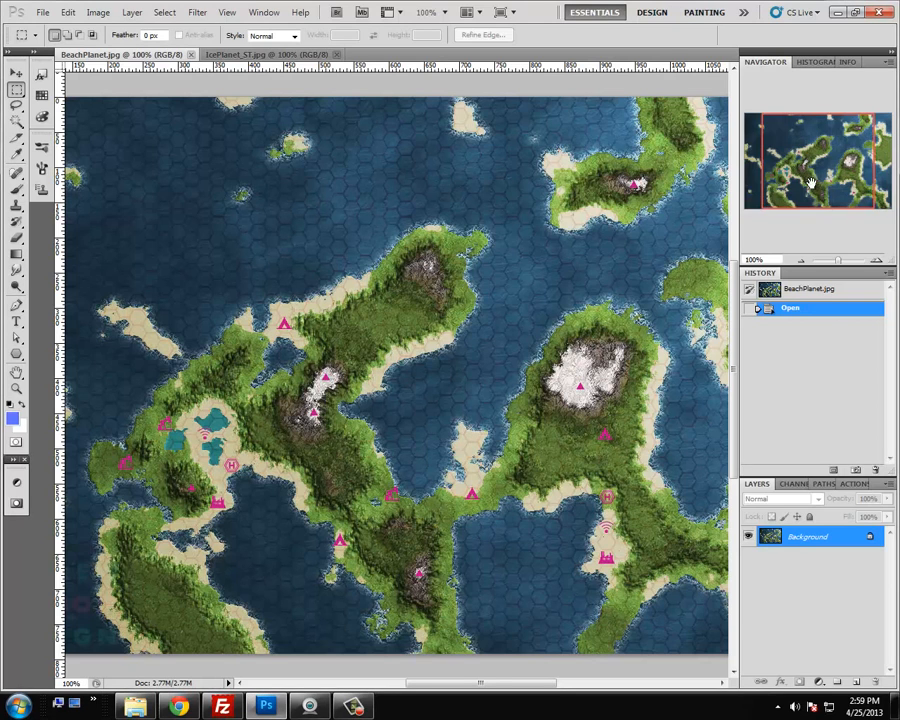
Look over the BeachPlanet.jpg and IcePlanet_ST.jpg example maps and close both documents
{"action": "left_click_drag", "start_coordinate": [811, 180], "coordinate": [758, 190]}
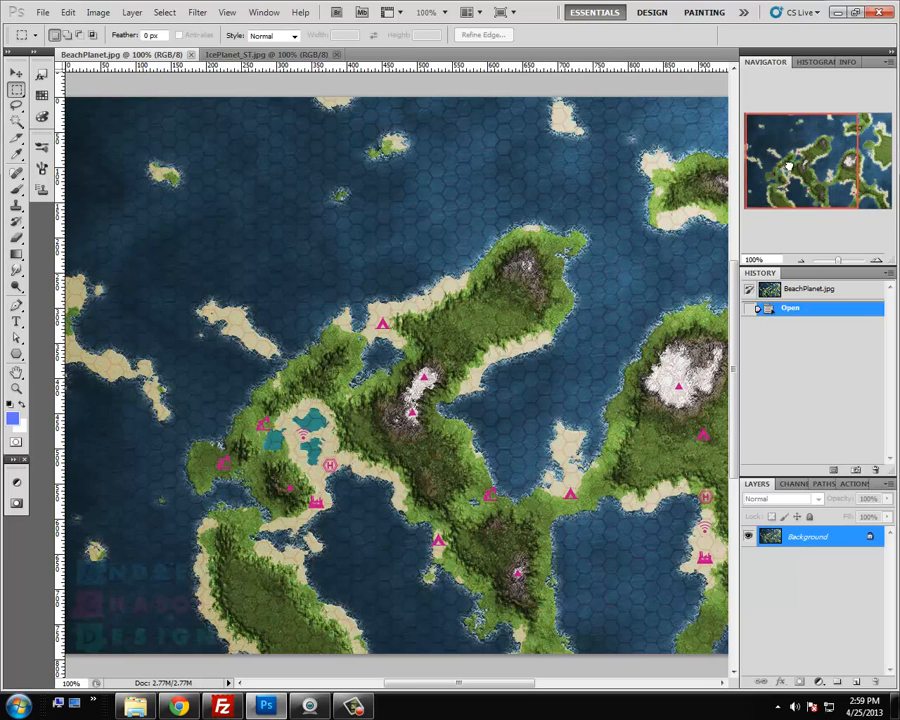
{"action": "left_click_drag", "start_coordinate": [785, 165], "coordinate": [827, 166]}
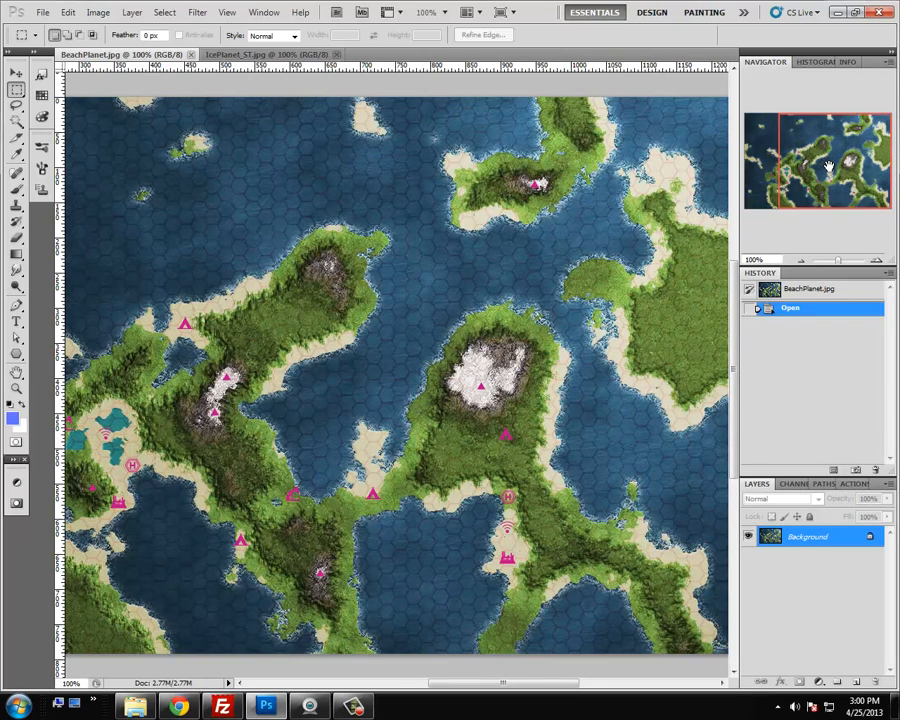
{"action": "left_click_drag", "start_coordinate": [829, 166], "coordinate": [787, 167]}
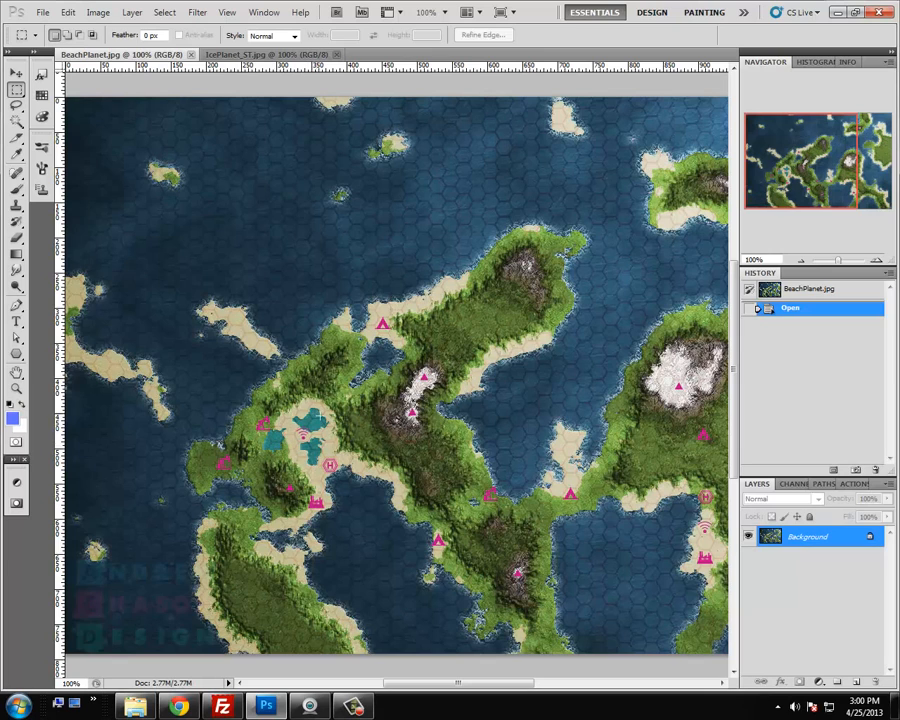
{"action": "left_click", "coordinate": [270, 55]}
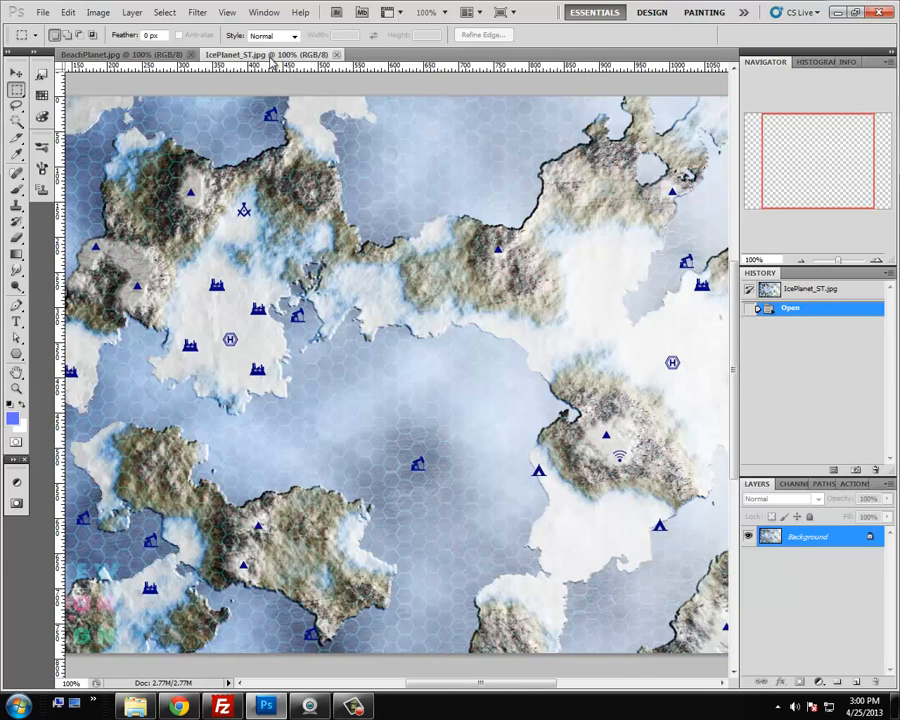
{"action": "left_click_drag", "start_coordinate": [818, 191], "coordinate": [788, 186]}
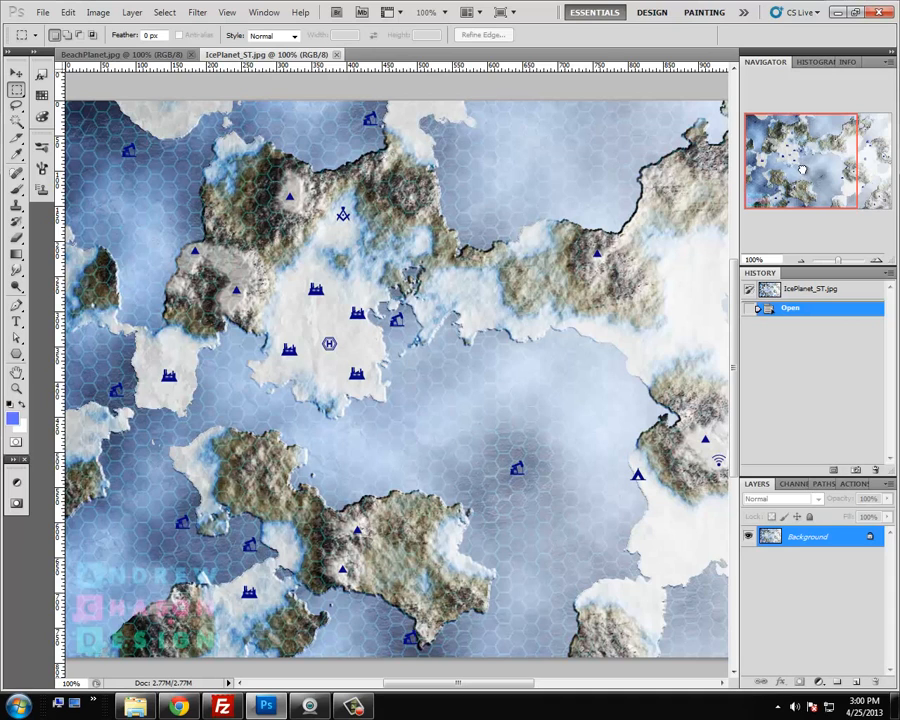
{"action": "left_click_drag", "start_coordinate": [803, 170], "coordinate": [811, 170]}
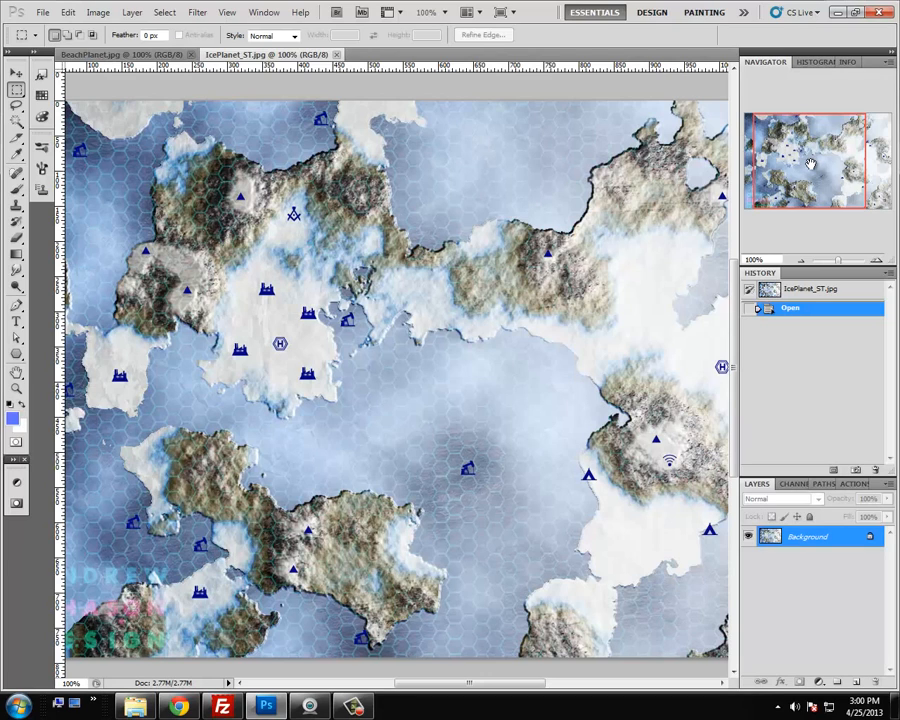
{"action": "left_click", "coordinate": [338, 55]}
{"action": "left_click", "coordinate": [190, 54]}
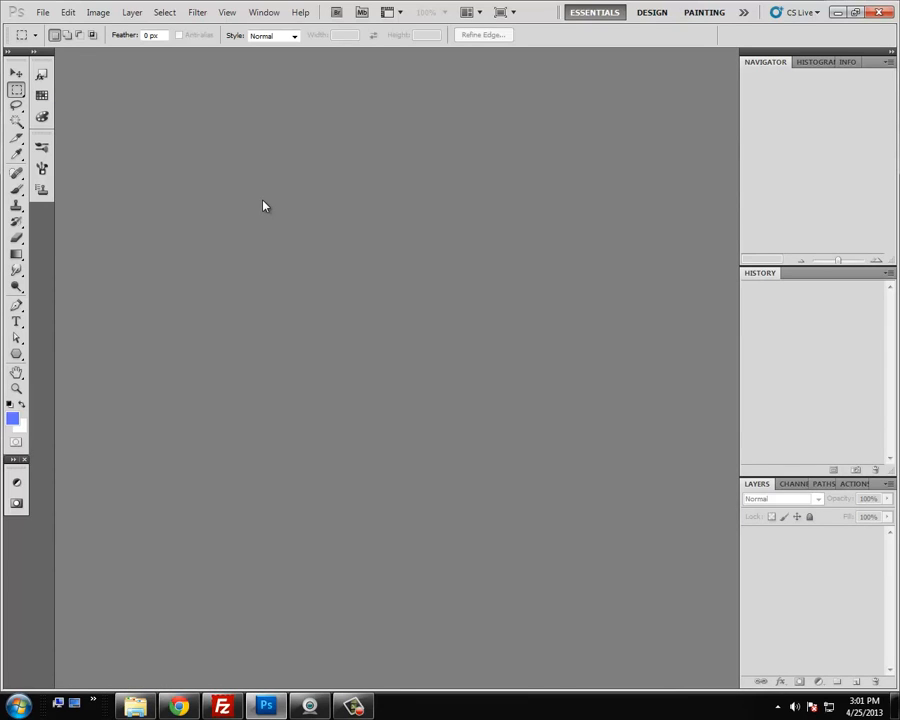
Begin a new document from the U.S. Paper preset at Letter size, with dimensions in inches
{"action": "left_click", "coordinate": [44, 13]}
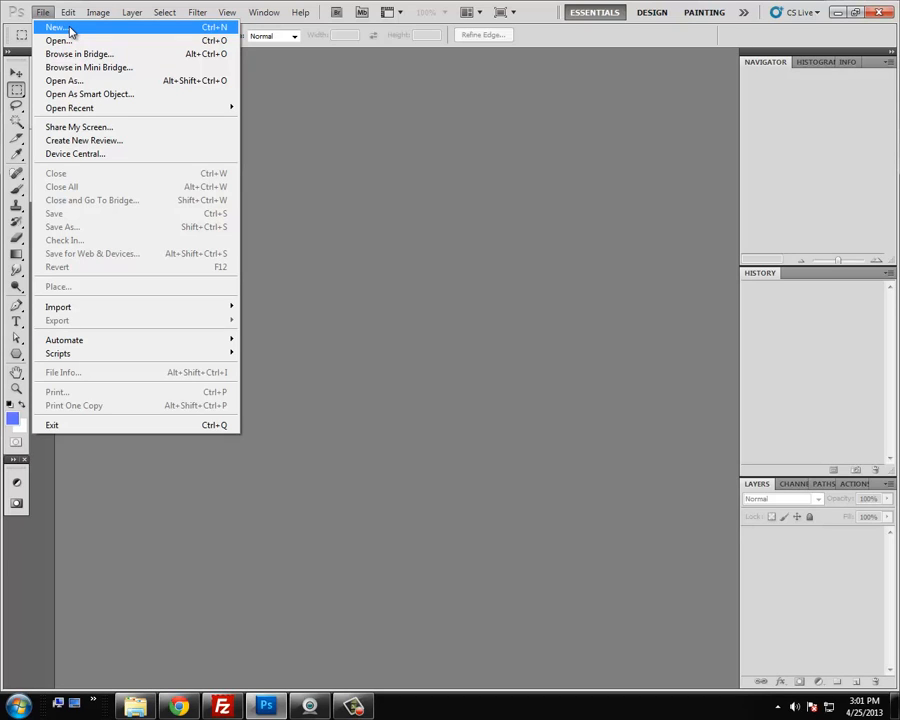
{"action": "left_click", "coordinate": [69, 30]}
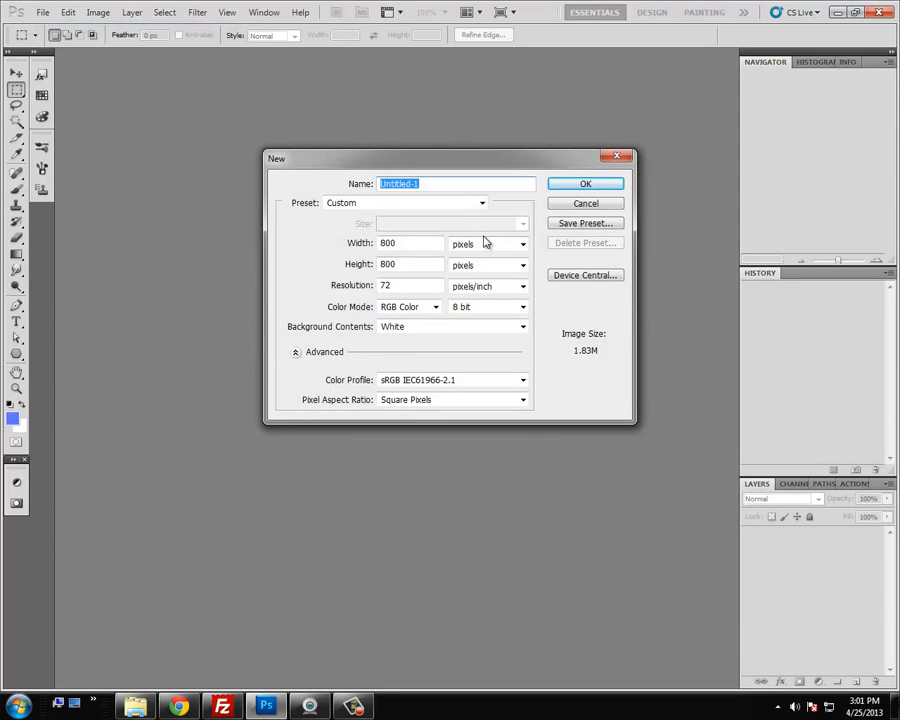
{"action": "left_click", "coordinate": [482, 202]}
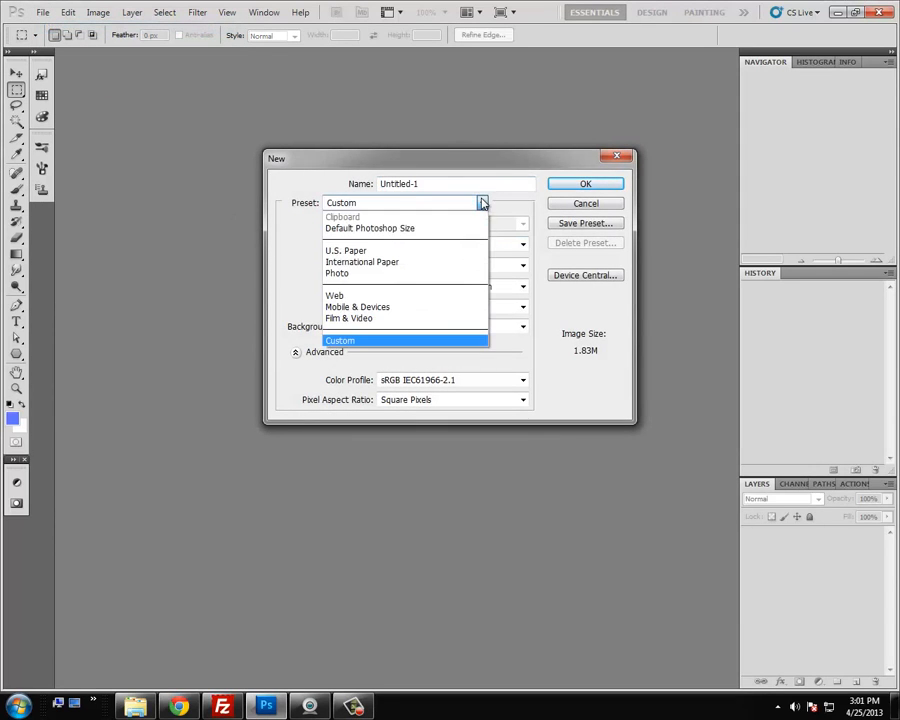
{"action": "left_click", "coordinate": [430, 256]}
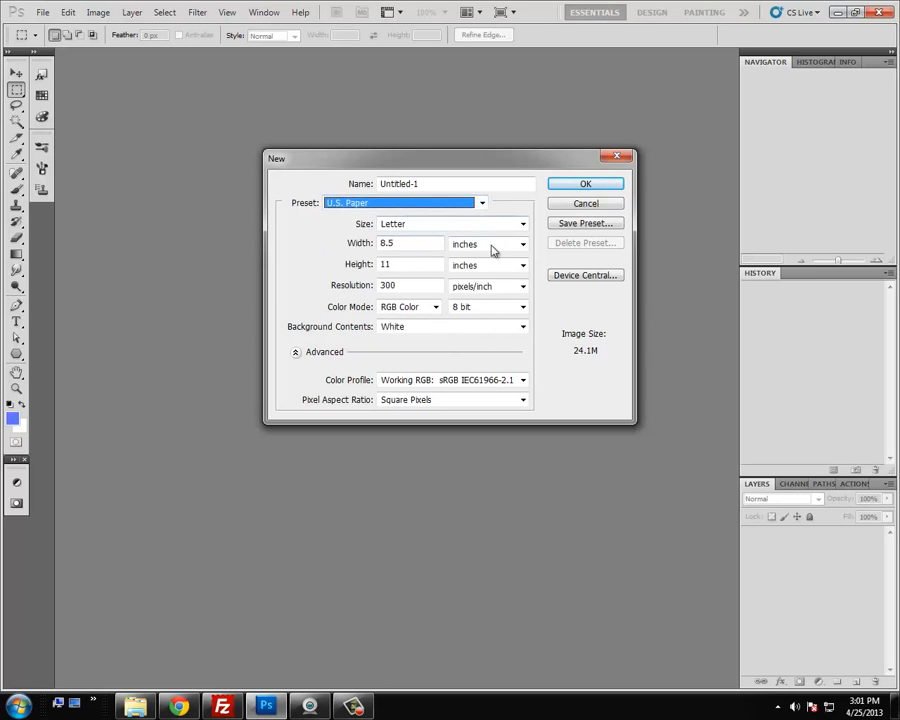
{"action": "left_click", "coordinate": [491, 251]}
{"action": "left_click", "coordinate": [491, 251]}
{"action": "left_click", "coordinate": [488, 223]}
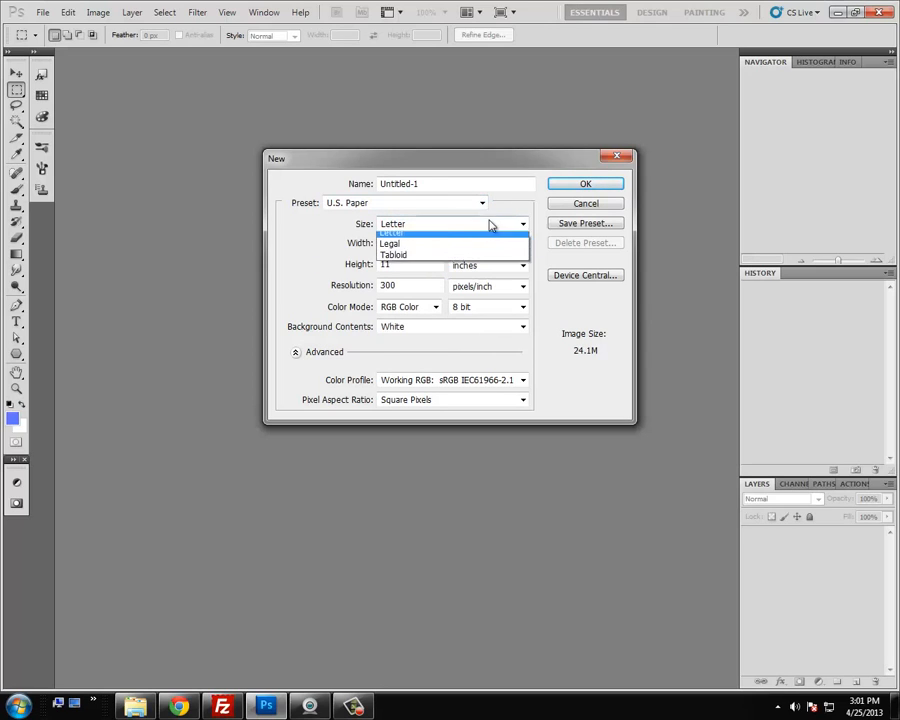
{"action": "left_click", "coordinate": [413, 241]}
{"action": "left_click", "coordinate": [490, 249]}
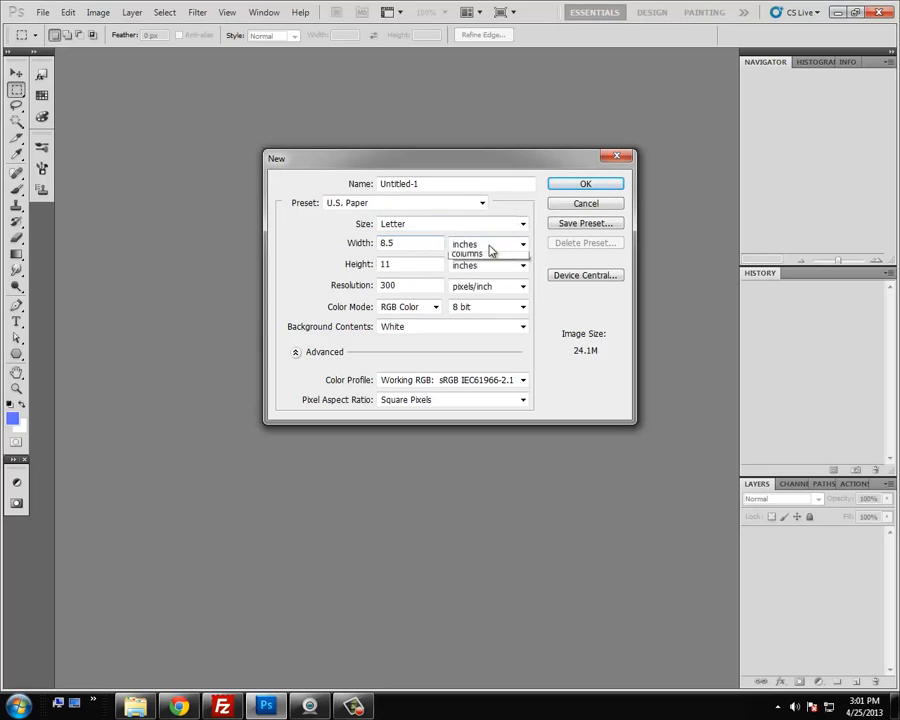
{"action": "left_click", "coordinate": [485, 270]}
Set the width to 17 inches and the resolution to 72 pixels/inch, and create the document
{"action": "left_click", "coordinate": [418, 245]}
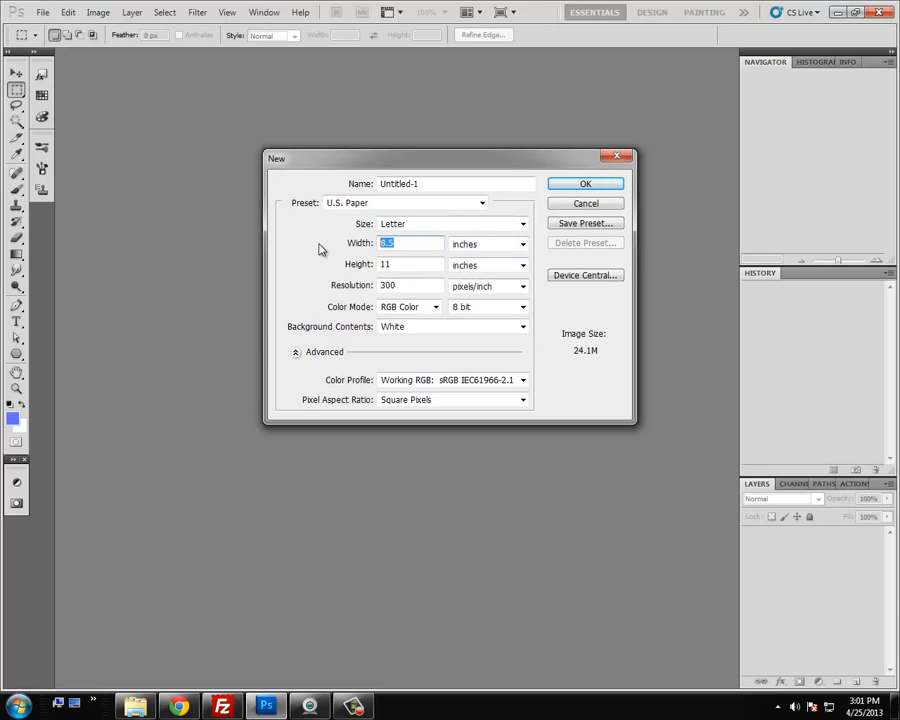
{"action": "type", "text": "11"}
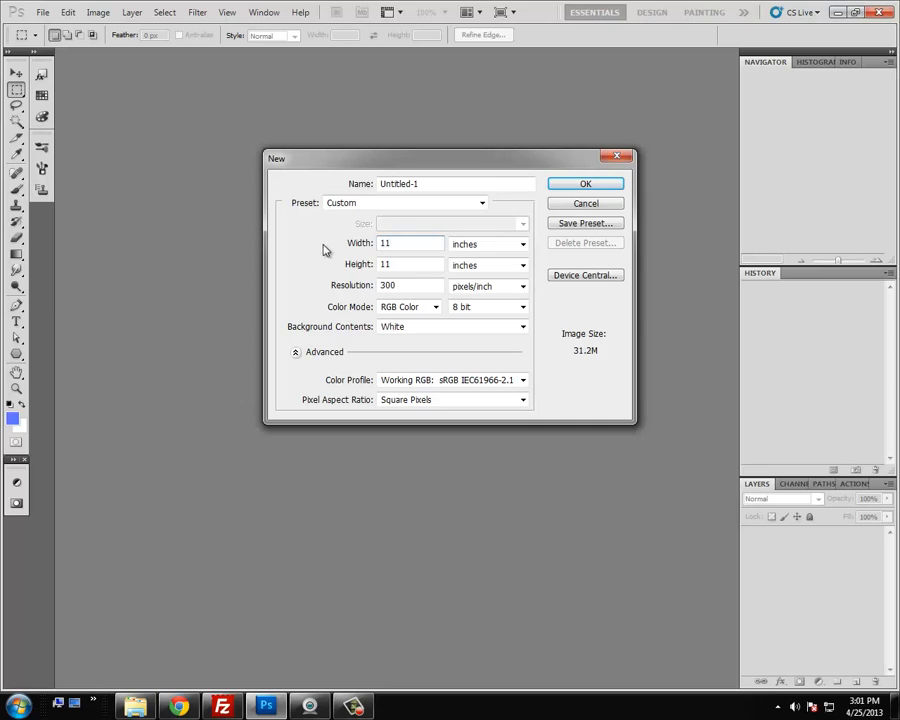
{"action": "left_click", "coordinate": [392, 263]}
{"action": "left_click", "coordinate": [362, 244]}
{"action": "type", "text": "17"}
{"action": "left_click", "coordinate": [402, 264]}
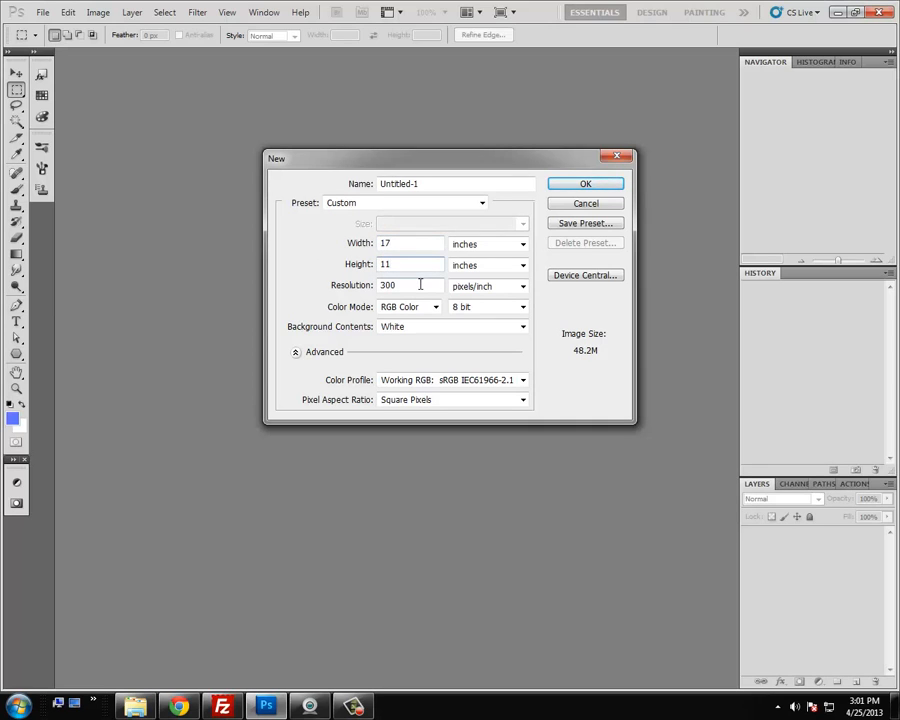
{"action": "left_click", "coordinate": [420, 285]}
{"action": "type", "text": "72"}
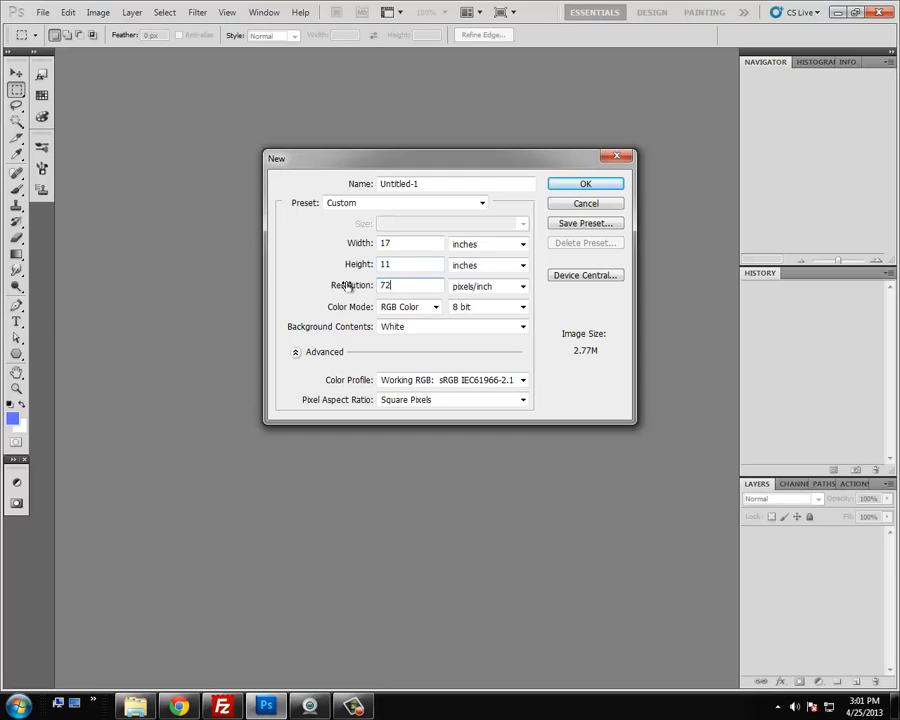
{"action": "left_click", "coordinate": [402, 264]}
{"action": "left_click", "coordinate": [403, 284]}
{"action": "left_click", "coordinate": [407, 265]}
{"action": "left_click", "coordinate": [407, 283]}
{"action": "left_click", "coordinate": [580, 184]}
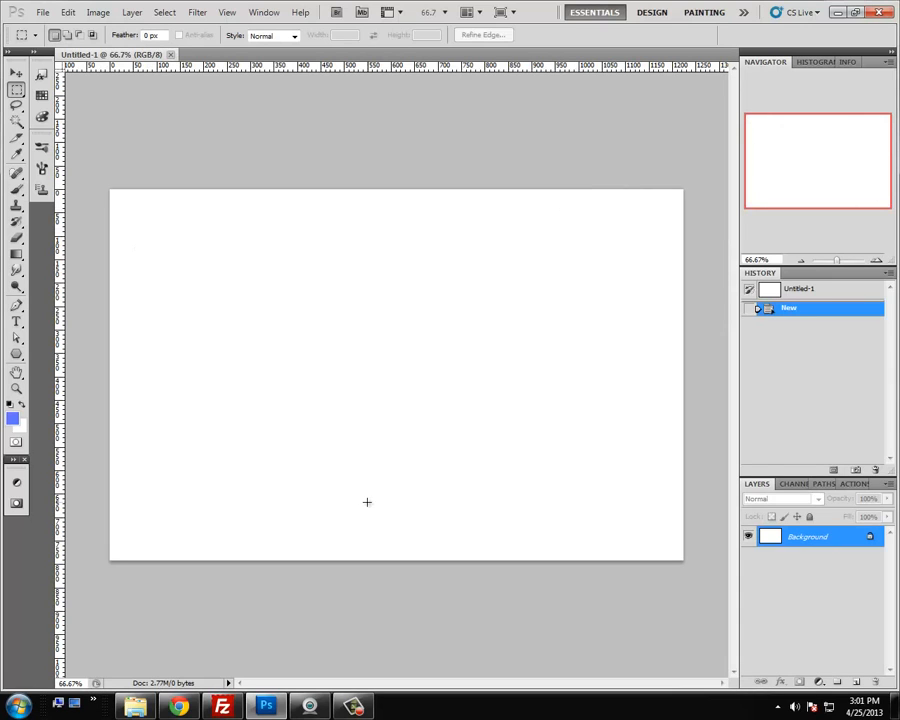
Replace the Background layer with a new empty layer and reset the colours to default black and white
{"action": "left_click", "coordinate": [856, 681]}
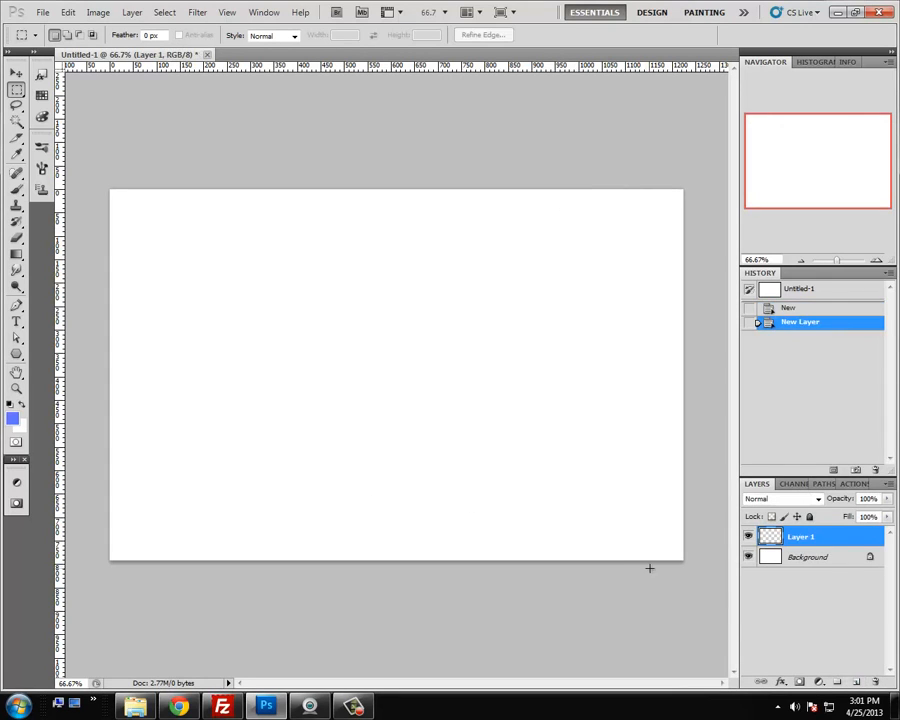
{"action": "key", "text": "d"}
{"action": "left_click_drag", "start_coordinate": [816, 557], "coordinate": [871, 681]}
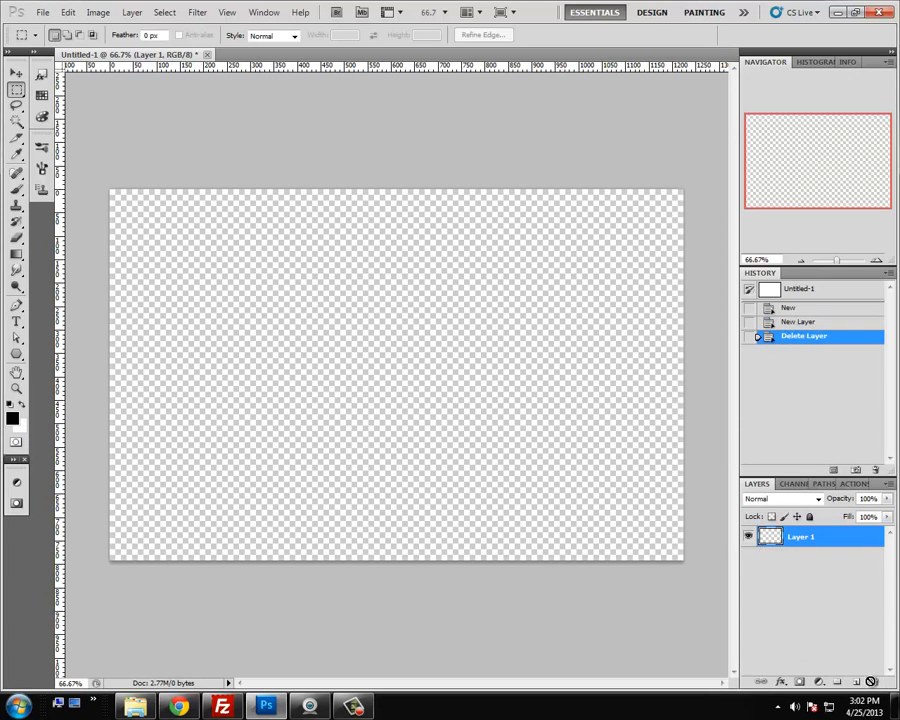
Fill the empty layer with the Clouds render filter
{"action": "left_click", "coordinate": [200, 14]}
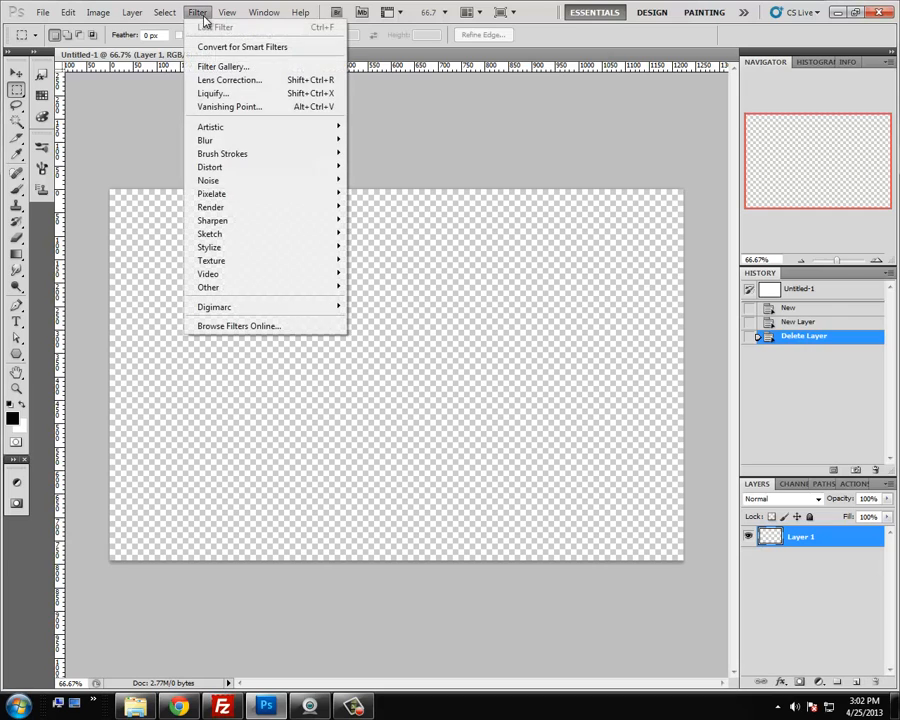
{"action": "mouse_move", "coordinate": [248, 207]}
{"action": "left_click", "coordinate": [392, 206]}
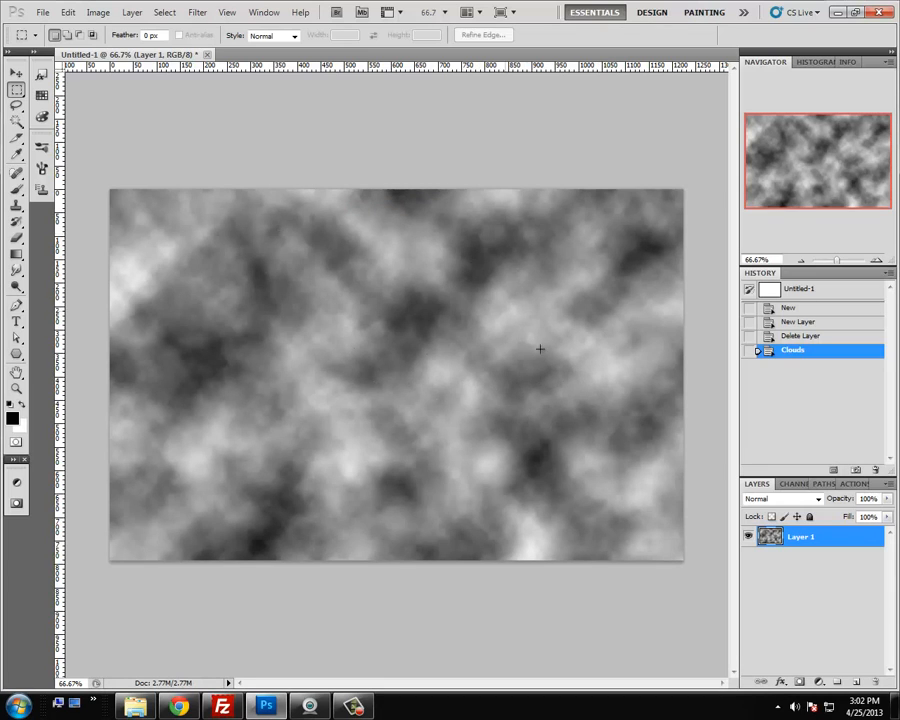
Duplicate the clouds layer and leave the visible copy as the active layer
{"action": "left_click_drag", "start_coordinate": [797, 538], "coordinate": [857, 682]}
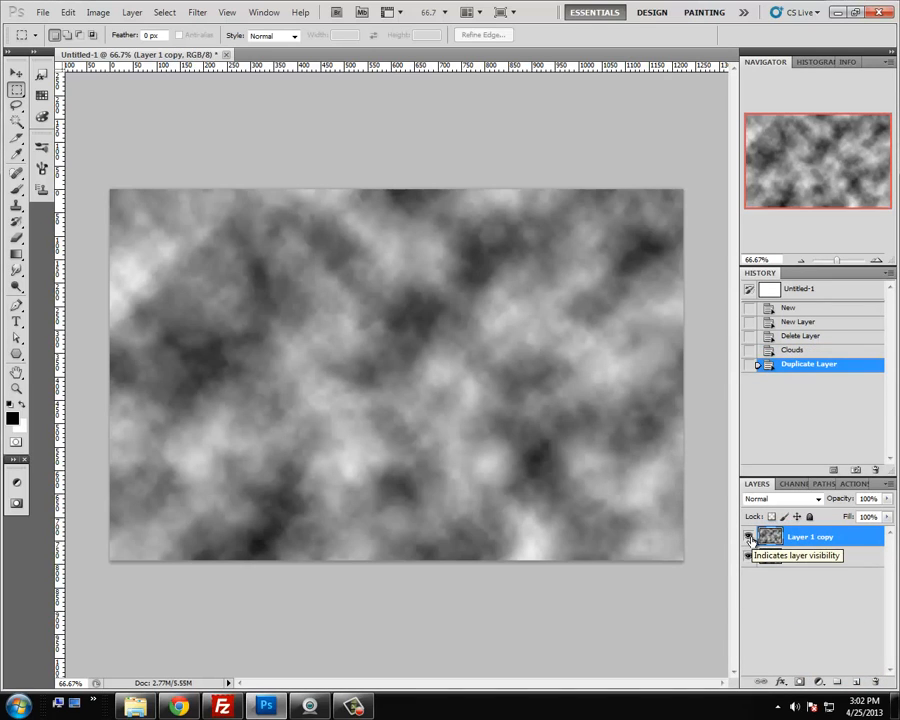
{"action": "left_click", "coordinate": [749, 538]}
{"action": "left_click", "coordinate": [834, 560]}
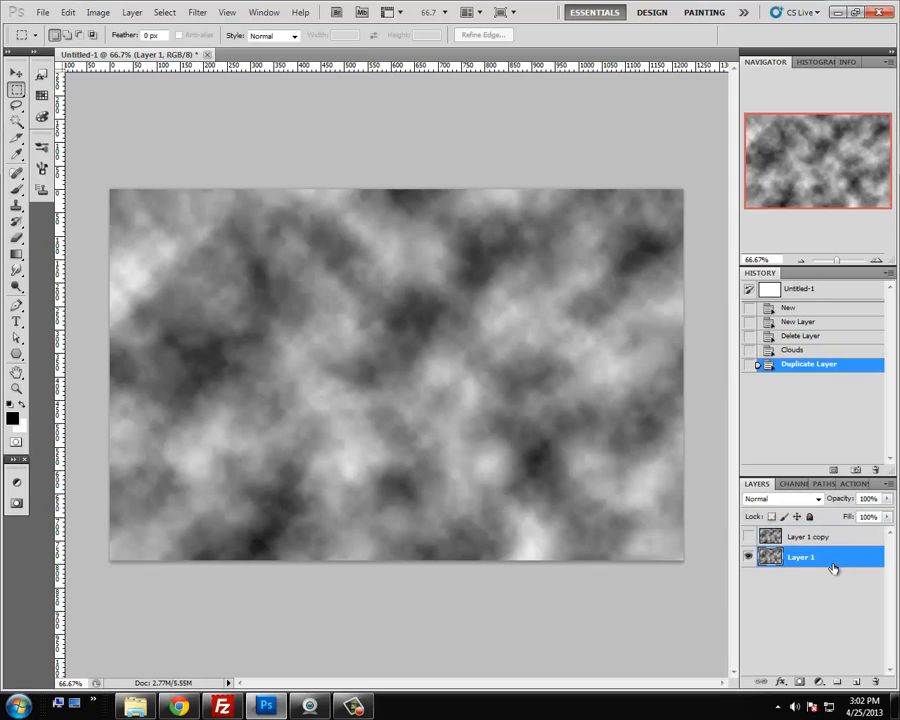
{"action": "left_click", "coordinate": [749, 537]}
{"action": "left_click", "coordinate": [798, 540]}
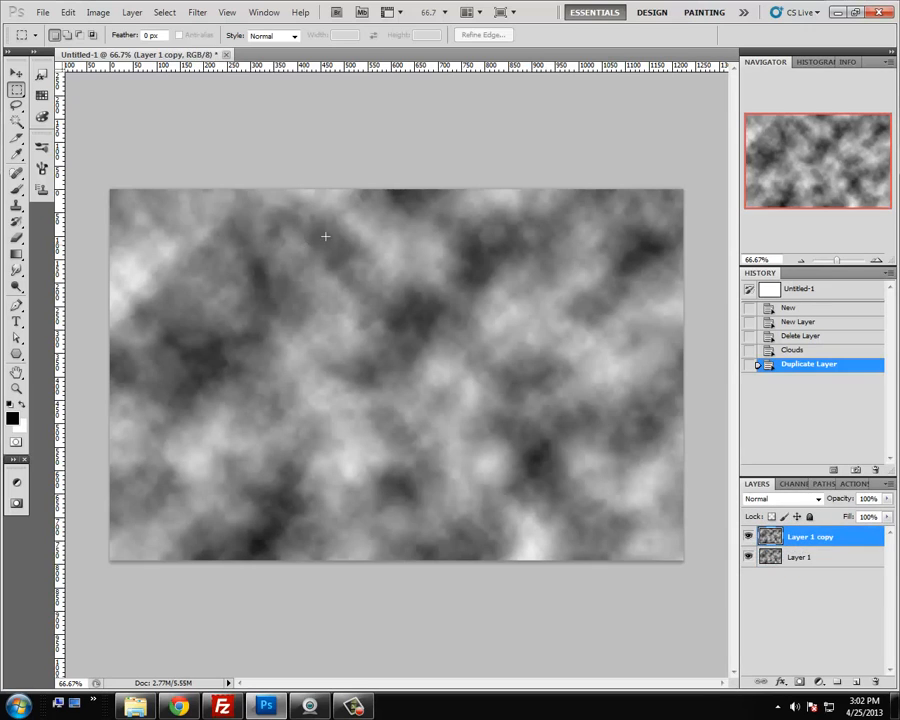
{"action": "left_click", "coordinate": [16, 73]}
{"action": "left_click", "coordinate": [18, 88]}
Try a Levels adjustment on the clouds copy with input levels of 118 and 120, and discard it
{"action": "left_click", "coordinate": [98, 12]}
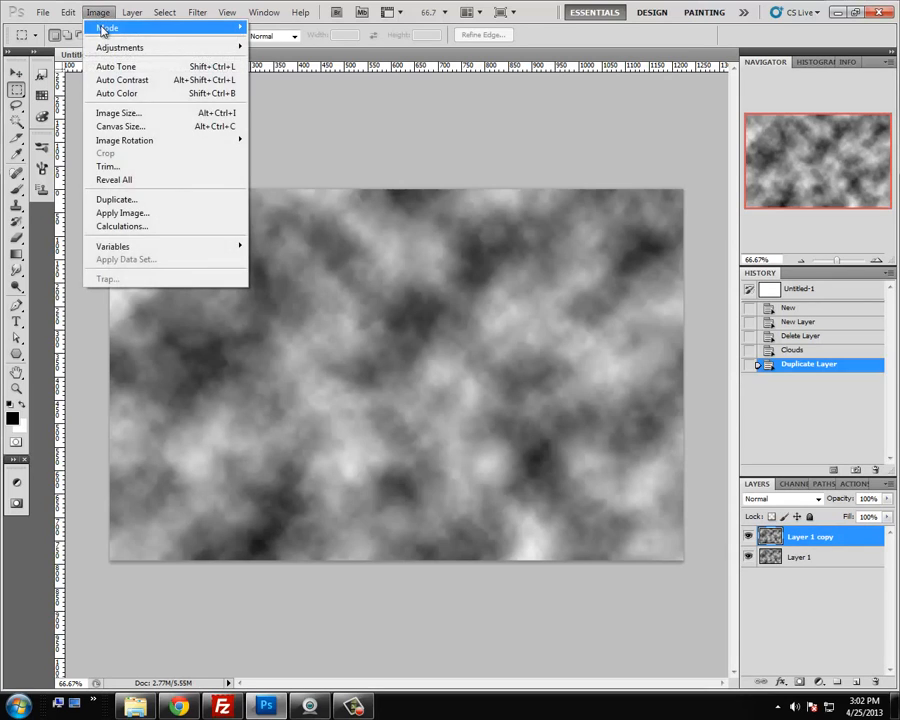
{"action": "mouse_move", "coordinate": [103, 28]}
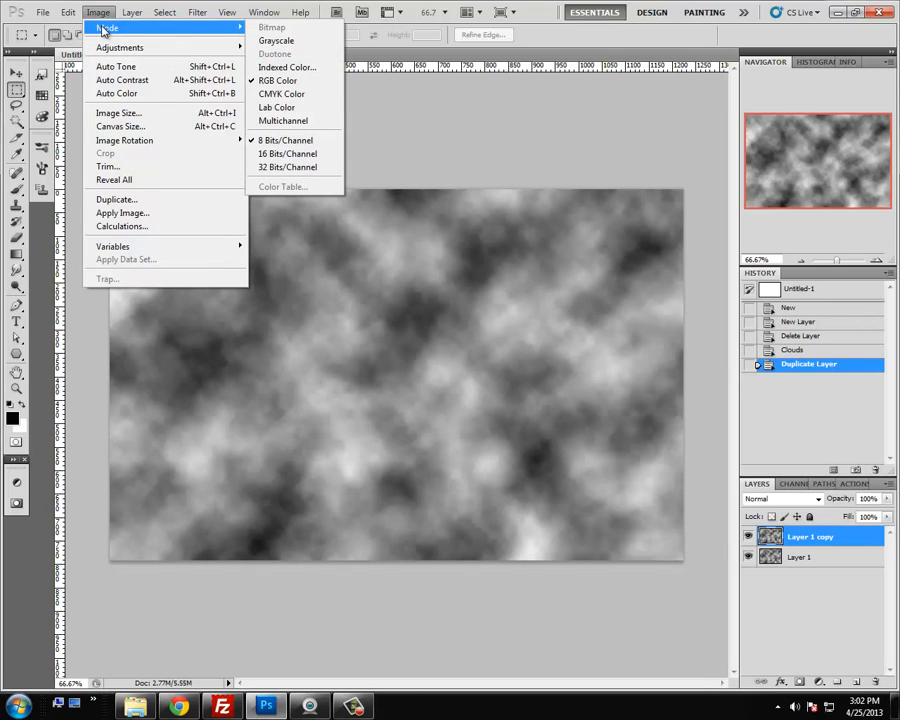
{"action": "mouse_move", "coordinate": [115, 48]}
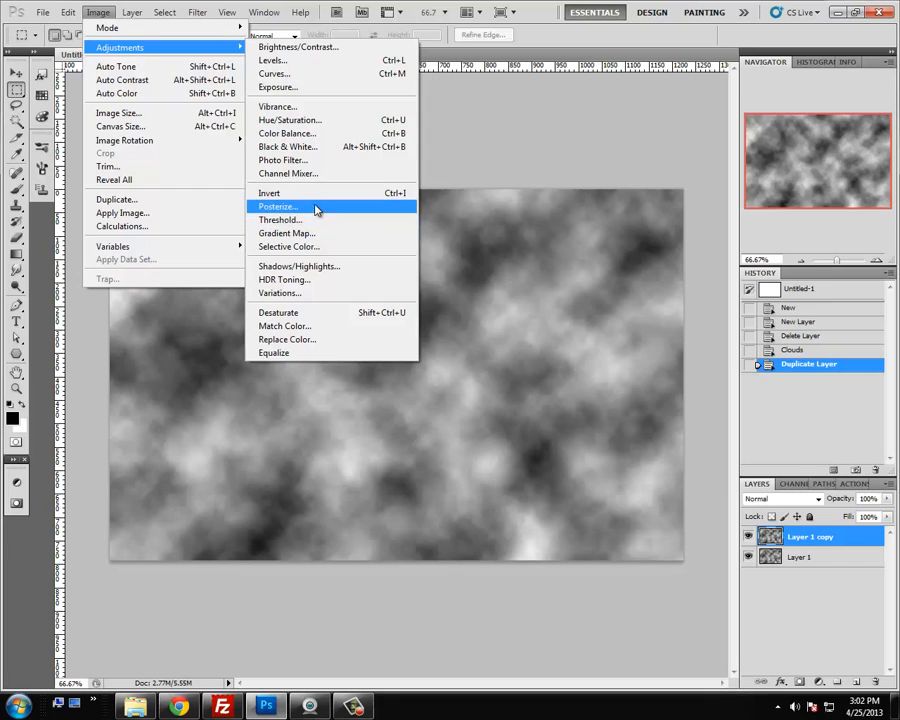
{"action": "left_click", "coordinate": [290, 61]}
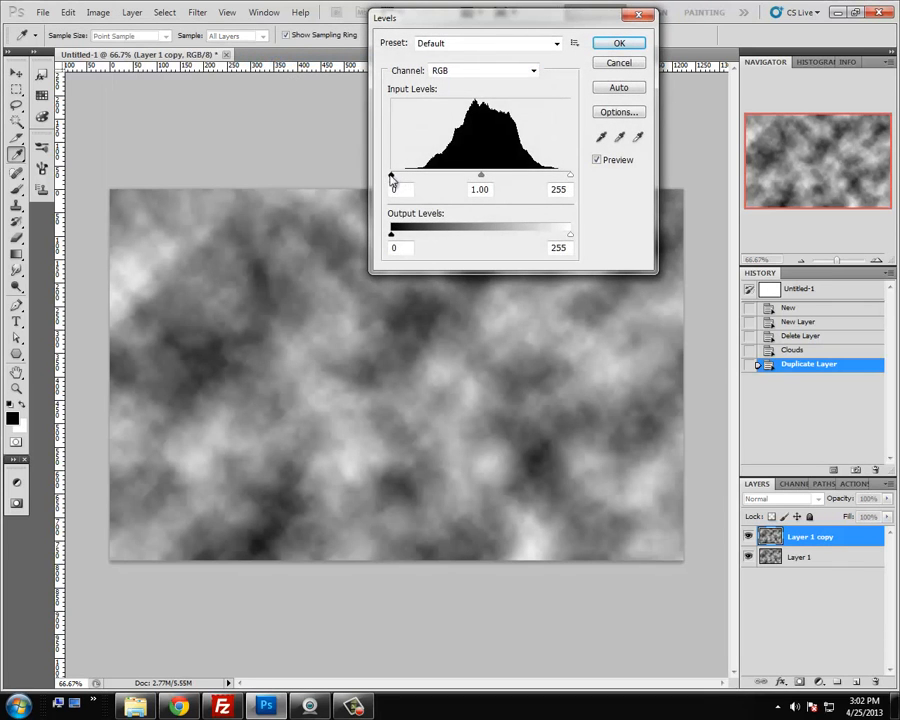
{"action": "left_click_drag", "start_coordinate": [391, 178], "coordinate": [457, 178]}
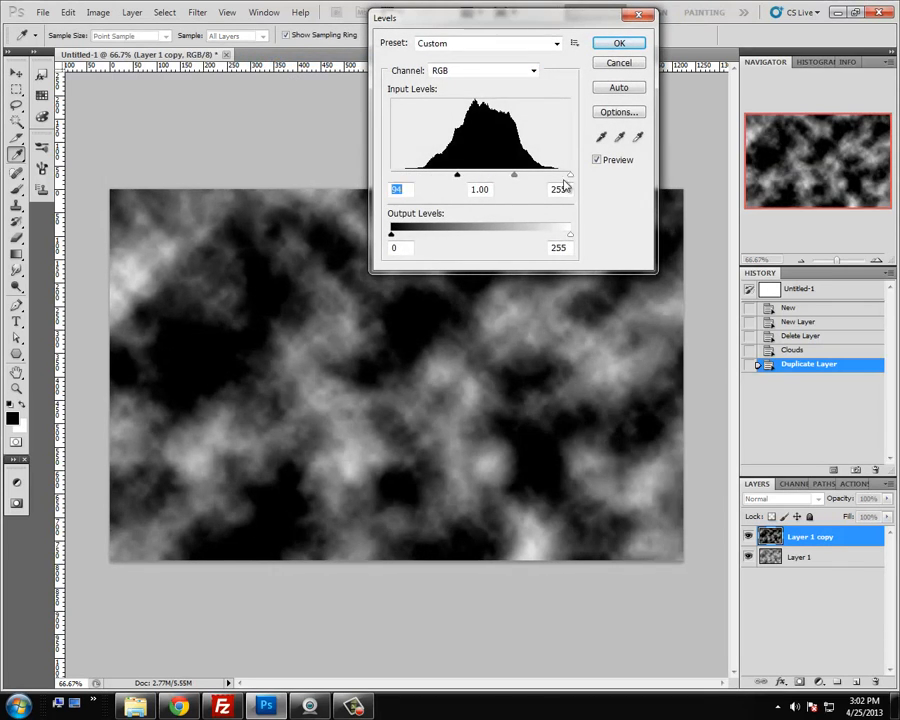
{"action": "left_click_drag", "start_coordinate": [573, 181], "coordinate": [477, 177]}
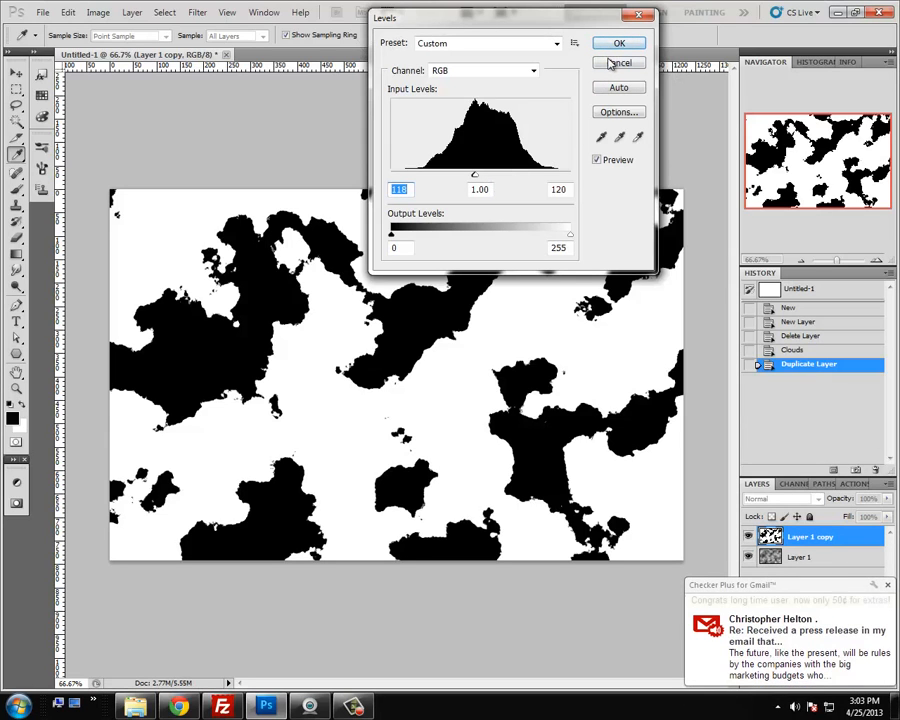
{"action": "left_click", "coordinate": [615, 62]}
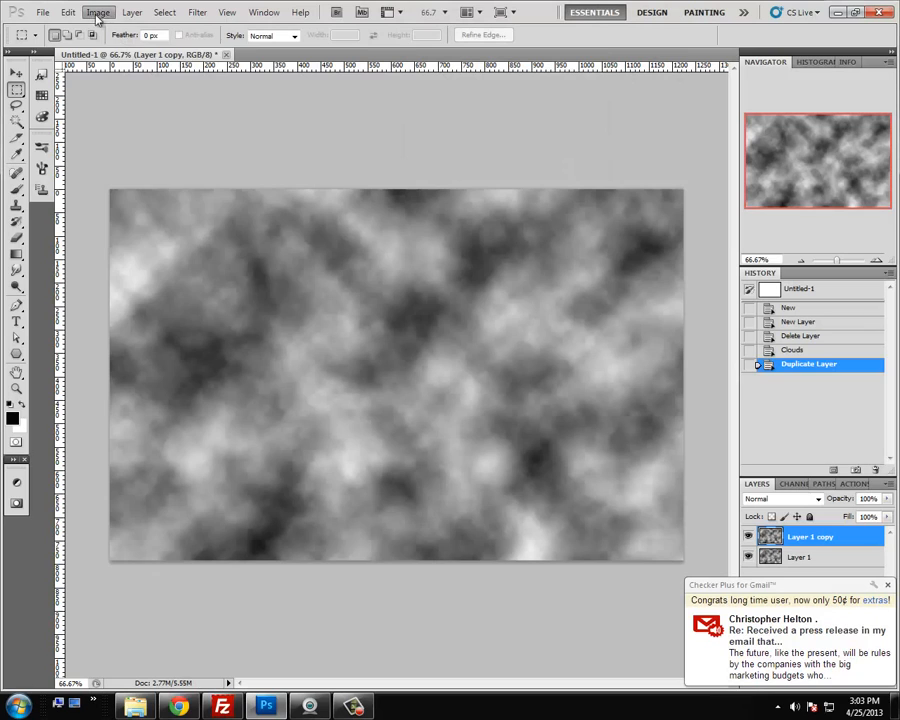
{"action": "left_click", "coordinate": [98, 12]}
{"action": "mouse_move", "coordinate": [235, 47]}
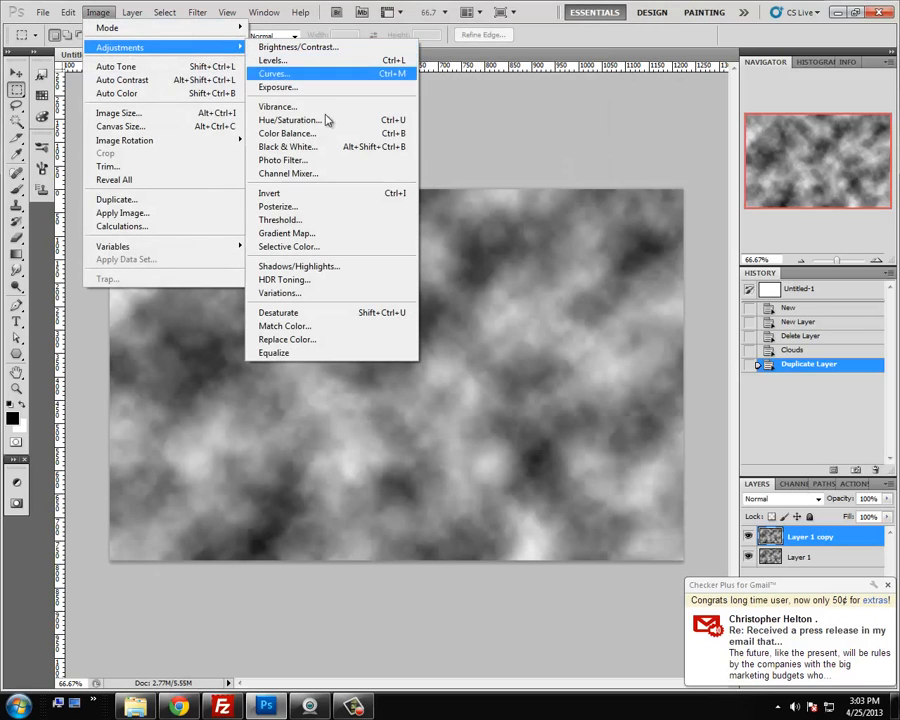
{"action": "left_click", "coordinate": [506, 142]}
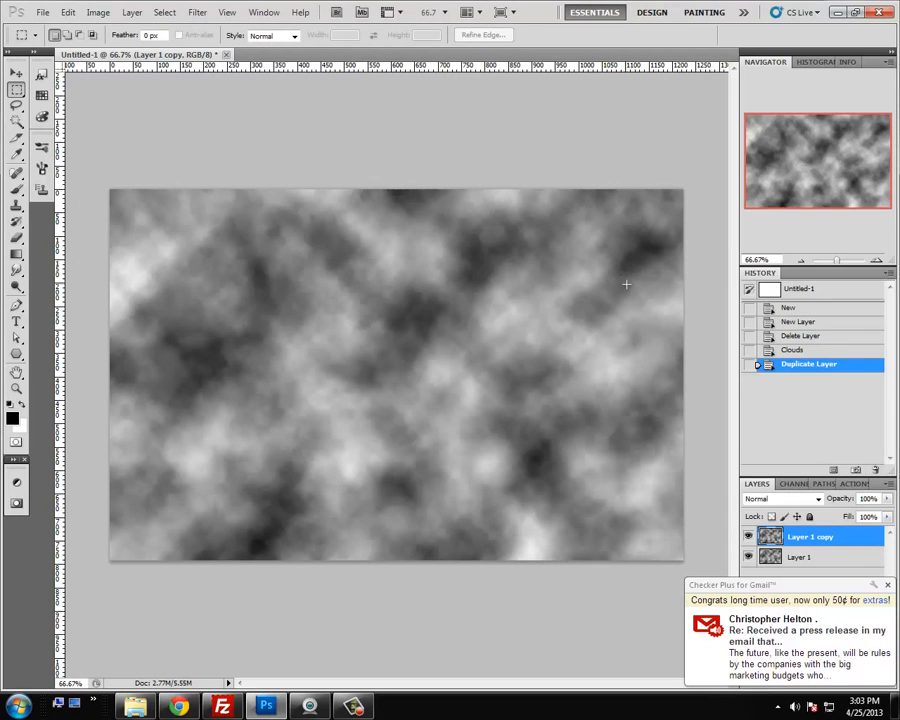
Dismiss the e-mail notification
{"action": "left_click", "coordinate": [887, 584]}
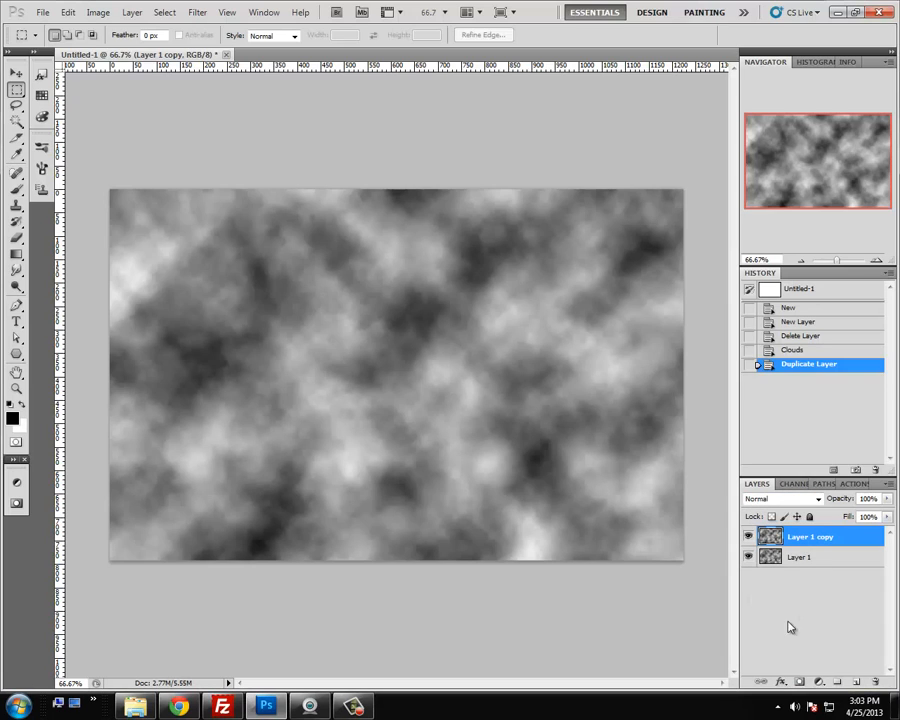
Add a Levels adjustment layer above the clouds copy
{"action": "left_click", "coordinate": [818, 681]}
{"action": "left_click", "coordinate": [818, 682]}
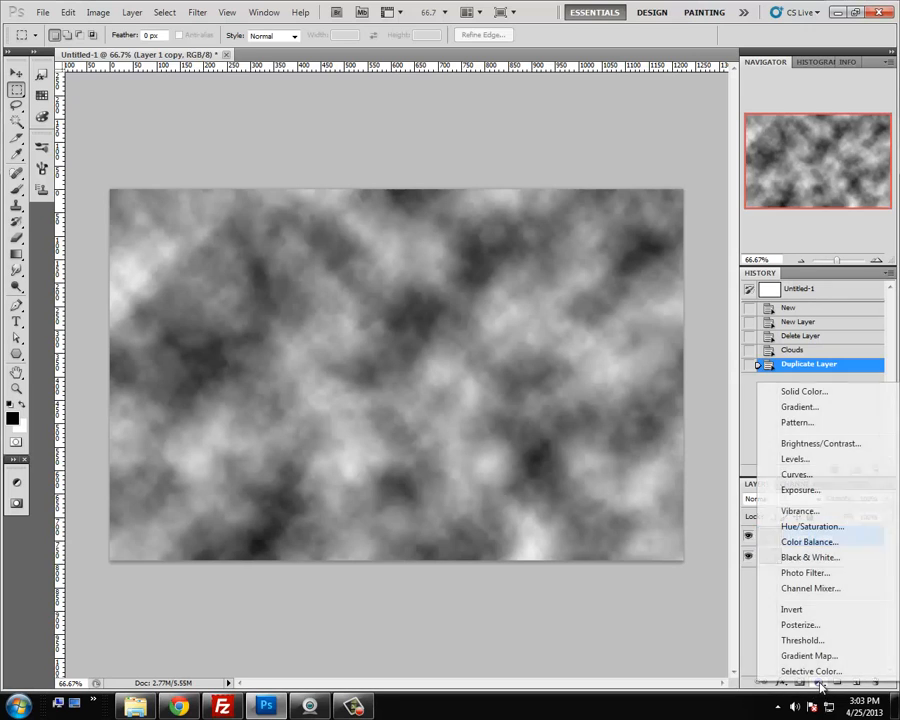
{"action": "left_click", "coordinate": [816, 461]}
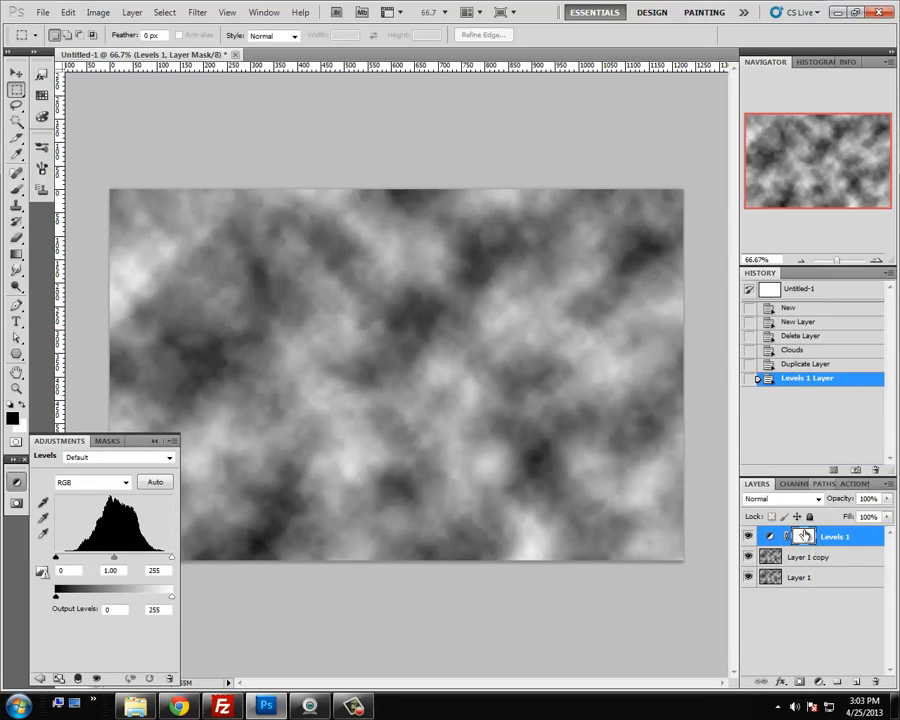
{"action": "left_click", "coordinate": [749, 537]}
{"action": "left_click", "coordinate": [749, 537]}
Set the Levels adjustment's input levels to 87, 0.01 and 111 to turn the clouds into hard-edged black and white shapes
{"action": "left_click", "coordinate": [57, 558]}
{"action": "left_click_drag", "start_coordinate": [59, 561], "coordinate": [110, 561]}
{"action": "left_click_drag", "start_coordinate": [170, 558], "coordinate": [109, 557]}
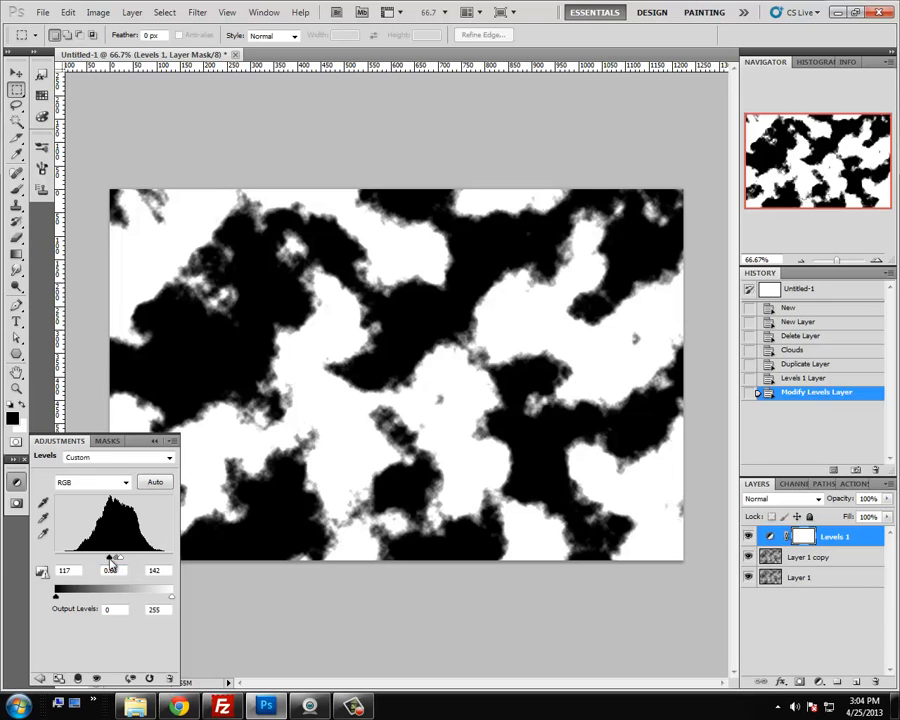
{"action": "mouse_move", "coordinate": [110, 557]}
{"action": "left_mouse_down"}
{"action": "mouse_move", "coordinate": [122, 562]}
{"action": "mouse_move", "coordinate": [97, 563]}
{"action": "mouse_move", "coordinate": [106, 560]}
{"action": "left_mouse_up"}
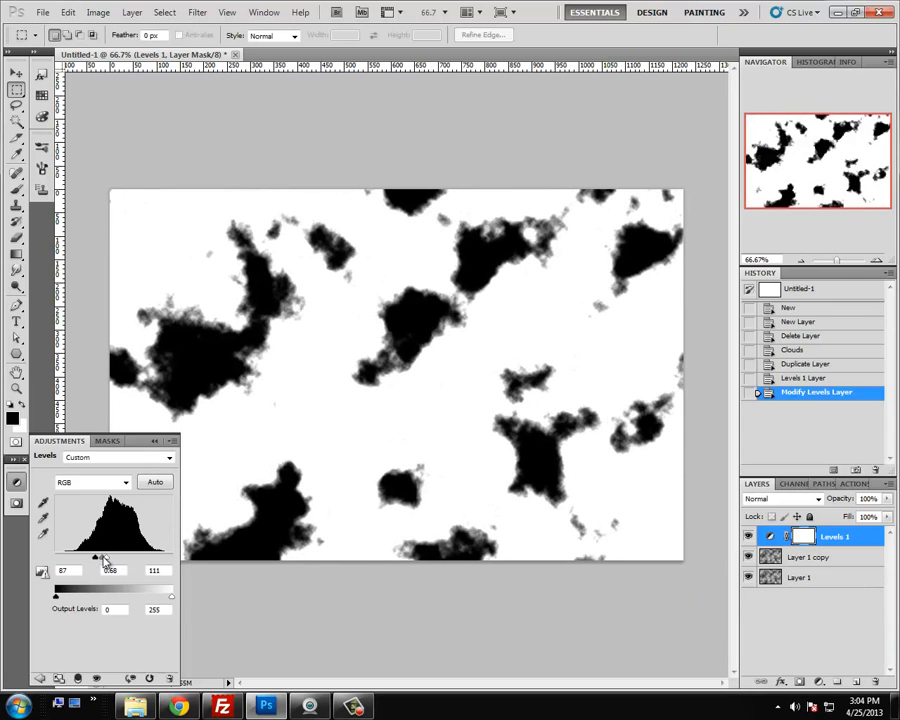
{"action": "left_click_drag", "start_coordinate": [102, 558], "coordinate": [107, 558]}
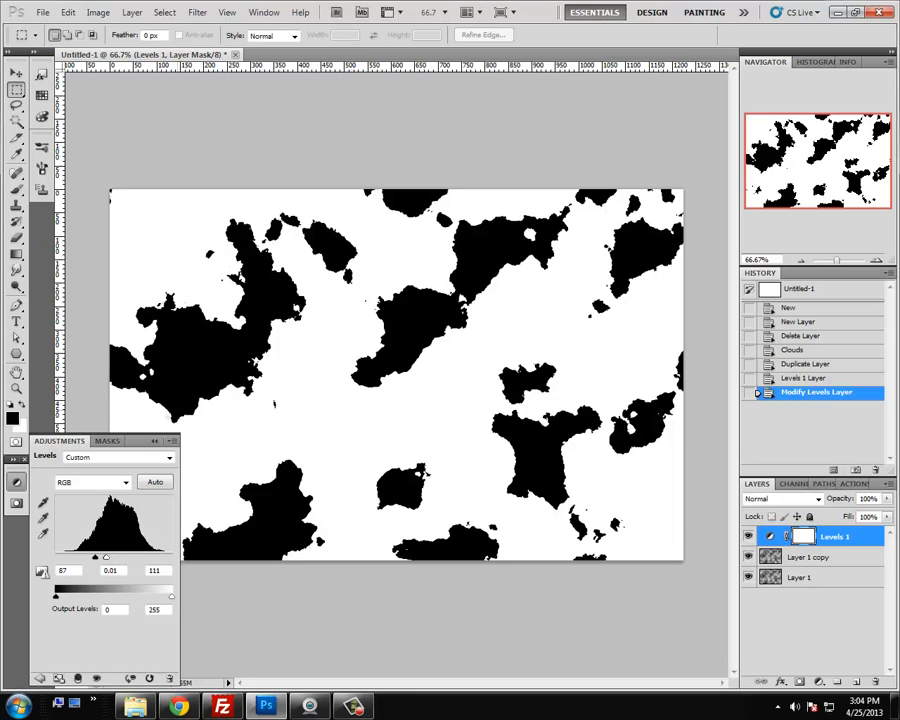
{"action": "left_click", "coordinate": [155, 441]}
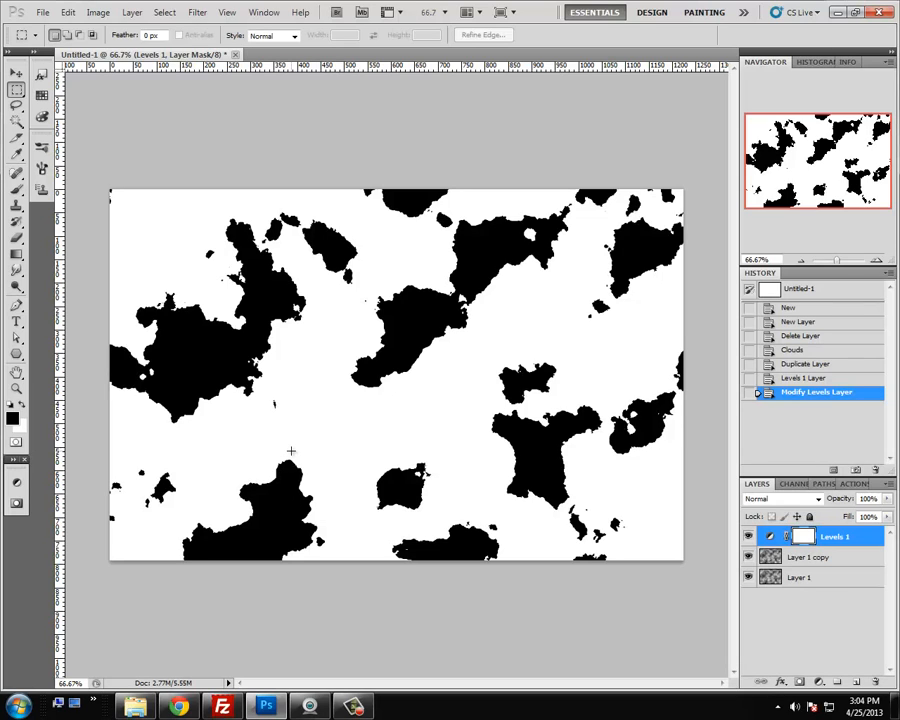
Delete the original clouds layer and clip the Levels adjustment to the clouds copy
{"action": "left_click", "coordinate": [748, 537]}
{"action": "left_click", "coordinate": [748, 537]}
{"action": "left_click_drag", "start_coordinate": [815, 580], "coordinate": [875, 681]}
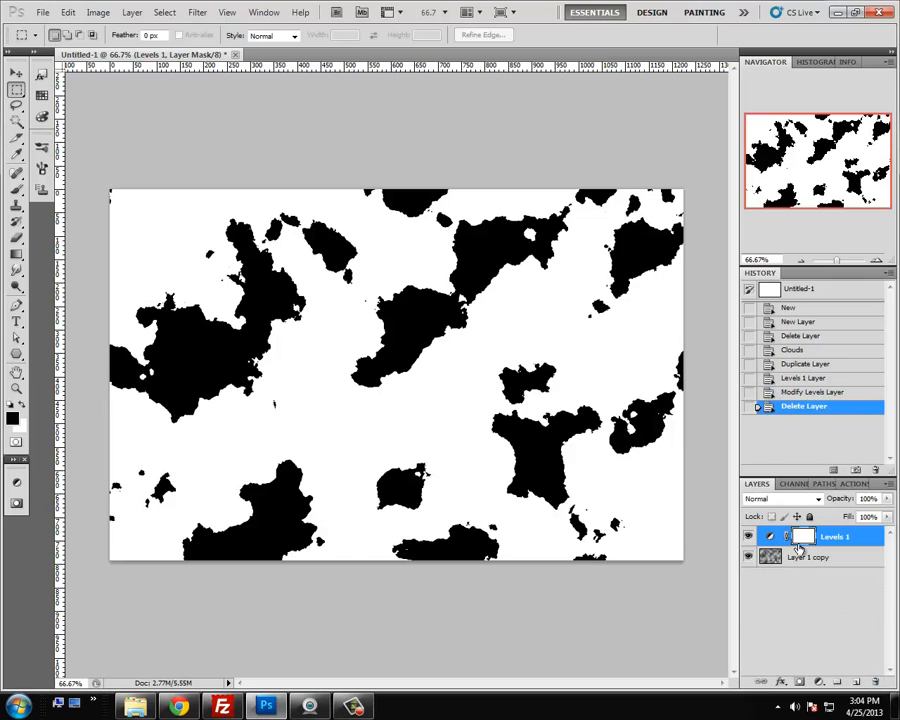
{"action": "left_click", "coordinate": [770, 547], "text": "alt"}
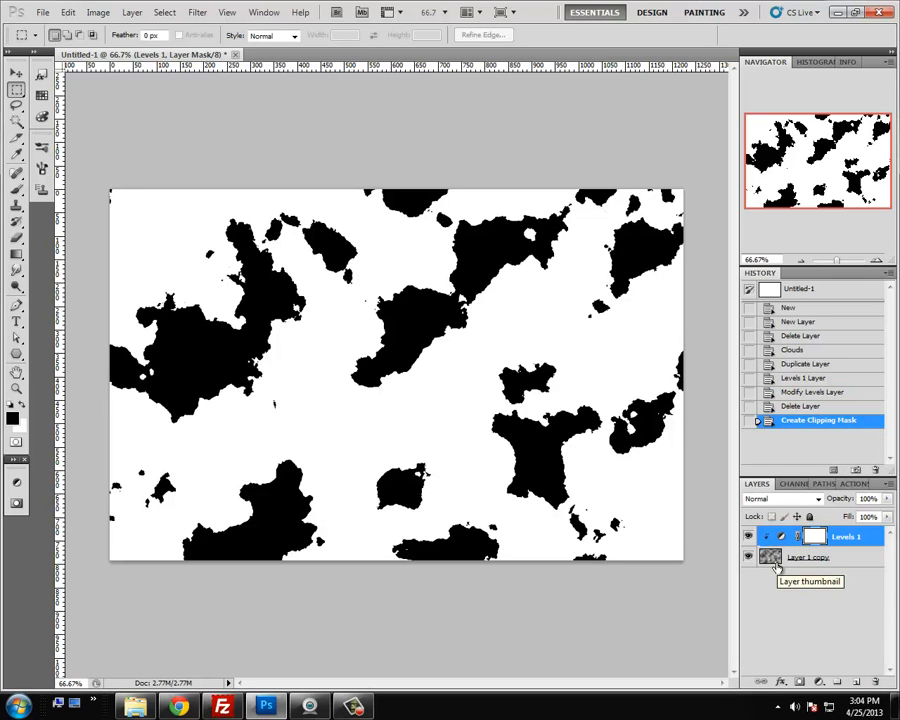
Try inverting the clouds copy beneath the Levels adjustment, and invert it back to its original tones
{"action": "left_click", "coordinate": [841, 559]}
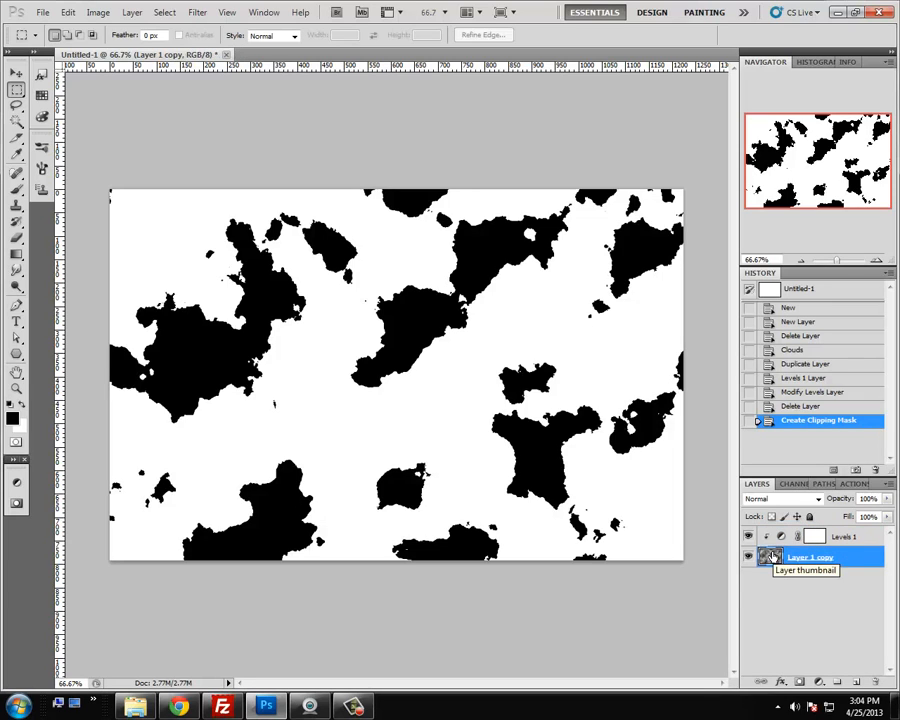
{"action": "key", "text": "ctrl+i"}
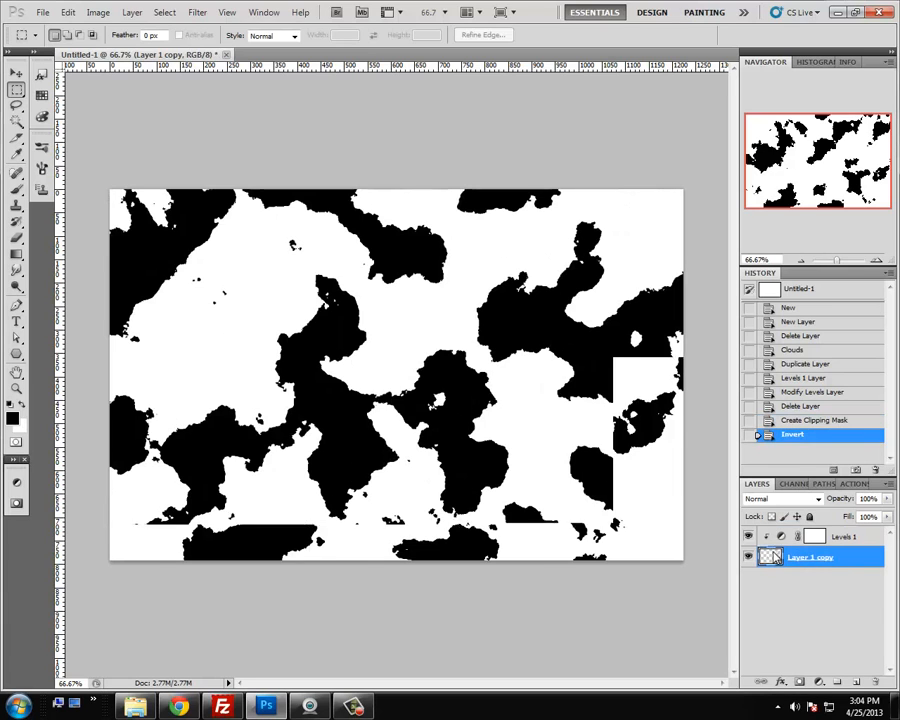
{"action": "key", "text": "ctrl+i"}
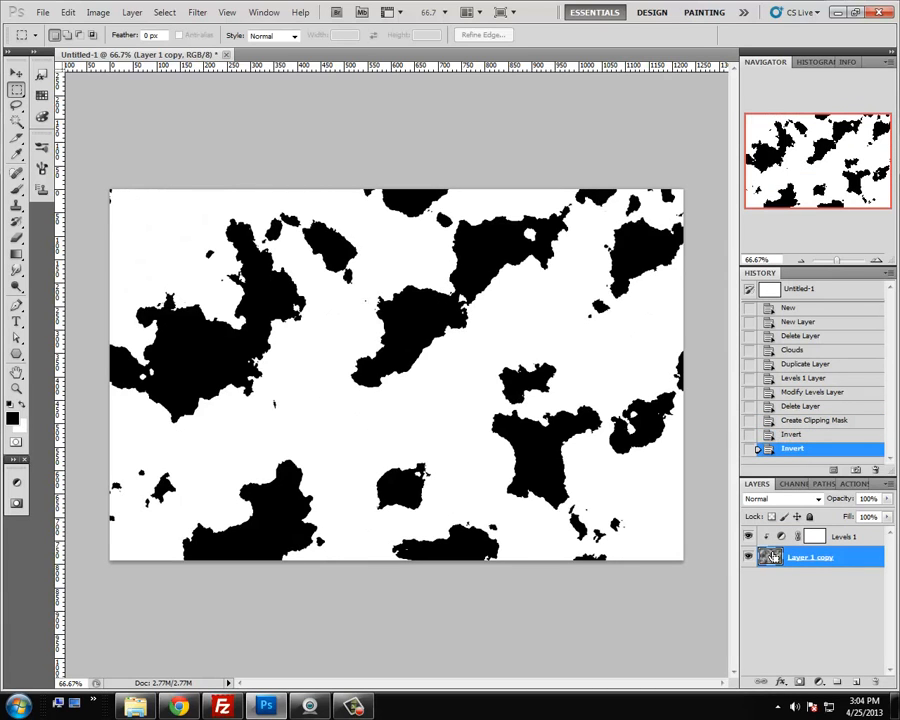
{"action": "key", "text": "ctrl+i"}
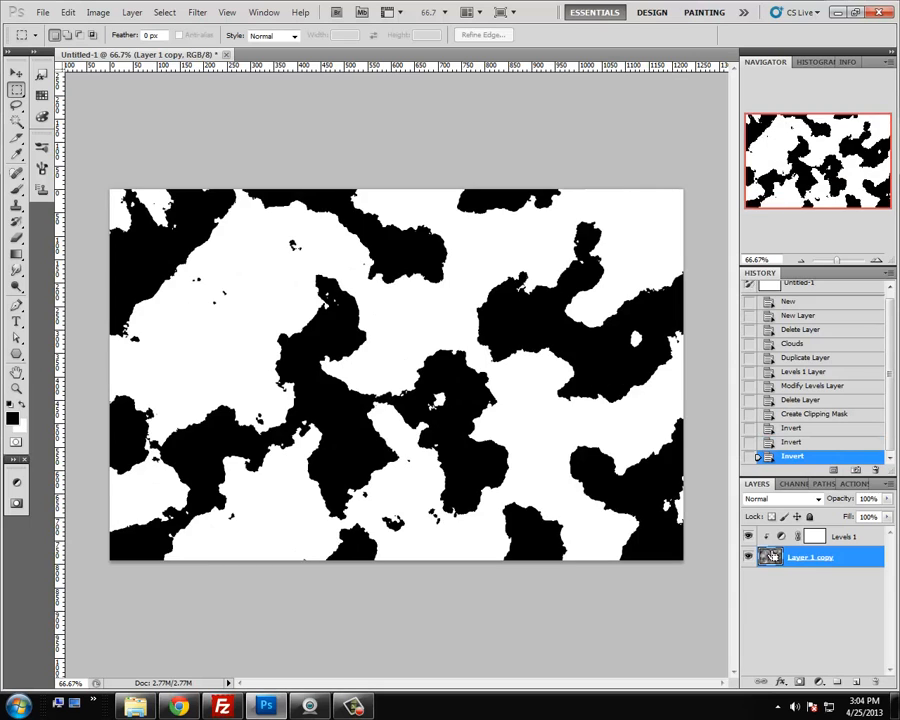
{"action": "key", "text": "ctrl+i"}
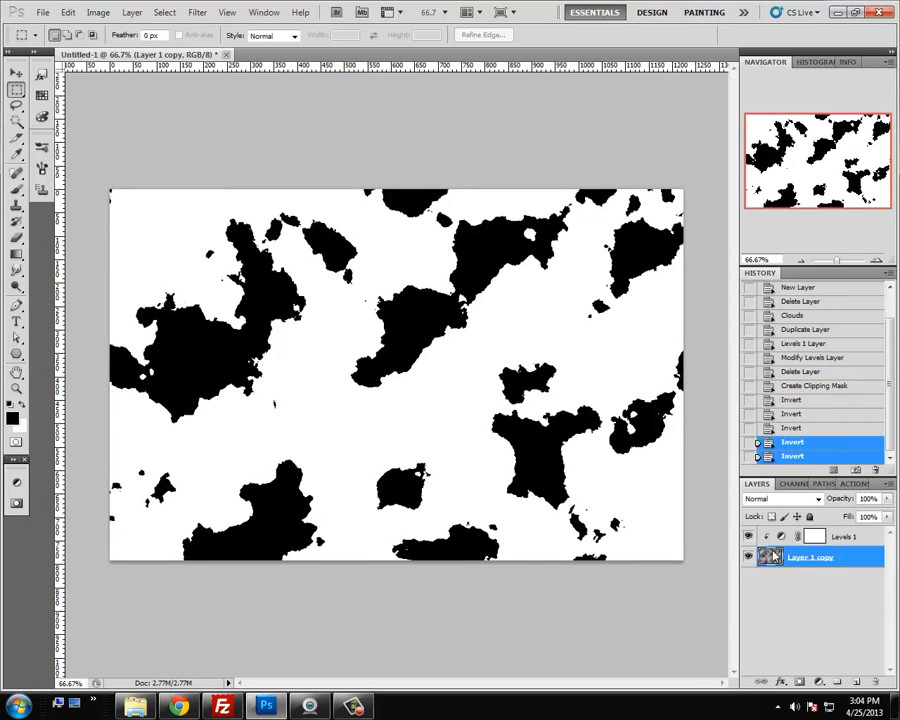
{"action": "key", "text": "ctrl+i"}
{"action": "key", "text": "ctrl+i"}
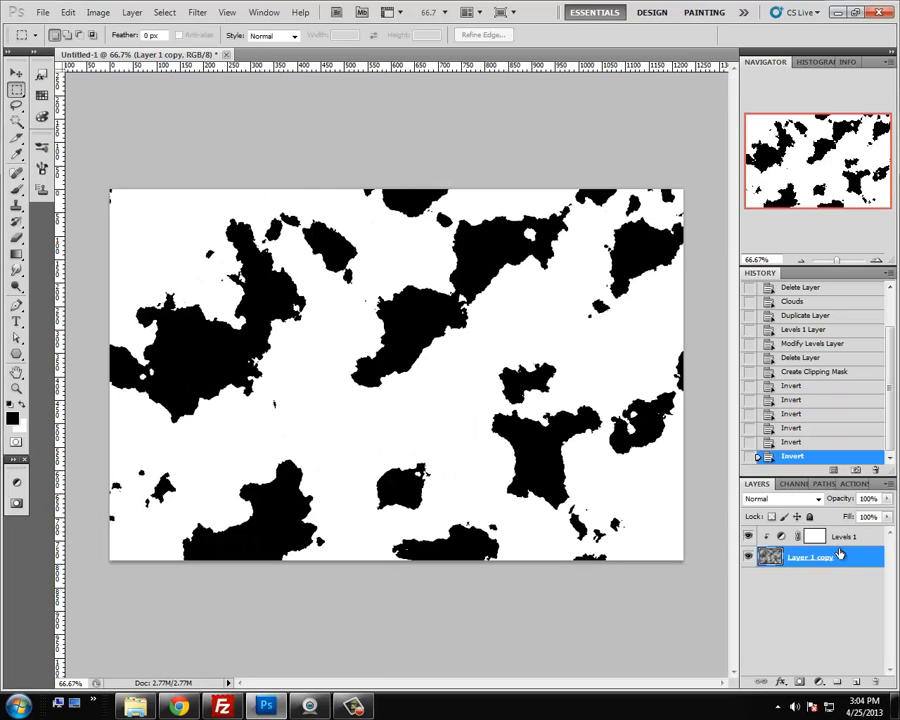
Try merging the Levels adjustment with the clouds copy, and undo the merge
{"action": "left_click", "coordinate": [847, 541], "text": "shift"}
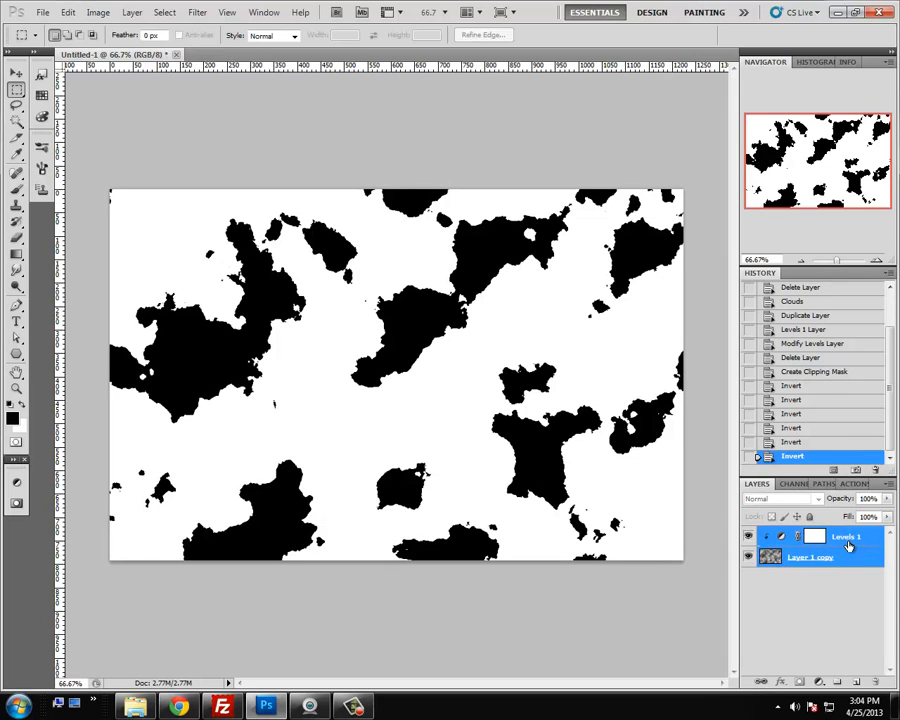
{"action": "key", "text": "ctrl+e"}
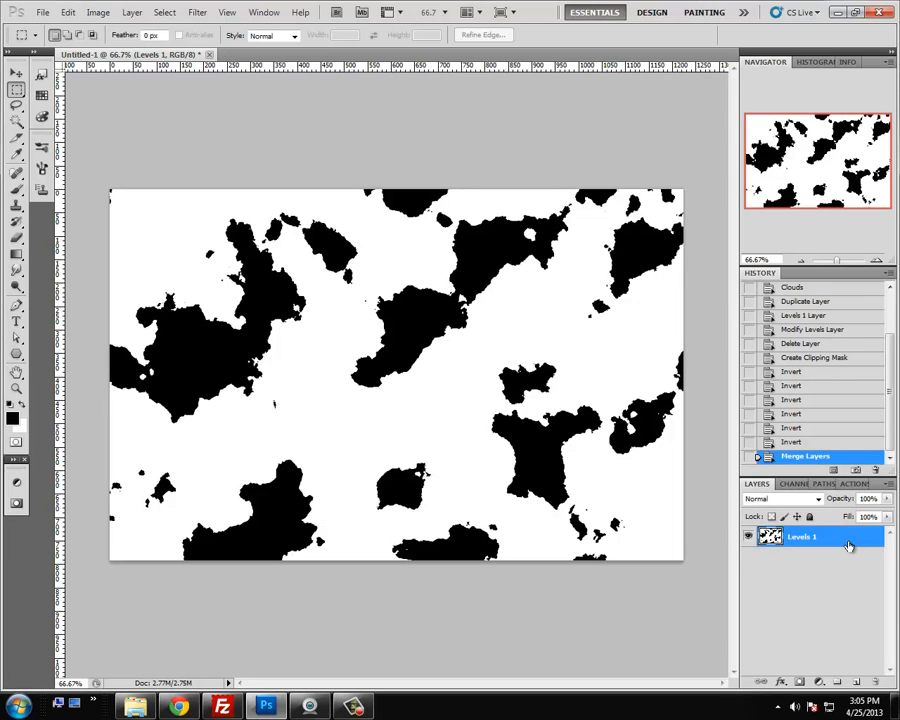
{"action": "key", "text": "ctrl+z"}
{"action": "key", "text": "ctrl+z"}
{"action": "key", "text": "ctrl+z"}
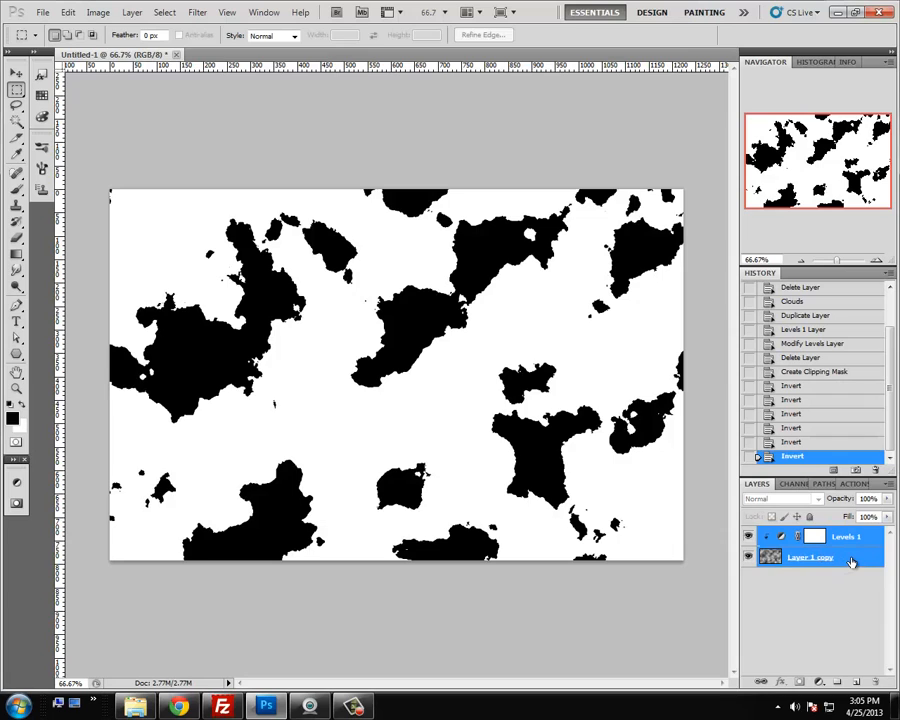
Duplicate the clouds copy, move the duplicate above the Levels adjustment, and hide it
{"action": "left_click", "coordinate": [851, 562]}
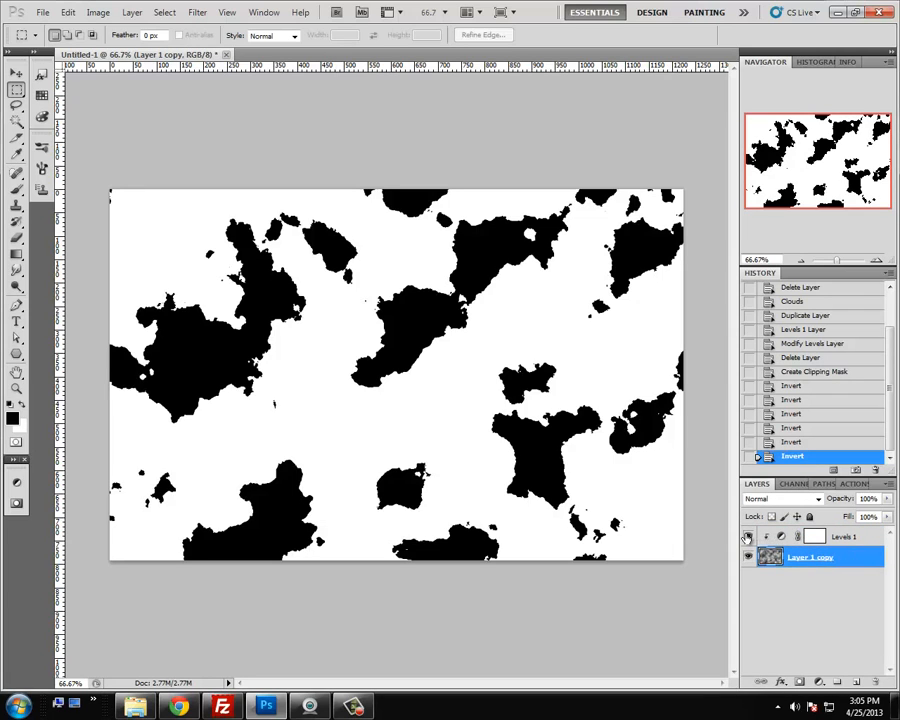
{"action": "left_click_drag", "start_coordinate": [859, 562], "coordinate": [853, 686]}
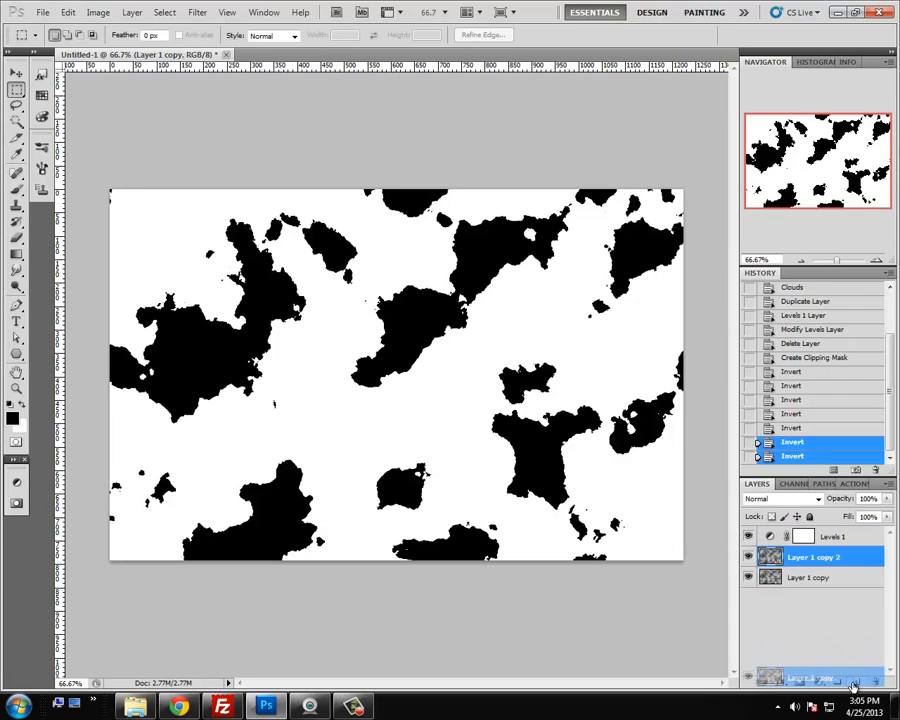
{"action": "left_click_drag", "start_coordinate": [766, 560], "coordinate": [792, 541]}
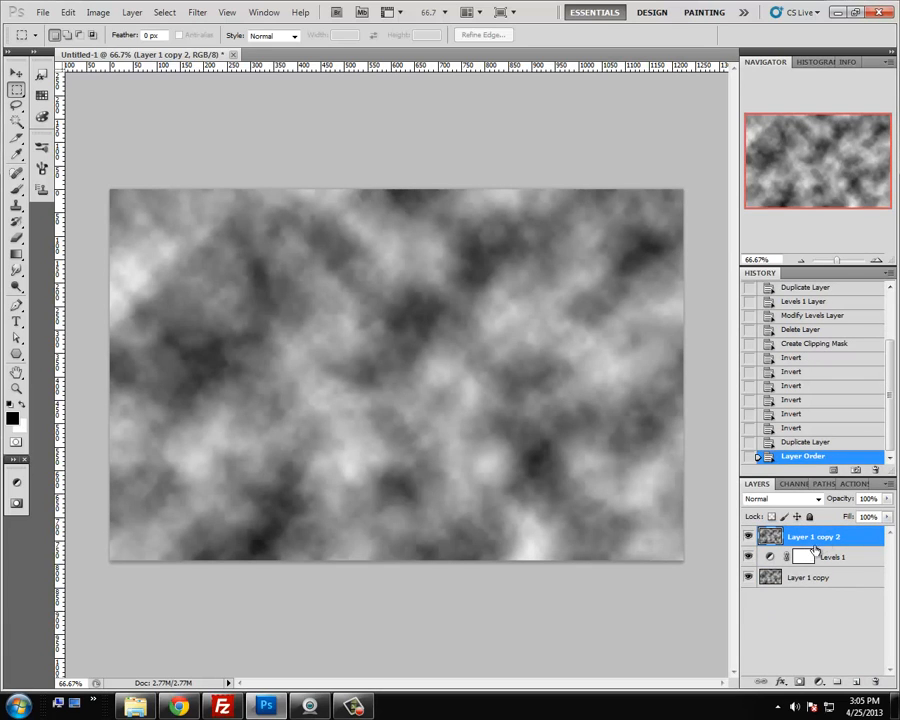
{"action": "left_click", "coordinate": [749, 537]}
Merge the Levels adjustment with the clouds layer beneath it, keeping the duplicate clouds layer hidden above
{"action": "left_click", "coordinate": [840, 558]}
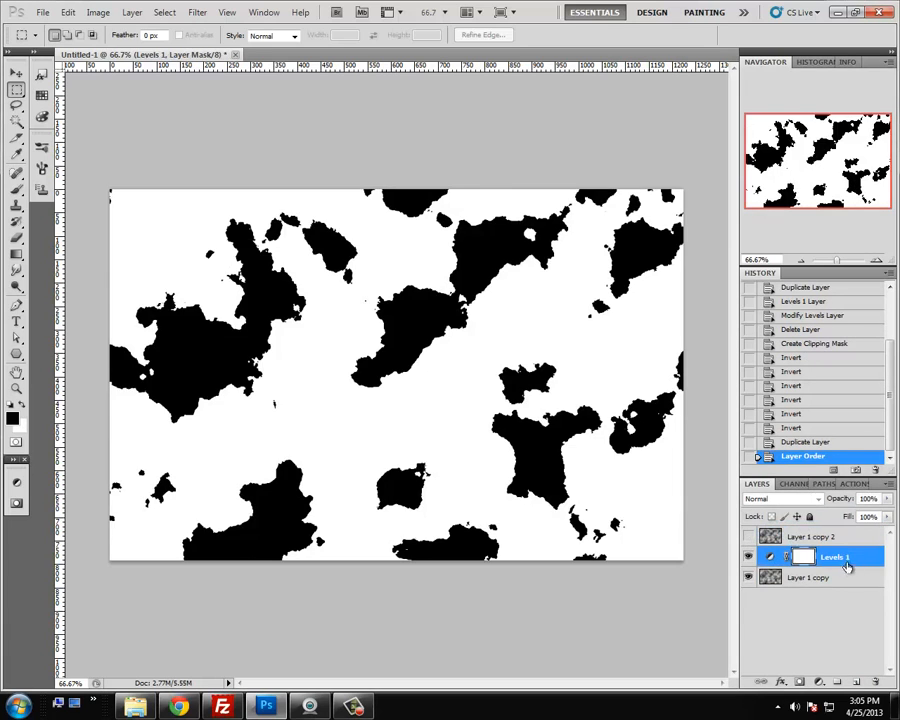
{"action": "left_click", "coordinate": [834, 580], "text": "shift"}
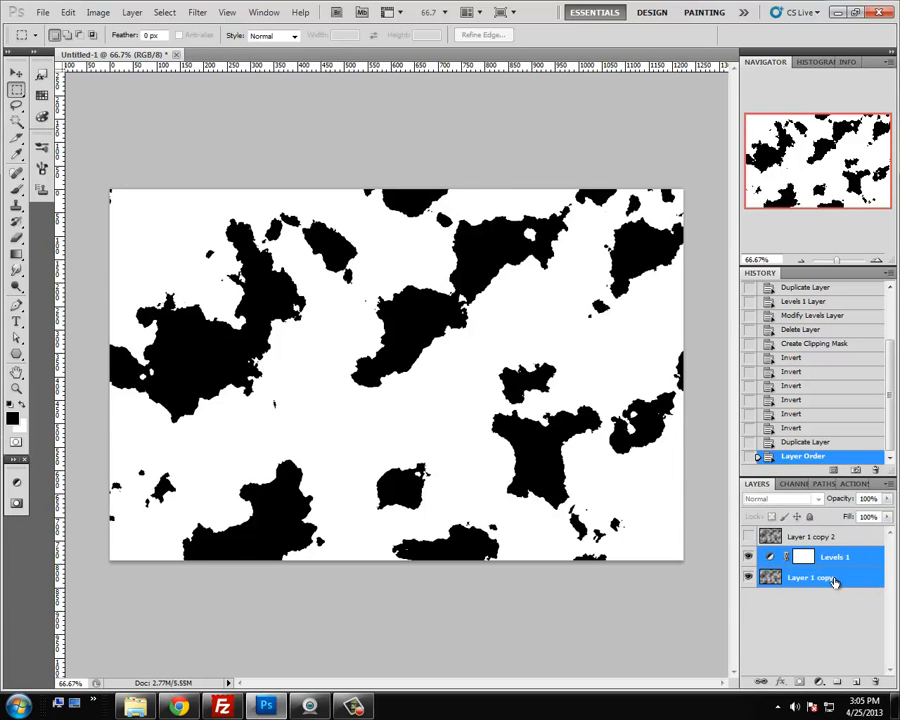
{"action": "key", "text": "ctrl+e"}
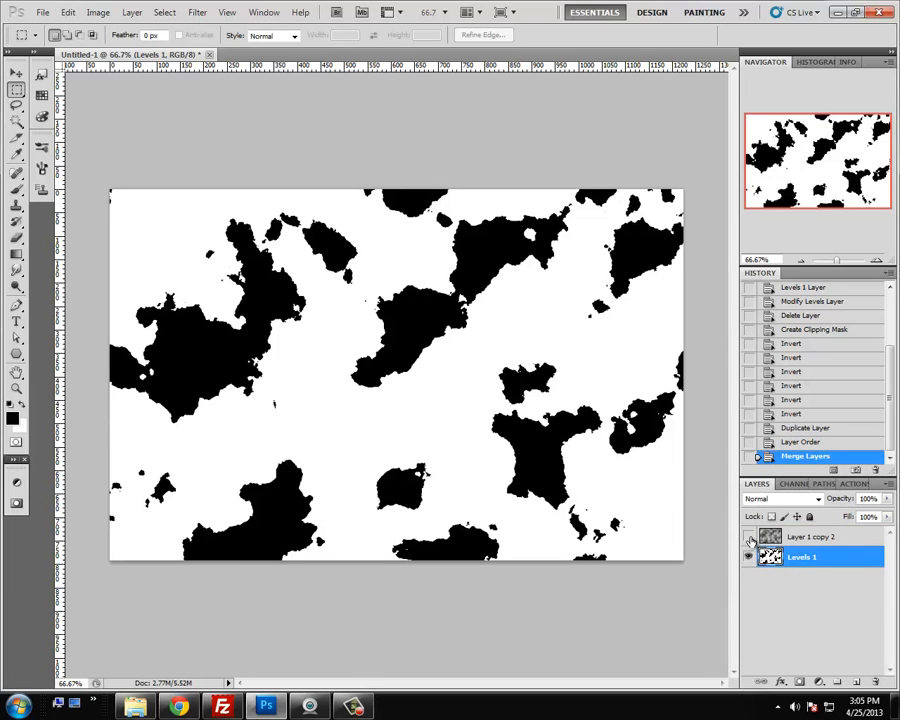
{"action": "left_click", "coordinate": [749, 538]}
{"action": "left_click", "coordinate": [749, 538]}
{"action": "left_click", "coordinate": [749, 538]}
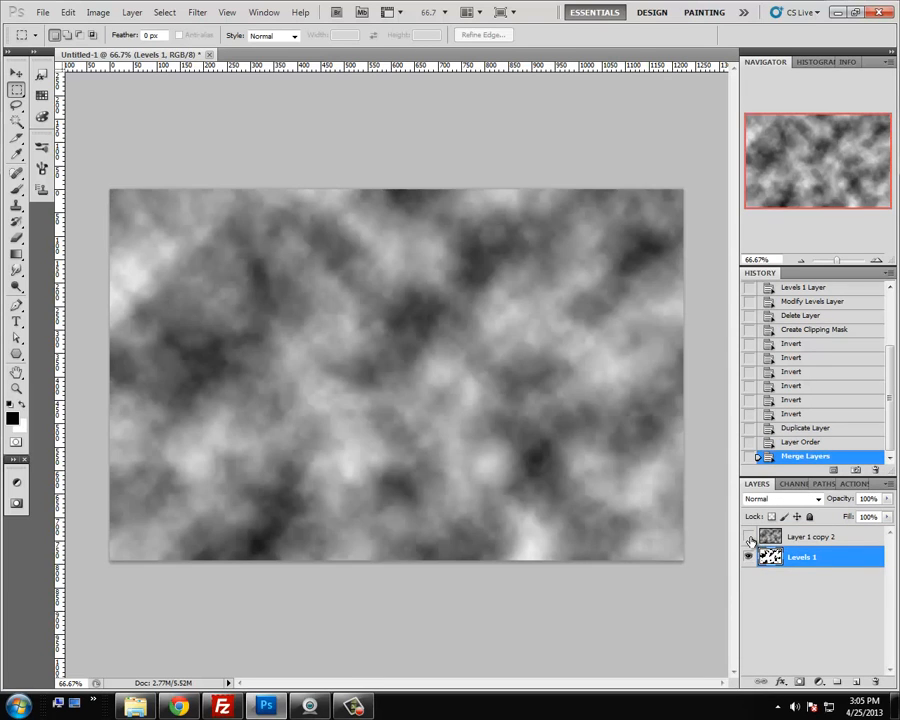
{"action": "left_click", "coordinate": [749, 538]}
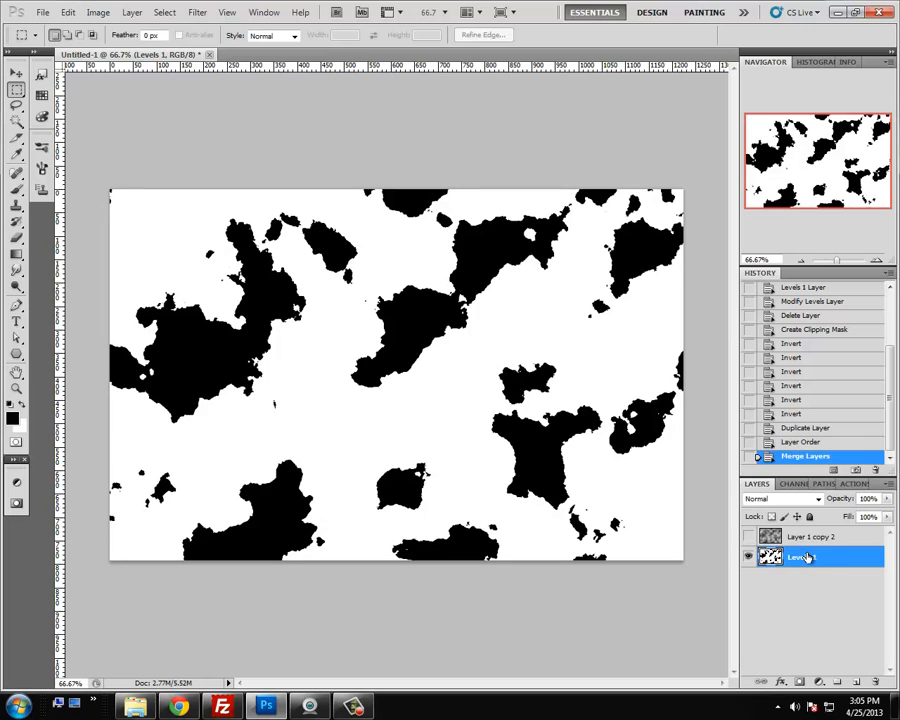
Invert the merged black-and-white layer so the land shapes are white on black, and keep that layer active
{"action": "key", "text": "ctrl+i"}
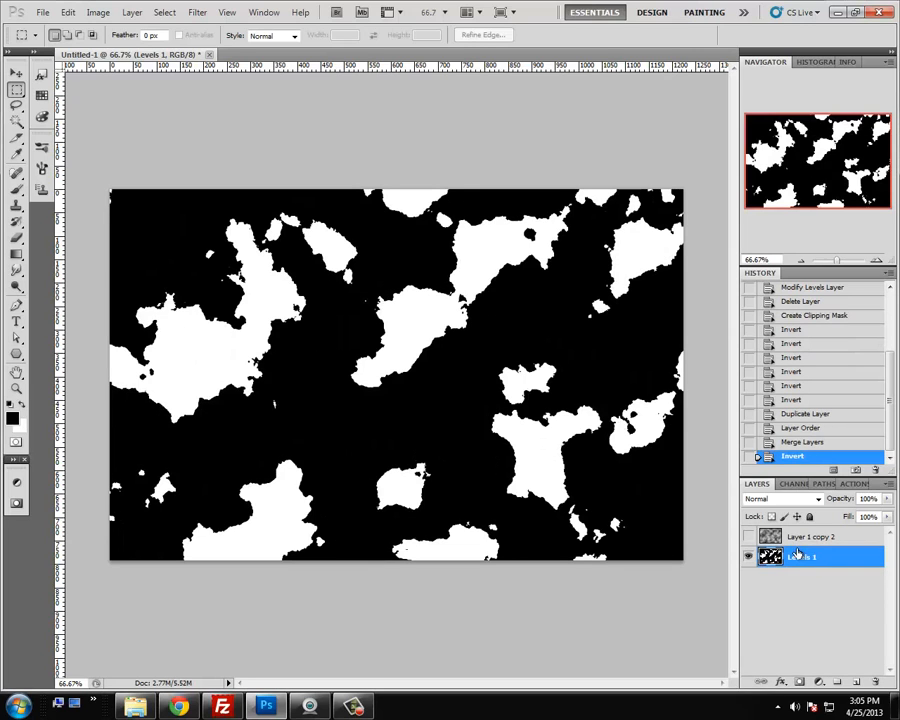
{"action": "left_click", "coordinate": [813, 537]}
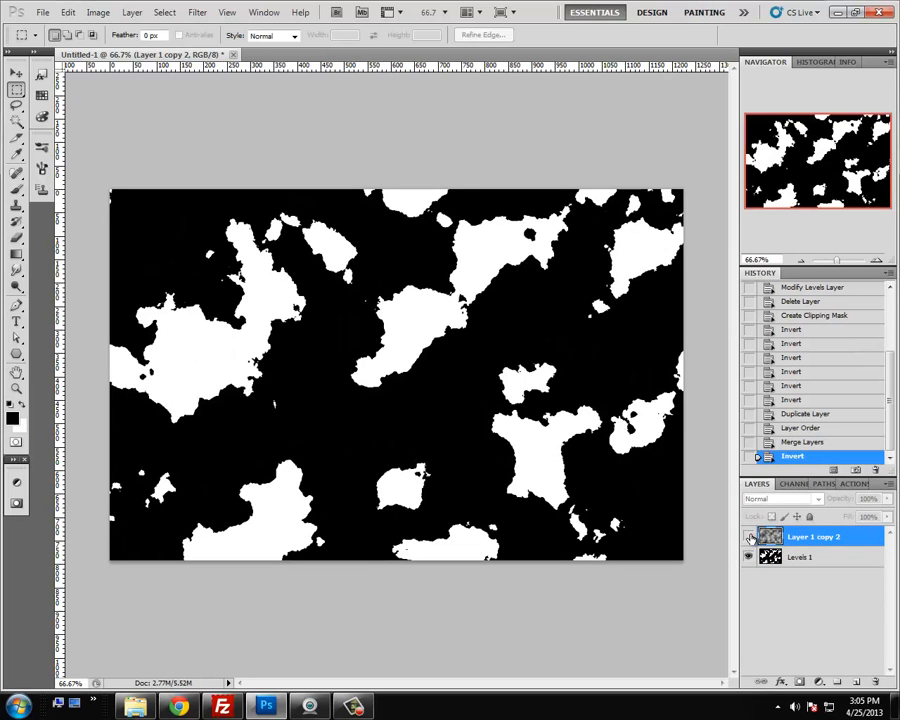
{"action": "left_click", "coordinate": [785, 557]}
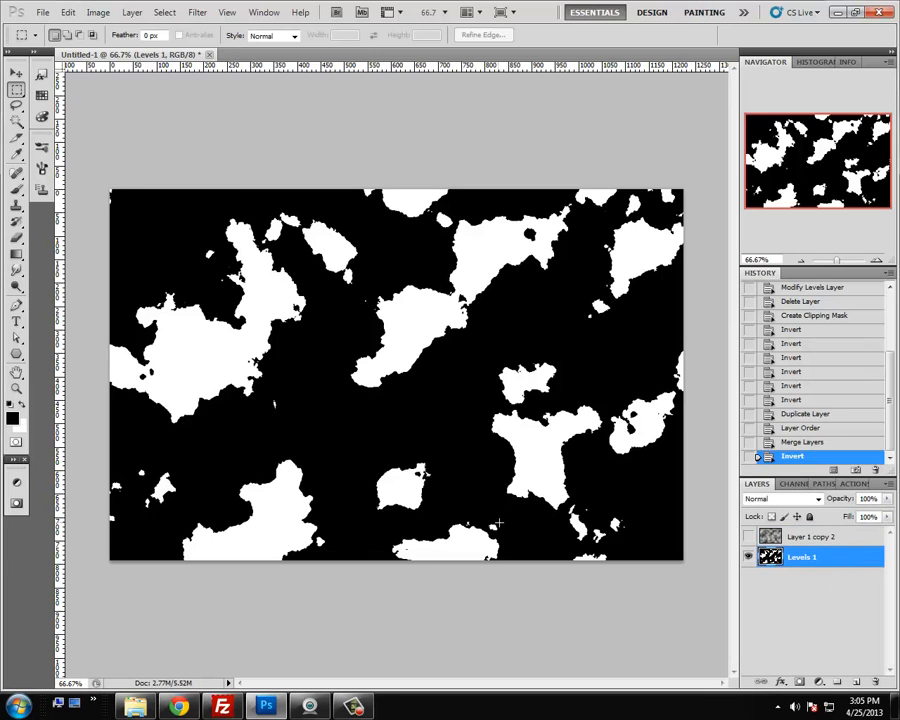
Copy the entire inverted layer, paste it into a new alpha channel, and clear the selection
{"action": "key", "text": "ctrl+a"}
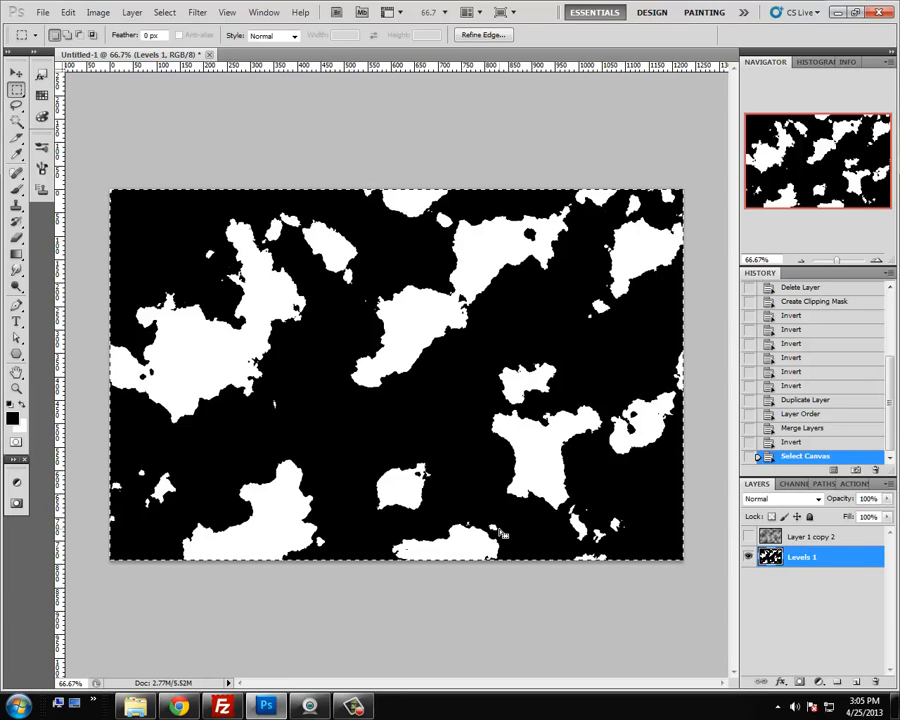
{"action": "key", "text": "ctrl+a"}
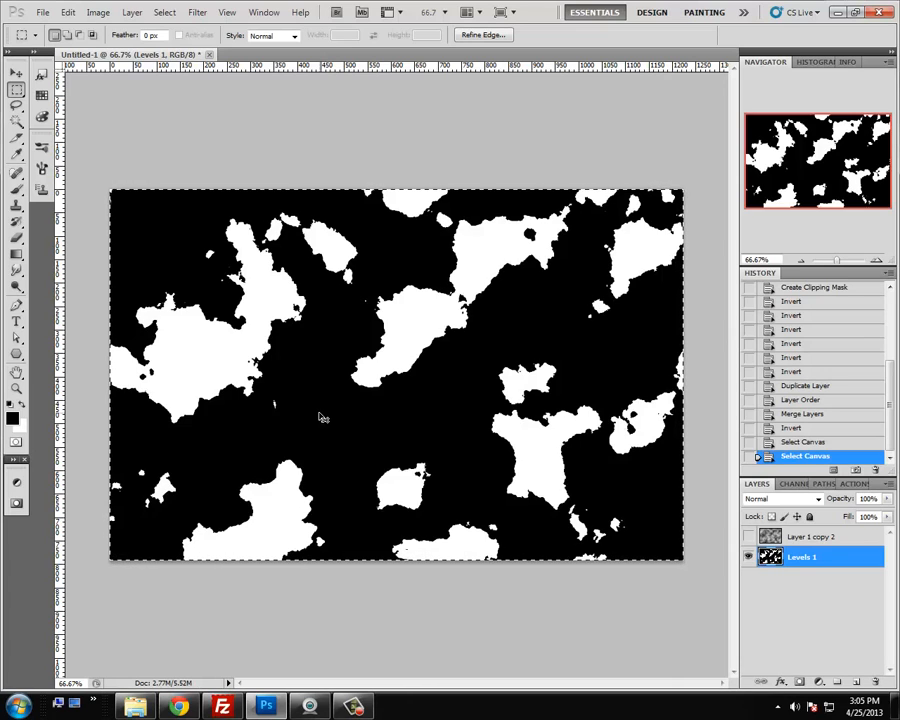
{"action": "left_click", "coordinate": [792, 484]}
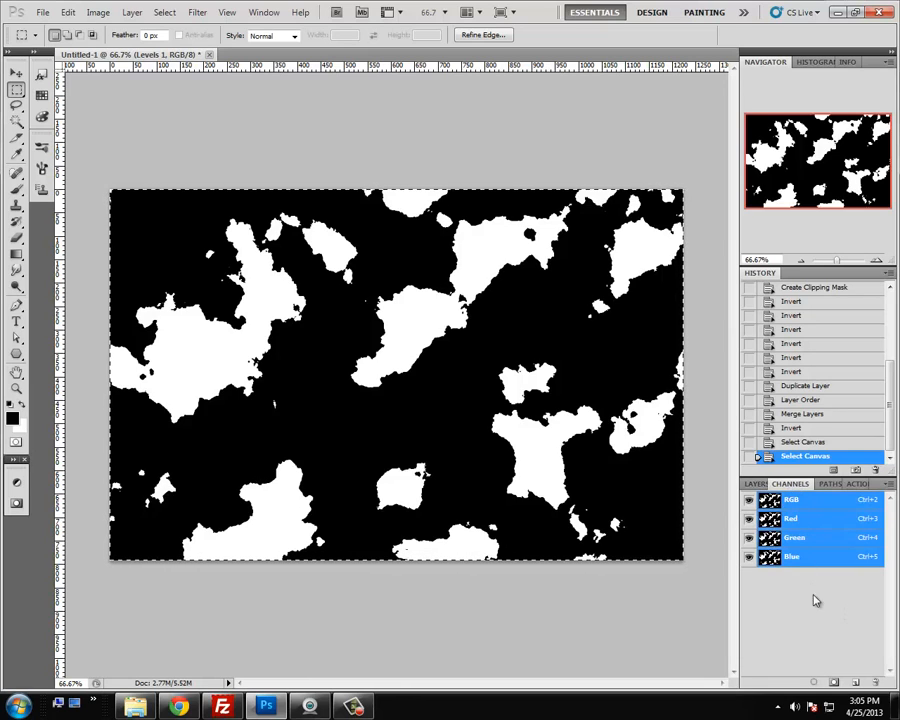
{"action": "left_click", "coordinate": [856, 684]}
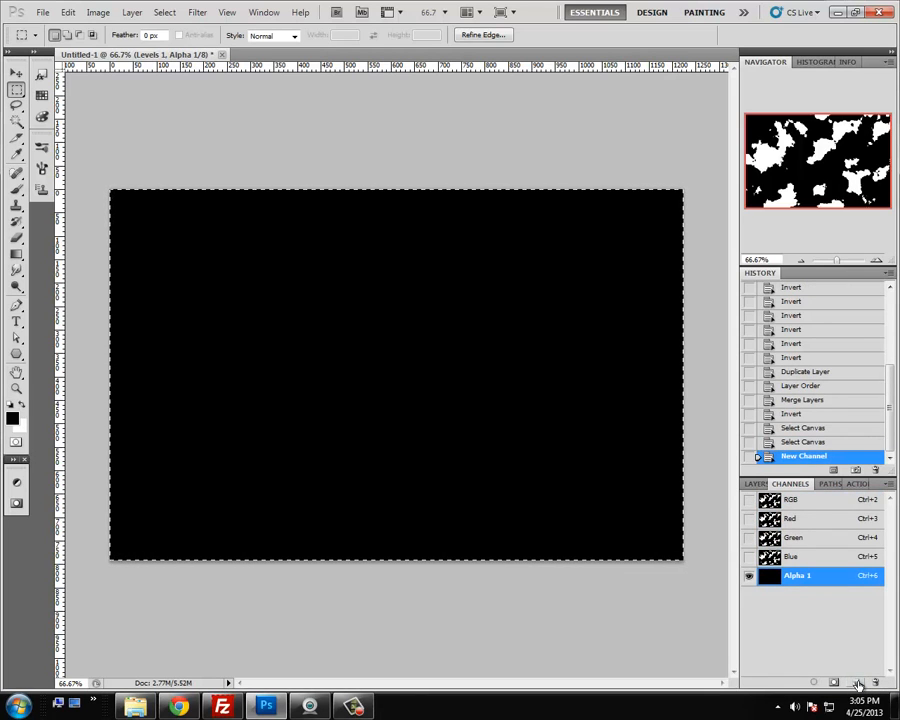
{"action": "key", "text": "ctrl+v"}
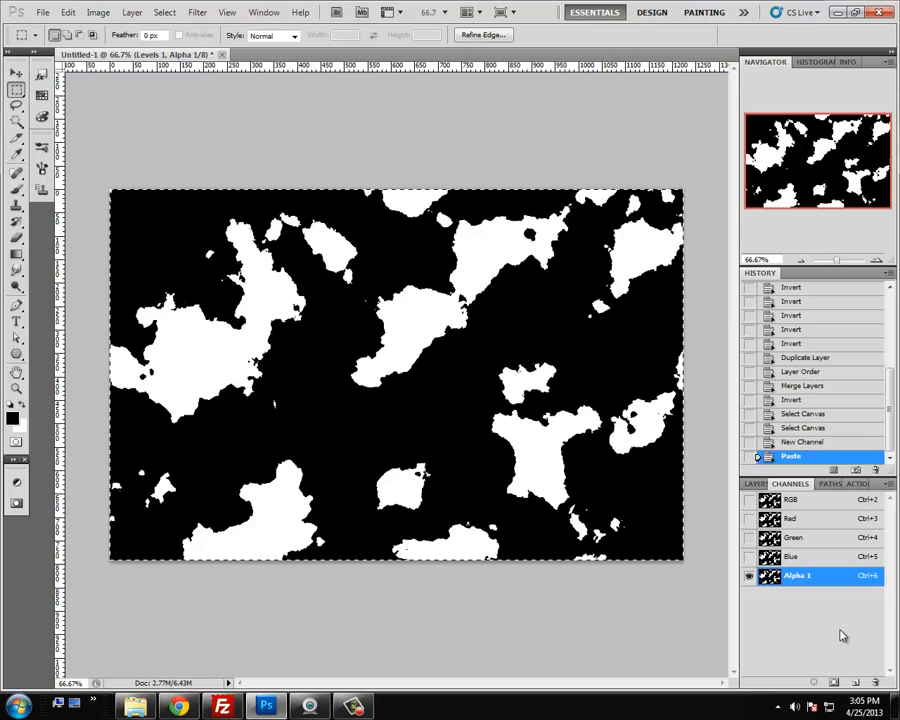
{"action": "key", "text": "ctrl+d"}
Return to the layers, show the hidden clouds duplicate, and make it the active layer
{"action": "left_click", "coordinate": [754, 484]}
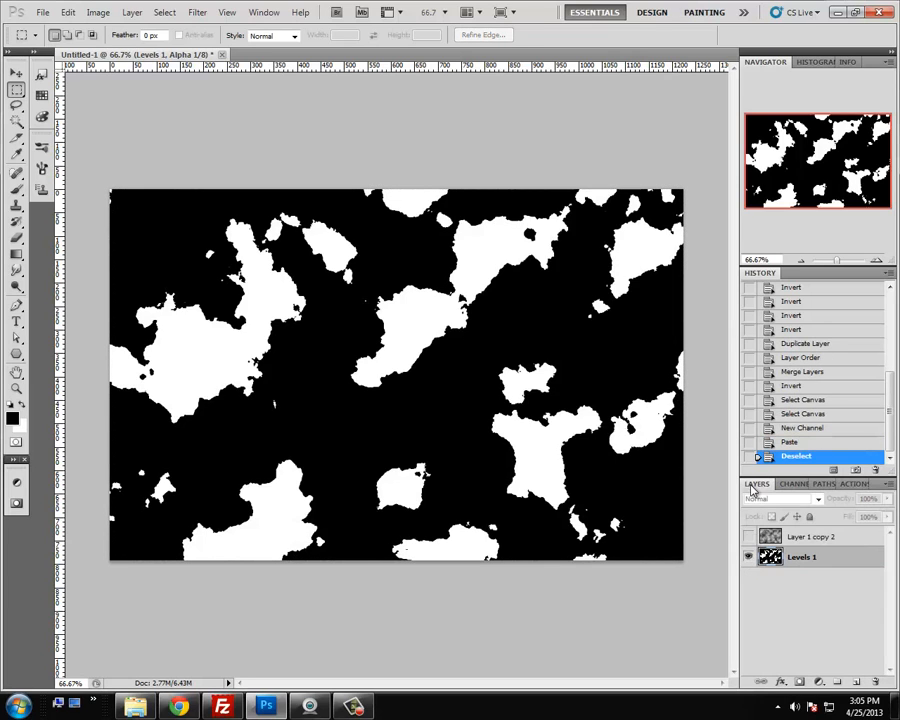
{"action": "left_click", "coordinate": [784, 536]}
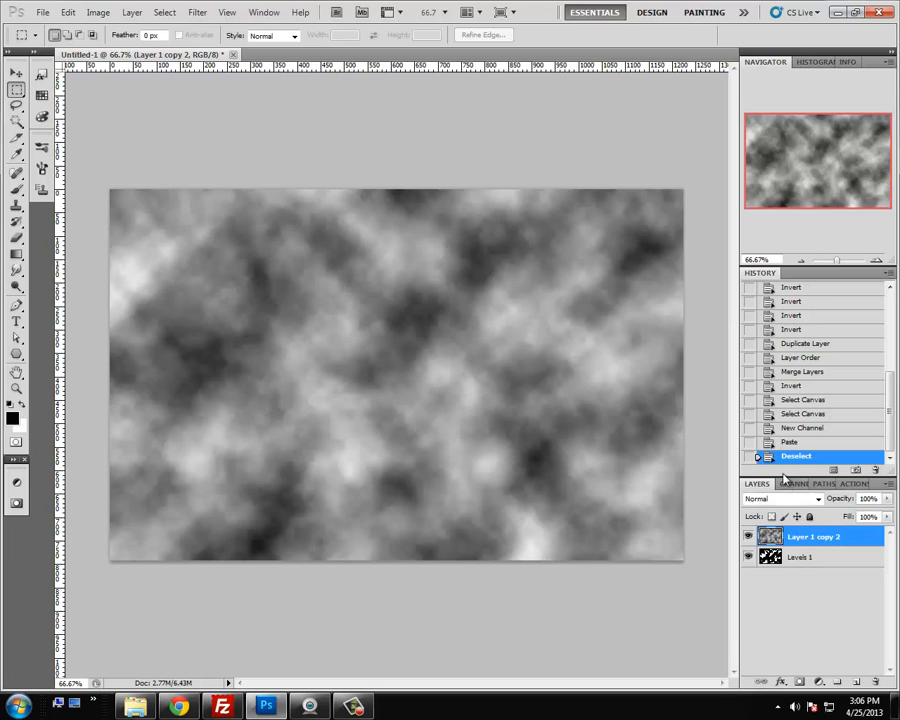
Check the Alpha 1 channel, load it as a selection, and use it as a layer mask on Layer 1 copy 2
{"action": "left_click", "coordinate": [790, 484]}
{"action": "left_click", "coordinate": [800, 578]}
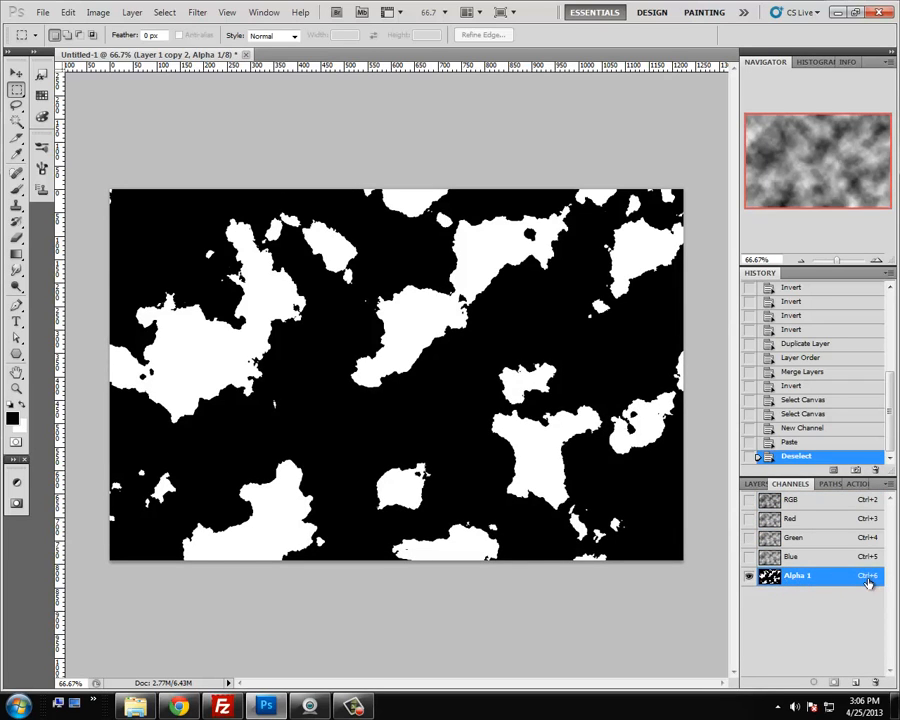
{"action": "key", "text": "F7"}
{"action": "left_click", "coordinate": [815, 570]}
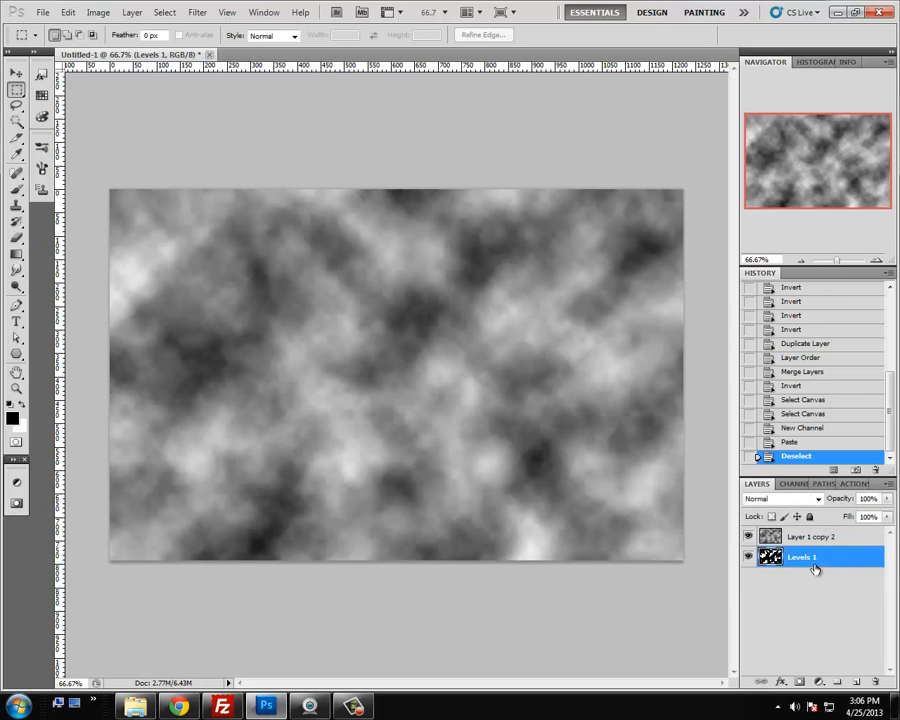
{"action": "key", "text": "ctrl+alt+6"}
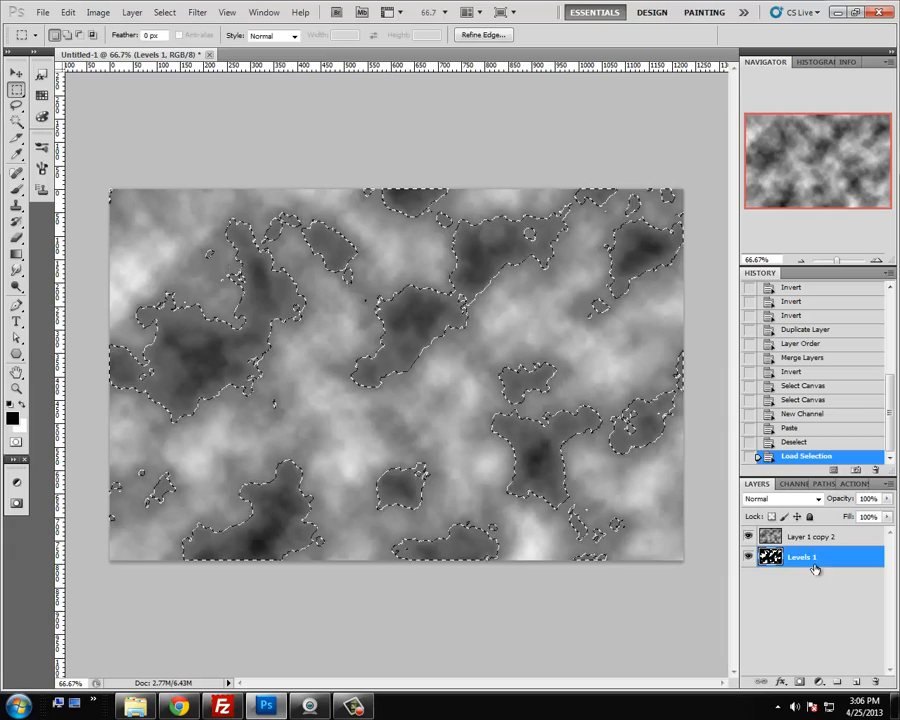
{"action": "left_click", "coordinate": [808, 540]}
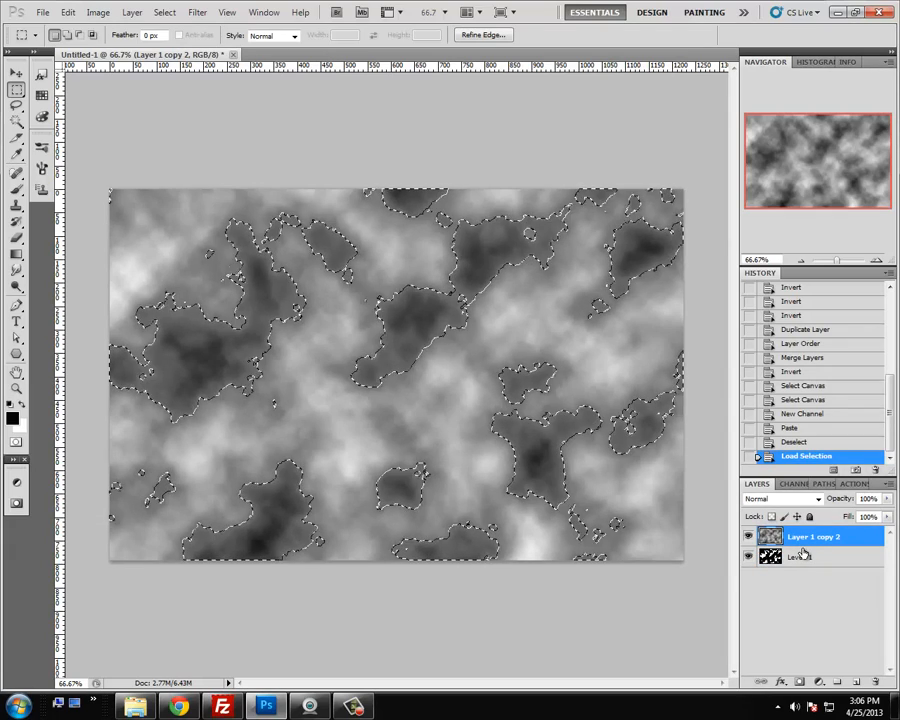
{"action": "left_click", "coordinate": [799, 682]}
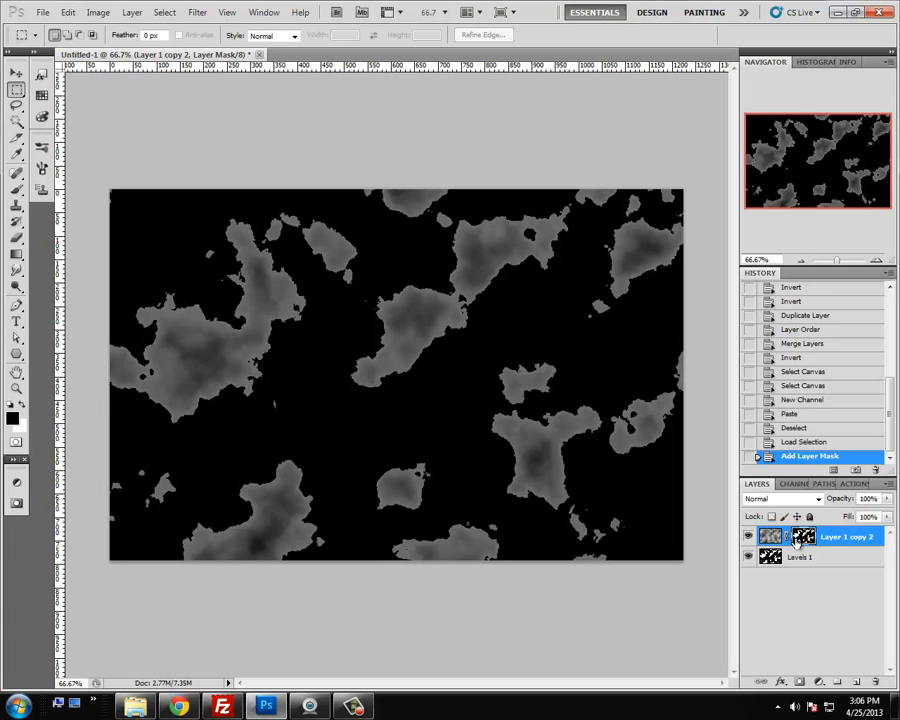
Unlink the mask from Layer 1 copy 2 and invert the layer's cloud image so the land is lighter inland
{"action": "left_click", "coordinate": [782, 538]}
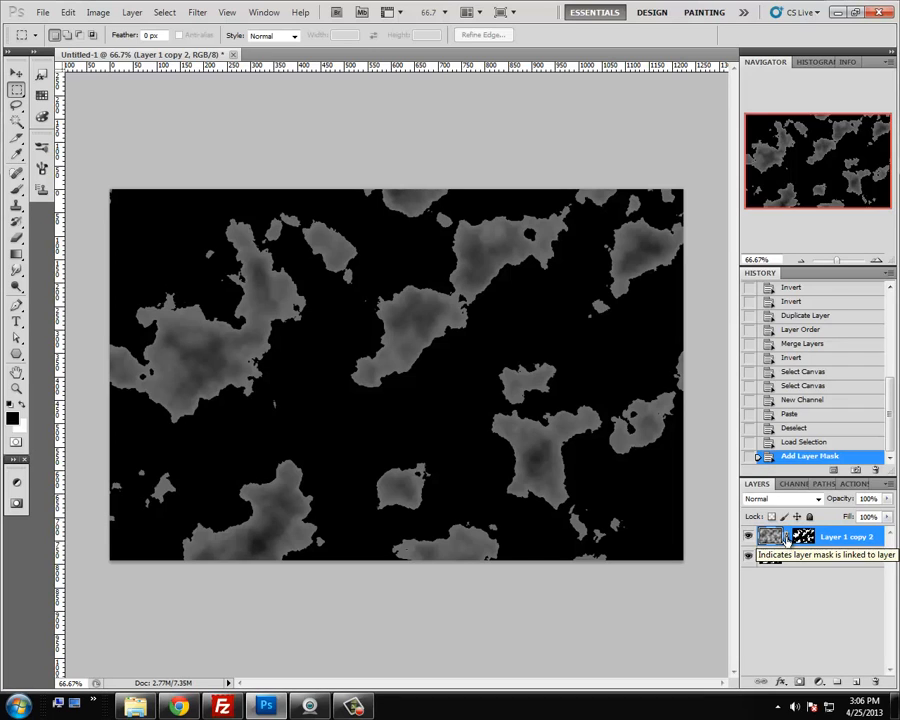
{"action": "left_click", "coordinate": [787, 538]}
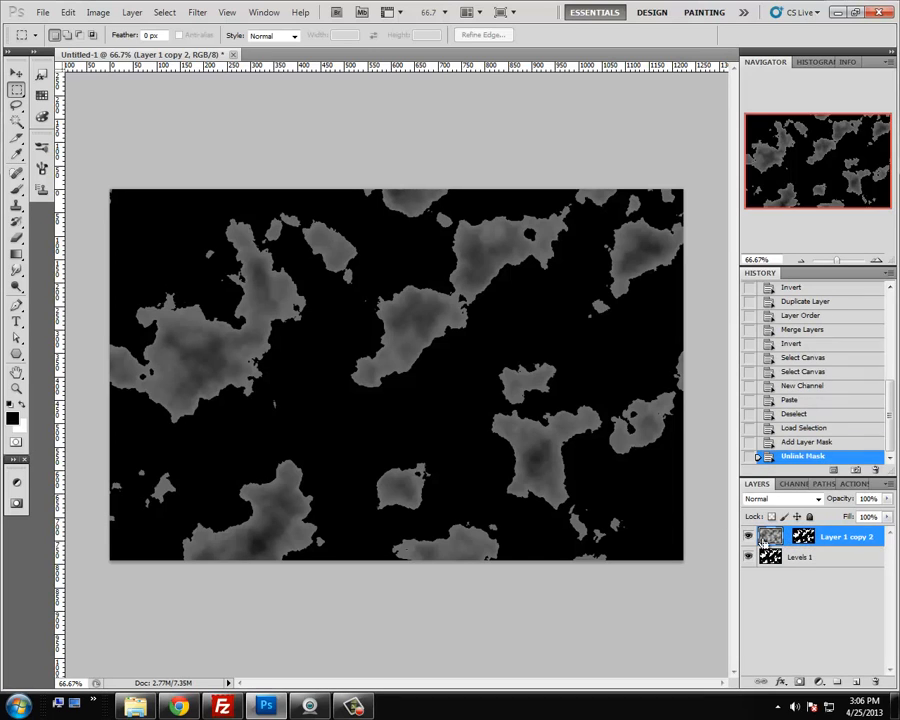
{"action": "key", "text": "ctrl+i"}
{"action": "key", "text": "ctrl+i"}
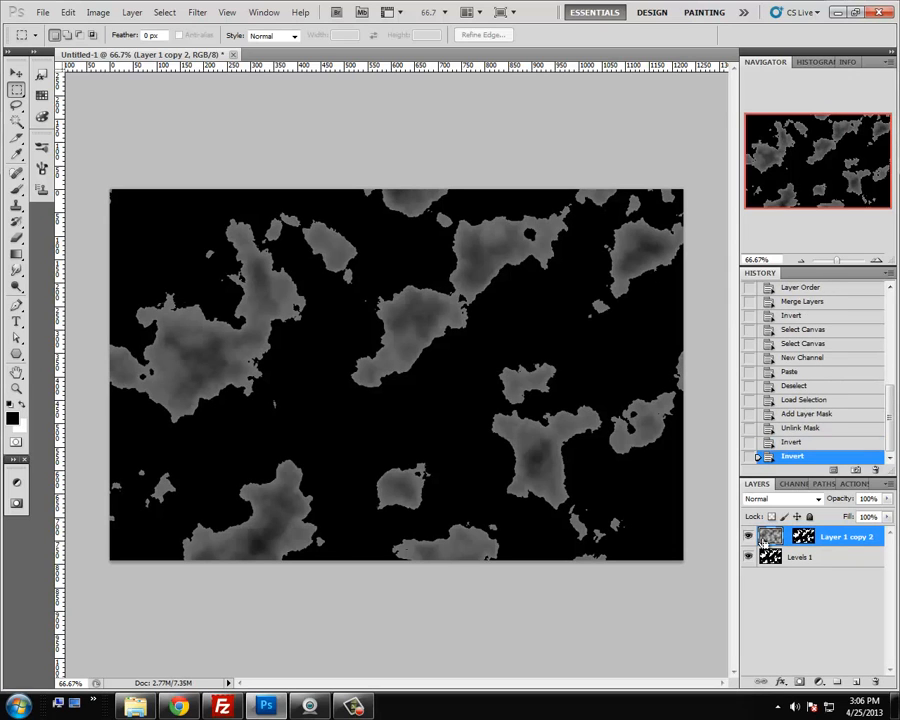
{"action": "key", "text": "ctrl+i"}
{"action": "key", "text": "ctrl+i"}
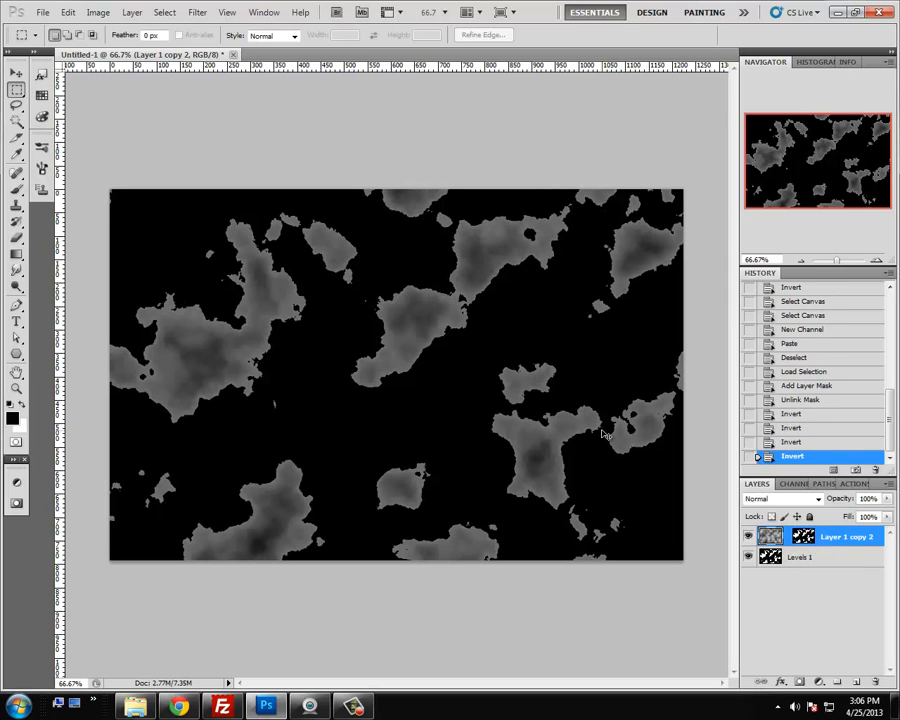
{"action": "key", "text": "ctrl+i"}
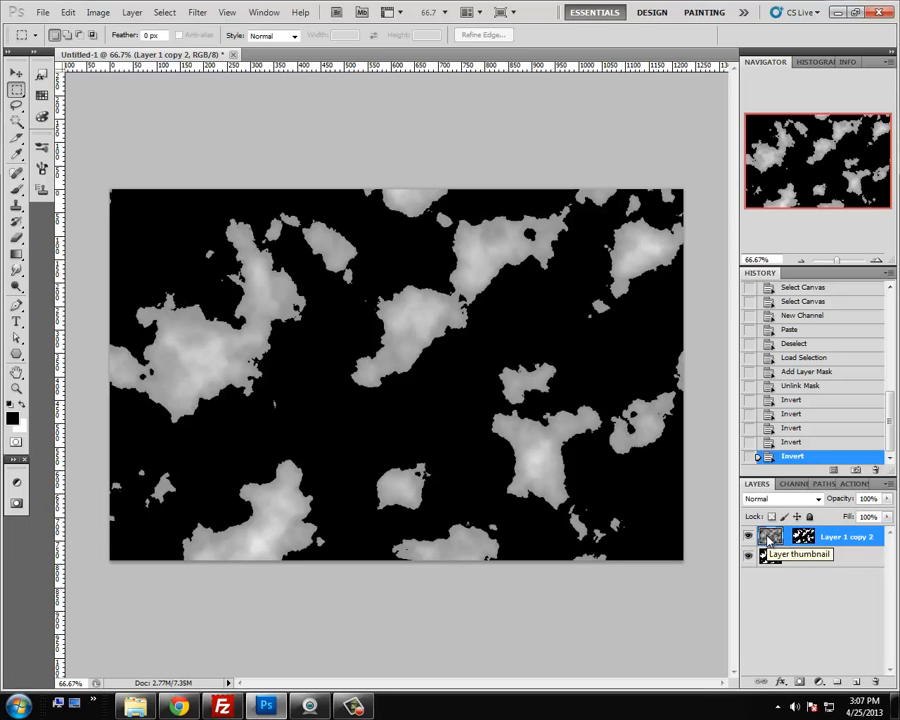
Add a Levels adjustment clipped to Layer 1 copy 2, with input levels 113, 1.00 and 236
{"action": "left_click", "coordinate": [820, 682]}
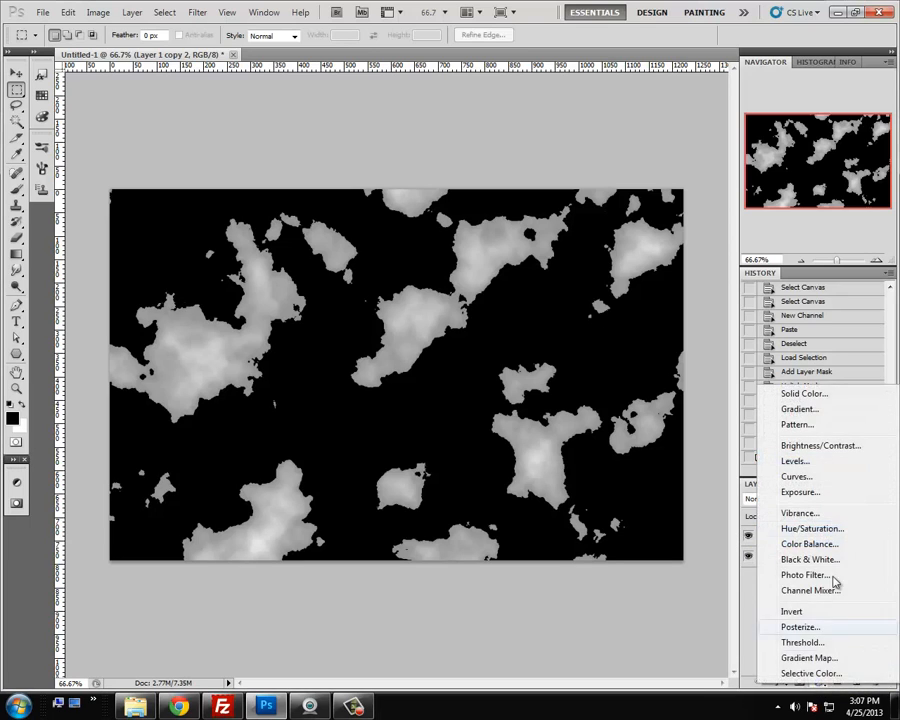
{"action": "left_click", "coordinate": [824, 462]}
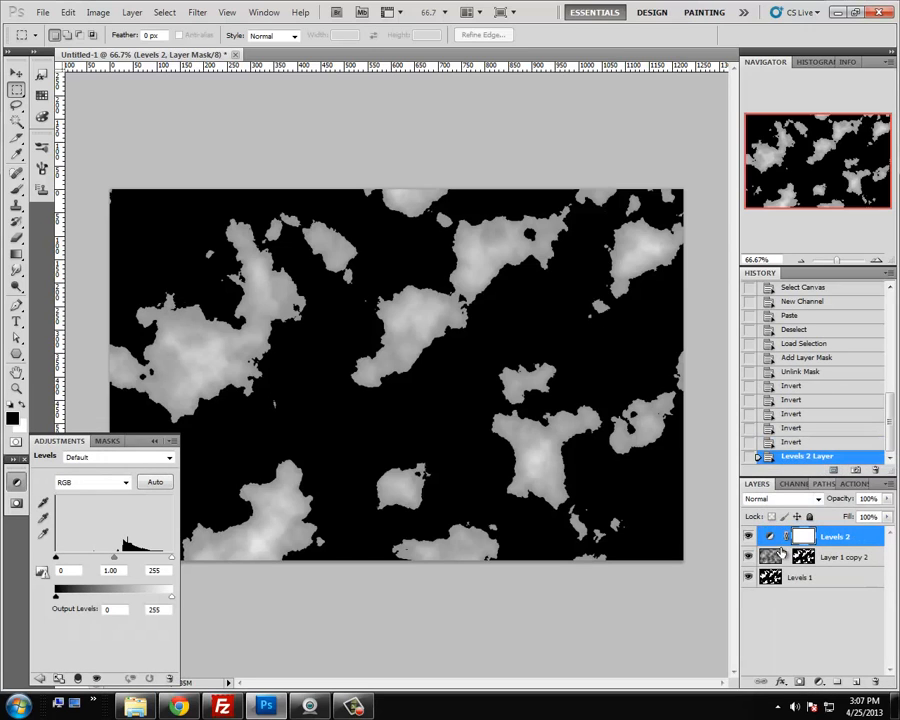
{"action": "left_click", "coordinate": [784, 543], "text": "alt"}
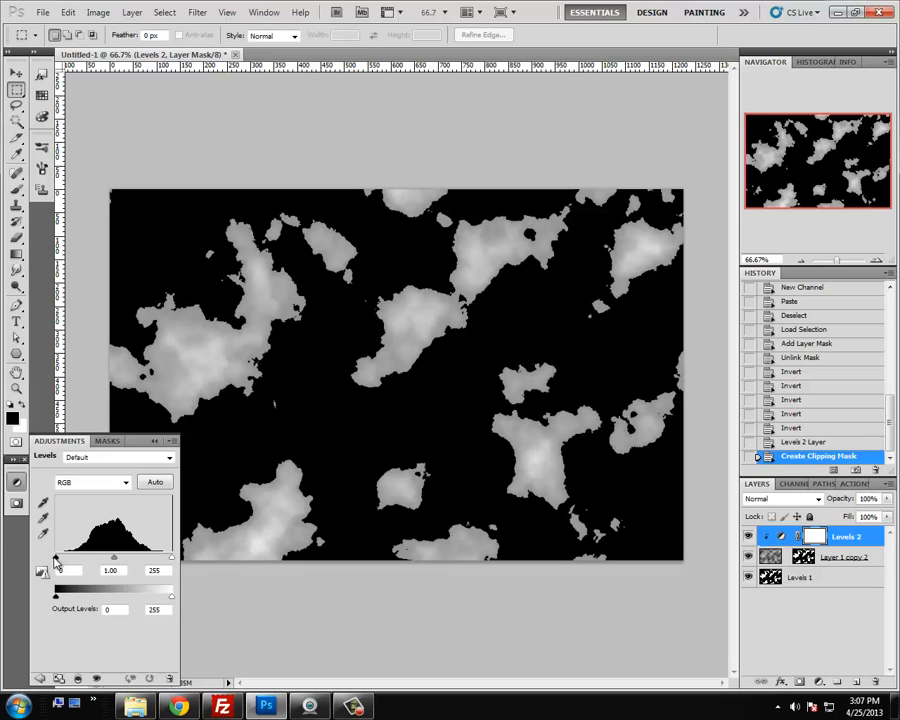
{"action": "left_click_drag", "start_coordinate": [55, 557], "coordinate": [98, 557]}
{"action": "left_click_drag", "start_coordinate": [172, 557], "coordinate": [163, 557]}
{"action": "mouse_move", "coordinate": [98, 557]}
{"action": "left_mouse_down"}
{"action": "mouse_move", "coordinate": [75, 557]}
{"action": "mouse_move", "coordinate": [107, 559]}
{"action": "mouse_move", "coordinate": [55, 560]}
{"action": "mouse_move", "coordinate": [110, 558]}
{"action": "left_mouse_up"}
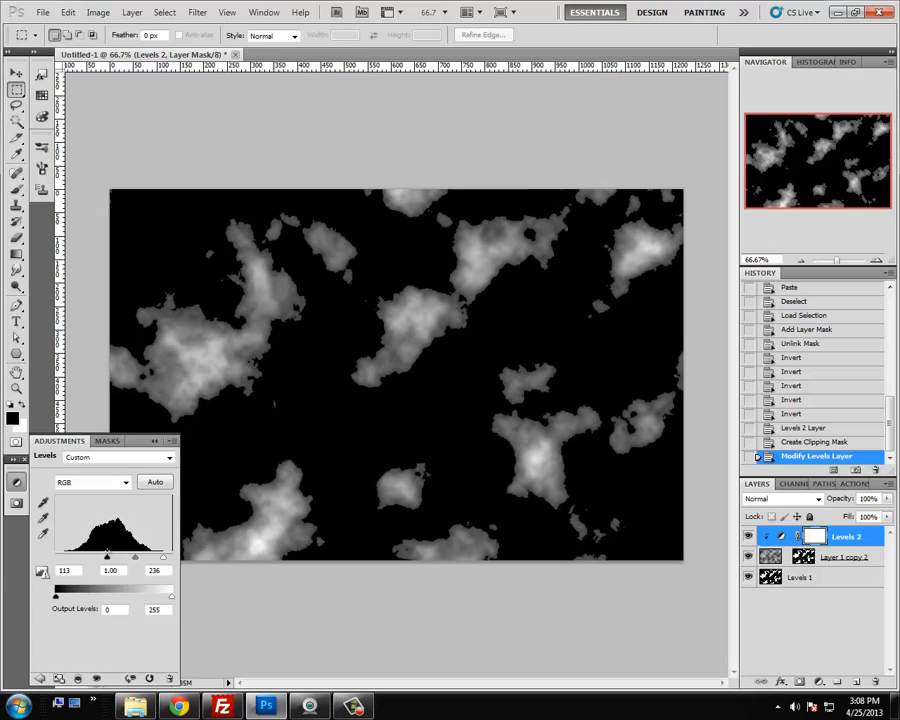
{"action": "left_click", "coordinate": [154, 440]}
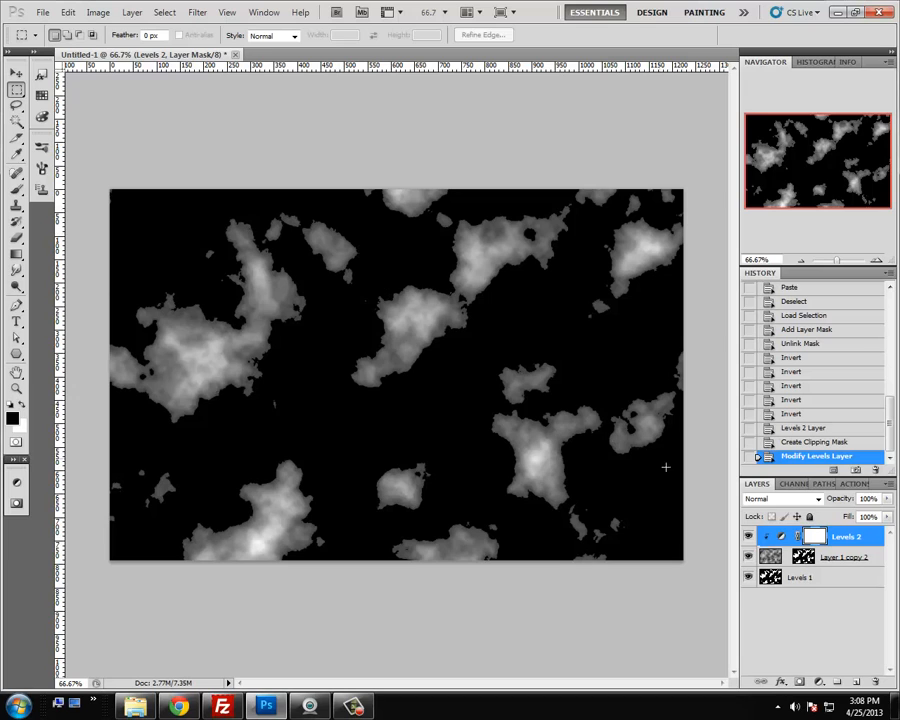
Add a Gradient Map adjustment layer above all other layers and leave it hidden
{"action": "left_click", "coordinate": [818, 682]}
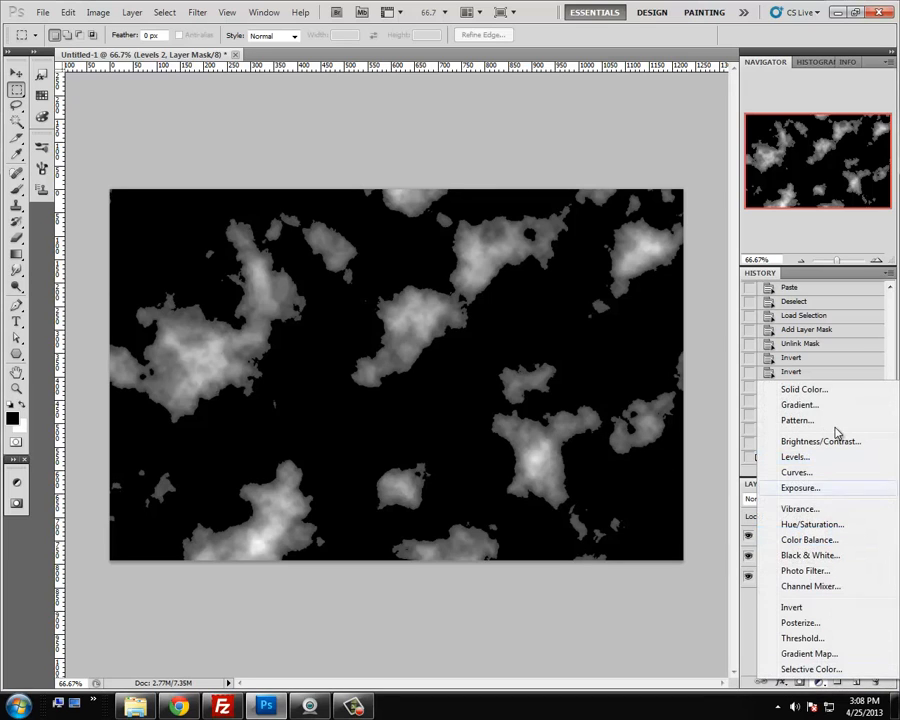
{"action": "left_click", "coordinate": [799, 654]}
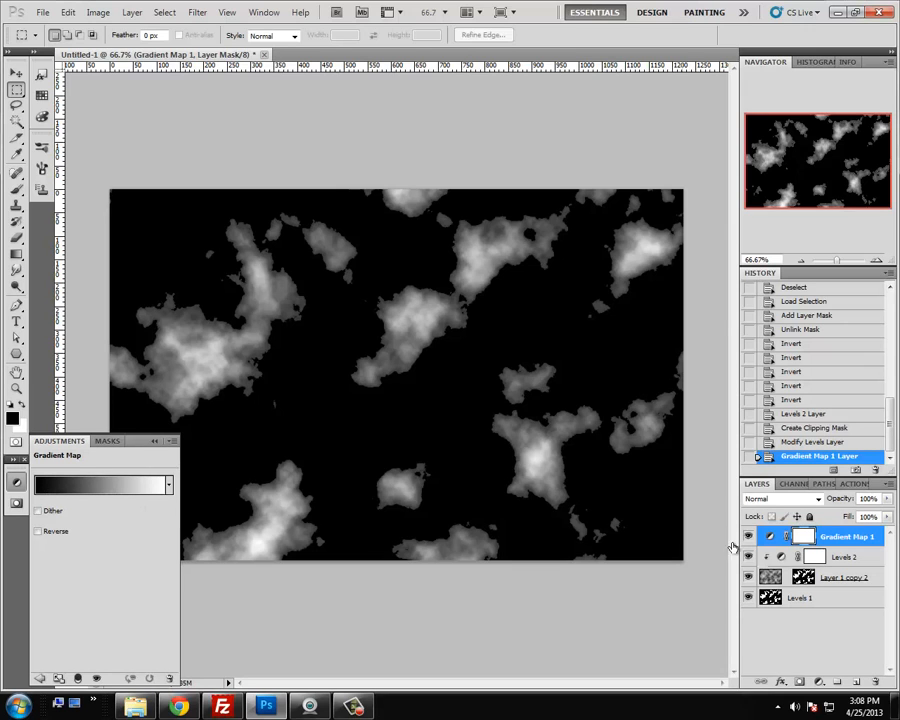
{"action": "left_click", "coordinate": [749, 537]}
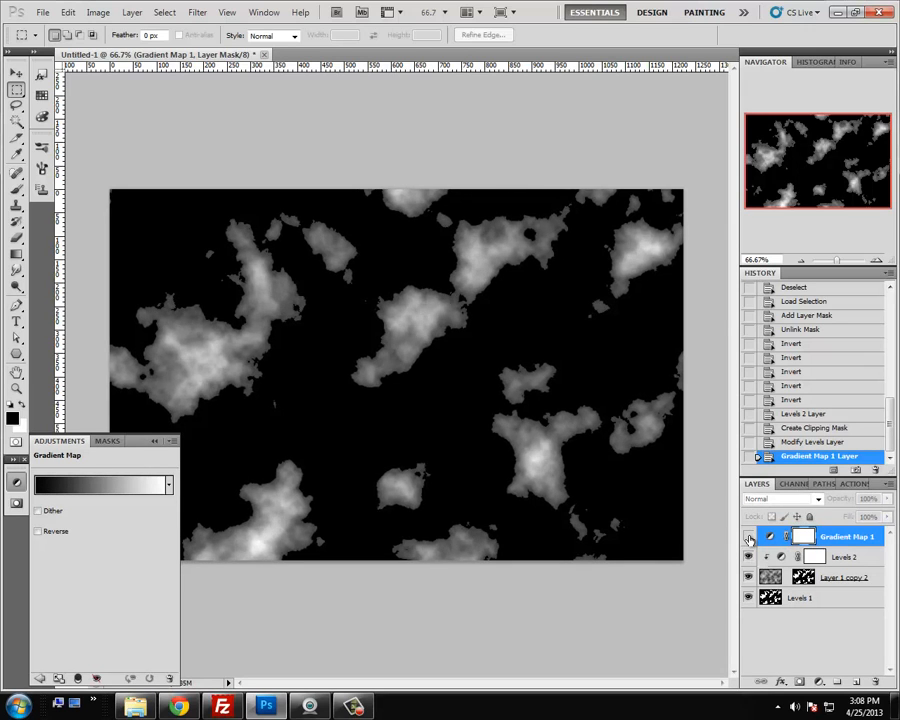
{"action": "left_click", "coordinate": [749, 538]}
{"action": "left_click", "coordinate": [749, 538]}
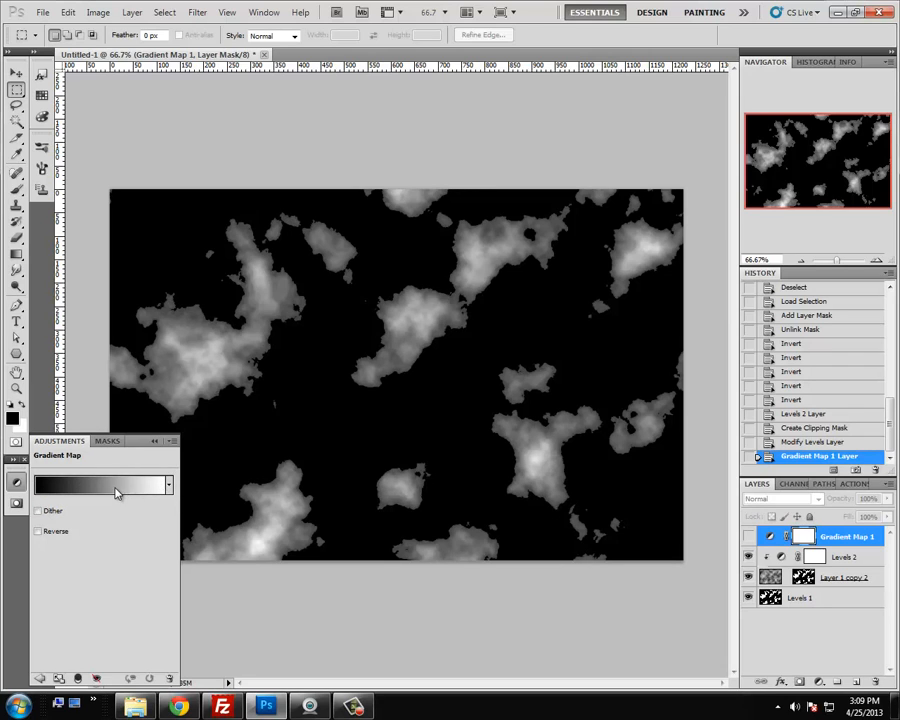
Change the gradient map's black starting stop to dark red 9d001a, apply the gradient, and show the adjustment layer
{"action": "key", "text": "i"}
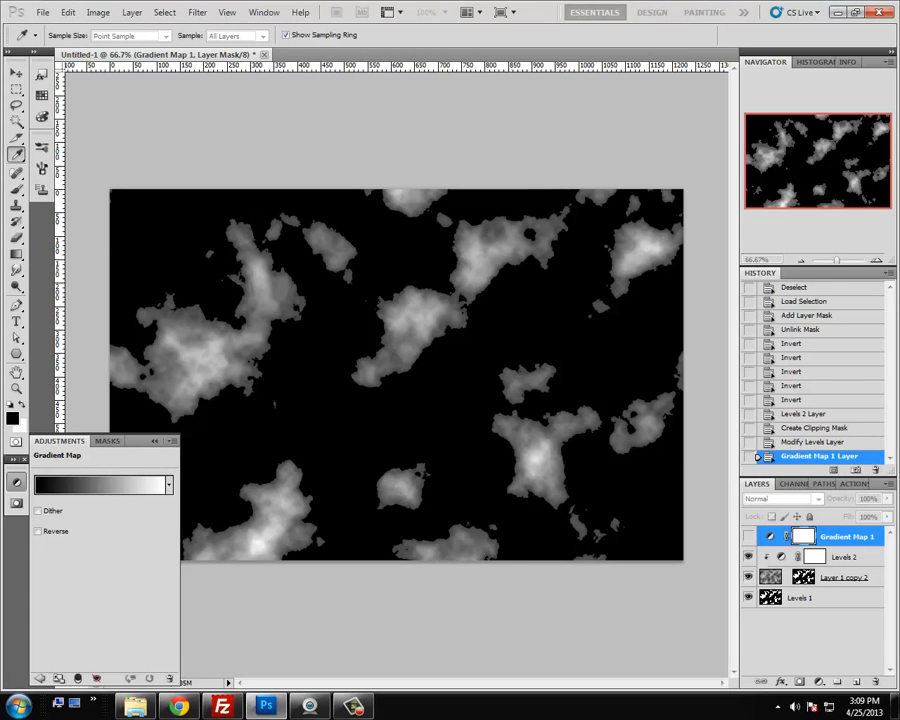
{"action": "left_click", "coordinate": [100, 485]}
{"action": "left_click_drag", "start_coordinate": [782, 97], "coordinate": [756, 22]}
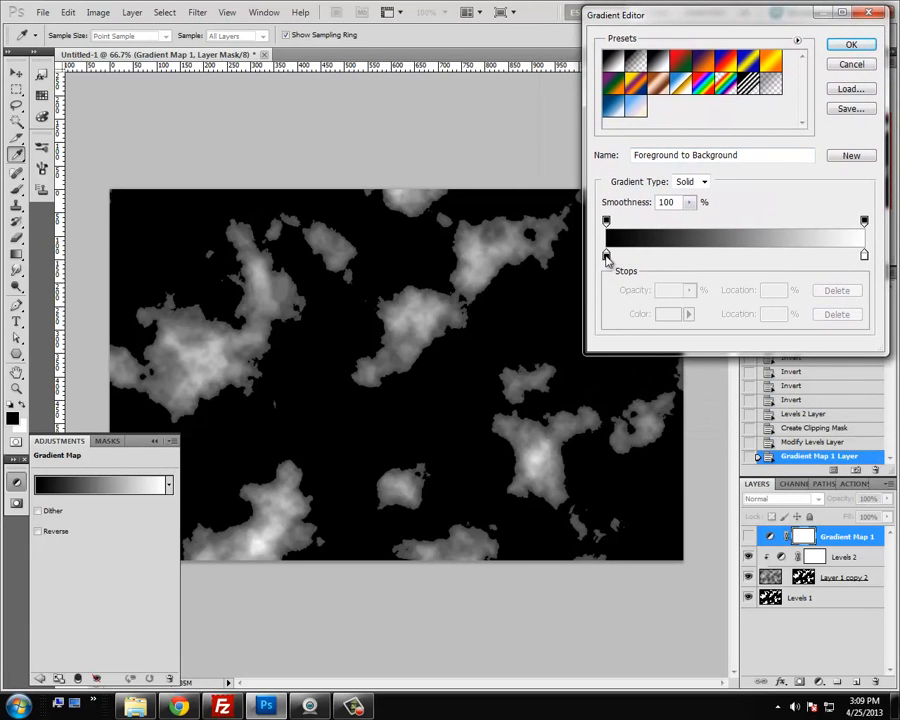
{"action": "double_click", "coordinate": [606, 256]}
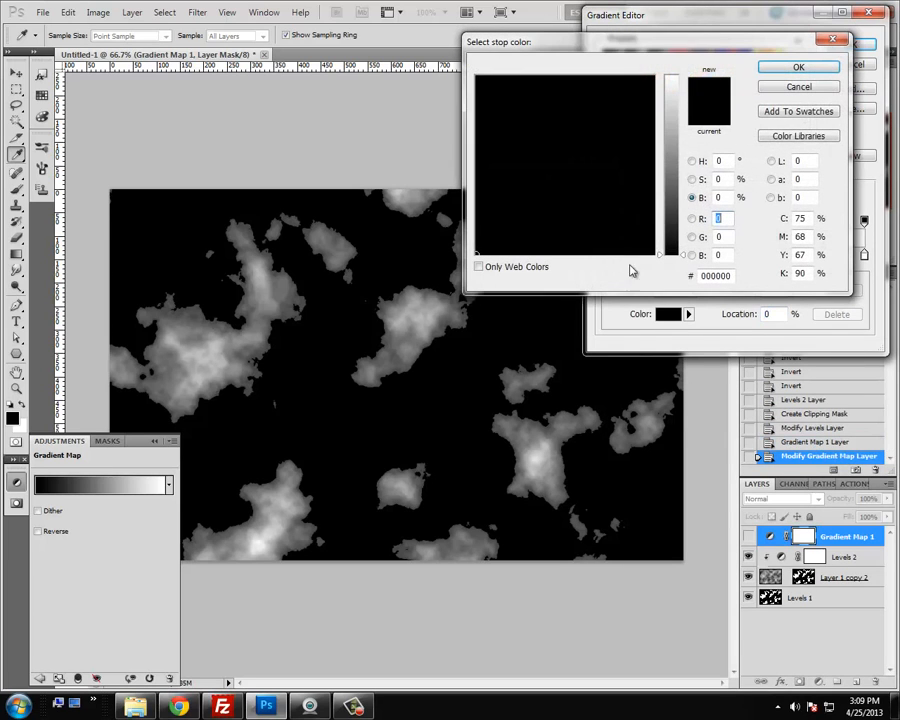
{"action": "left_click", "coordinate": [666, 188]}
{"action": "left_click_drag", "start_coordinate": [645, 155], "coordinate": [673, 147]}
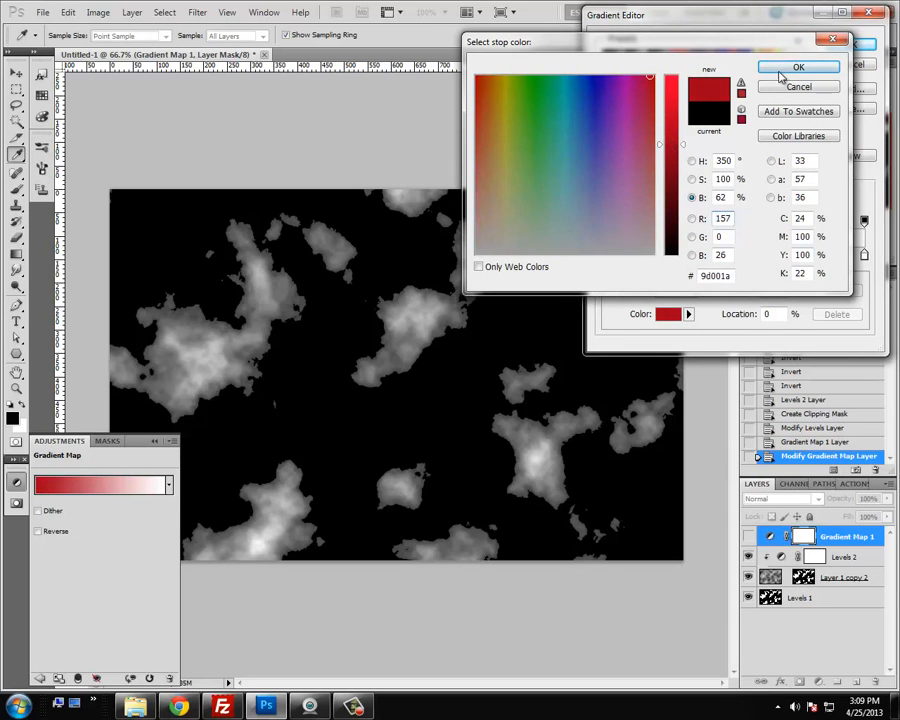
{"action": "left_click", "coordinate": [799, 67]}
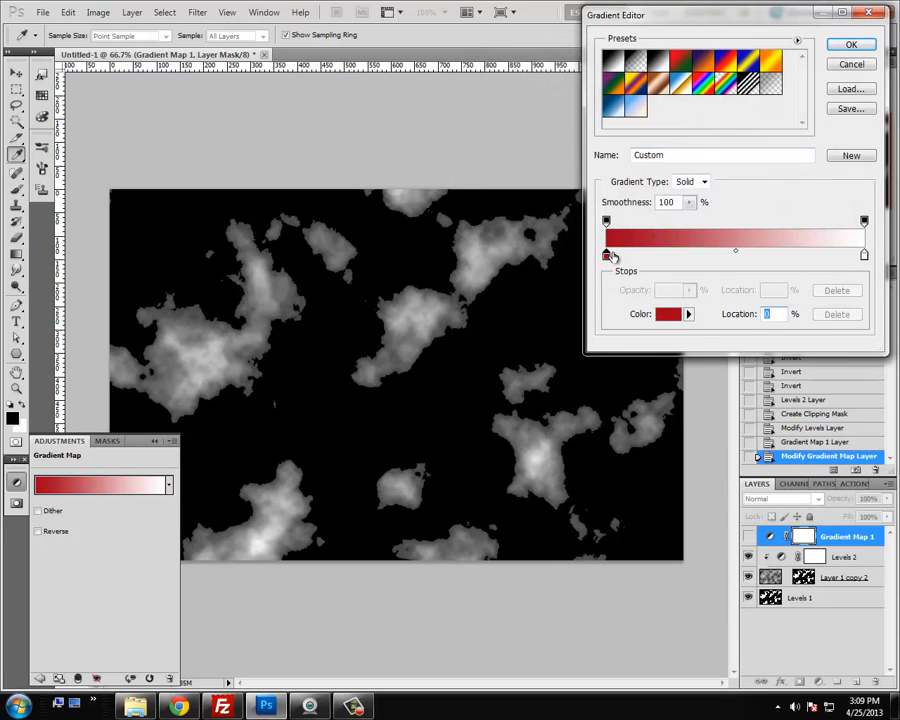
{"action": "left_click", "coordinate": [848, 45]}
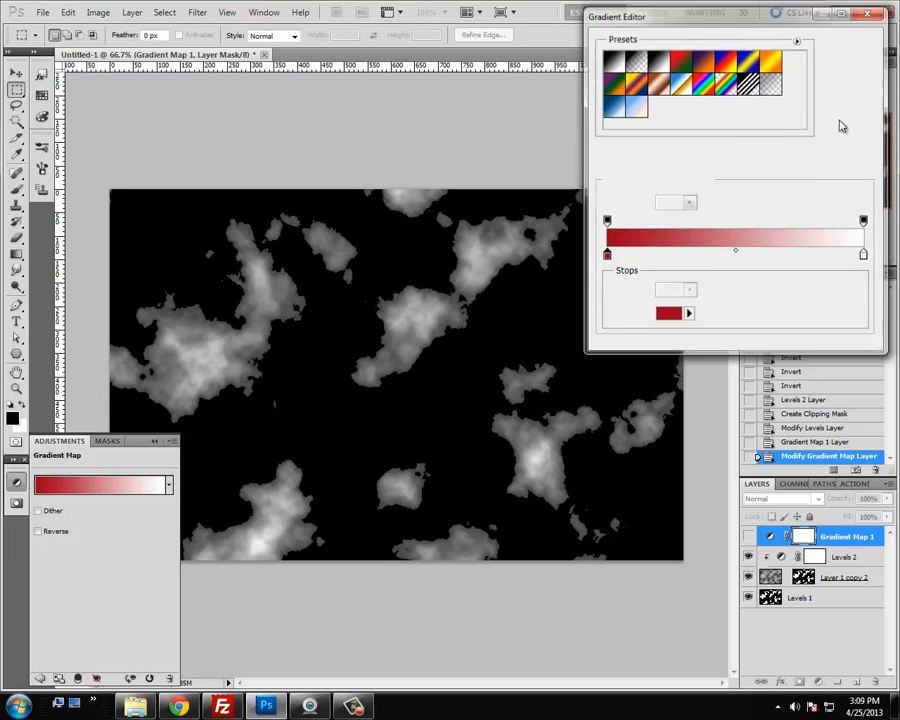
{"action": "left_click", "coordinate": [748, 537]}
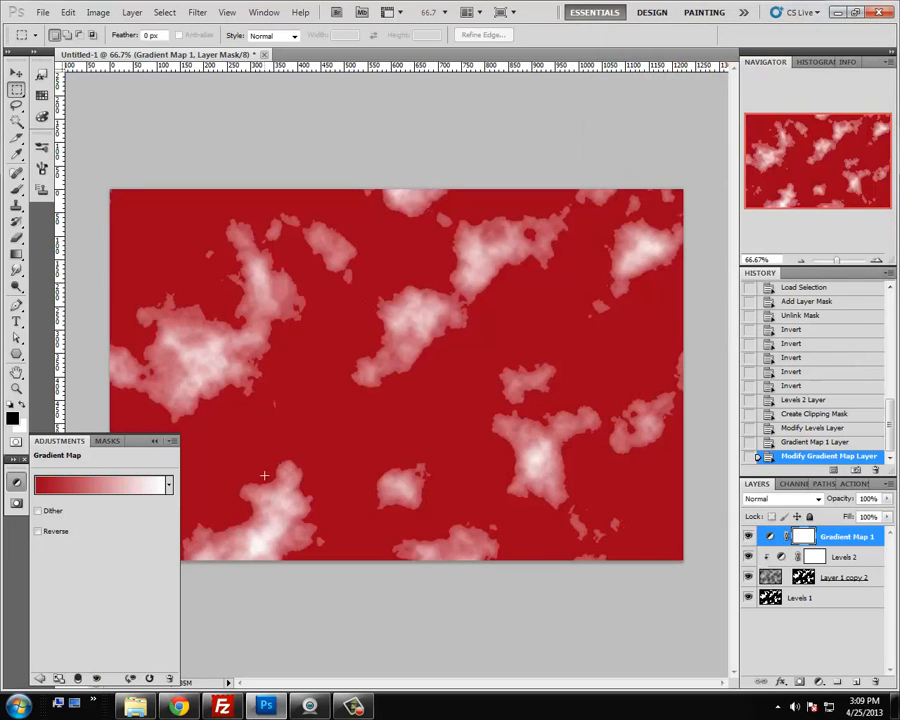
Add a dark brown 4d3611 color stop to the gradient map and place it at 16%
{"action": "left_click", "coordinate": [85, 486]}
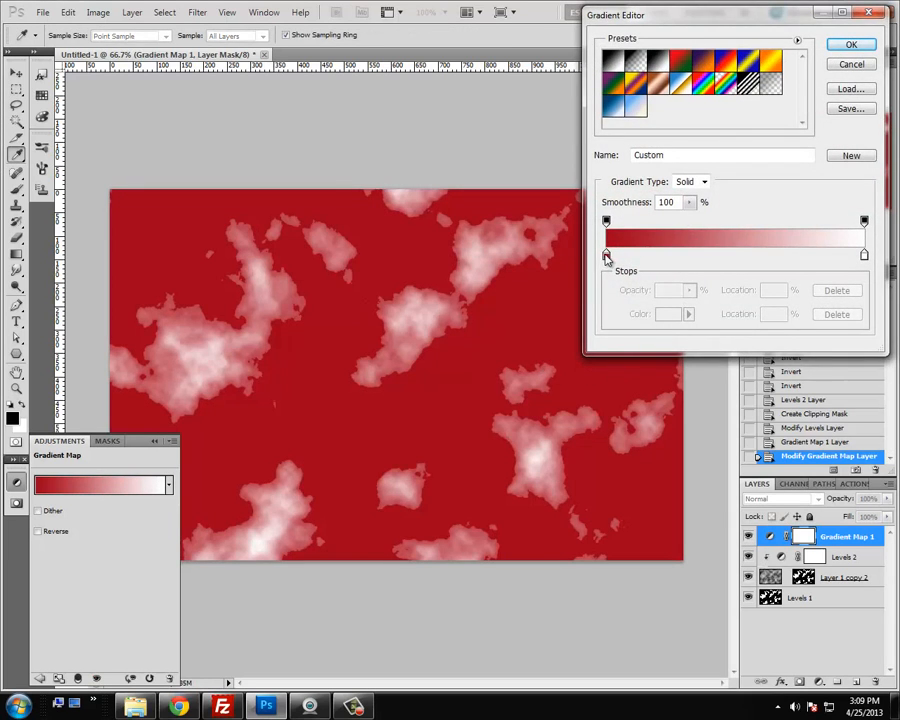
{"action": "left_click", "coordinate": [606, 256]}
{"action": "left_click", "coordinate": [732, 258]}
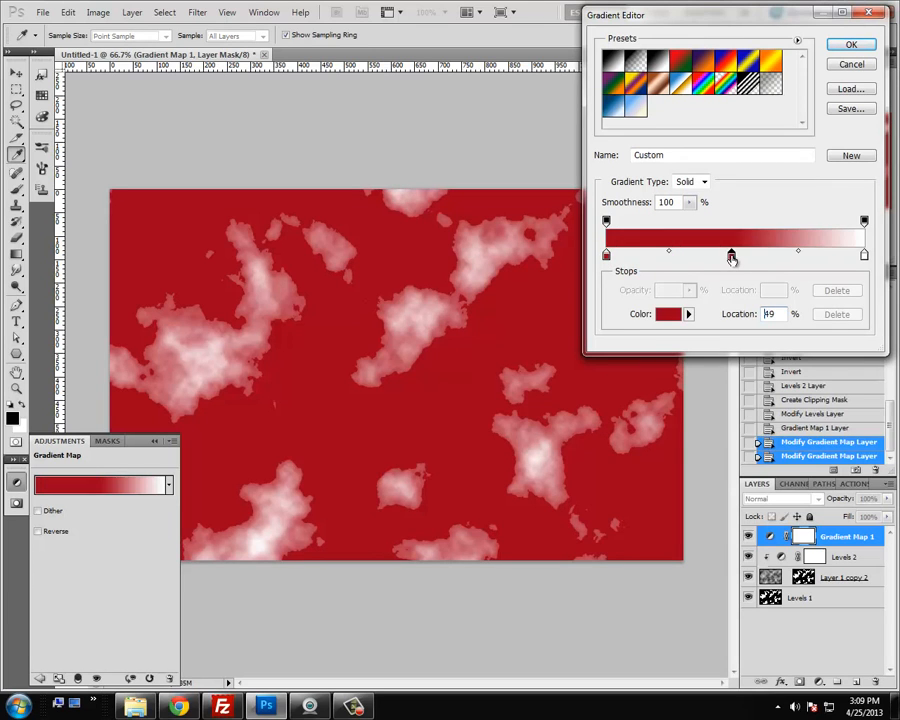
{"action": "double_click", "coordinate": [732, 258]}
{"action": "left_click", "coordinate": [506, 178]}
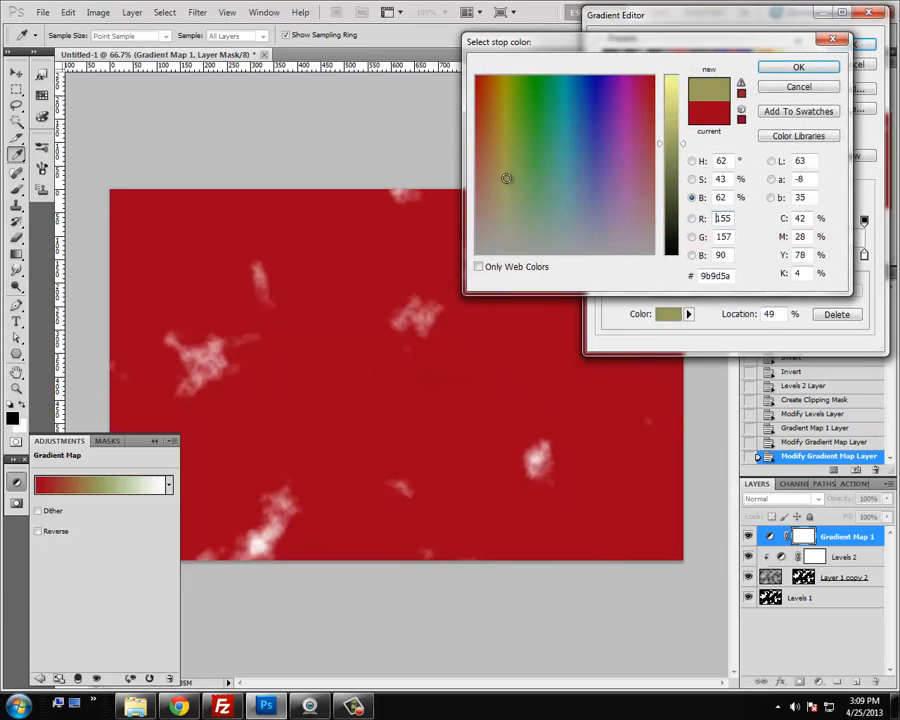
{"action": "left_click_drag", "start_coordinate": [669, 145], "coordinate": [669, 188]}
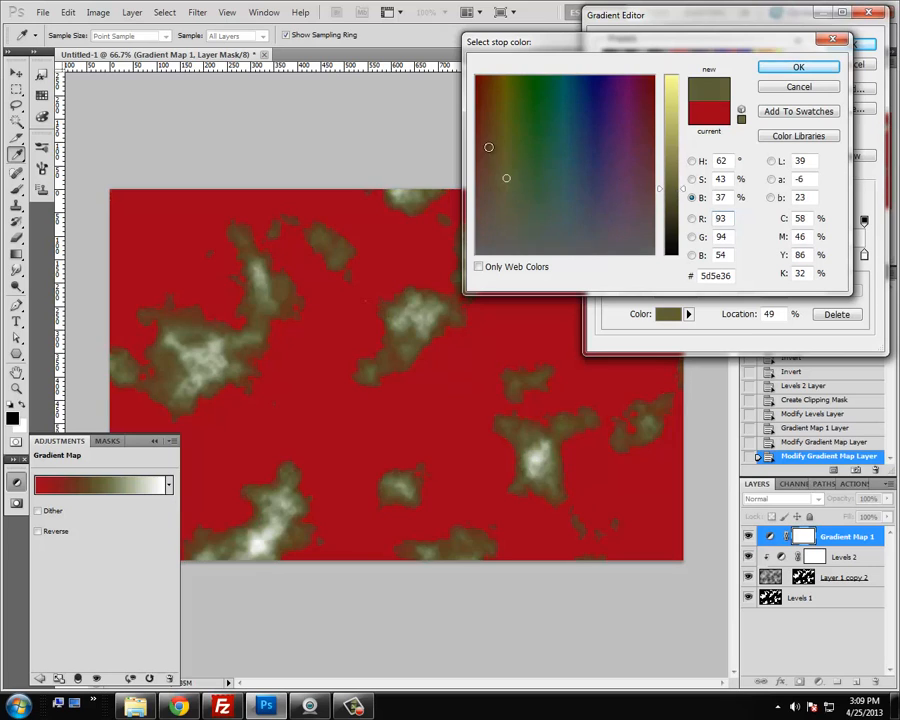
{"action": "left_click", "coordinate": [493, 120]}
{"action": "left_click_drag", "start_coordinate": [493, 120], "coordinate": [492, 117]}
{"action": "left_click", "coordinate": [493, 115]}
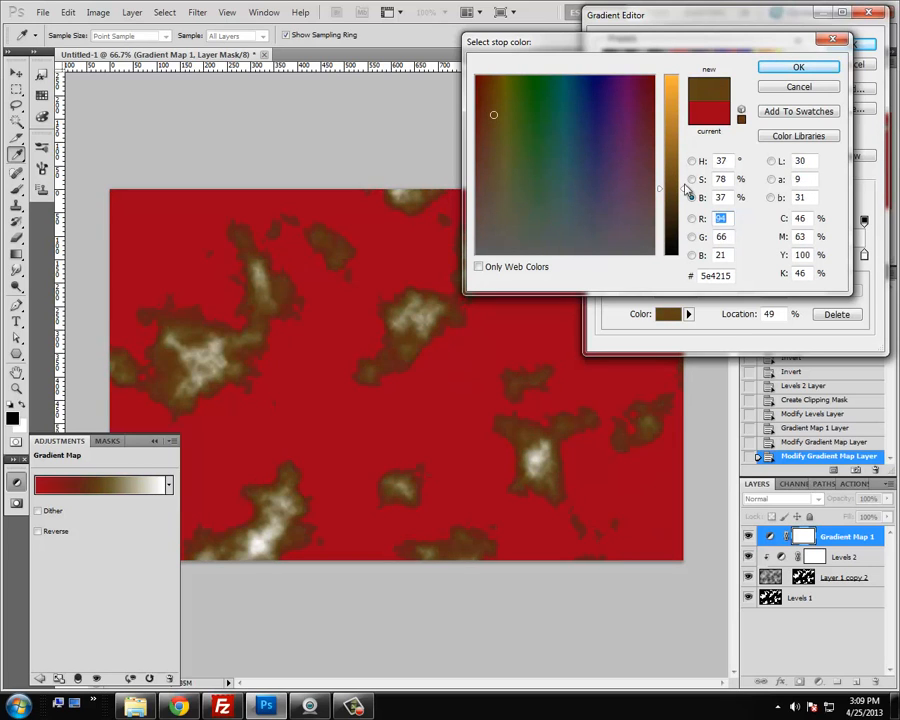
{"action": "left_click_drag", "start_coordinate": [674, 189], "coordinate": [674, 205]}
{"action": "left_click", "coordinate": [775, 69]}
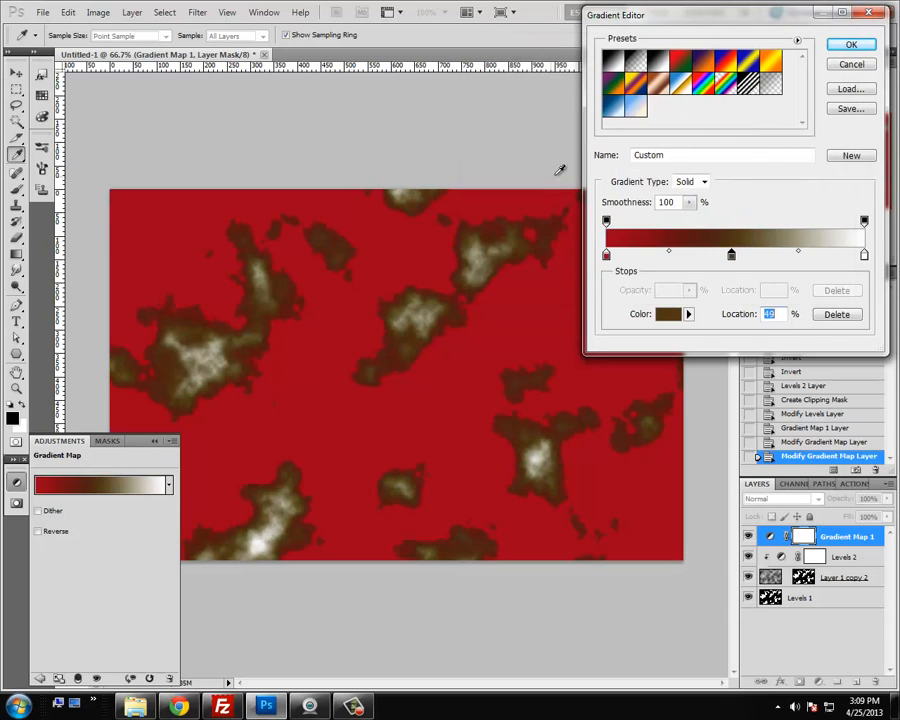
{"action": "left_click_drag", "start_coordinate": [738, 262], "coordinate": [649, 260]}
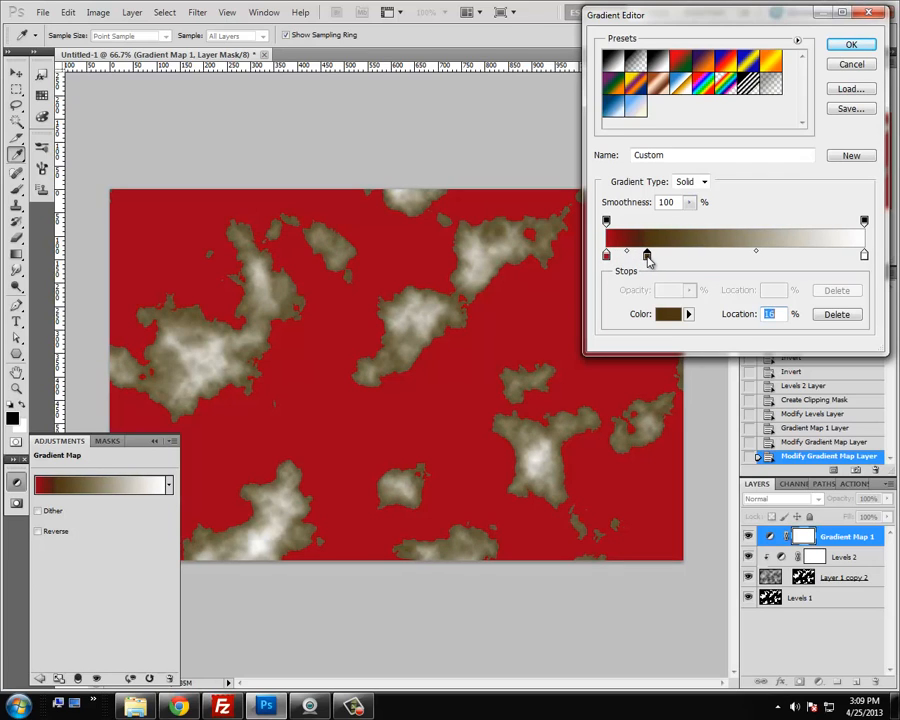
Add a dark gray-brown 4a4037 color stop to the gradient map and place it at 63%
{"action": "left_click", "coordinate": [743, 259]}
{"action": "double_click", "coordinate": [741, 256]}
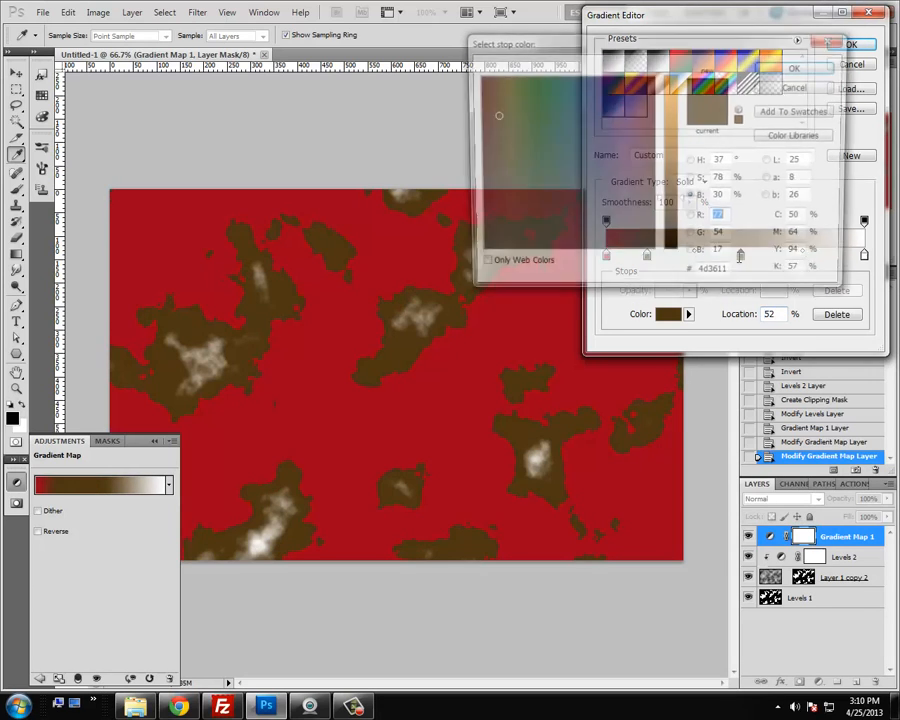
{"action": "left_click", "coordinate": [547, 147]}
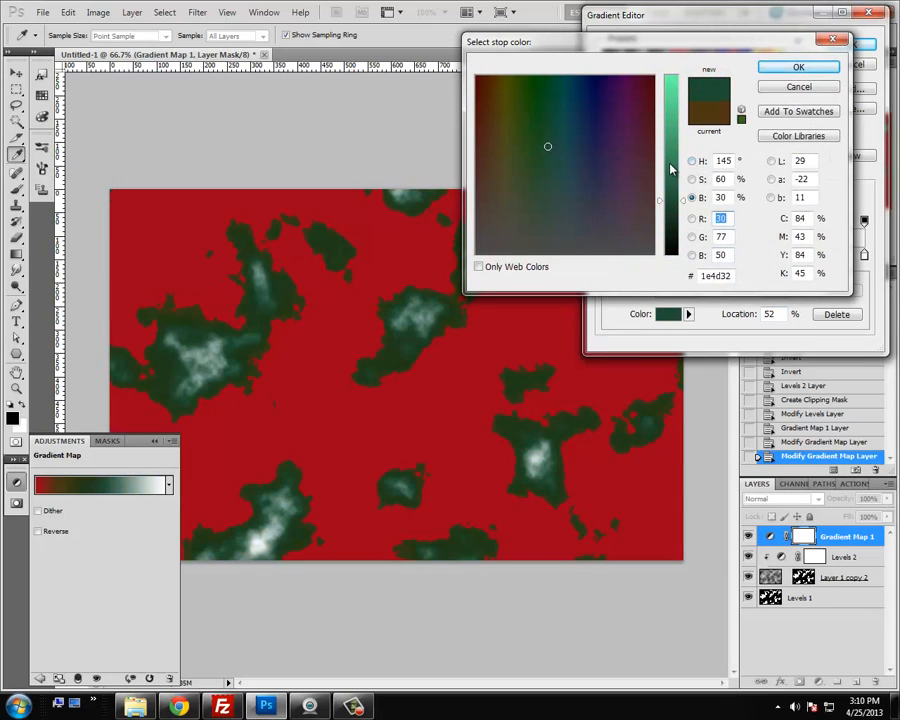
{"action": "left_click", "coordinate": [671, 160]}
{"action": "mouse_move", "coordinate": [503, 199]}
{"action": "left_mouse_down"}
{"action": "mouse_move", "coordinate": [520, 202]}
{"action": "mouse_move", "coordinate": [520, 218]}
{"action": "left_mouse_up"}
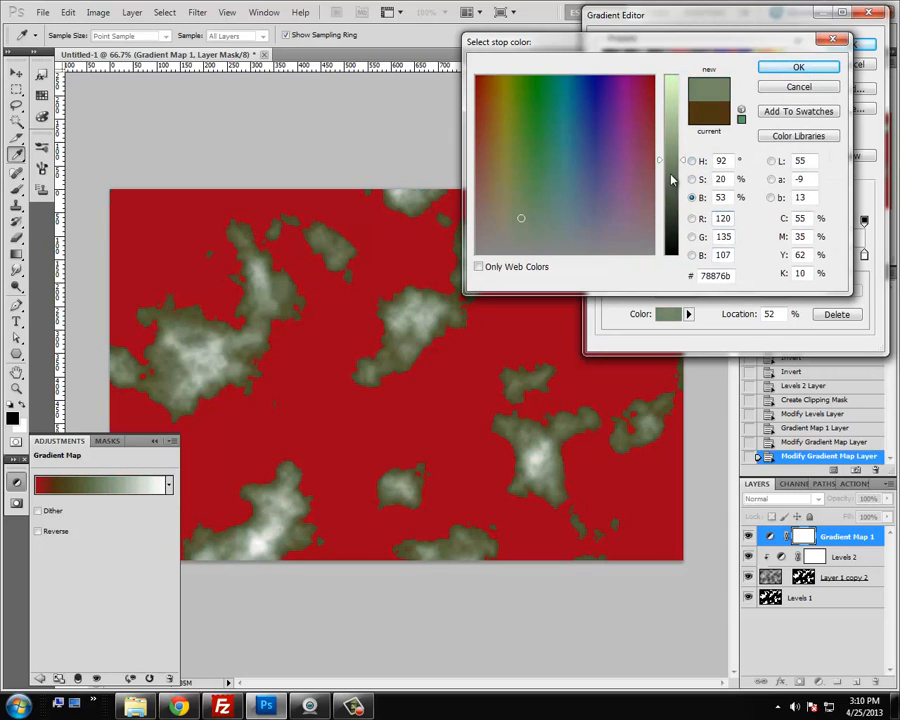
{"action": "mouse_move", "coordinate": [671, 179]}
{"action": "left_mouse_down"}
{"action": "mouse_move", "coordinate": [665, 205]}
{"action": "mouse_move", "coordinate": [668, 187]}
{"action": "left_mouse_up"}
{"action": "left_click_drag", "start_coordinate": [519, 218], "coordinate": [487, 209]}
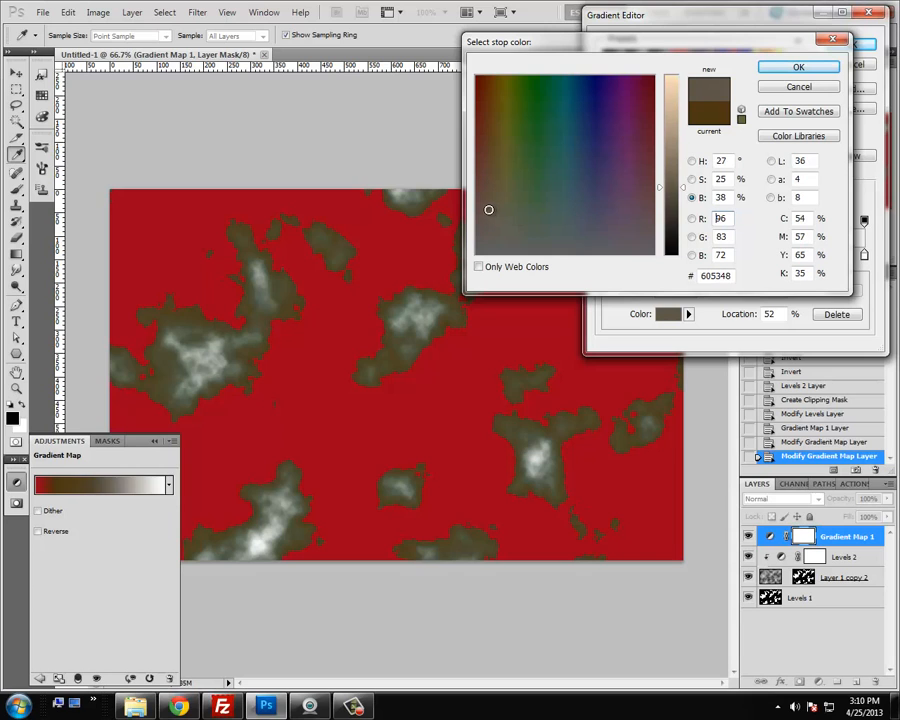
{"action": "left_click_drag", "start_coordinate": [675, 191], "coordinate": [675, 206]}
{"action": "left_click", "coordinate": [765, 67]}
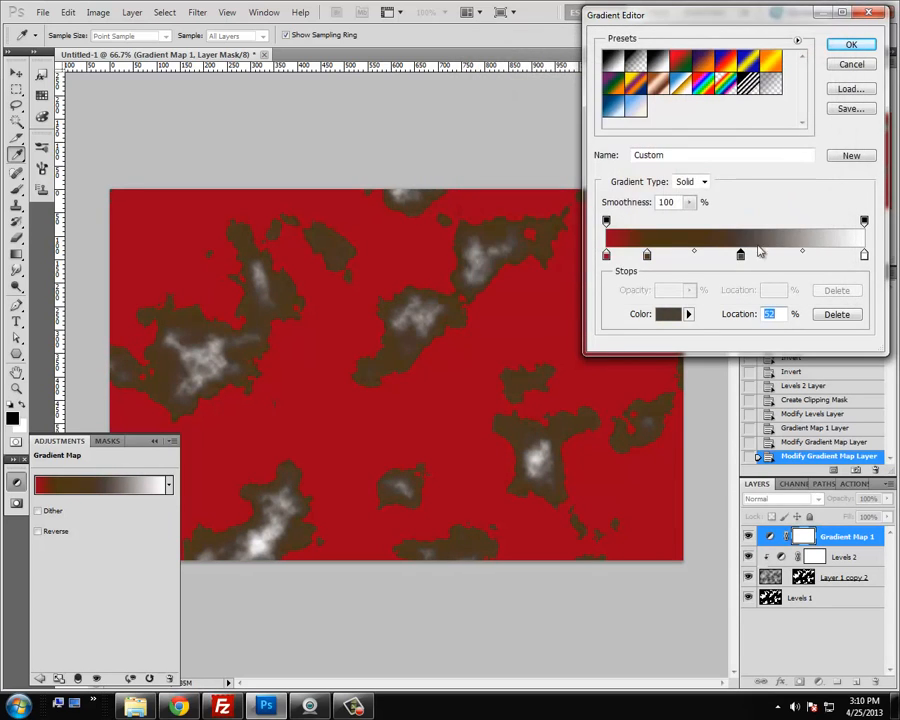
{"action": "left_click_drag", "start_coordinate": [740, 255], "coordinate": [769, 255]}
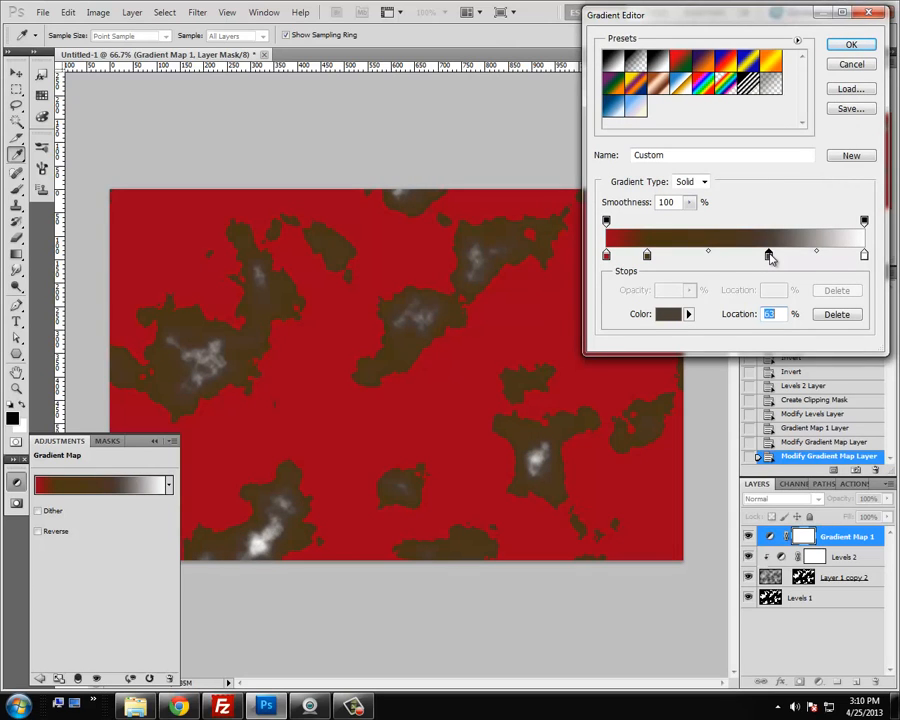
Lighten the gradient's brown color stop at 16% to 5c4014
{"action": "double_click", "coordinate": [647, 255]}
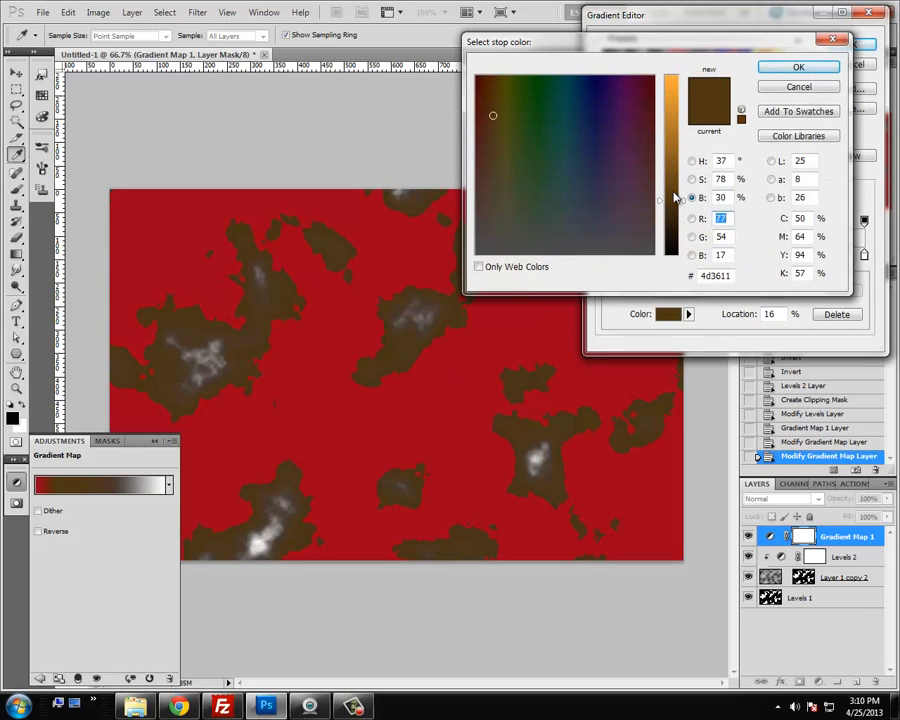
{"action": "left_click_drag", "start_coordinate": [675, 199], "coordinate": [675, 189]}
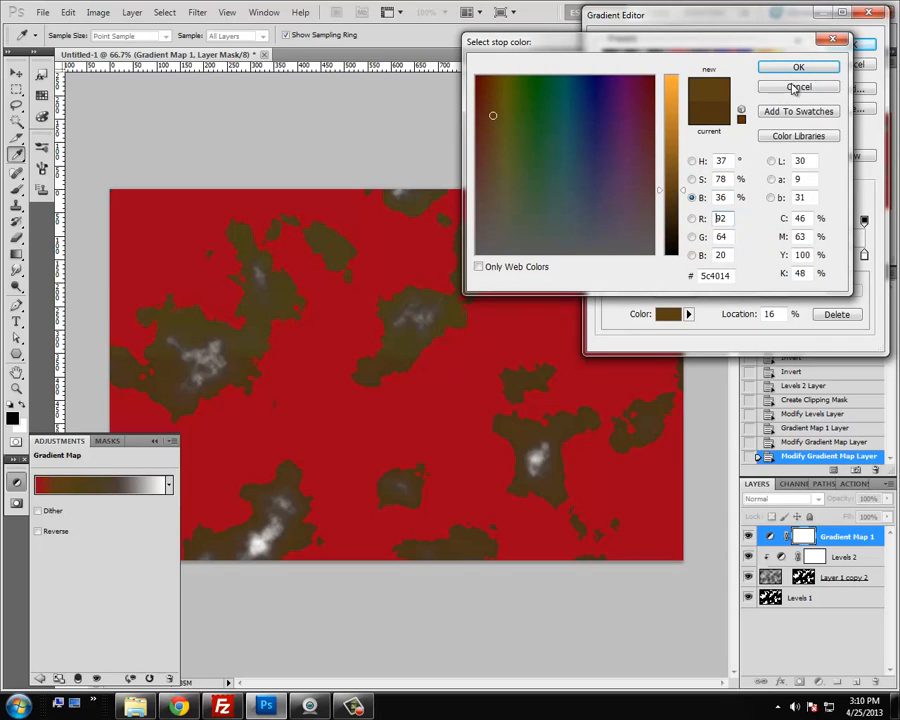
{"action": "left_click", "coordinate": [785, 69]}
Change the gradient's 63% color stop to a lighter, less saturated gray-brown, 948a81
{"action": "double_click", "coordinate": [769, 255]}
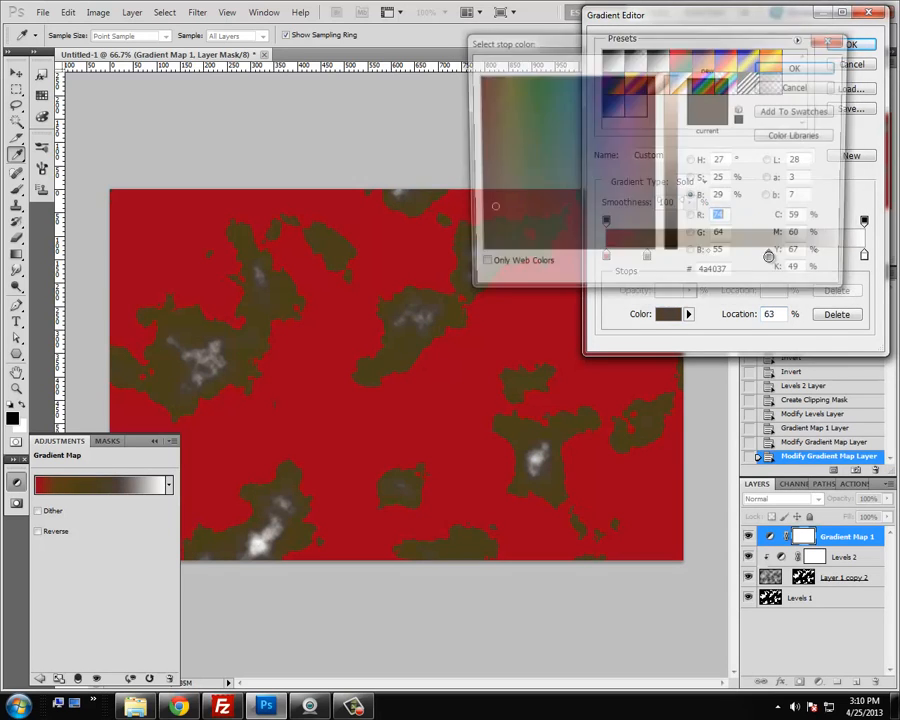
{"action": "left_click", "coordinate": [692, 180]}
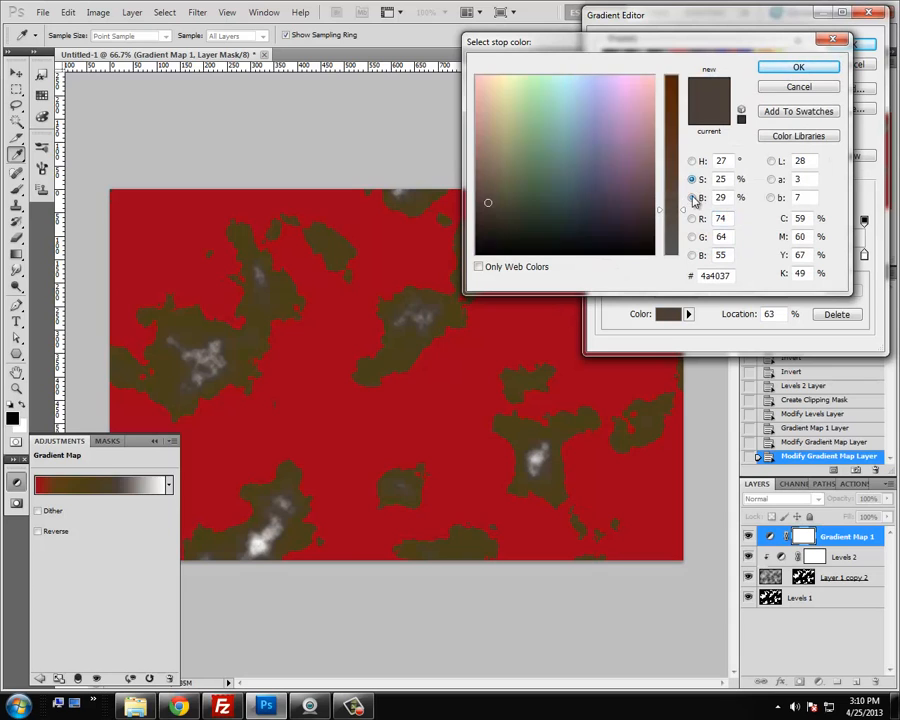
{"action": "left_click", "coordinate": [691, 197]}
{"action": "left_click_drag", "start_coordinate": [684, 200], "coordinate": [675, 150]}
{"action": "left_click", "coordinate": [691, 179]}
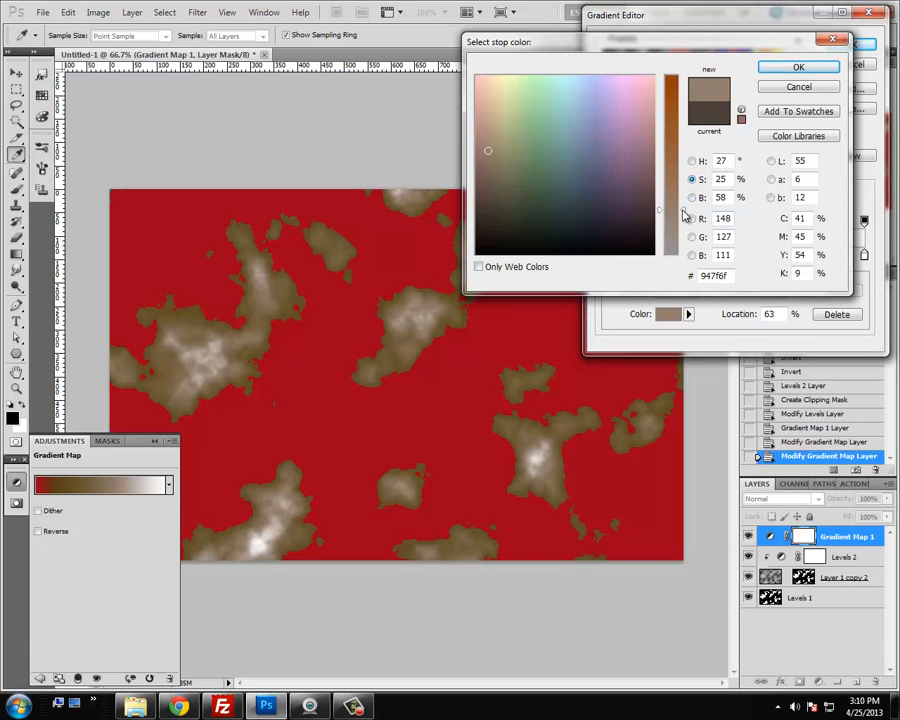
{"action": "left_click_drag", "start_coordinate": [686, 213], "coordinate": [686, 236]}
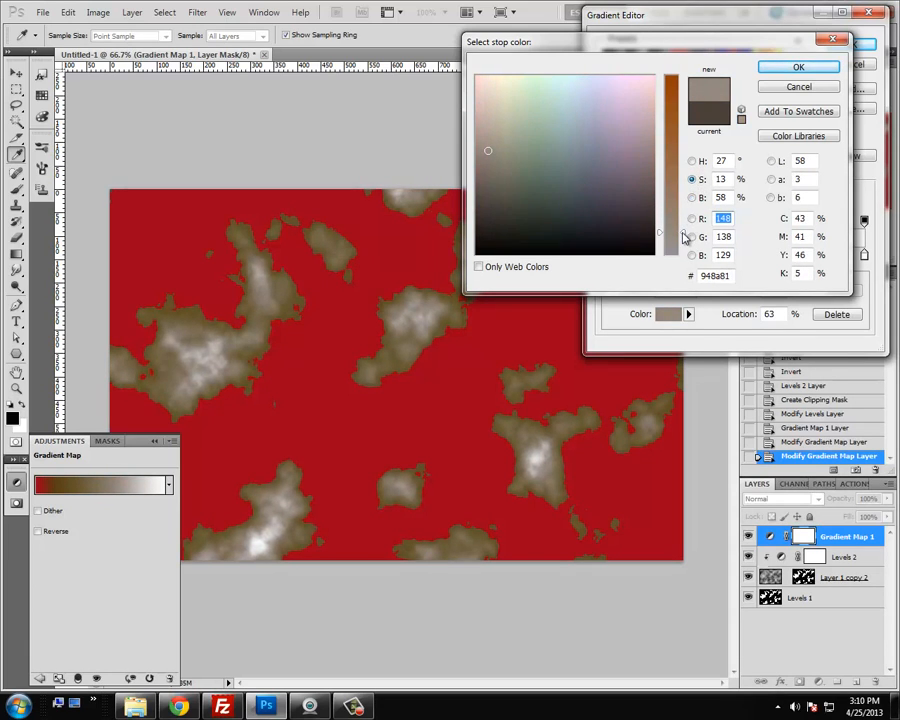
{"action": "left_click", "coordinate": [797, 67]}
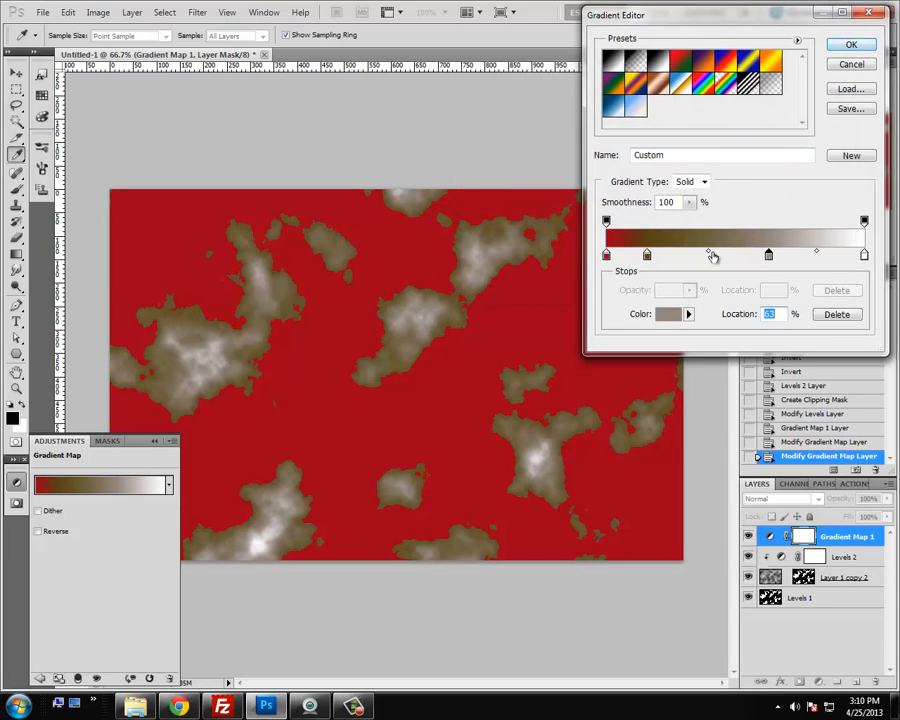
Set the midpoint between the brown and gray-brown stops to 55%, and place those stops at 5% and 68%
{"action": "left_click_drag", "start_coordinate": [709, 255], "coordinate": [746, 258]}
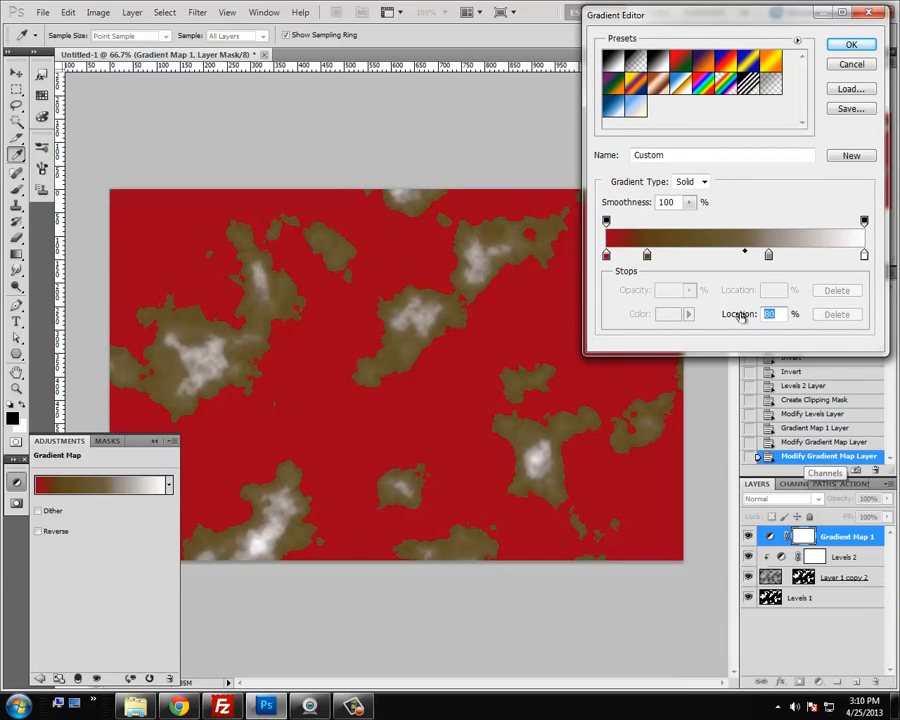
{"action": "left_click", "coordinate": [647, 256]}
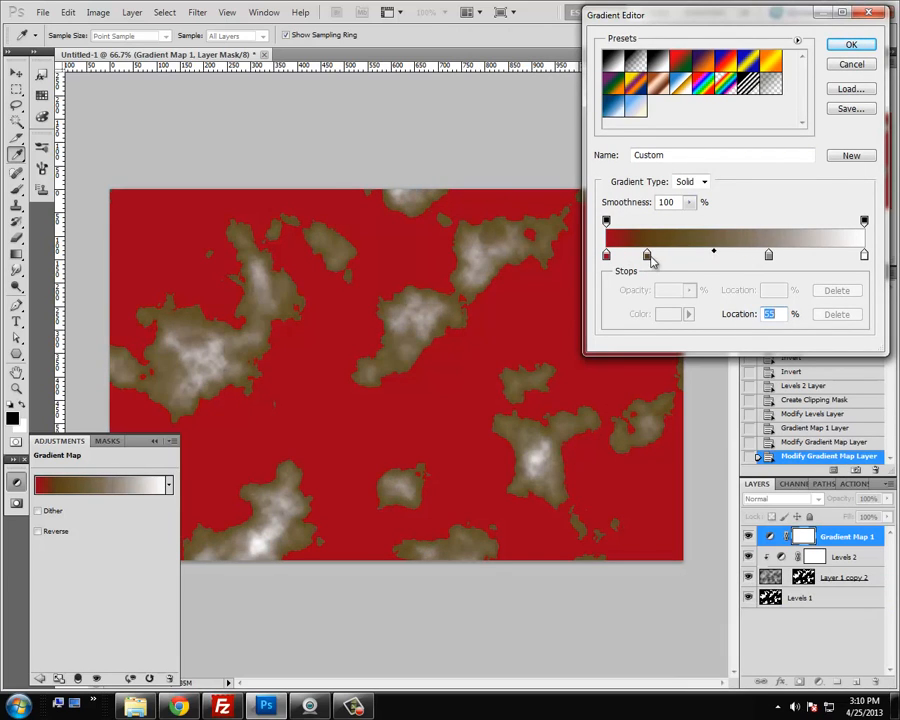
{"action": "mouse_move", "coordinate": [628, 256]}
{"action": "left_mouse_down"}
{"action": "mouse_move", "coordinate": [648, 256]}
{"action": "mouse_move", "coordinate": [620, 259]}
{"action": "left_mouse_up"}
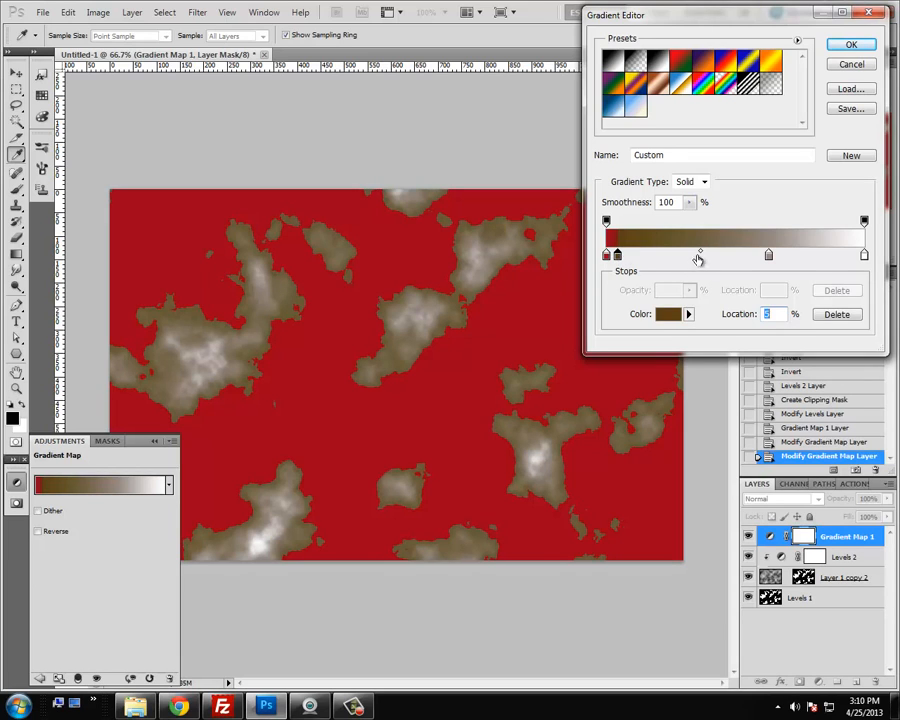
{"action": "mouse_move", "coordinate": [768, 256]}
{"action": "left_mouse_down"}
{"action": "mouse_move", "coordinate": [719, 256]}
{"action": "mouse_move", "coordinate": [783, 261]}
{"action": "left_mouse_up"}
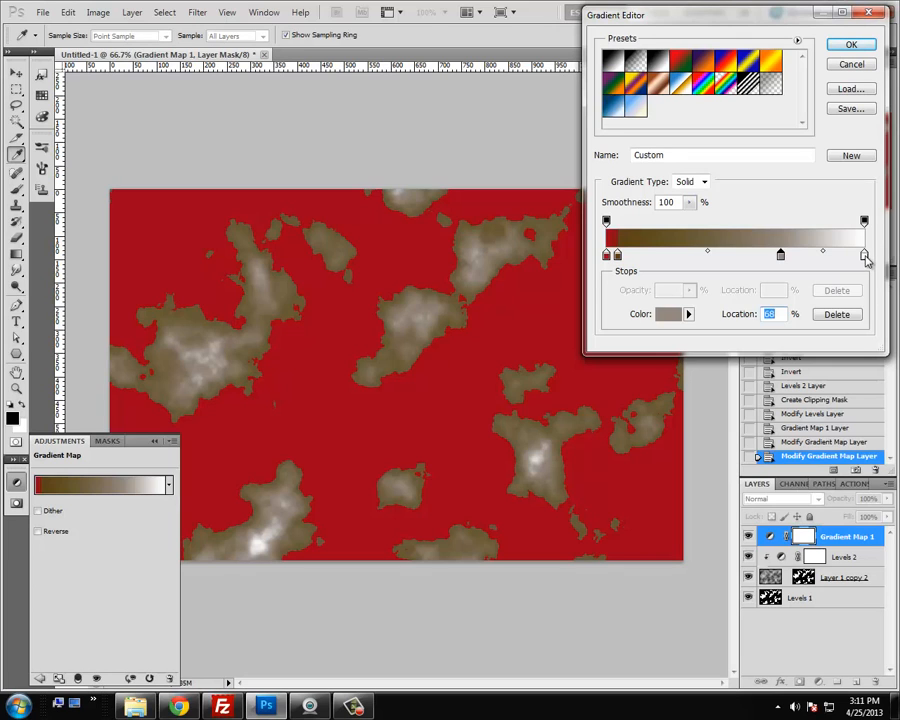
Change the gradient's white end stop to a dark muted purple, 3d333e
{"action": "double_click", "coordinate": [864, 256]}
{"action": "left_click_drag", "start_coordinate": [672, 193], "coordinate": [622, 174]}
{"action": "left_click_drag", "start_coordinate": [685, 165], "coordinate": [675, 224]}
{"action": "left_click", "coordinate": [691, 198]}
{"action": "left_click", "coordinate": [691, 198]}
{"action": "left_click", "coordinate": [691, 179]}
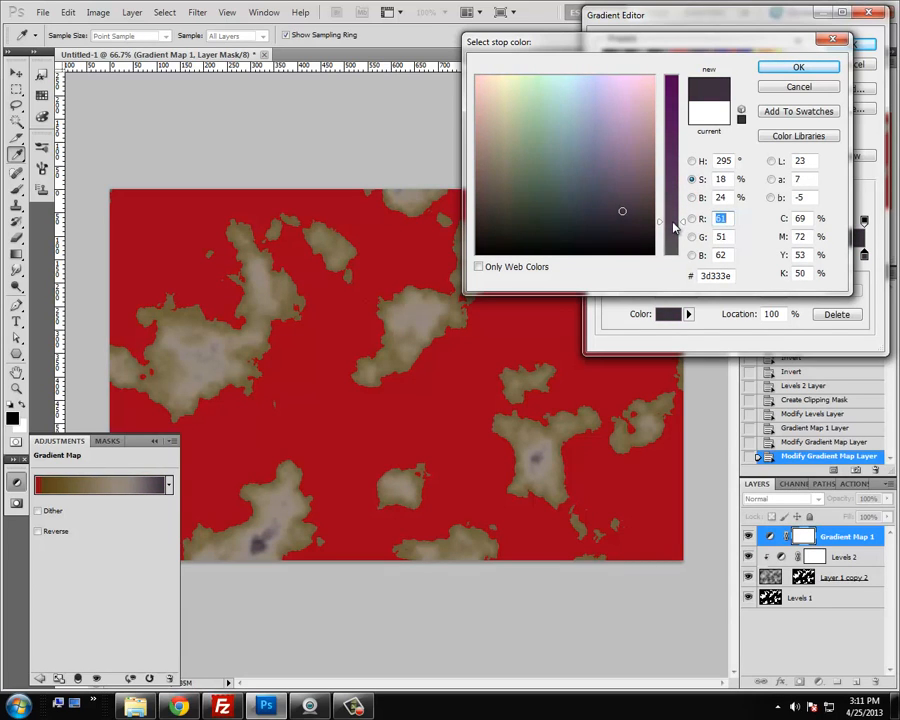
{"action": "left_click", "coordinate": [797, 70]}
Reposition the gradient's gray-brown stop to 53% and the dark purple end stop to 74%
{"action": "left_click", "coordinate": [778, 255]}
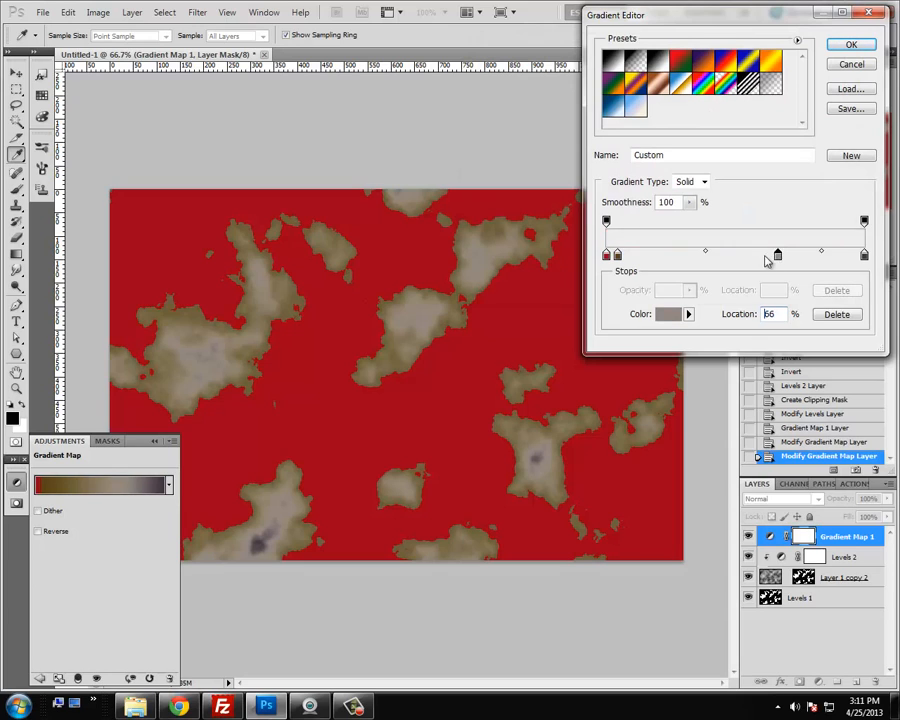
{"action": "left_click_drag", "start_coordinate": [765, 261], "coordinate": [759, 259]}
{"action": "left_click_drag", "start_coordinate": [864, 256], "coordinate": [845, 257]}
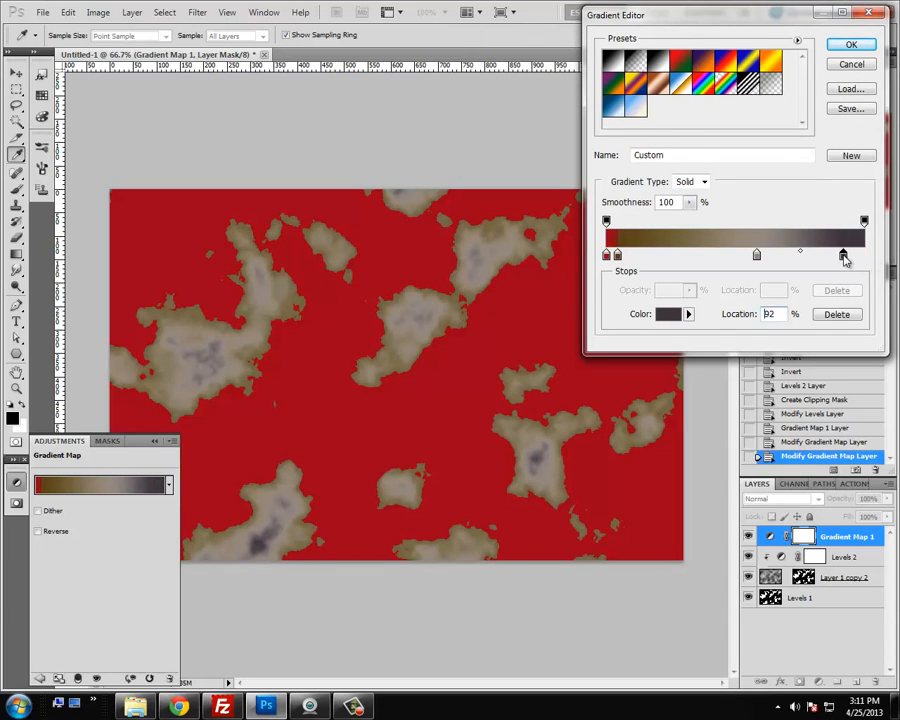
{"action": "mouse_move", "coordinate": [757, 256]}
{"action": "left_mouse_down"}
{"action": "mouse_move", "coordinate": [717, 258]}
{"action": "mouse_move", "coordinate": [768, 259]}
{"action": "mouse_move", "coordinate": [750, 257]}
{"action": "left_mouse_up"}
{"action": "left_click_drag", "start_coordinate": [842, 258], "coordinate": [804, 261]}
{"action": "left_click", "coordinate": [770, 254]}
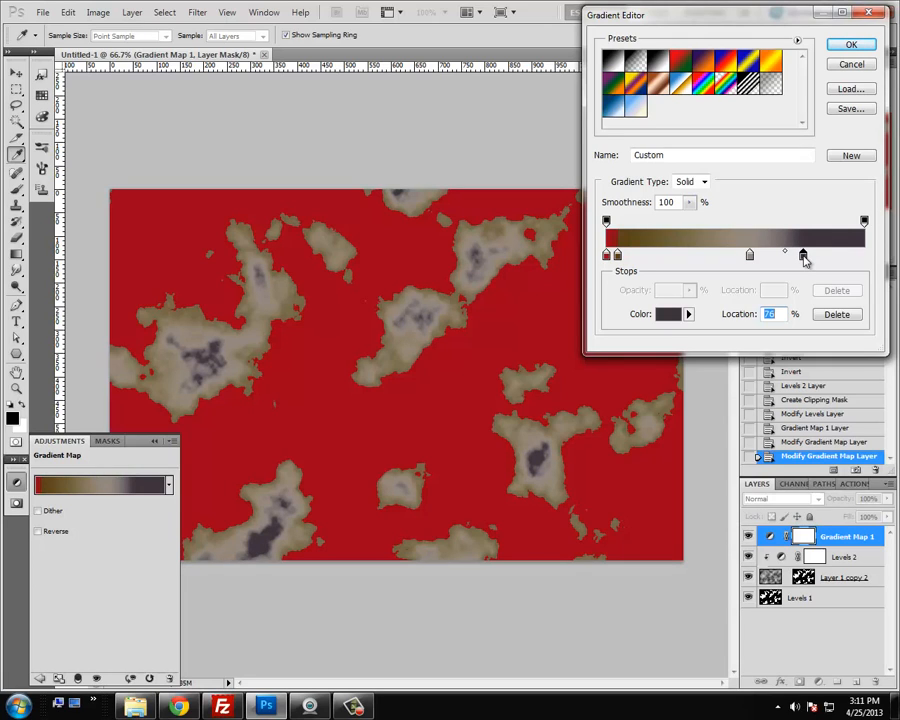
{"action": "left_click_drag", "start_coordinate": [805, 259], "coordinate": [809, 258]}
{"action": "left_click", "coordinate": [745, 256]}
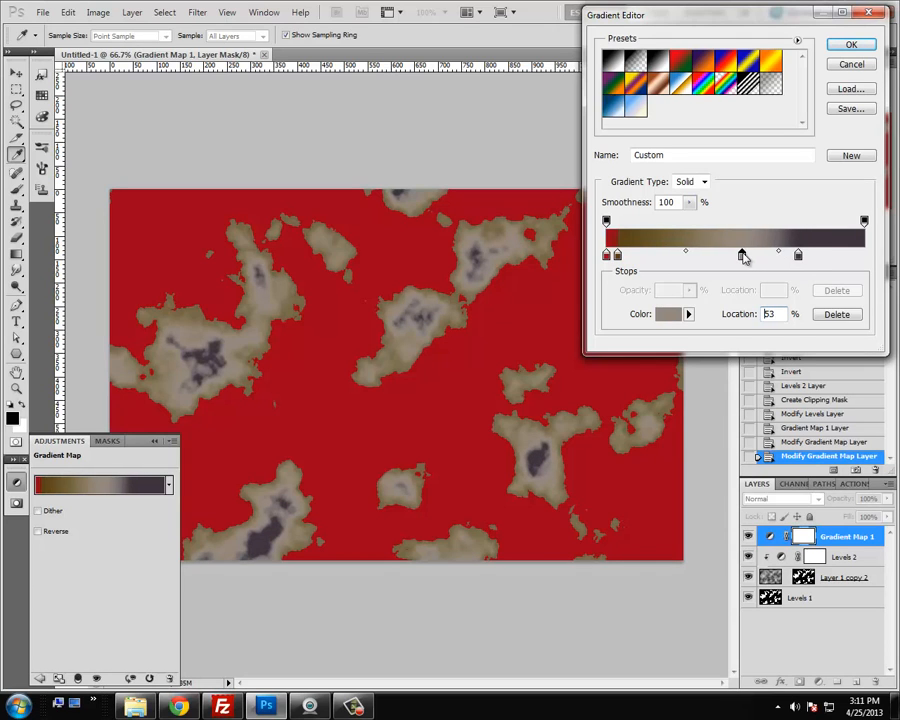
Raise the brightness of the gradient's dark purple 74% stop, apply the gradient, and collapse the adjustment settings
{"action": "double_click", "coordinate": [800, 257]}
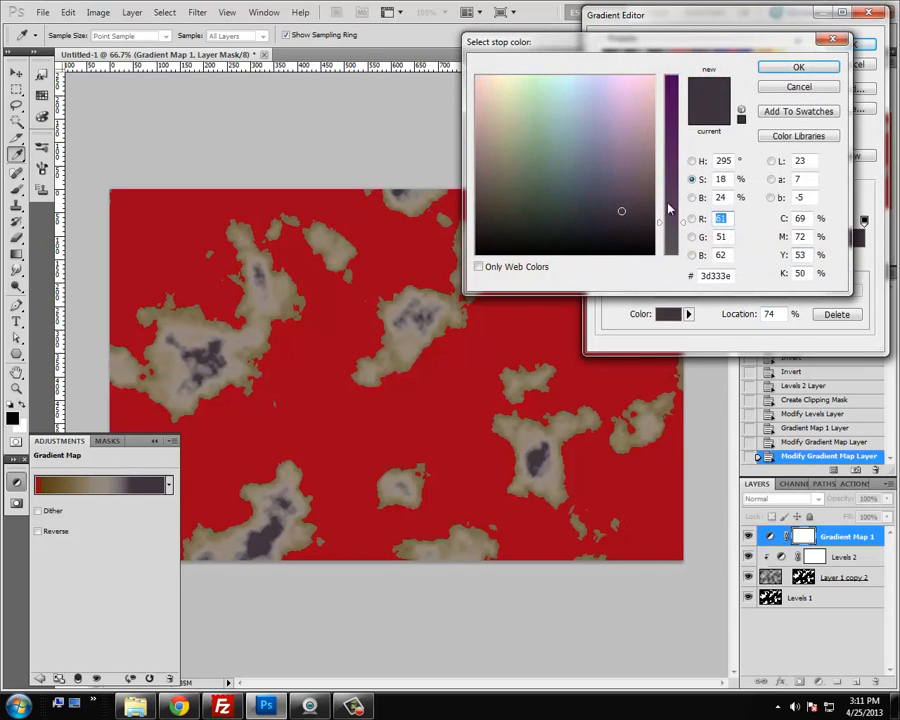
{"action": "left_click", "coordinate": [689, 198]}
{"action": "mouse_move", "coordinate": [685, 212]}
{"action": "left_mouse_down"}
{"action": "mouse_move", "coordinate": [684, 188]}
{"action": "mouse_move", "coordinate": [687, 199]}
{"action": "left_mouse_up"}
{"action": "left_click", "coordinate": [771, 67]}
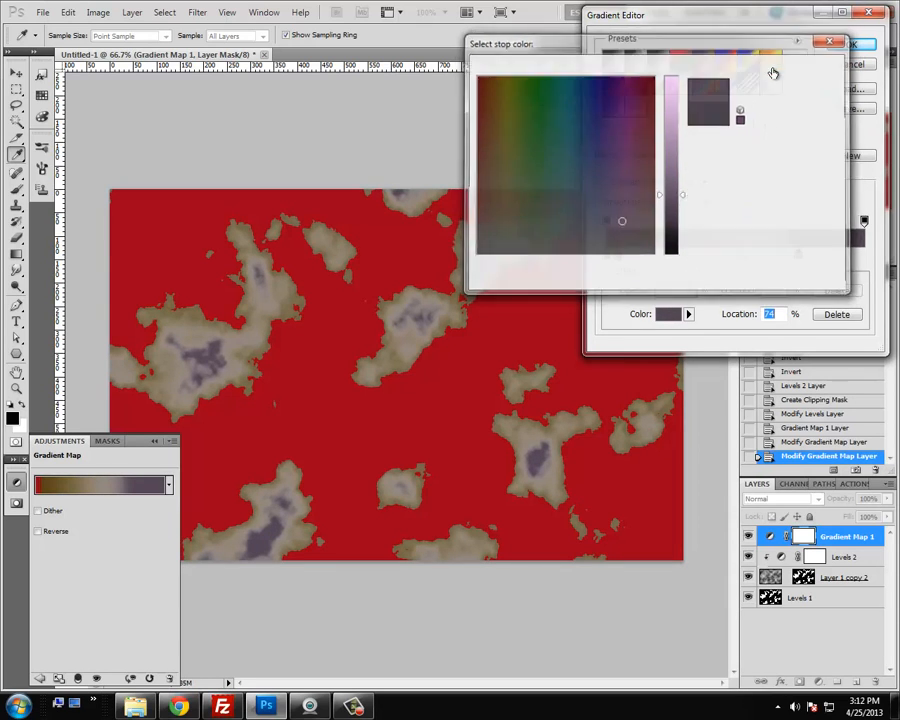
{"action": "left_click", "coordinate": [852, 44]}
{"action": "key", "text": "m"}
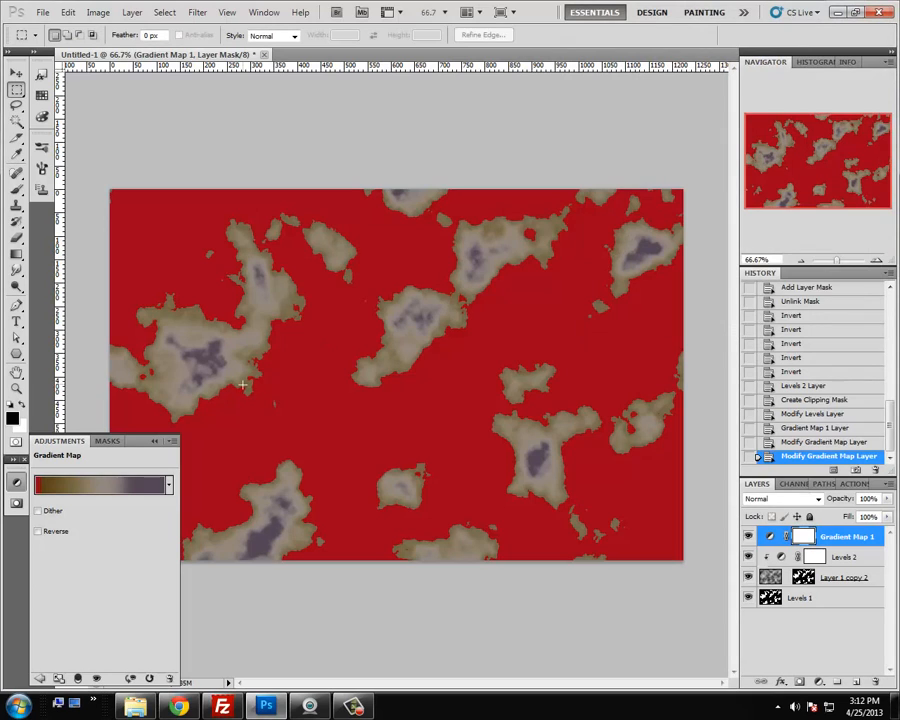
{"action": "left_click", "coordinate": [155, 443]}
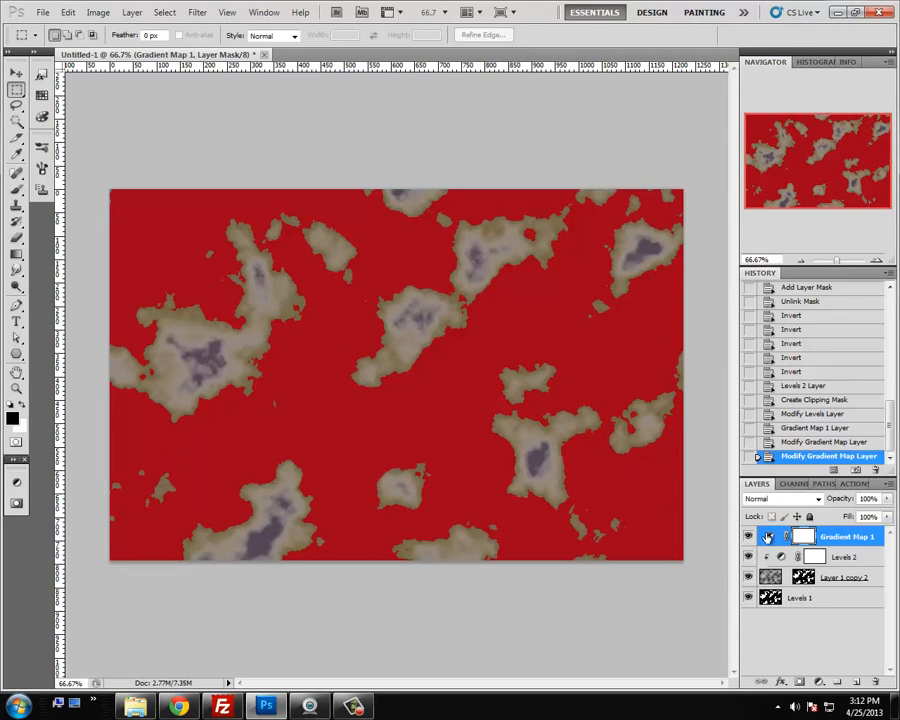
Compare the map stages by hiding the layers above Levels 1 and showing them all again
{"action": "left_click", "coordinate": [748, 537]}
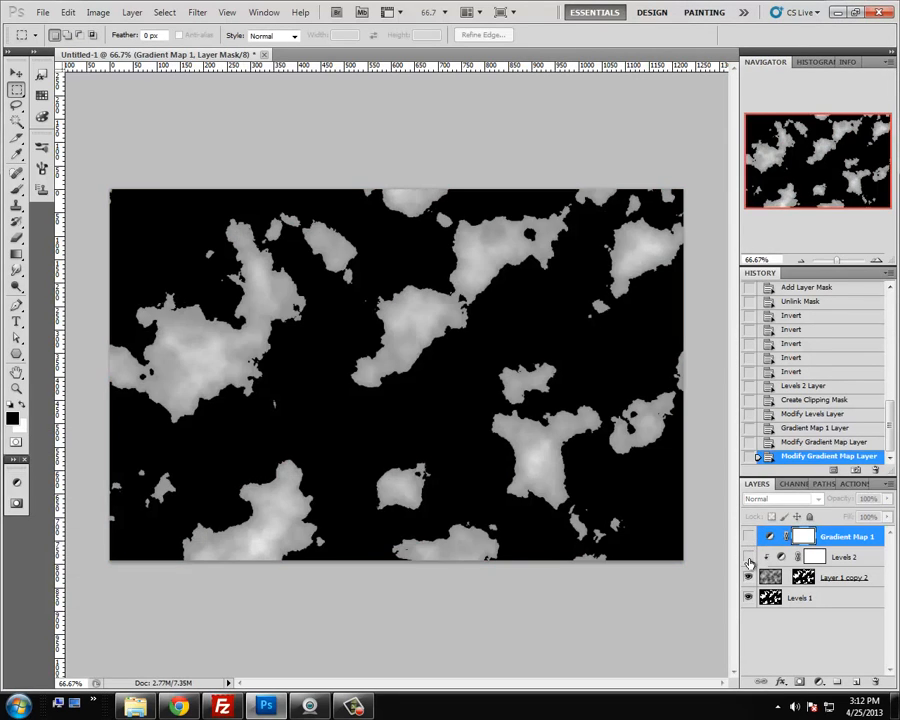
{"action": "left_click", "coordinate": [749, 577]}
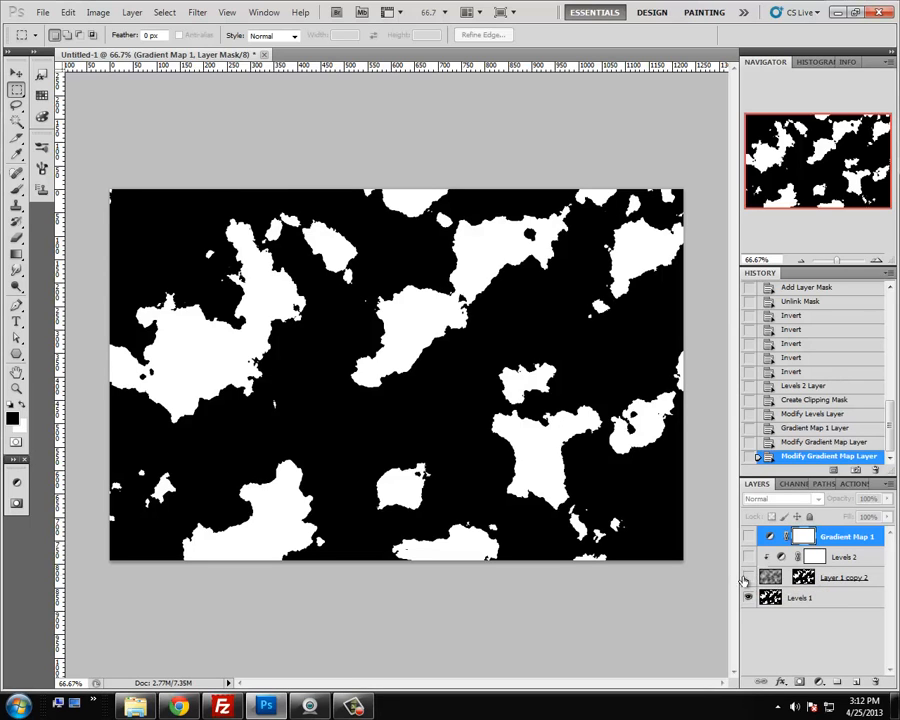
{"action": "left_click", "coordinate": [749, 578]}
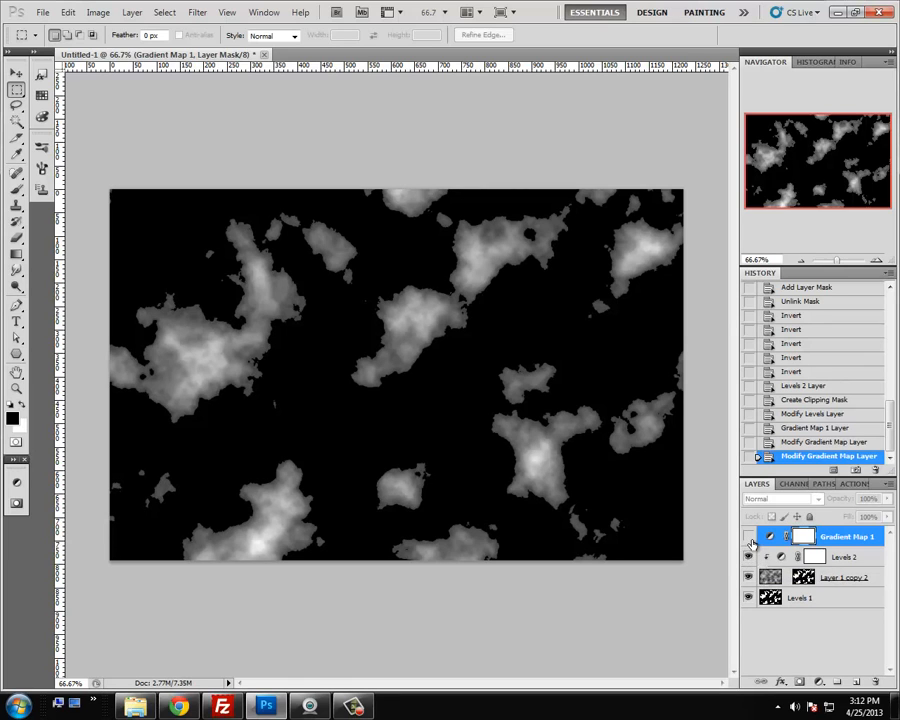
{"action": "left_click", "coordinate": [749, 538]}
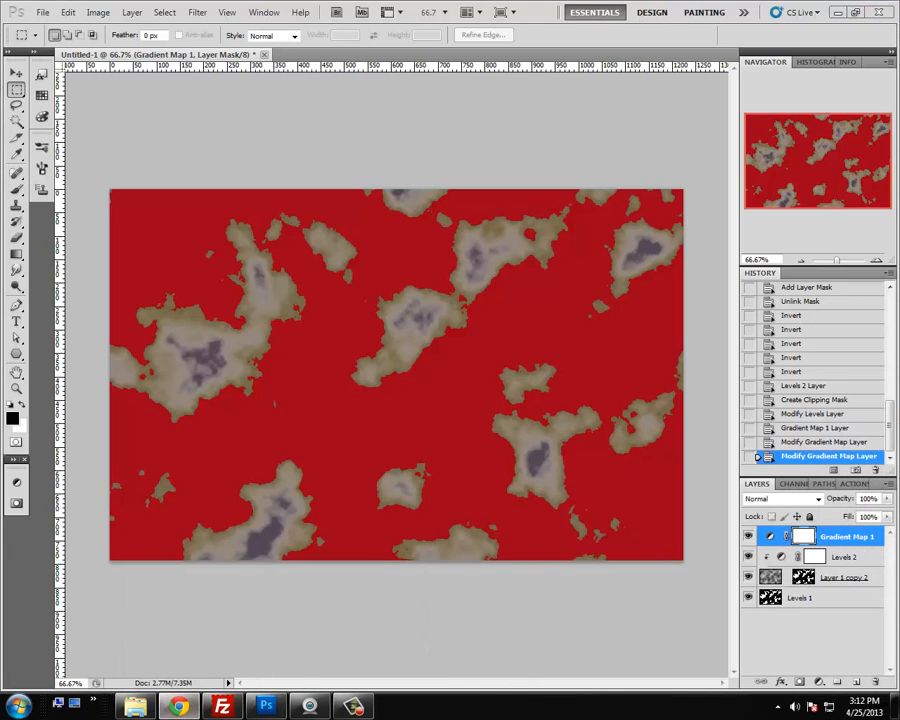
{"action": "left_click", "coordinate": [178, 706]}
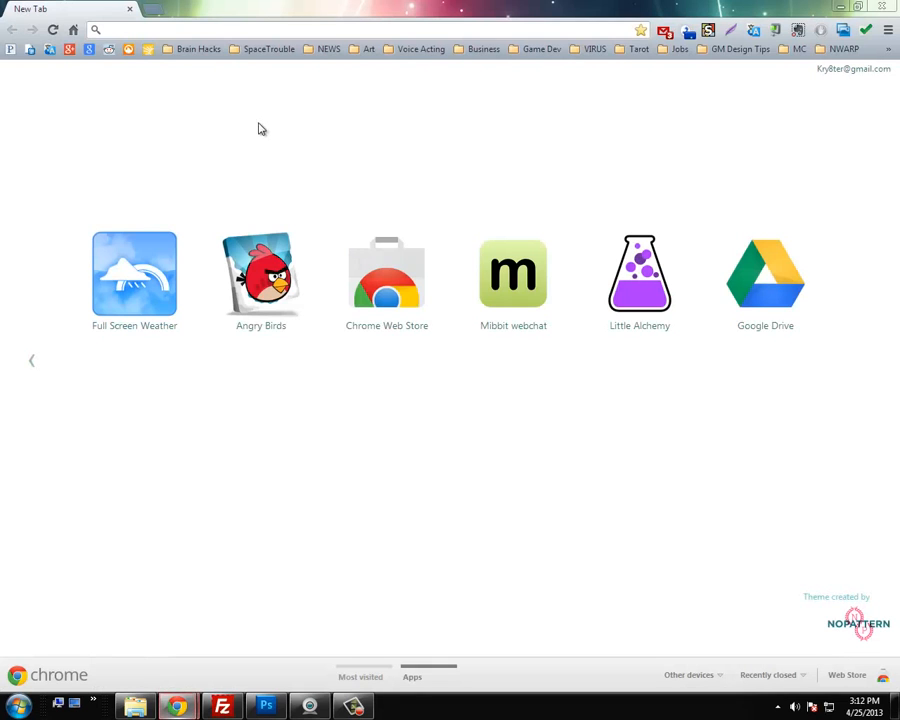
{"action": "type", "text": "www.ge"}
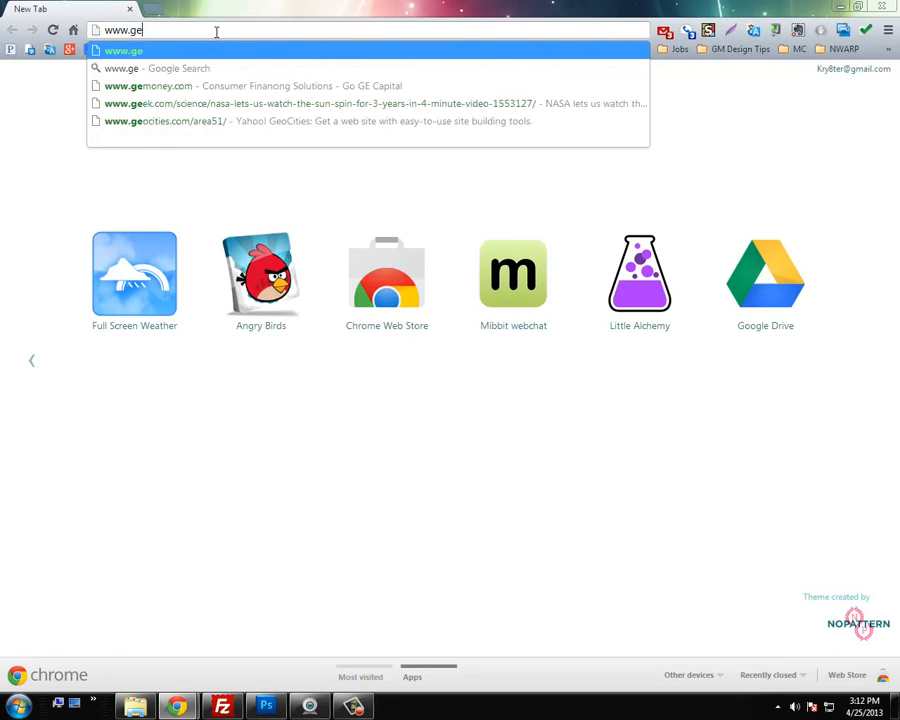
{"action": "key", "text": "BackSpace"}
{"action": "key", "text": "BackSpace"}
{"action": "type", "text": "cgtextures.com"}
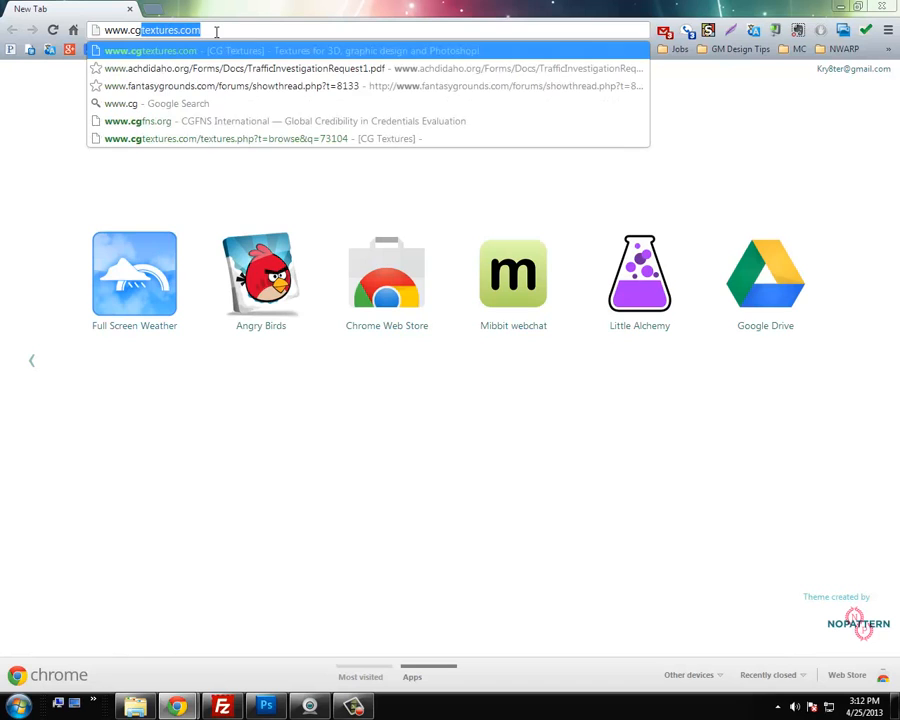
{"action": "key", "text": "Return"}
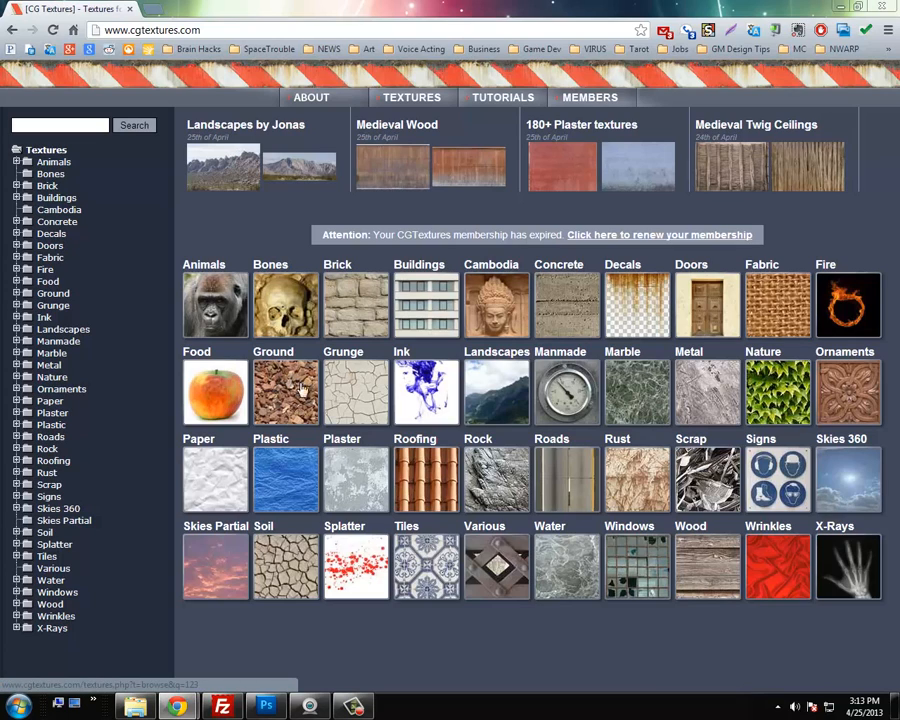
{"action": "left_click", "coordinate": [379, 473]}
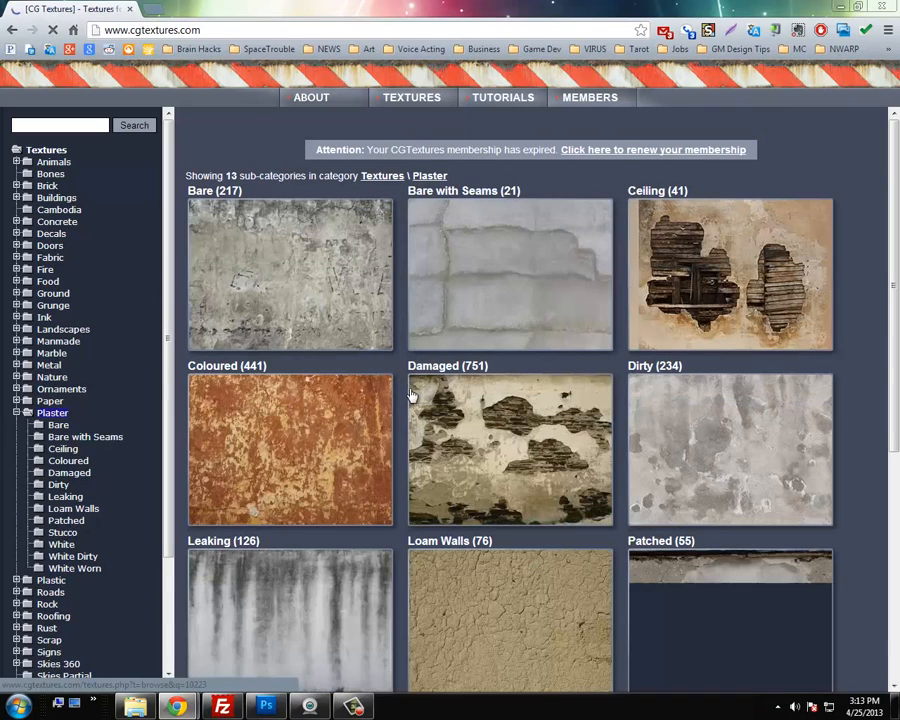
Open the White Worn plaster category, pick the PlasterWhiteWorn0088 texture, and open Image 1 in the Small 700x700 size
{"action": "scroll", "coordinate": [401, 381], "scroll_direction": "down", "scroll_amount": 2}
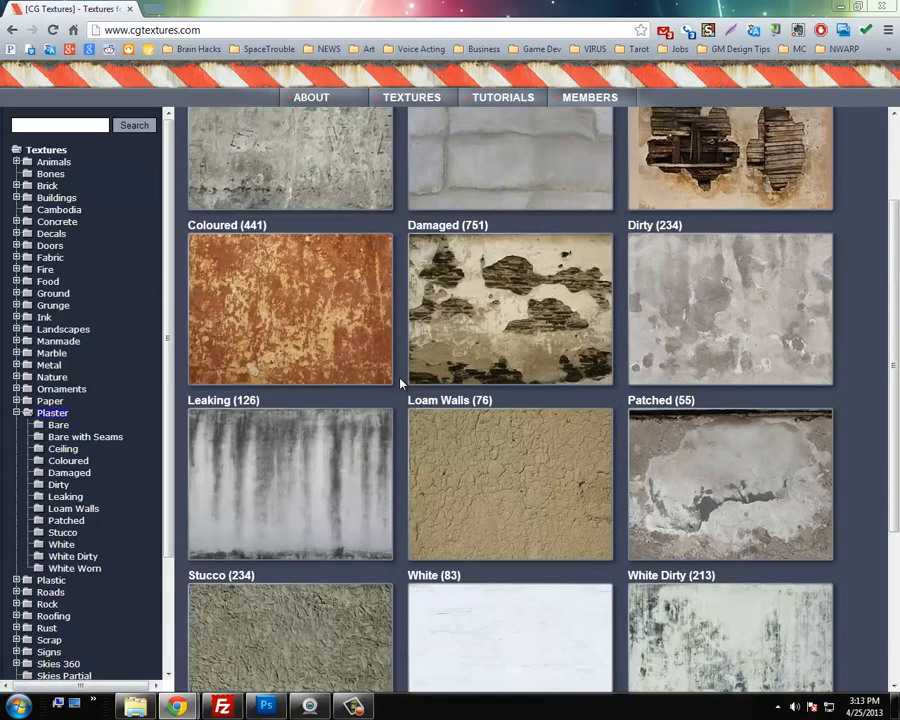
{"action": "scroll", "coordinate": [401, 383], "scroll_direction": "down", "scroll_amount": 2}
{"action": "scroll", "coordinate": [401, 383], "scroll_direction": "down", "scroll_amount": 1}
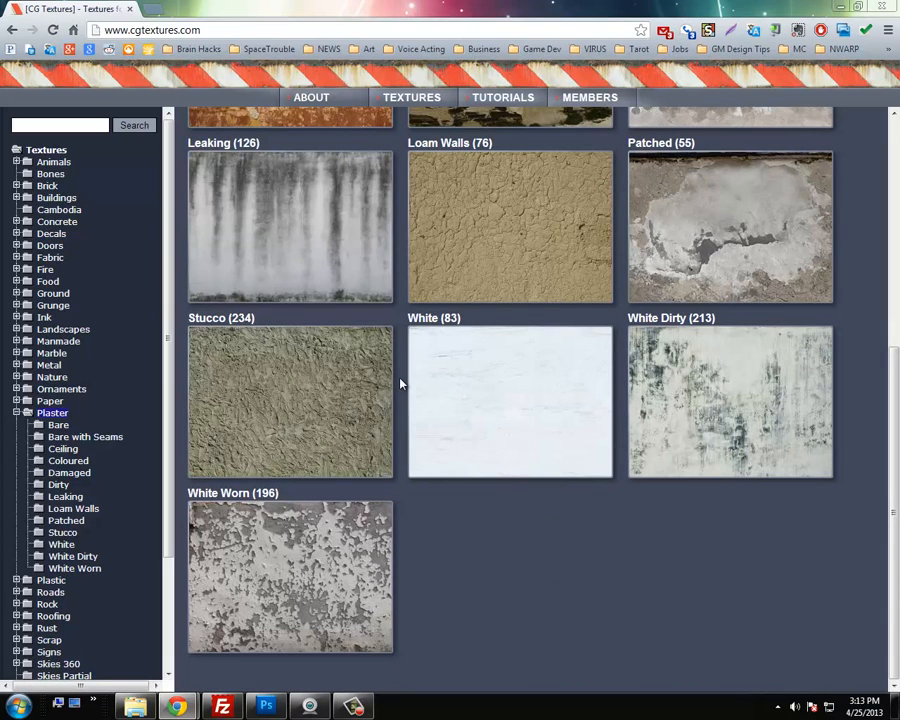
{"action": "left_click", "coordinate": [297, 552]}
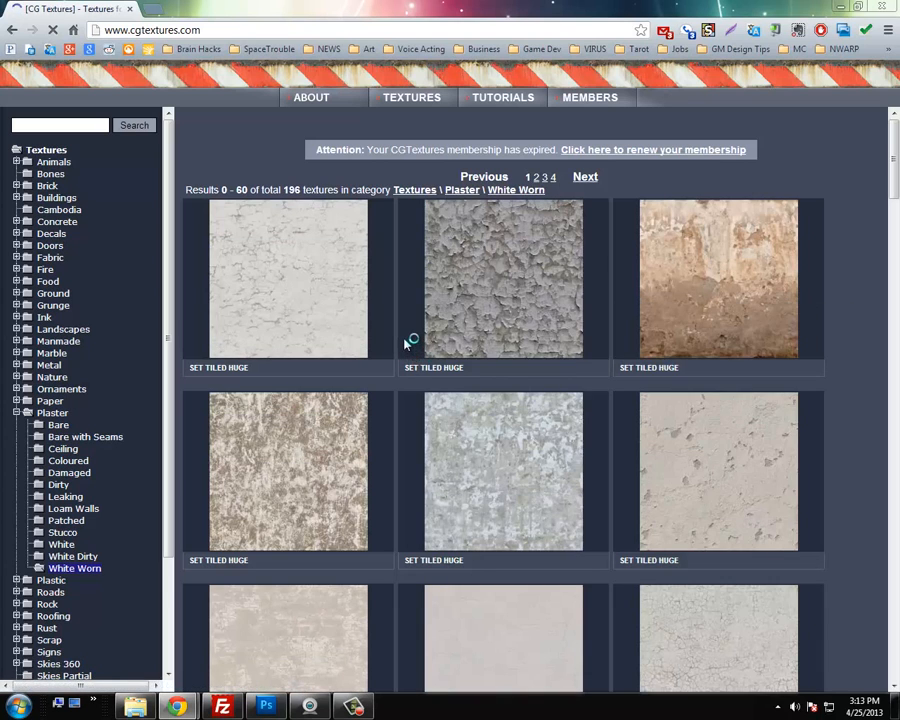
{"action": "left_click", "coordinate": [510, 310]}
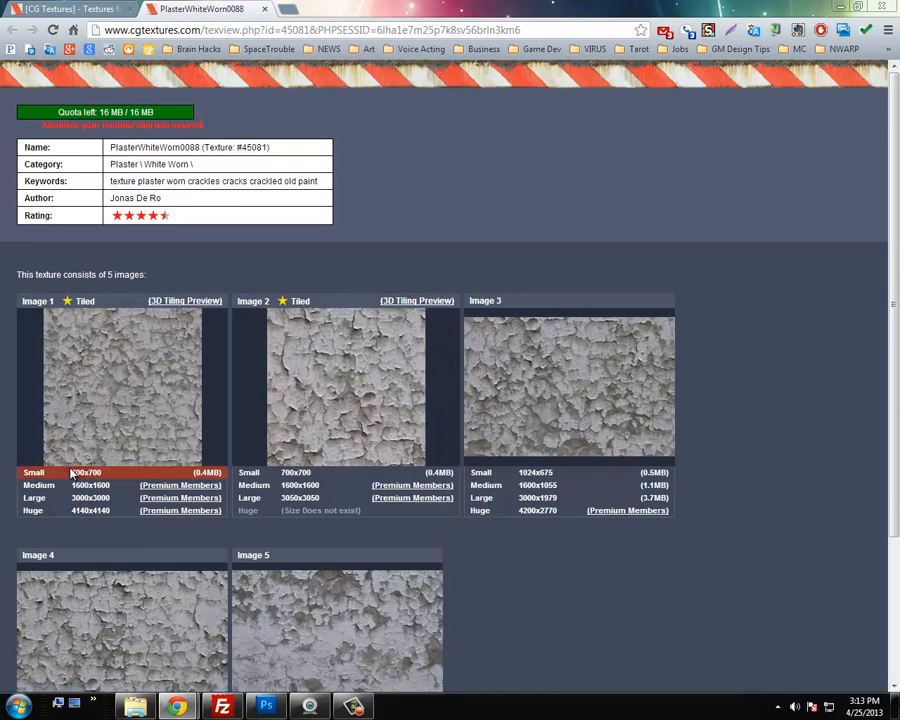
{"action": "left_click", "coordinate": [86, 478]}
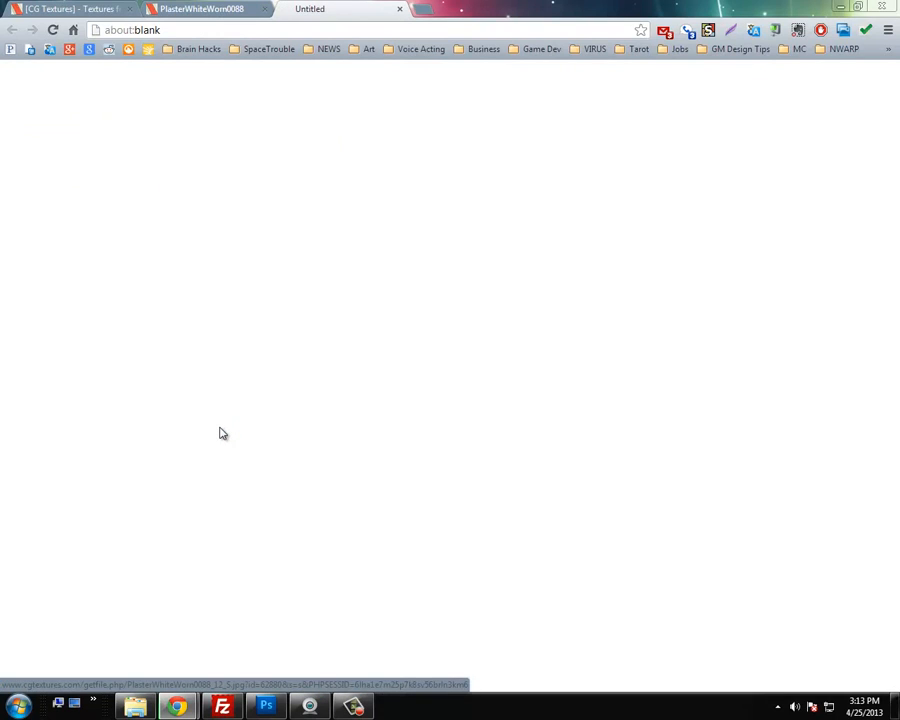
Switch to Photoshop, hide Gradient Map 1, compare the map without and with Levels 2, and select the Levels 2 layer
{"action": "left_click", "coordinate": [266, 707]}
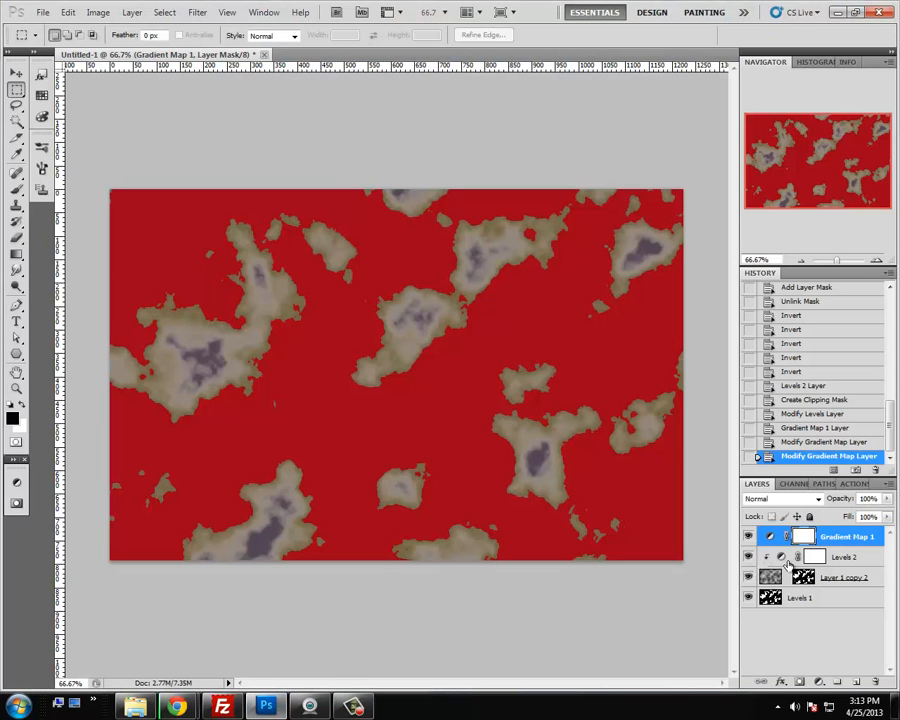
{"action": "left_click", "coordinate": [749, 536]}
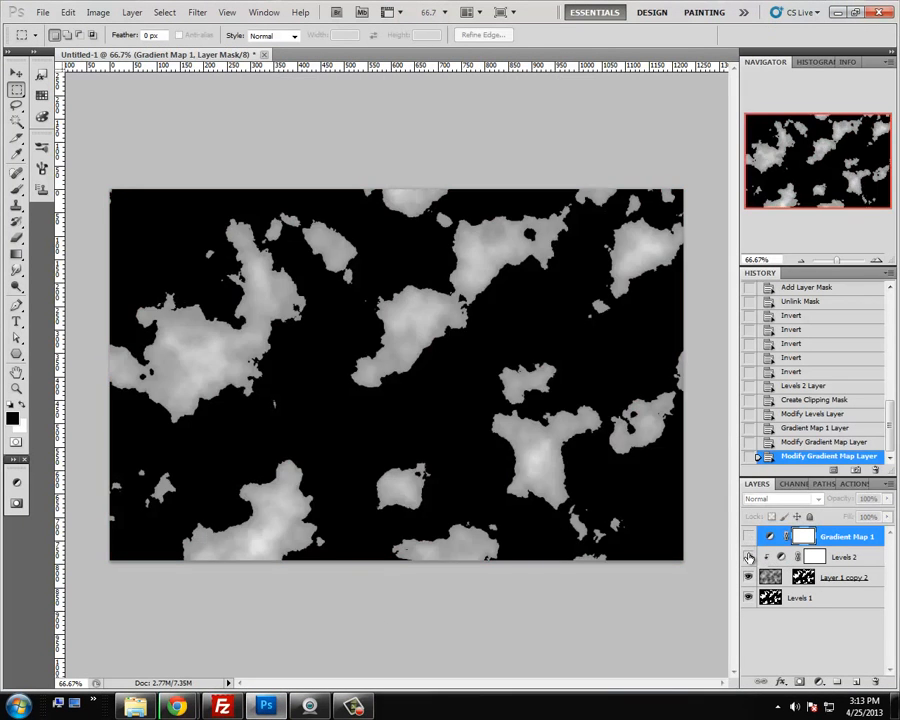
{"action": "left_click", "coordinate": [749, 557]}
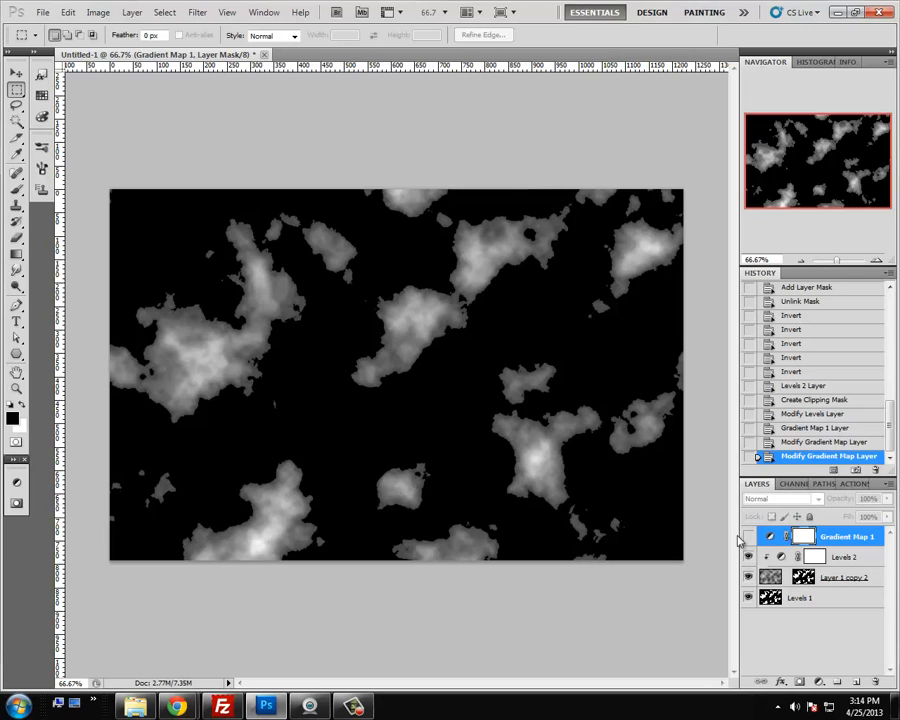
{"action": "left_click", "coordinate": [855, 564]}
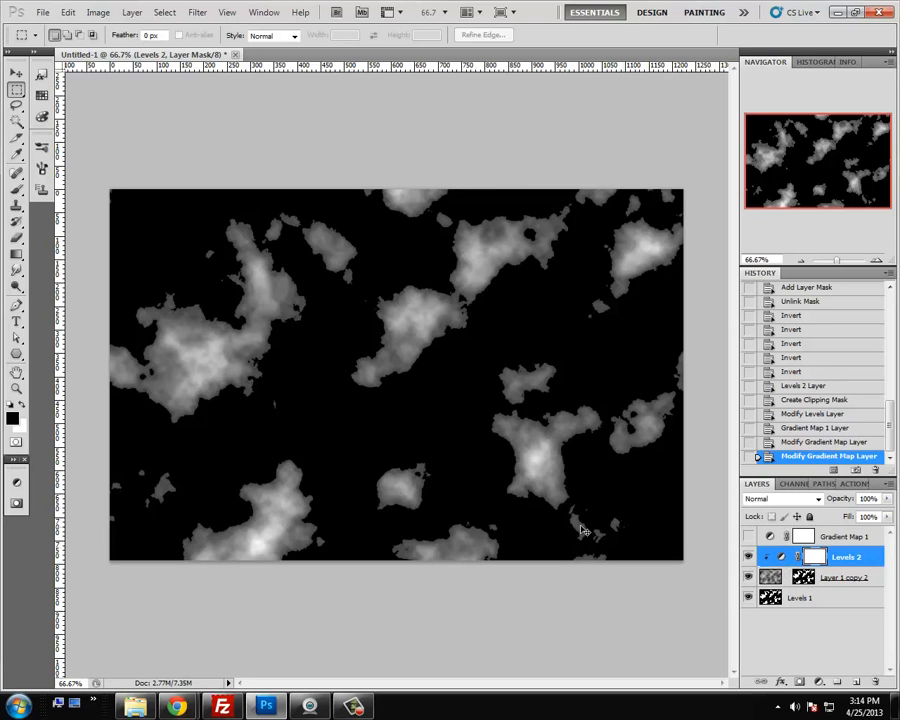
Load the Layer 1 copy 2 mask as a selection and add a new empty layer above Gradient Map 1
{"action": "left_click", "coordinate": [803, 577], "text": "ctrl"}
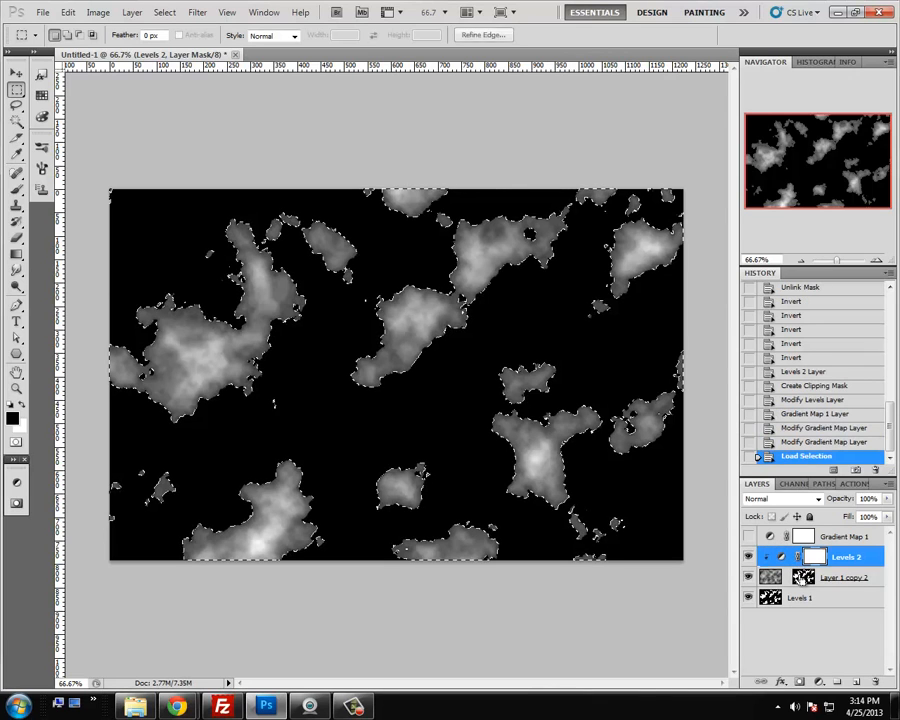
{"action": "left_click", "coordinate": [856, 598]}
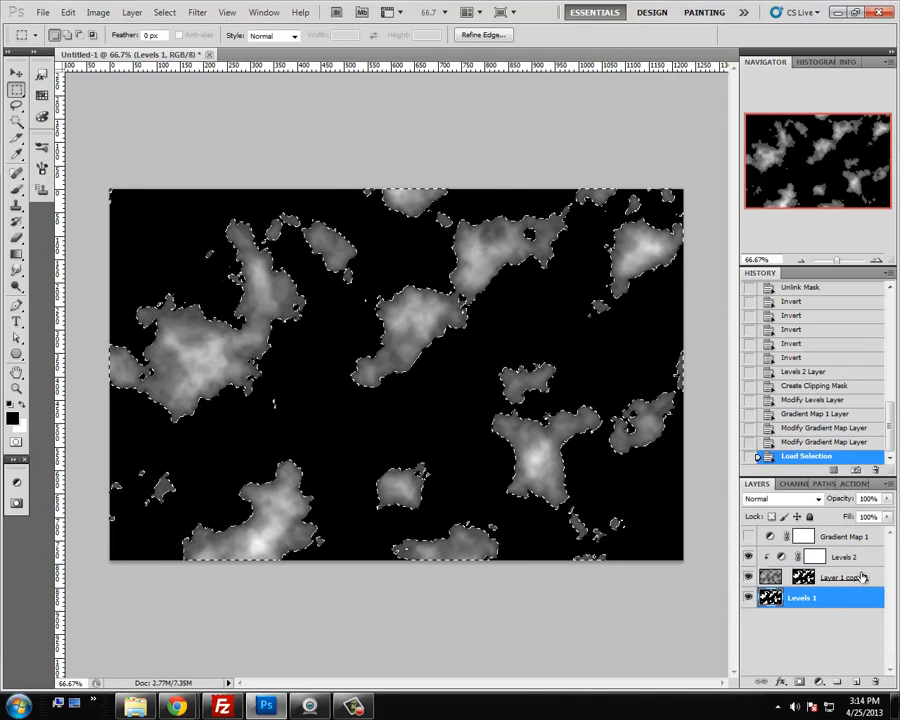
{"action": "left_click", "coordinate": [862, 577]}
{"action": "left_click", "coordinate": [866, 557]}
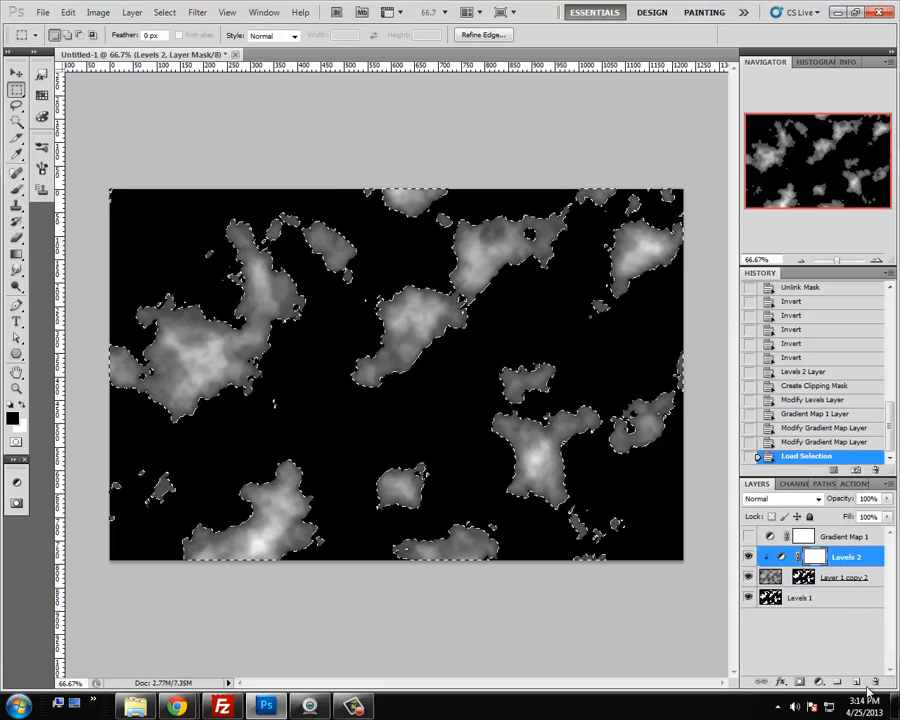
{"action": "left_click", "coordinate": [857, 681]}
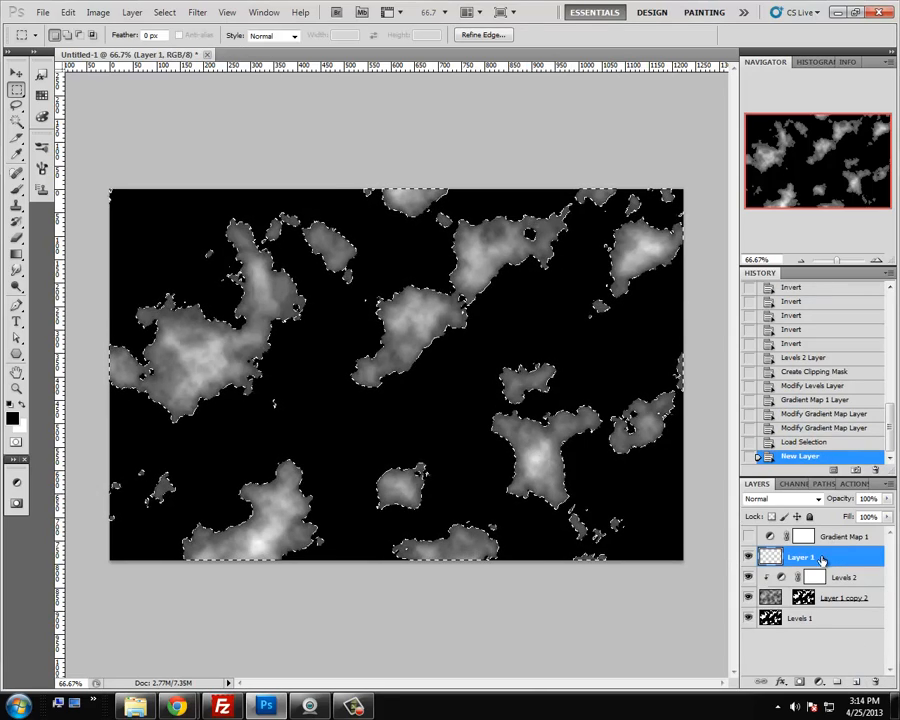
{"action": "left_click_drag", "start_coordinate": [797, 557], "coordinate": [823, 535]}
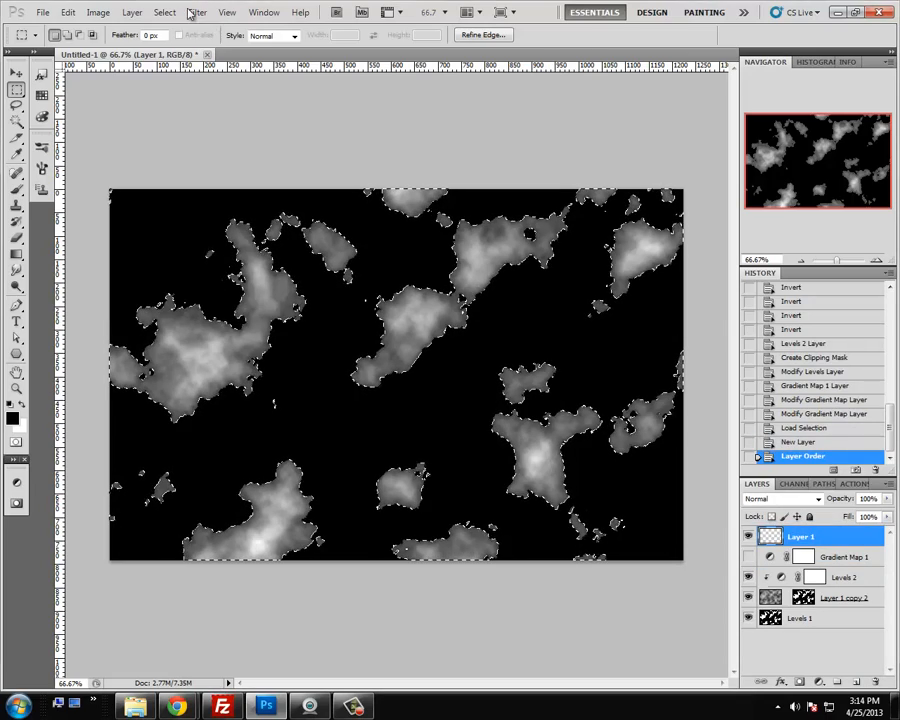
{"action": "left_click", "coordinate": [164, 12]}
{"action": "mouse_move", "coordinate": [197, 12]}
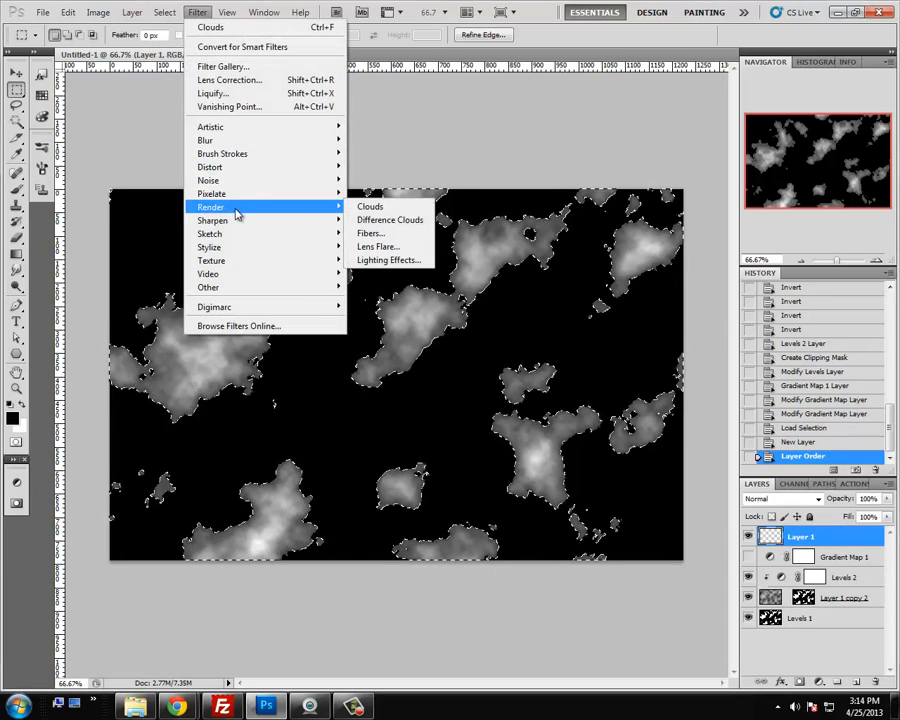
{"action": "left_click", "coordinate": [368, 207]}
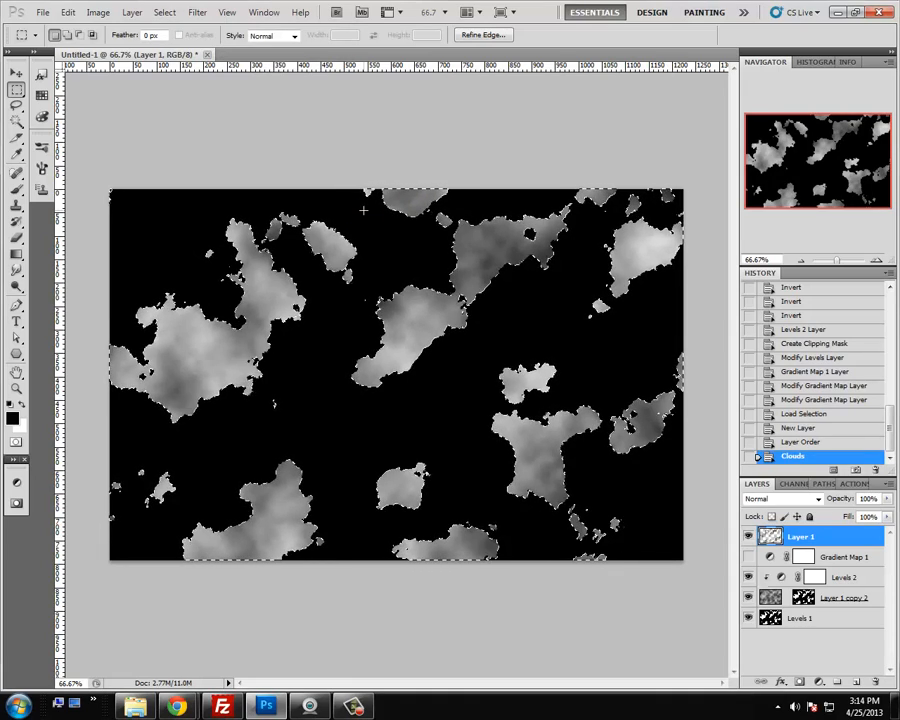
{"action": "key", "text": "ctrl+z"}
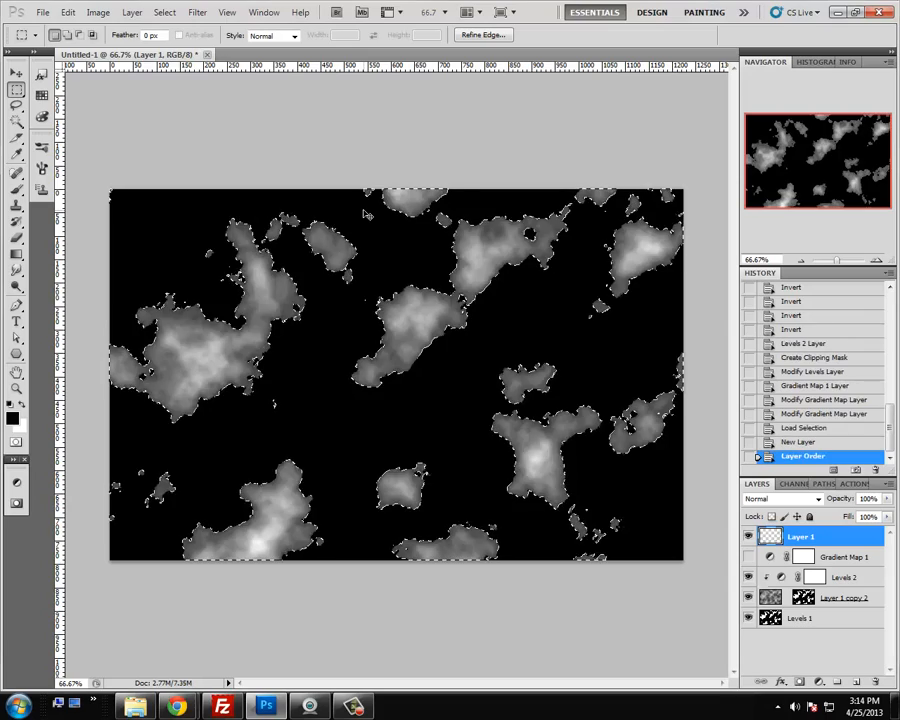
Invert the selection to cover the ocean area and render Clouds into it on Layer 1
{"action": "left_click", "coordinate": [166, 13]}
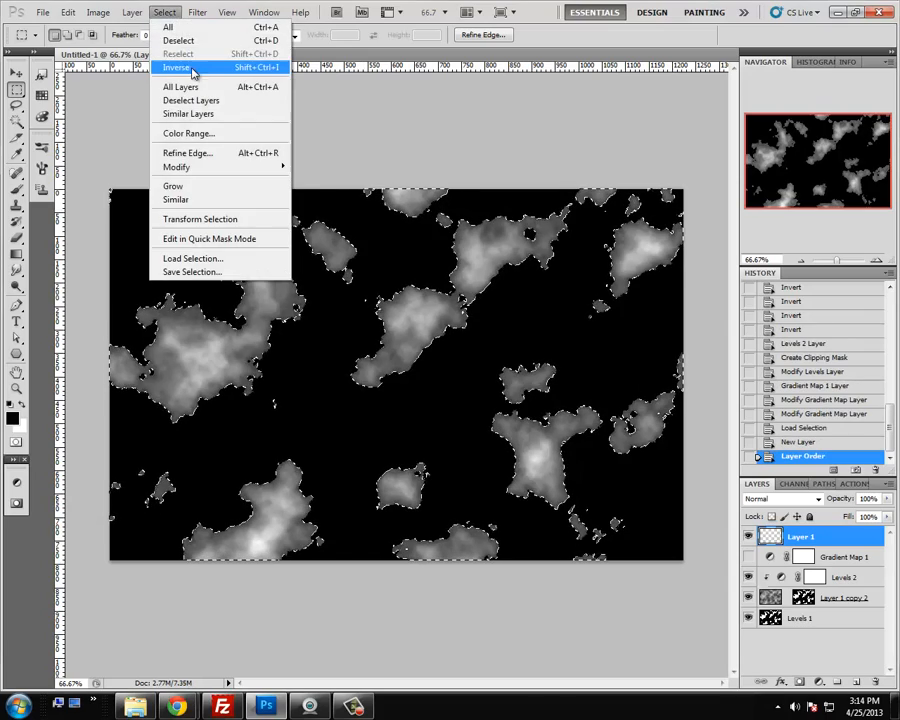
{"action": "left_click", "coordinate": [198, 72]}
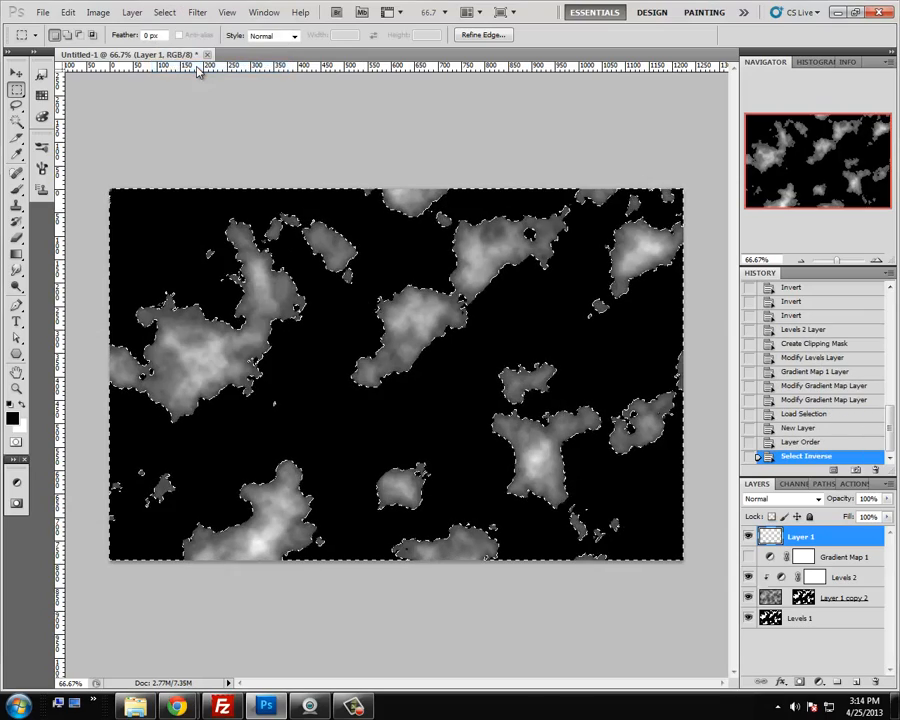
{"action": "left_click", "coordinate": [202, 13]}
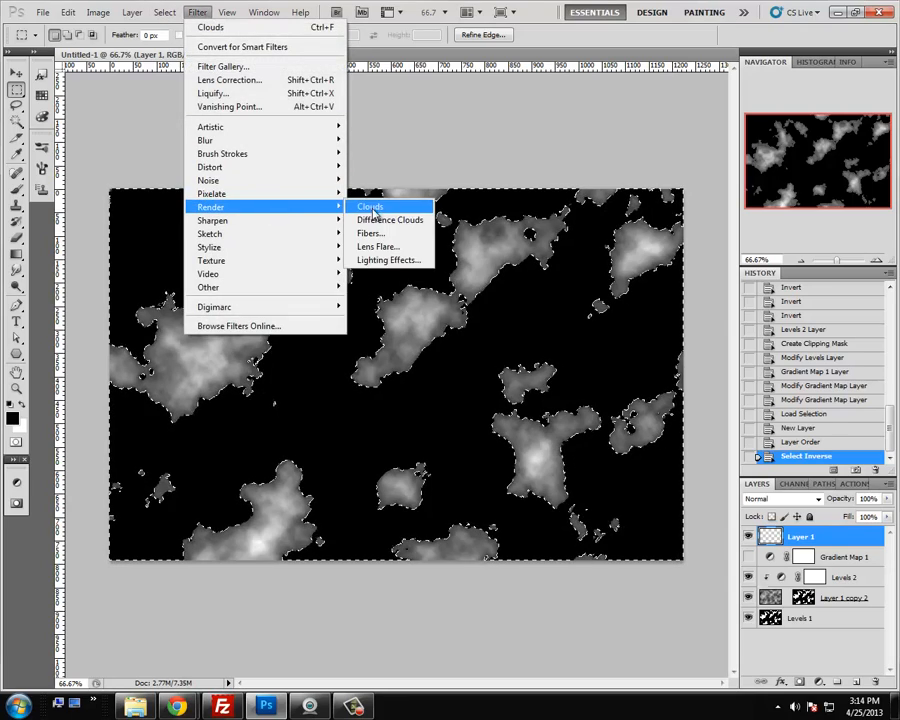
{"action": "left_click", "coordinate": [370, 207]}
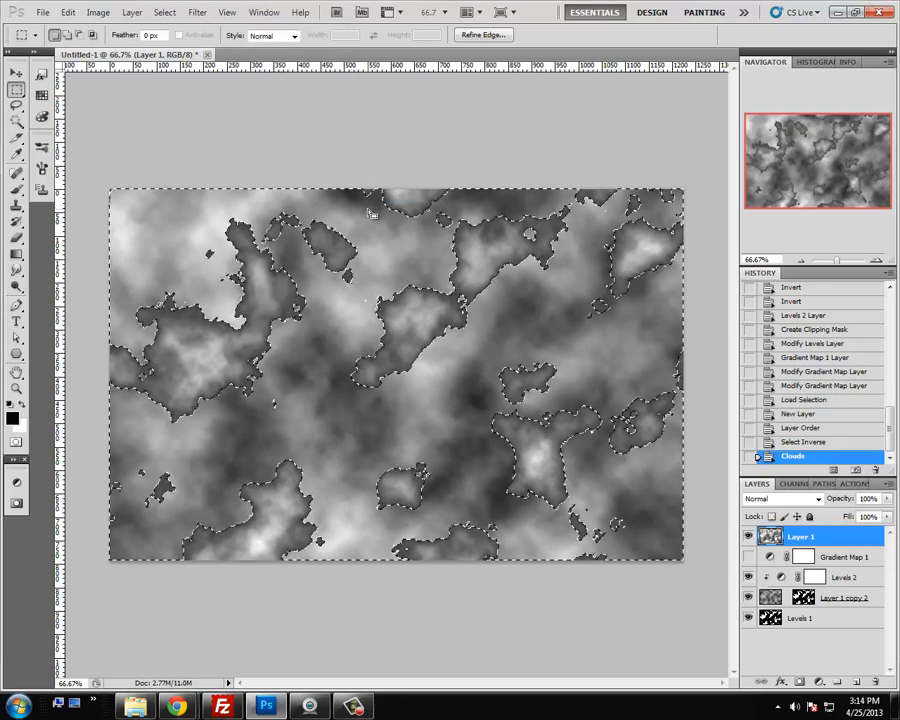
Apply Difference Clouds to the ocean area, invert its colors, apply Difference Clouds again, and clear the selection
{"action": "left_click", "coordinate": [197, 13]}
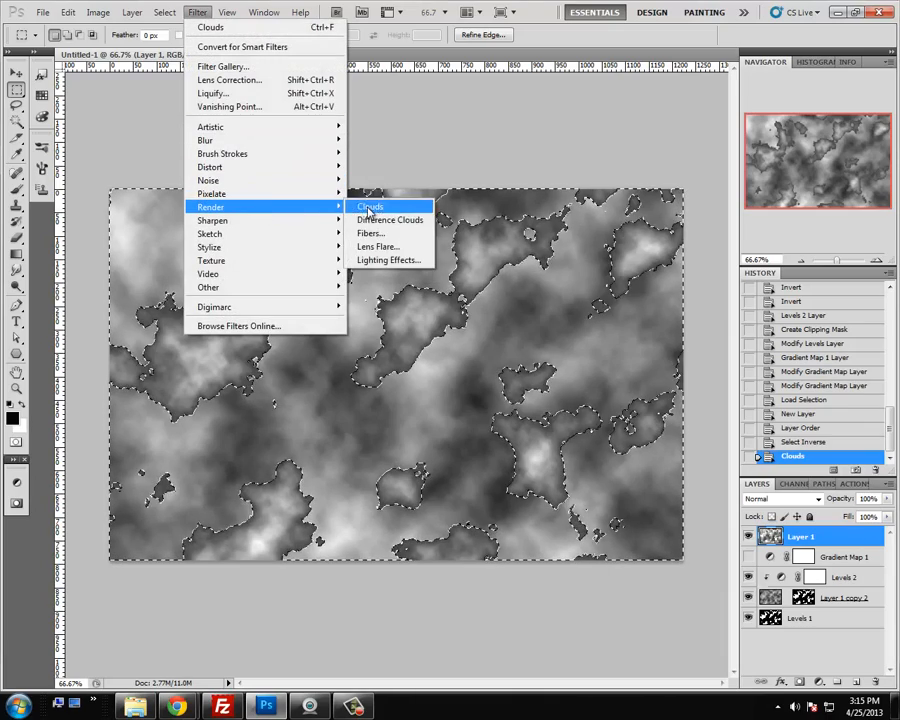
{"action": "left_click", "coordinate": [390, 221]}
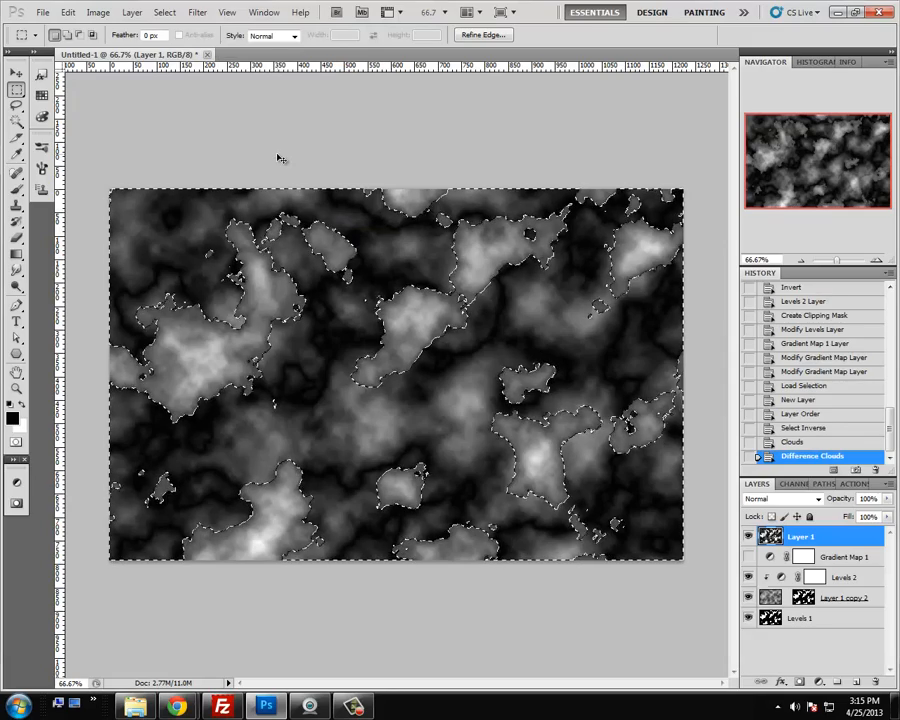
{"action": "key", "text": "ctrl+i"}
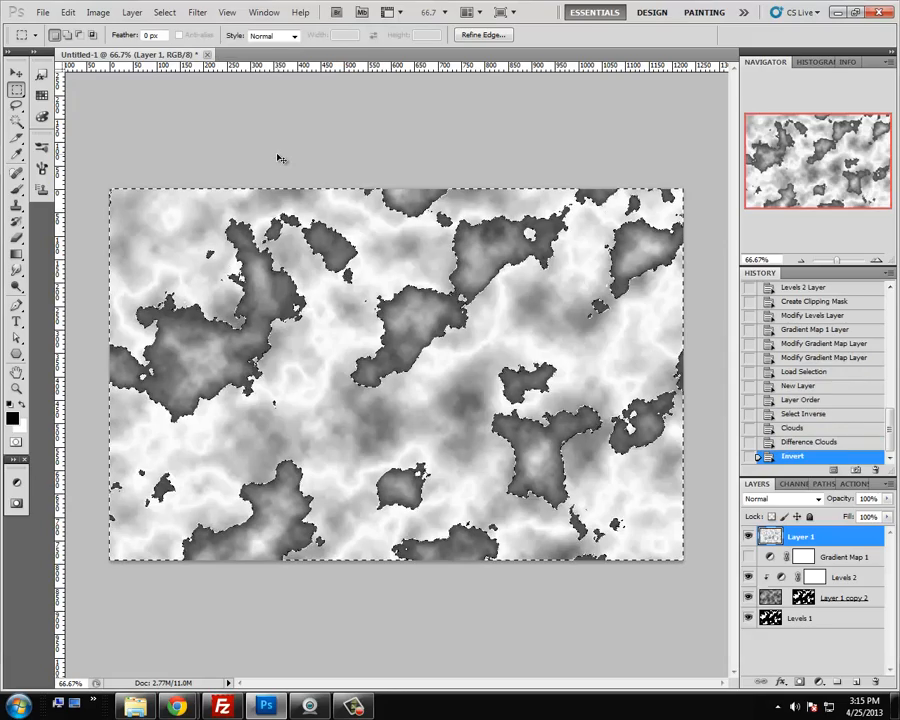
{"action": "left_click", "coordinate": [197, 13]}
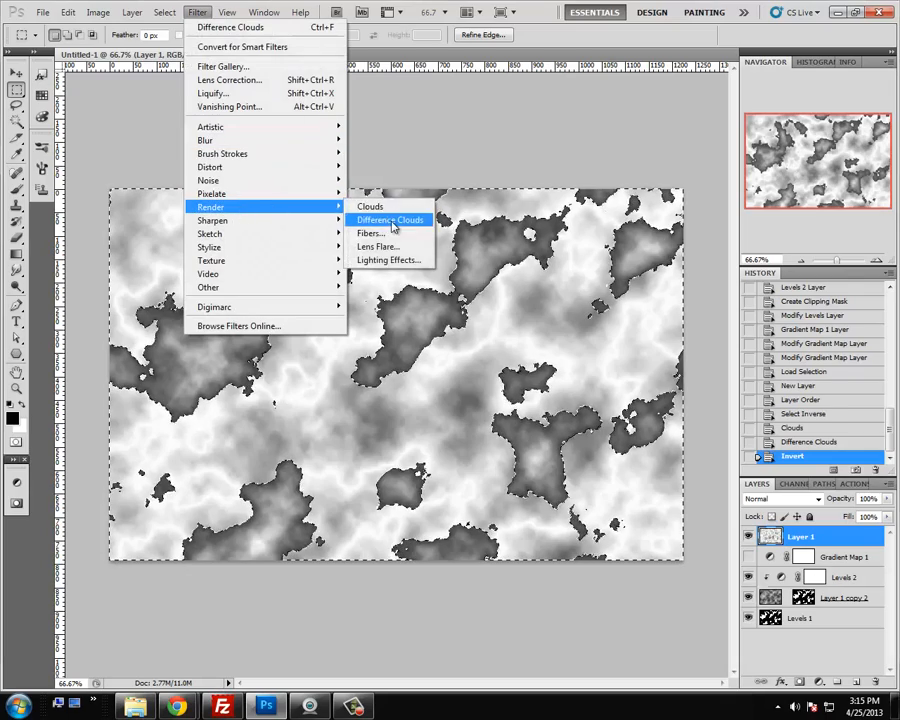
{"action": "left_click", "coordinate": [390, 221]}
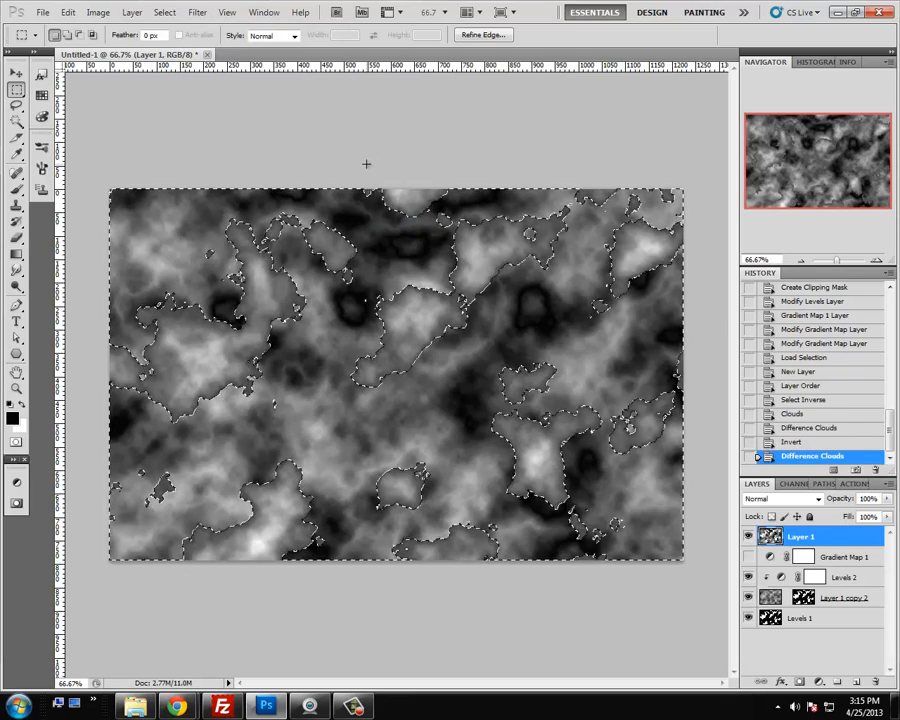
{"action": "key", "text": "ctrl+d"}
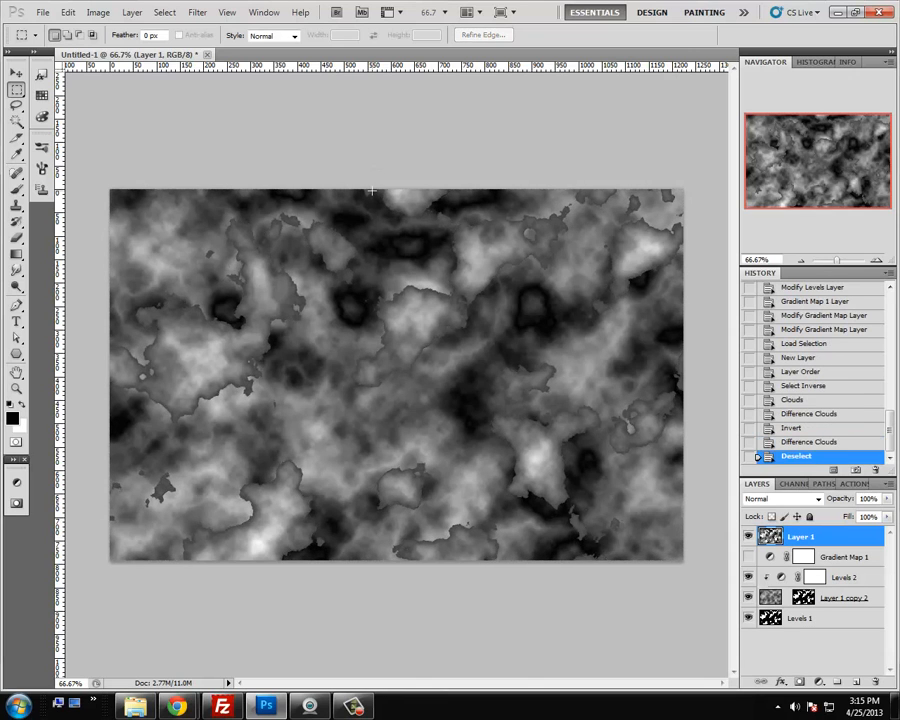
Show Gradient Map 1 again and set Layer 1's blending mode to Overlay
{"action": "left_click", "coordinate": [750, 557]}
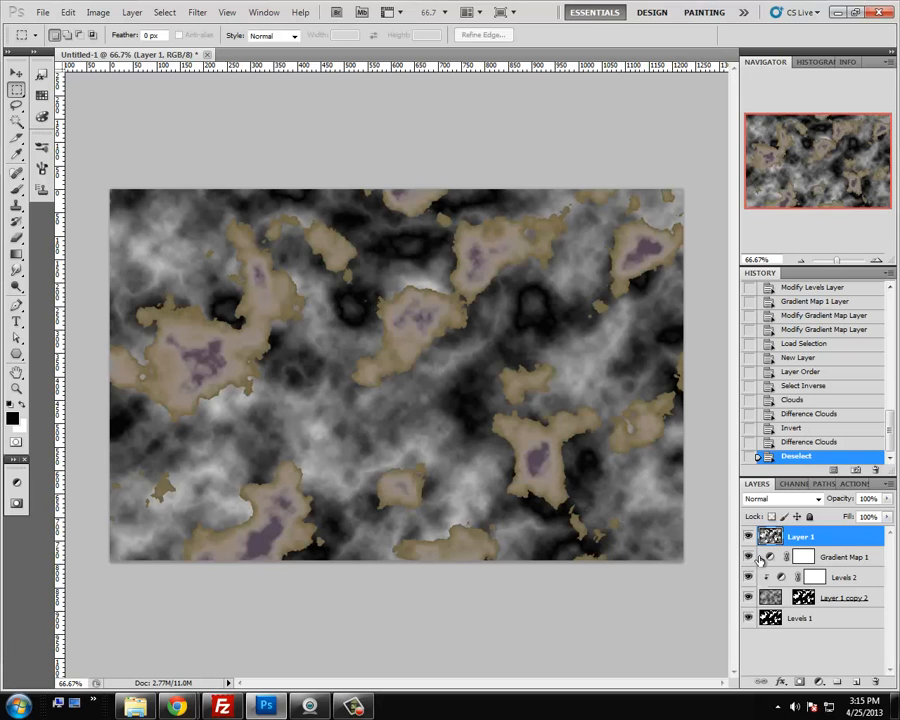
{"action": "left_click", "coordinate": [799, 499]}
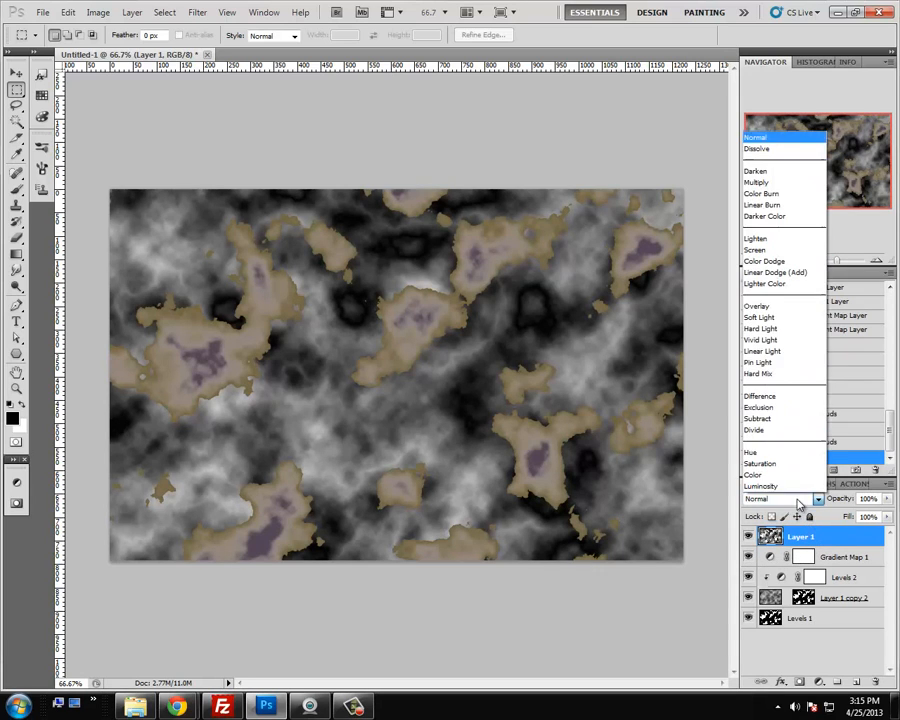
{"action": "left_click", "coordinate": [795, 306]}
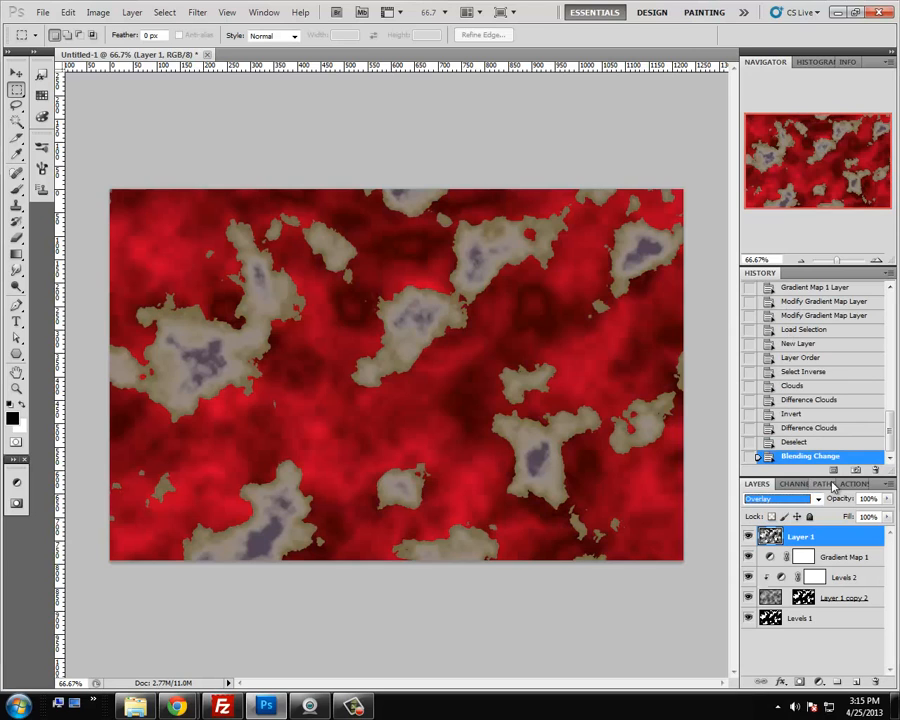
Try 50% opacity on Layer 1, settle on 25%, and switch to the Move tool
{"action": "double_click", "coordinate": [861, 498]}
{"action": "type", "text": "50"}
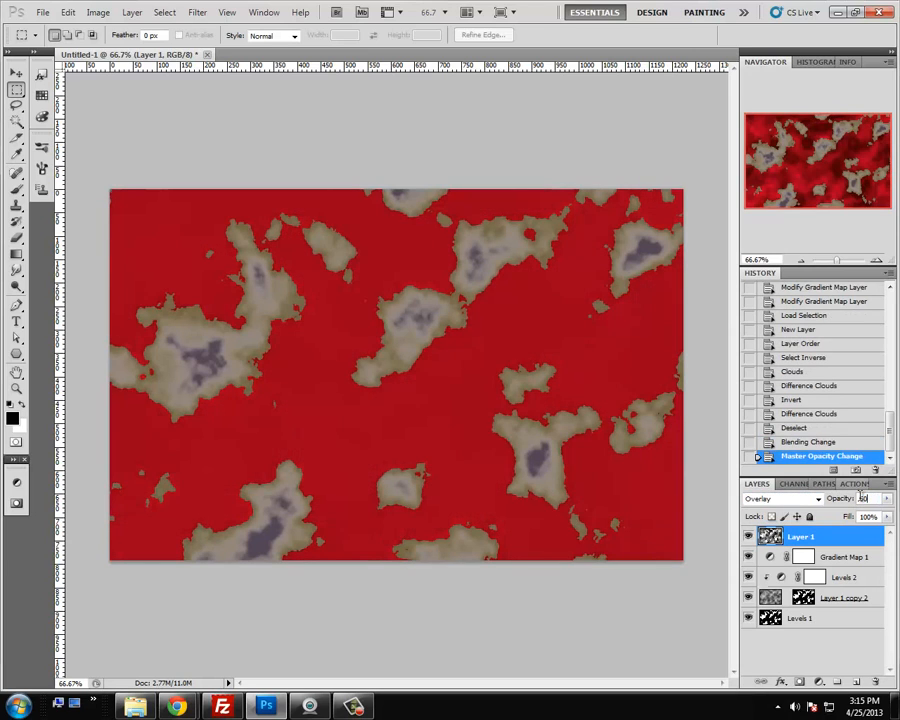
{"action": "double_click", "coordinate": [864, 497]}
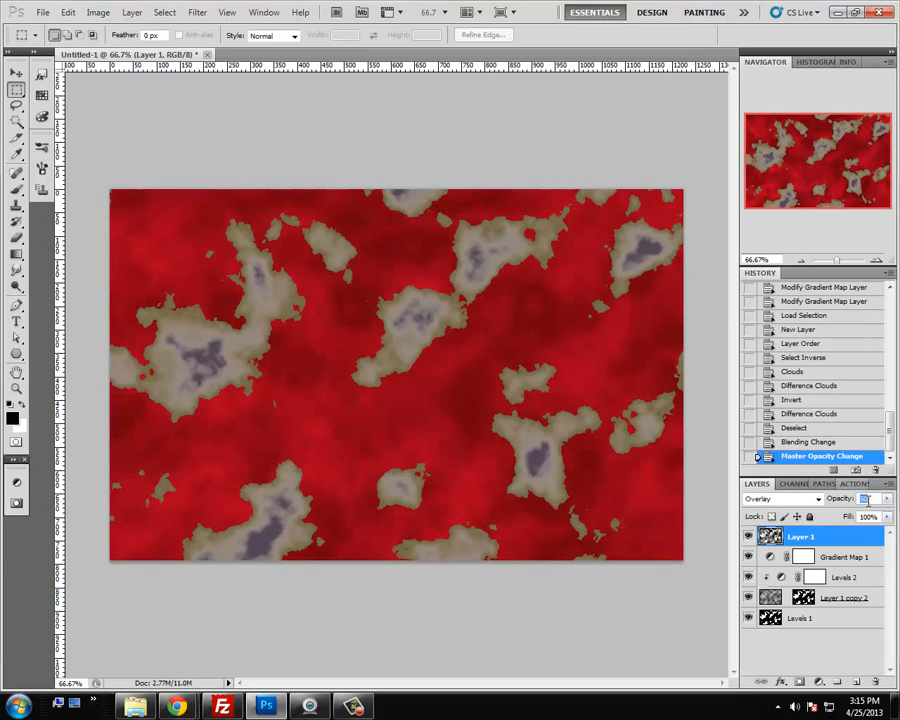
{"action": "type", "text": "50"}
{"action": "double_click", "coordinate": [871, 501]}
{"action": "type", "text": "25"}
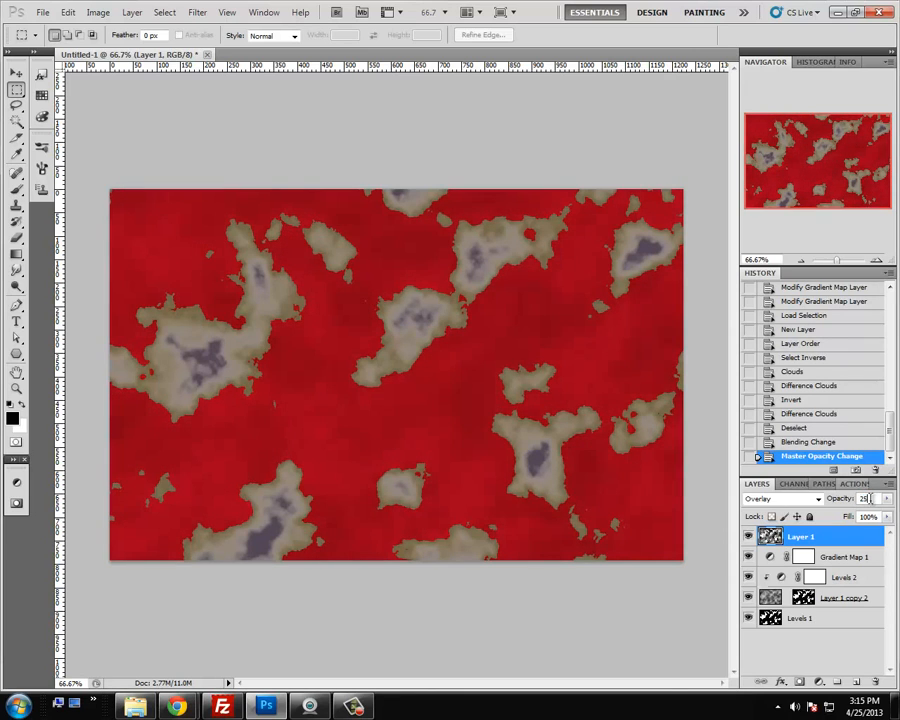
{"action": "double_click", "coordinate": [871, 500]}
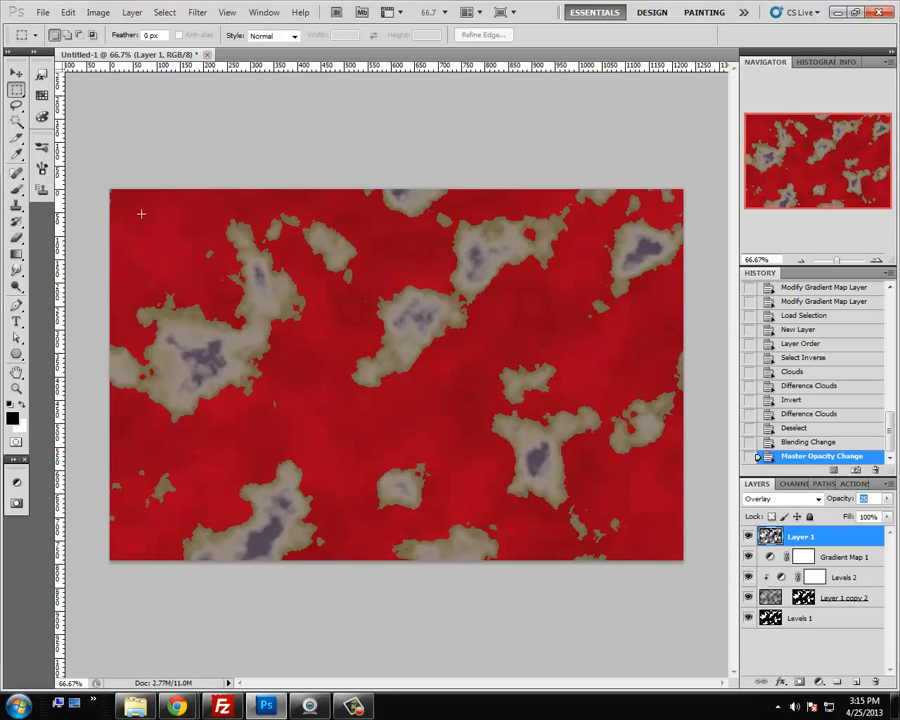
{"action": "left_click", "coordinate": [16, 73]}
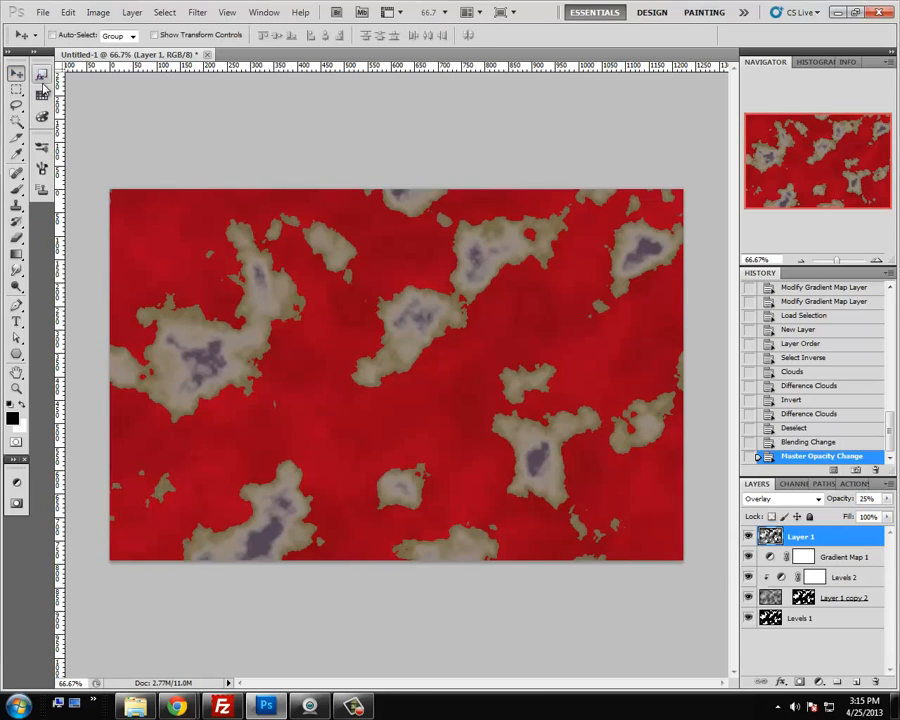
Create a new document 800 pixels wide and 800 pixels high
{"action": "left_click", "coordinate": [42, 12]}
{"action": "left_click", "coordinate": [50, 22]}
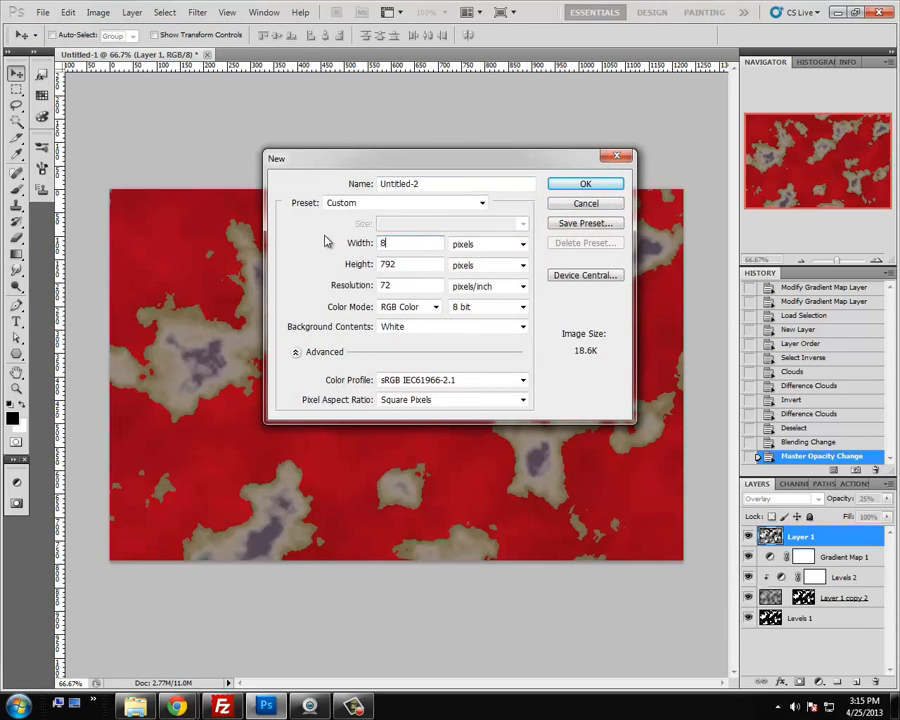
{"action": "key", "text": "Tab"}
{"action": "key", "text": "Tab"}
{"action": "type", "text": "8"}
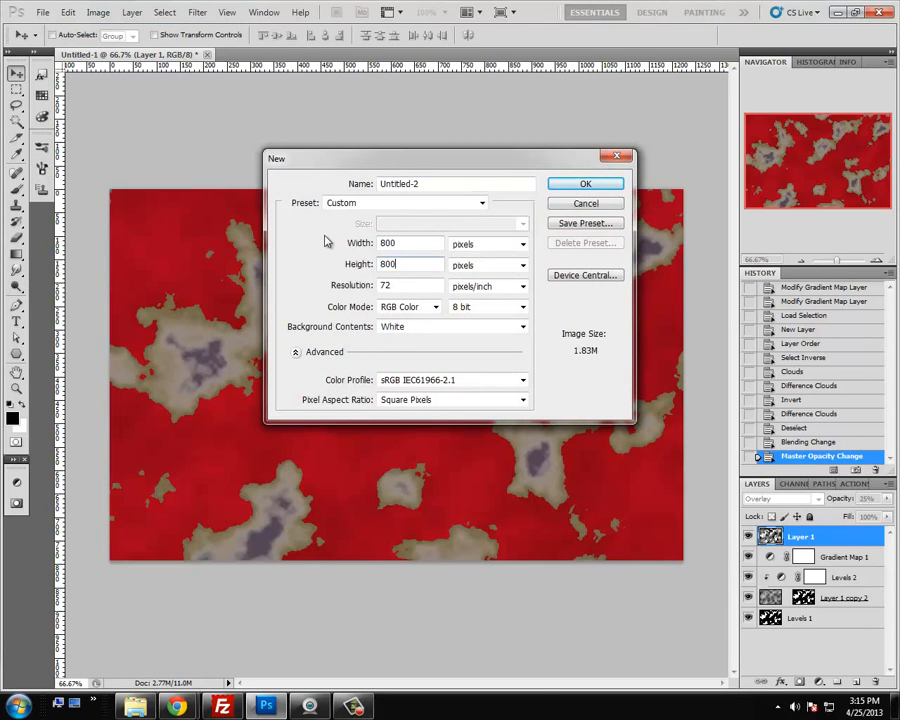
{"action": "type", "text": "00"}
{"action": "key", "text": "Return"}
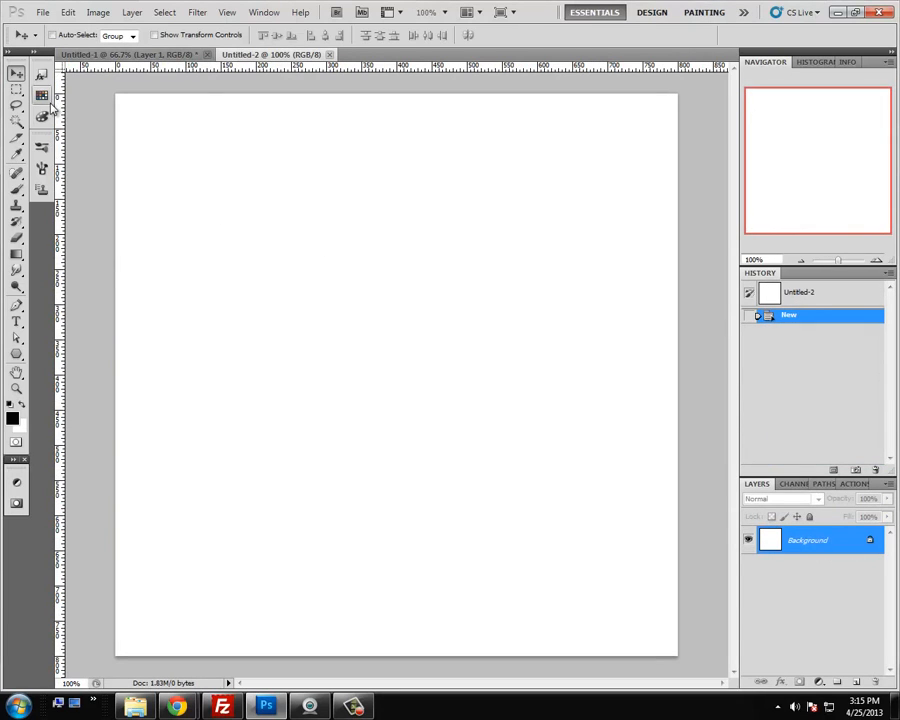
Choose a medium gray swatch as the foreground color and fill the Background layer with it
{"action": "left_click", "coordinate": [42, 96]}
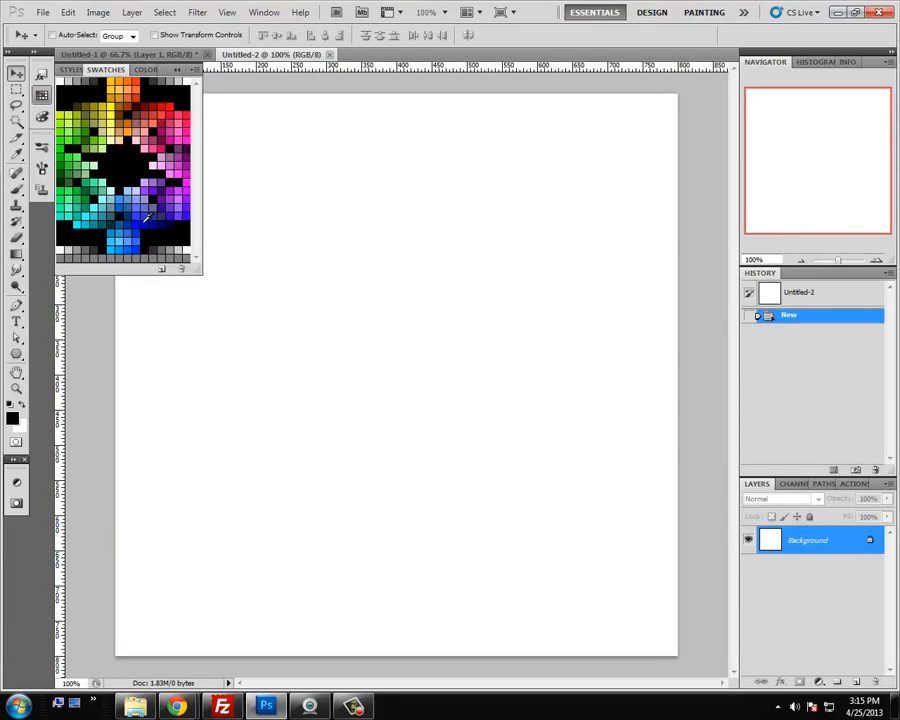
{"action": "left_click", "coordinate": [178, 71]}
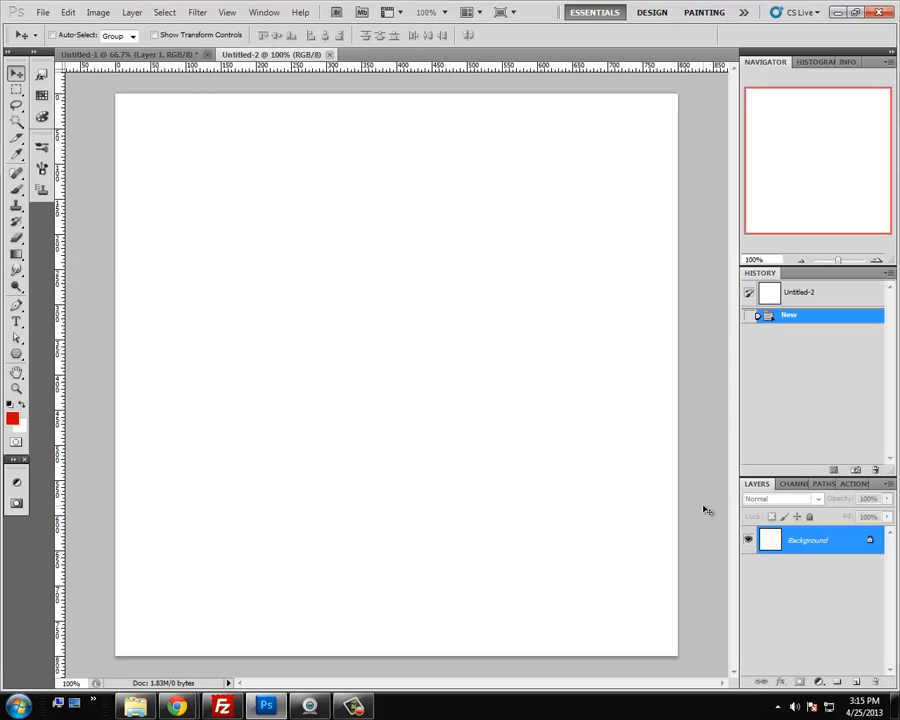
{"action": "left_click", "coordinate": [42, 96]}
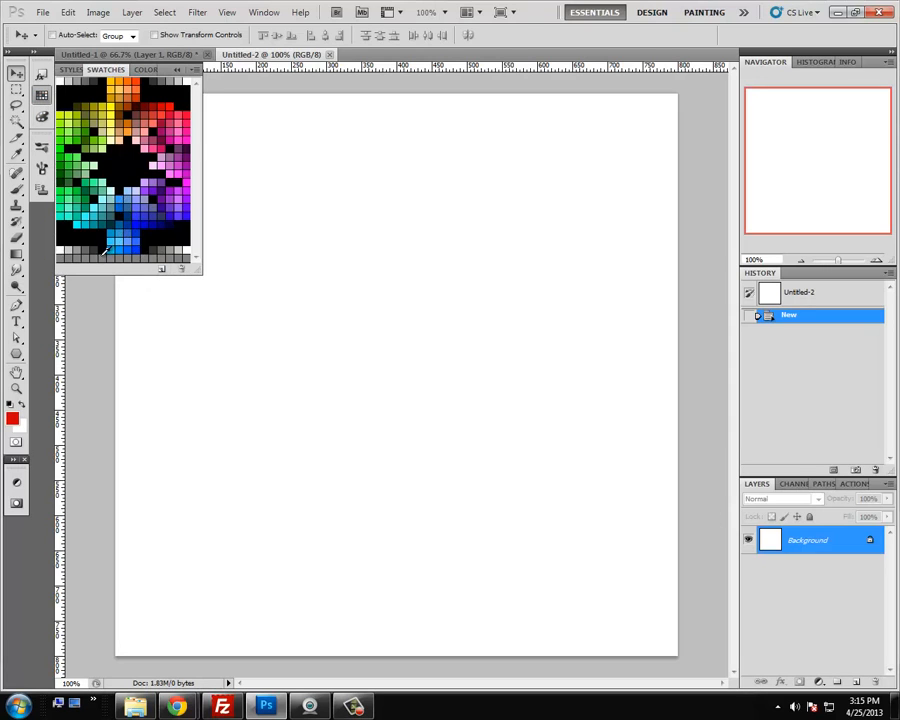
{"action": "left_click", "coordinate": [178, 71]}
{"action": "key", "text": "alt+BackSpace"}
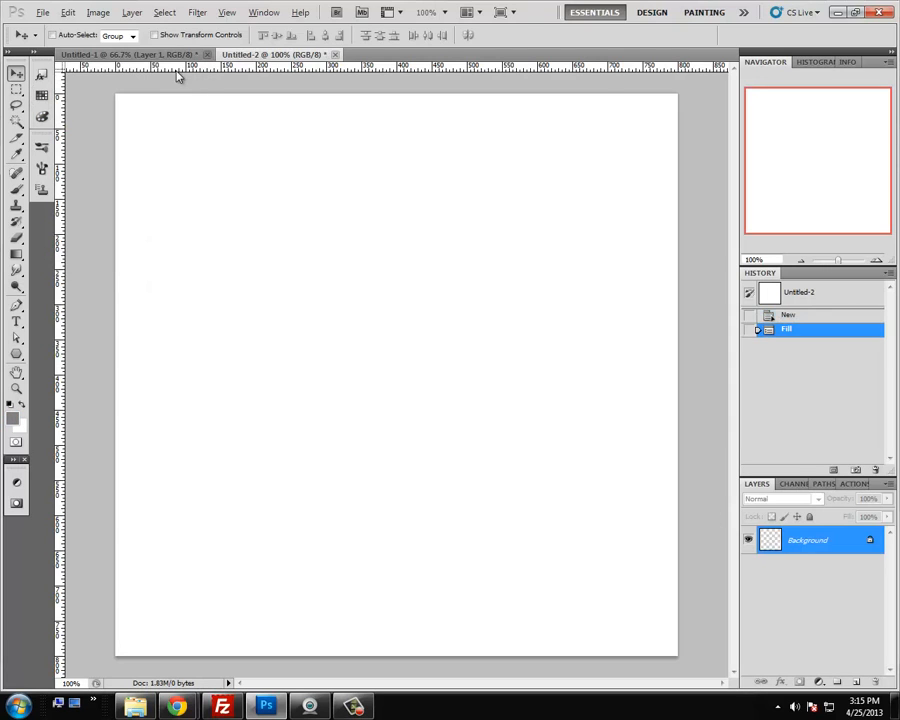
On a new layer, make a circular selection about 450 pixels across, fill it with dark red, and deselect
{"action": "left_click", "coordinate": [856, 681]}
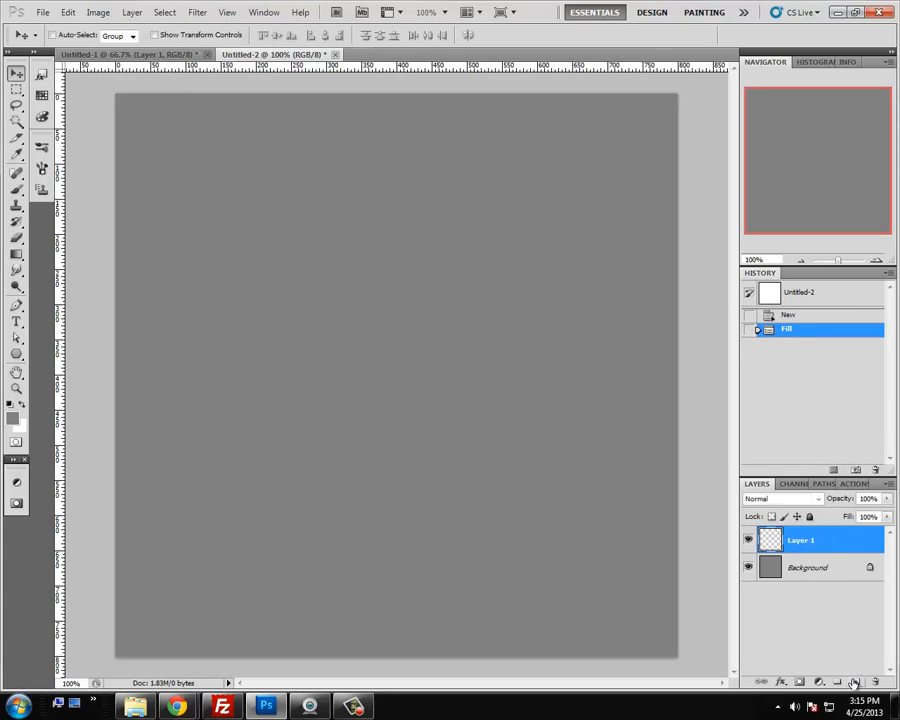
{"action": "left_click", "coordinate": [42, 96]}
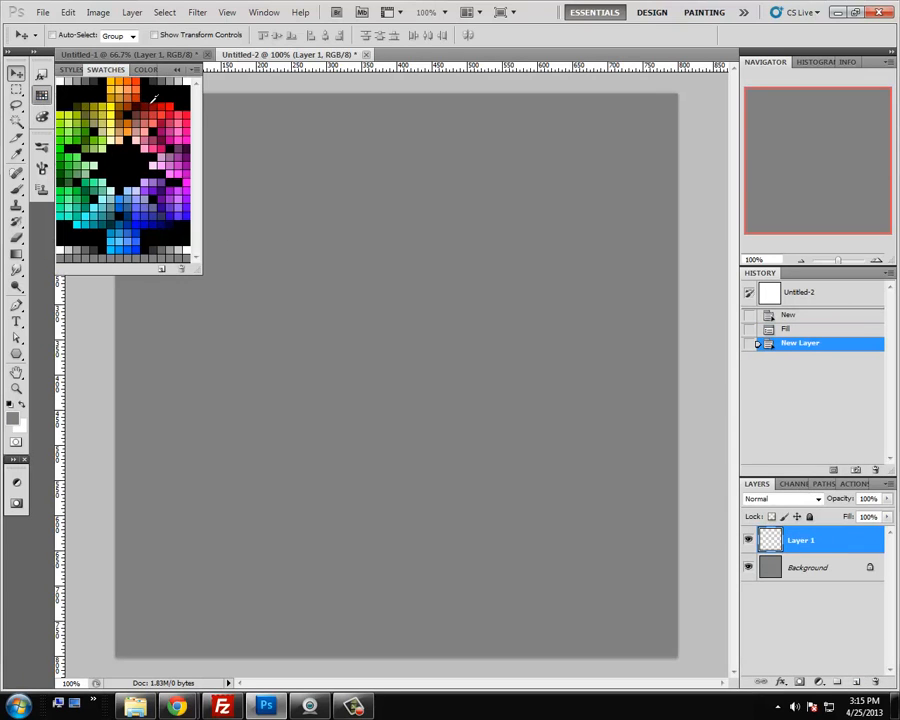
{"action": "left_click", "coordinate": [178, 71]}
{"action": "left_click", "coordinate": [20, 89]}
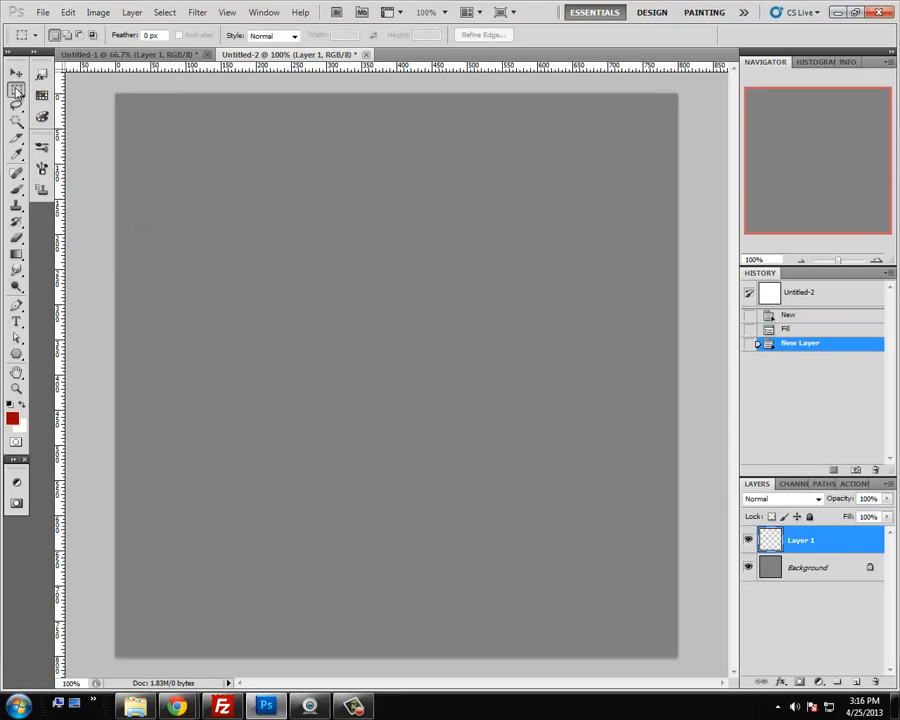
{"action": "right_click", "coordinate": [17, 89]}
{"action": "left_click", "coordinate": [90, 100]}
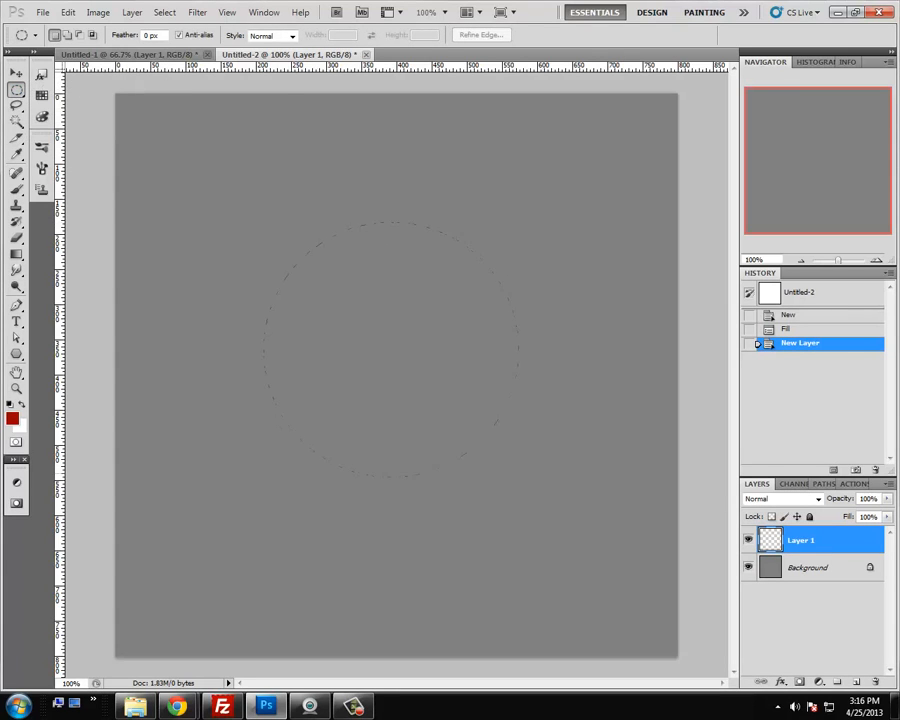
{"action": "left_click_drag", "start_coordinate": [589, 539], "coordinate": [590, 538]}
{"action": "key", "text": "alt+BackSpace"}
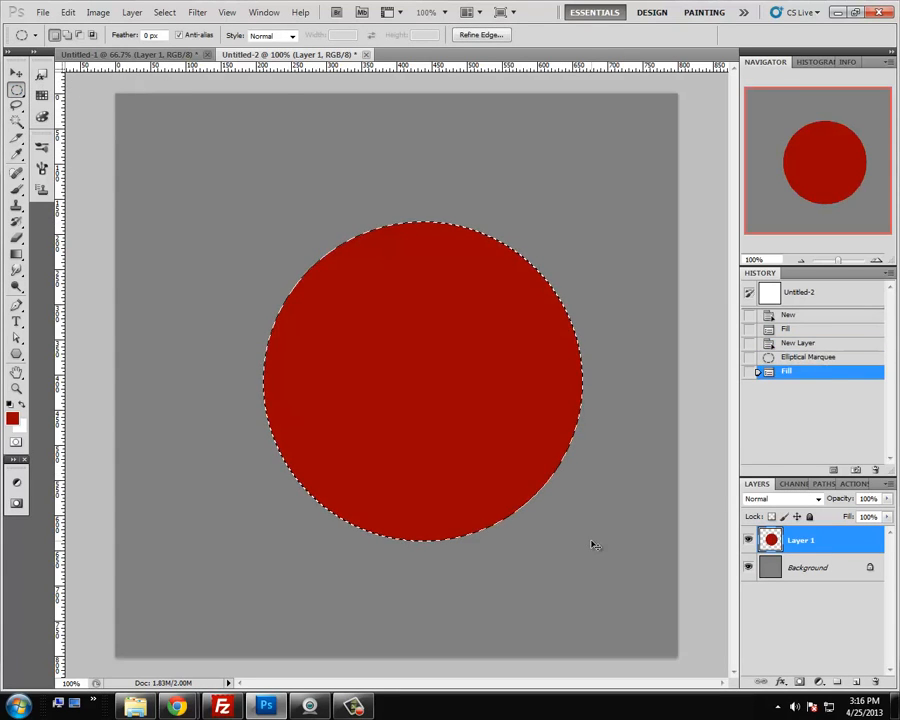
{"action": "key", "text": "ctrl+d"}
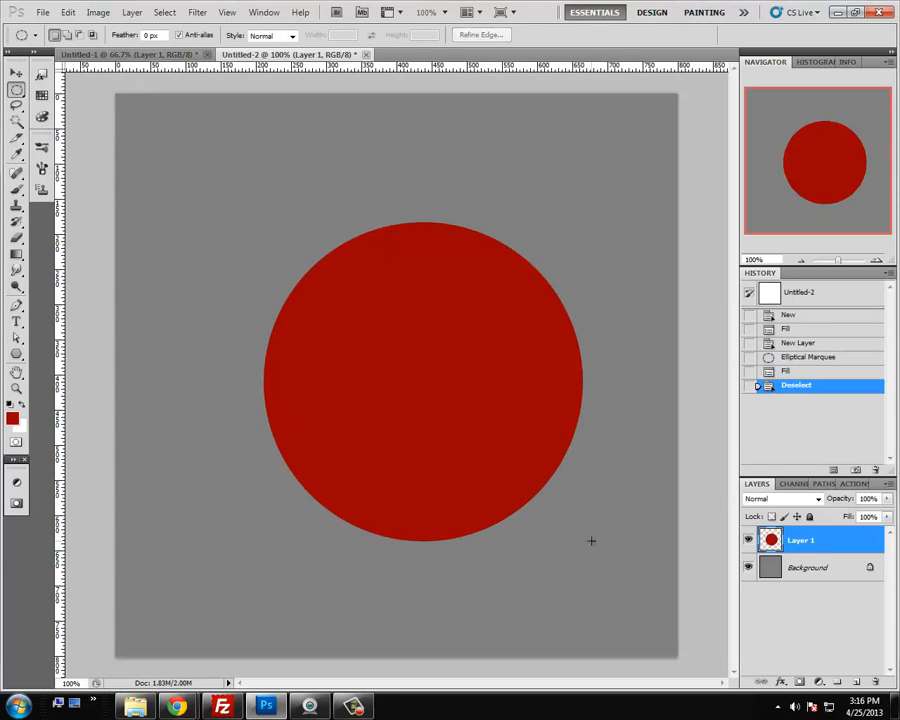
Use the Dodge tool on Midtones with the brush enlarged to 125 to brighten the circle's lower-left side
{"action": "left_click", "coordinate": [15, 271]}
{"action": "right_click", "coordinate": [17, 288]}
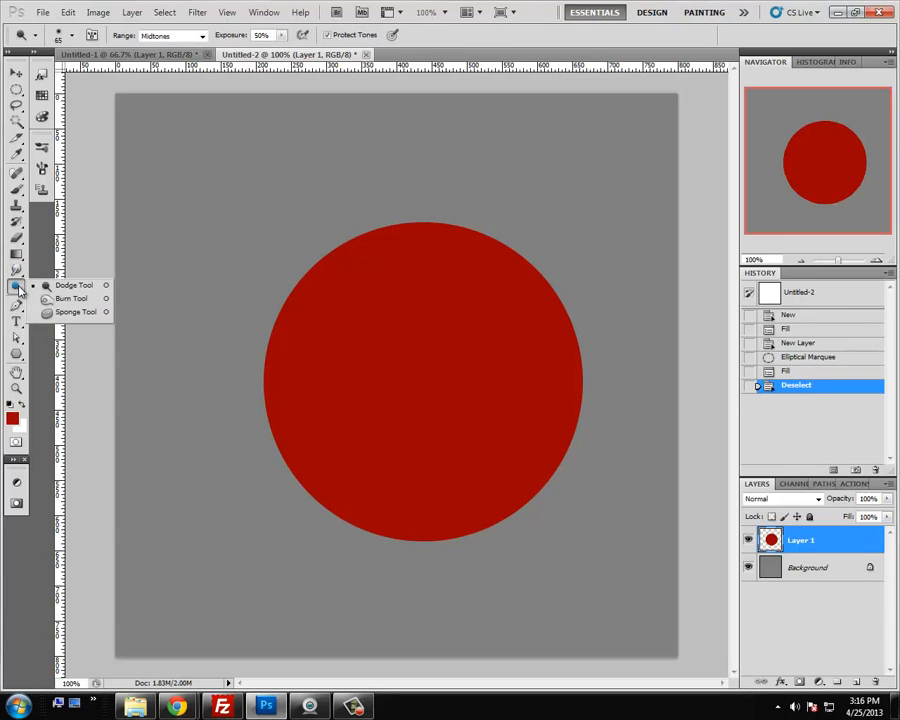
{"action": "left_click", "coordinate": [55, 288]}
{"action": "key", "text": "bracketright"}
{"action": "key", "text": "bracketright"}
{"action": "key", "text": "bracketright"}
{"action": "key", "text": "bracketright"}
{"action": "key", "text": "bracketright"}
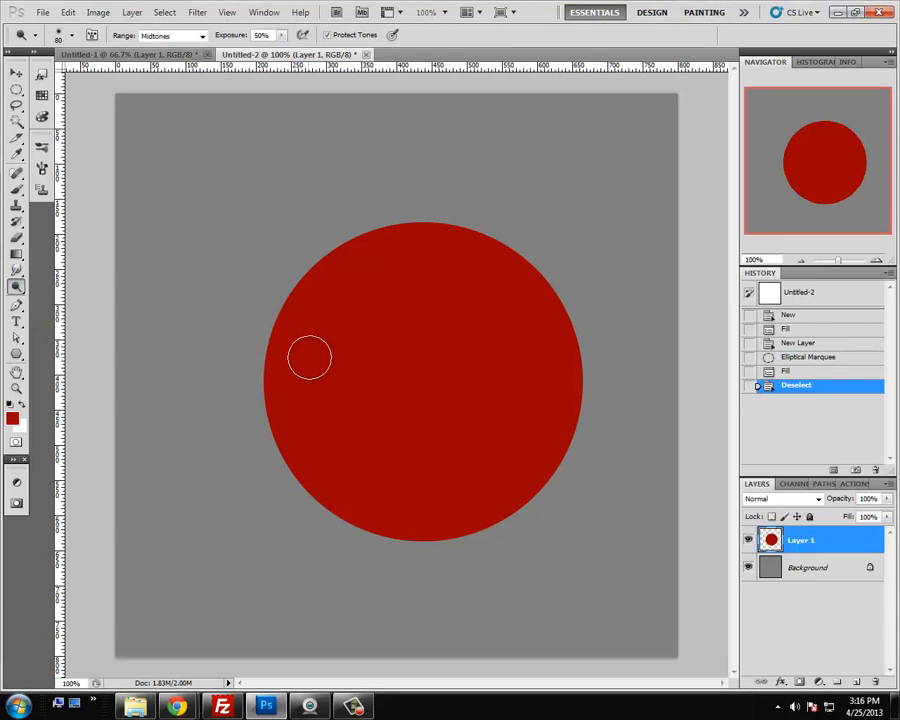
{"action": "mouse_move", "coordinate": [300, 362]}
{"action": "left_mouse_down"}
{"action": "mouse_move", "coordinate": [325, 419]}
{"action": "mouse_move", "coordinate": [422, 483]}
{"action": "mouse_move", "coordinate": [339, 451]}
{"action": "mouse_move", "coordinate": [318, 413]}
{"action": "mouse_move", "coordinate": [452, 508]}
{"action": "mouse_move", "coordinate": [485, 502]}
{"action": "mouse_move", "coordinate": [373, 472]}
{"action": "mouse_move", "coordinate": [341, 435]}
{"action": "mouse_move", "coordinate": [317, 346]}
{"action": "mouse_move", "coordinate": [336, 421]}
{"action": "mouse_move", "coordinate": [316, 384]}
{"action": "mouse_move", "coordinate": [336, 451]}
{"action": "mouse_move", "coordinate": [365, 473]}
{"action": "mouse_move", "coordinate": [480, 496]}
{"action": "left_mouse_up"}
{"action": "mouse_move", "coordinate": [474, 494]}
{"action": "left_mouse_down"}
{"action": "mouse_move", "coordinate": [315, 400]}
{"action": "mouse_move", "coordinate": [311, 349]}
{"action": "mouse_move", "coordinate": [390, 446]}
{"action": "mouse_move", "coordinate": [290, 330]}
{"action": "left_mouse_up"}
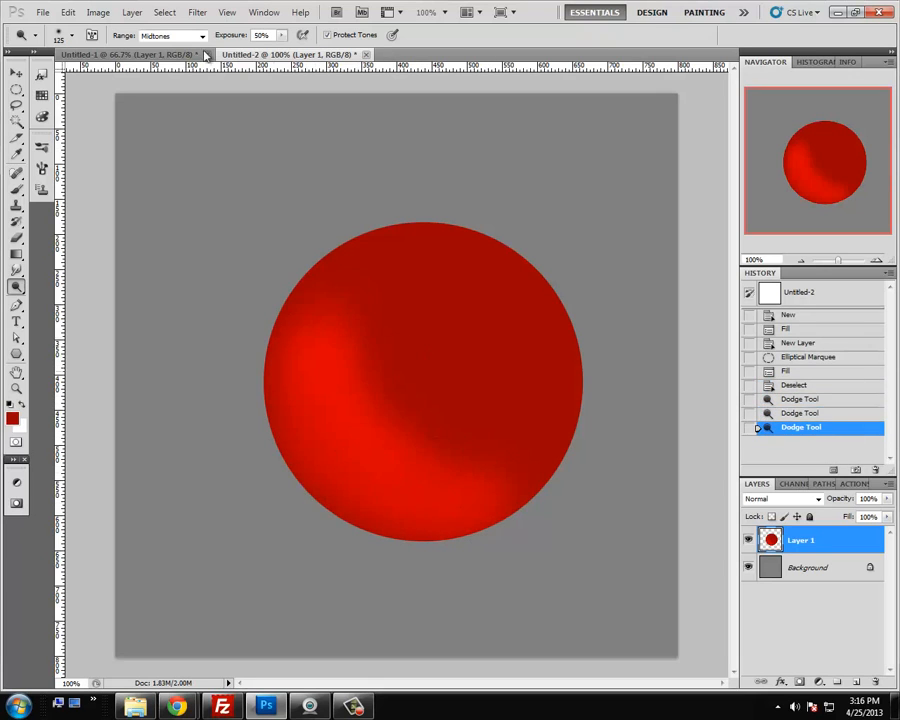
Dodge the circle's lower-left side again, once with the Highlights range and once with the Shadows range
{"action": "left_click", "coordinate": [203, 37]}
{"action": "left_click", "coordinate": [175, 72]}
{"action": "mouse_move", "coordinate": [333, 364]}
{"action": "left_mouse_down"}
{"action": "mouse_move", "coordinate": [325, 421]}
{"action": "mouse_move", "coordinate": [388, 478]}
{"action": "mouse_move", "coordinate": [439, 493]}
{"action": "mouse_move", "coordinate": [330, 433]}
{"action": "mouse_move", "coordinate": [301, 273]}
{"action": "left_mouse_up"}
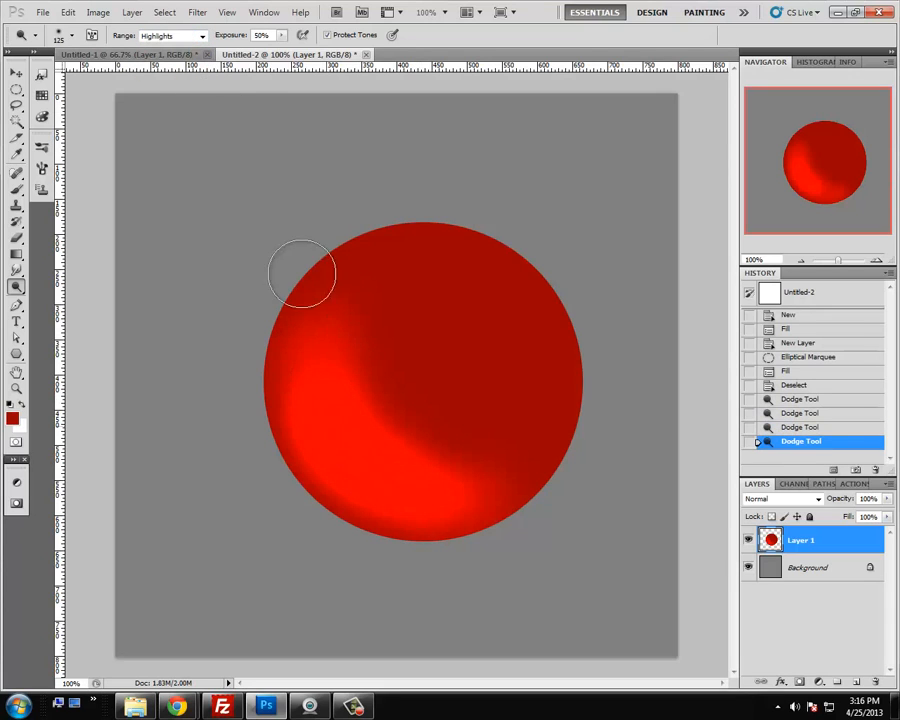
{"action": "left_click", "coordinate": [202, 36]}
{"action": "left_click", "coordinate": [180, 51]}
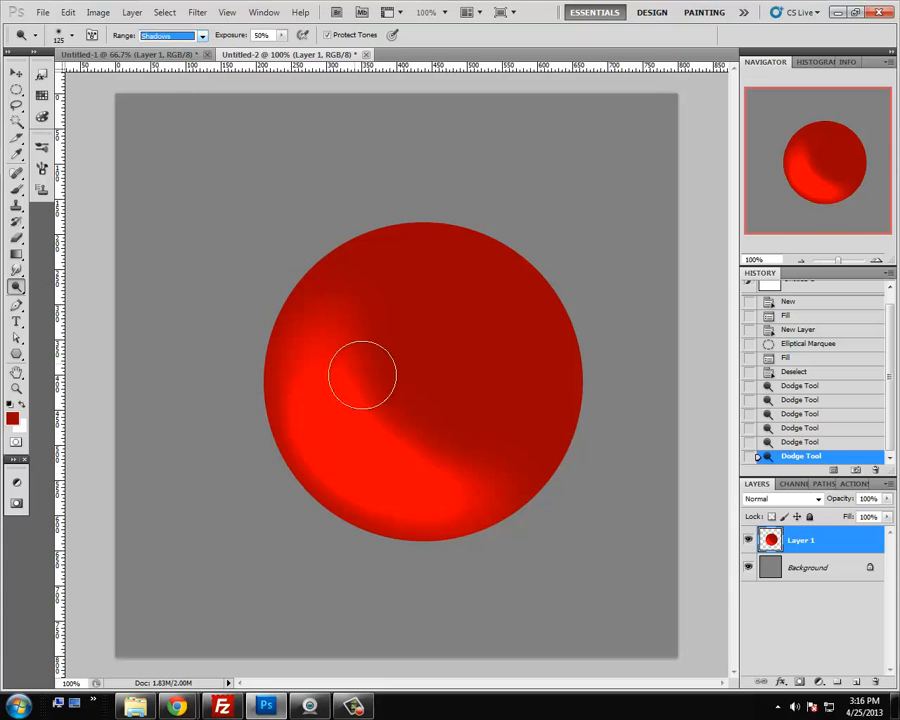
{"action": "mouse_move", "coordinate": [330, 350]}
{"action": "left_mouse_down"}
{"action": "mouse_move", "coordinate": [434, 441]}
{"action": "mouse_move", "coordinate": [409, 433]}
{"action": "mouse_move", "coordinate": [490, 464]}
{"action": "mouse_move", "coordinate": [352, 377]}
{"action": "left_mouse_up"}
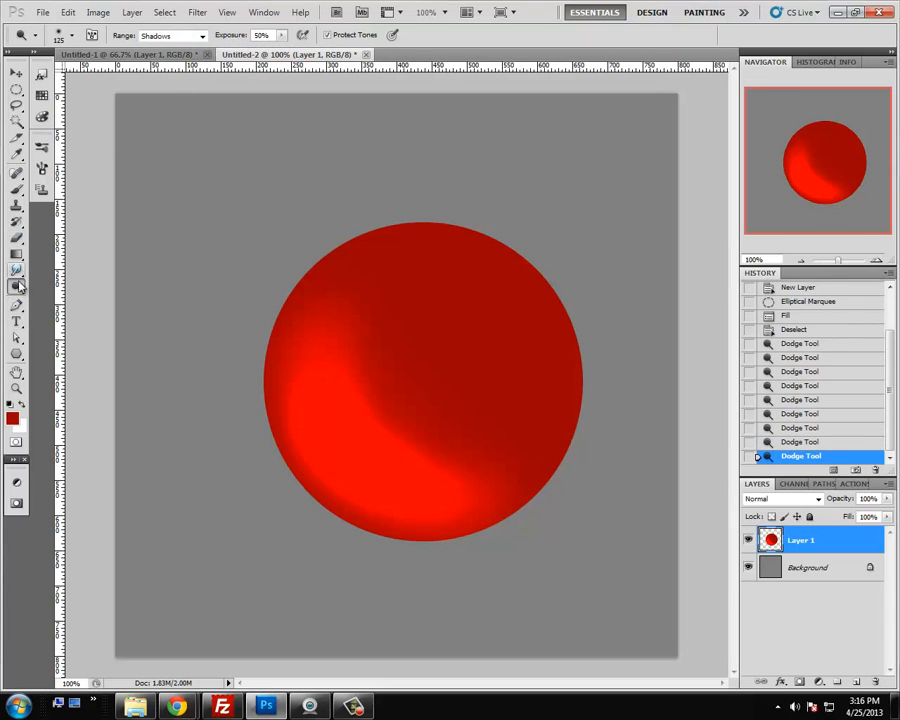
Use the Burn tool on Midtones to darken the circle's upper-right side, enlarging the brush to 175
{"action": "left_click", "coordinate": [17, 289]}
{"action": "left_click", "coordinate": [70, 297]}
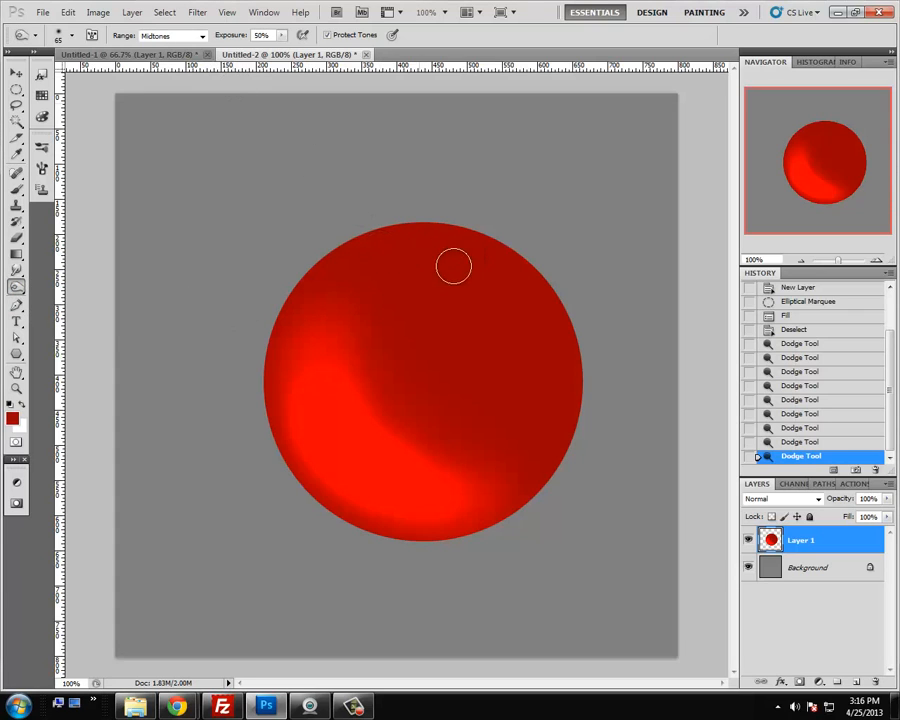
{"action": "mouse_move", "coordinate": [436, 243]}
{"action": "left_mouse_down"}
{"action": "mouse_move", "coordinate": [430, 237]}
{"action": "mouse_move", "coordinate": [488, 263]}
{"action": "left_mouse_up"}
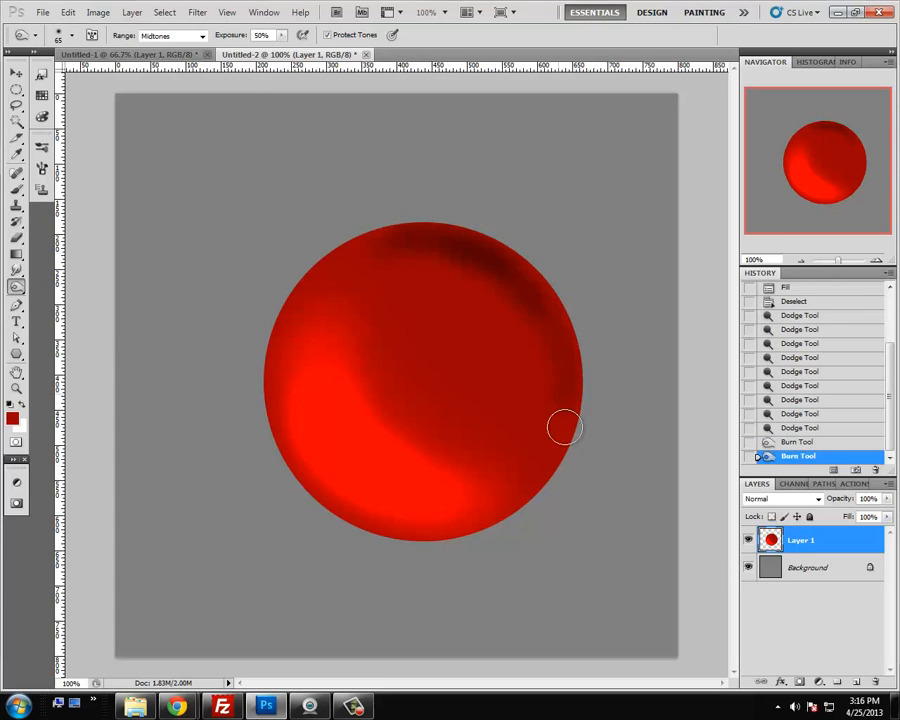
{"action": "left_click_drag", "start_coordinate": [530, 377], "coordinate": [530, 373]}
{"action": "key", "text": "bracketright"}
{"action": "key", "text": "bracketright"}
{"action": "key", "text": "bracketright"}
{"action": "key", "text": "bracketright"}
{"action": "key", "text": "bracketright"}
{"action": "key", "text": "bracketright"}
{"action": "key", "text": "bracketright"}
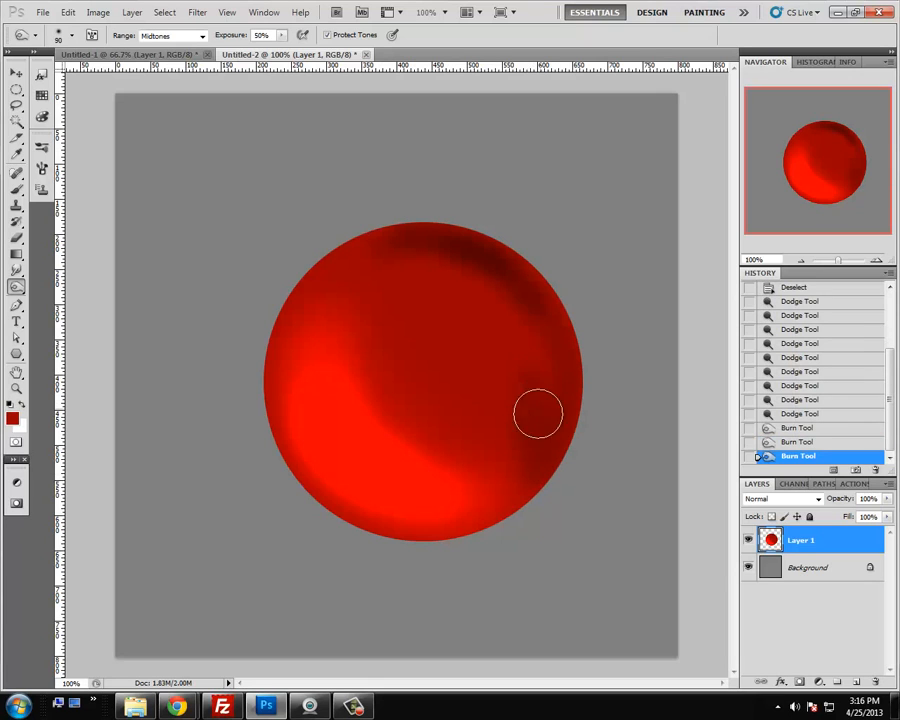
{"action": "mouse_move", "coordinate": [457, 304]}
{"action": "left_mouse_down"}
{"action": "mouse_move", "coordinate": [495, 309]}
{"action": "mouse_move", "coordinate": [448, 263]}
{"action": "mouse_move", "coordinate": [423, 263]}
{"action": "mouse_move", "coordinate": [549, 361]}
{"action": "mouse_move", "coordinate": [454, 265]}
{"action": "left_mouse_up"}
{"action": "mouse_move", "coordinate": [504, 337]}
{"action": "left_mouse_down"}
{"action": "mouse_move", "coordinate": [412, 266]}
{"action": "mouse_move", "coordinate": [541, 393]}
{"action": "left_mouse_up"}
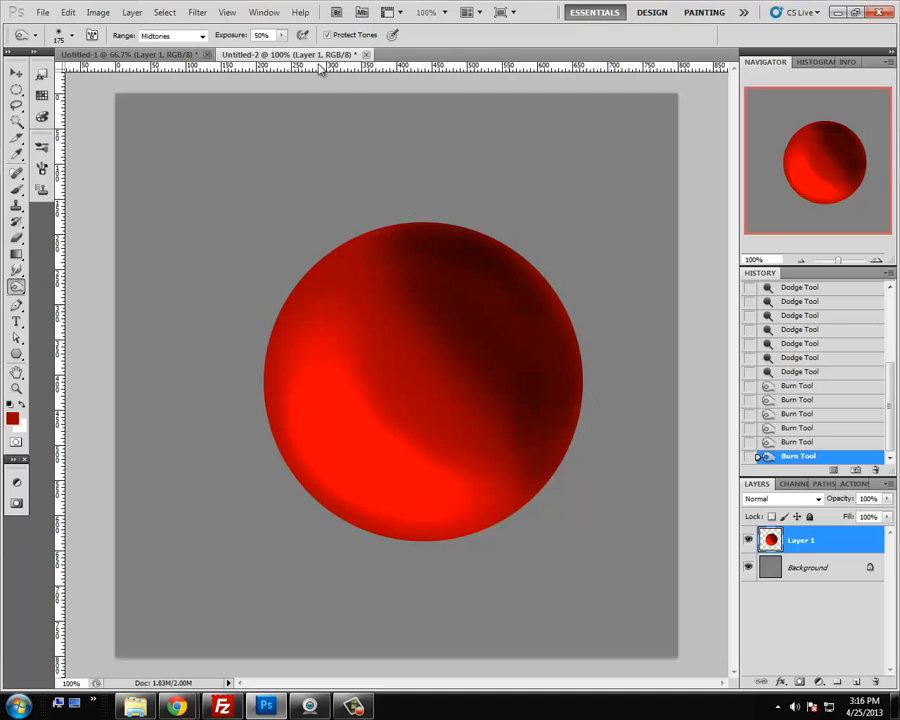
Burn the circle's upper-right side with the Shadows range, toggling Layer 1's visibility to check the shading
{"action": "left_click", "coordinate": [202, 36]}
{"action": "left_click", "coordinate": [160, 44]}
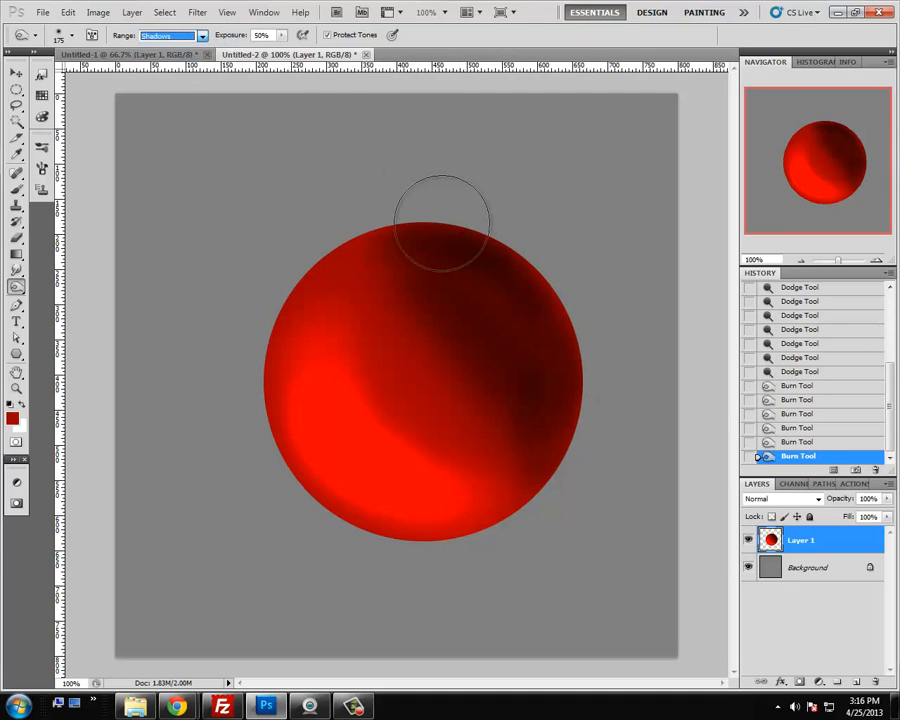
{"action": "mouse_move", "coordinate": [442, 221]}
{"action": "left_mouse_down"}
{"action": "mouse_move", "coordinate": [544, 315]}
{"action": "mouse_move", "coordinate": [465, 283]}
{"action": "mouse_move", "coordinate": [545, 377]}
{"action": "mouse_move", "coordinate": [459, 253]}
{"action": "mouse_move", "coordinate": [552, 337]}
{"action": "mouse_move", "coordinate": [548, 425]}
{"action": "mouse_move", "coordinate": [518, 465]}
{"action": "mouse_move", "coordinate": [541, 454]}
{"action": "mouse_move", "coordinate": [533, 380]}
{"action": "left_mouse_up"}
{"action": "mouse_move", "coordinate": [422, 276]}
{"action": "left_mouse_down"}
{"action": "mouse_move", "coordinate": [458, 309]}
{"action": "mouse_move", "coordinate": [407, 258]}
{"action": "mouse_move", "coordinate": [392, 260]}
{"action": "mouse_move", "coordinate": [535, 331]}
{"action": "mouse_move", "coordinate": [482, 282]}
{"action": "mouse_move", "coordinate": [510, 392]}
{"action": "left_mouse_up"}
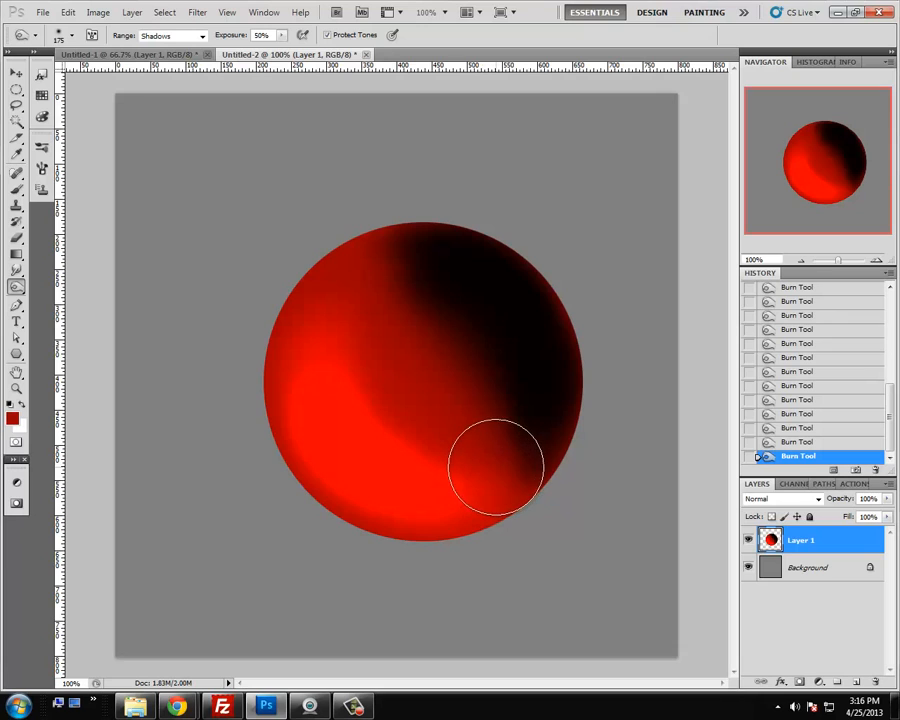
{"action": "left_click", "coordinate": [749, 541]}
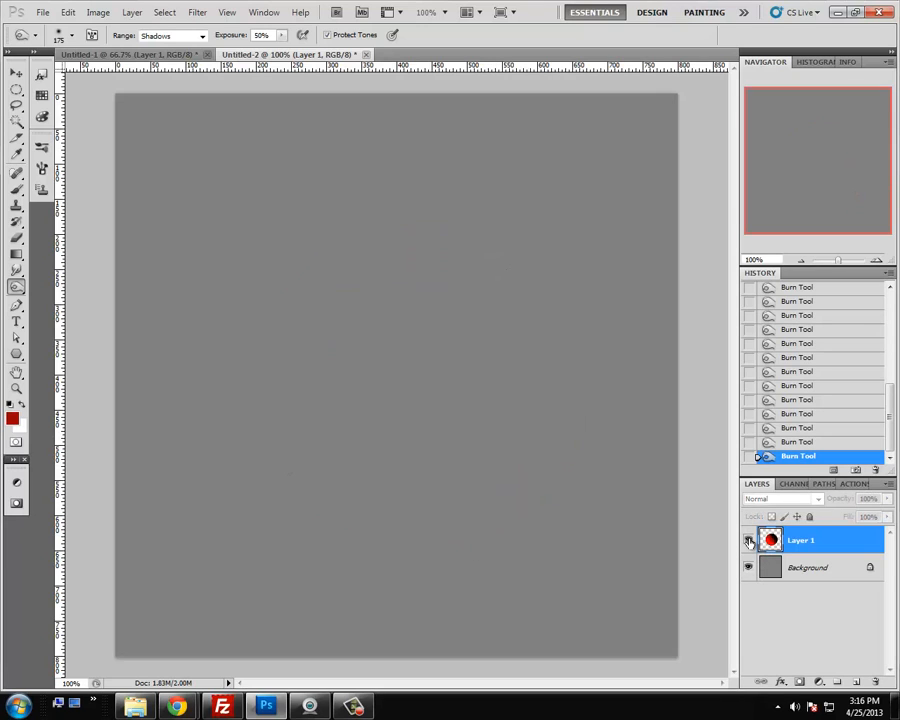
{"action": "left_click", "coordinate": [749, 541]}
{"action": "left_click", "coordinate": [749, 541]}
{"action": "left_click", "coordinate": [749, 541]}
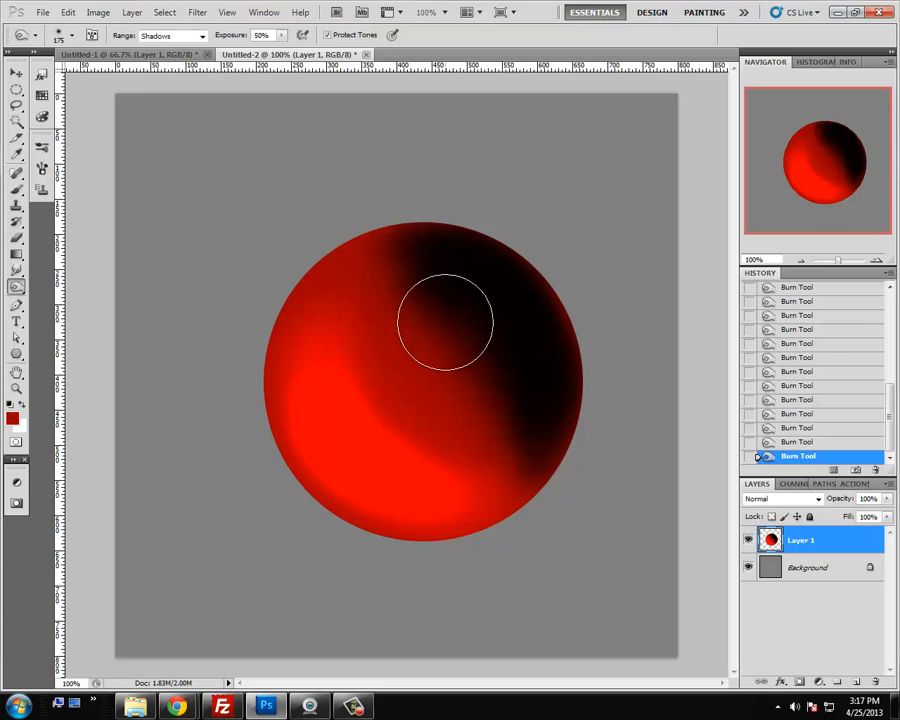
{"action": "mouse_move", "coordinate": [445, 322]}
{"action": "left_mouse_down"}
{"action": "mouse_move", "coordinate": [491, 317]}
{"action": "mouse_move", "coordinate": [525, 337]}
{"action": "mouse_move", "coordinate": [435, 280]}
{"action": "mouse_move", "coordinate": [506, 402]}
{"action": "left_mouse_up"}
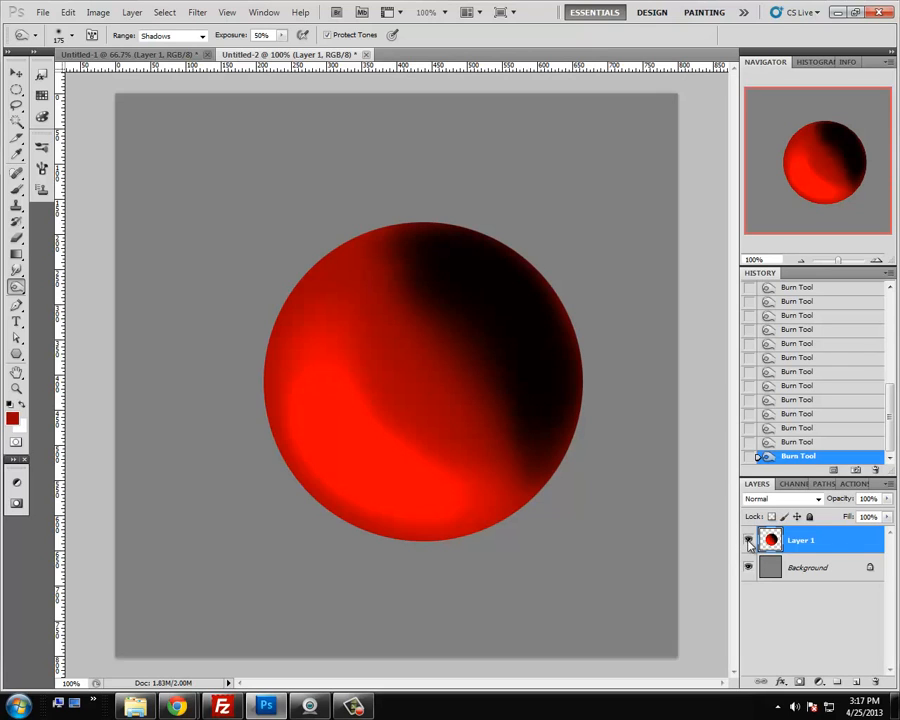
Load Layer 1's circle as a selection, refill it with solid dark red, and deselect
{"action": "left_click", "coordinate": [778, 546], "text": "ctrl"}
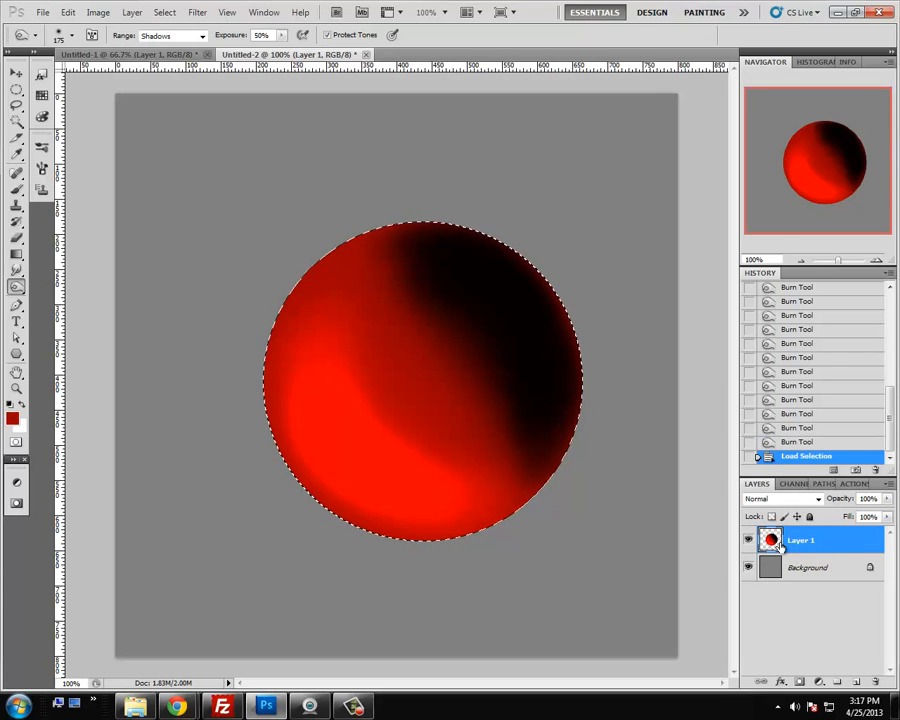
{"action": "key", "text": "alt+BackSpace"}
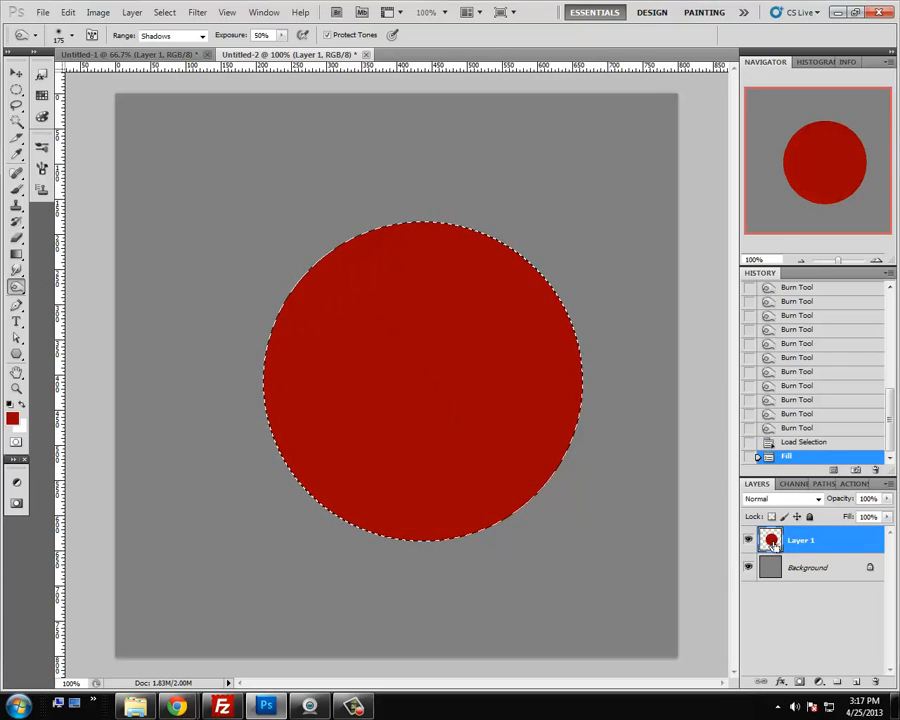
{"action": "key", "text": "ctrl+d"}
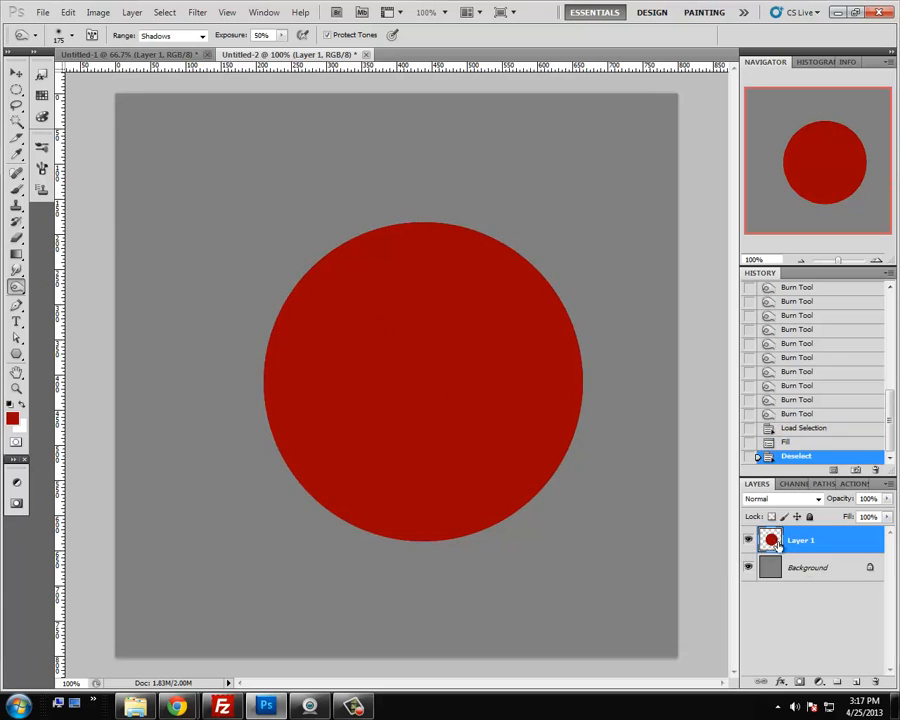
Add a new layer above the circle, mask it to the circle's shape, and target the layer's pixels
{"action": "left_click", "coordinate": [855, 683]}
{"action": "left_click", "coordinate": [771, 568], "text": "ctrl"}
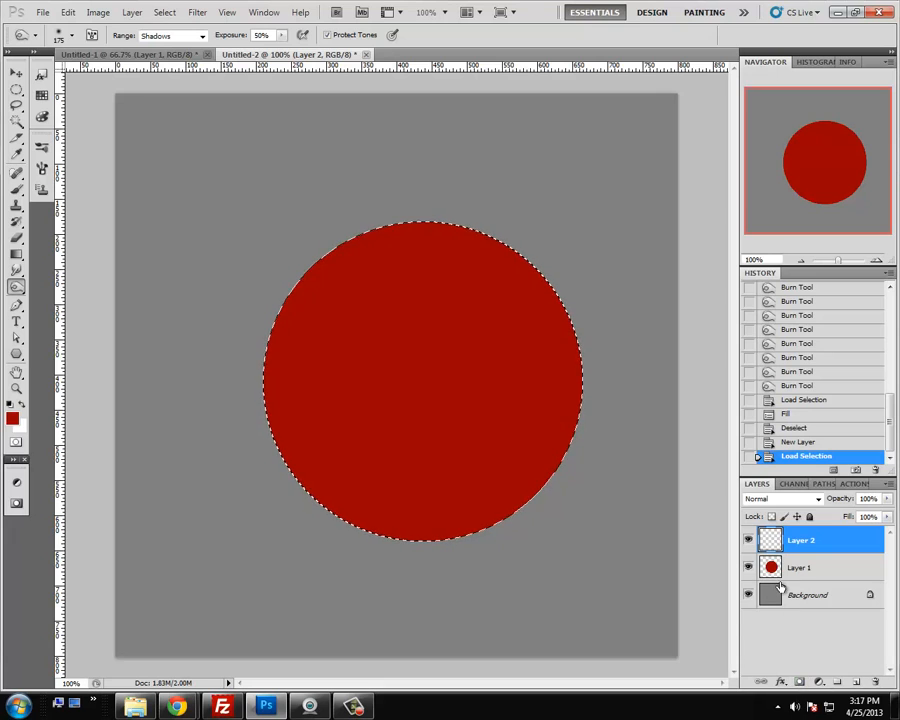
{"action": "left_click", "coordinate": [799, 683]}
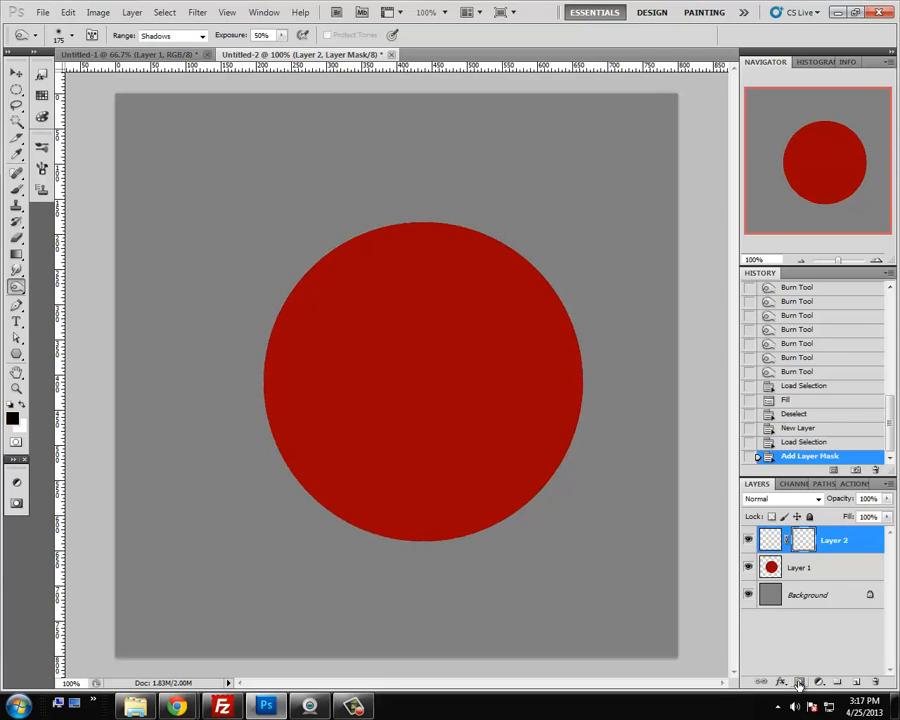
{"action": "left_click", "coordinate": [770, 540]}
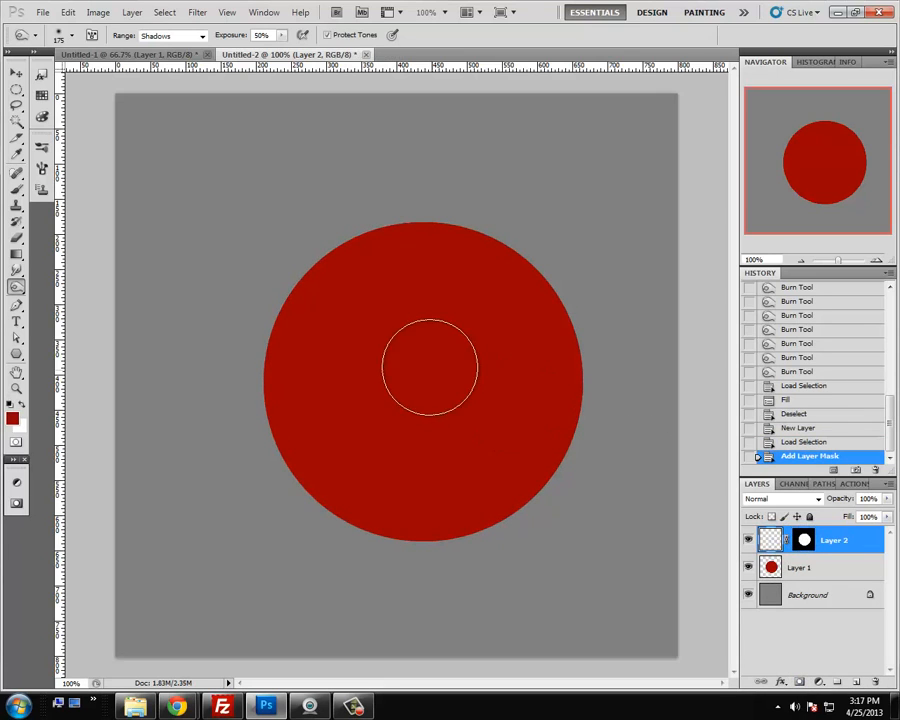
Paint a test stroke in blue with a 70 px brush across the circle's upper-right edge on Layer 2
{"action": "left_click", "coordinate": [41, 96]}
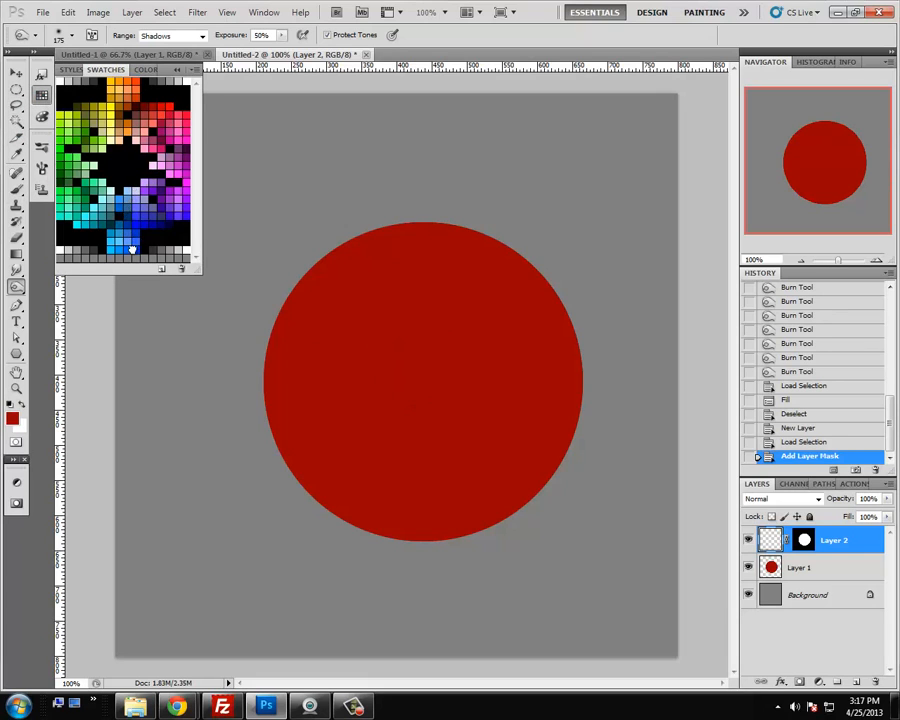
{"action": "left_click", "coordinate": [178, 70]}
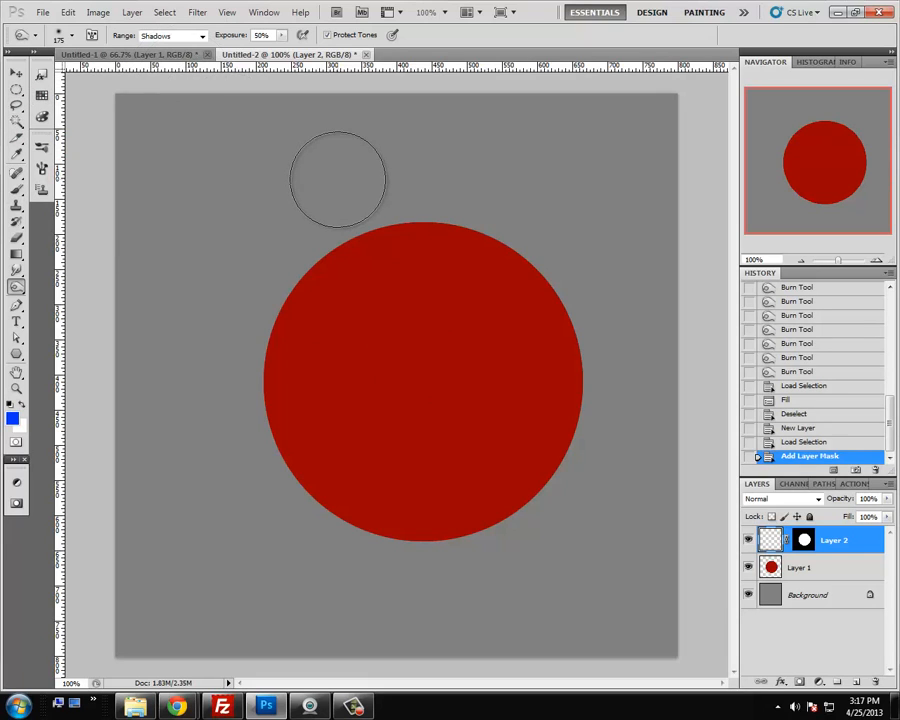
{"action": "key", "text": "bracketleft"}
{"action": "key", "text": "bracketleft"}
{"action": "key", "text": "bracketleft"}
{"action": "key", "text": "bracketleft"}
{"action": "key", "text": "bracketleft"}
{"action": "key", "text": "bracketleft"}
{"action": "mouse_move", "coordinate": [546, 203]}
{"action": "left_mouse_down"}
{"action": "mouse_move", "coordinate": [528, 231]}
{"action": "mouse_move", "coordinate": [568, 293]}
{"action": "left_mouse_up"}
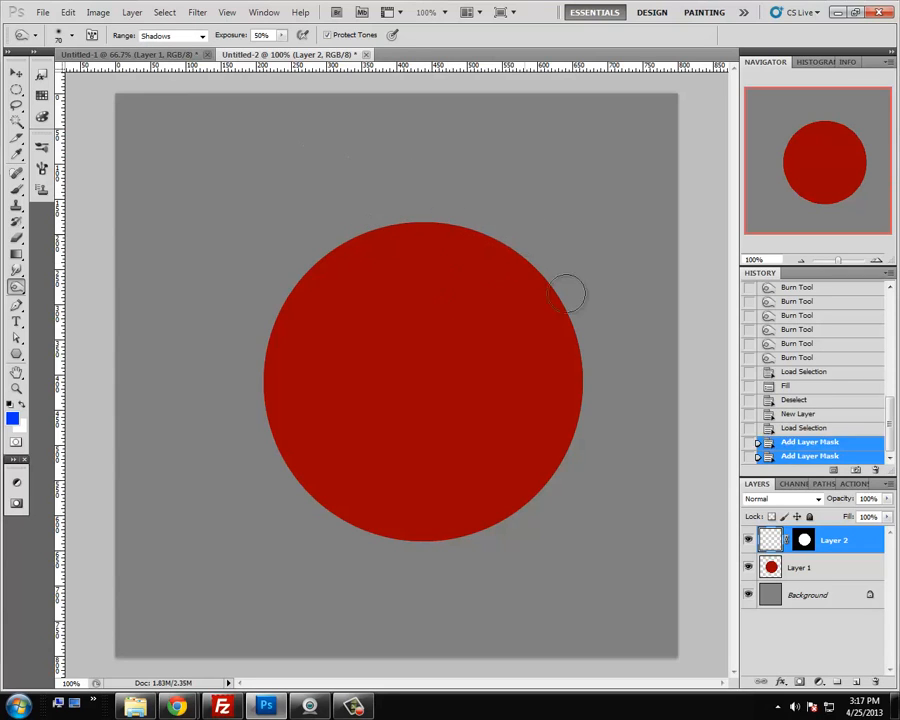
{"action": "left_click", "coordinate": [17, 188]}
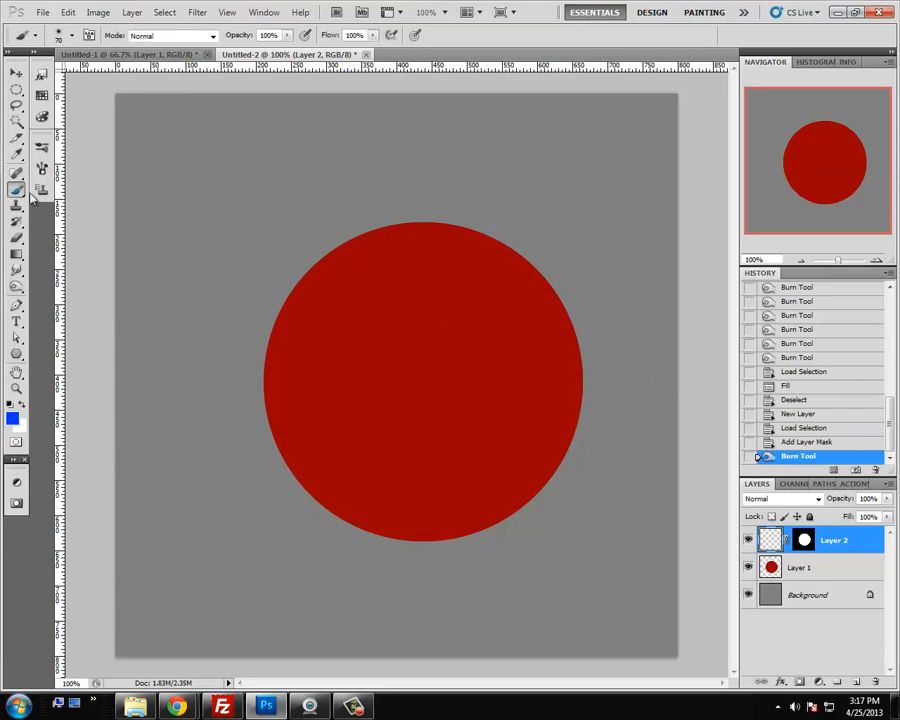
{"action": "mouse_move", "coordinate": [482, 321]}
{"action": "left_mouse_down"}
{"action": "mouse_move", "coordinate": [571, 219]}
{"action": "mouse_move", "coordinate": [542, 301]}
{"action": "left_mouse_up"}
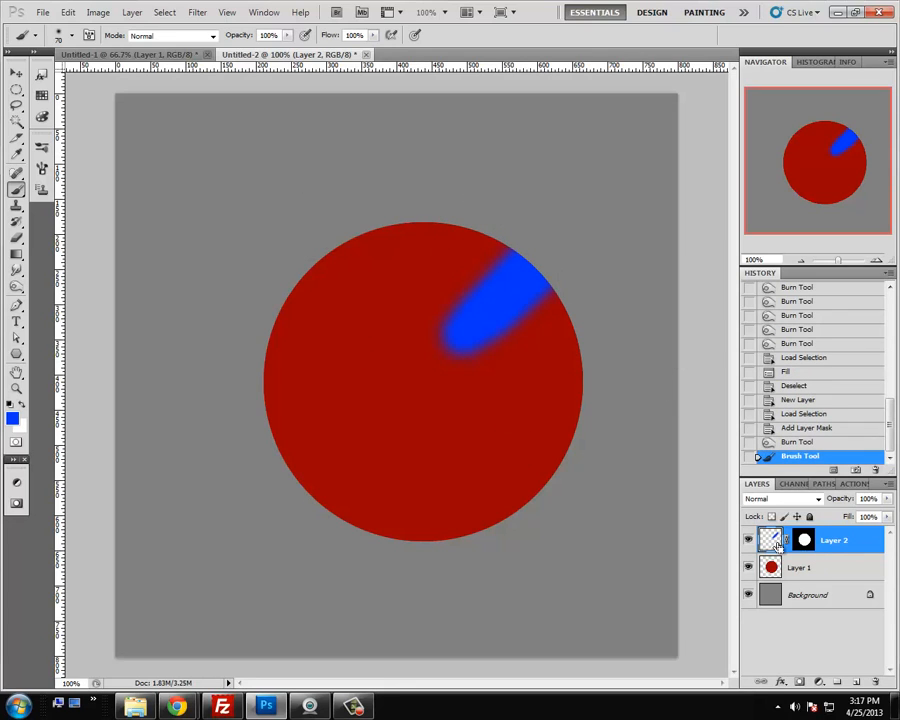
Try filling Layer 2 with white and selecting the canvas, and revert the history to before the blue brush stroke
{"action": "key", "text": "ctrl+BackSpace"}
{"action": "key", "text": "ctrl+a"}
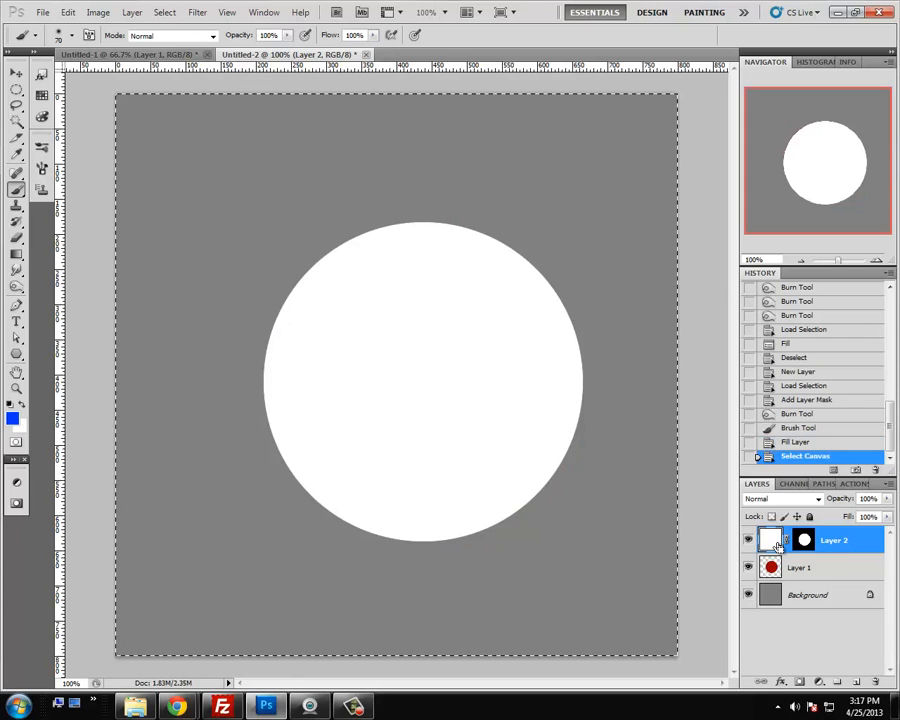
{"action": "left_click", "coordinate": [798, 427]}
{"action": "left_click", "coordinate": [809, 415]}
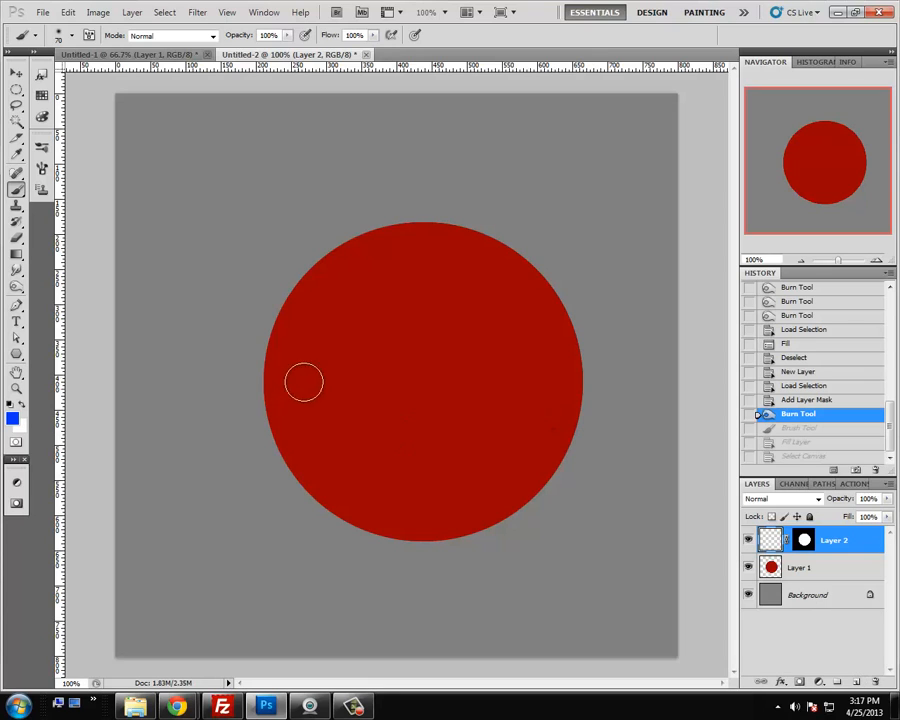
Set the foreground colour to medium gray and fill Layer 2 with it
{"action": "left_click", "coordinate": [41, 94]}
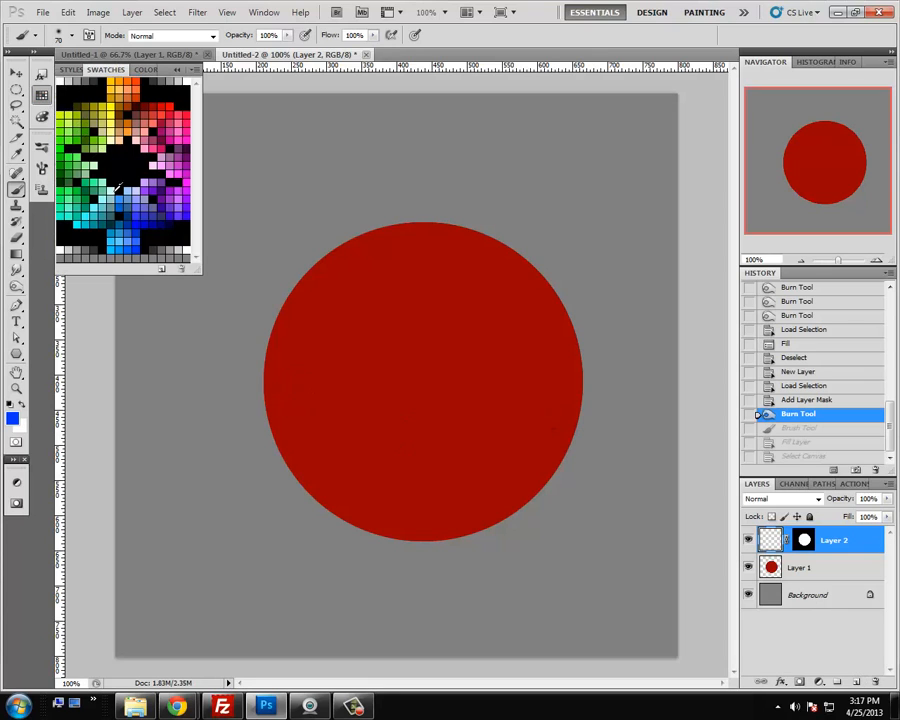
{"action": "left_click", "coordinate": [180, 72]}
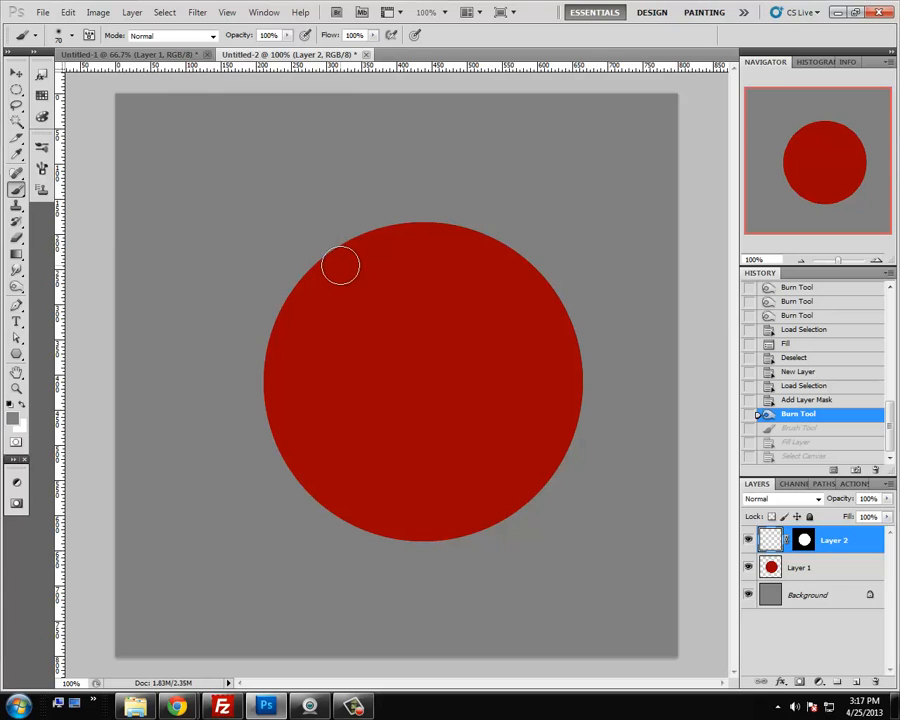
{"action": "key", "text": "alt+BackSpace"}
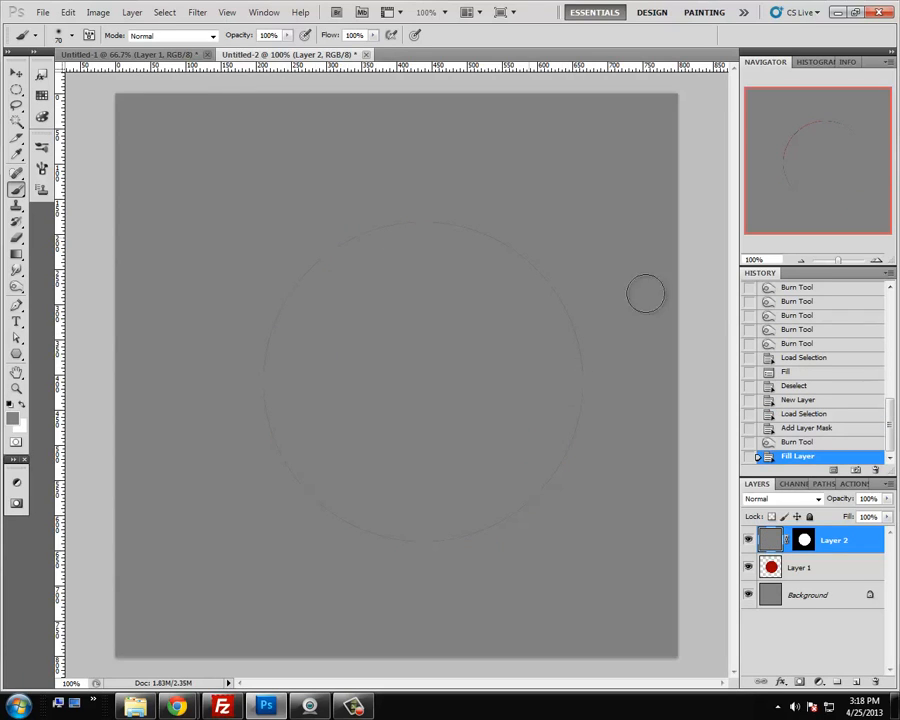
Set Layer 2's blend mode to Overlay and toggle the layer's visibility to compare the result
{"action": "left_click", "coordinate": [780, 498]}
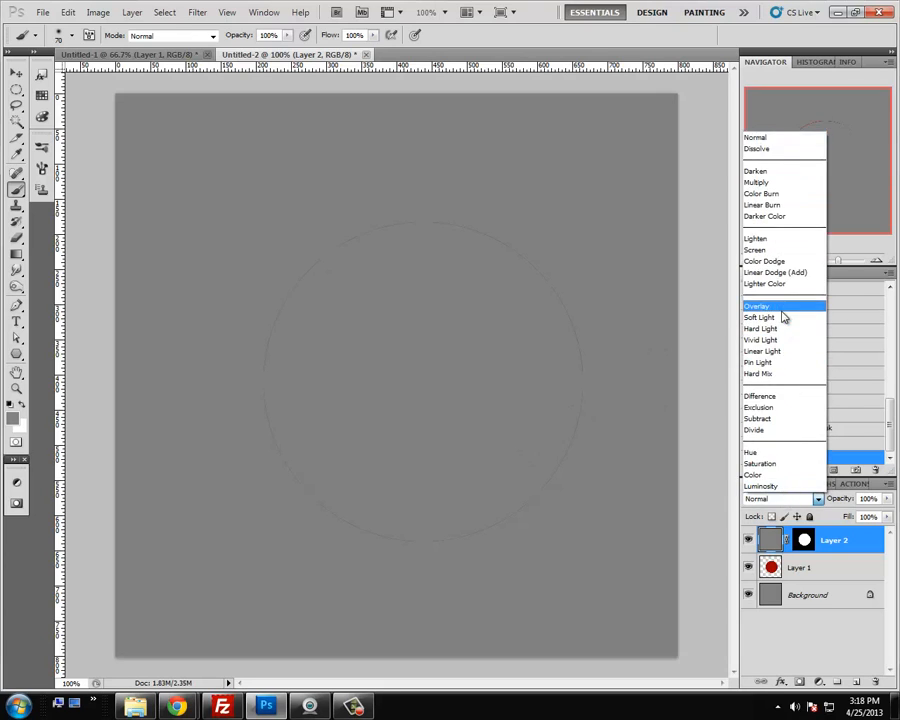
{"action": "left_click", "coordinate": [760, 307]}
{"action": "left_click", "coordinate": [751, 542]}
{"action": "left_click", "coordinate": [751, 542]}
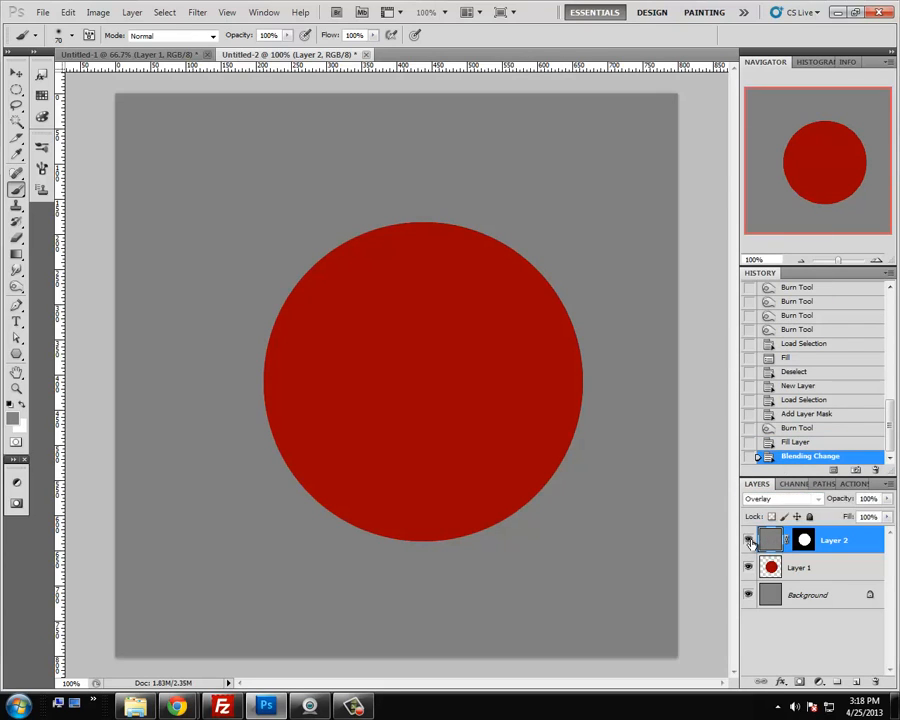
{"action": "left_click", "coordinate": [751, 542]}
{"action": "left_click", "coordinate": [751, 542]}
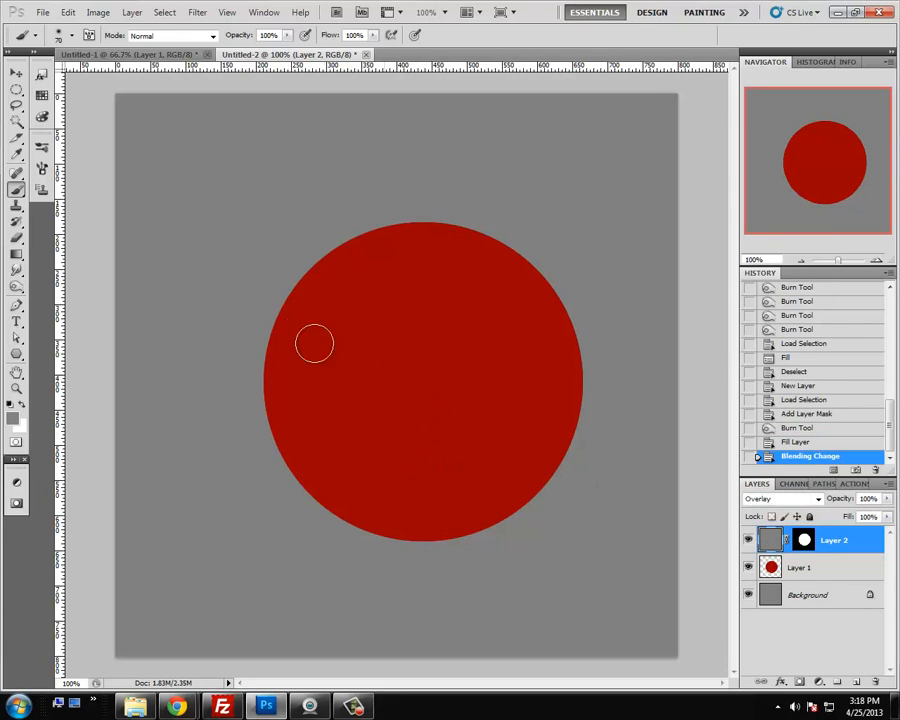
Set the foreground colour to white and enlarge the Soft Round Pressure Opacity brush to 150 px
{"action": "left_click", "coordinate": [41, 95]}
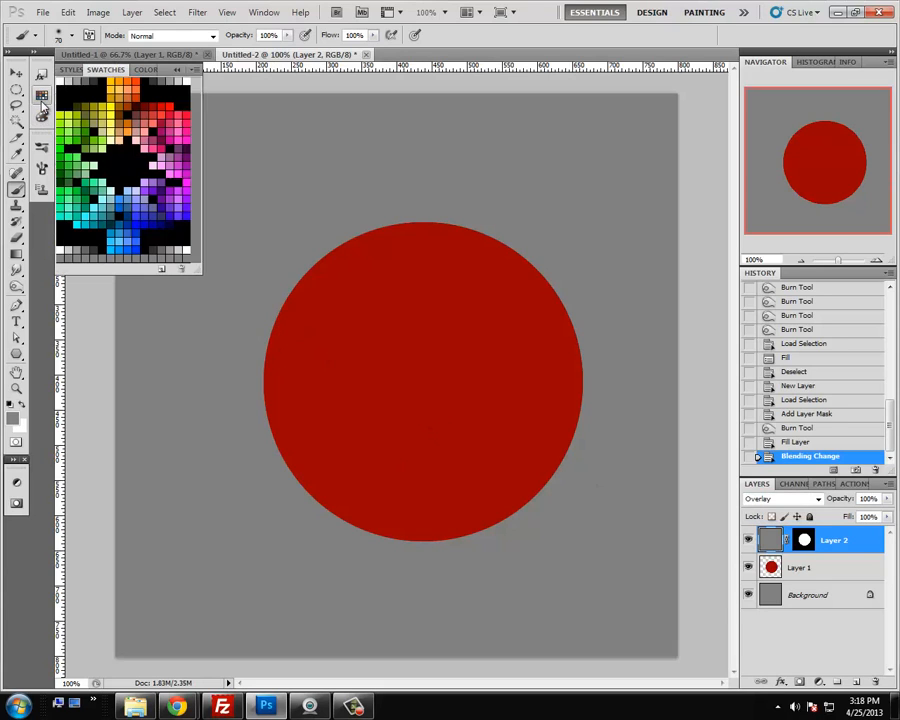
{"action": "left_click", "coordinate": [177, 72]}
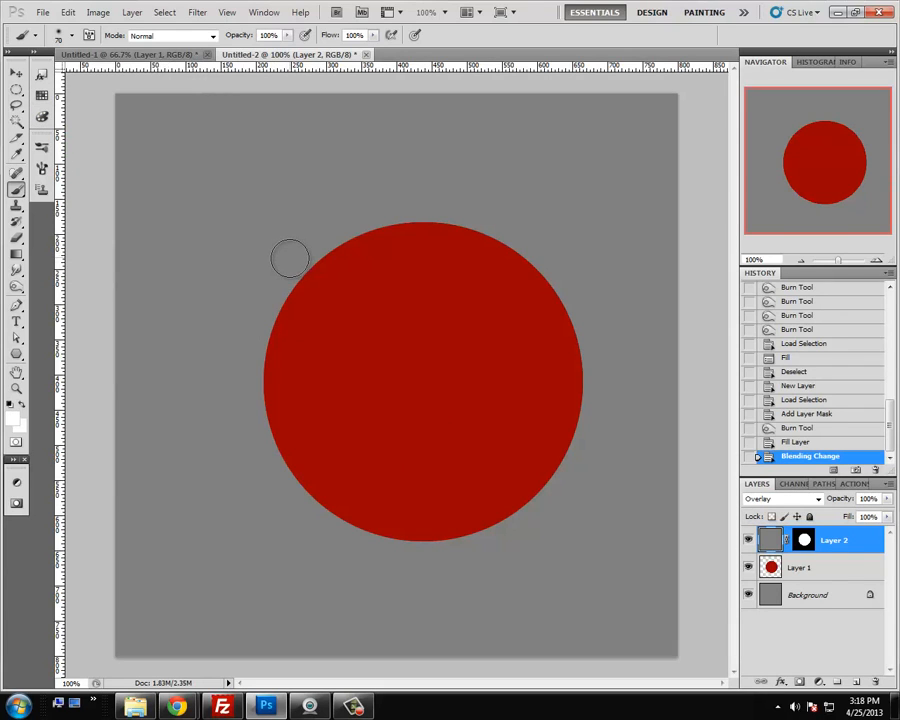
{"action": "left_click", "coordinate": [207, 277]}
{"action": "key", "text": "bracketright"}
{"action": "key", "text": "bracketright"}
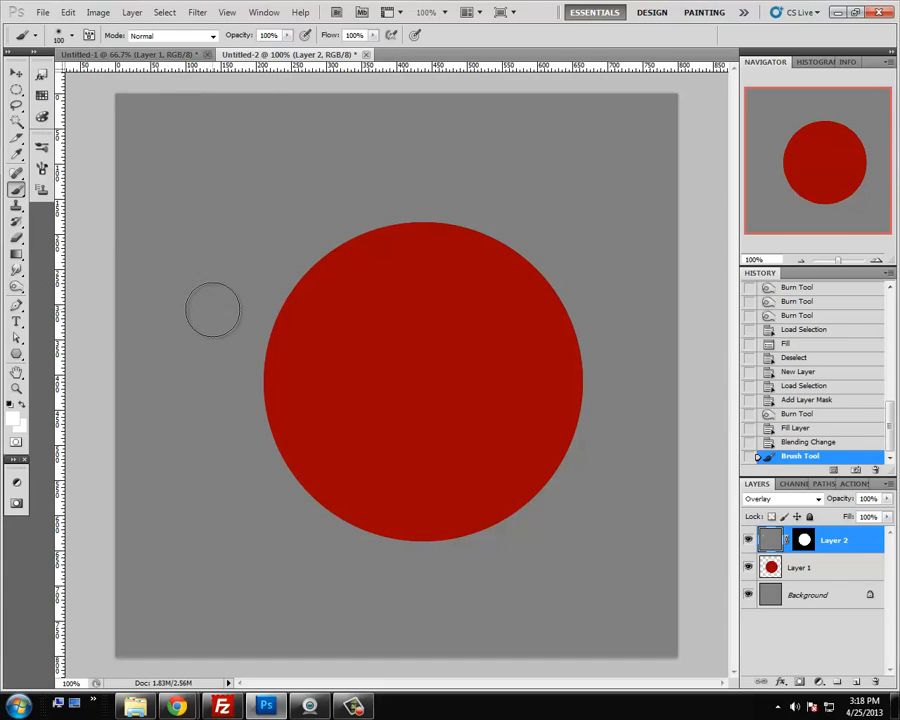
{"action": "key", "text": "bracketright"}
{"action": "key", "text": "bracketright"}
{"action": "left_click", "coordinate": [57, 30]}
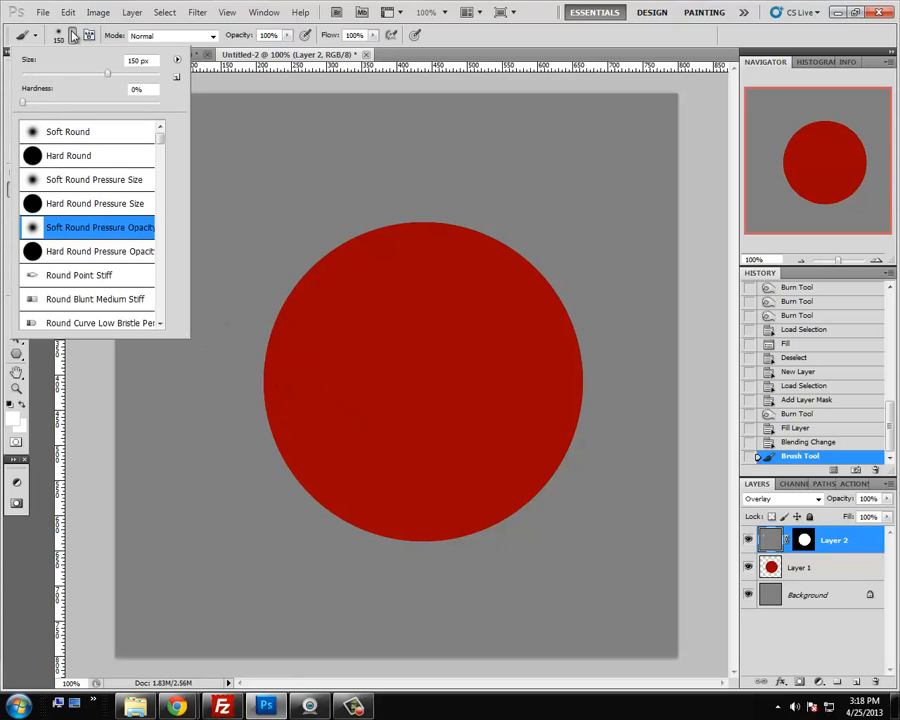
{"action": "left_click", "coordinate": [251, 201]}
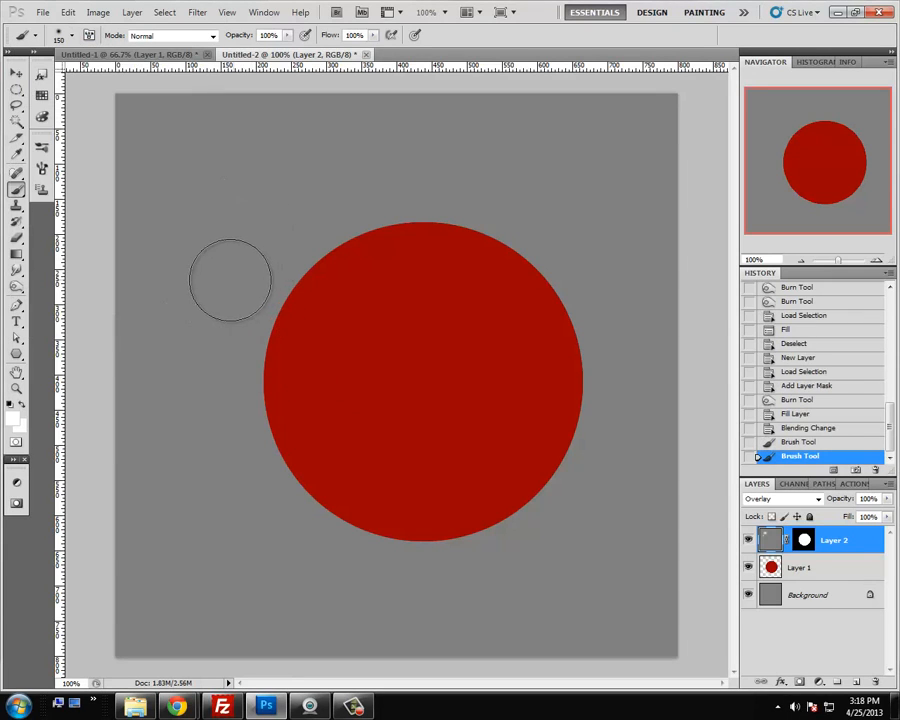
Try painting a white highlight along the circle's lower-left side at 100% brush opacity, and undo the strokes
{"action": "mouse_move", "coordinate": [305, 386]}
{"action": "left_mouse_down"}
{"action": "mouse_move", "coordinate": [326, 468]}
{"action": "mouse_move", "coordinate": [314, 431]}
{"action": "mouse_move", "coordinate": [350, 479]}
{"action": "mouse_move", "coordinate": [330, 449]}
{"action": "mouse_move", "coordinate": [392, 492]}
{"action": "mouse_move", "coordinate": [381, 489]}
{"action": "mouse_move", "coordinate": [465, 513]}
{"action": "mouse_move", "coordinate": [465, 502]}
{"action": "mouse_move", "coordinate": [340, 470]}
{"action": "left_mouse_up"}
{"action": "mouse_move", "coordinate": [313, 421]}
{"action": "left_mouse_down"}
{"action": "mouse_move", "coordinate": [299, 345]}
{"action": "mouse_move", "coordinate": [306, 382]}
{"action": "mouse_move", "coordinate": [388, 464]}
{"action": "left_mouse_up"}
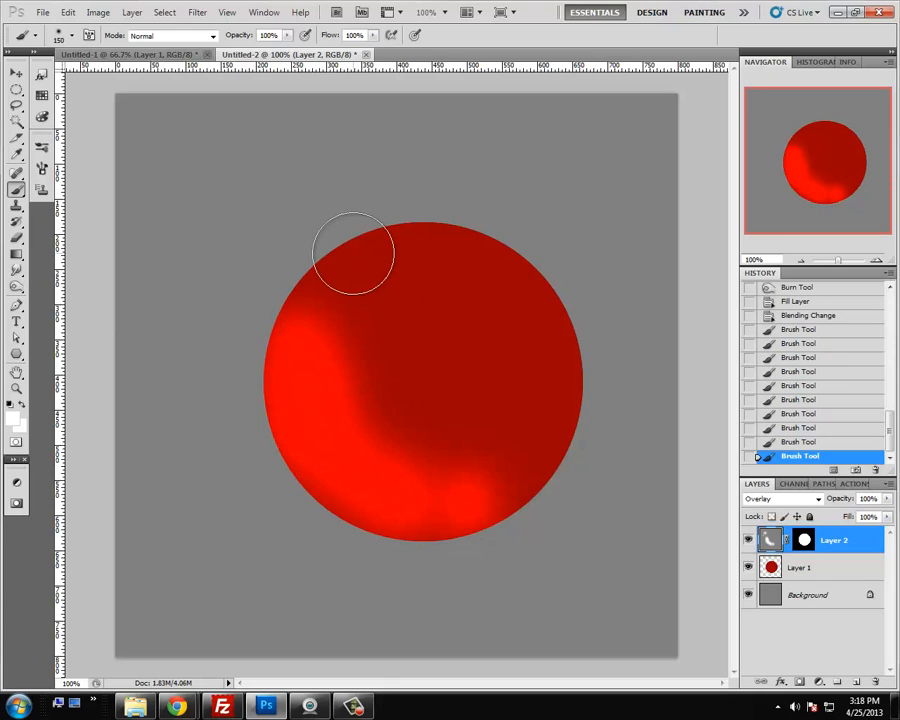
{"action": "key", "text": "ctrl+alt+z"}
{"action": "key", "text": "ctrl+alt+z"}
{"action": "key", "text": "ctrl+alt+z"}
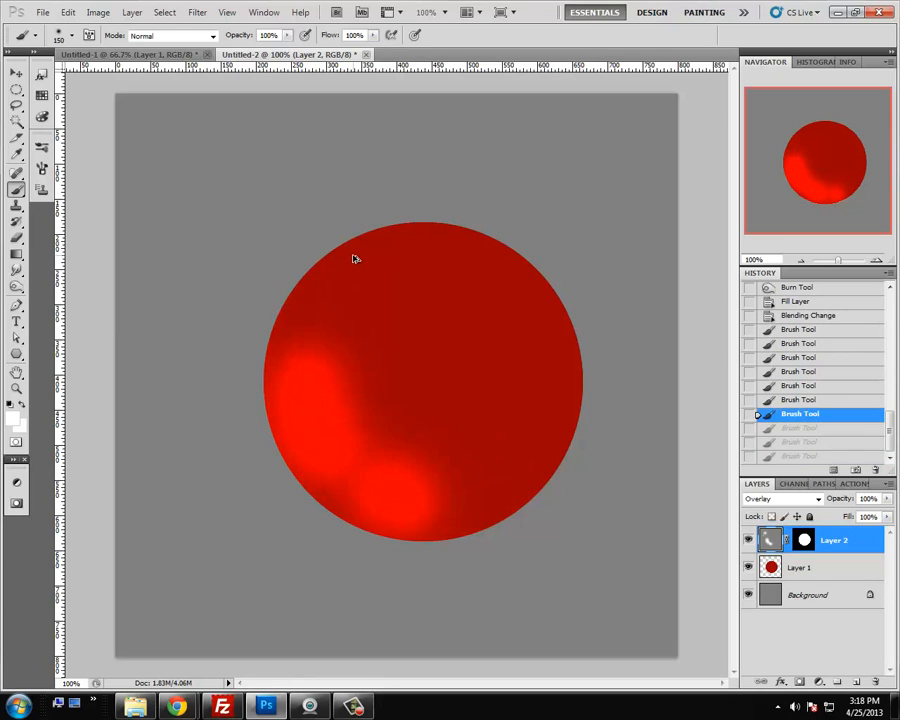
{"action": "key", "text": "ctrl+alt+z"}
{"action": "key", "text": "ctrl+alt+z"}
{"action": "key", "text": "ctrl+alt+z"}
{"action": "key", "text": "ctrl+alt+z"}
{"action": "key", "text": "ctrl+alt+z"}
{"action": "key", "text": "ctrl+alt+z"}
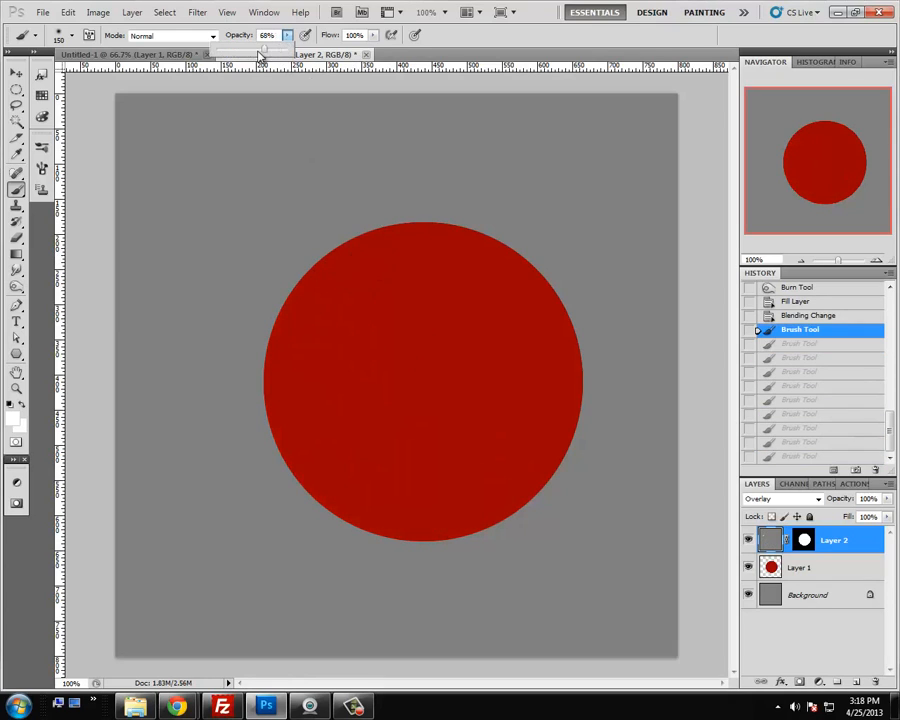
Paint a soft white highlight along the circle's left and lower edge on Layer 2 with the brush opacity at 46%
{"action": "mouse_move", "coordinate": [305, 335]}
{"action": "left_mouse_down"}
{"action": "mouse_move", "coordinate": [285, 427]}
{"action": "mouse_move", "coordinate": [267, 335]}
{"action": "left_mouse_up"}
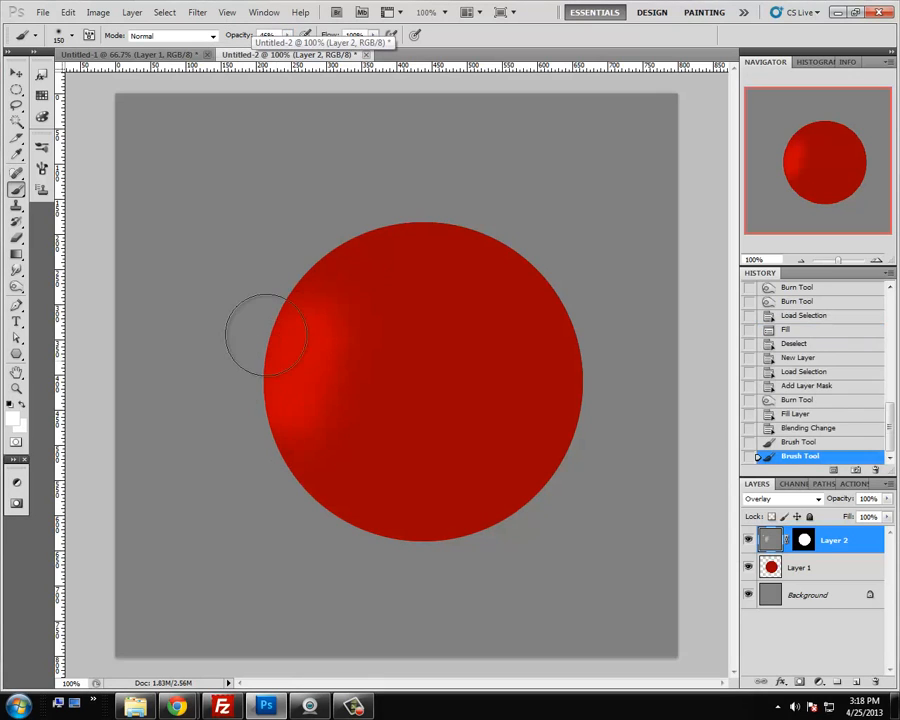
{"action": "mouse_move", "coordinate": [311, 523]}
{"action": "left_mouse_down"}
{"action": "mouse_move", "coordinate": [402, 530]}
{"action": "mouse_move", "coordinate": [463, 548]}
{"action": "mouse_move", "coordinate": [313, 432]}
{"action": "mouse_move", "coordinate": [470, 528]}
{"action": "mouse_move", "coordinate": [502, 533]}
{"action": "left_mouse_up"}
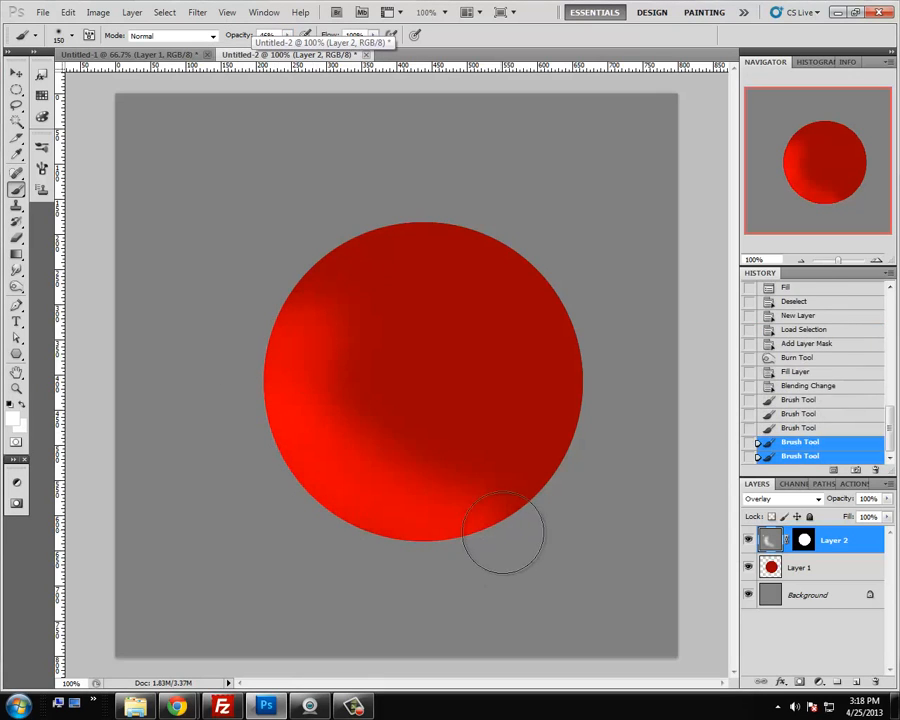
{"action": "mouse_move", "coordinate": [322, 443]}
{"action": "left_mouse_down"}
{"action": "mouse_move", "coordinate": [320, 494]}
{"action": "mouse_move", "coordinate": [273, 405]}
{"action": "mouse_move", "coordinate": [326, 522]}
{"action": "mouse_move", "coordinate": [252, 431]}
{"action": "mouse_move", "coordinate": [328, 520]}
{"action": "mouse_move", "coordinate": [292, 367]}
{"action": "mouse_move", "coordinate": [500, 511]}
{"action": "left_mouse_up"}
{"action": "mouse_move", "coordinate": [500, 511]}
{"action": "left_mouse_down"}
{"action": "mouse_move", "coordinate": [370, 499]}
{"action": "mouse_move", "coordinate": [297, 471]}
{"action": "mouse_move", "coordinate": [263, 372]}
{"action": "left_mouse_up"}
{"action": "mouse_move", "coordinate": [263, 372]}
{"action": "left_mouse_down"}
{"action": "mouse_move", "coordinate": [288, 452]}
{"action": "mouse_move", "coordinate": [310, 485]}
{"action": "mouse_move", "coordinate": [270, 422]}
{"action": "mouse_move", "coordinate": [326, 538]}
{"action": "mouse_move", "coordinate": [268, 443]}
{"action": "mouse_move", "coordinate": [321, 518]}
{"action": "left_mouse_up"}
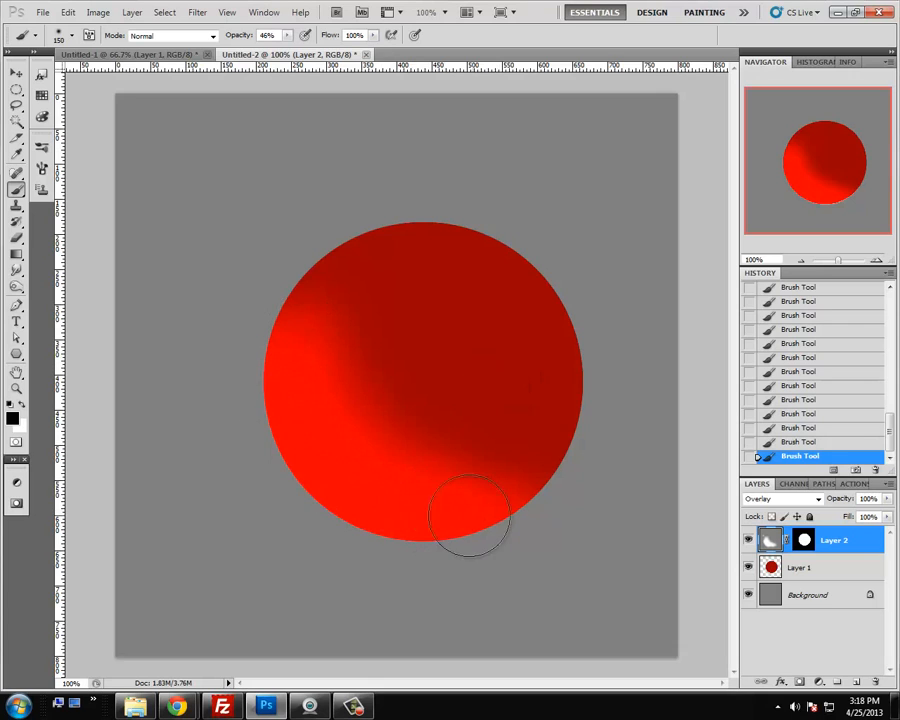
Toggle Layer 2's visibility to compare the highlight, and set the layer's opacity to 61%
{"action": "left_click", "coordinate": [750, 540]}
{"action": "left_click", "coordinate": [752, 541]}
{"action": "double_click", "coordinate": [752, 541]}
{"action": "left_click", "coordinate": [885, 501]}
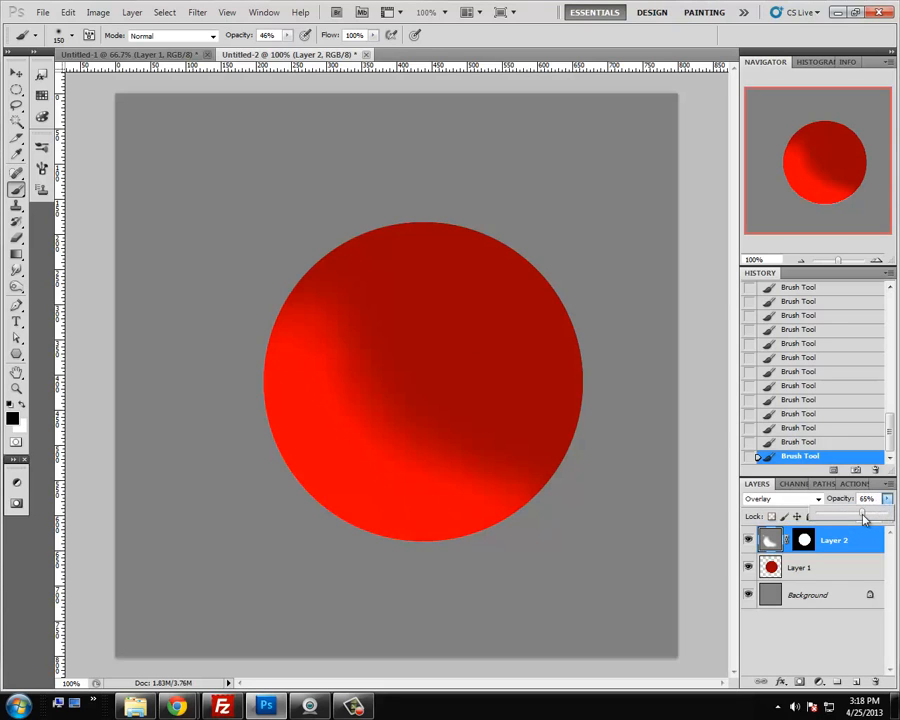
{"action": "left_click_drag", "start_coordinate": [865, 518], "coordinate": [850, 519]}
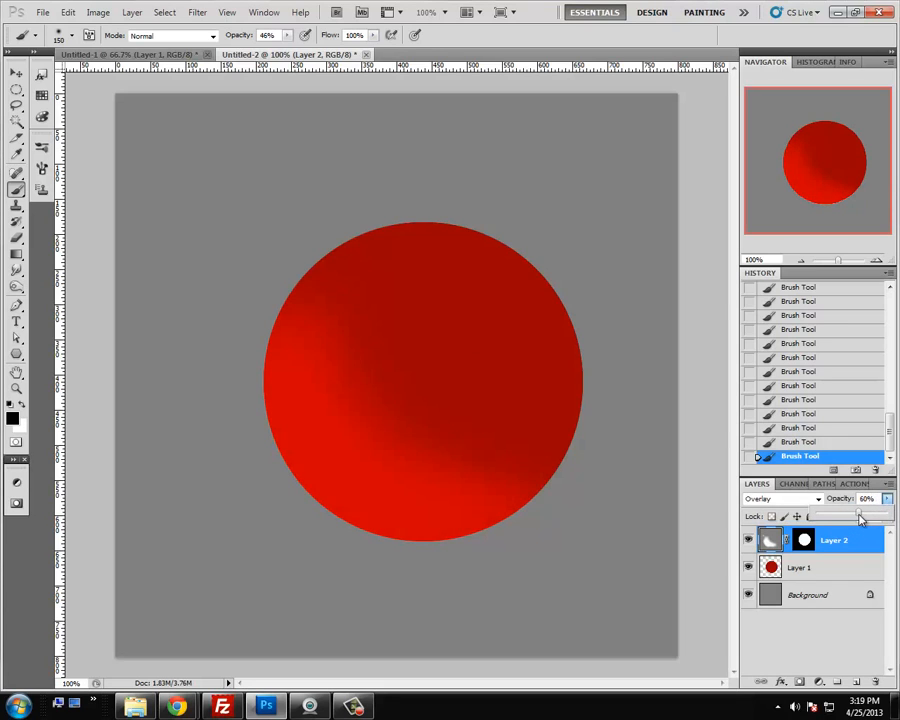
Load Layer 2's mask as a selection and add a new layer above it masked to the circle
{"action": "left_click", "coordinate": [806, 543], "text": "ctrl"}
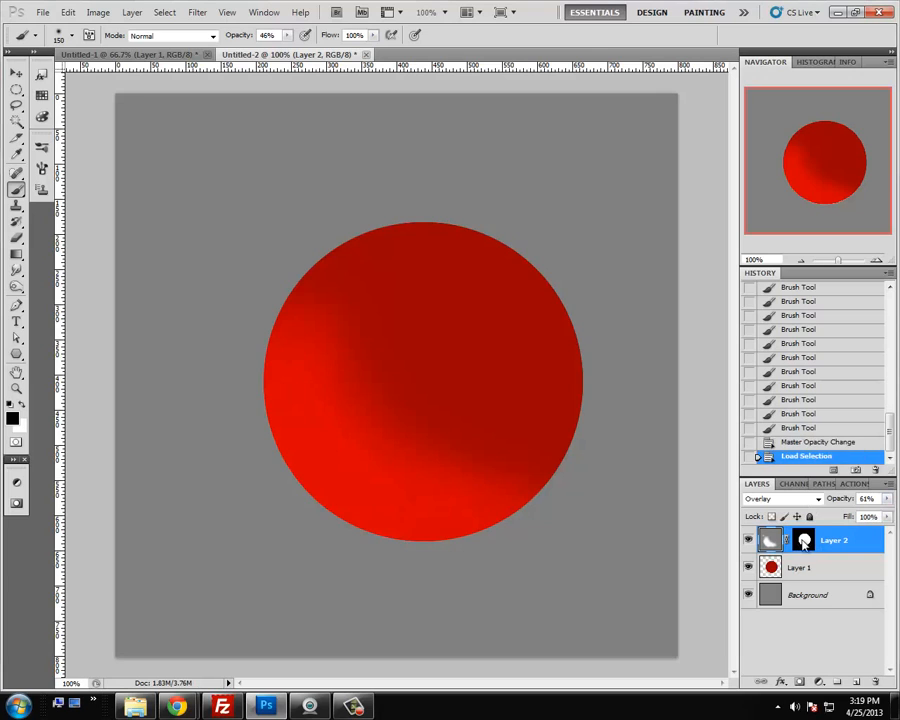
{"action": "left_click", "coordinate": [856, 686]}
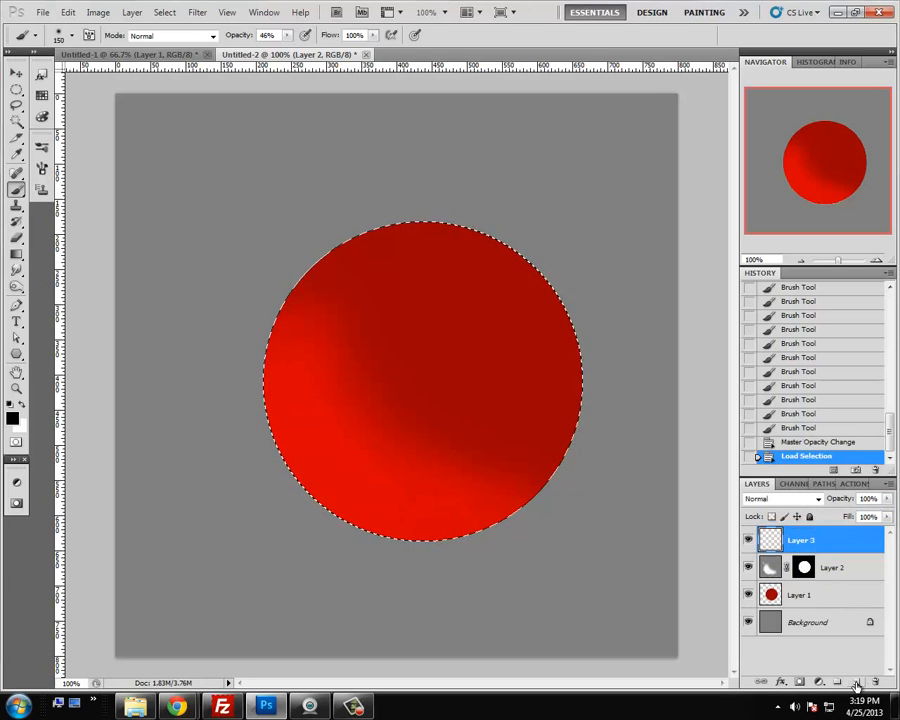
{"action": "left_click", "coordinate": [798, 683]}
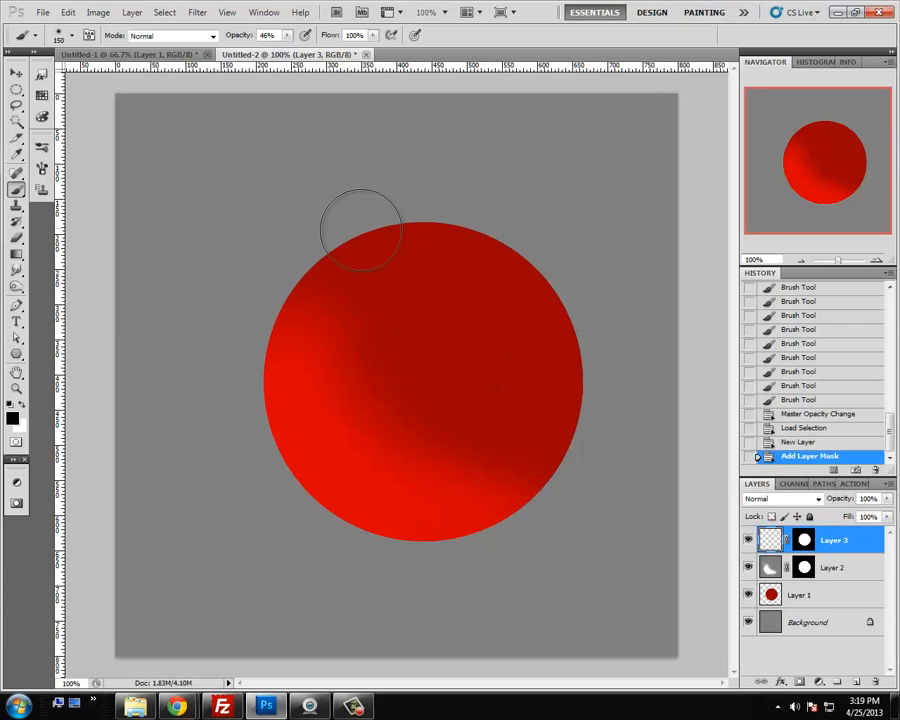
Paint a black shadow over the circle's upper-right side on Layer 3, setting the layer's blend mode to Overlay
{"action": "mouse_move", "coordinate": [361, 231]}
{"action": "left_mouse_down"}
{"action": "mouse_move", "coordinate": [538, 273]}
{"action": "mouse_move", "coordinate": [444, 239]}
{"action": "left_mouse_up"}
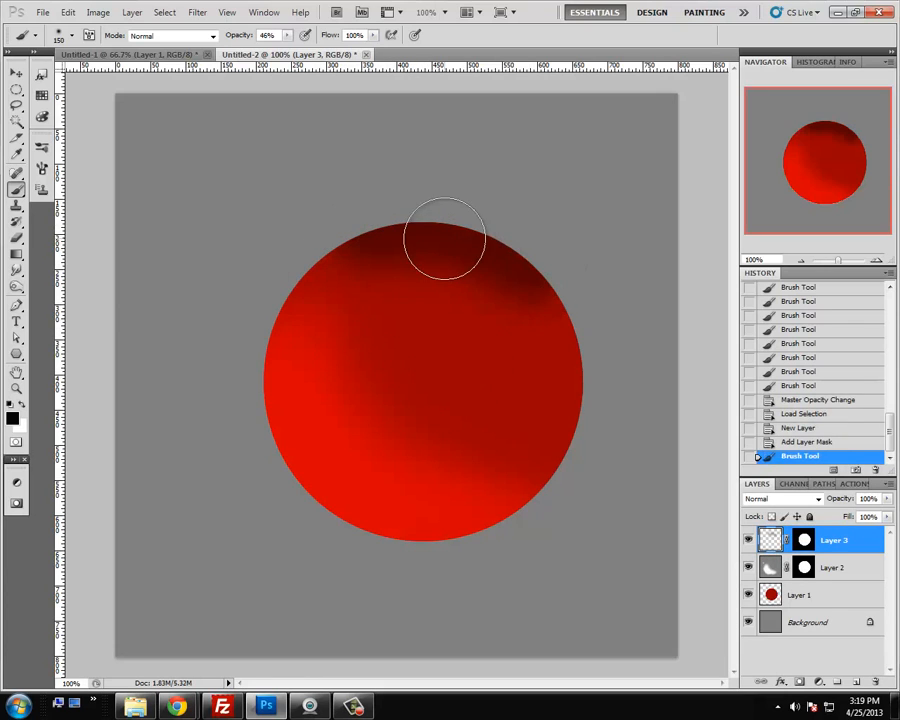
{"action": "left_click", "coordinate": [783, 498]}
{"action": "left_click", "coordinate": [779, 307]}
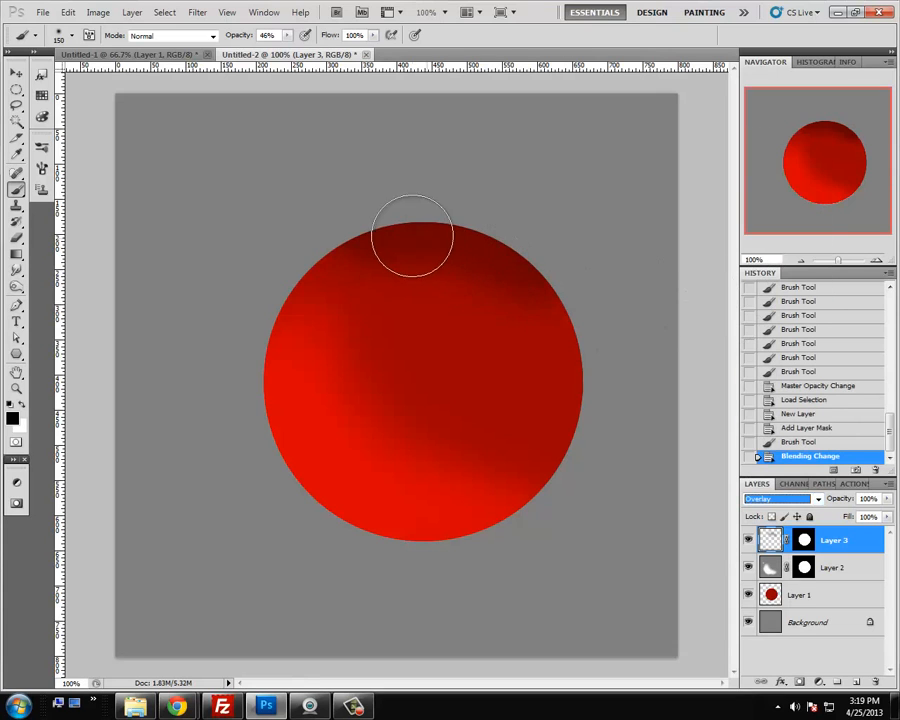
{"action": "mouse_move", "coordinate": [554, 337]}
{"action": "left_mouse_down"}
{"action": "mouse_move", "coordinate": [582, 411]}
{"action": "mouse_move", "coordinate": [579, 444]}
{"action": "mouse_move", "coordinate": [602, 314]}
{"action": "mouse_move", "coordinate": [591, 325]}
{"action": "mouse_move", "coordinate": [524, 250]}
{"action": "mouse_move", "coordinate": [538, 306]}
{"action": "mouse_move", "coordinate": [425, 250]}
{"action": "mouse_move", "coordinate": [332, 231]}
{"action": "mouse_move", "coordinate": [396, 258]}
{"action": "mouse_move", "coordinate": [339, 252]}
{"action": "mouse_move", "coordinate": [343, 265]}
{"action": "mouse_move", "coordinate": [457, 306]}
{"action": "mouse_move", "coordinate": [442, 295]}
{"action": "mouse_move", "coordinate": [509, 357]}
{"action": "mouse_move", "coordinate": [474, 357]}
{"action": "mouse_move", "coordinate": [454, 318]}
{"action": "mouse_move", "coordinate": [499, 327]}
{"action": "mouse_move", "coordinate": [534, 386]}
{"action": "mouse_move", "coordinate": [382, 273]}
{"action": "mouse_move", "coordinate": [372, 240]}
{"action": "mouse_move", "coordinate": [569, 309]}
{"action": "mouse_move", "coordinate": [526, 263]}
{"action": "mouse_move", "coordinate": [587, 431]}
{"action": "mouse_move", "coordinate": [580, 464]}
{"action": "mouse_move", "coordinate": [580, 409]}
{"action": "mouse_move", "coordinate": [595, 365]}
{"action": "mouse_move", "coordinate": [532, 379]}
{"action": "mouse_move", "coordinate": [561, 441]}
{"action": "left_mouse_up"}
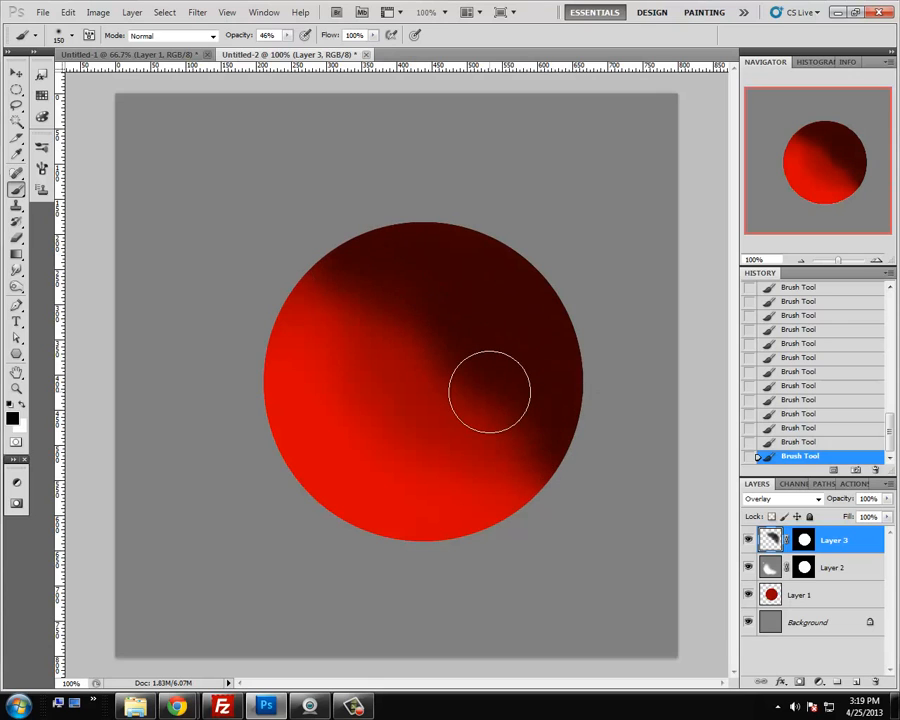
Enlarge the brush to 400 px to soften the shadow's inner edge, and set Layer 3's opacity to 56%
{"action": "key", "text": "bracketright"}
{"action": "key", "text": "bracketright"}
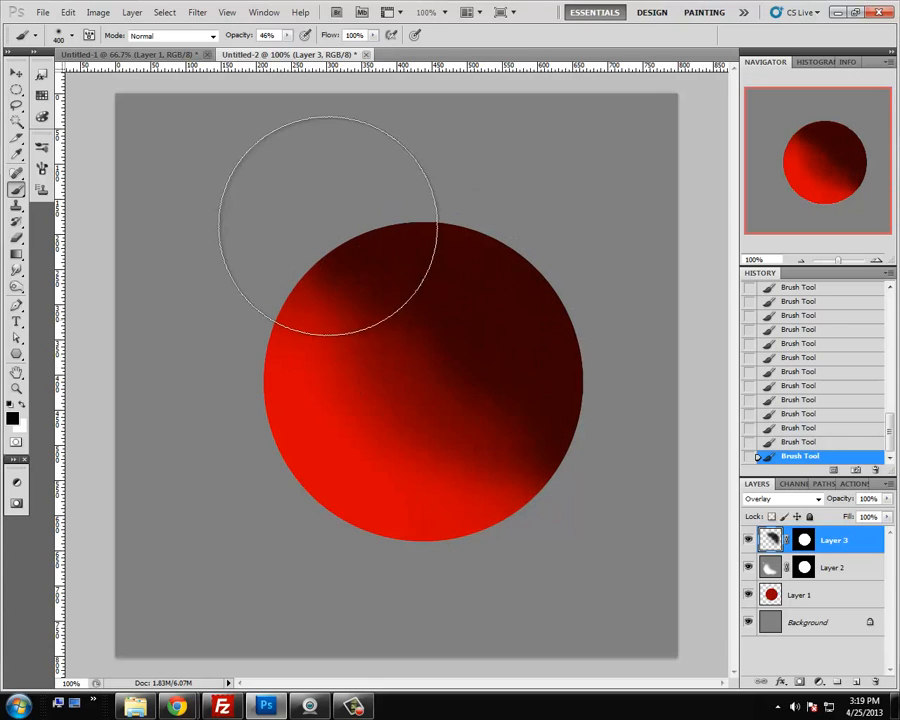
{"action": "key", "text": "bracketright"}
{"action": "key", "text": "bracketright"}
{"action": "key", "text": "bracketright"}
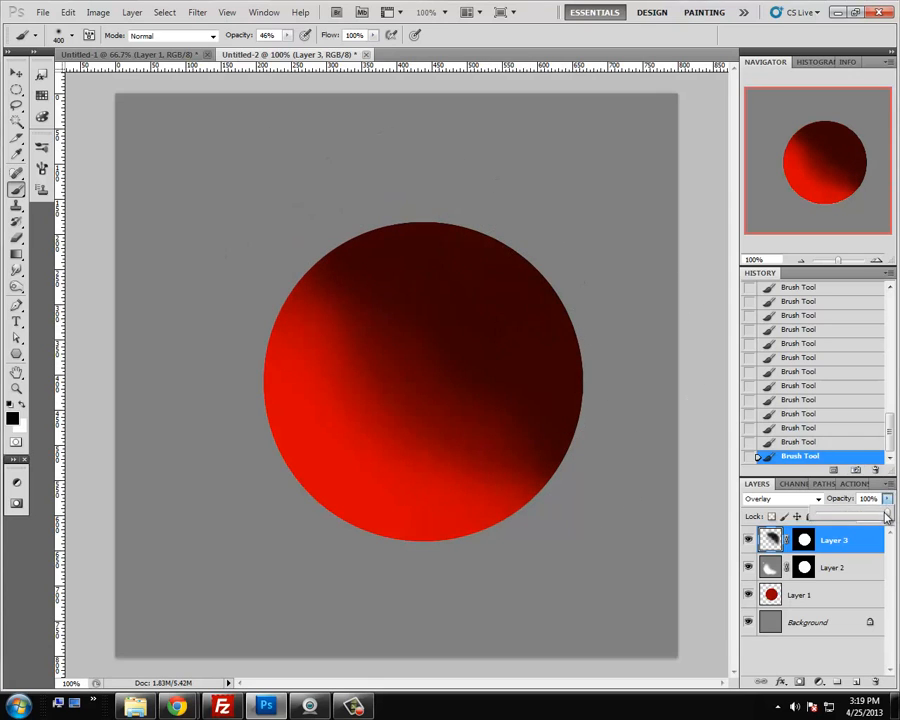
{"action": "left_click", "coordinate": [887, 498]}
{"action": "mouse_move", "coordinate": [876, 514]}
{"action": "left_mouse_down"}
{"action": "mouse_move", "coordinate": [846, 516]}
{"action": "mouse_move", "coordinate": [859, 515]}
{"action": "left_mouse_up"}
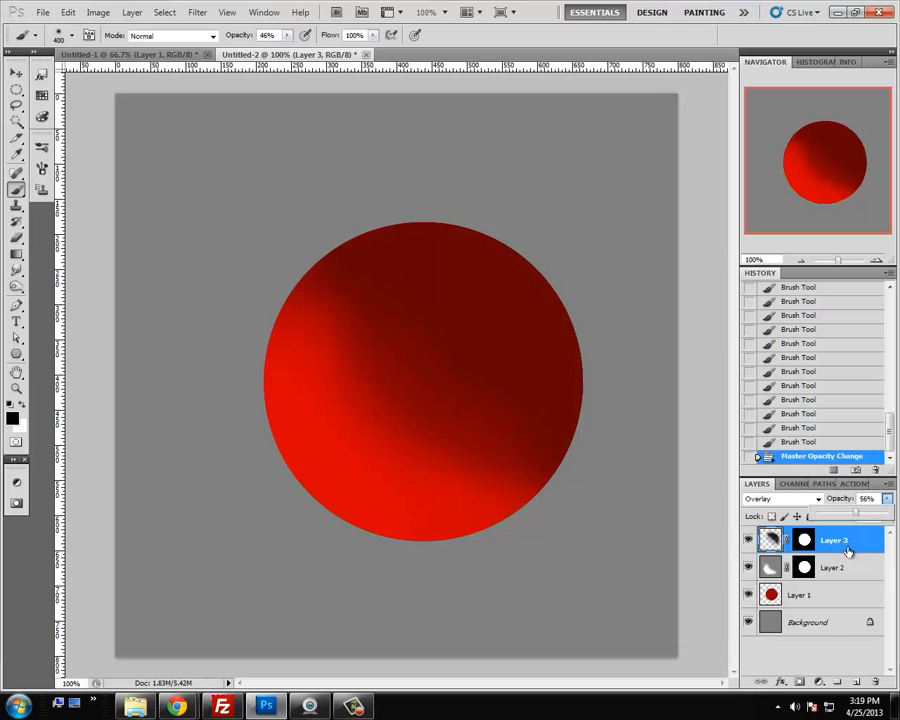
Add a new layer above Layer 3 masked to the circle and paint a black shadow along the circle's upper-right edge
{"action": "left_click", "coordinate": [856, 681]}
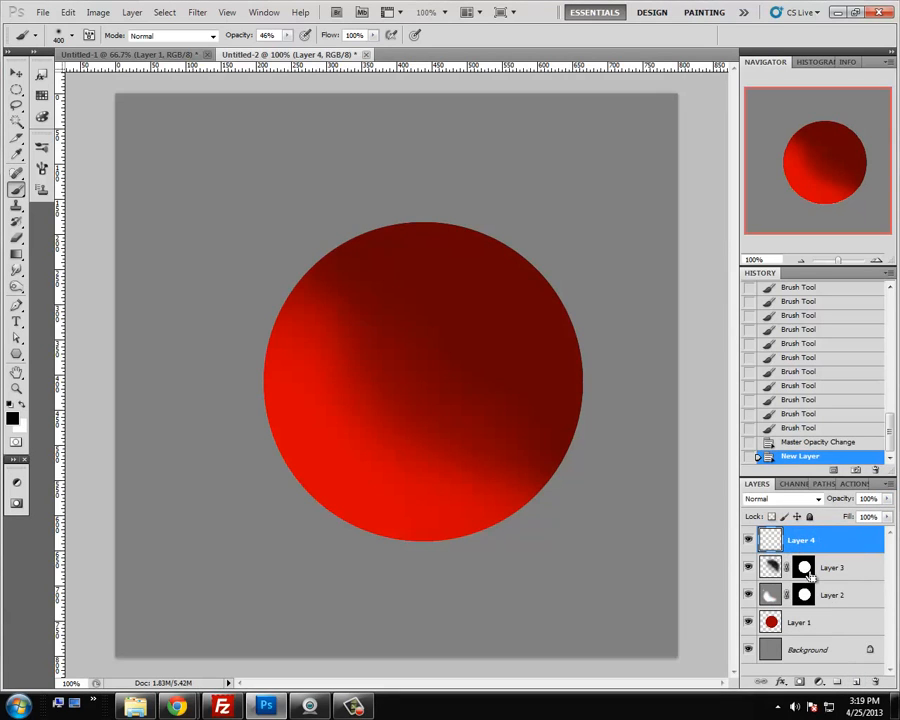
{"action": "left_click", "coordinate": [770, 567], "text": "ctrl"}
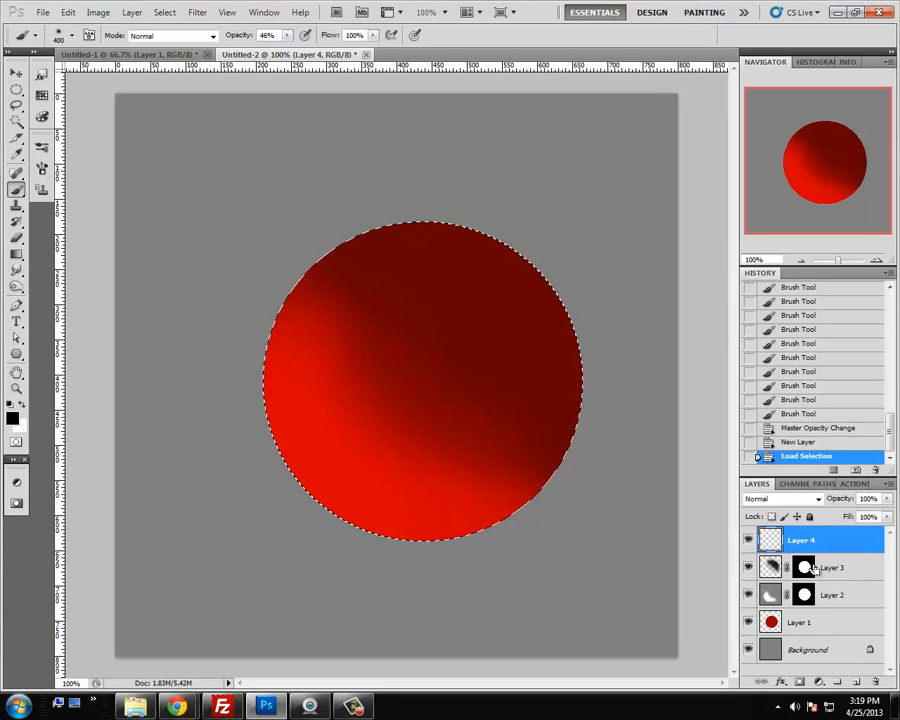
{"action": "left_click", "coordinate": [799, 681]}
{"action": "mouse_move", "coordinate": [550, 371]}
{"action": "left_mouse_down"}
{"action": "mouse_move", "coordinate": [560, 240]}
{"action": "mouse_move", "coordinate": [482, 175]}
{"action": "mouse_move", "coordinate": [403, 164]}
{"action": "mouse_move", "coordinate": [500, 201]}
{"action": "mouse_move", "coordinate": [440, 187]}
{"action": "left_mouse_up"}
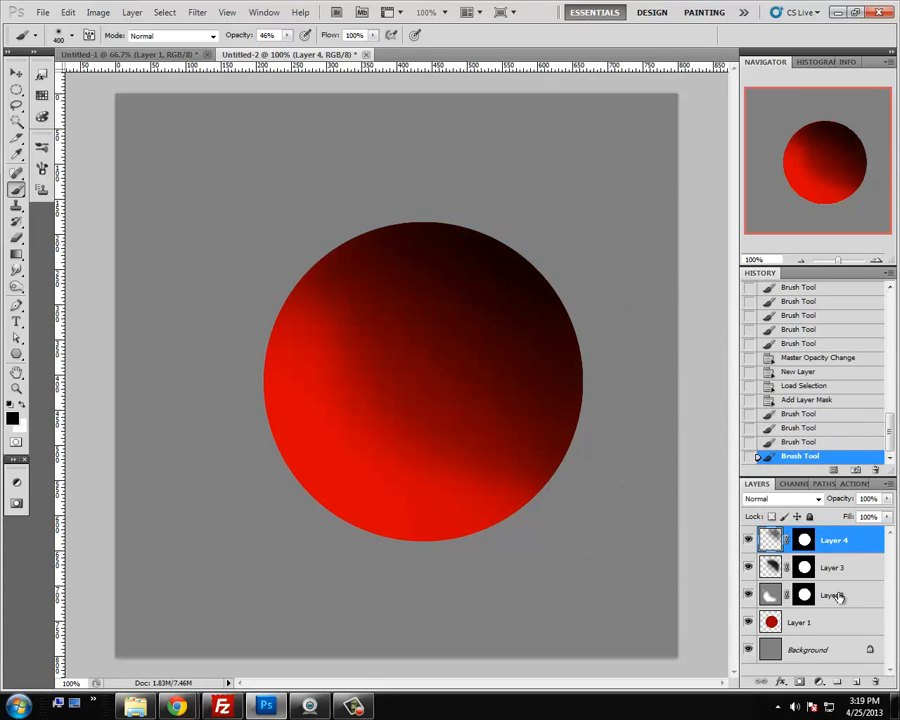
Hide Layers 2, 3 and 4 to show the plain red circle, and close the Untitled-2 document without saving
{"action": "left_click_drag", "start_coordinate": [748, 595], "coordinate": [748, 540]}
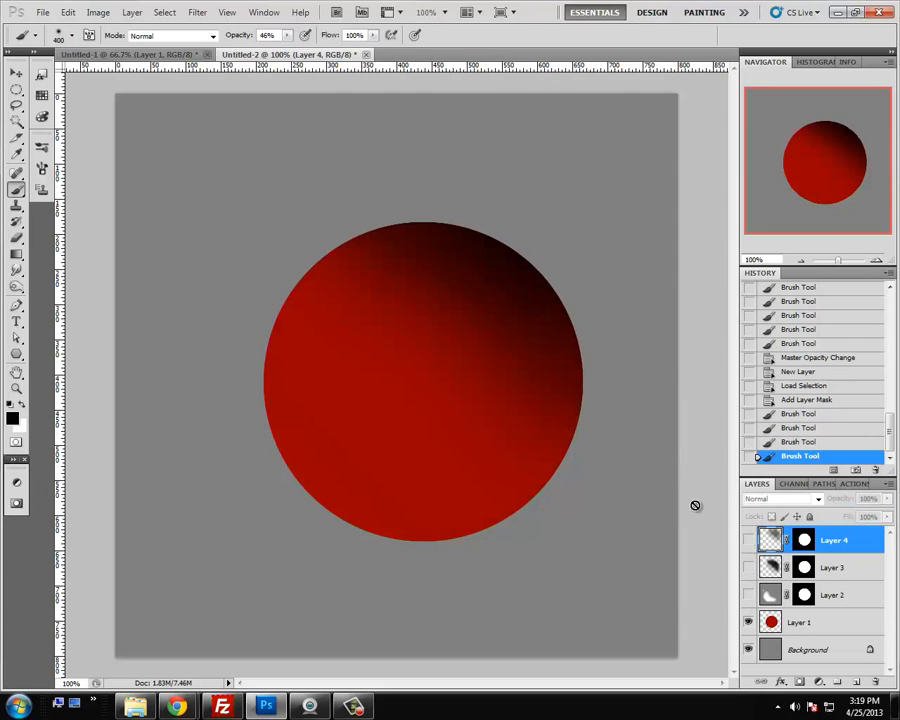
{"action": "left_click", "coordinate": [366, 54]}
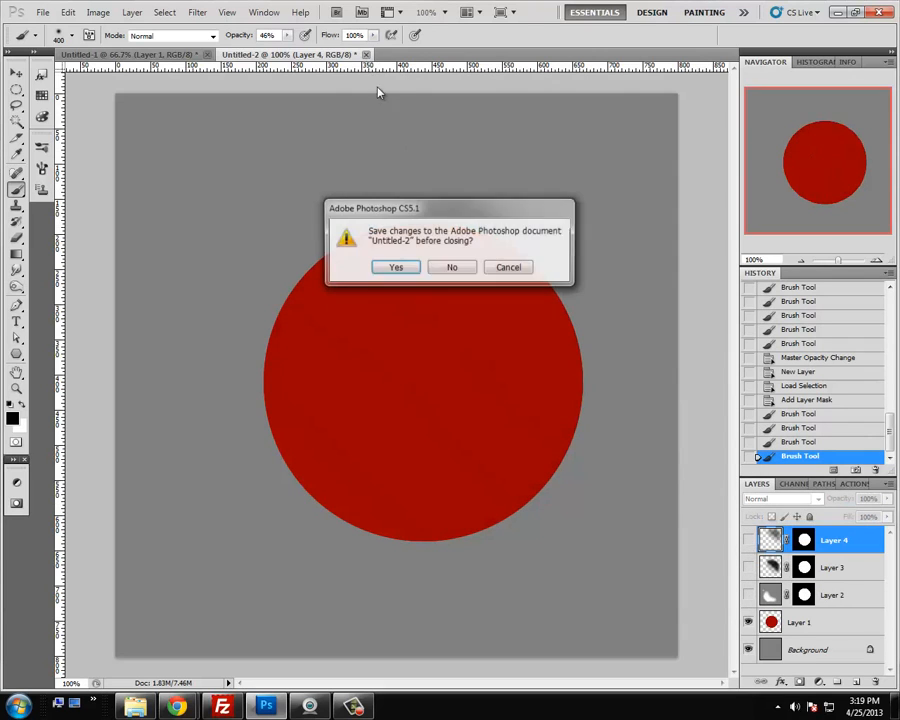
{"action": "left_click", "coordinate": [450, 267]}
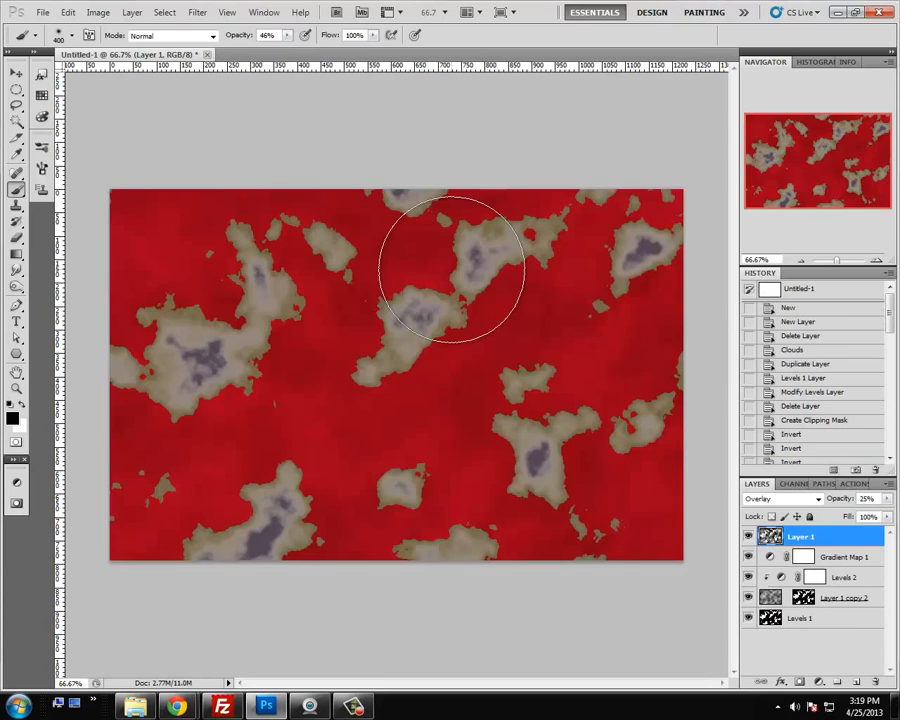
Toggle Layer 1's visibility in the planet map and try the layer in Normal blend mode at 100% opacity
{"action": "left_click", "coordinate": [749, 536]}
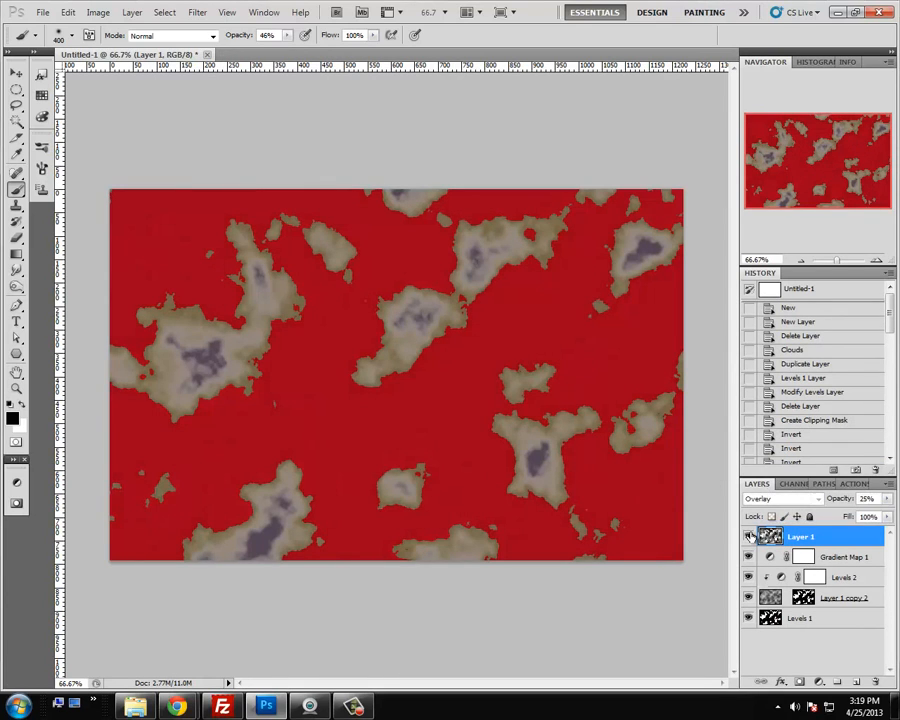
{"action": "left_click", "coordinate": [783, 498]}
{"action": "left_click", "coordinate": [785, 136]}
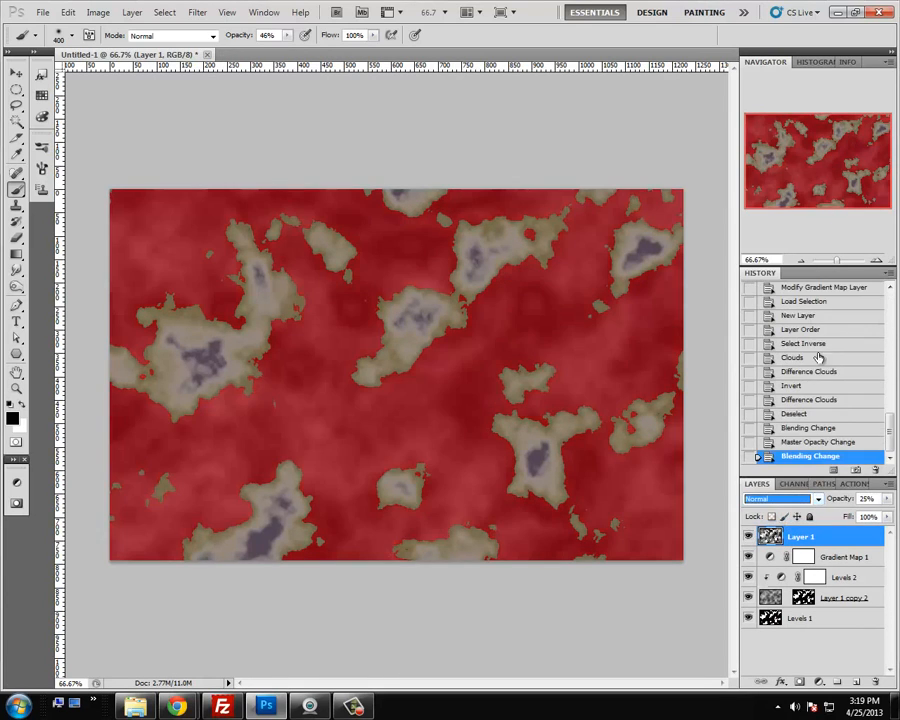
{"action": "left_click", "coordinate": [887, 499]}
{"action": "left_click_drag", "start_coordinate": [834, 514], "coordinate": [898, 526]}
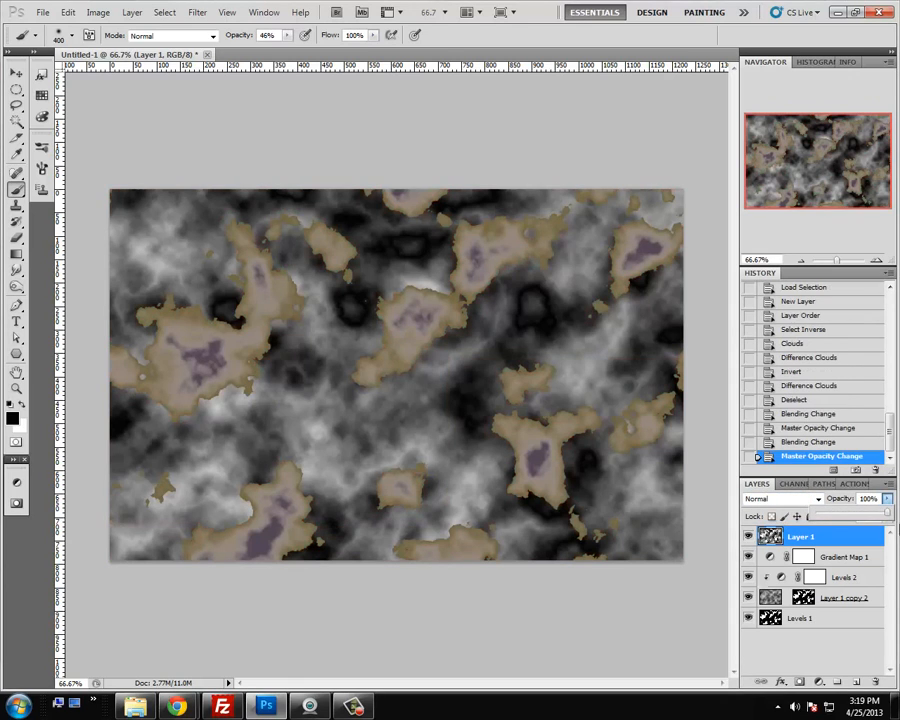
Set Layer 1's blend mode to Overlay and its opacity to 25%
{"action": "left_click", "coordinate": [783, 498]}
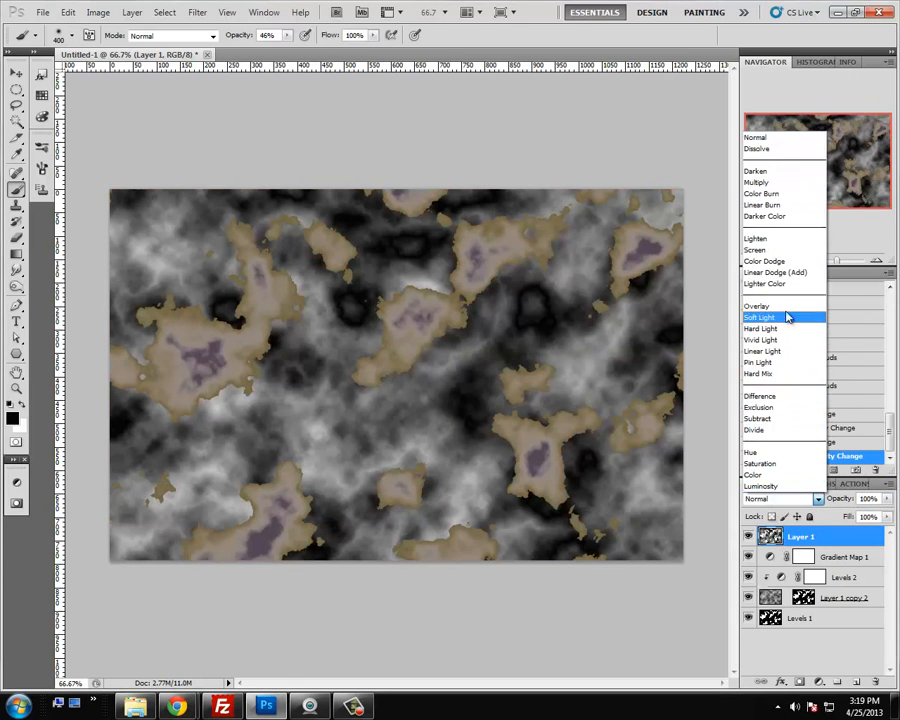
{"action": "left_click", "coordinate": [786, 309]}
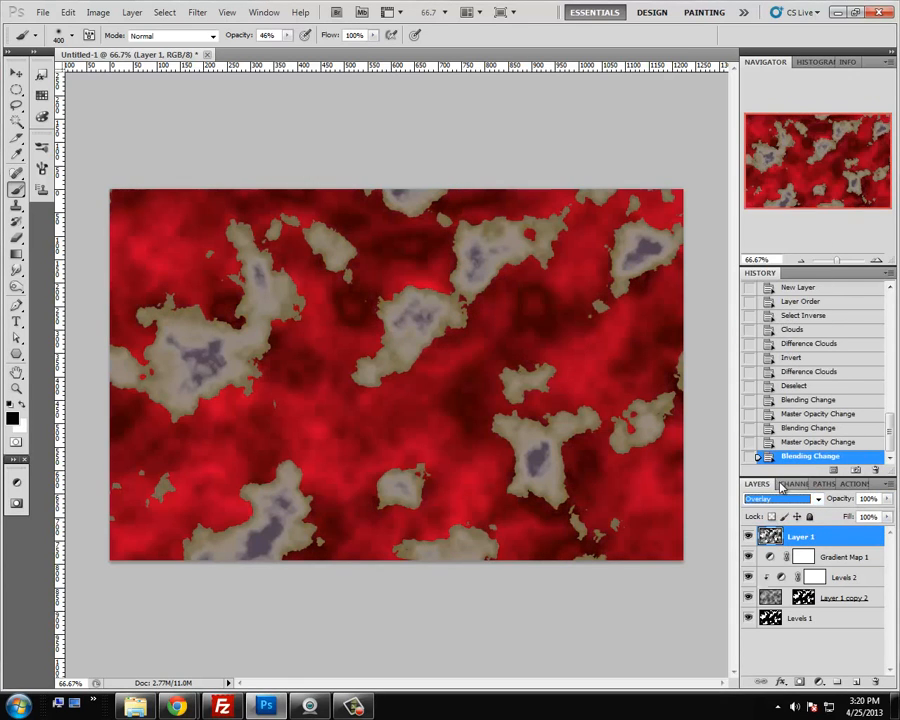
{"action": "key", "text": "Tab"}
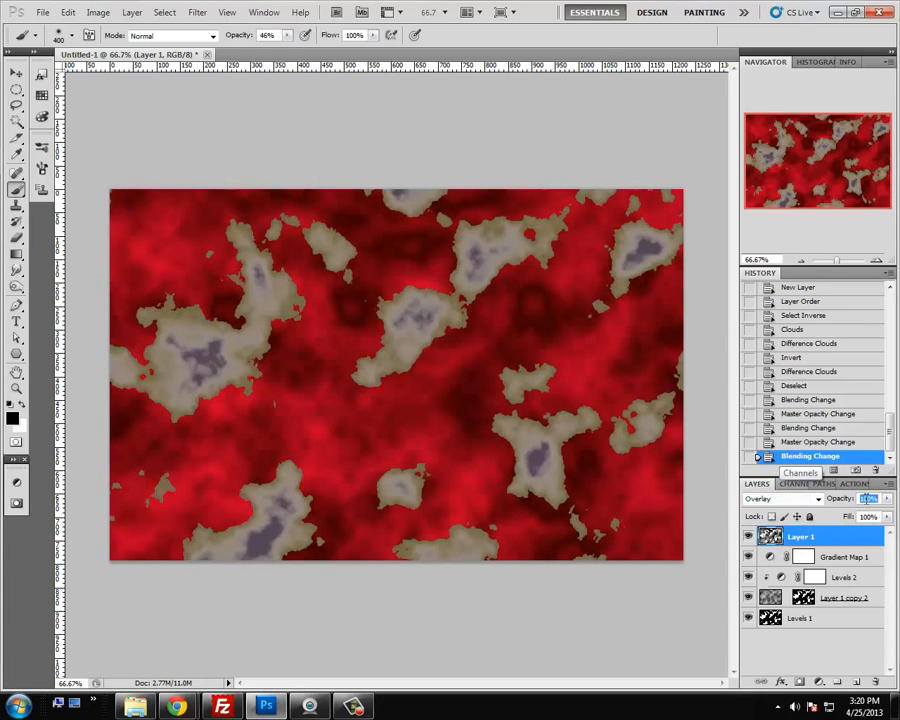
{"action": "type", "text": "20"}
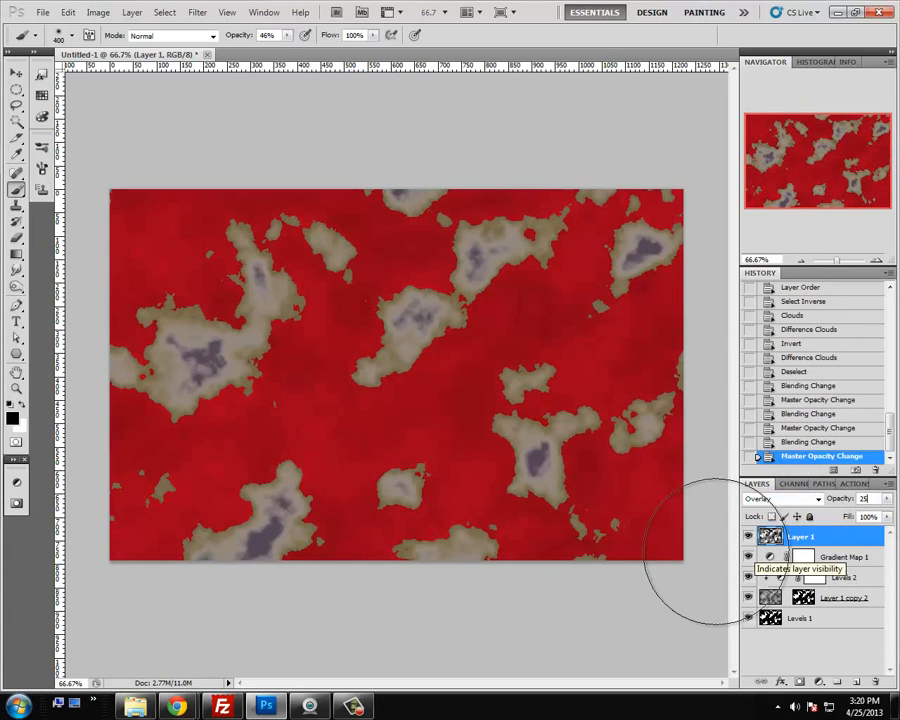
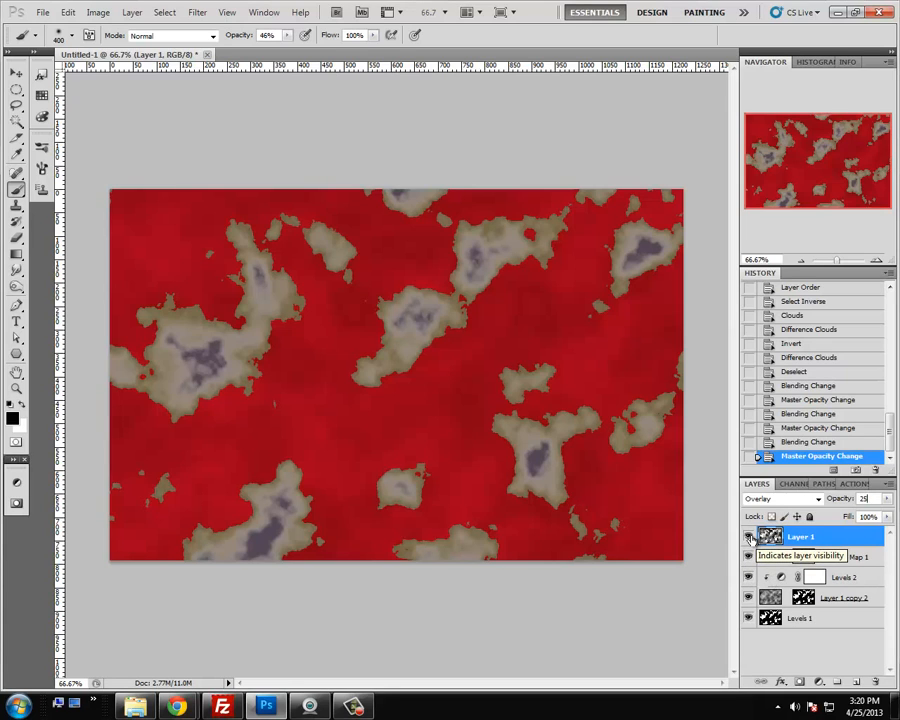
Hide Layer 1 and Gradient Map 1, and merge the visible Levels 2 adjustment with Layer 1 copy 2
{"action": "left_click_drag", "start_coordinate": [749, 537], "coordinate": [749, 595]}
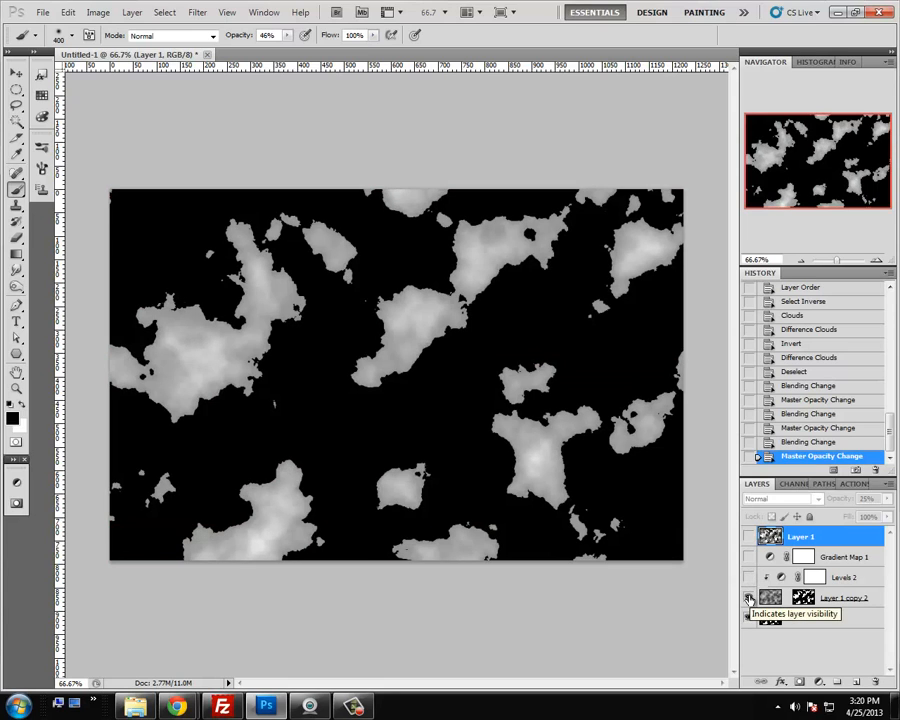
{"action": "left_click", "coordinate": [773, 598]}
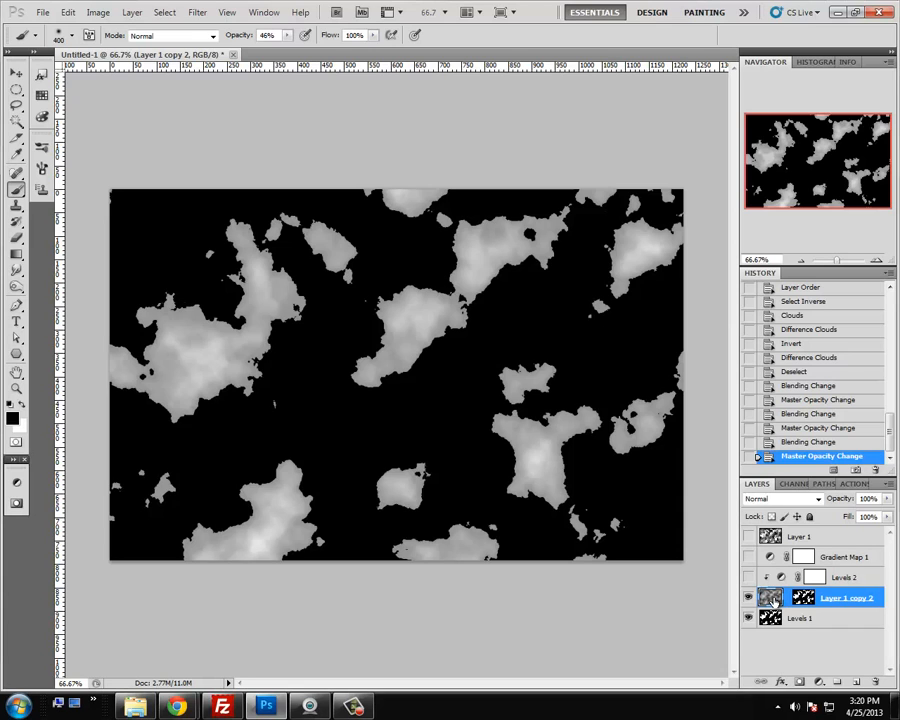
{"action": "left_click", "coordinate": [748, 577]}
{"action": "left_click", "coordinate": [748, 577]}
{"action": "left_click", "coordinate": [748, 577]}
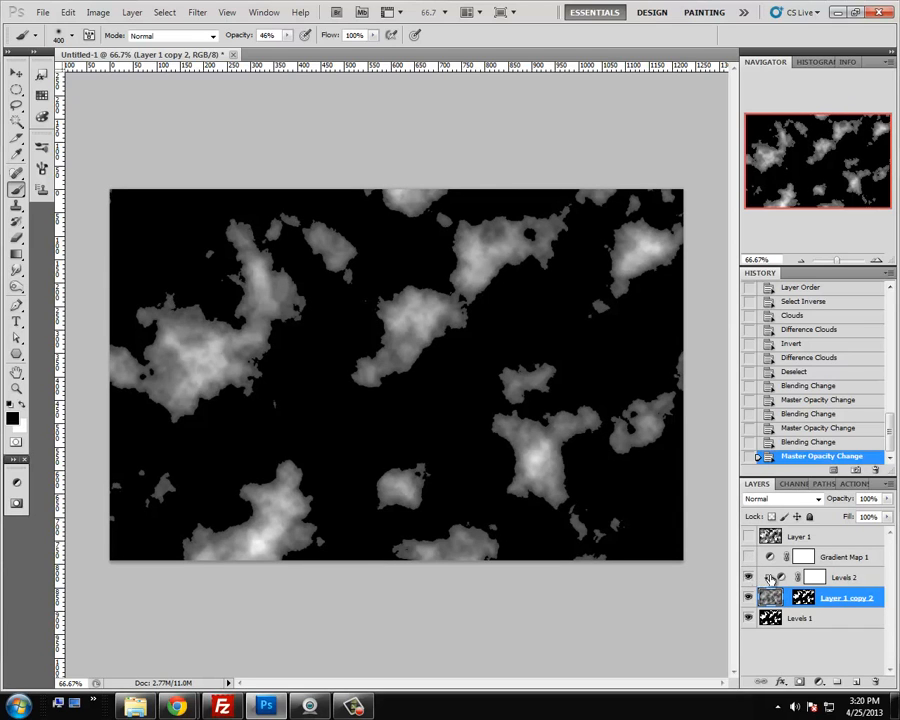
{"action": "left_click", "coordinate": [845, 578], "text": "shift"}
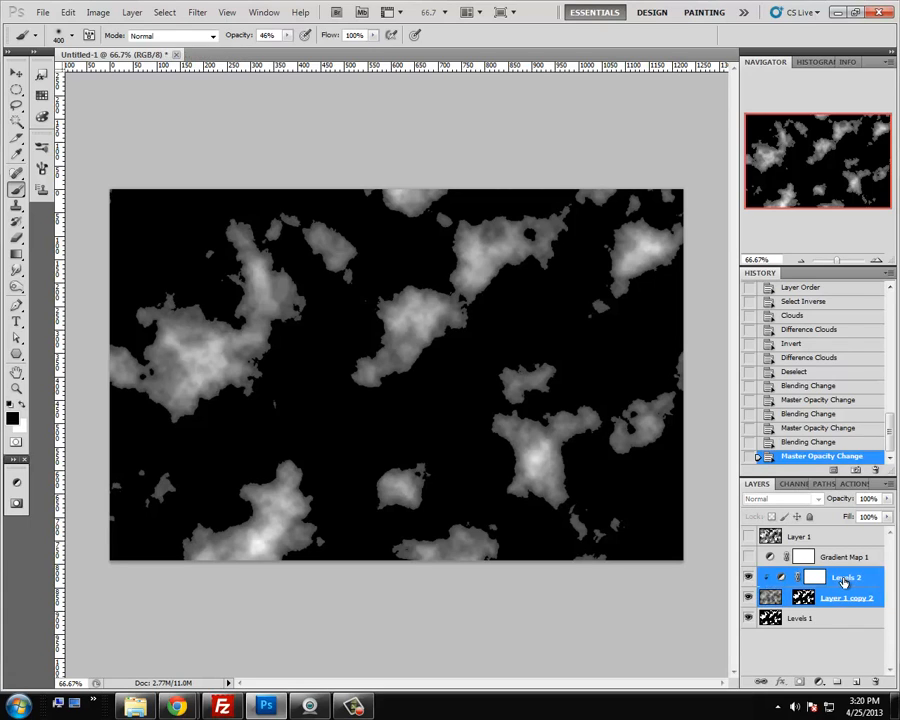
{"action": "key", "text": "ctrl+e"}
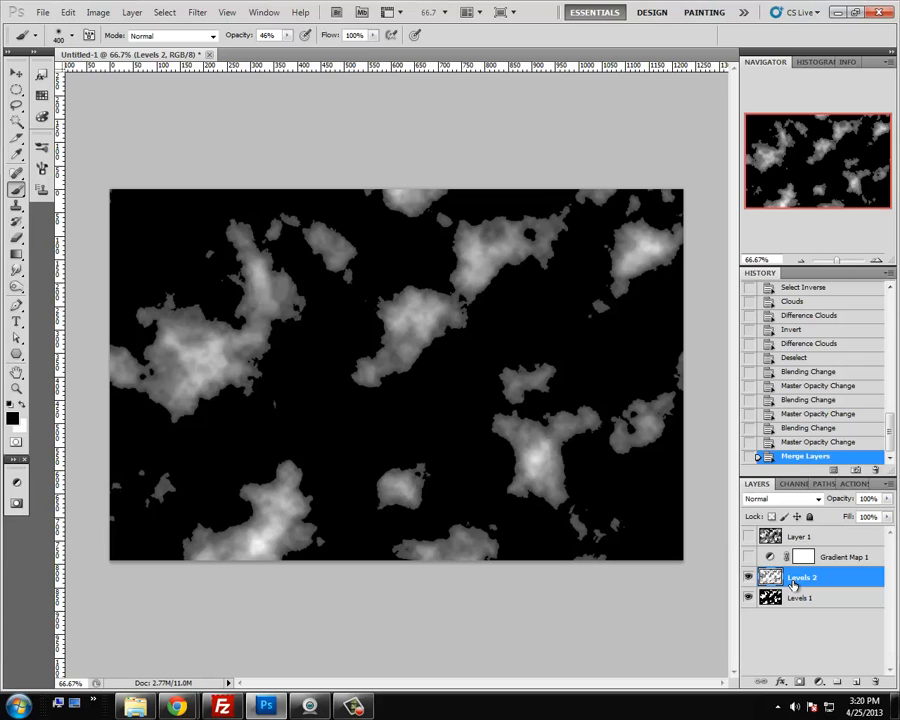
Copy the merged content of the whole canvas and paste it into a new layer above Layer 1
{"action": "key", "text": "ctrl+a"}
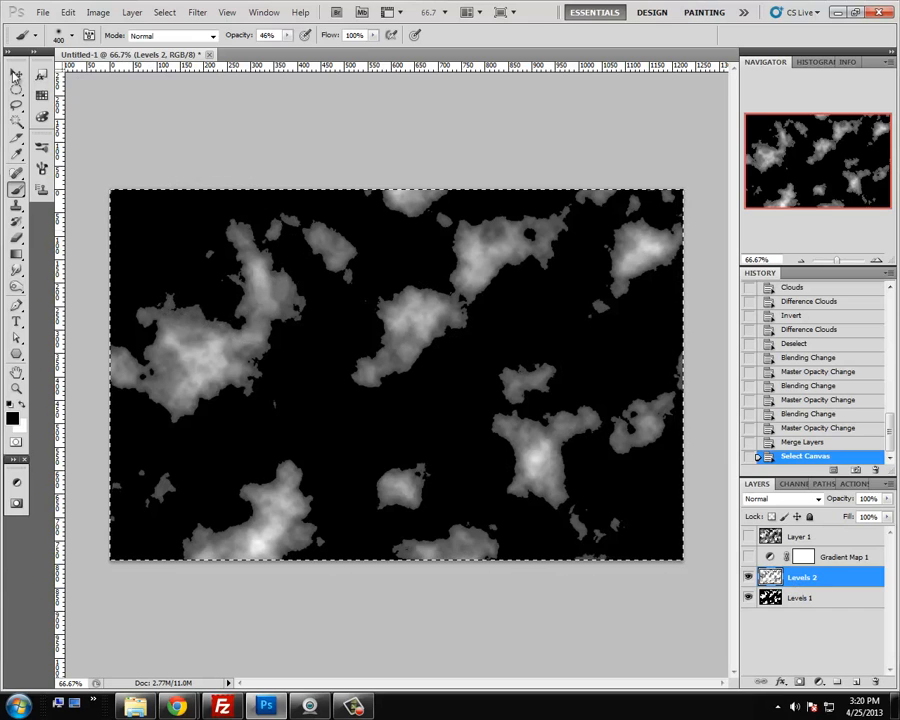
{"action": "key", "text": "v"}
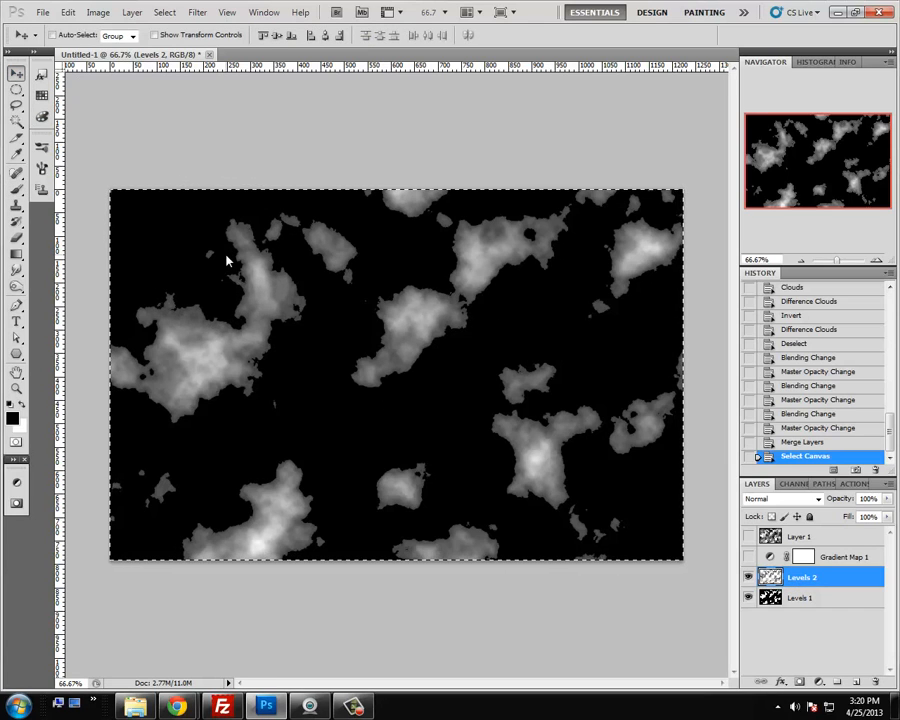
{"action": "key", "text": "ctrl+a"}
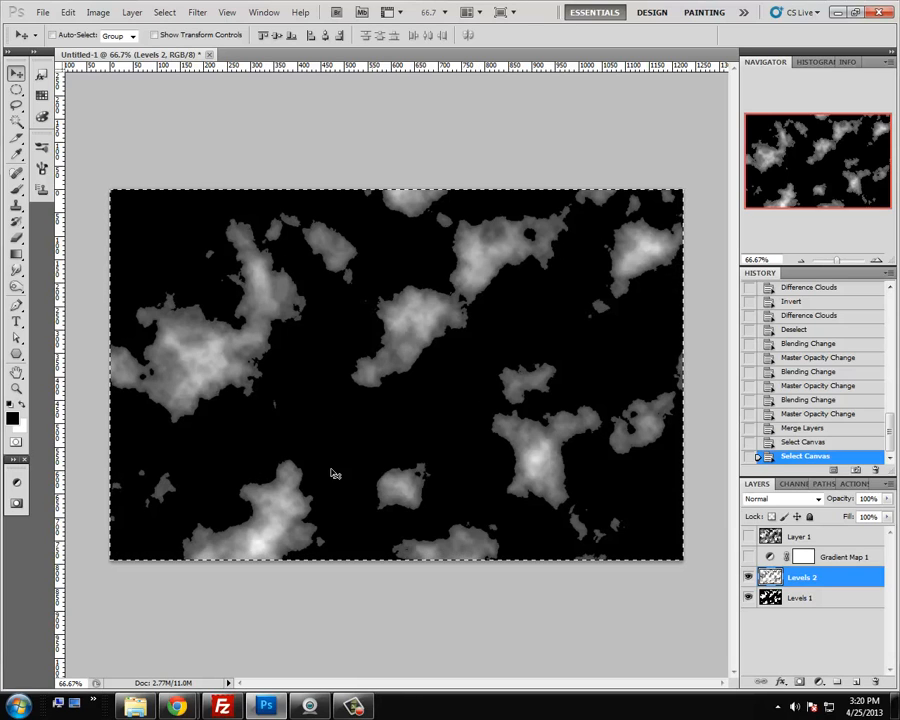
{"action": "left_click", "coordinate": [805, 537]}
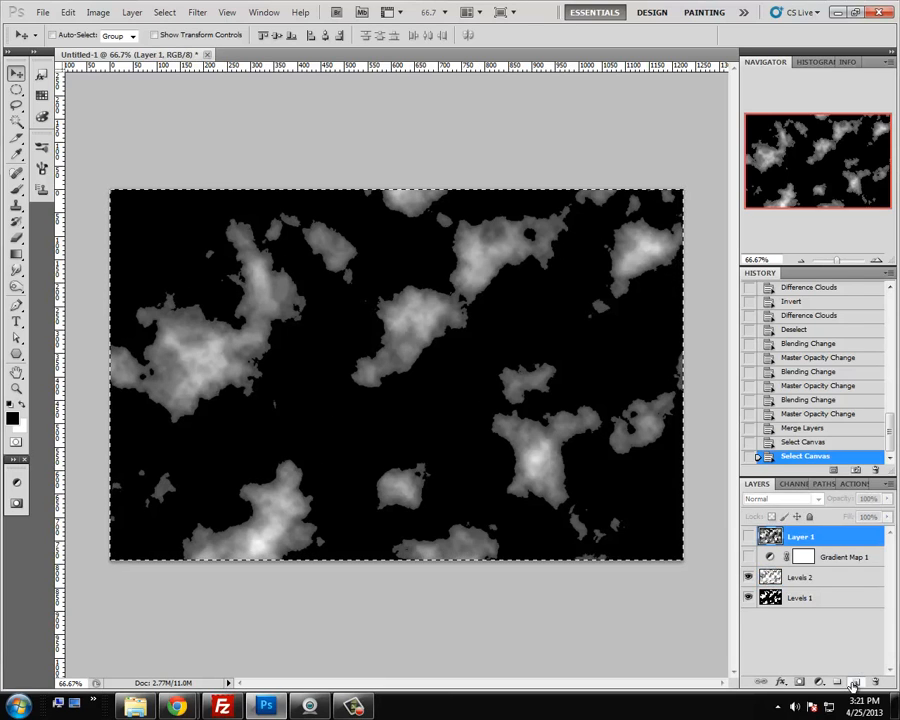
{"action": "left_click", "coordinate": [856, 681]}
{"action": "key", "text": "ctrl+v"}
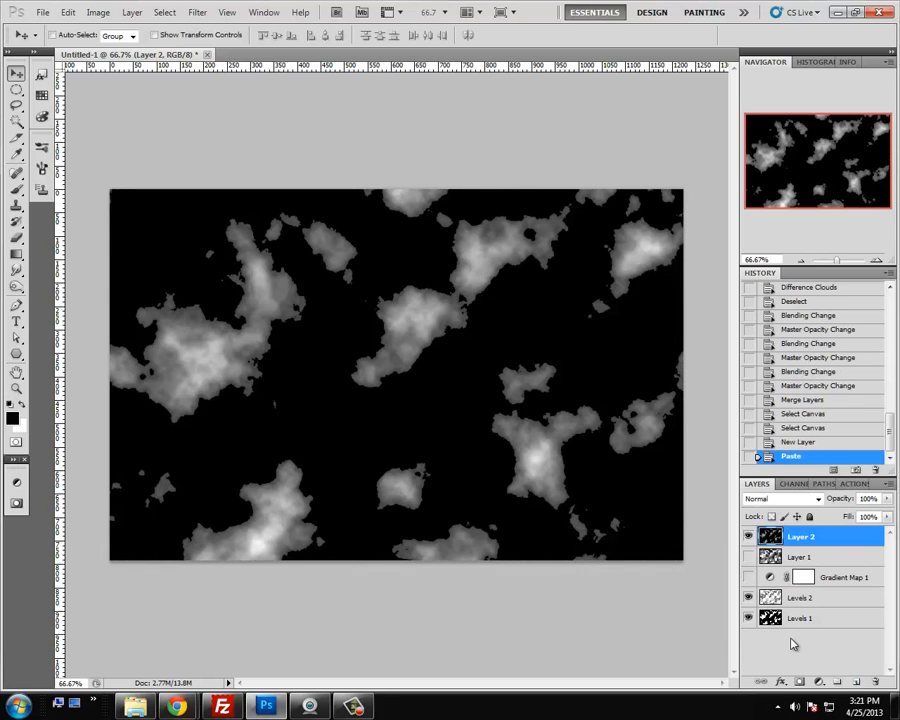
{"action": "key", "text": "ctrl+z"}
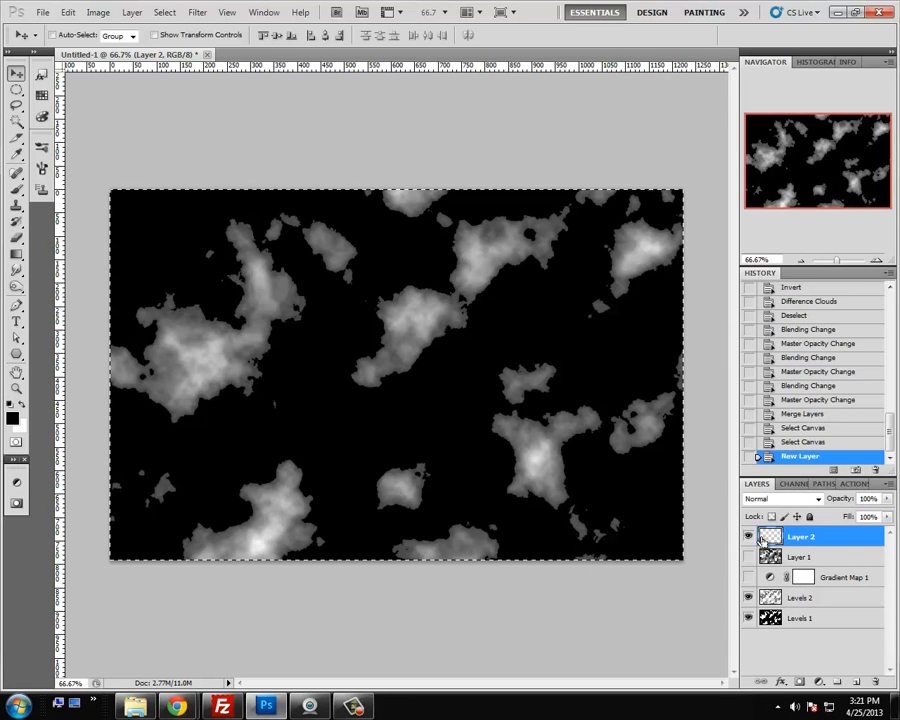
{"action": "key", "text": "ctrl+z"}
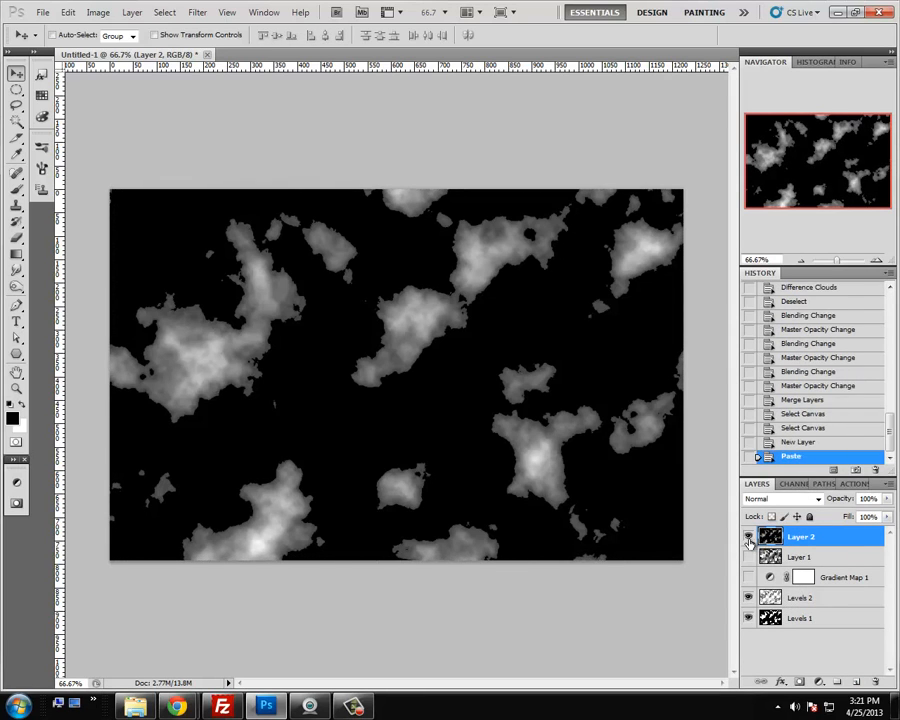
Add a Levels adjustment above Layer 2 with midtones at 1.03 and the black output level at 144
{"action": "left_click", "coordinate": [818, 682]}
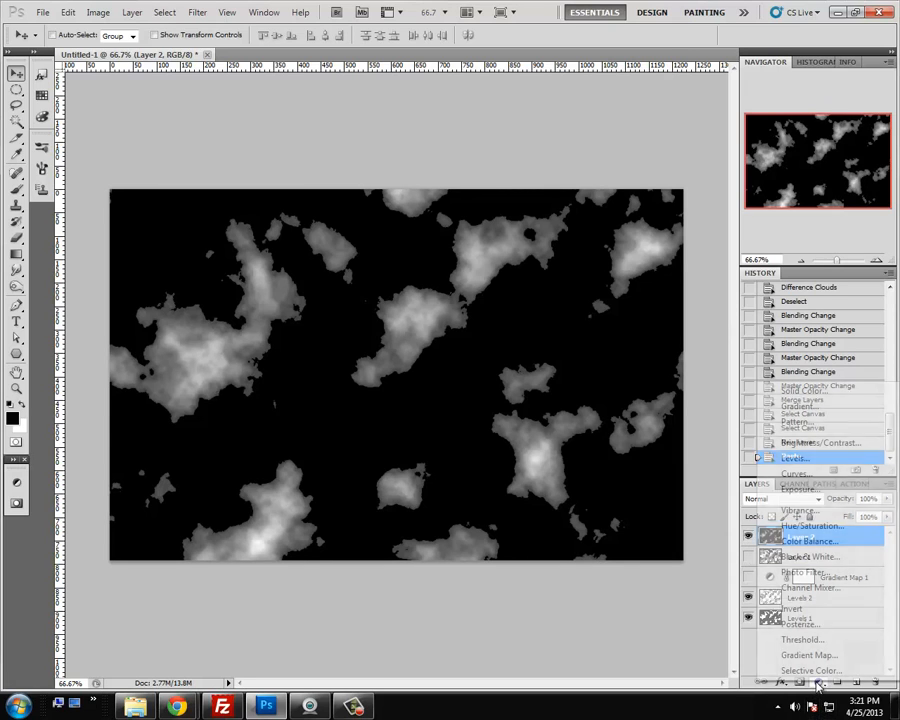
{"action": "left_click", "coordinate": [796, 458]}
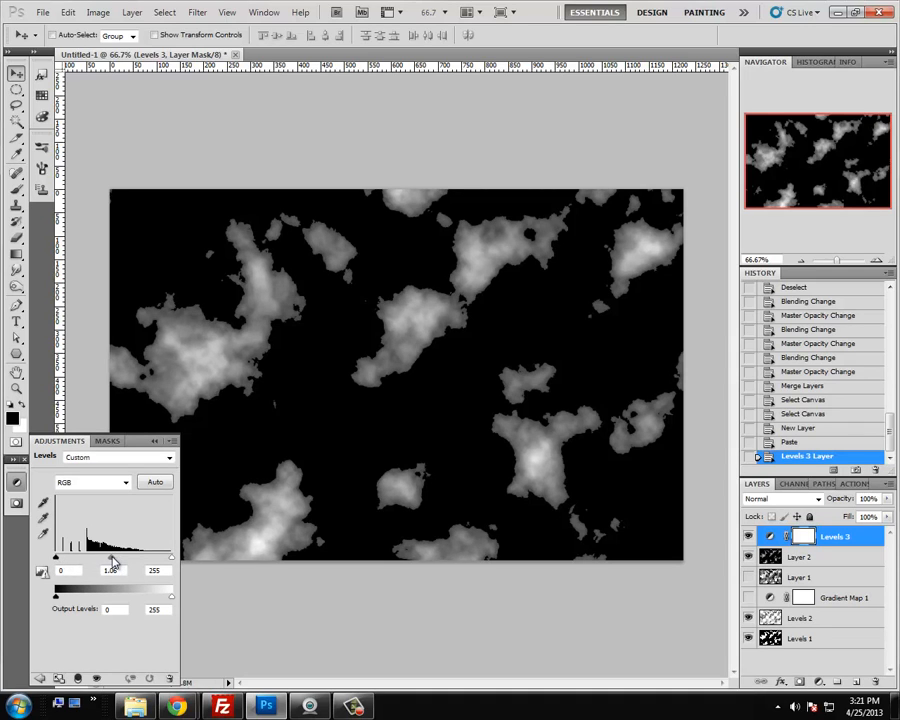
{"action": "left_click_drag", "start_coordinate": [114, 562], "coordinate": [112, 562]}
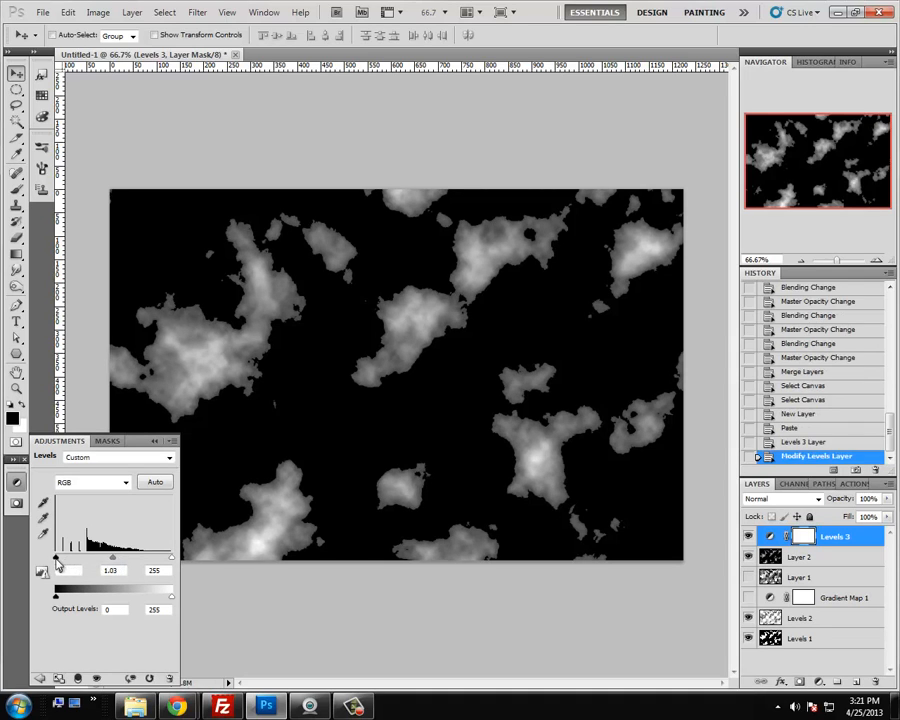
{"action": "mouse_move", "coordinate": [57, 565]}
{"action": "left_mouse_down"}
{"action": "mouse_move", "coordinate": [95, 562]}
{"action": "mouse_move", "coordinate": [56, 562]}
{"action": "left_mouse_up"}
{"action": "left_click_drag", "start_coordinate": [57, 598], "coordinate": [112, 599]}
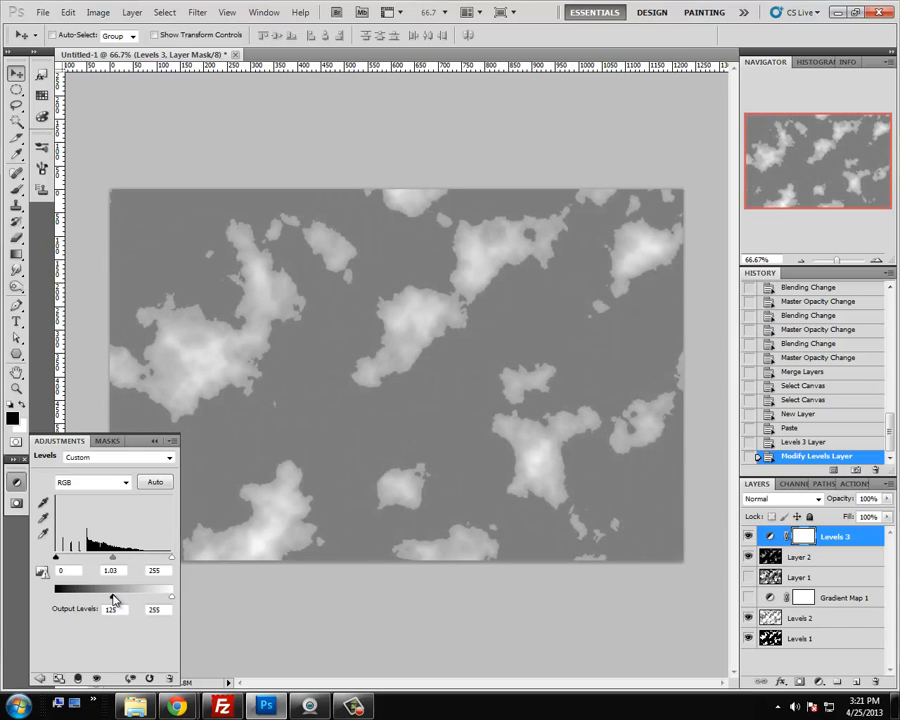
{"action": "left_click_drag", "start_coordinate": [118, 598], "coordinate": [121, 598]}
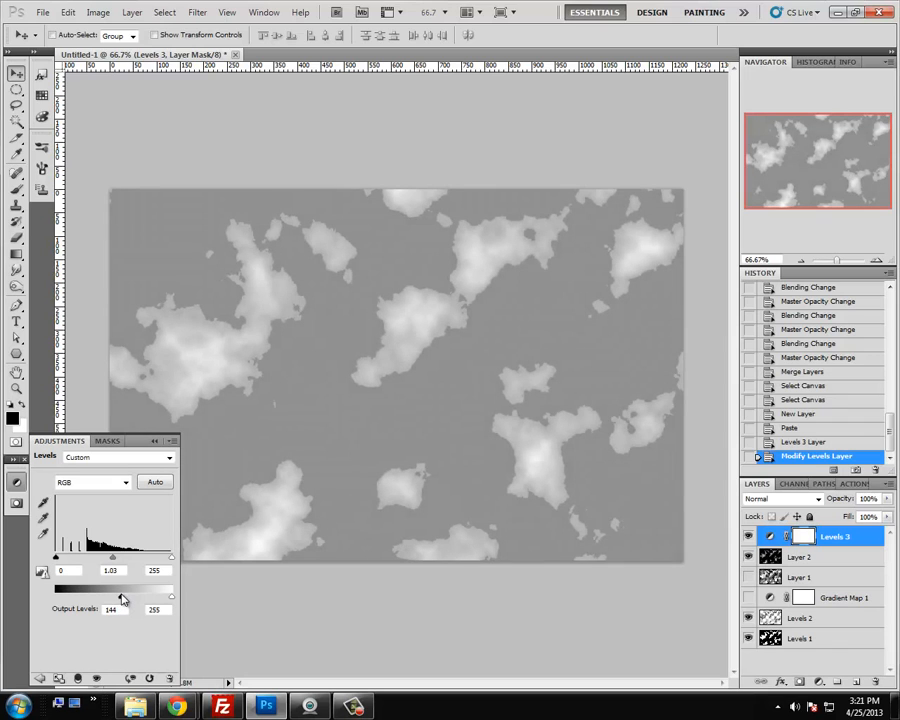
{"action": "left_click", "coordinate": [154, 440]}
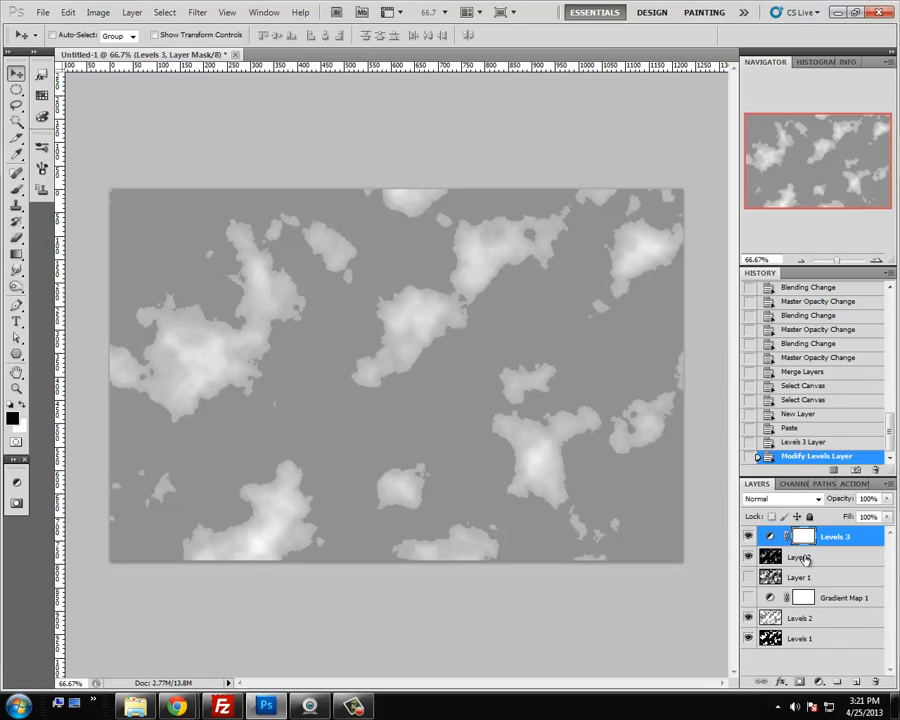
Copy the merged content of the whole canvas, paste it into a new alpha channel, and deselect
{"action": "key", "text": "ctrl+a"}
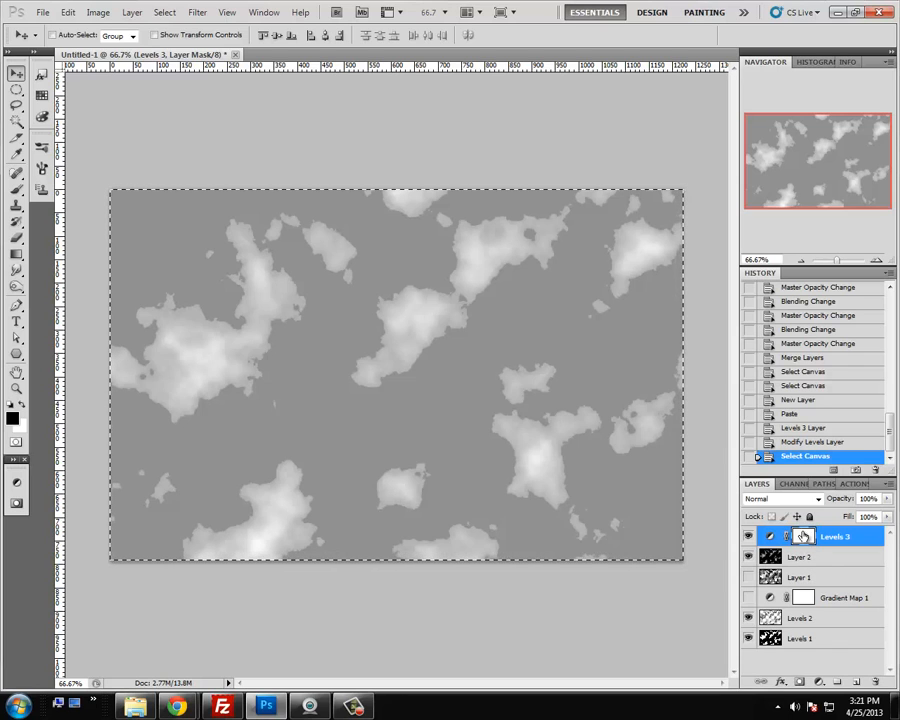
{"action": "left_click", "coordinate": [795, 483]}
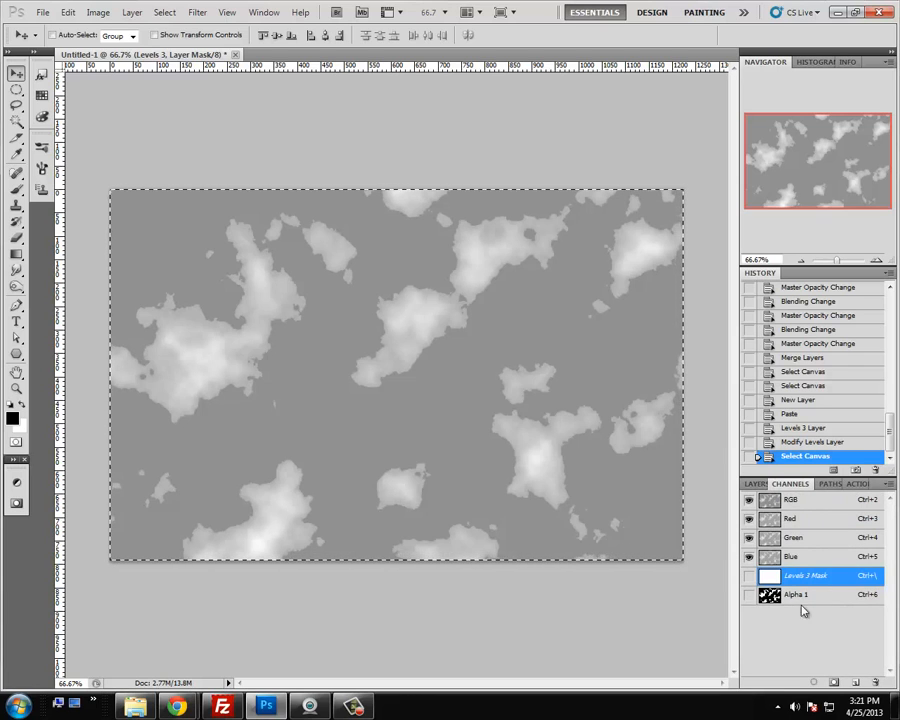
{"action": "left_click", "coordinate": [855, 683]}
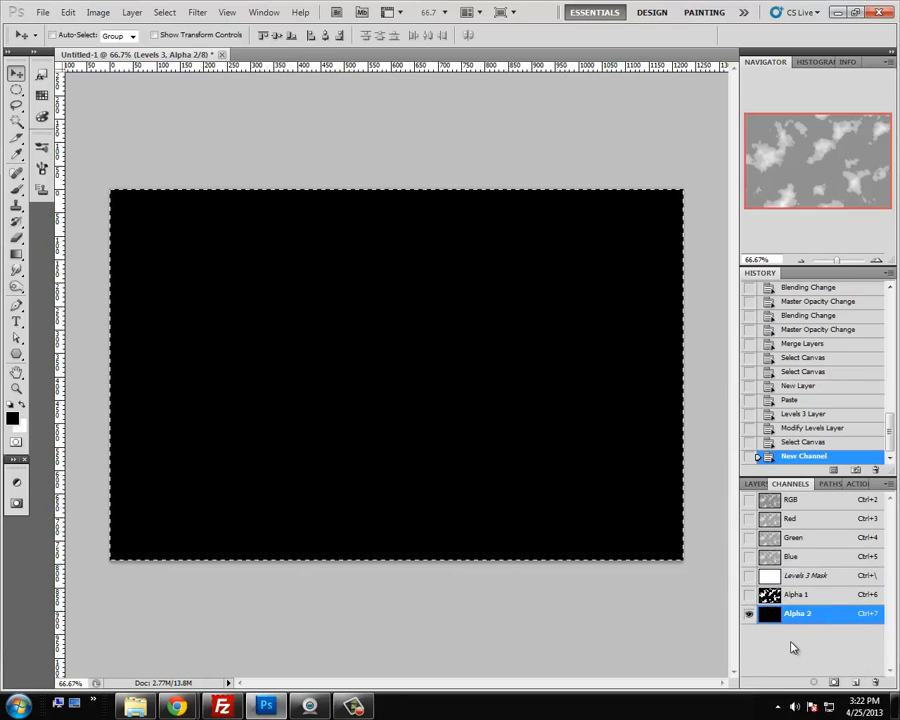
{"action": "key", "text": "ctrl+v"}
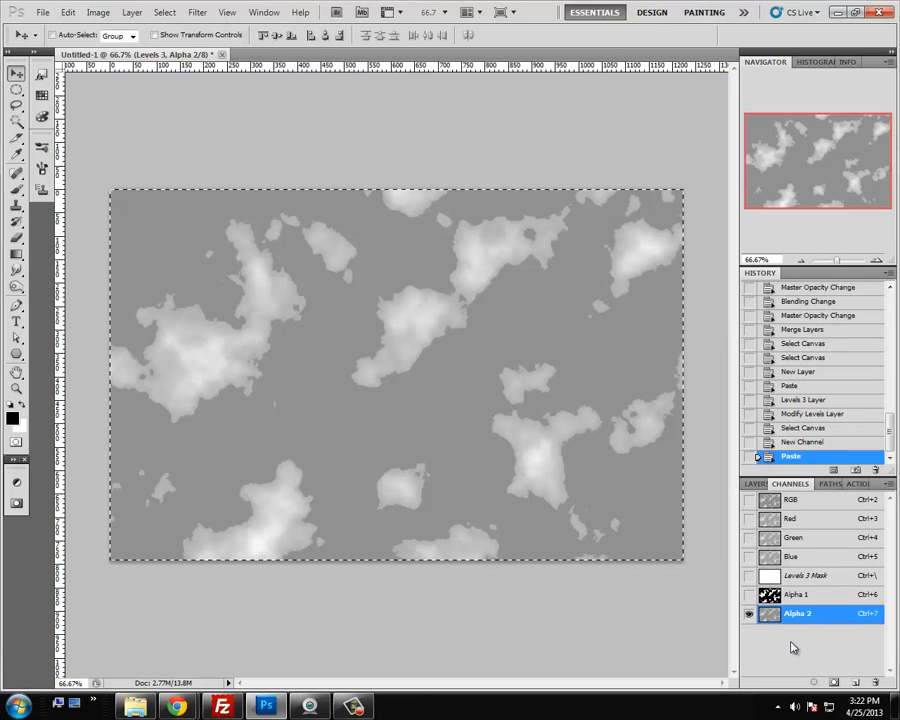
{"action": "key", "text": "ctrl+d"}
Merge Levels 3 with Layer 2 and delete the merged layer, leaving Gradient Map 1 and Layer 1 switched on
{"action": "left_click", "coordinate": [756, 484]}
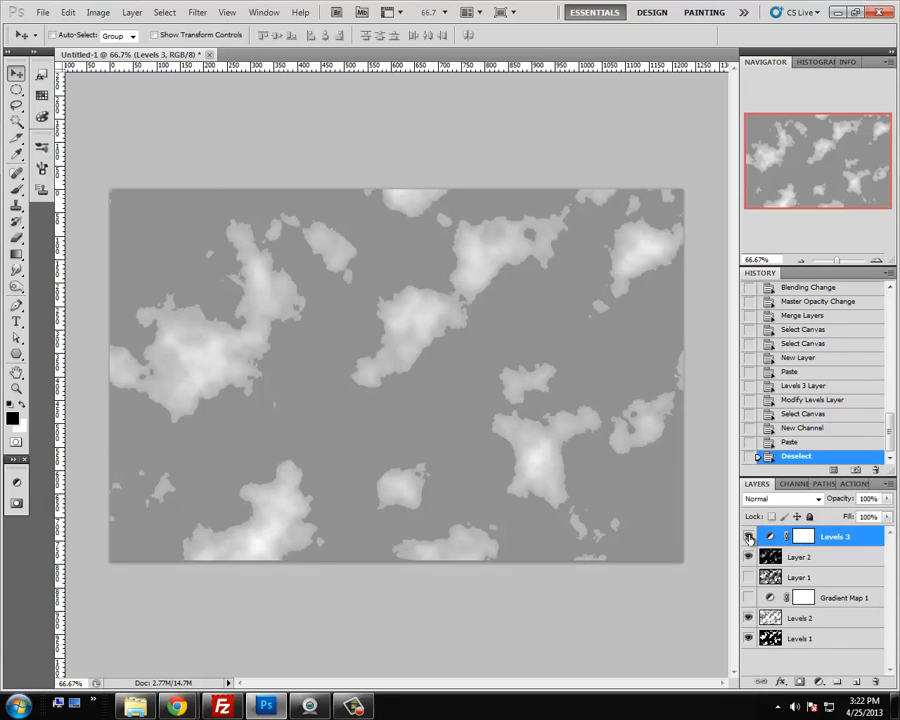
{"action": "left_click", "coordinate": [806, 560], "text": "shift"}
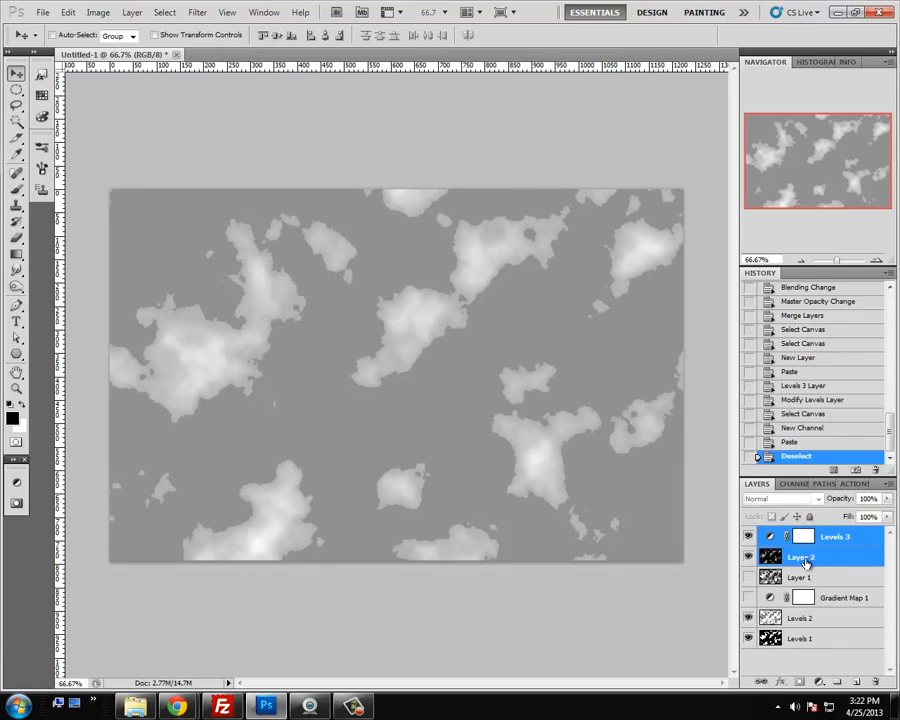
{"action": "key", "text": "ctrl+e"}
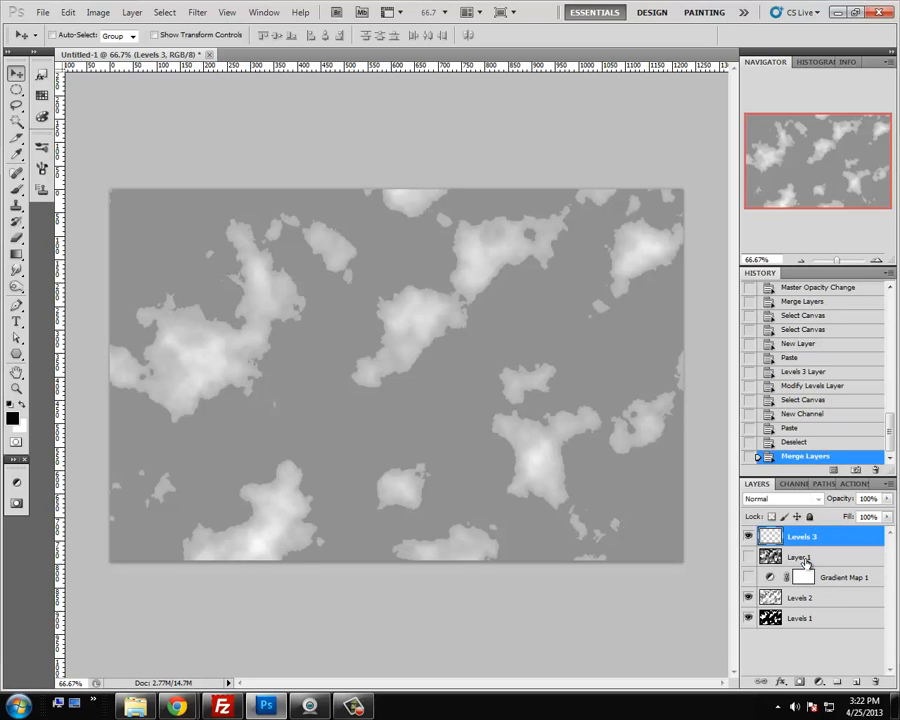
{"action": "left_click_drag", "start_coordinate": [760, 537], "coordinate": [876, 681]}
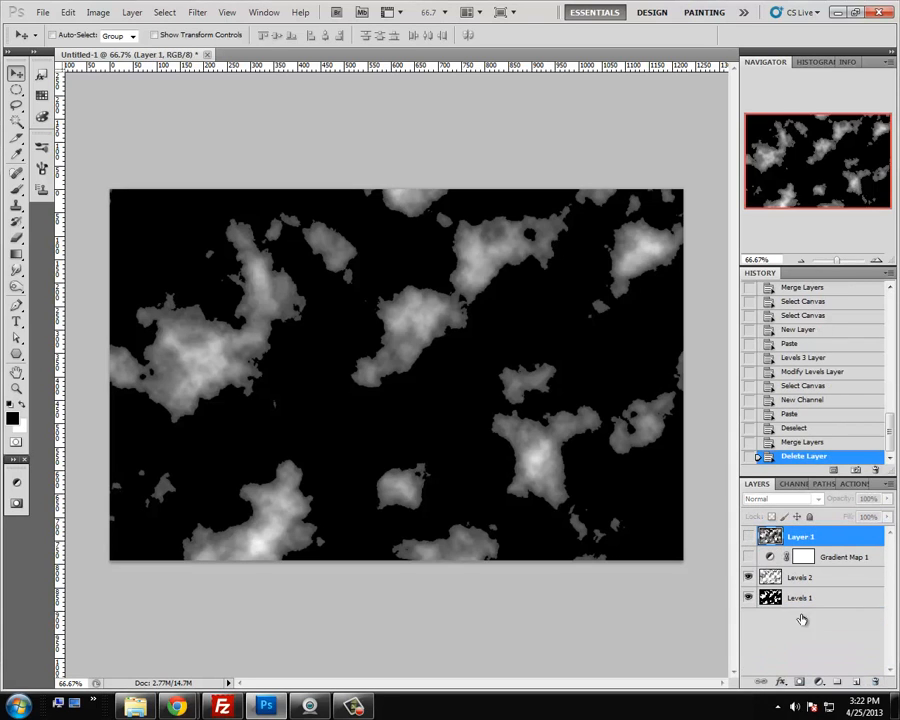
{"action": "left_click", "coordinate": [747, 557]}
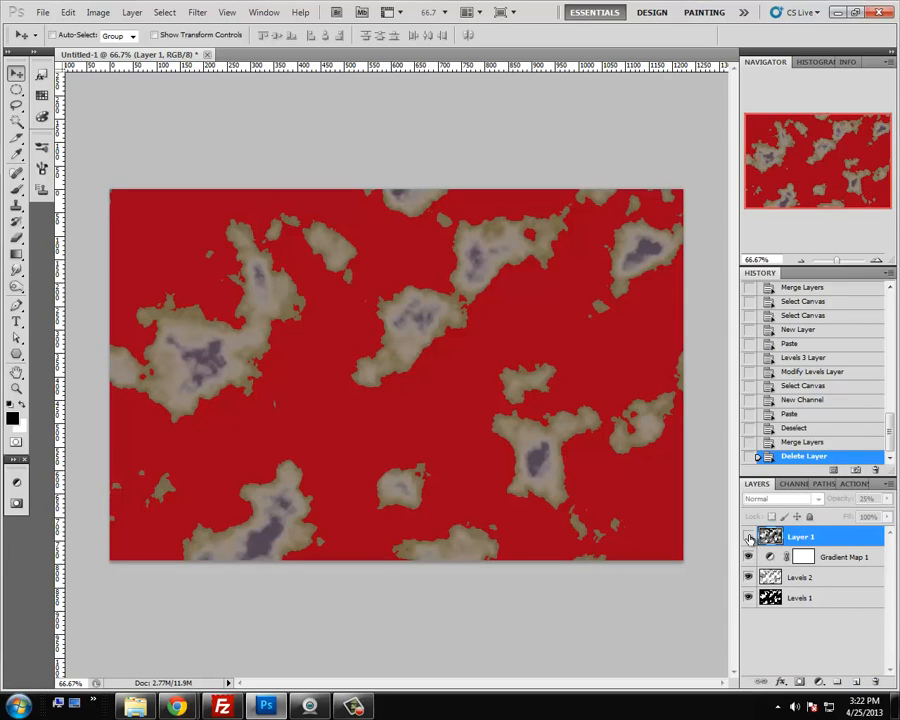
{"action": "left_click", "coordinate": [749, 538]}
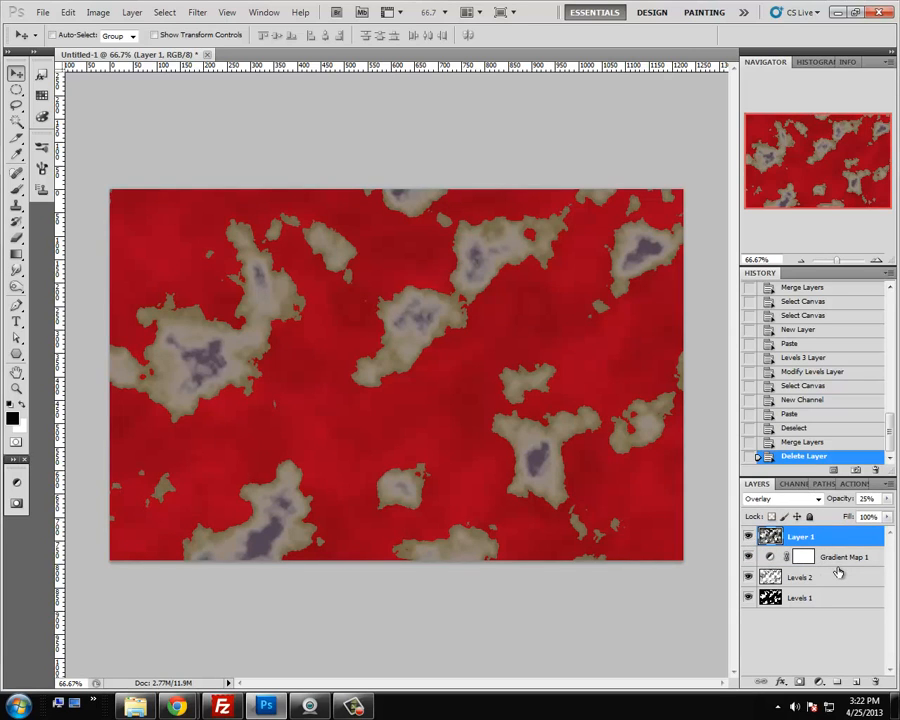
Add a new layer above Layer 1 and fill it with the 50% gray swatch
{"action": "left_click", "coordinate": [856, 681]}
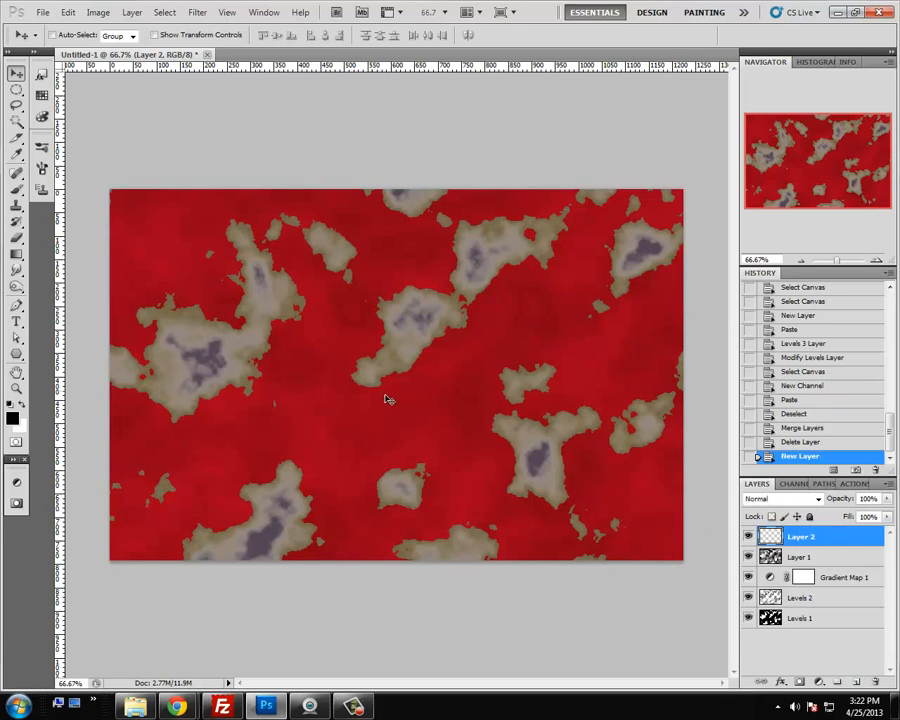
{"action": "left_click", "coordinate": [41, 95]}
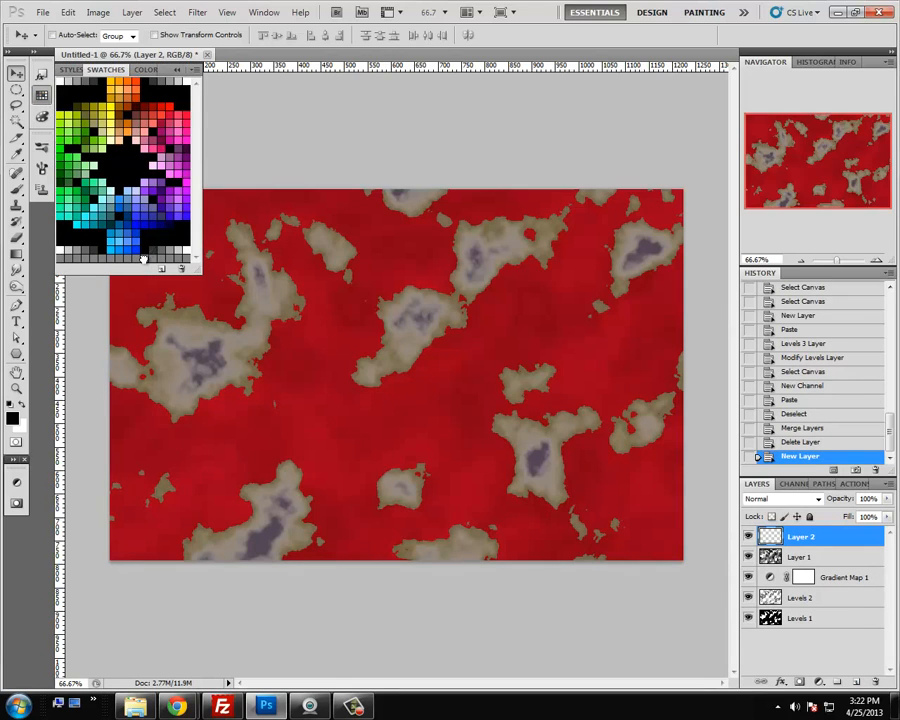
{"action": "left_click", "coordinate": [143, 260]}
{"action": "left_click", "coordinate": [177, 71]}
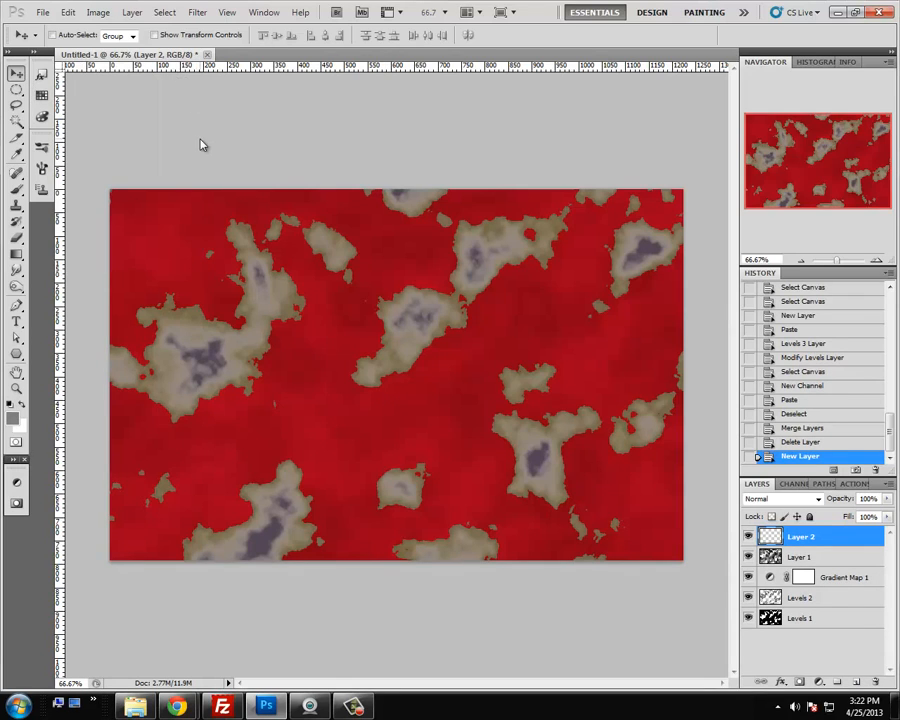
{"action": "key", "text": "alt+BackSpace"}
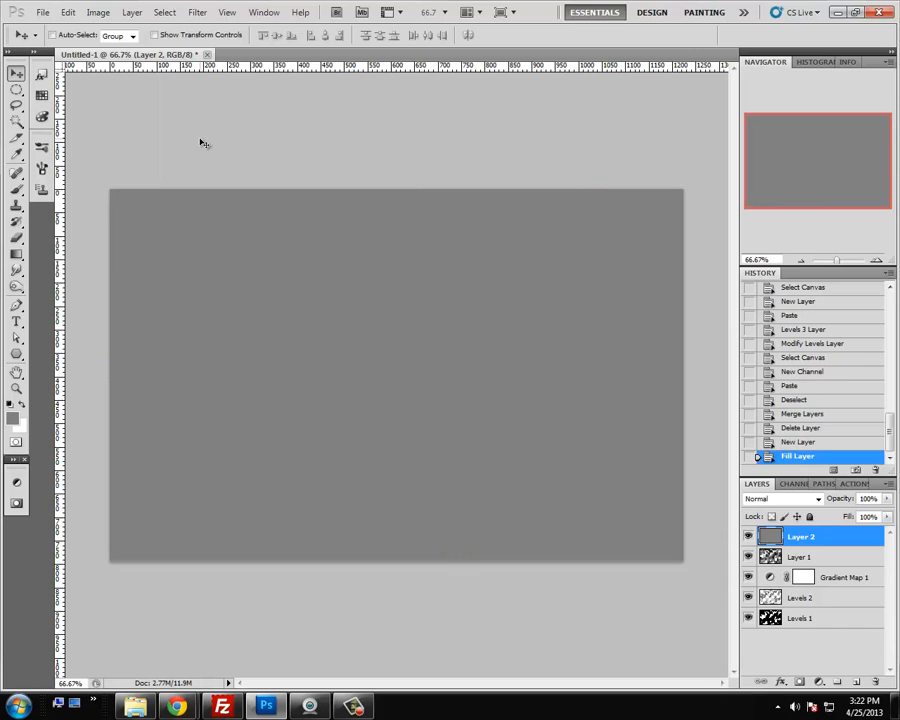
Set the foreground color to a neutral gray at 50% brightness (#7f7f7f) and refill Layer 2 with it
{"action": "left_click", "coordinate": [41, 94]}
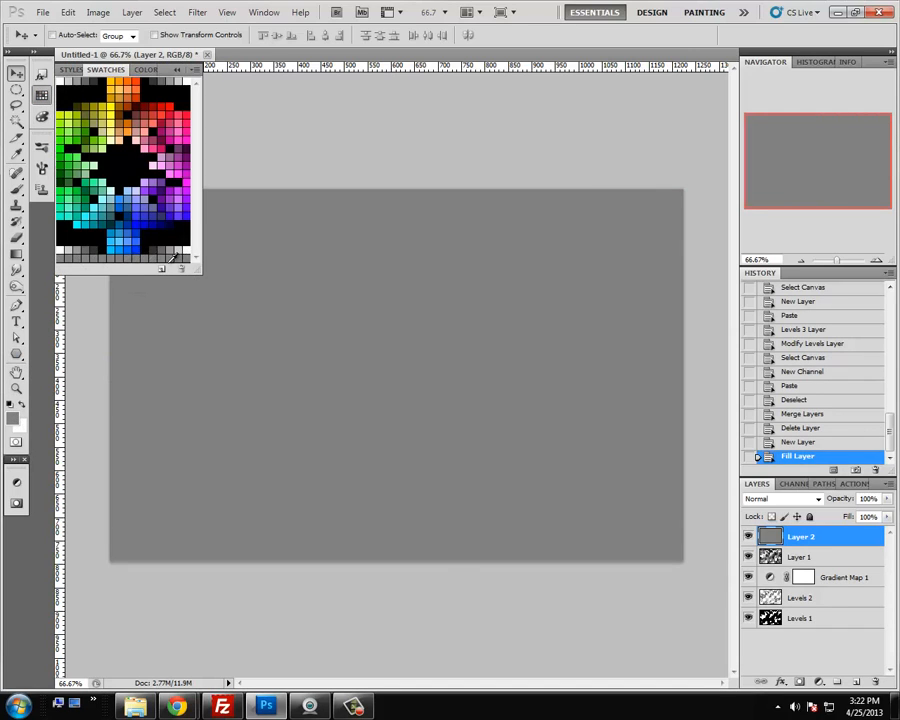
{"action": "left_click", "coordinate": [178, 70]}
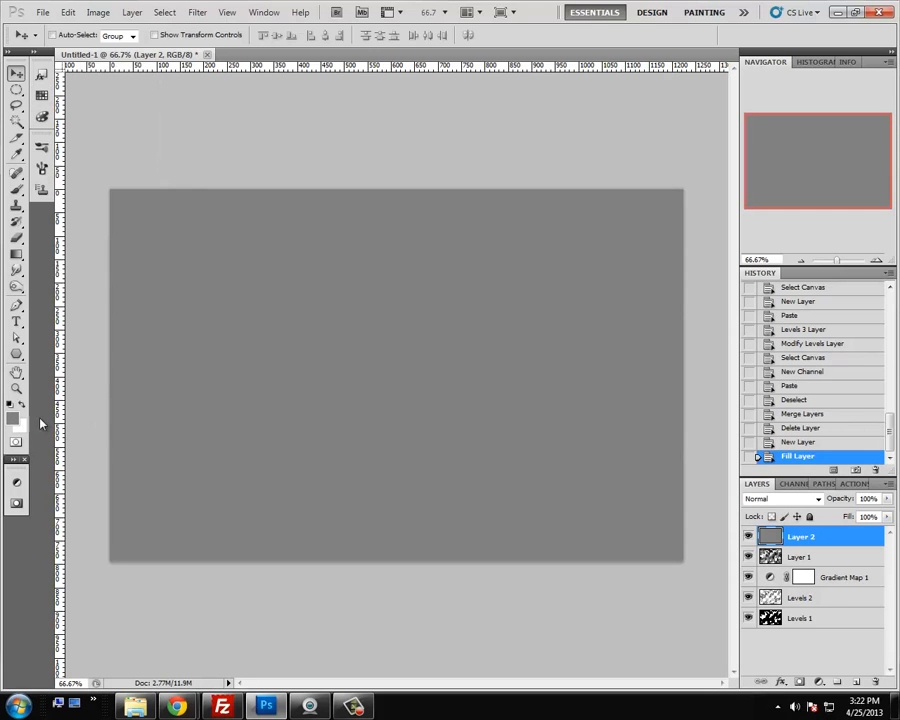
{"action": "left_click", "coordinate": [12, 417]}
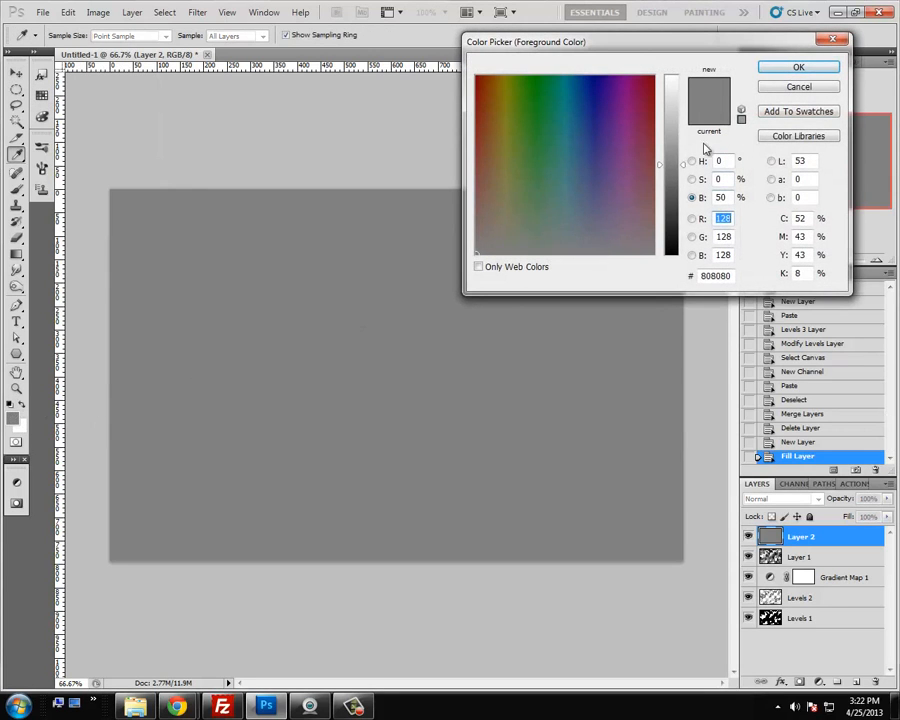
{"action": "left_click", "coordinate": [692, 179]}
{"action": "left_click", "coordinate": [600, 138]}
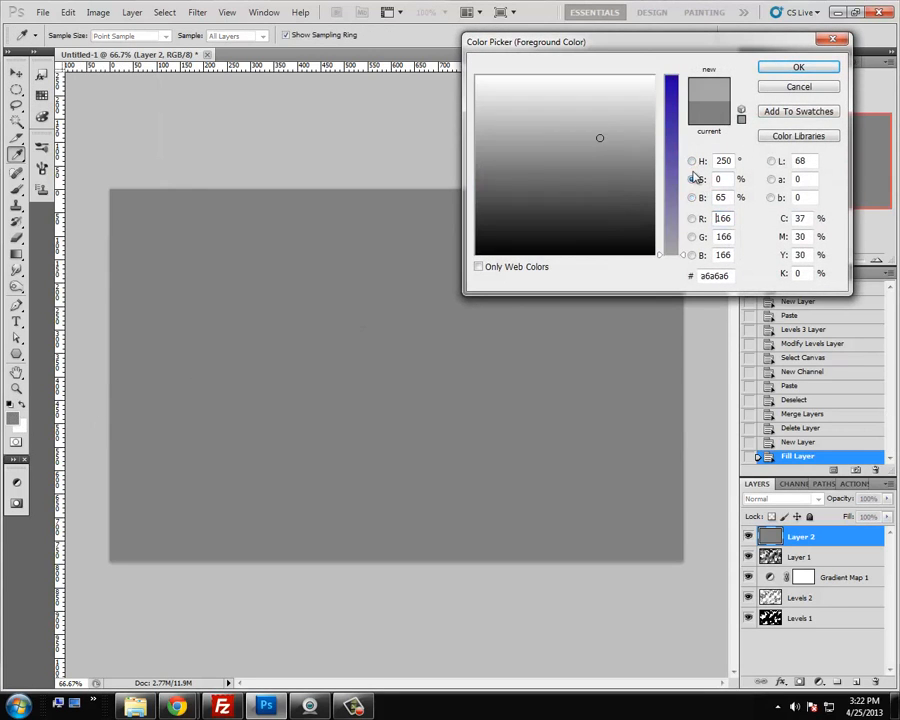
{"action": "left_click", "coordinate": [691, 161]}
{"action": "left_click", "coordinate": [632, 125]}
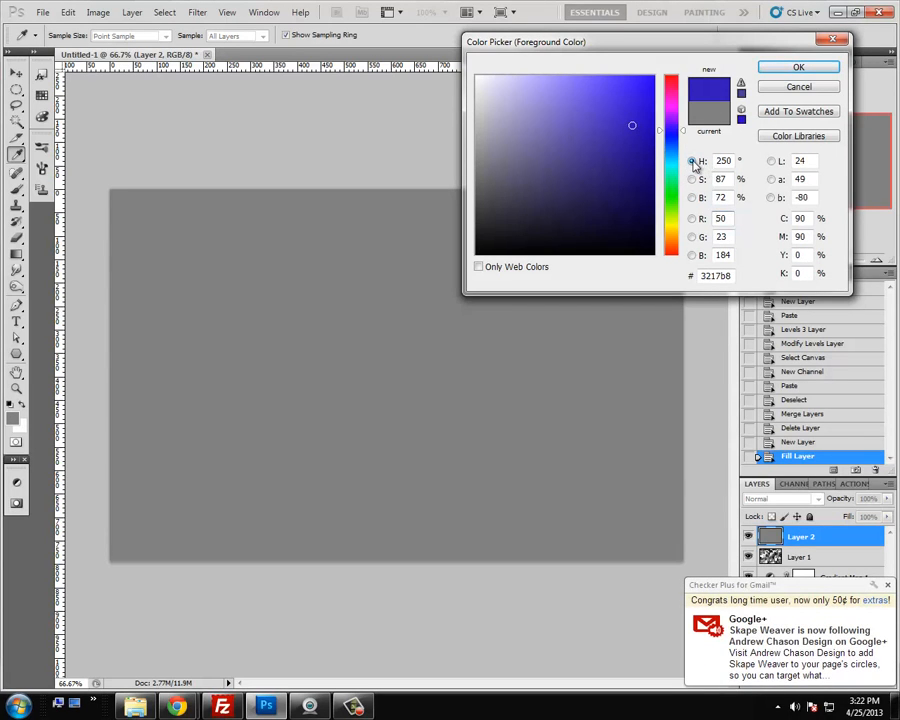
{"action": "left_click_drag", "start_coordinate": [681, 137], "coordinate": [681, 319]}
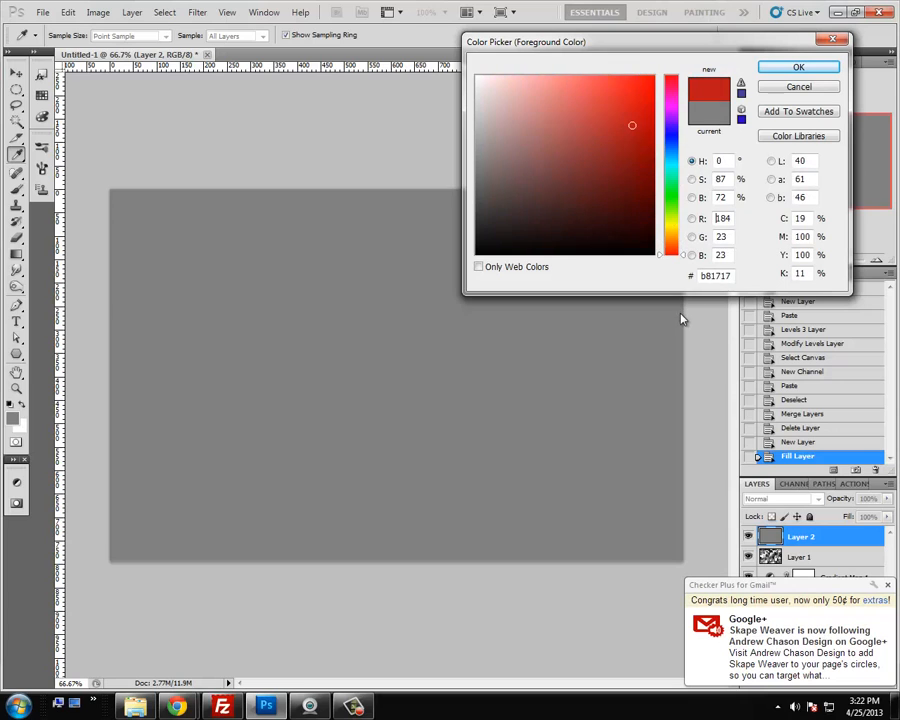
{"action": "left_click", "coordinate": [691, 179]}
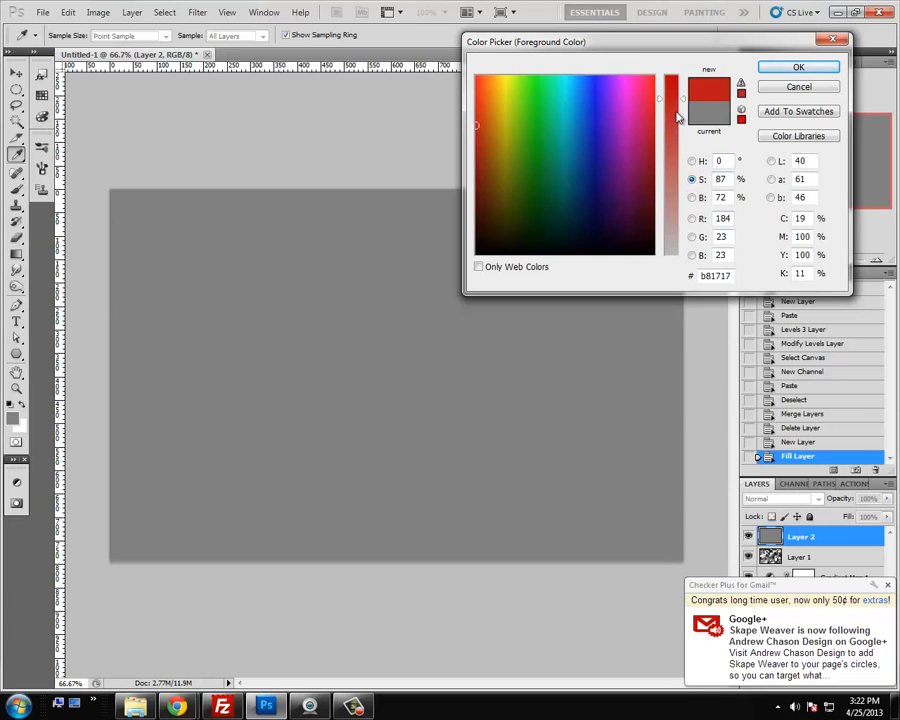
{"action": "left_click_drag", "start_coordinate": [677, 117], "coordinate": [674, 280]}
{"action": "left_click", "coordinate": [693, 197]}
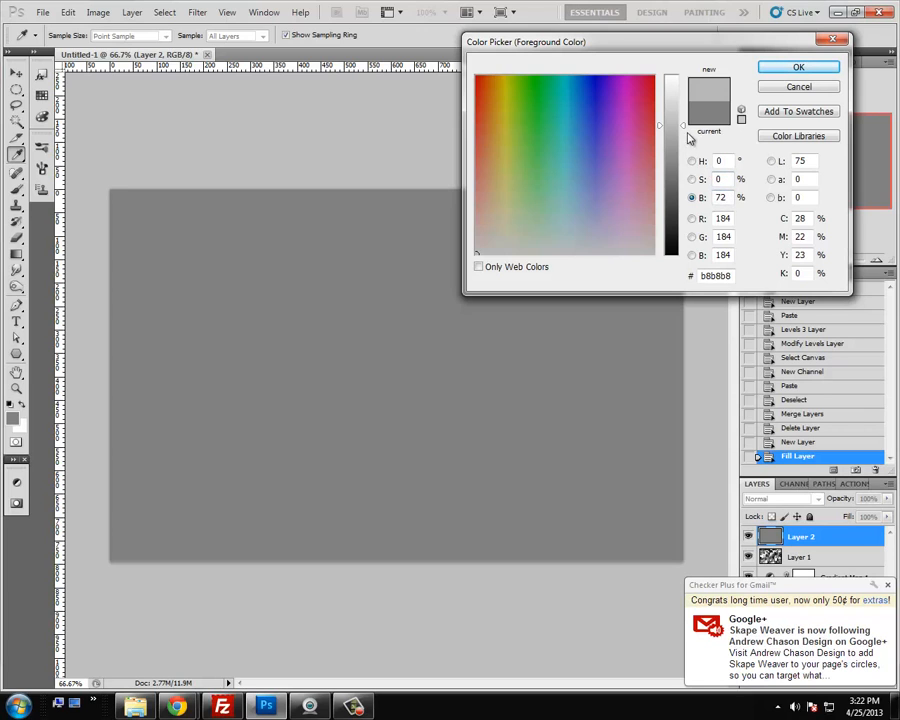
{"action": "left_click_drag", "start_coordinate": [687, 137], "coordinate": [687, 171]}
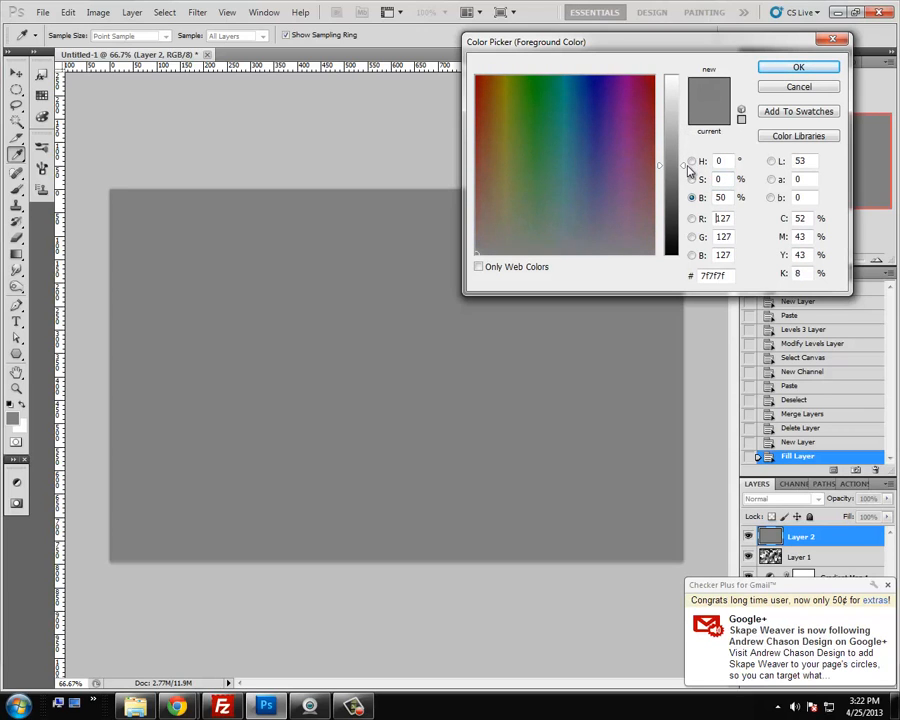
{"action": "left_click", "coordinate": [795, 68]}
{"action": "key", "text": "v"}
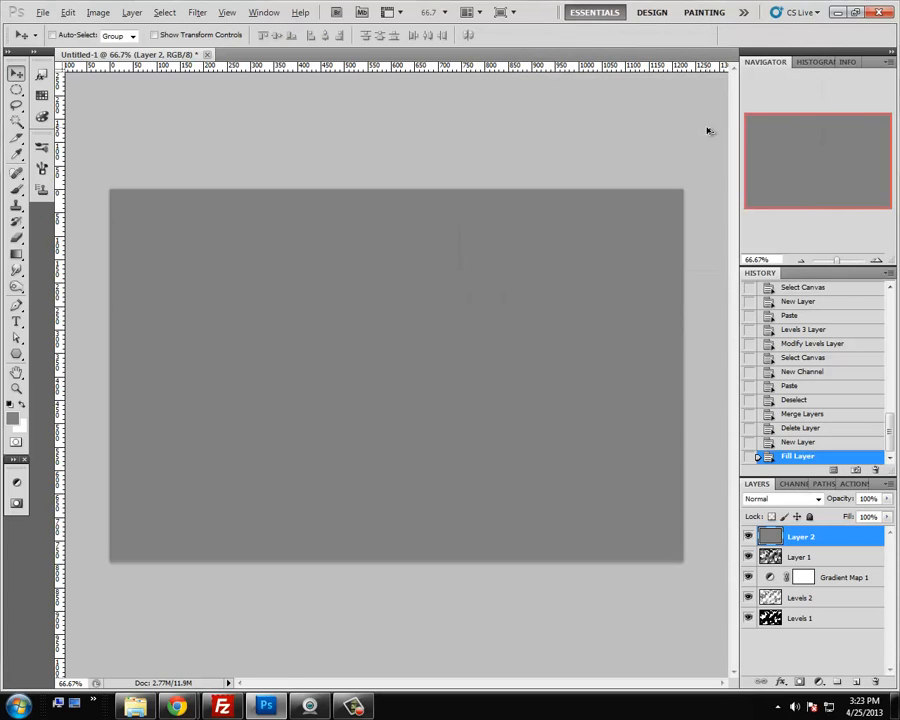
{"action": "key", "text": "alt+BackSpace"}
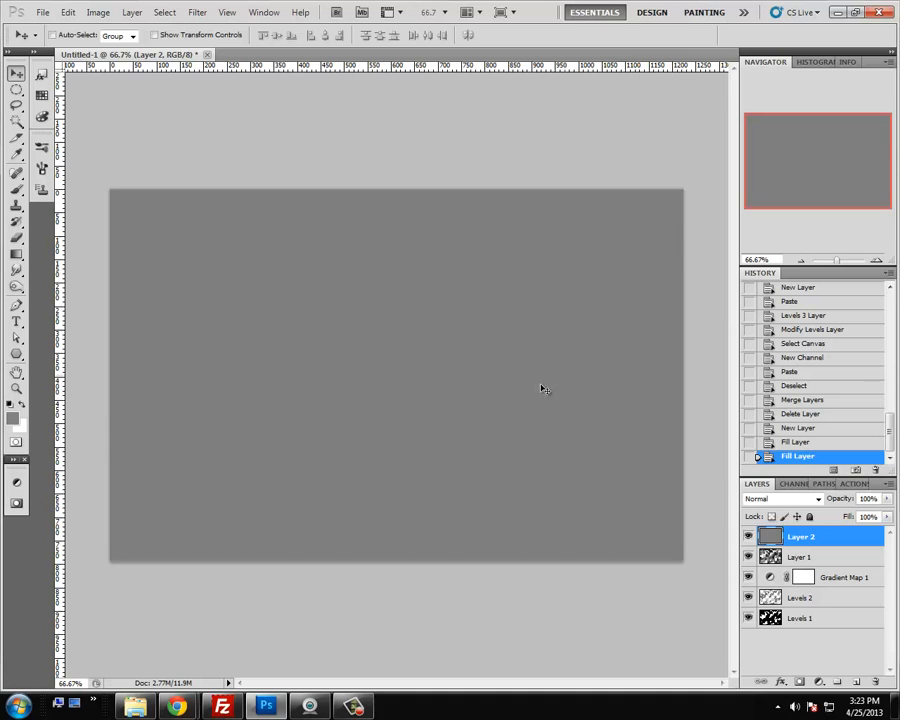
Try Layer 2 in Overlay blend mode, compare the map with the layer hidden, and return it to Normal
{"action": "left_click", "coordinate": [748, 537]}
{"action": "left_click", "coordinate": [748, 537]}
{"action": "left_click", "coordinate": [780, 499]}
{"action": "left_click", "coordinate": [762, 301]}
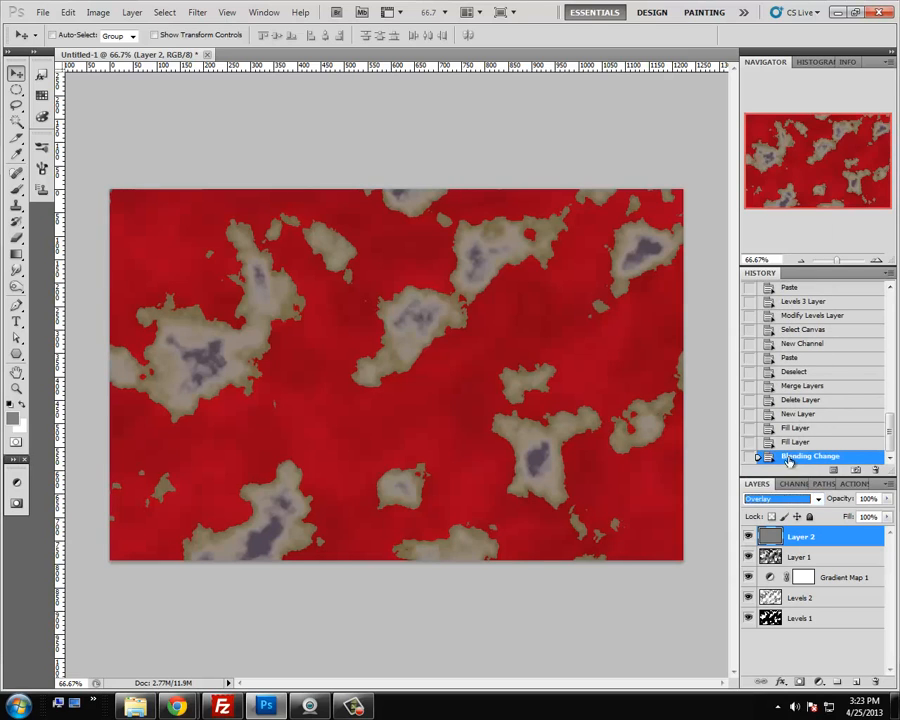
{"action": "left_click", "coordinate": [748, 537]}
{"action": "left_click", "coordinate": [748, 537]}
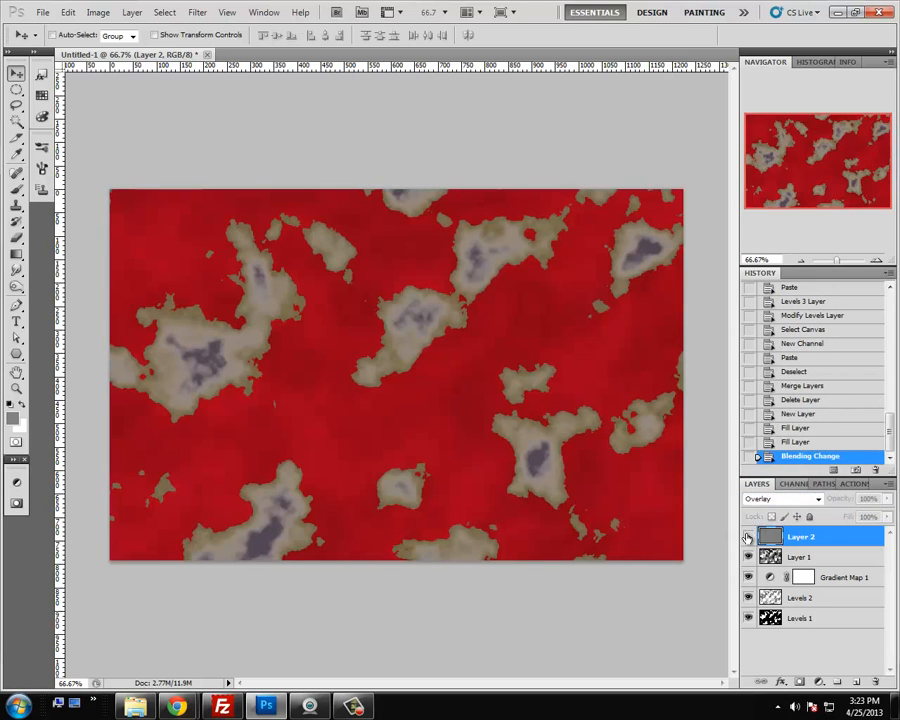
{"action": "left_click", "coordinate": [788, 504]}
{"action": "left_click", "coordinate": [769, 137]}
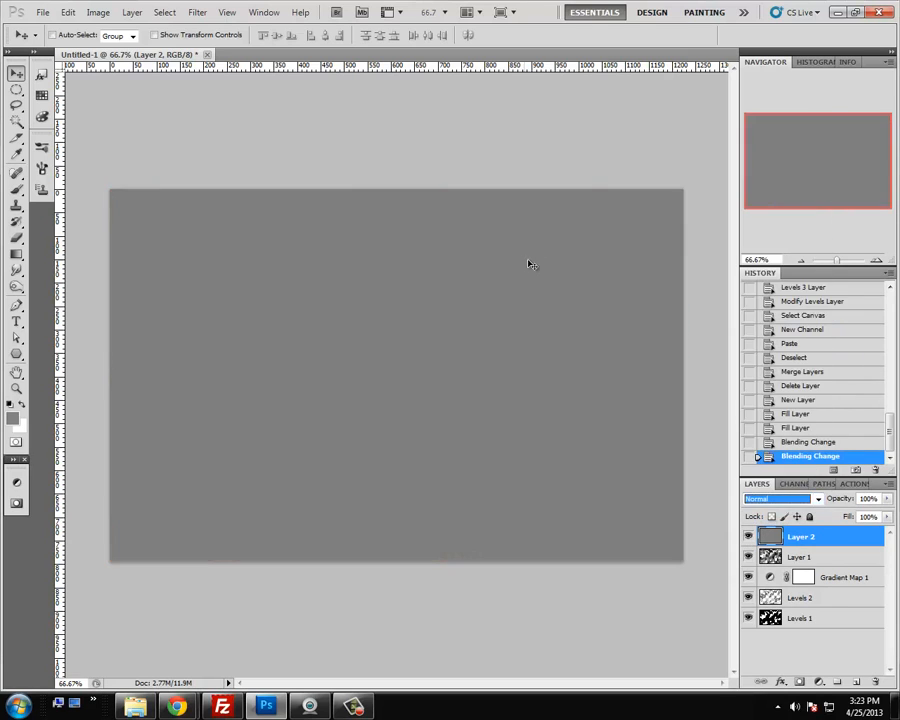
{"action": "left_click", "coordinate": [197, 12]}
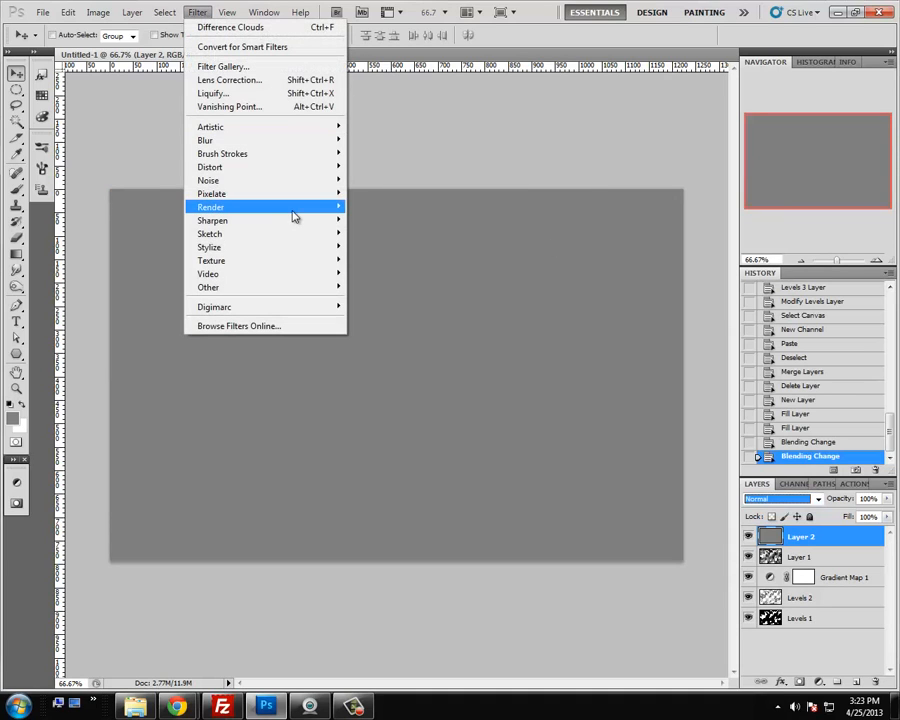
{"action": "mouse_move", "coordinate": [295, 215]}
{"action": "left_click", "coordinate": [479, 150]}
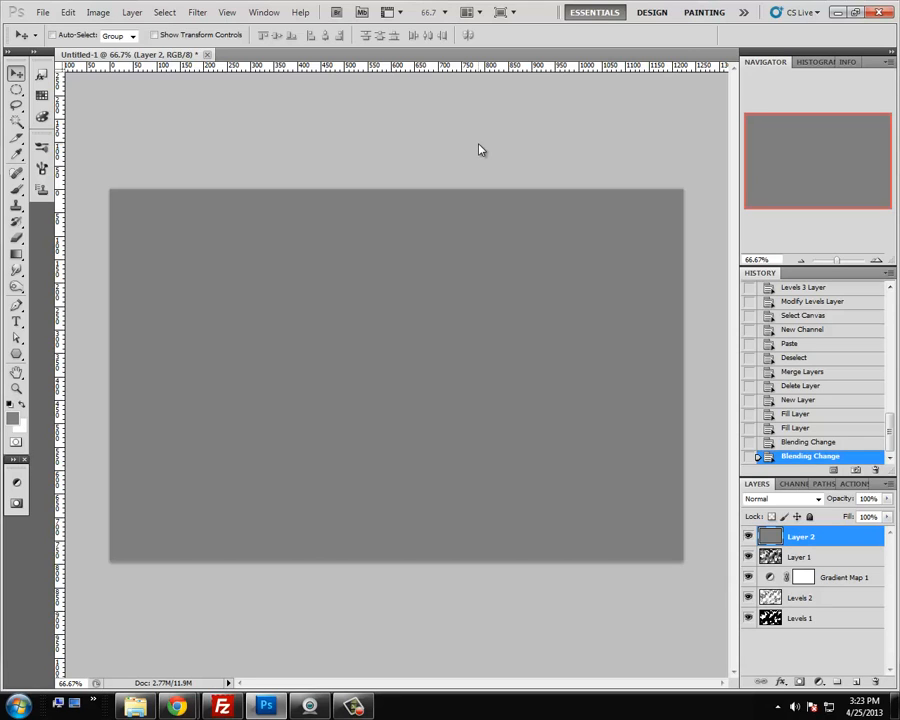
Open the Lighting Effects filter on Layer 2 and move its dialog aside to uncover more of the canvas
{"action": "left_click", "coordinate": [197, 12]}
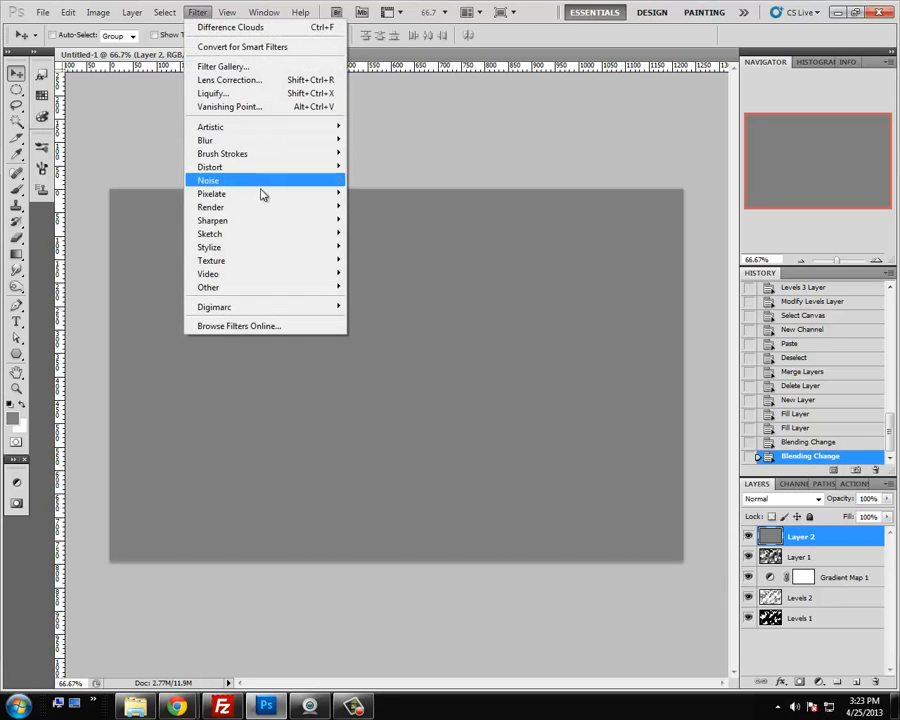
{"action": "mouse_move", "coordinate": [262, 207]}
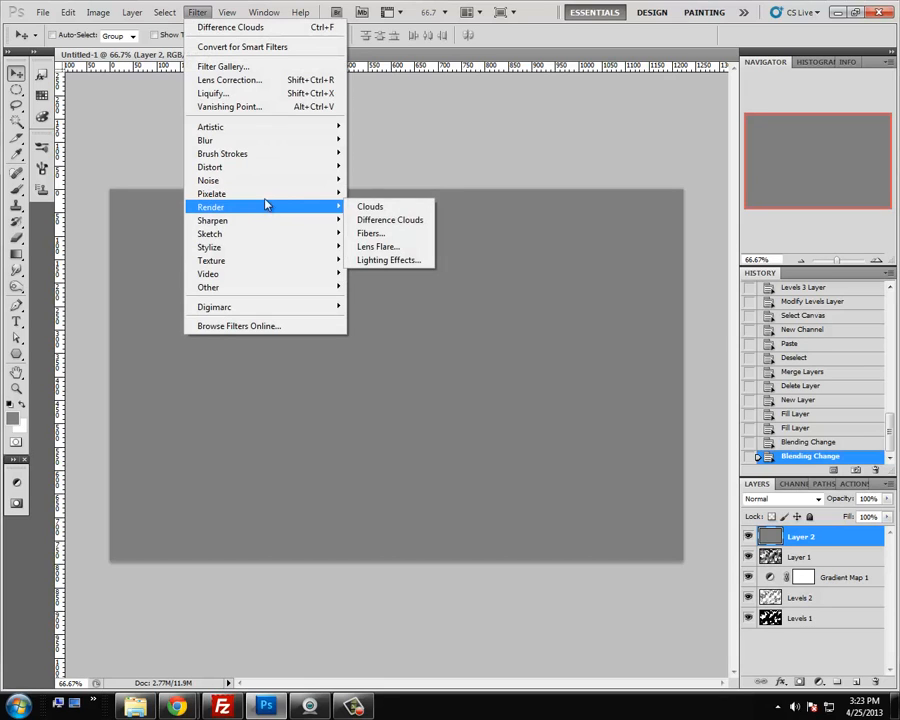
{"action": "left_click", "coordinate": [403, 262]}
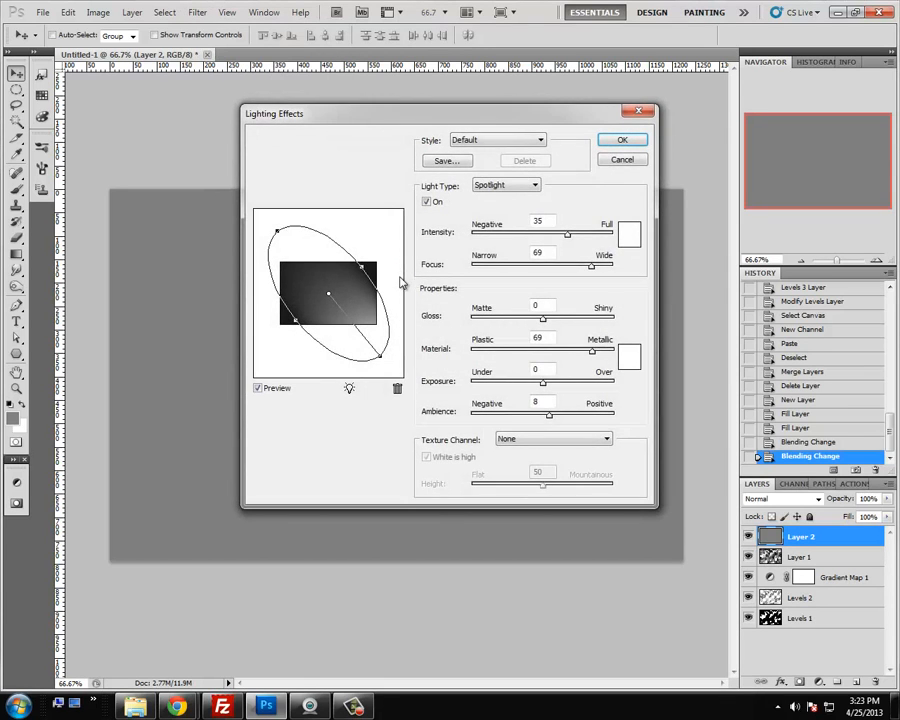
{"action": "left_click_drag", "start_coordinate": [400, 118], "coordinate": [253, 114]}
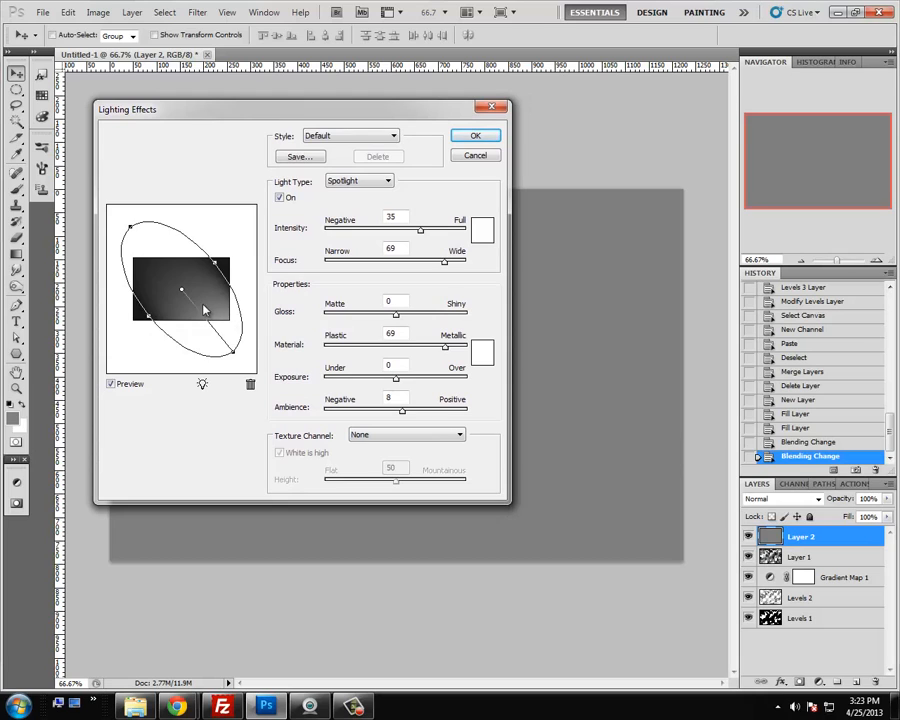
Try other lighting style presets, including Crossing, and return to the Default style
{"action": "scroll", "coordinate": [204, 309], "scroll_direction": "up", "scroll_amount": 2}
{"action": "scroll", "coordinate": [204, 309], "scroll_direction": "down", "scroll_amount": 1}
{"action": "scroll", "coordinate": [204, 309], "scroll_direction": "up", "scroll_amount": 1}
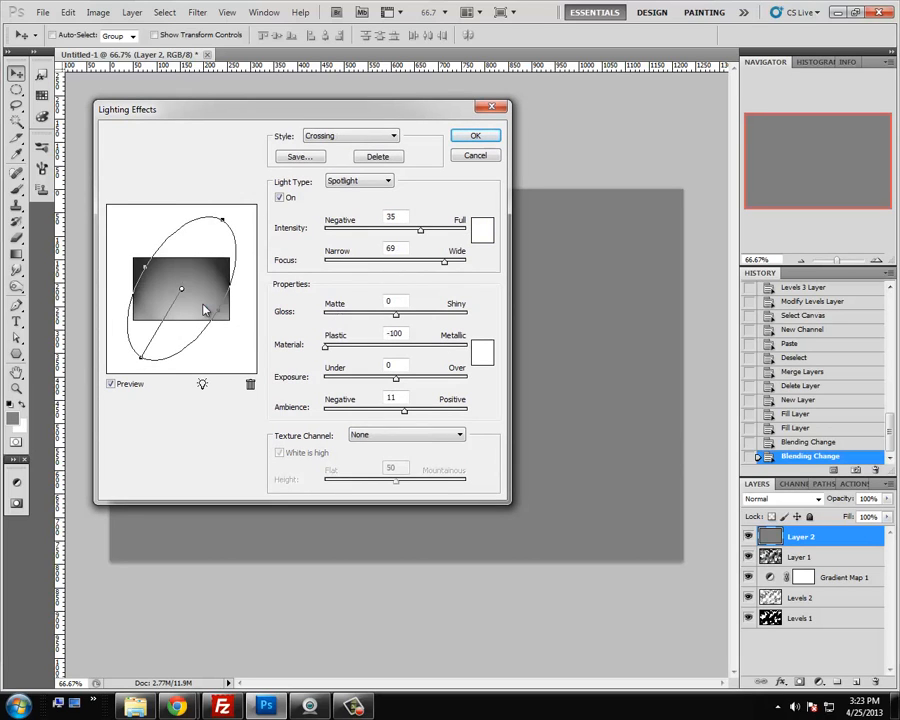
{"action": "scroll", "coordinate": [204, 309], "scroll_direction": "up", "scroll_amount": 1}
{"action": "scroll", "coordinate": [204, 309], "scroll_direction": "down", "scroll_amount": 3}
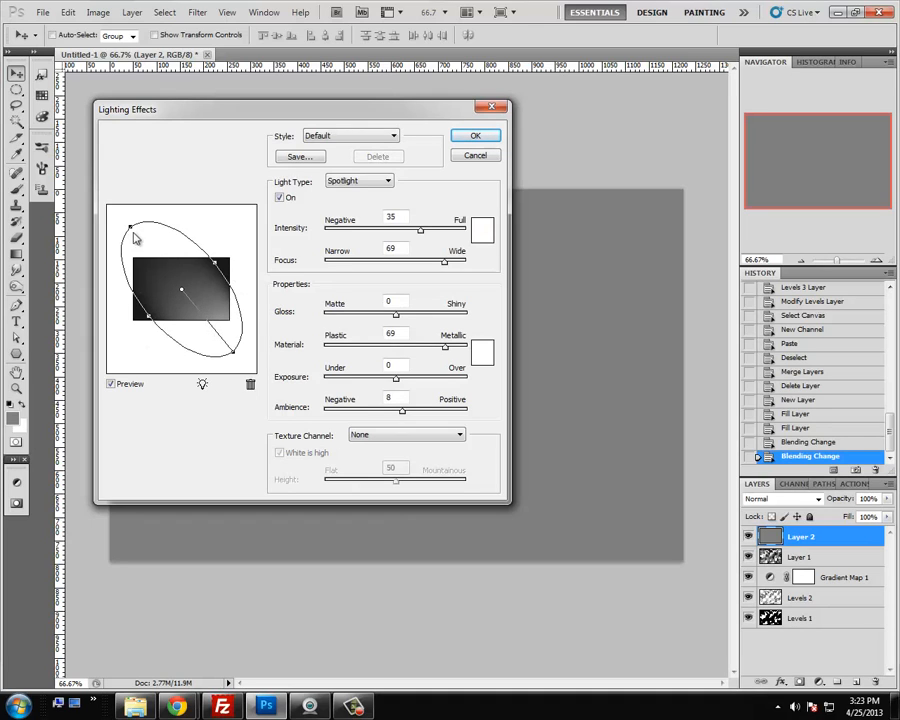
Reshape the spotlight into a wide ellipse around the whole image, with the light coming from the upper right
{"action": "left_click_drag", "start_coordinate": [234, 357], "coordinate": [126, 288]}
{"action": "left_click_drag", "start_coordinate": [203, 250], "coordinate": [208, 275]}
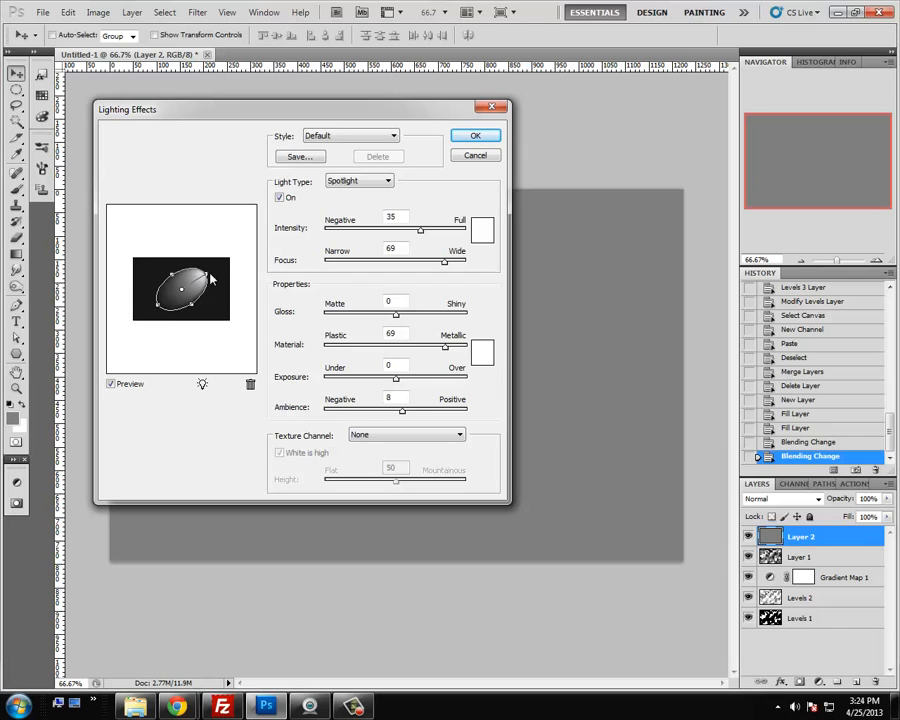
{"action": "left_click_drag", "start_coordinate": [182, 293], "coordinate": [153, 233]}
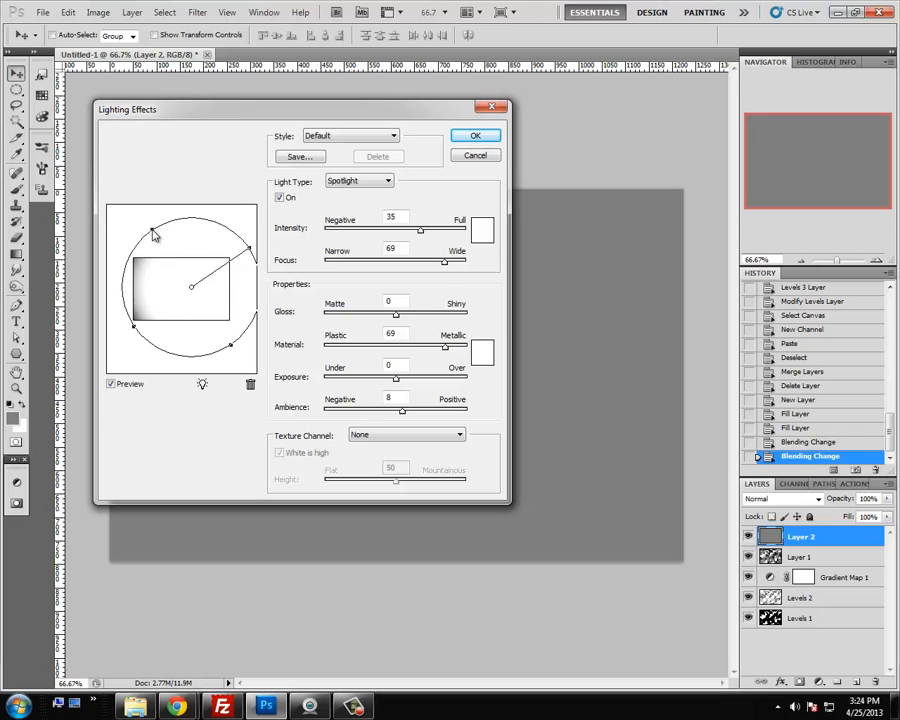
{"action": "left_click_drag", "start_coordinate": [228, 258], "coordinate": [256, 240]}
{"action": "left_click_drag", "start_coordinate": [193, 289], "coordinate": [185, 291]}
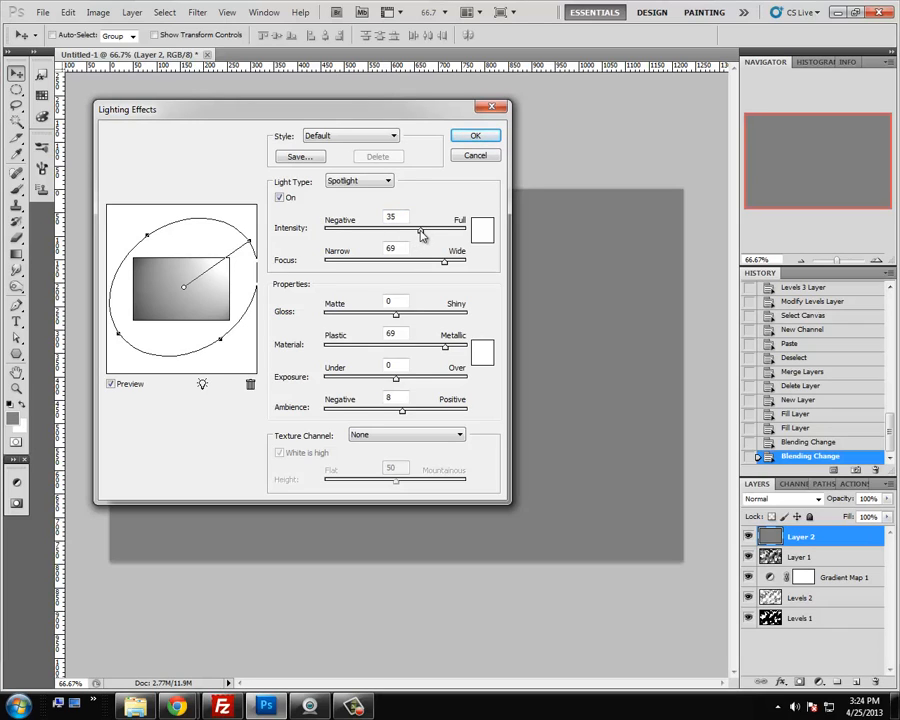
Set the spotlight's intensity to 28 and its focus to 85
{"action": "left_click_drag", "start_coordinate": [420, 229], "coordinate": [416, 233]}
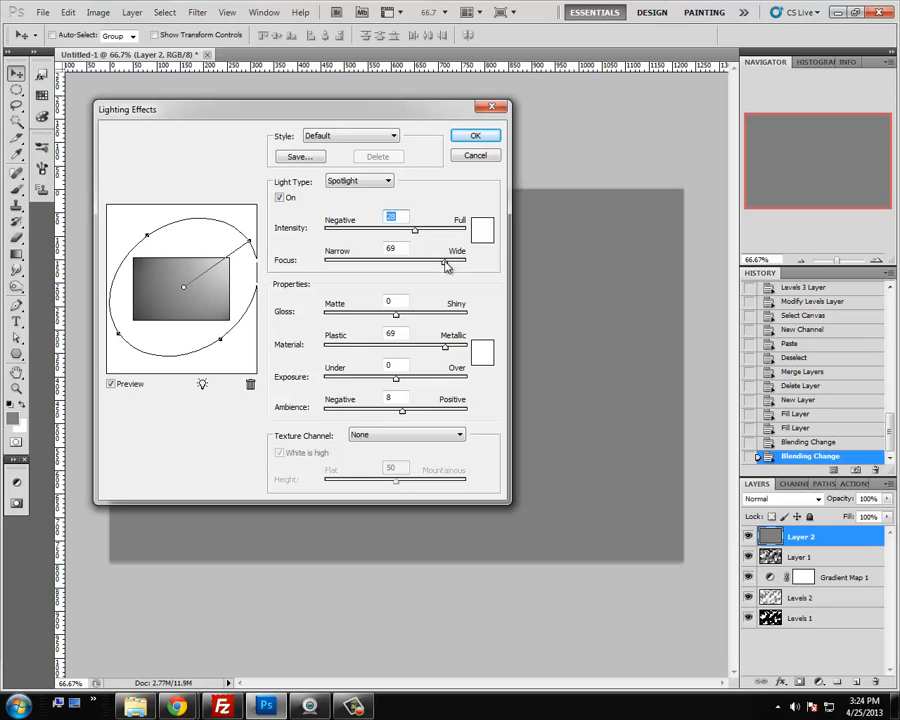
{"action": "left_click_drag", "start_coordinate": [446, 265], "coordinate": [456, 264]}
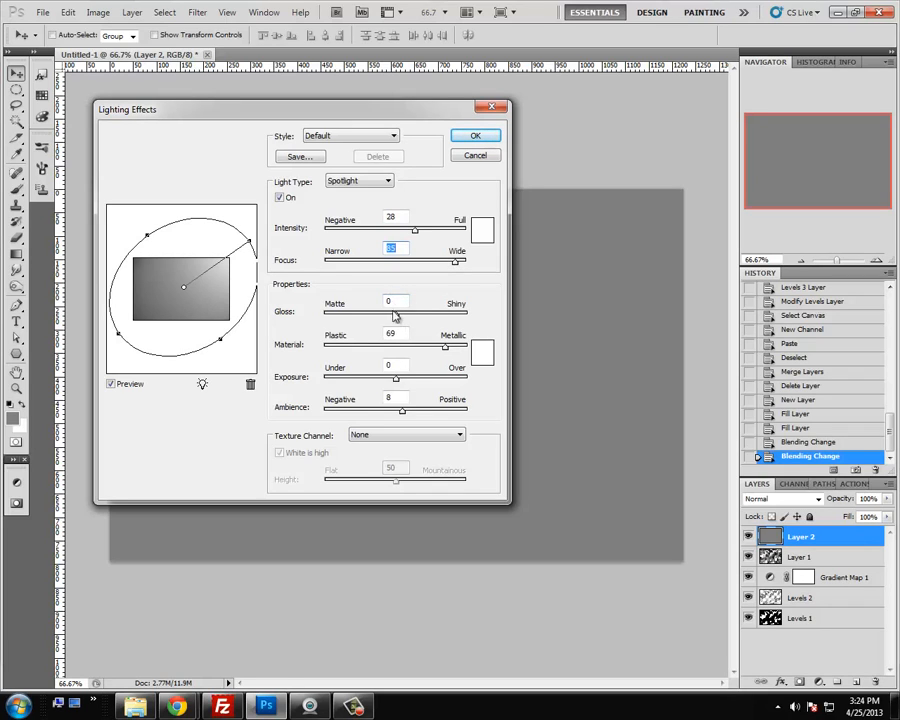
Set the lighting effect's gloss to 0, material to 27 and ambience to 10
{"action": "mouse_move", "coordinate": [396, 318]}
{"action": "left_mouse_down"}
{"action": "mouse_move", "coordinate": [355, 320]}
{"action": "mouse_move", "coordinate": [472, 318]}
{"action": "mouse_move", "coordinate": [397, 320]}
{"action": "left_mouse_up"}
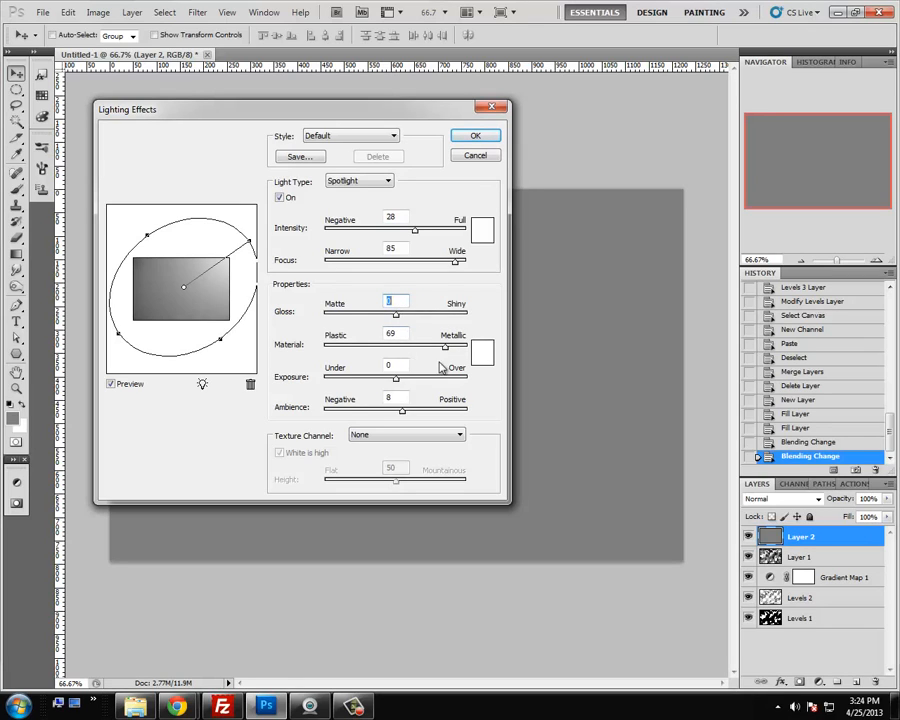
{"action": "left_click_drag", "start_coordinate": [445, 347], "coordinate": [417, 352]}
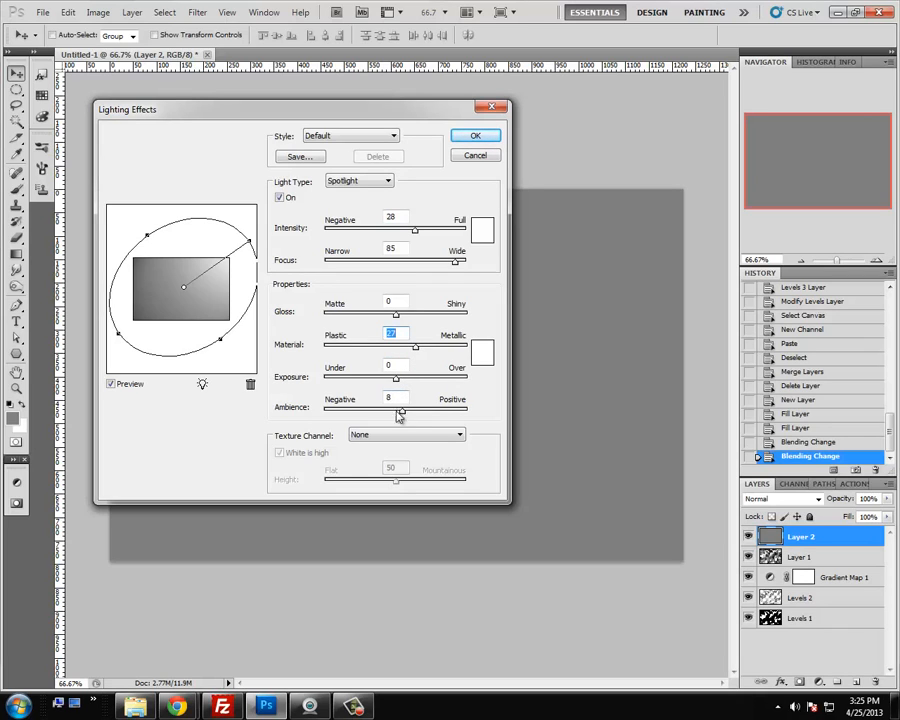
{"action": "mouse_move", "coordinate": [402, 410]}
{"action": "left_mouse_down"}
{"action": "mouse_move", "coordinate": [421, 416]}
{"action": "mouse_move", "coordinate": [403, 411]}
{"action": "left_mouse_up"}
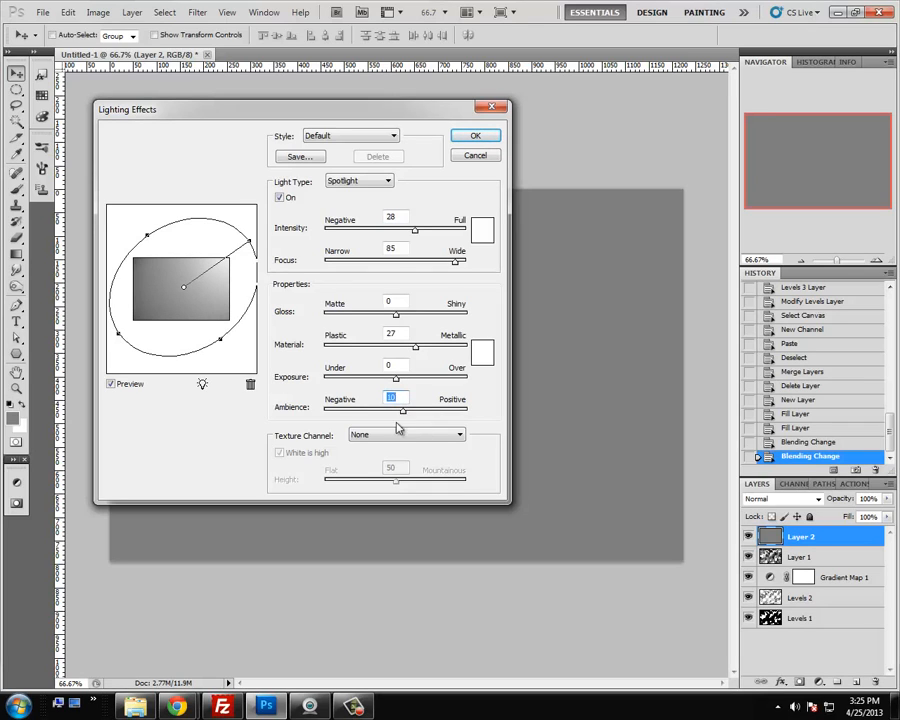
Use the Alpha 2 channel as the lighting texture, increase its height towards Mountainous, and apply Lighting Effects to Layer 2
{"action": "left_click", "coordinate": [390, 435]}
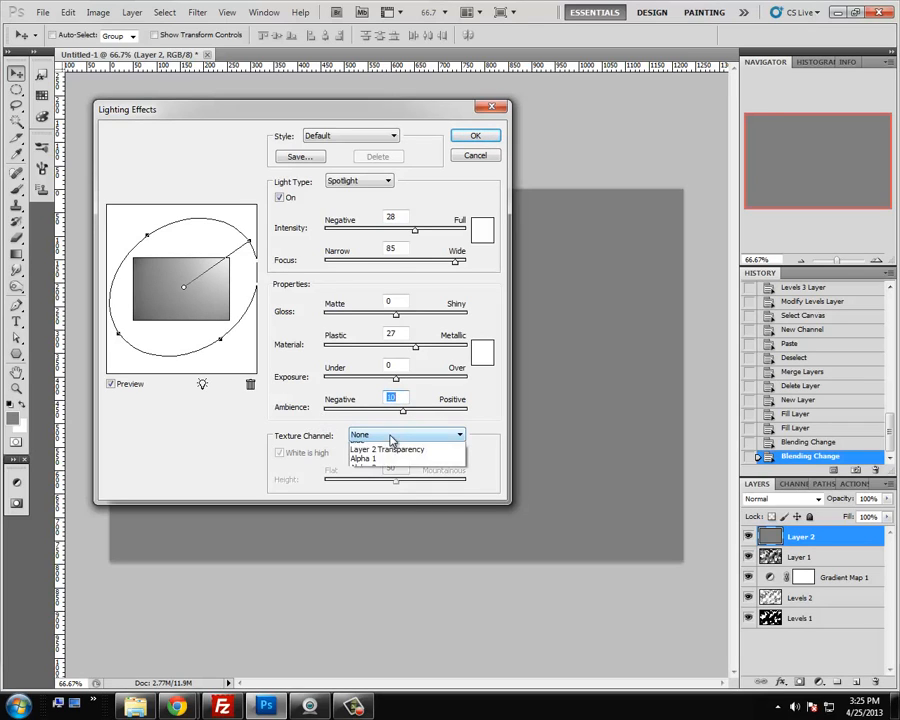
{"action": "left_click", "coordinate": [390, 493]}
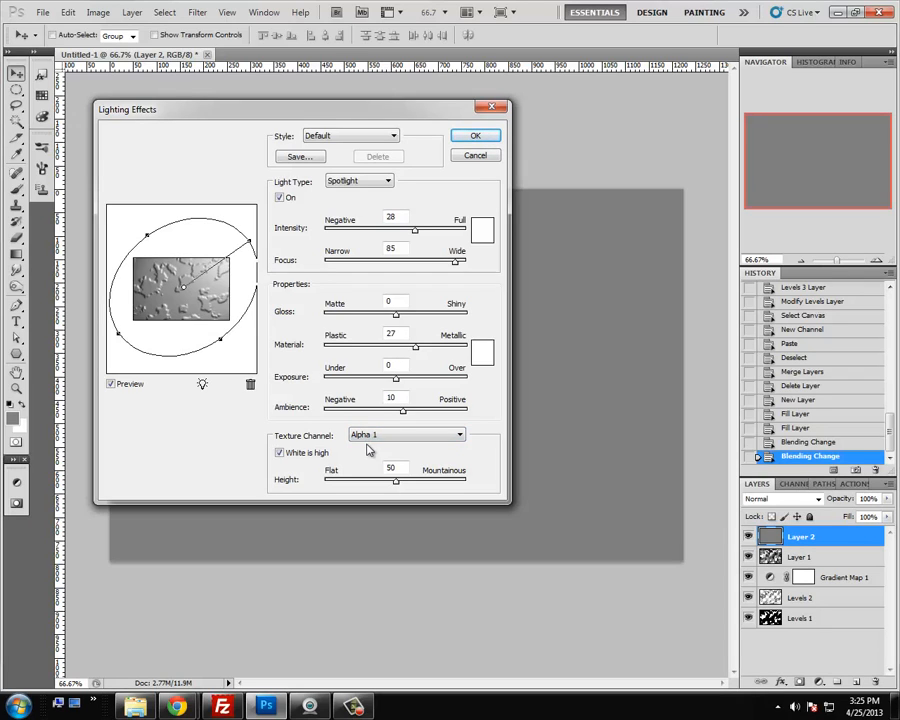
{"action": "left_click", "coordinate": [410, 435]}
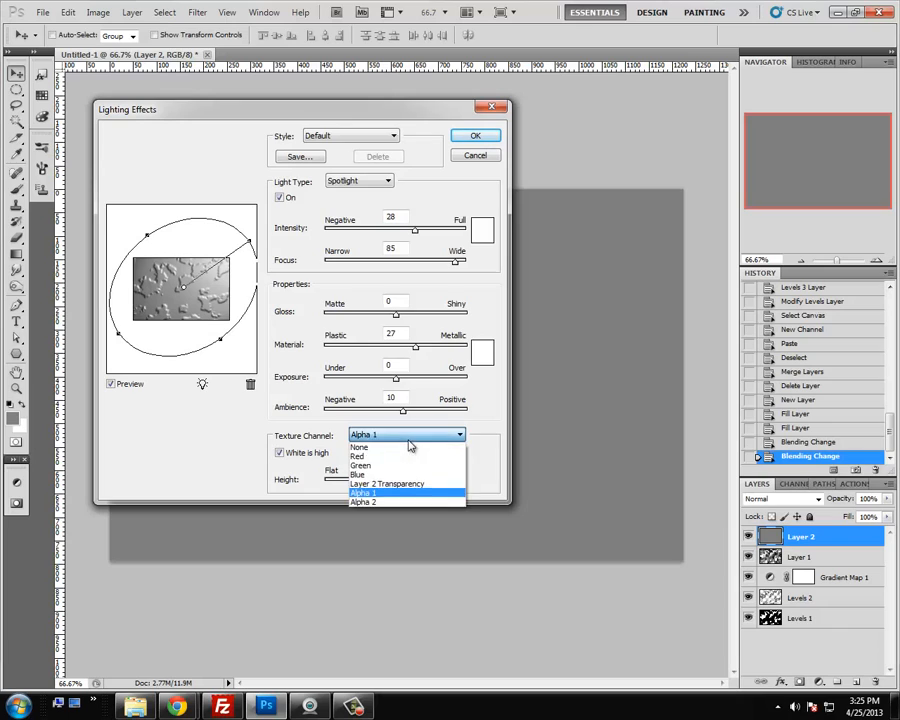
{"action": "left_click", "coordinate": [379, 503]}
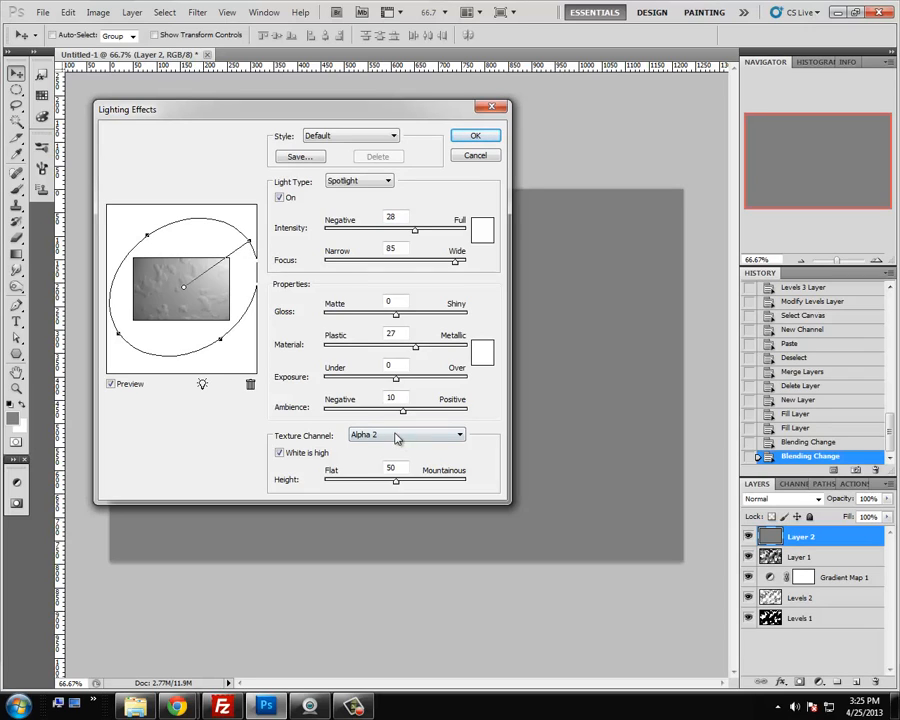
{"action": "left_click_drag", "start_coordinate": [397, 485], "coordinate": [431, 486]}
{"action": "left_click_drag", "start_coordinate": [431, 483], "coordinate": [431, 483]}
{"action": "left_click", "coordinate": [473, 137]}
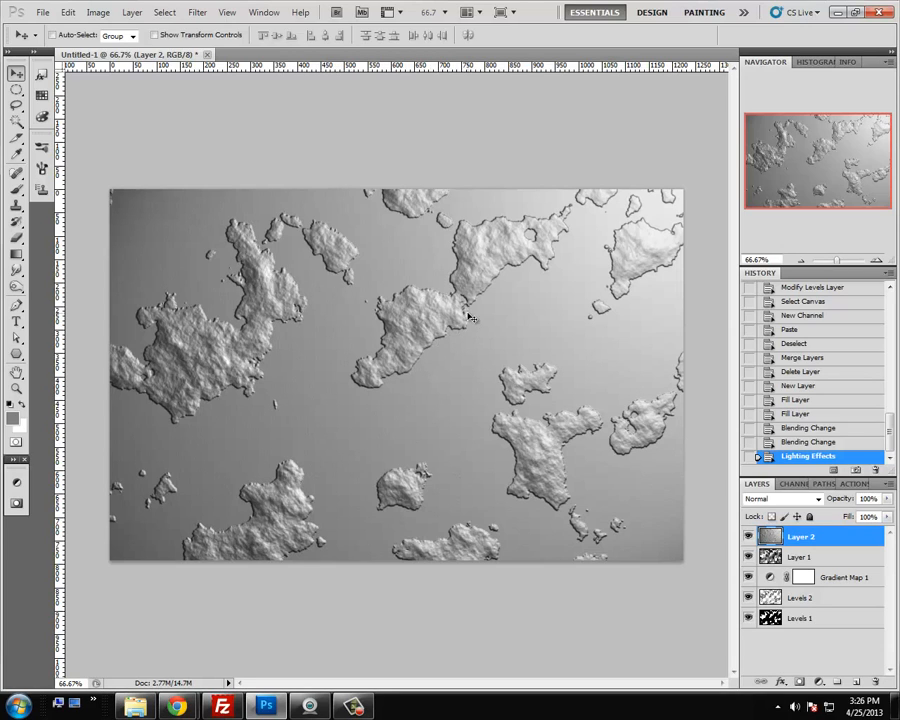
With the Blur tool at a brush size of 45, soften the edges of the central landmass on Layer 2
{"action": "left_click", "coordinate": [15, 271]}
{"action": "left_click", "coordinate": [68, 269]}
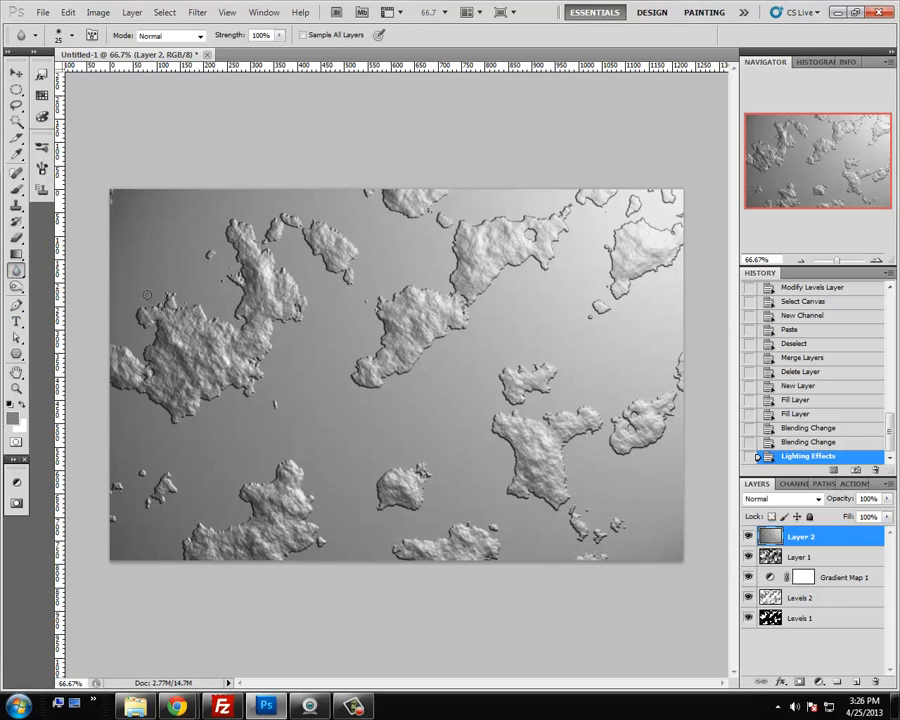
{"action": "key", "text": "bracketright"}
{"action": "key", "text": "bracketright"}
{"action": "key", "text": "bracketright"}
{"action": "mouse_move", "coordinate": [448, 331]}
{"action": "left_mouse_down"}
{"action": "mouse_move", "coordinate": [403, 379]}
{"action": "mouse_move", "coordinate": [350, 385]}
{"action": "mouse_move", "coordinate": [358, 361]}
{"action": "mouse_move", "coordinate": [386, 339]}
{"action": "mouse_move", "coordinate": [379, 300]}
{"action": "mouse_move", "coordinate": [450, 295]}
{"action": "left_mouse_up"}
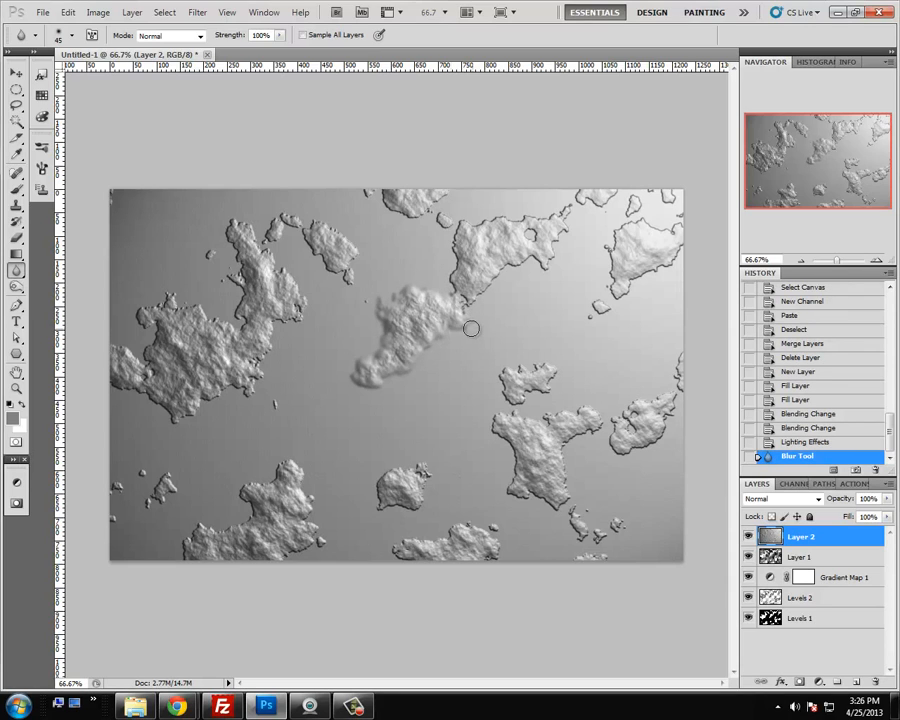
{"action": "mouse_move", "coordinate": [471, 309]}
{"action": "left_mouse_down"}
{"action": "mouse_move", "coordinate": [445, 333]}
{"action": "mouse_move", "coordinate": [418, 370]}
{"action": "left_mouse_up"}
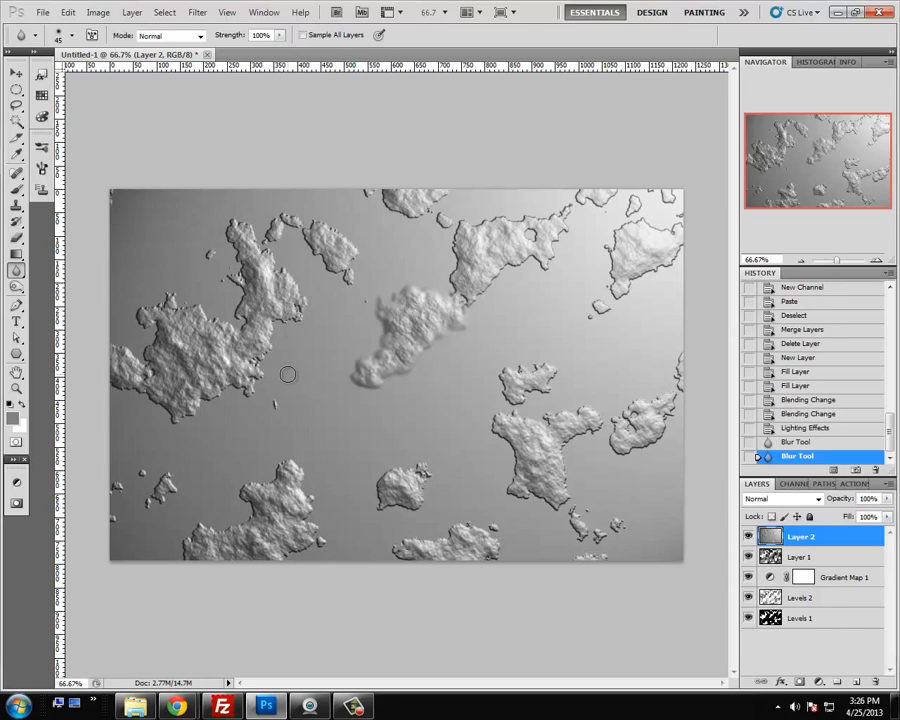
Set Layer 2's blend mode to Overlay and blur the edge of the small island right of the map's centre
{"action": "left_click", "coordinate": [803, 499]}
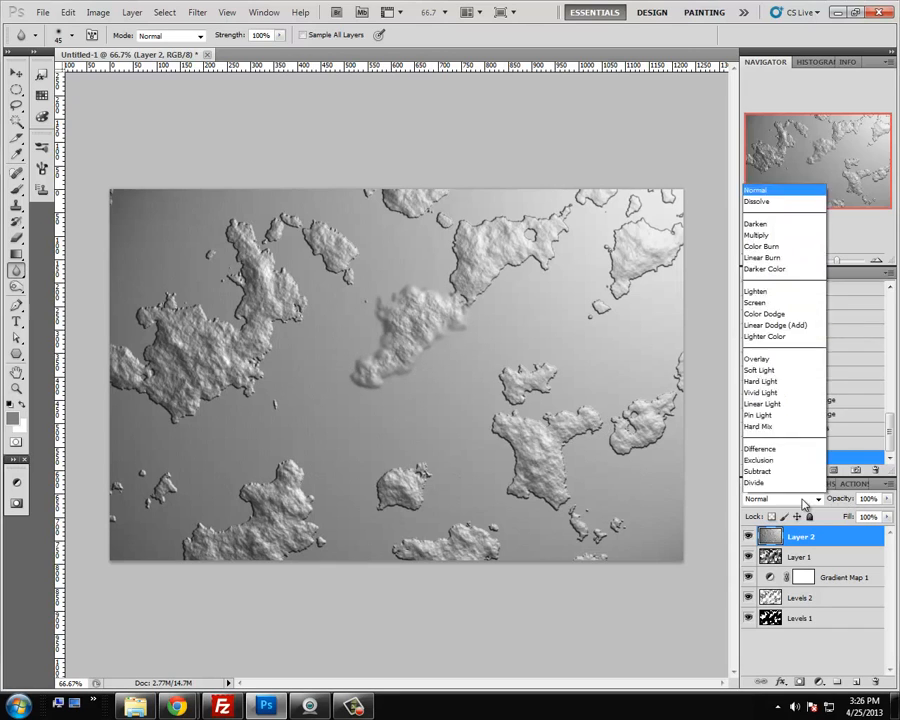
{"action": "left_click", "coordinate": [799, 308]}
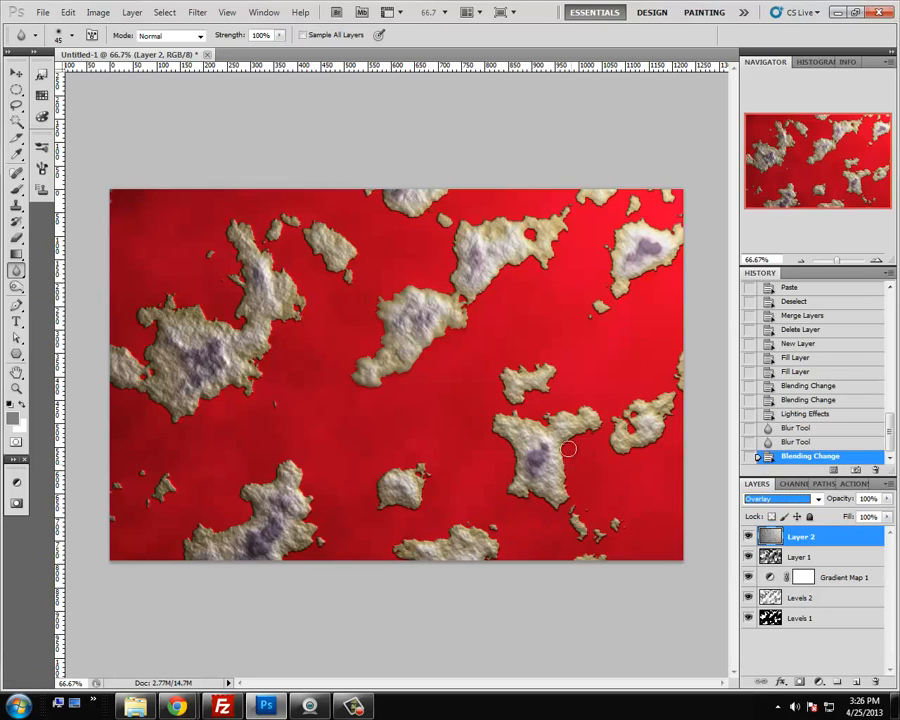
{"action": "key", "text": "Return"}
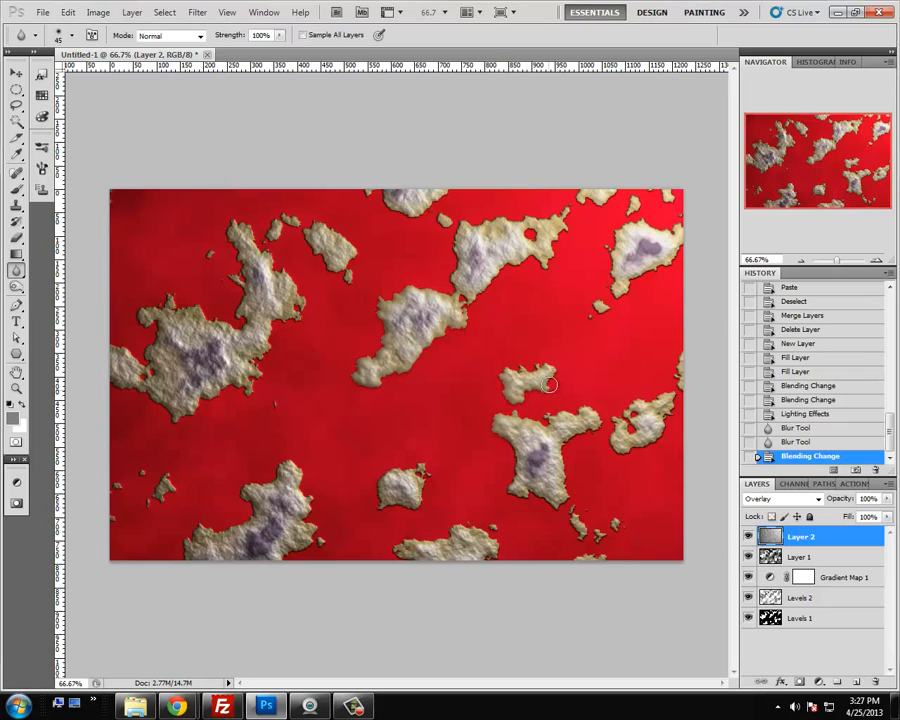
{"action": "left_click_drag", "start_coordinate": [549, 362], "coordinate": [515, 367]}
View the Alpha 2 channel on its own and return to Layer 2 in the full-colour image
{"action": "left_click", "coordinate": [787, 484]}
{"action": "left_click", "coordinate": [806, 596]}
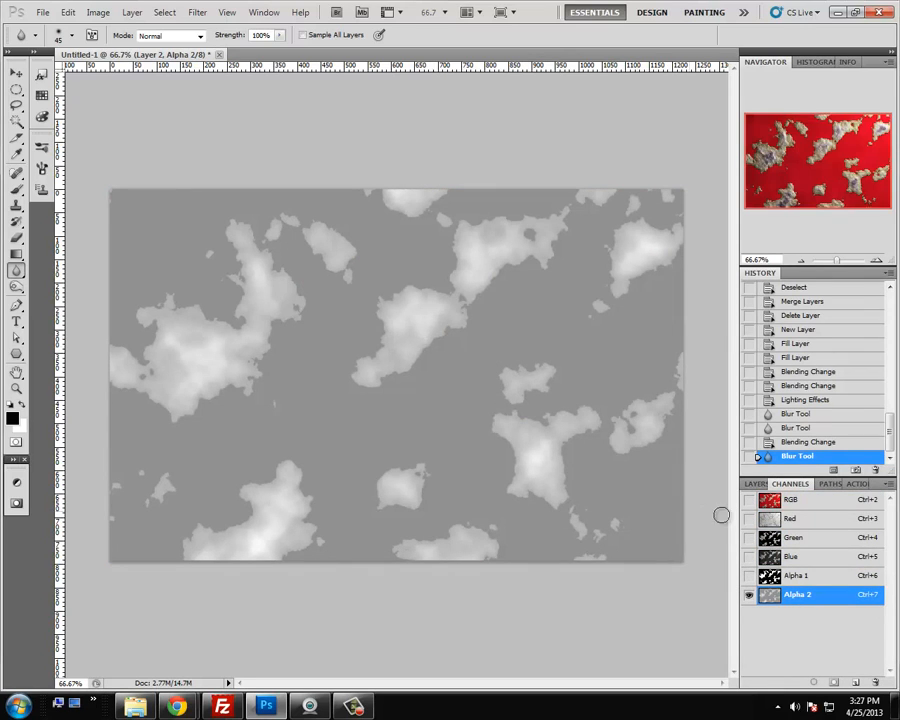
{"action": "left_click", "coordinate": [757, 484]}
{"action": "left_click", "coordinate": [818, 538]}
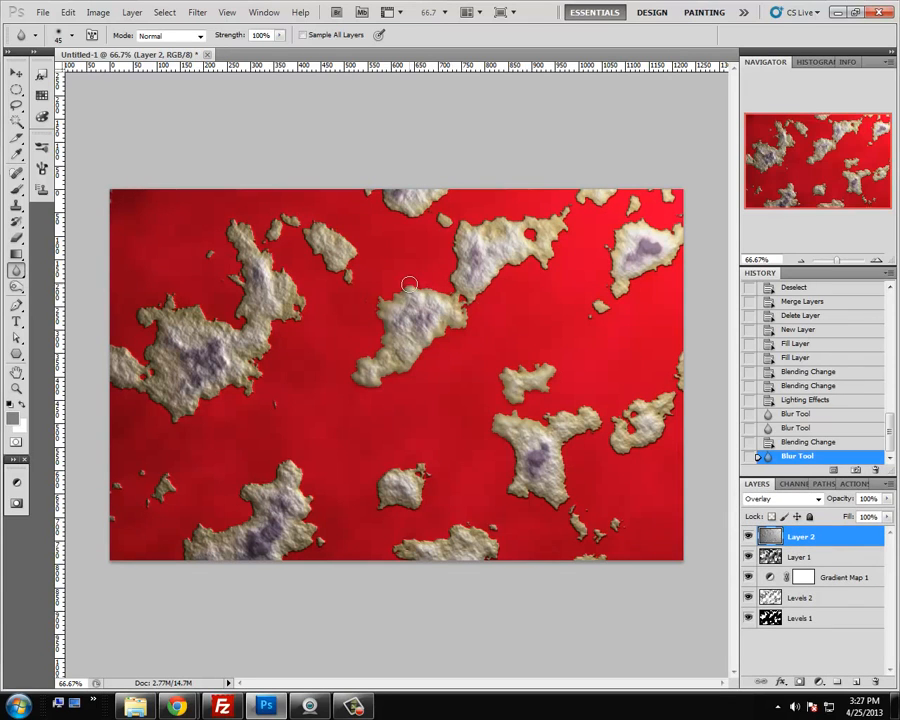
Blur the relief edges of the central and upper landmasses and the small island at the lower centre of the map
{"action": "left_click_drag", "start_coordinate": [394, 287], "coordinate": [449, 292]}
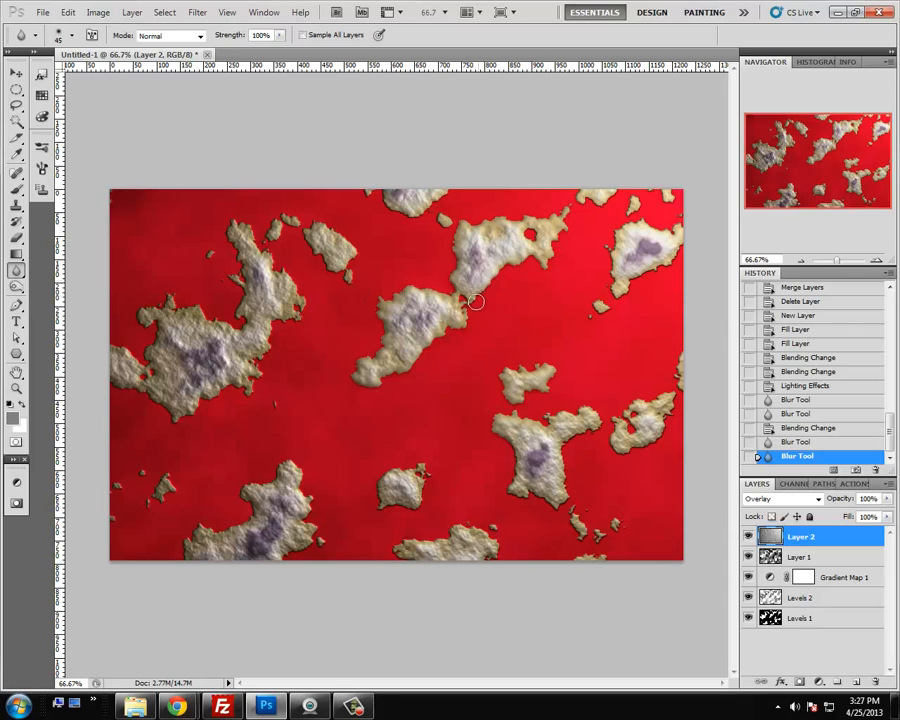
{"action": "left_click_drag", "start_coordinate": [468, 310], "coordinate": [488, 302]}
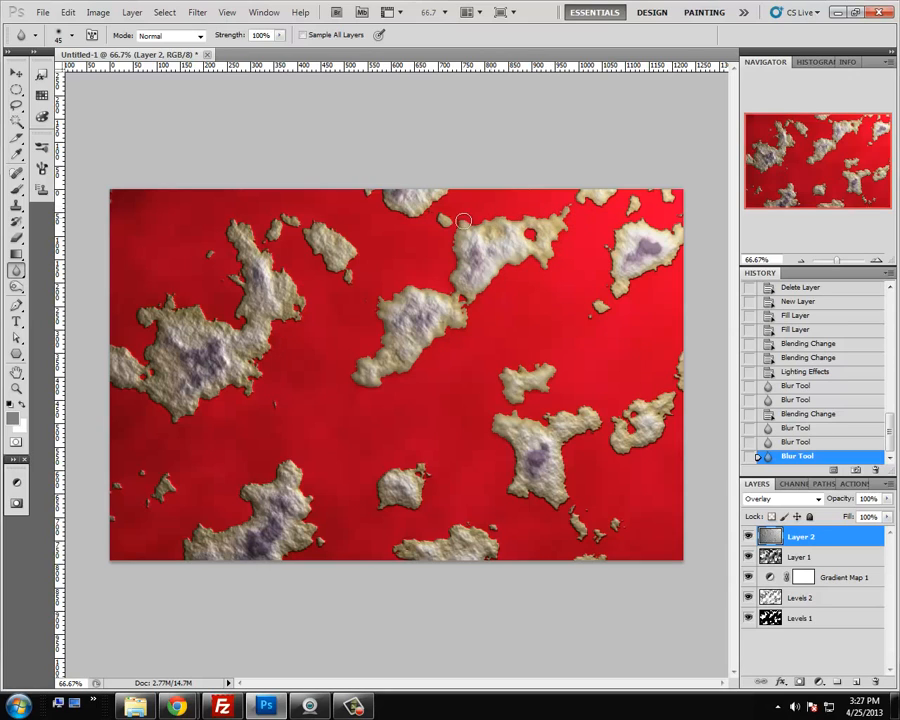
{"action": "left_click_drag", "start_coordinate": [463, 220], "coordinate": [440, 276]}
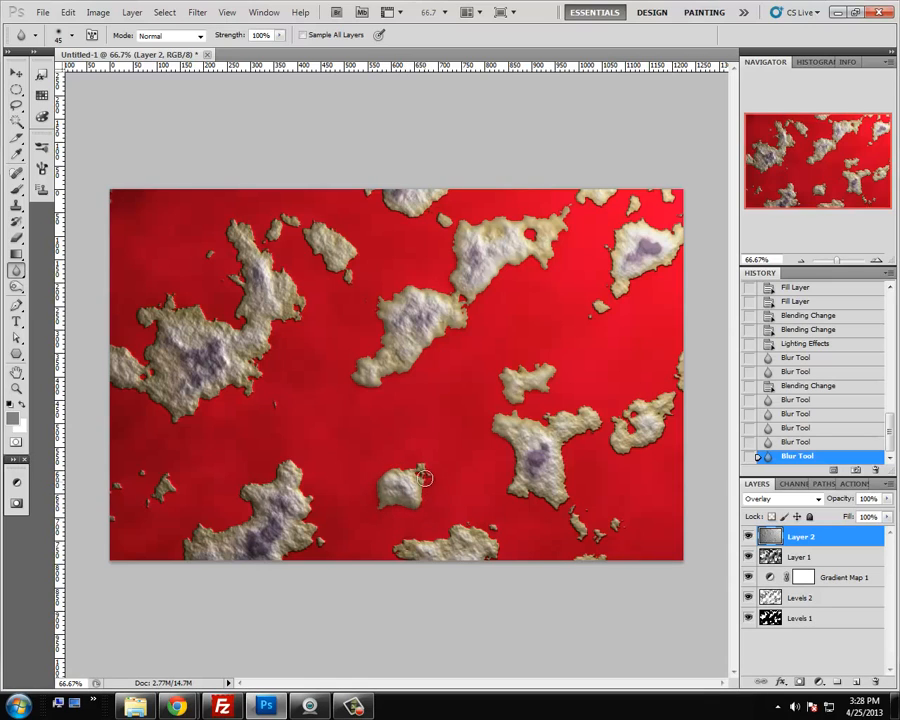
{"action": "mouse_move", "coordinate": [442, 465]}
{"action": "left_mouse_down"}
{"action": "mouse_move", "coordinate": [388, 471]}
{"action": "mouse_move", "coordinate": [377, 480]}
{"action": "mouse_move", "coordinate": [378, 504]}
{"action": "mouse_move", "coordinate": [388, 508]}
{"action": "mouse_move", "coordinate": [356, 524]}
{"action": "mouse_move", "coordinate": [358, 512]}
{"action": "left_mouse_up"}
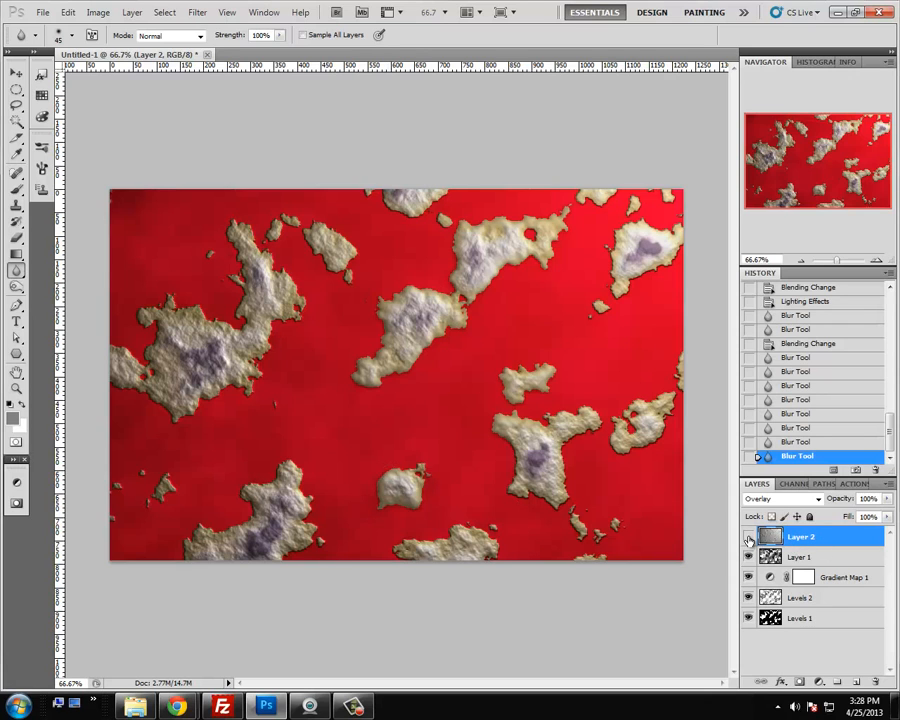
Hide and show Layer 2 to compare the map with and without the relief shading
{"action": "left_click", "coordinate": [749, 537]}
{"action": "left_click", "coordinate": [749, 537]}
{"action": "left_click", "coordinate": [749, 537]}
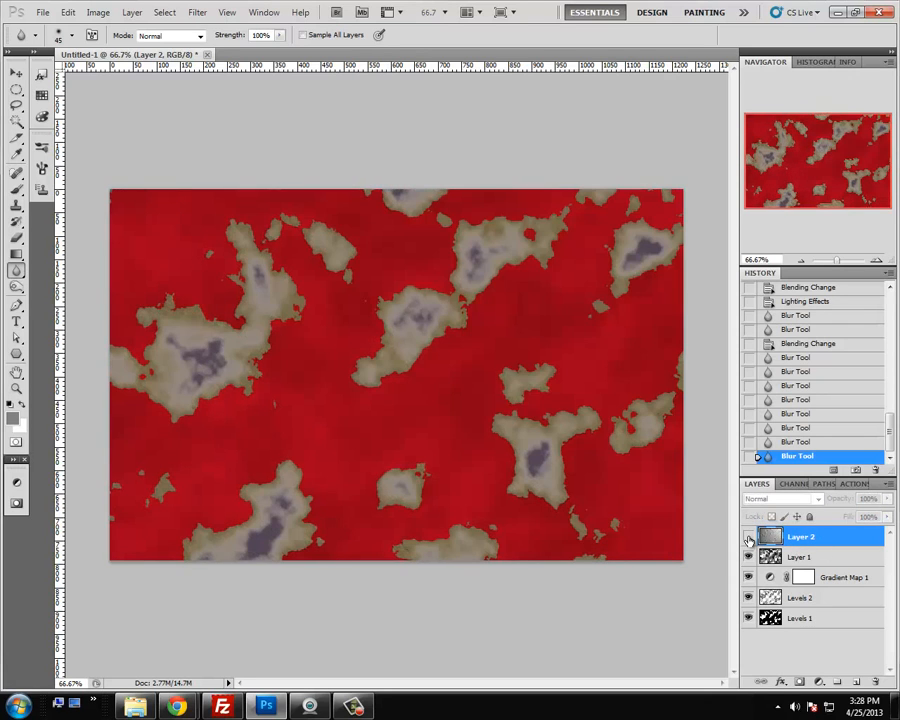
{"action": "left_click", "coordinate": [749, 537]}
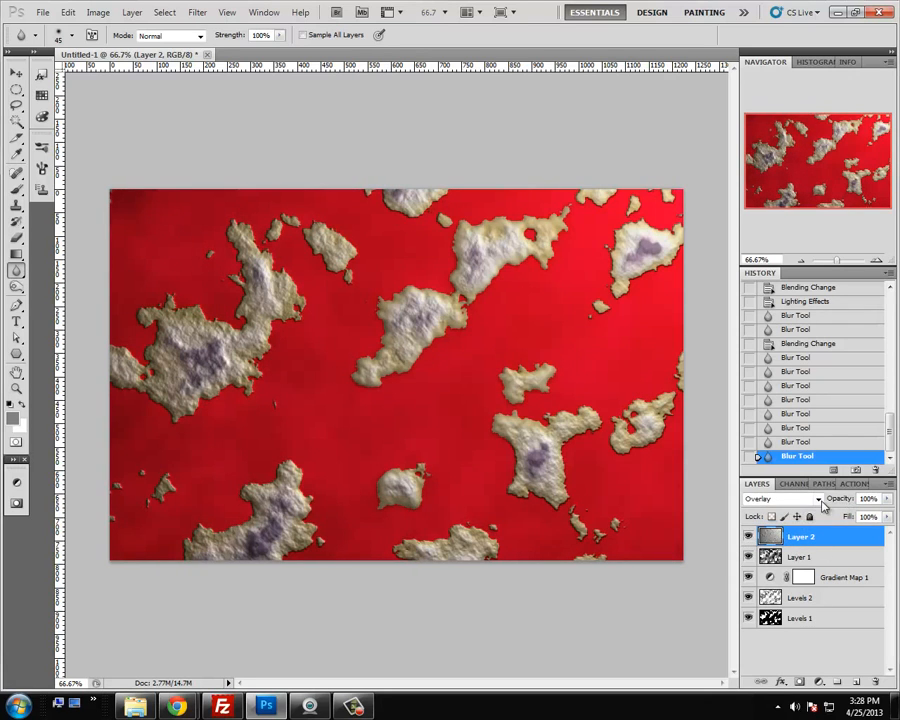
Lower Layer 2's opacity to 68% and check the relief shading by hiding and showing the layer
{"action": "left_click_drag", "start_coordinate": [886, 498], "coordinate": [866, 516]}
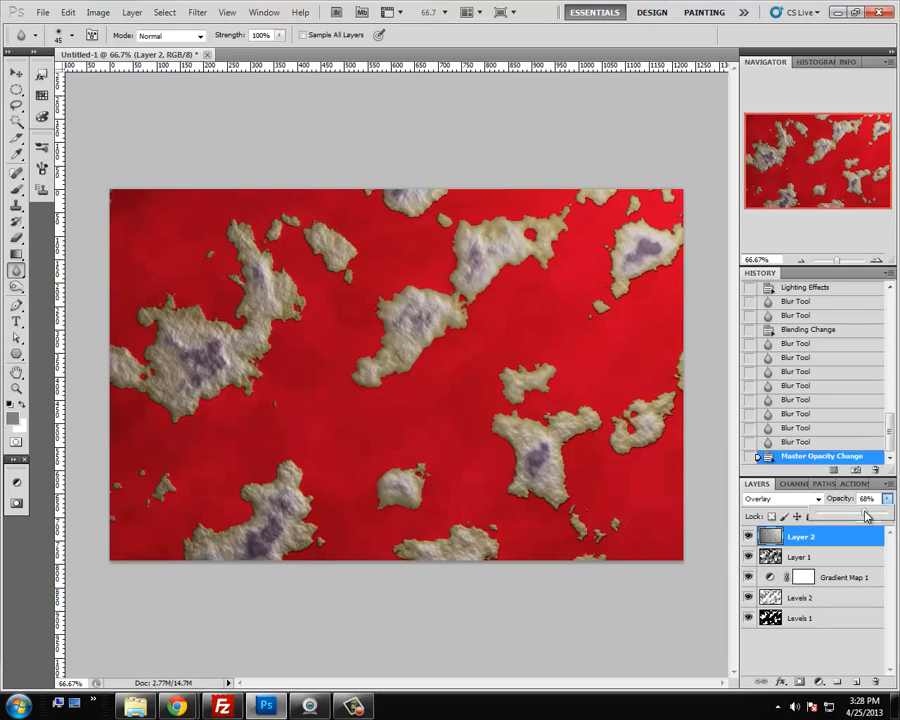
{"action": "left_click", "coordinate": [749, 537]}
{"action": "left_click", "coordinate": [749, 538]}
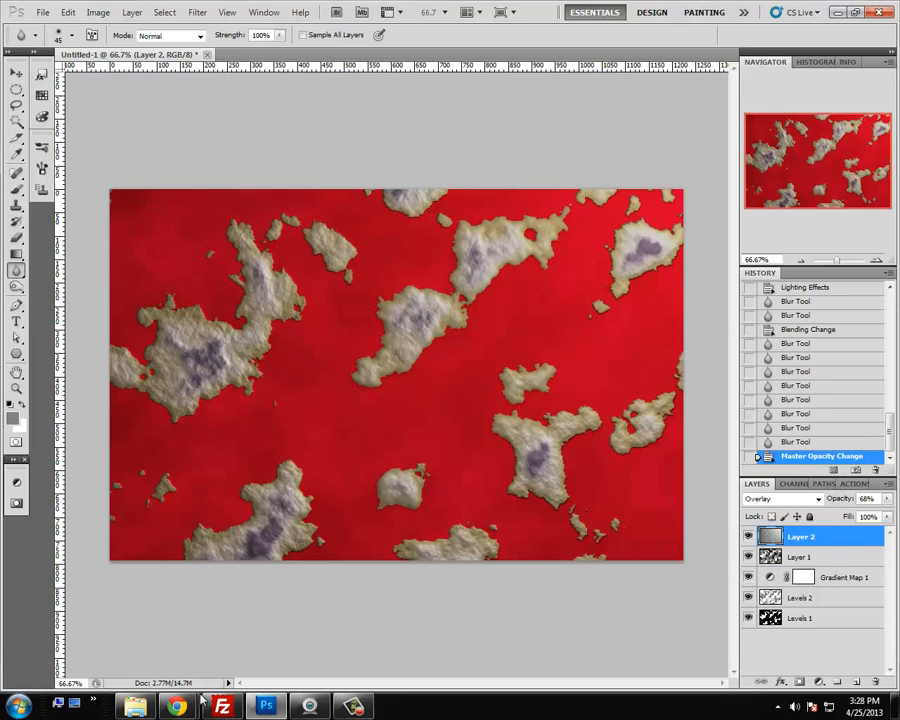
Switch to Chrome, place the downloaded PlasterWhiteWorn0088_12_S.jpg in the Photoshop map, and scale it to about 19% in the canvas's lower-left corner
{"action": "mouse_move", "coordinate": [176, 706]}
{"action": "left_click", "coordinate": [250, 625]}
{"action": "mouse_move", "coordinate": [288, 592]}
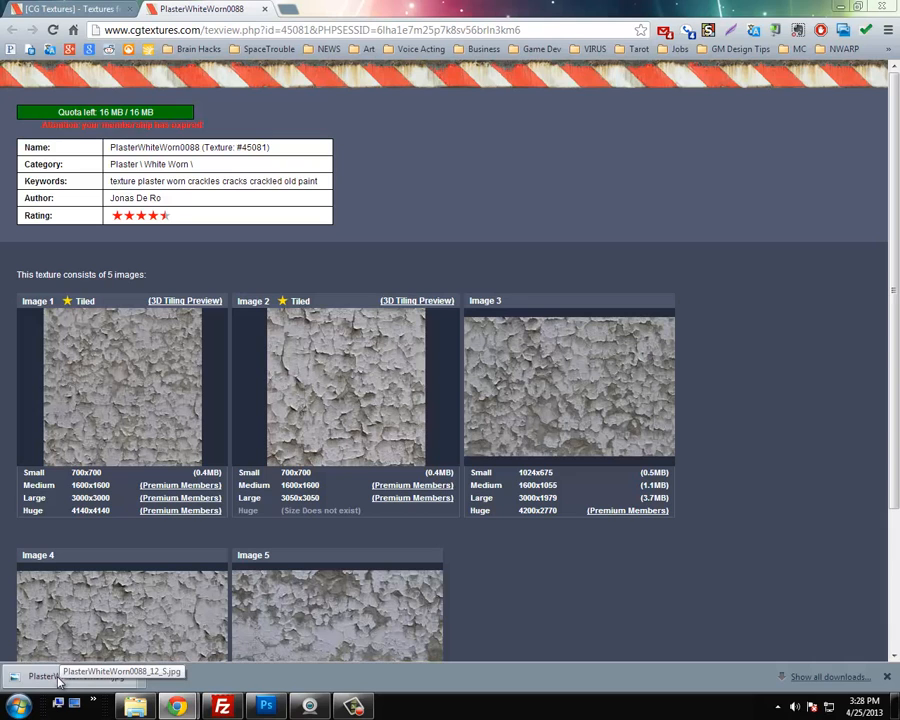
{"action": "mouse_move", "coordinate": [58, 680]}
{"action": "left_mouse_down"}
{"action": "mouse_move", "coordinate": [88, 624]}
{"action": "mouse_move", "coordinate": [218, 666]}
{"action": "mouse_move", "coordinate": [265, 708]}
{"action": "mouse_move", "coordinate": [240, 459]}
{"action": "mouse_move", "coordinate": [250, 463]}
{"action": "left_mouse_up"}
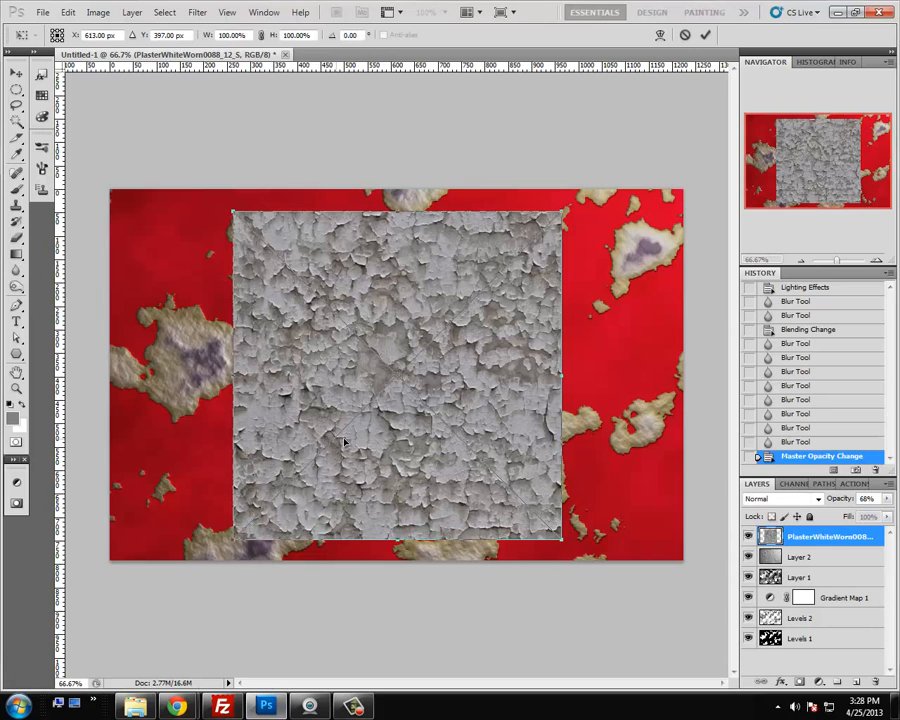
{"action": "left_click_drag", "start_coordinate": [397, 424], "coordinate": [270, 450]}
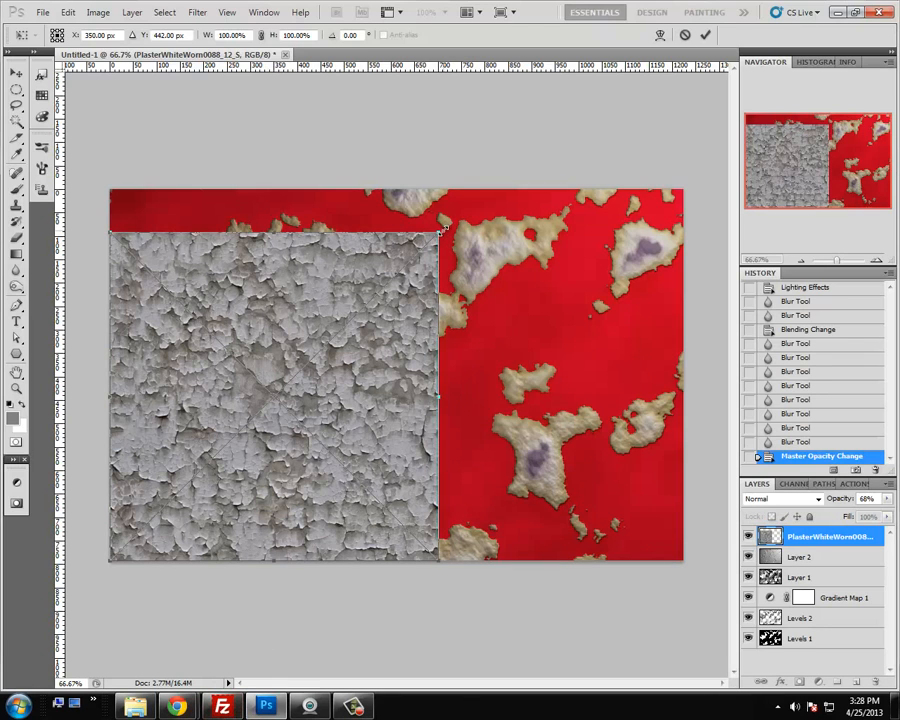
{"action": "left_click_drag", "start_coordinate": [443, 229], "coordinate": [180, 503]}
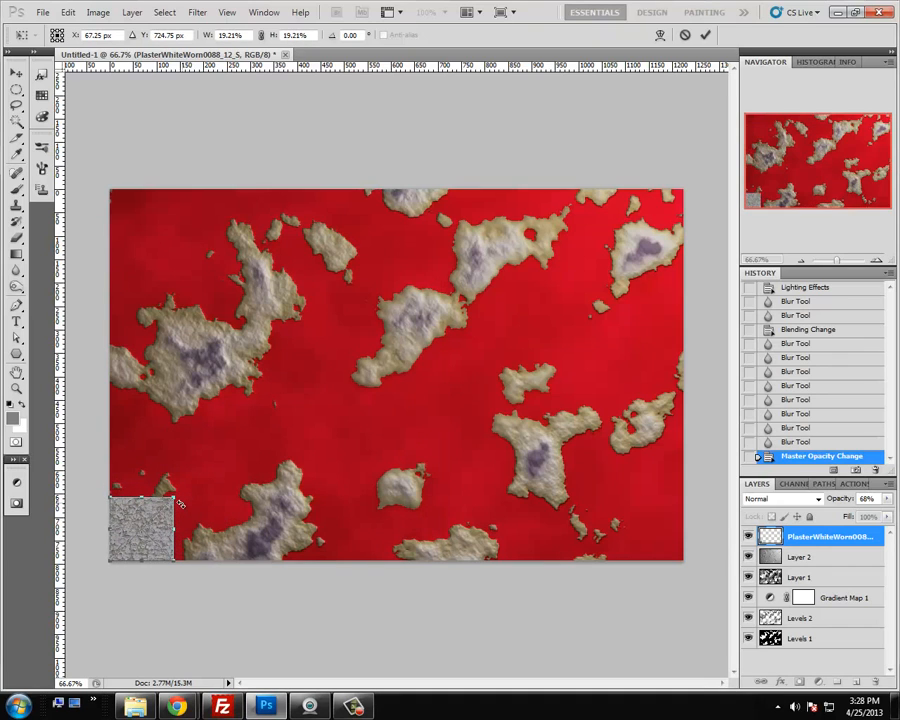
{"action": "key", "text": "Return"}
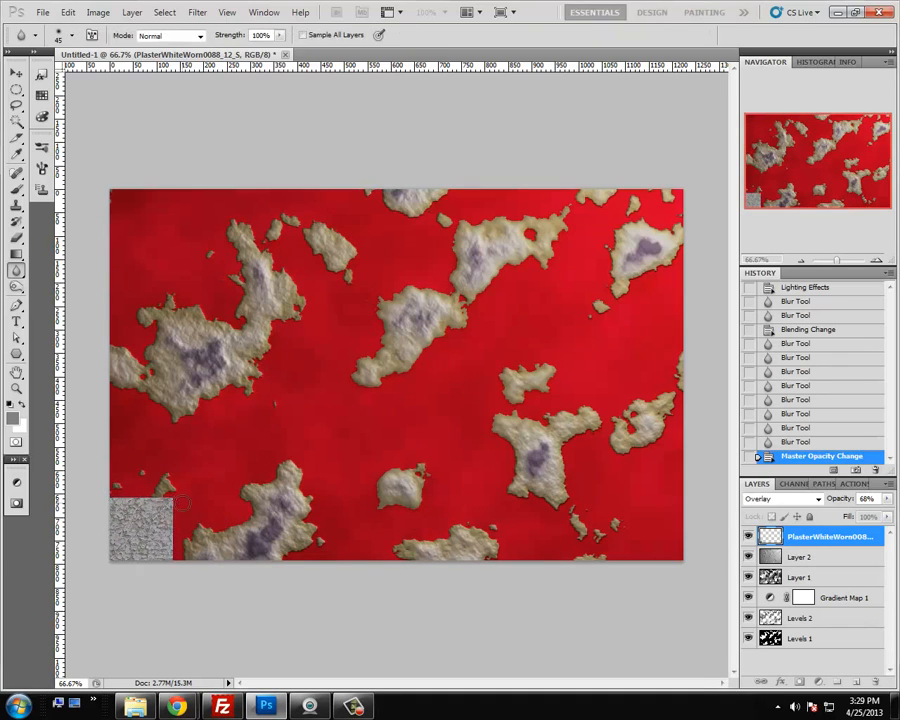
{"action": "key", "text": "ctrl+e"}
Place PlasterWhiteWorn0088_12_S.jpg from the browser's downloads into the map again, scaled to about 110 px wide in the canvas's lower-left corner
{"action": "left_click", "coordinate": [272, 705]}
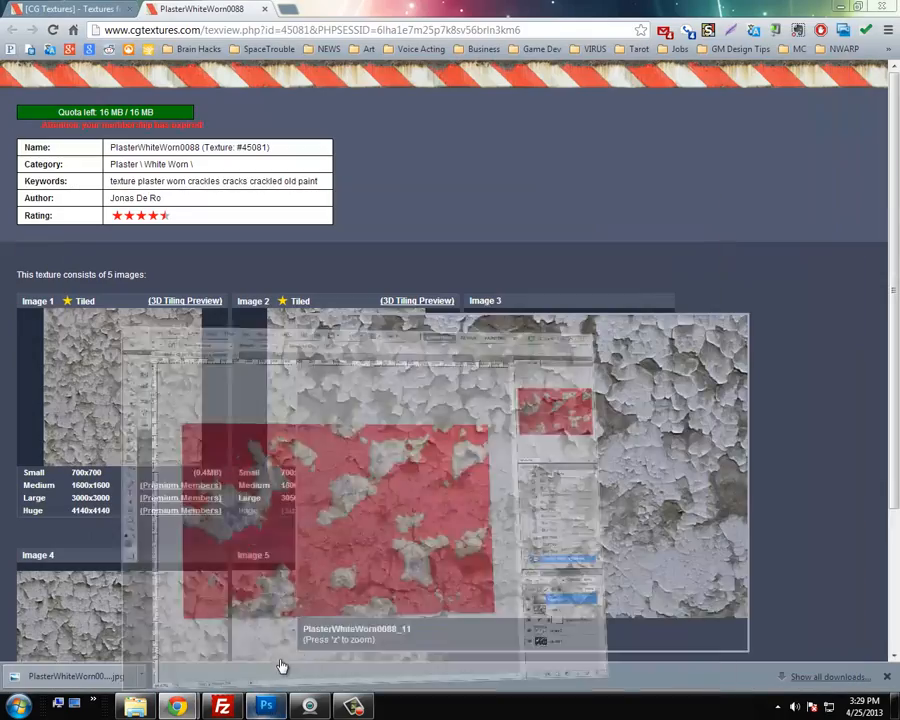
{"action": "left_click_drag", "start_coordinate": [261, 707], "coordinate": [497, 360]}
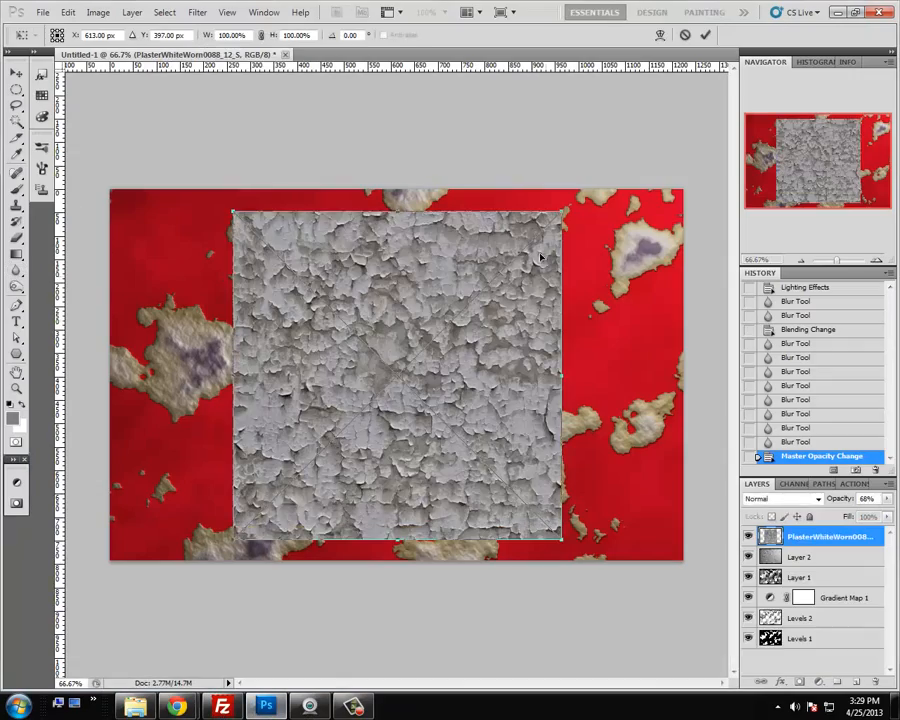
{"action": "left_click_drag", "start_coordinate": [548, 227], "coordinate": [171, 516]}
{"action": "key", "text": "Return"}
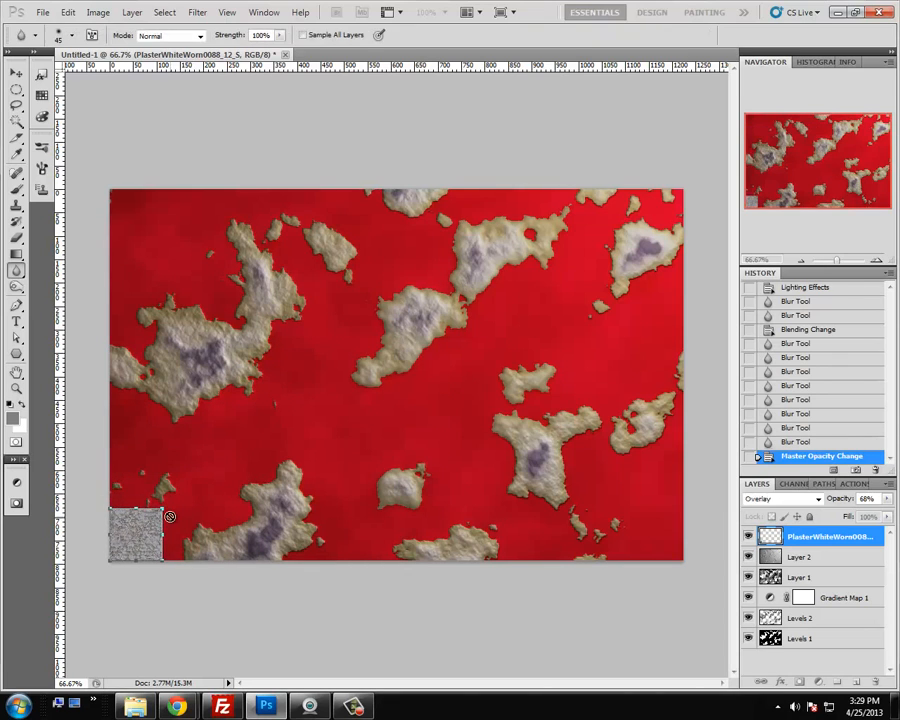
Duplicate the plaster tile upward four times with the Move tool, stacking the copies in a column along the canvas's left edge
{"action": "left_click", "coordinate": [16, 73]}
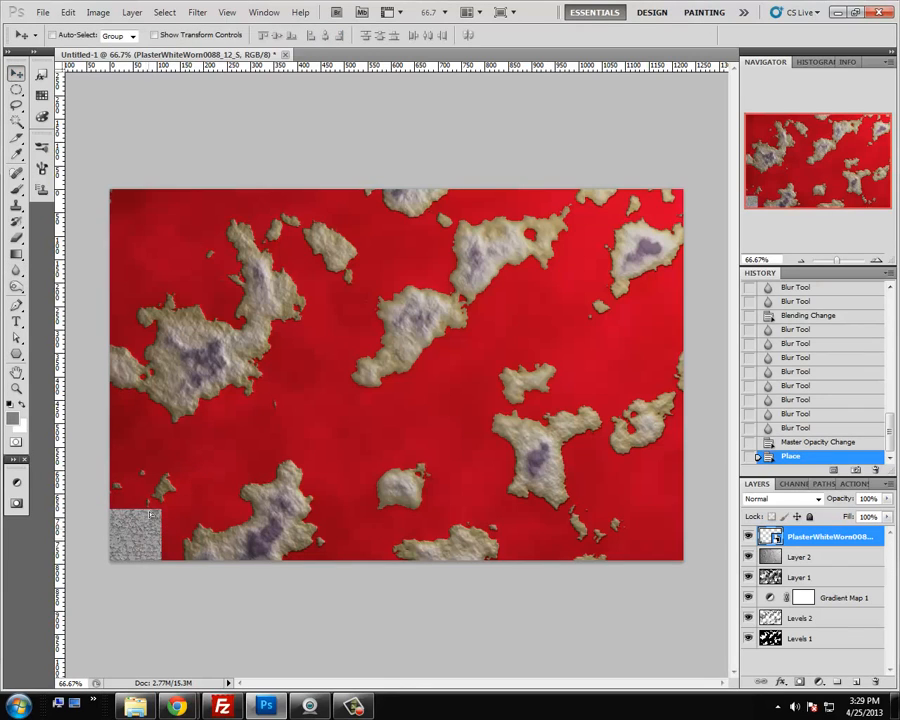
{"action": "left_click_drag", "start_coordinate": [150, 515], "coordinate": [150, 405]}
{"action": "left_click_drag", "start_coordinate": [150, 450], "coordinate": [160, 345]}
{"action": "left_click", "coordinate": [68, 12]}
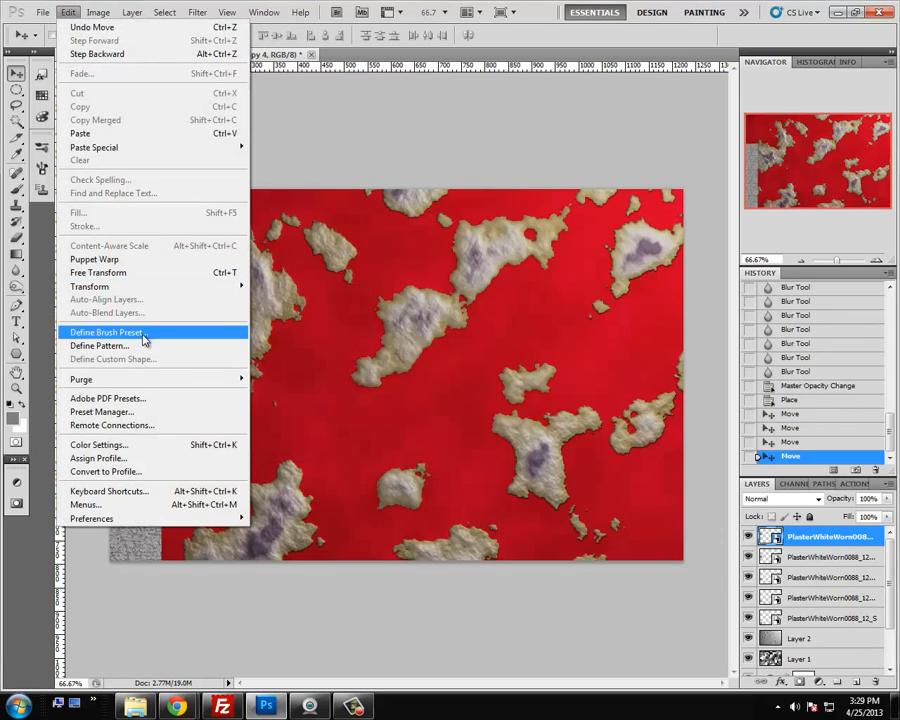
{"action": "left_click", "coordinate": [175, 363]}
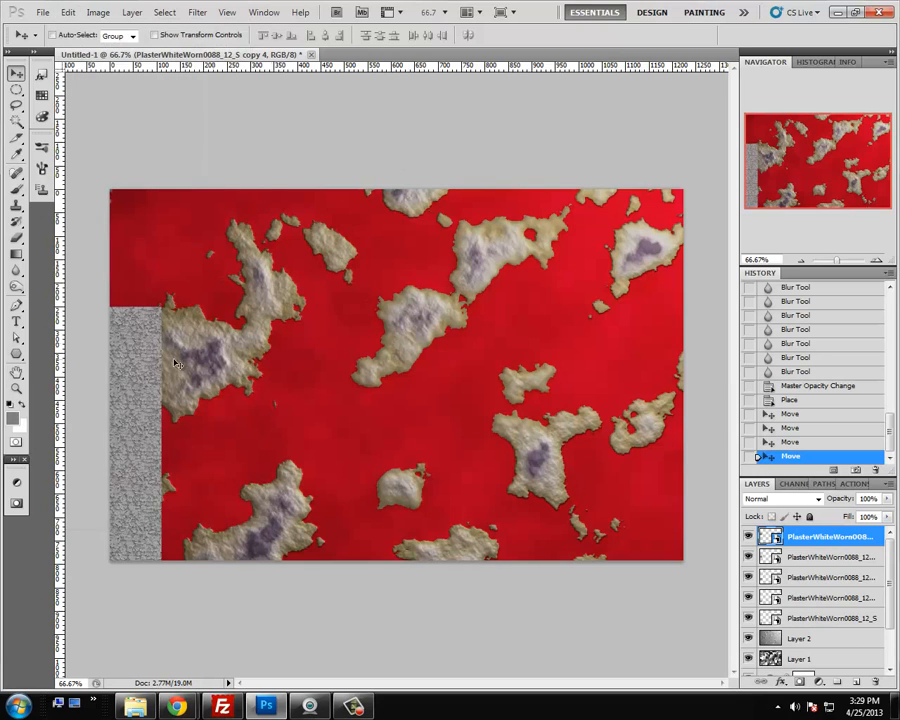
Extend the plaster column with three more copies to the canvas's upper edge and merge all the plaster tile layers into one
{"action": "left_click_drag", "start_coordinate": [145, 312], "coordinate": [145, 237]}
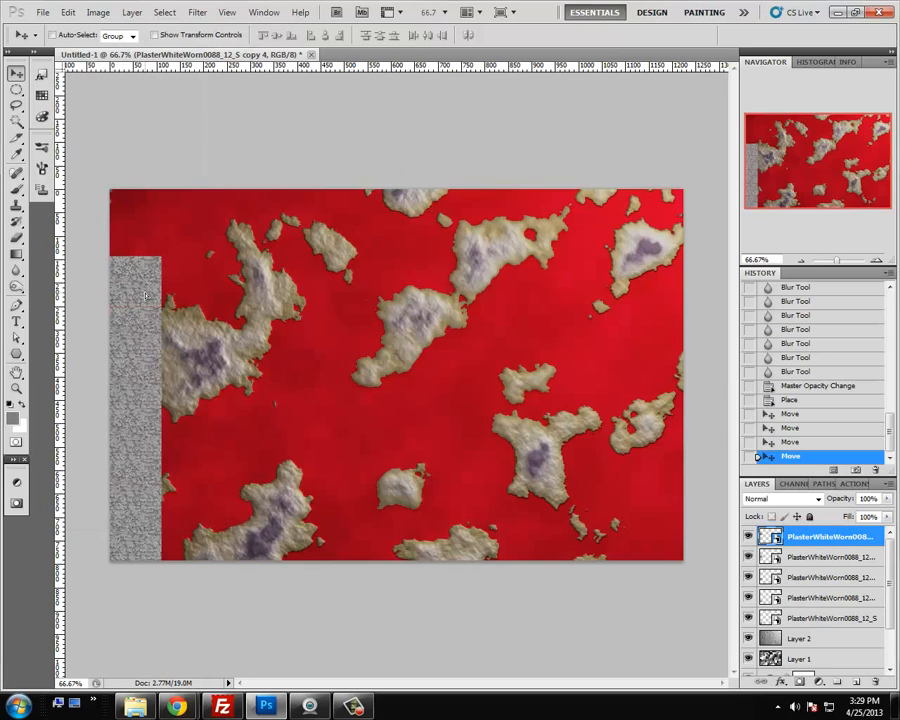
{"action": "left_click_drag", "start_coordinate": [143, 299], "coordinate": [145, 219]}
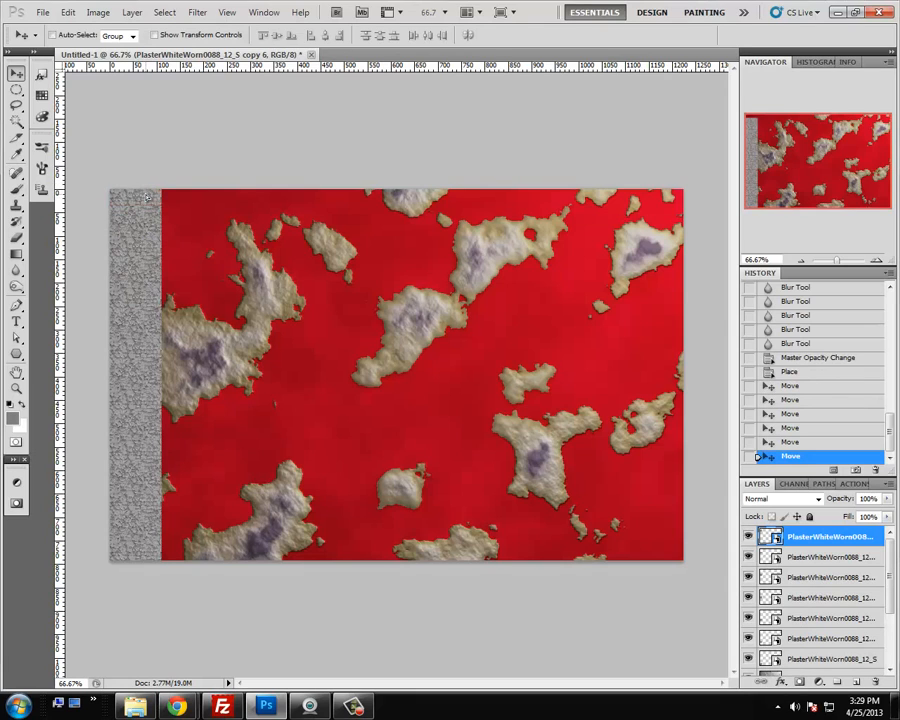
{"action": "scroll", "coordinate": [830, 537], "scroll_direction": "down", "scroll_amount": 3}
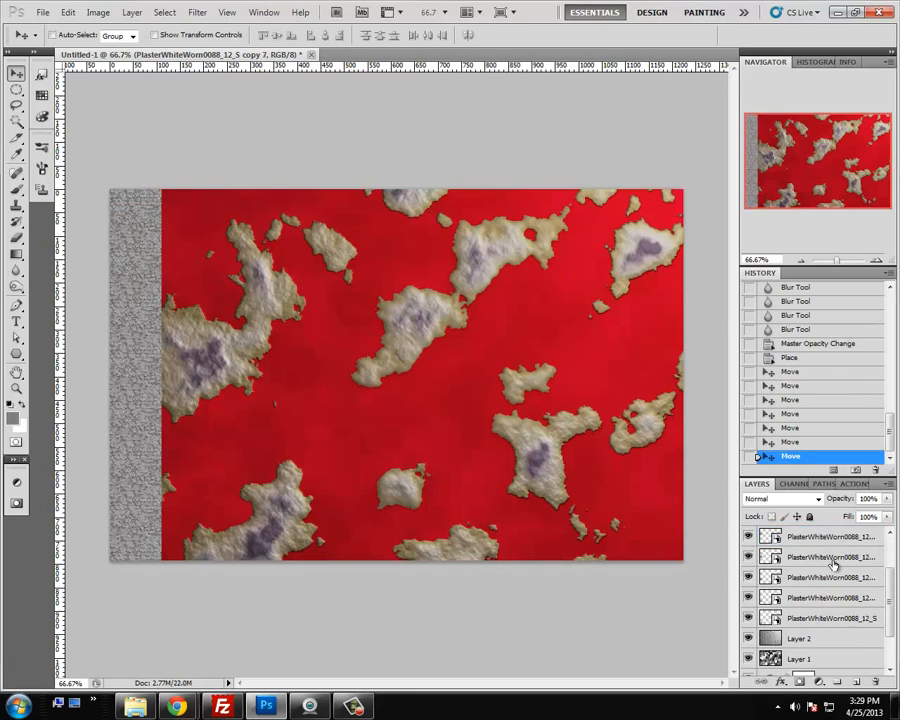
{"action": "scroll", "coordinate": [832, 562], "scroll_direction": "up", "scroll_amount": 3}
{"action": "scroll", "coordinate": [812, 547], "scroll_direction": "down", "scroll_amount": 3}
{"action": "scroll", "coordinate": [801, 544], "scroll_direction": "up", "scroll_amount": 3}
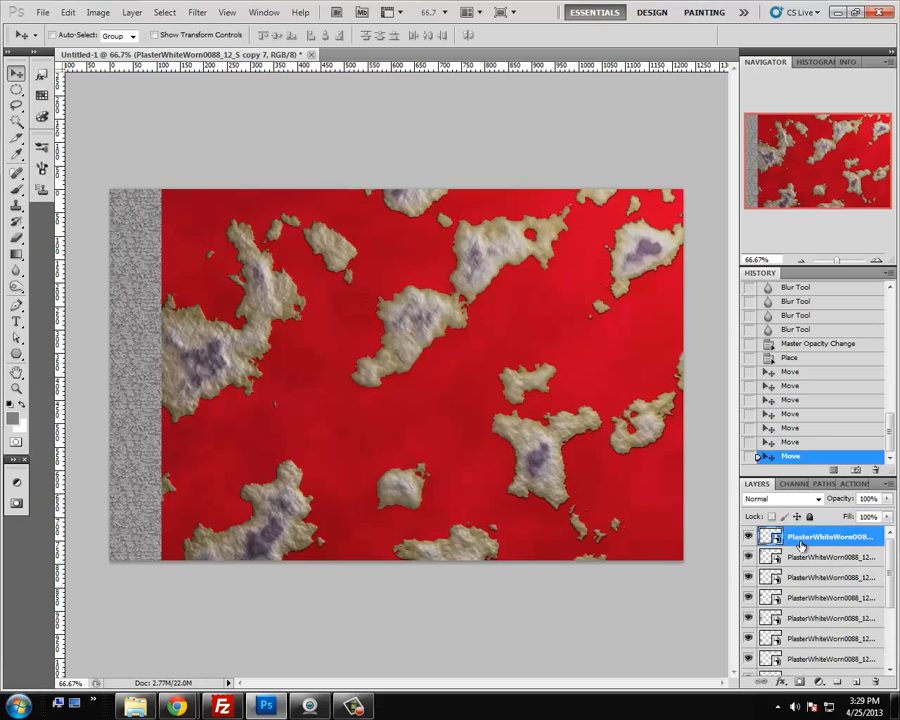
{"action": "scroll", "coordinate": [805, 560], "scroll_direction": "down", "scroll_amount": 3}
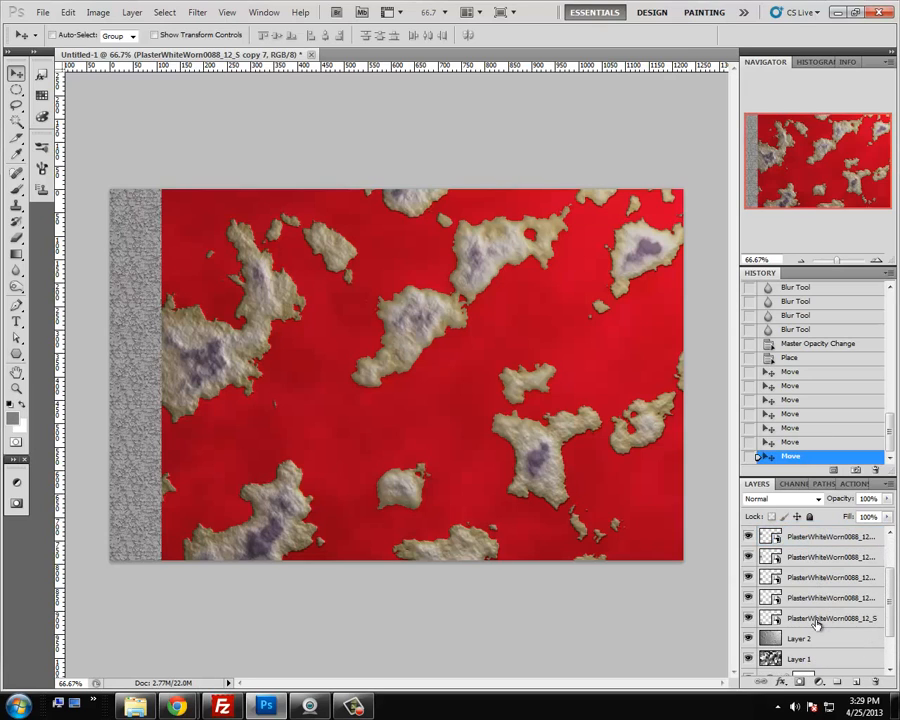
{"action": "left_click", "coordinate": [817, 623], "text": "shift"}
{"action": "key", "text": "ctrl+e"}
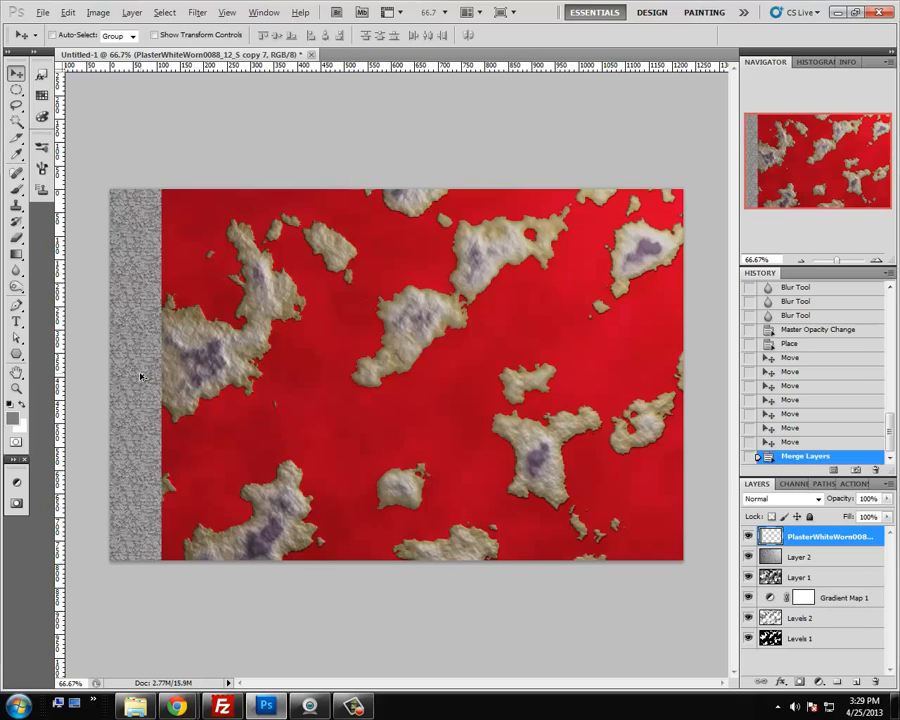
Duplicate the plaster column twice to the right, closing the seams, and merge the three columns into one layer
{"action": "left_click_drag", "start_coordinate": [138, 377], "coordinate": [229, 384]}
{"action": "key", "text": "Left"}
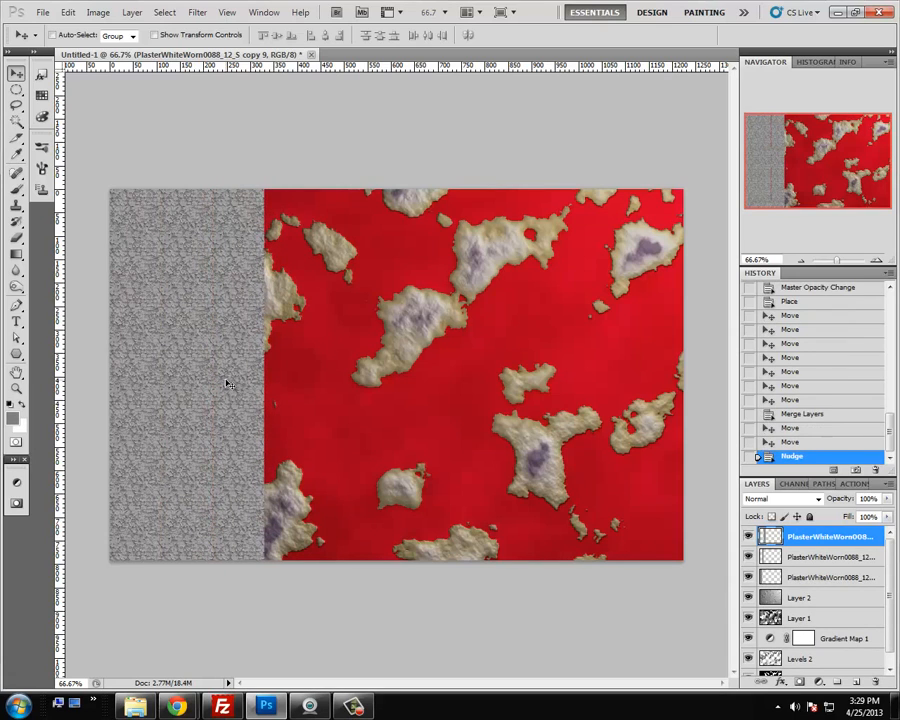
{"action": "left_click", "coordinate": [800, 577], "text": "shift"}
{"action": "key", "text": "ctrl+e"}
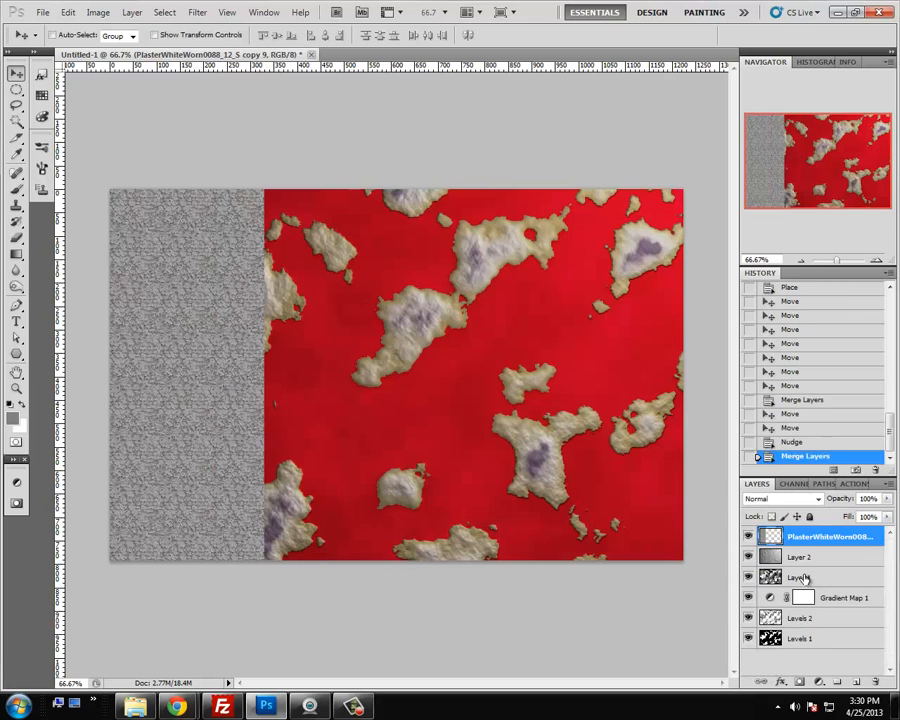
Duplicate the wide plaster strip three times to the right until it covers the canvas, and merge the four strips
{"action": "left_click_drag", "start_coordinate": [247, 414], "coordinate": [505, 424]}
{"action": "key", "text": "Left"}
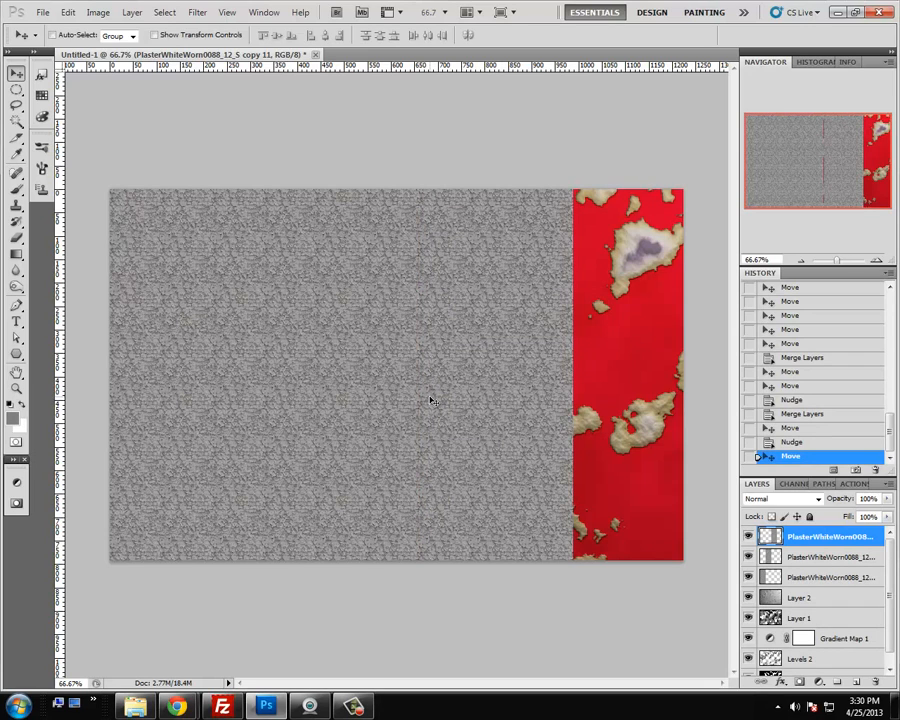
{"action": "left_click_drag", "start_coordinate": [446, 401], "coordinate": [598, 404]}
{"action": "left_click", "coordinate": [804, 598], "text": "shift"}
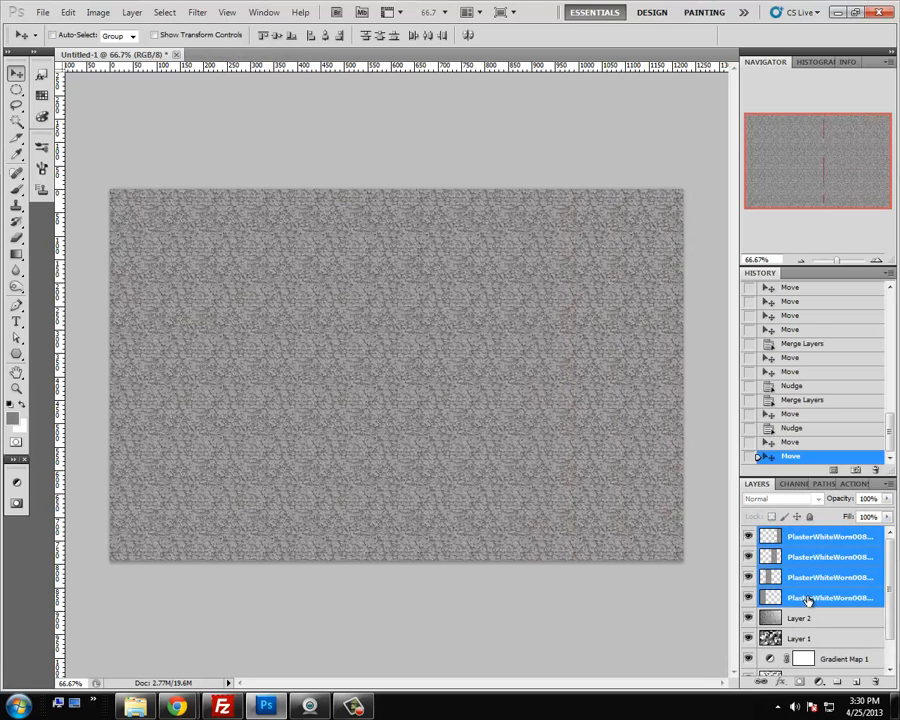
{"action": "key", "text": "ctrl+e"}
Set the merged plaster layer to Overlay and add a layer mask from a loaded selection of the landmasses
{"action": "left_click", "coordinate": [790, 498]}
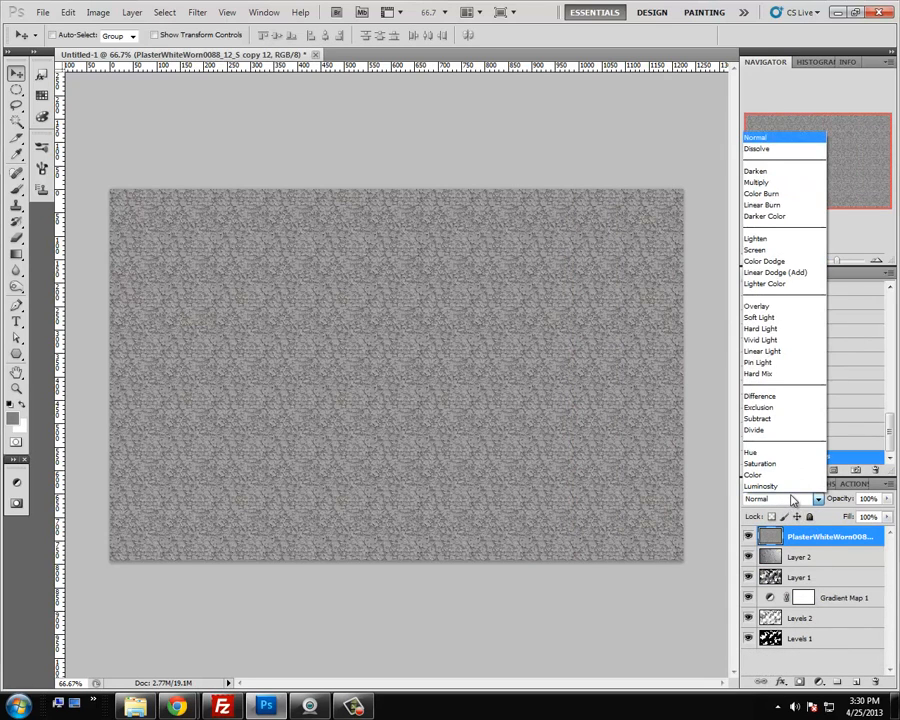
{"action": "left_click", "coordinate": [785, 305]}
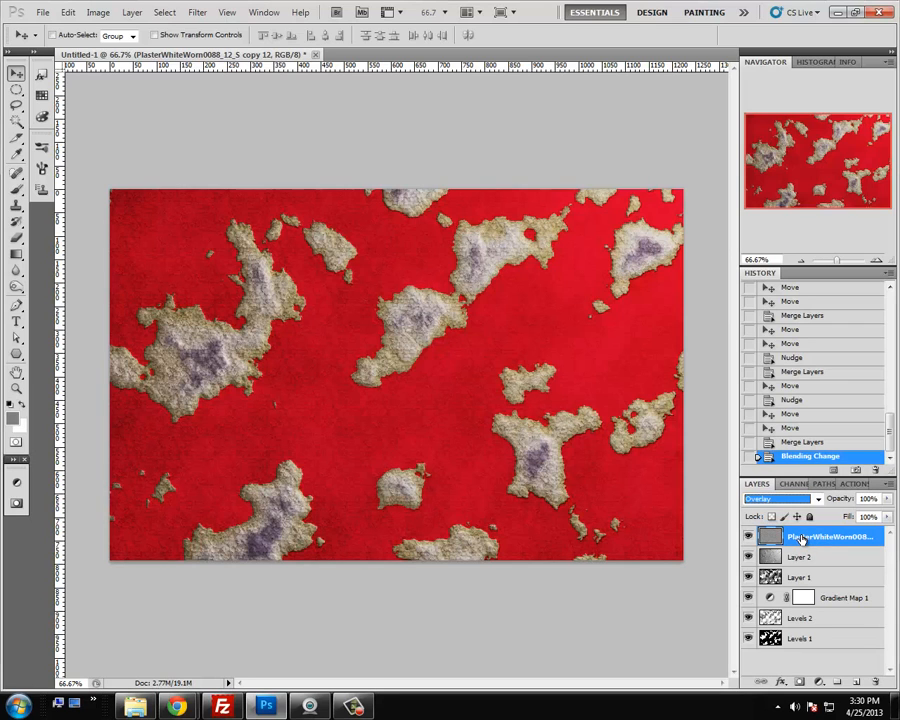
{"action": "left_click", "coordinate": [16, 74]}
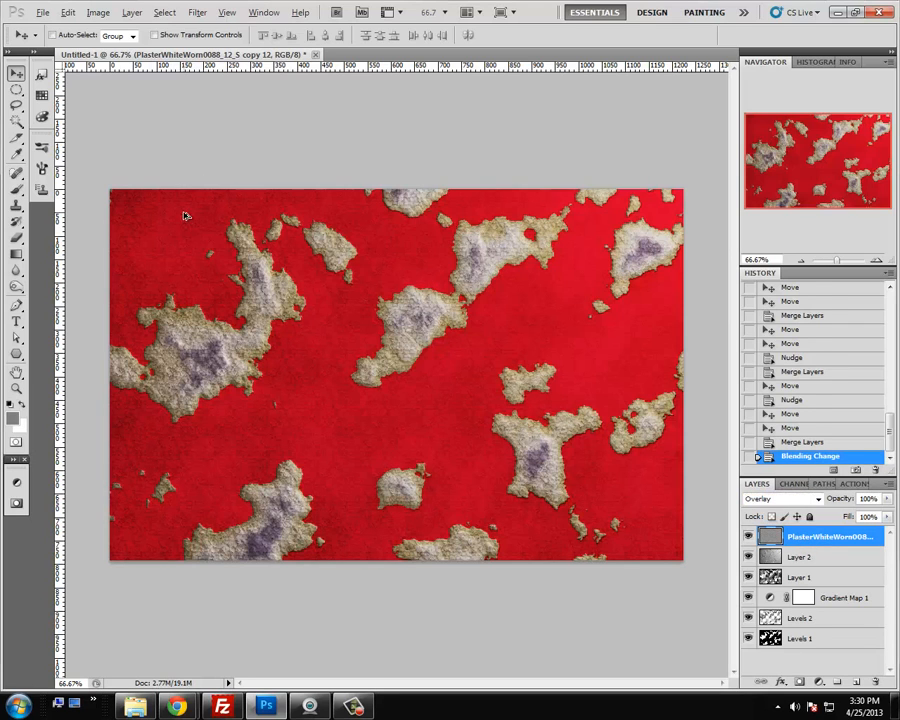
{"action": "key", "text": "ctrl+alt+2"}
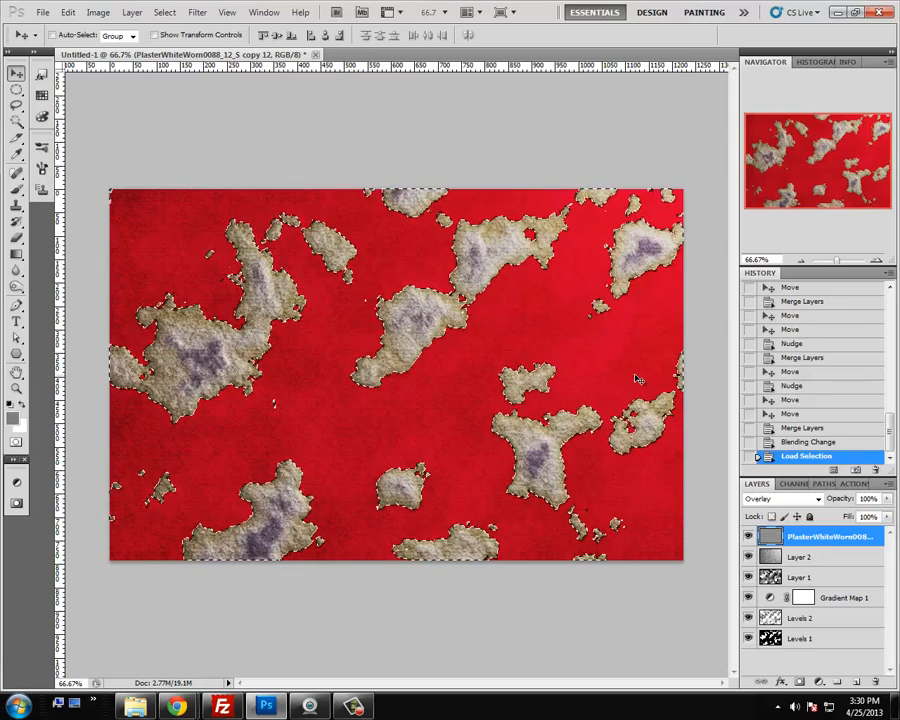
{"action": "left_click", "coordinate": [799, 683]}
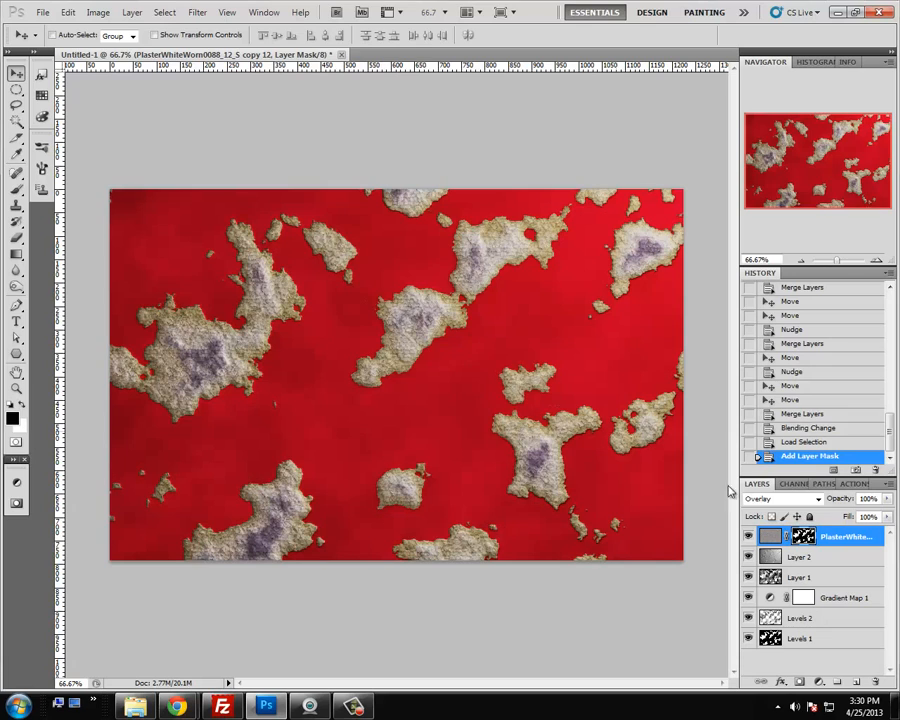
Invert the plaster layer's mask to limit the texture to the red sea, and unlink the mask from the layer
{"action": "double_click", "coordinate": [803, 536]}
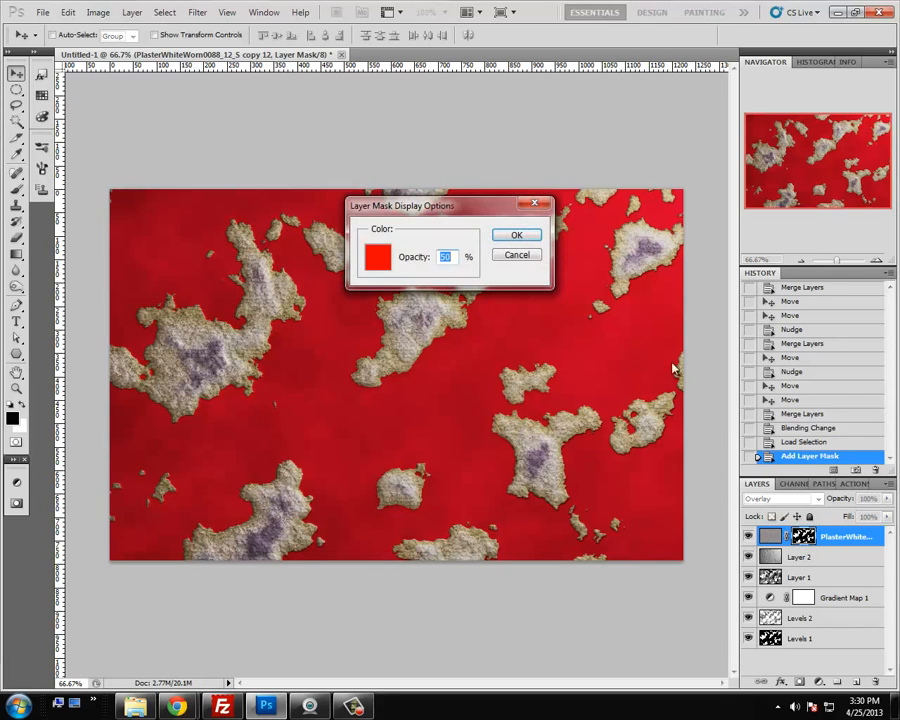
{"action": "left_click", "coordinate": [527, 257]}
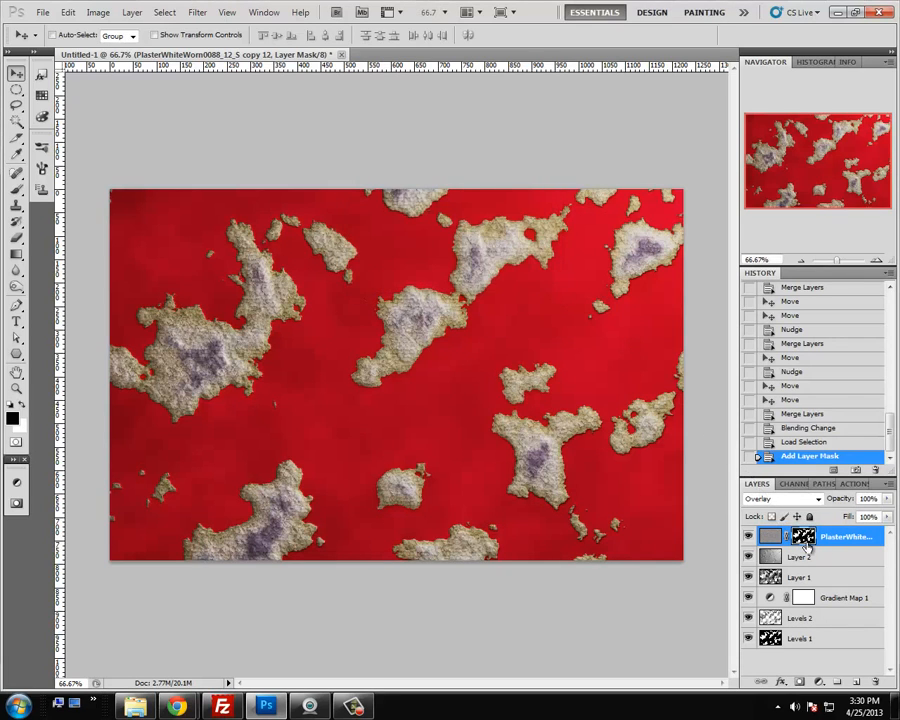
{"action": "key", "text": "ctrl+i"}
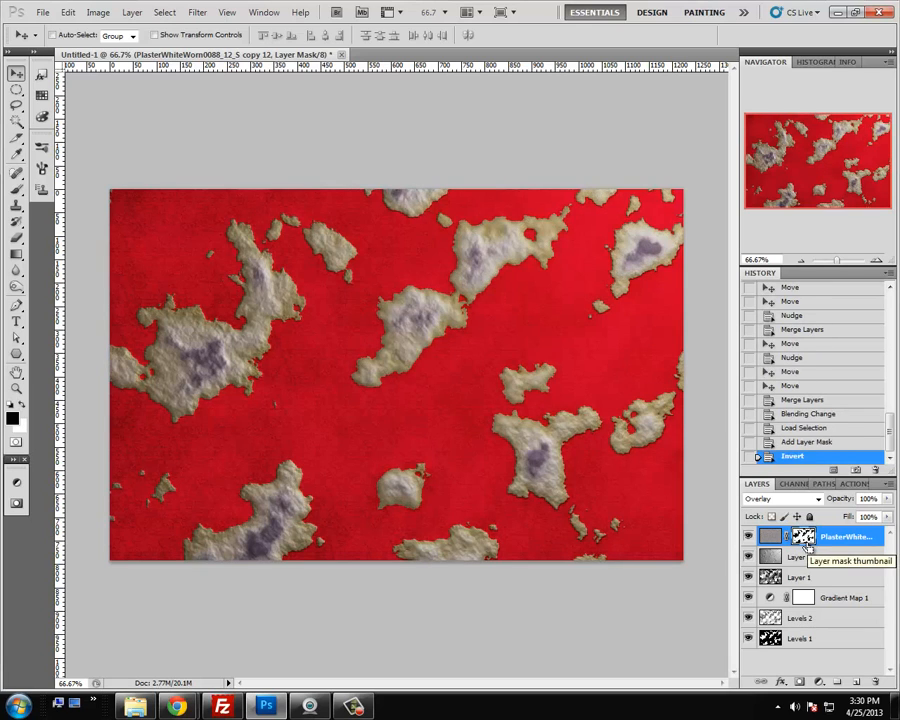
{"action": "left_click", "coordinate": [880, 261]}
{"action": "left_click", "coordinate": [878, 261]}
{"action": "left_click_drag", "start_coordinate": [814, 172], "coordinate": [765, 163]}
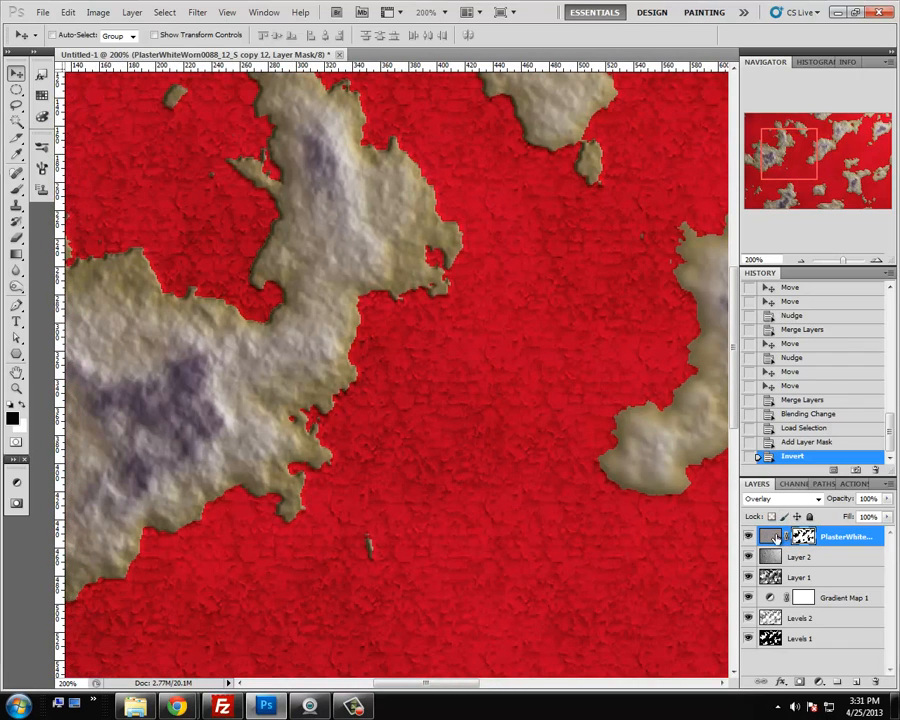
{"action": "left_click", "coordinate": [772, 537]}
{"action": "left_click", "coordinate": [786, 537]}
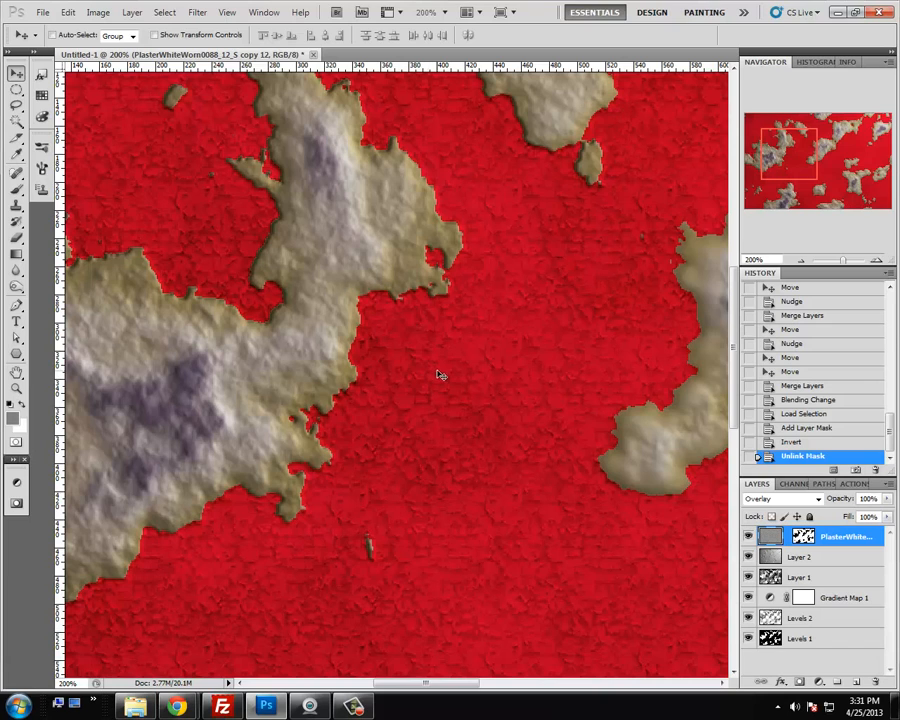
Add a Levels adjustment clipped to the plaster layer with input levels of 159, 1.00 and 207
{"action": "left_click", "coordinate": [818, 681]}
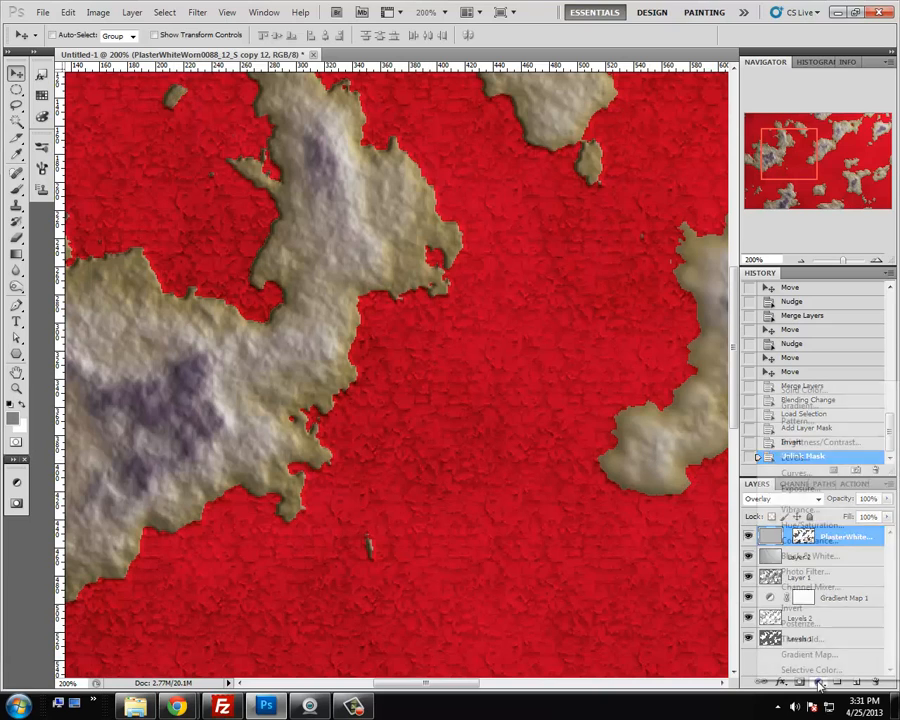
{"action": "left_click", "coordinate": [813, 462]}
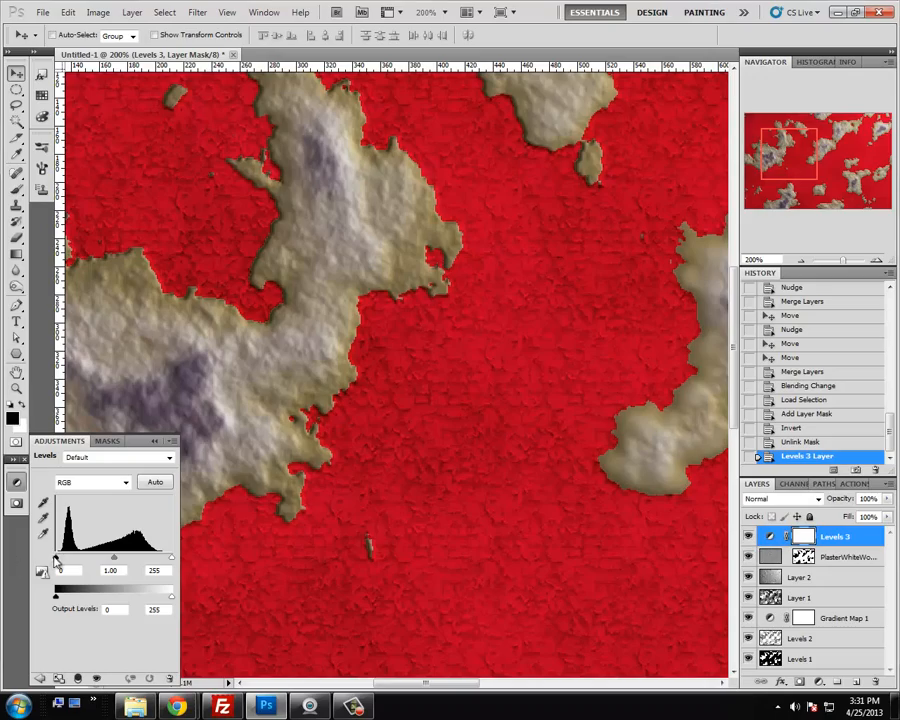
{"action": "left_click_drag", "start_coordinate": [56, 557], "coordinate": [73, 567]}
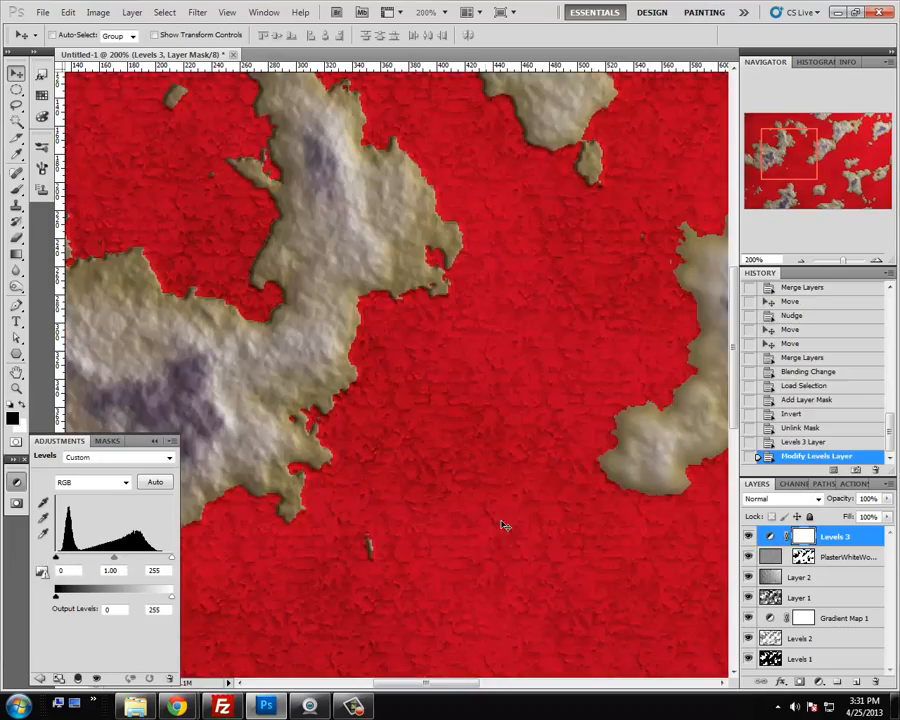
{"action": "left_click", "coordinate": [777, 544], "text": "alt"}
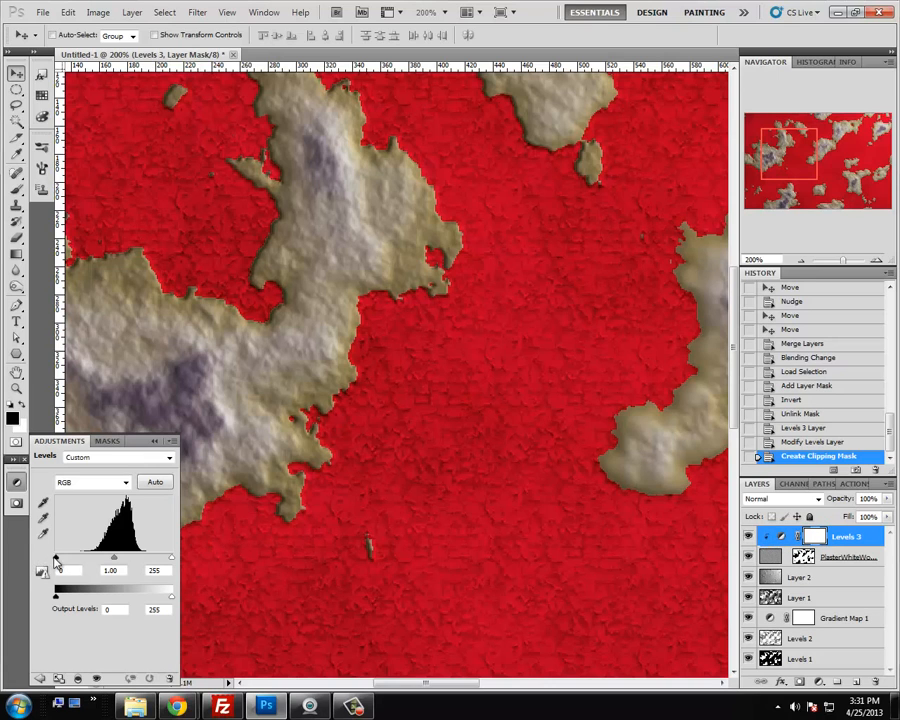
{"action": "mouse_move", "coordinate": [55, 558]}
{"action": "left_mouse_down"}
{"action": "mouse_move", "coordinate": [165, 563]}
{"action": "mouse_move", "coordinate": [128, 562]}
{"action": "mouse_move", "coordinate": [151, 559]}
{"action": "left_mouse_up"}
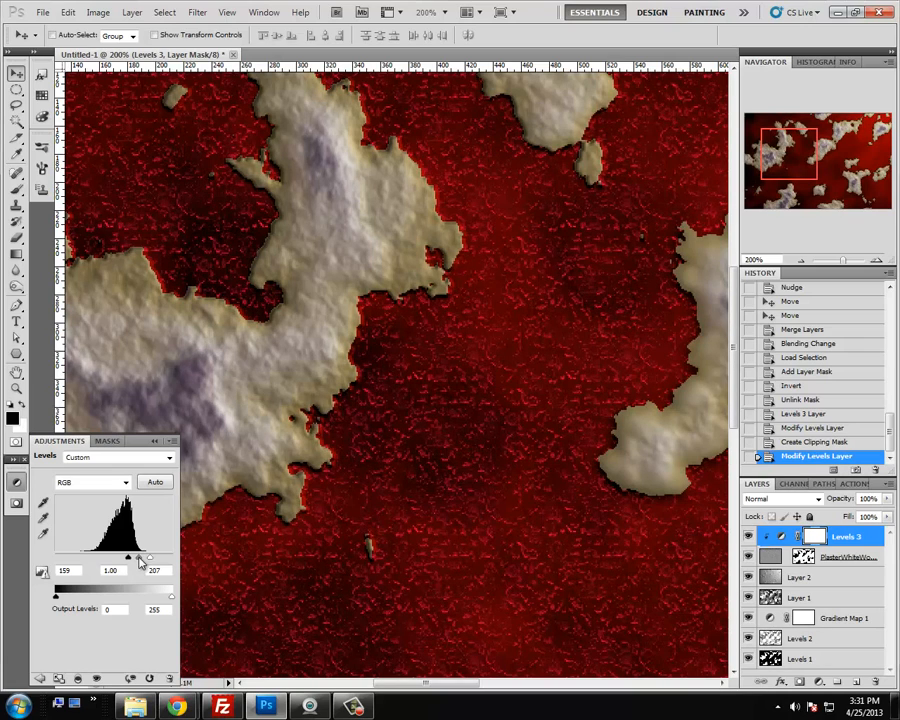
{"action": "left_click", "coordinate": [155, 441]}
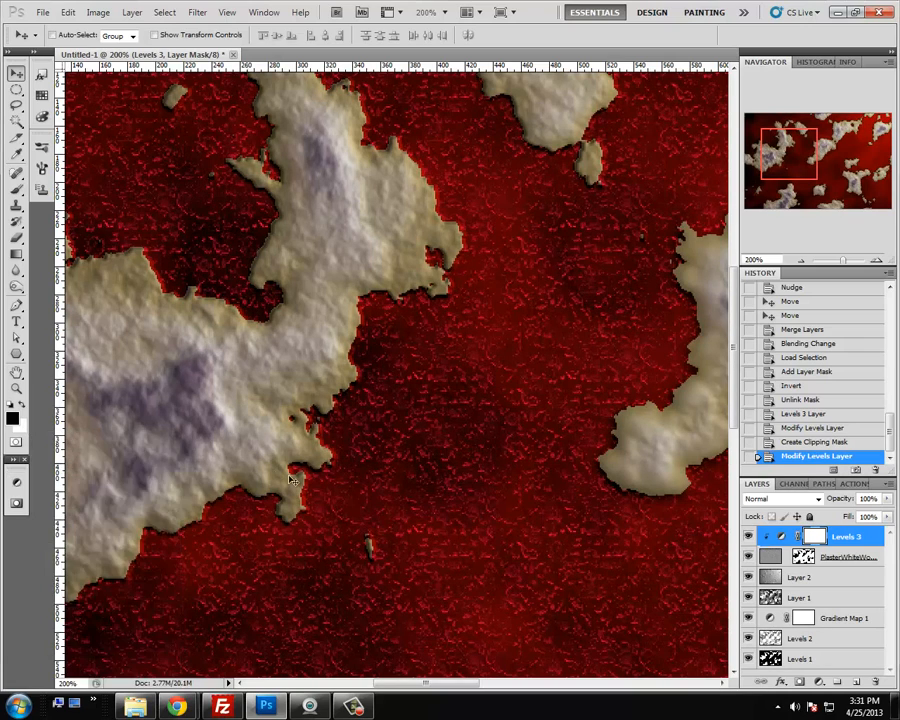
Examine the cracked sea texture and the coastlines at 100%, 200% and full-canvas magnification
{"action": "left_click", "coordinate": [802, 260]}
{"action": "left_click_drag", "start_coordinate": [790, 209], "coordinate": [816, 196]}
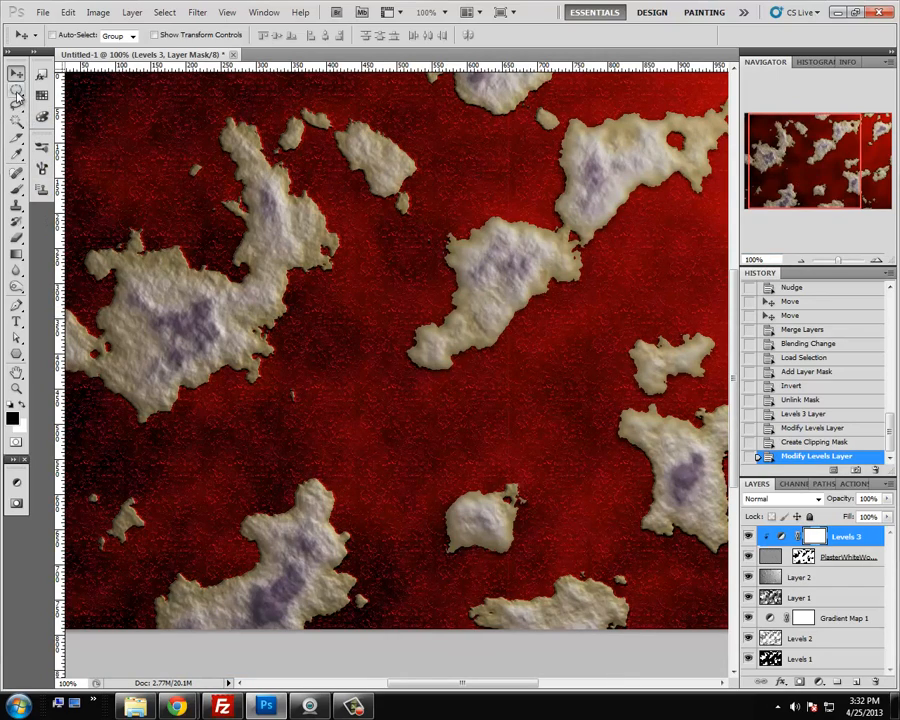
{"action": "left_click", "coordinate": [876, 260]}
{"action": "mouse_move", "coordinate": [800, 183]}
{"action": "left_mouse_down"}
{"action": "mouse_move", "coordinate": [757, 200]}
{"action": "mouse_move", "coordinate": [814, 193]}
{"action": "mouse_move", "coordinate": [799, 171]}
{"action": "left_mouse_up"}
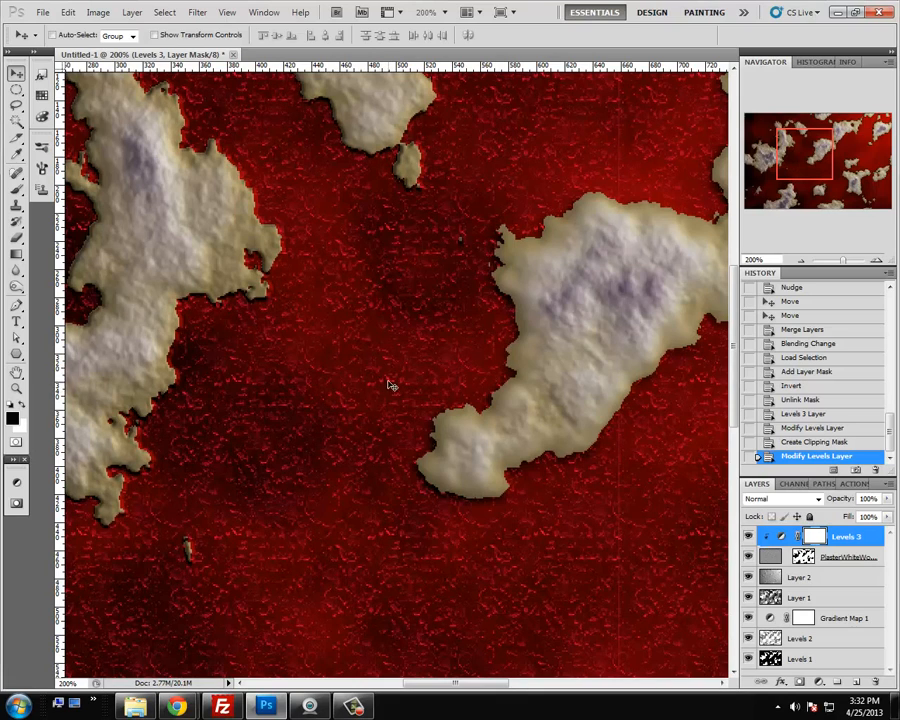
{"action": "left_click", "coordinate": [799, 259]}
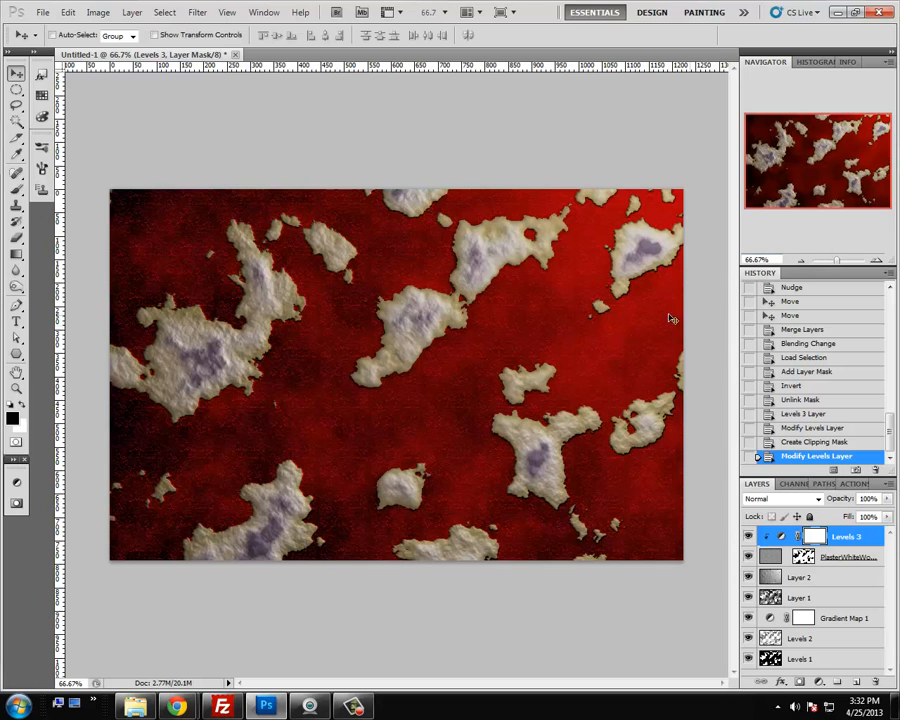
{"action": "left_click", "coordinate": [877, 261]}
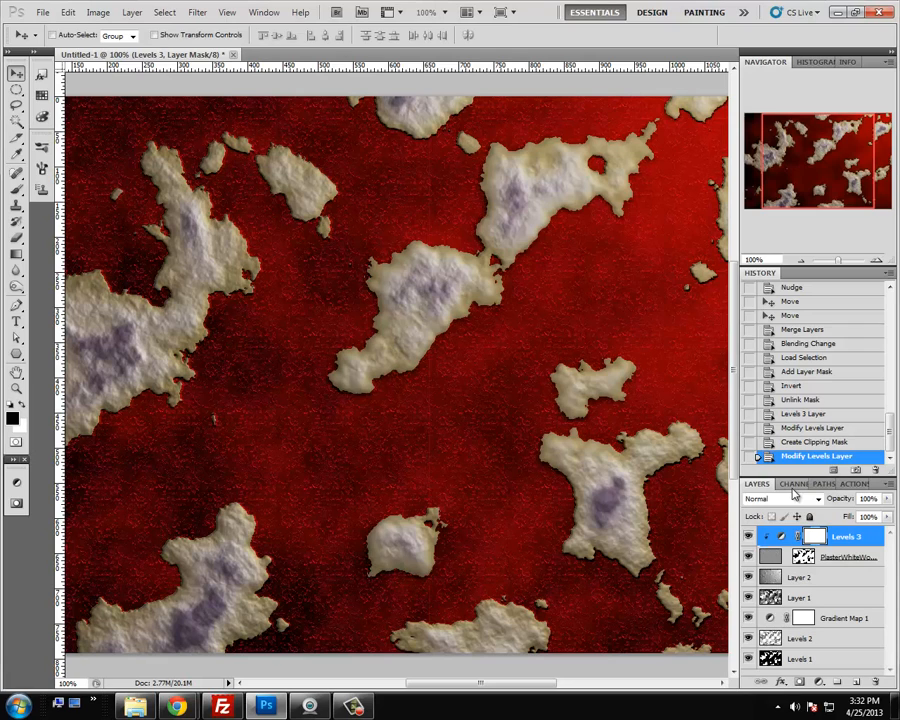
Add a new layer above Levels 3 and fill it with black
{"action": "left_click", "coordinate": [840, 542]}
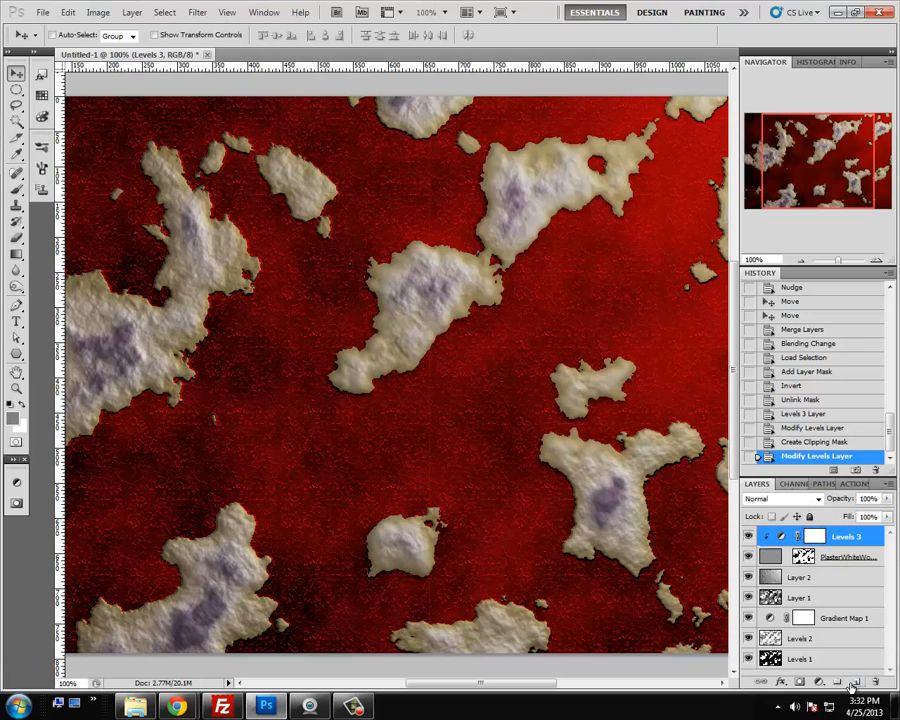
{"action": "left_click", "coordinate": [853, 683]}
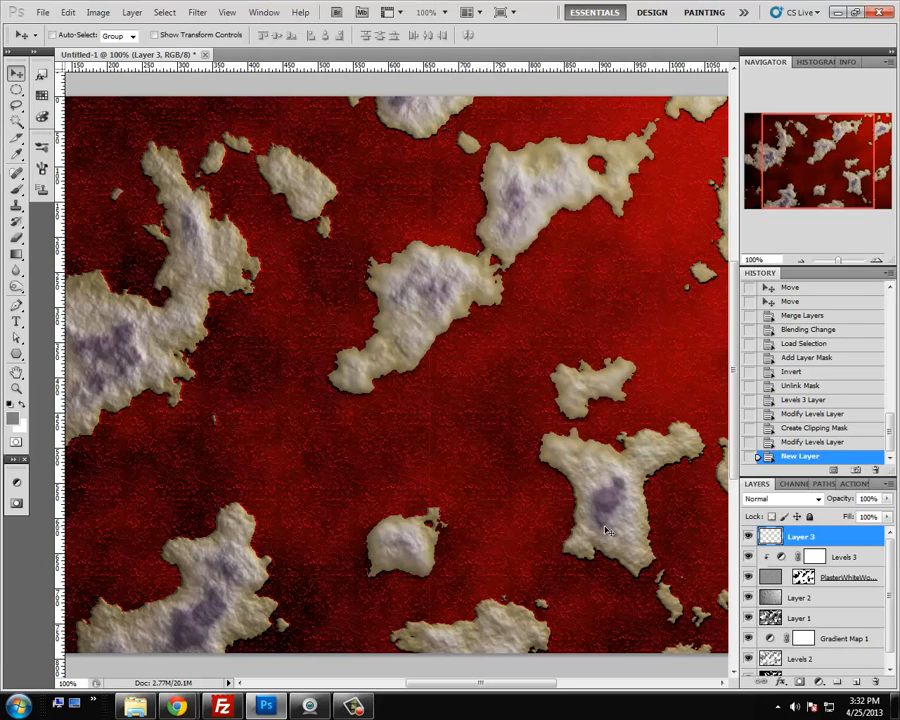
{"action": "key", "text": "alt+BackSpace"}
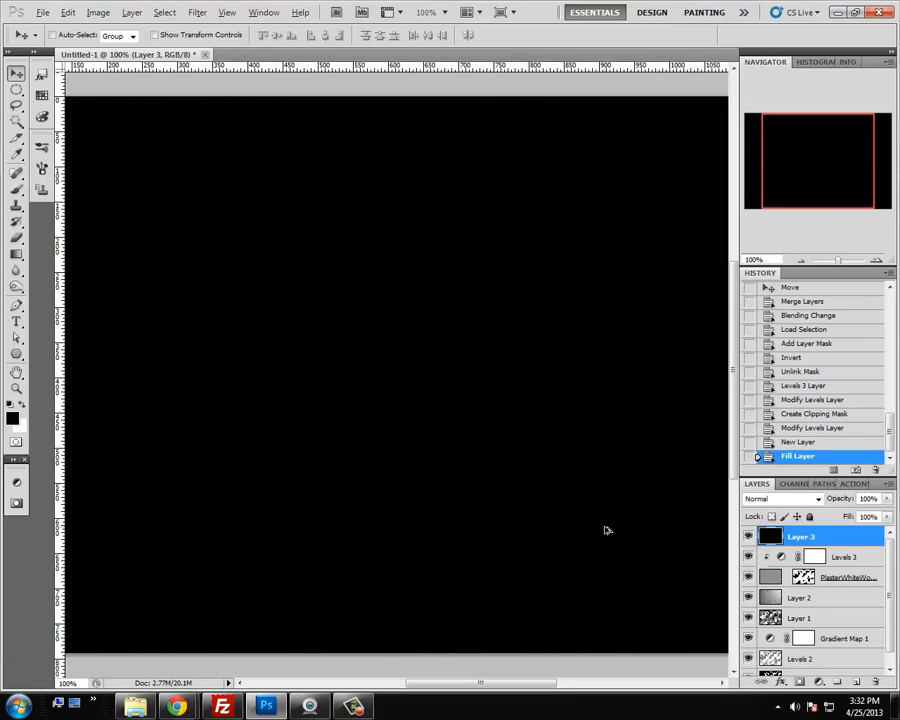
Try to load the landmass shapes as a selection over the black Layer 3
{"action": "key", "text": "ctrl+alt+2"}
{"action": "left_click", "coordinate": [422, 267]}
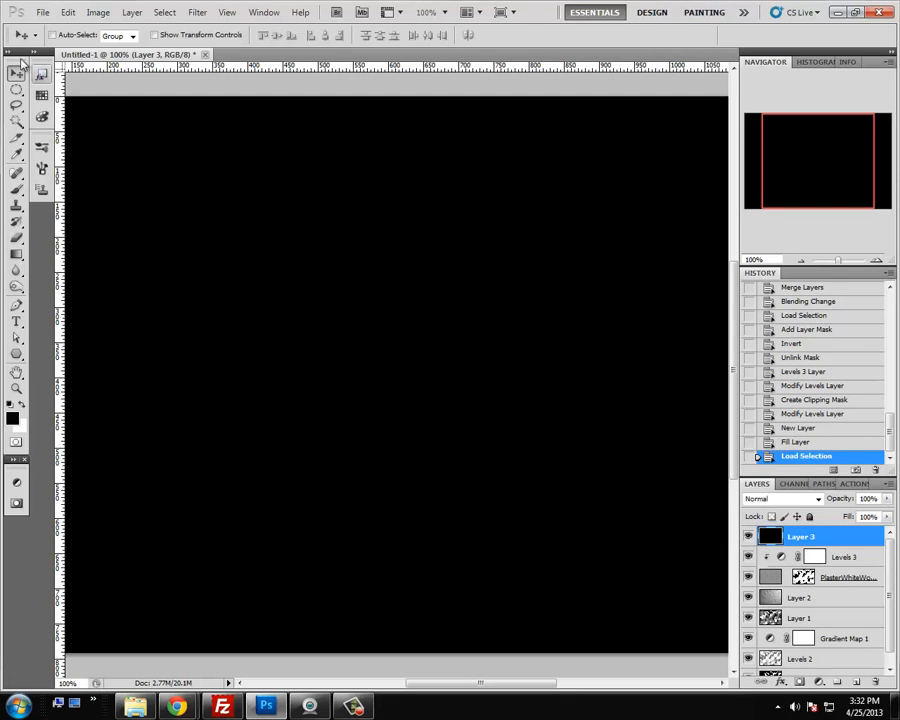
{"action": "key", "text": "ctrl+alt+2"}
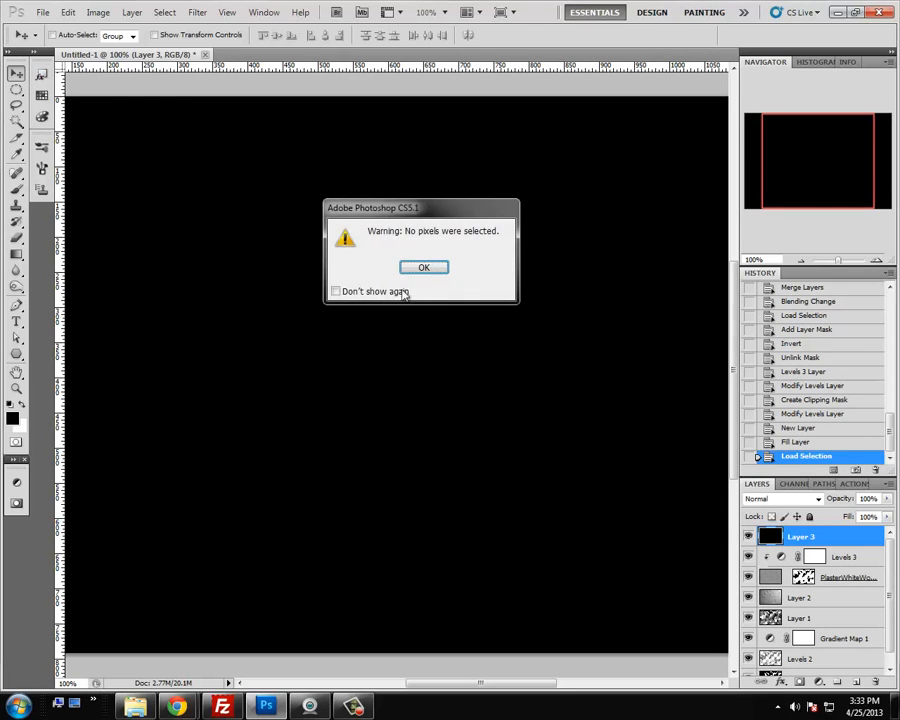
{"action": "left_click", "coordinate": [412, 265]}
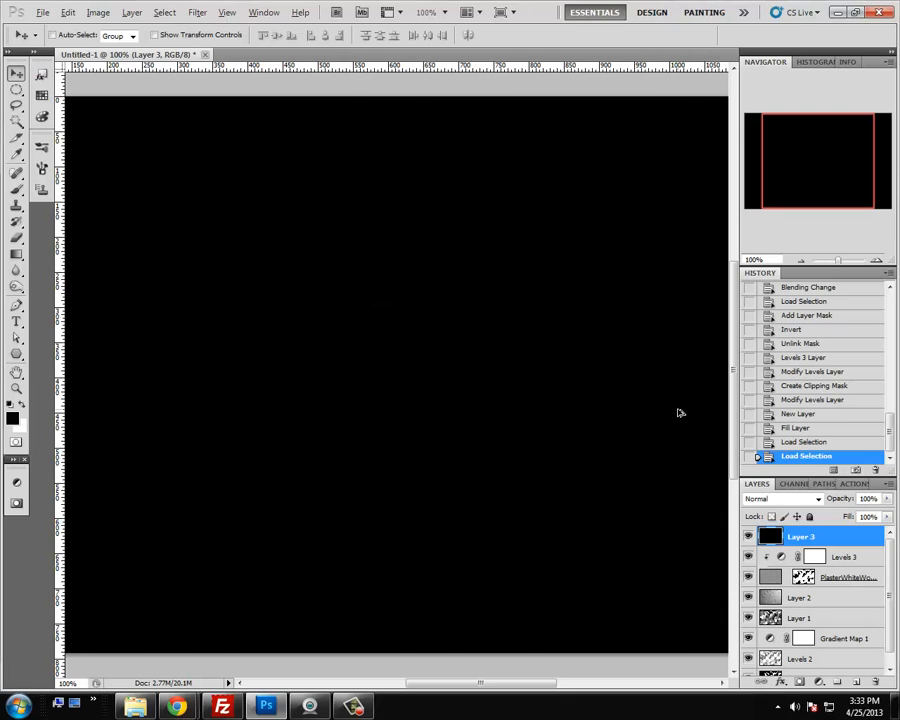
Load the Alpha 1 channel as a selection, fill the landmasses with white on Layer 3, and deselect
{"action": "key", "text": "ctrl+alt+2"}
{"action": "left_click", "coordinate": [790, 483]}
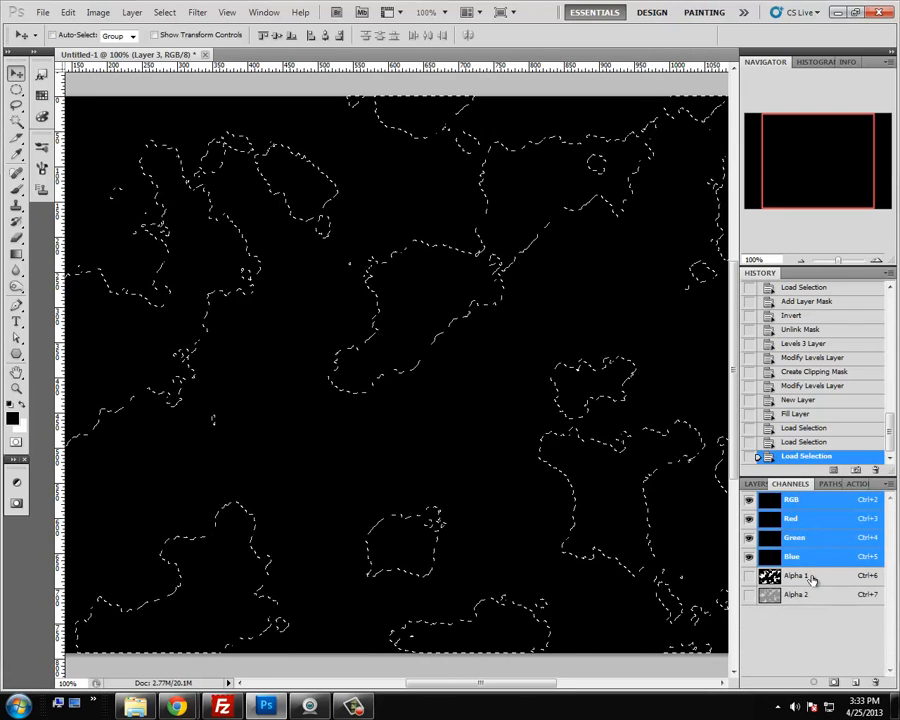
{"action": "left_click", "coordinate": [760, 486]}
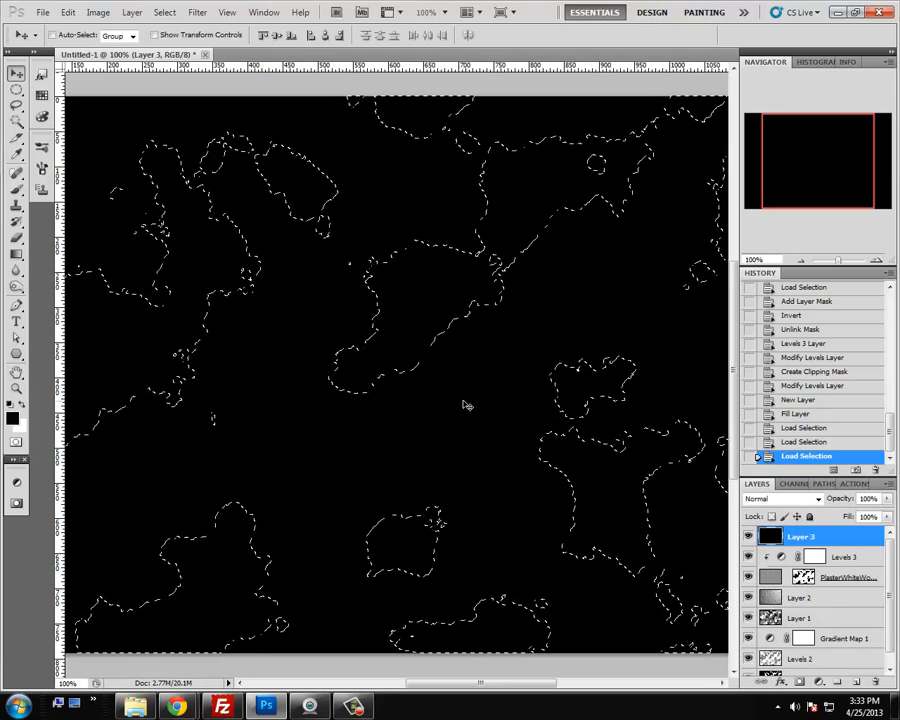
{"action": "key", "text": "ctrl+BackSpace"}
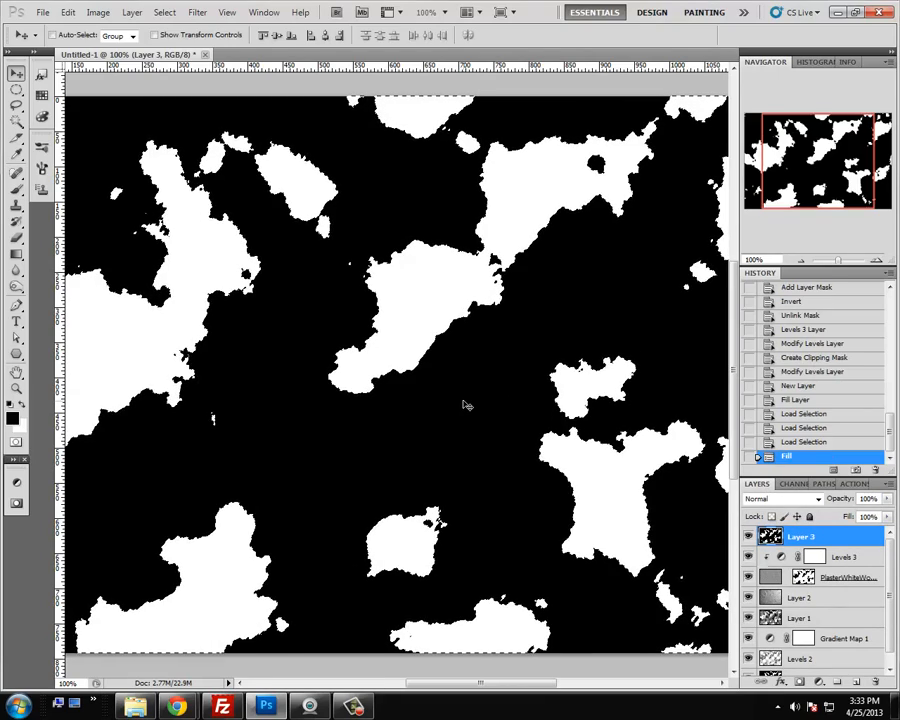
{"action": "key", "text": "ctrl+d"}
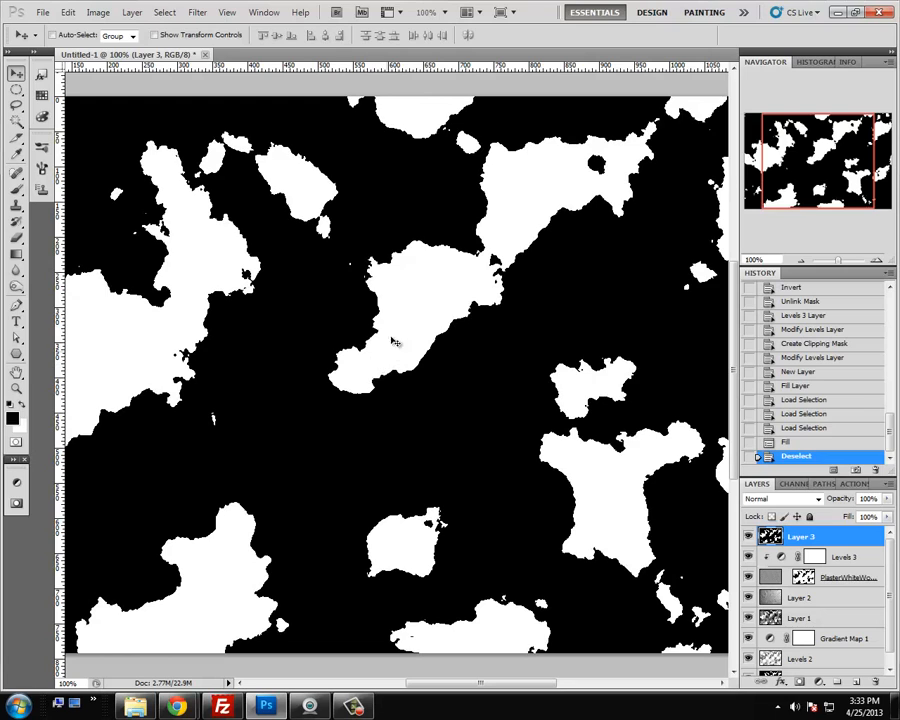
Try the Find Edges filter on the black-and-white land shapes of Layer 3 and undo it
{"action": "left_click", "coordinate": [197, 12]}
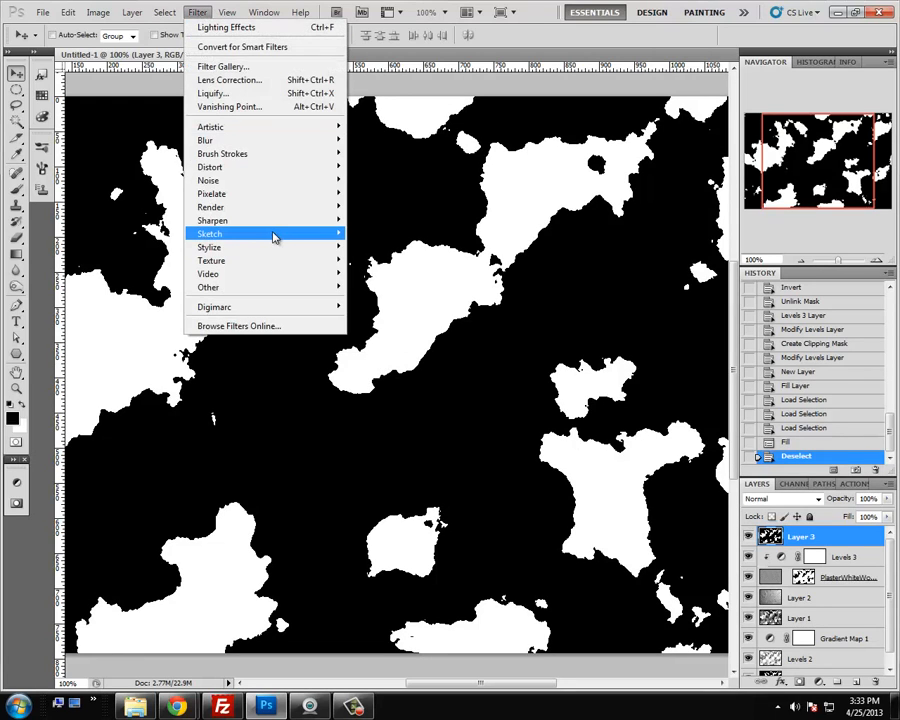
{"action": "mouse_move", "coordinate": [268, 243]}
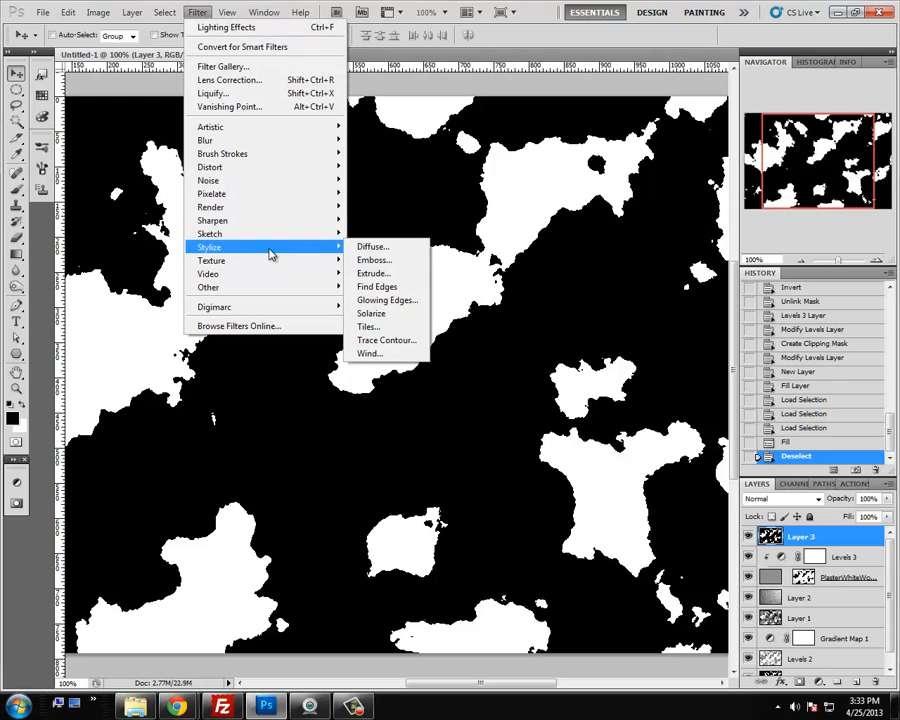
{"action": "left_click", "coordinate": [375, 286]}
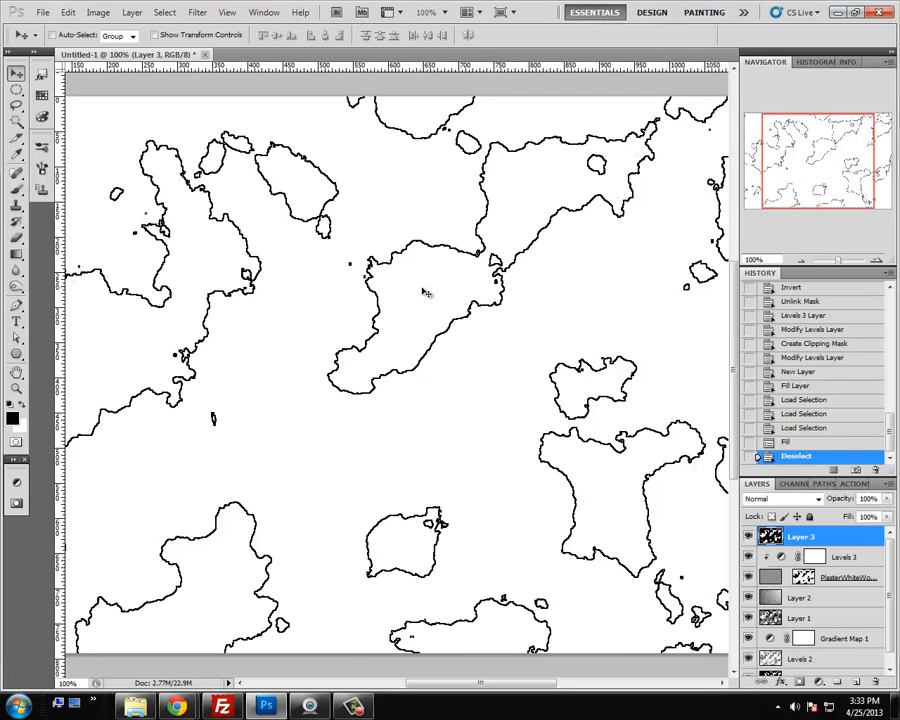
{"action": "key", "text": "ctrl+z"}
Apply the Glowing Edges filter to Layer 3 with edge width 4, edge brightness 20 and a raised smoothness
{"action": "left_click", "coordinate": [203, 14]}
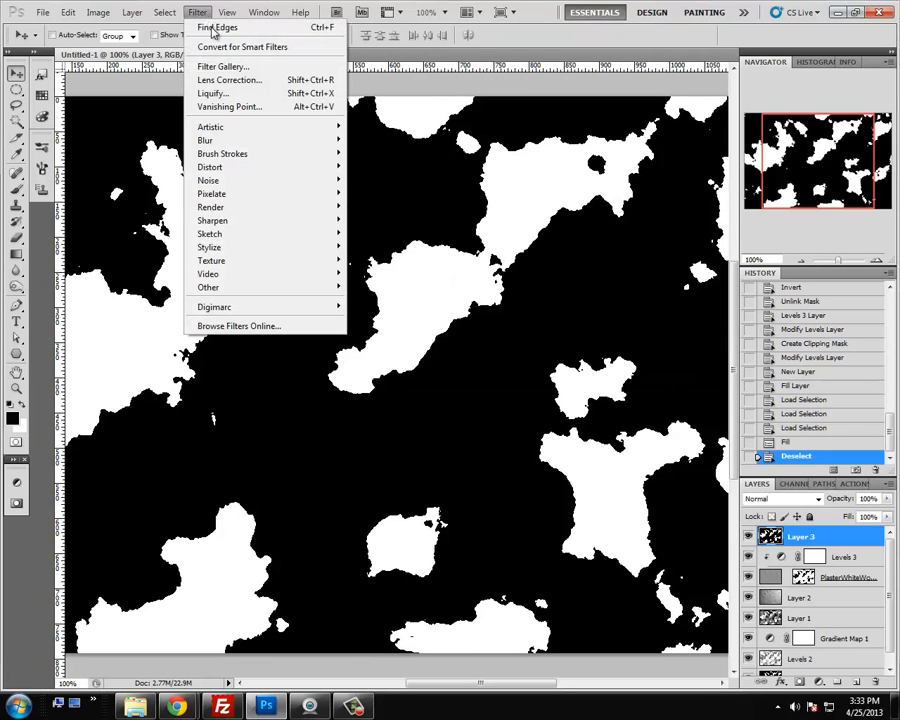
{"action": "mouse_move", "coordinate": [256, 250]}
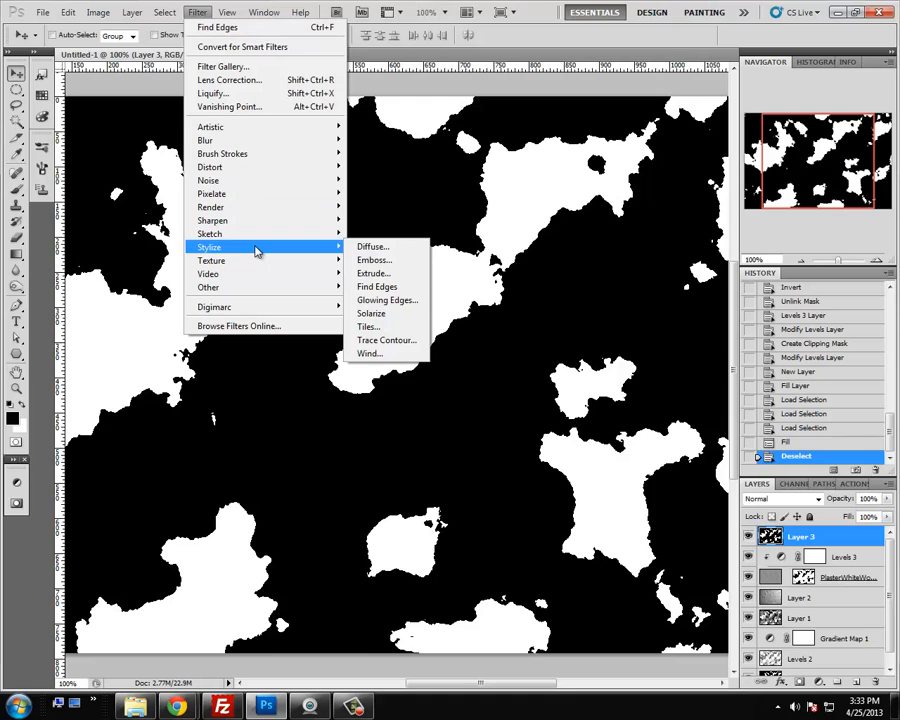
{"action": "left_click", "coordinate": [378, 300]}
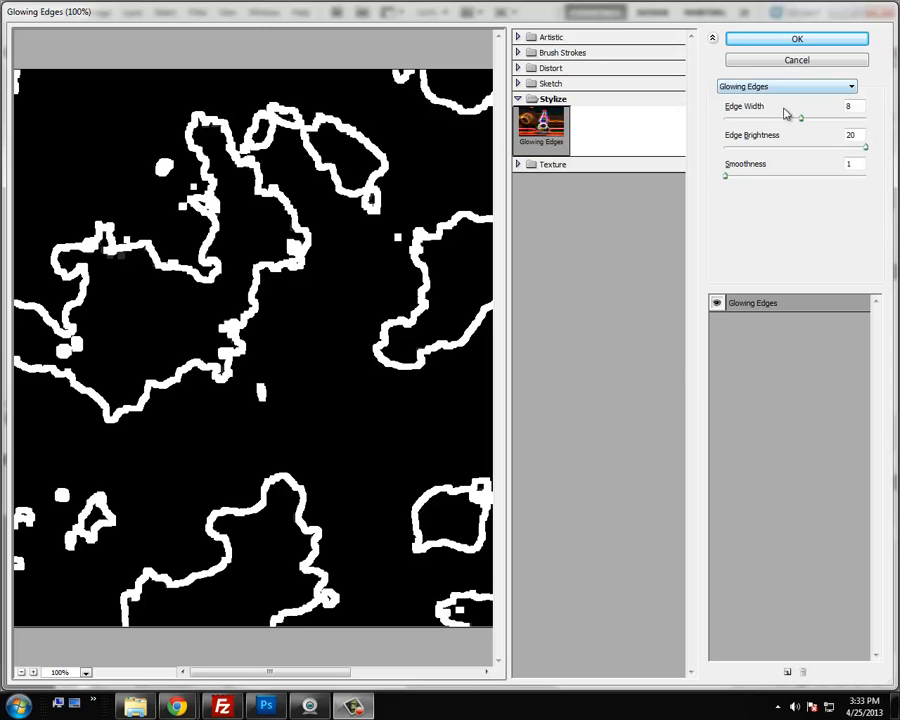
{"action": "left_click", "coordinate": [741, 116]}
{"action": "left_click_drag", "start_coordinate": [797, 122], "coordinate": [756, 126]}
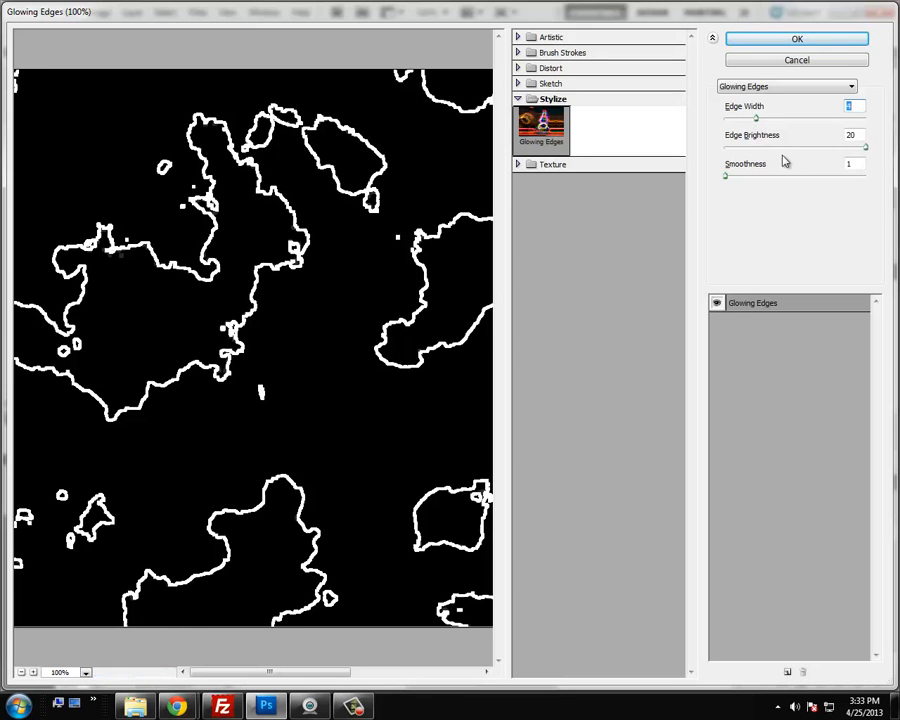
{"action": "left_click", "coordinate": [866, 148]}
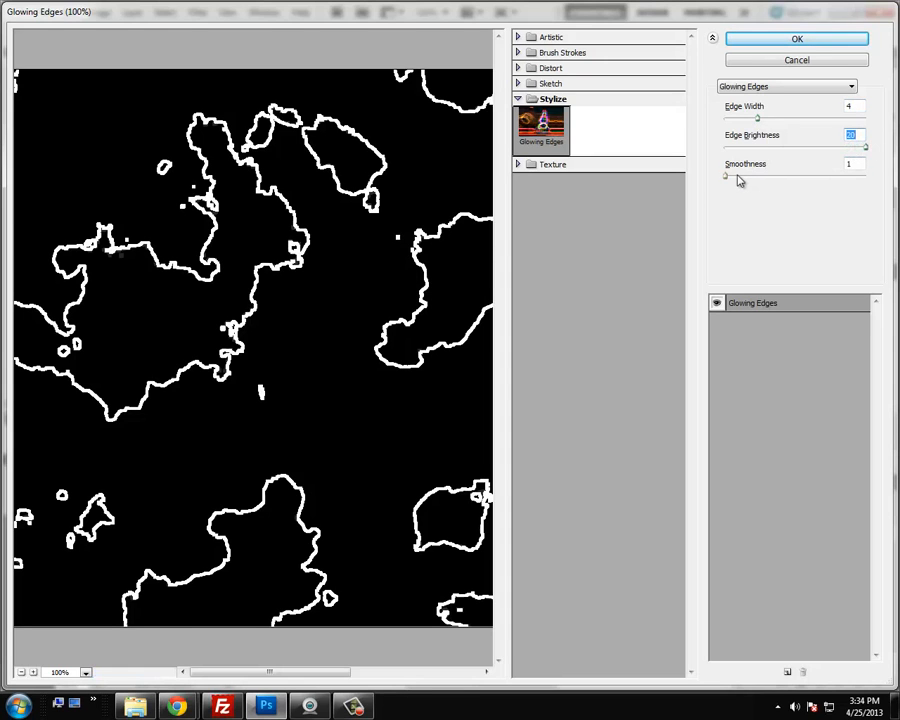
{"action": "left_click_drag", "start_coordinate": [740, 180], "coordinate": [785, 181]}
{"action": "left_click", "coordinate": [732, 40]}
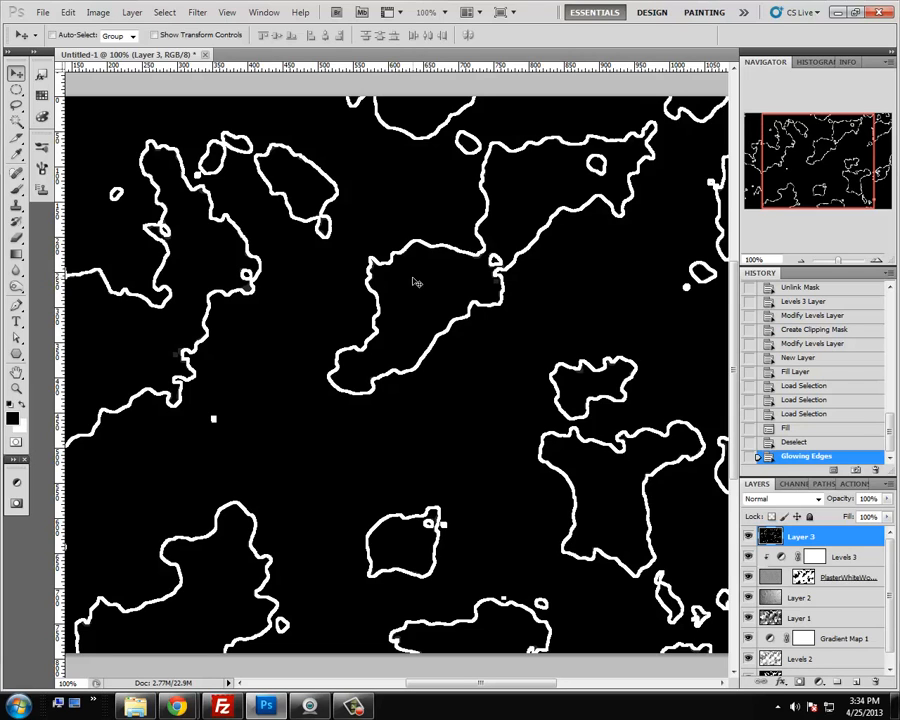
Soften the white coastline outlines on Layer 3 with a Gaussian Blur of 6.5 pixels radius
{"action": "left_click", "coordinate": [197, 12]}
{"action": "mouse_move", "coordinate": [300, 140]}
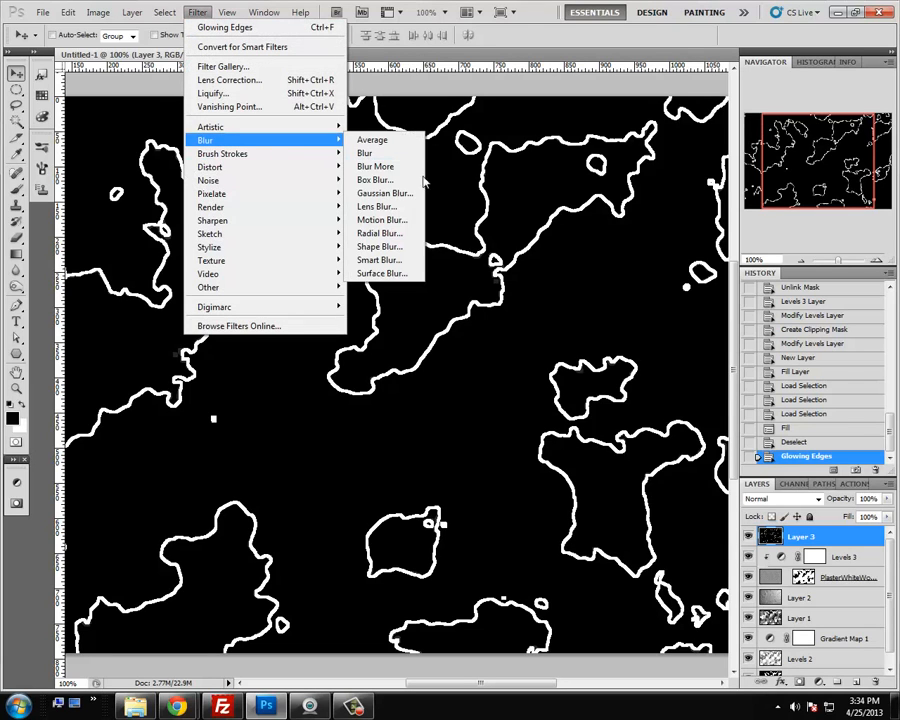
{"action": "left_click", "coordinate": [395, 192]}
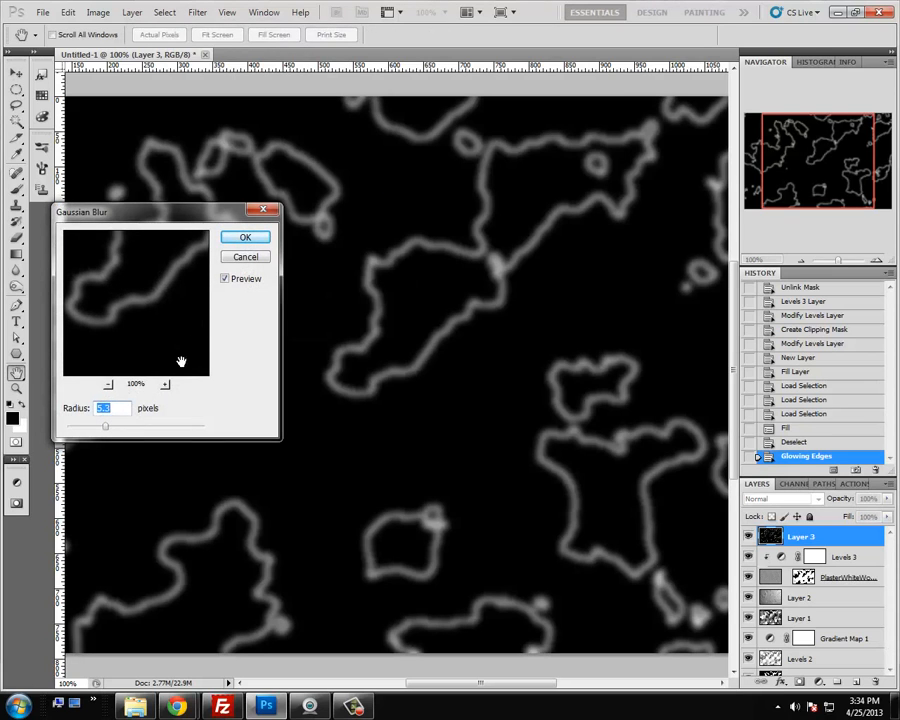
{"action": "left_click_drag", "start_coordinate": [105, 427], "coordinate": [111, 429]}
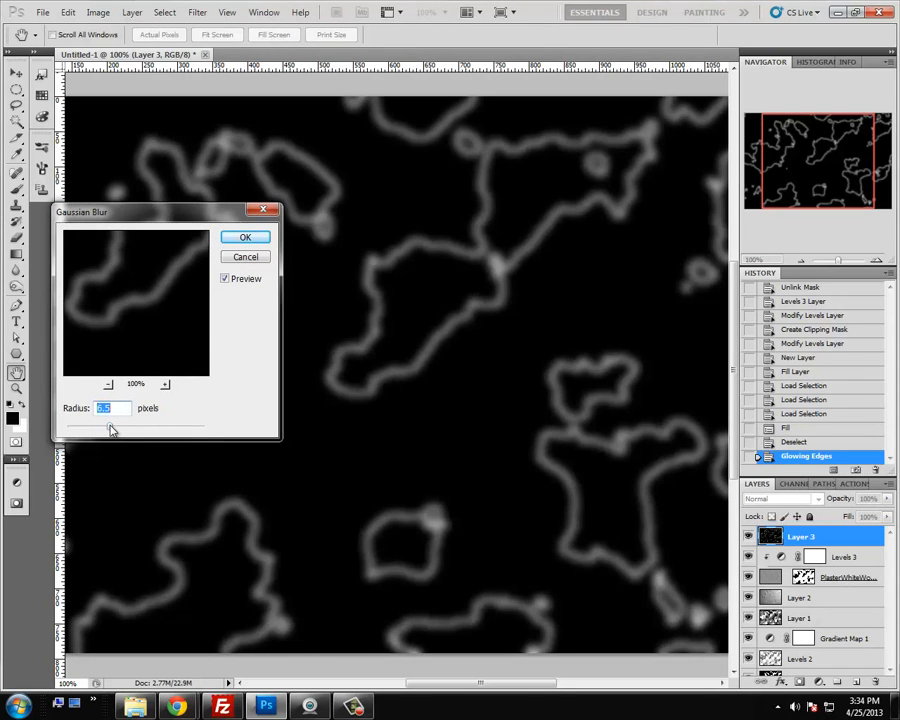
{"action": "left_click", "coordinate": [242, 237]}
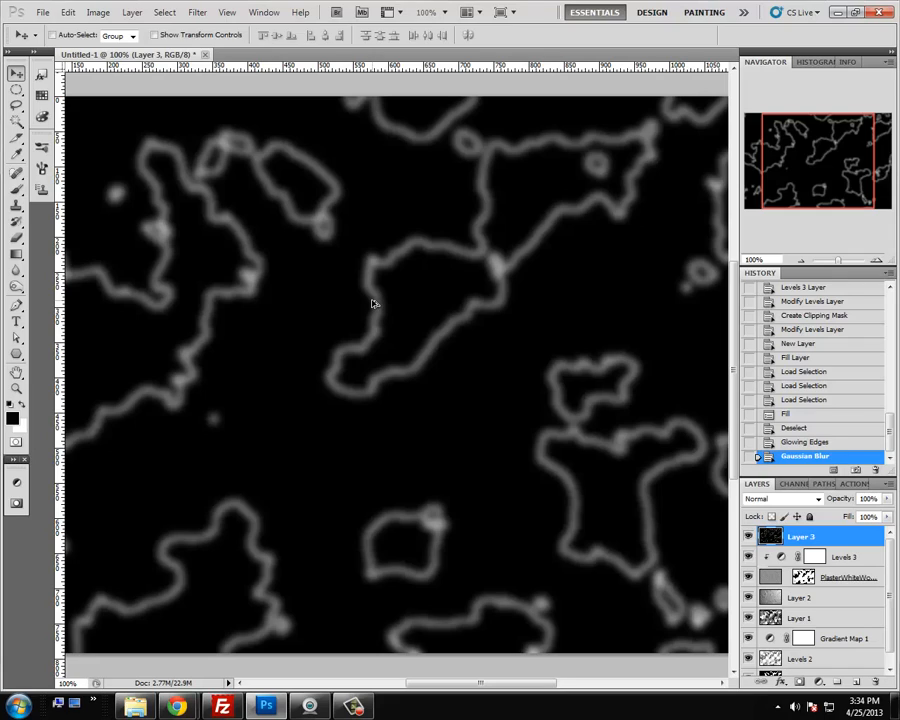
Reload the landmass selection, fill it with black to remove the inner glow, deselect, and hide Layer 3
{"action": "key", "text": "ctrl+alt+2"}
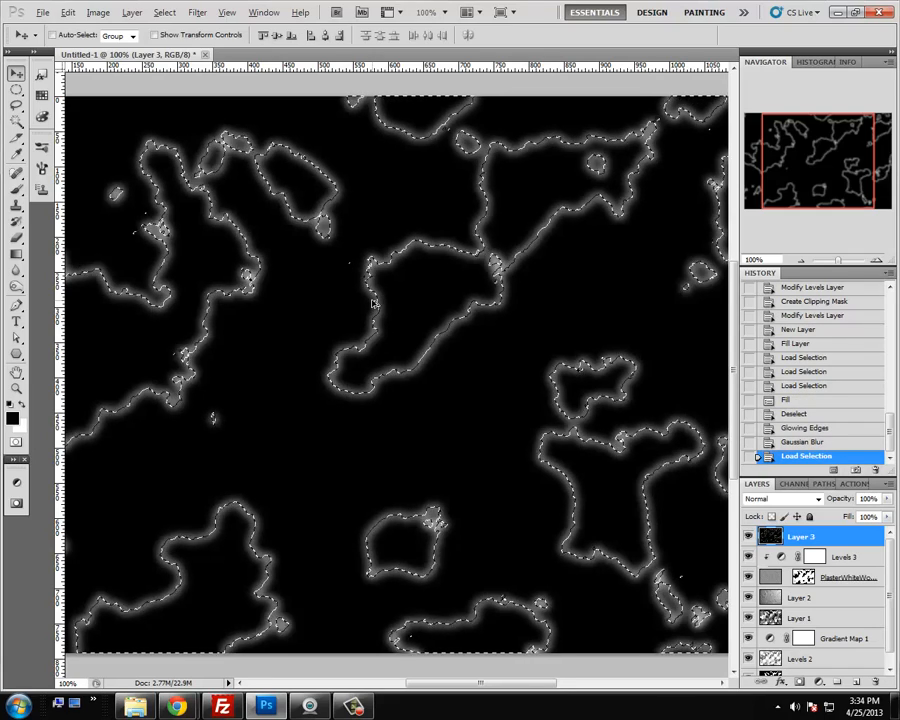
{"action": "key", "text": "alt+BackSpace"}
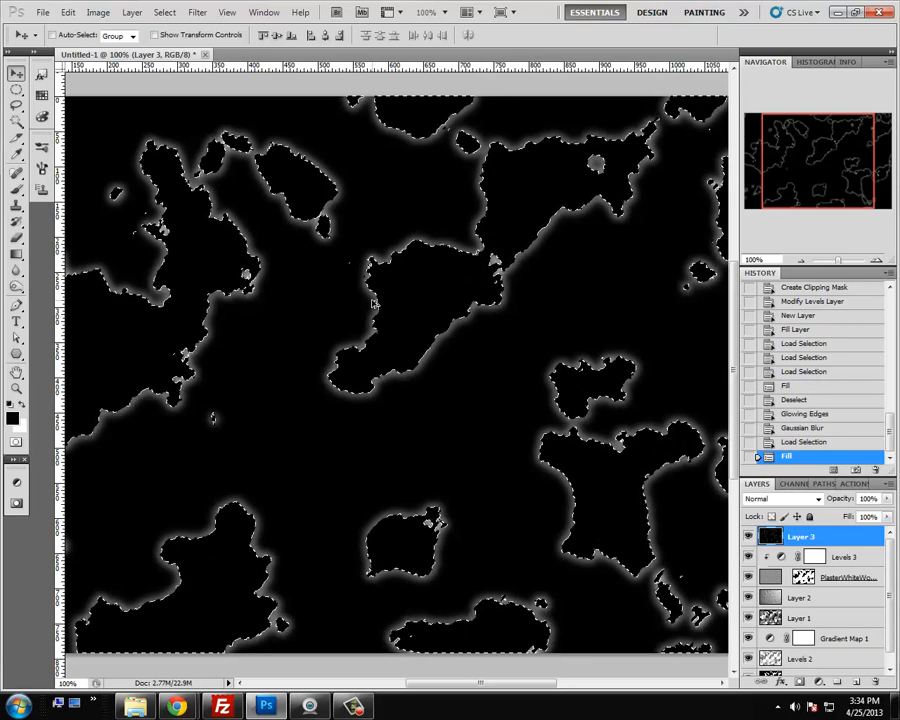
{"action": "key", "text": "ctrl+d"}
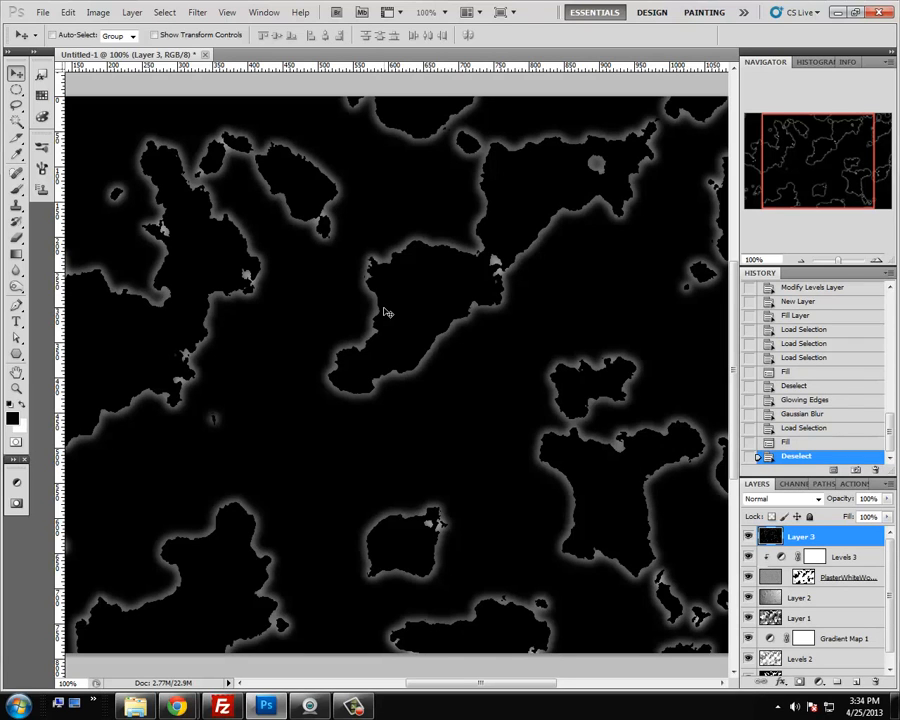
{"action": "left_click", "coordinate": [748, 536]}
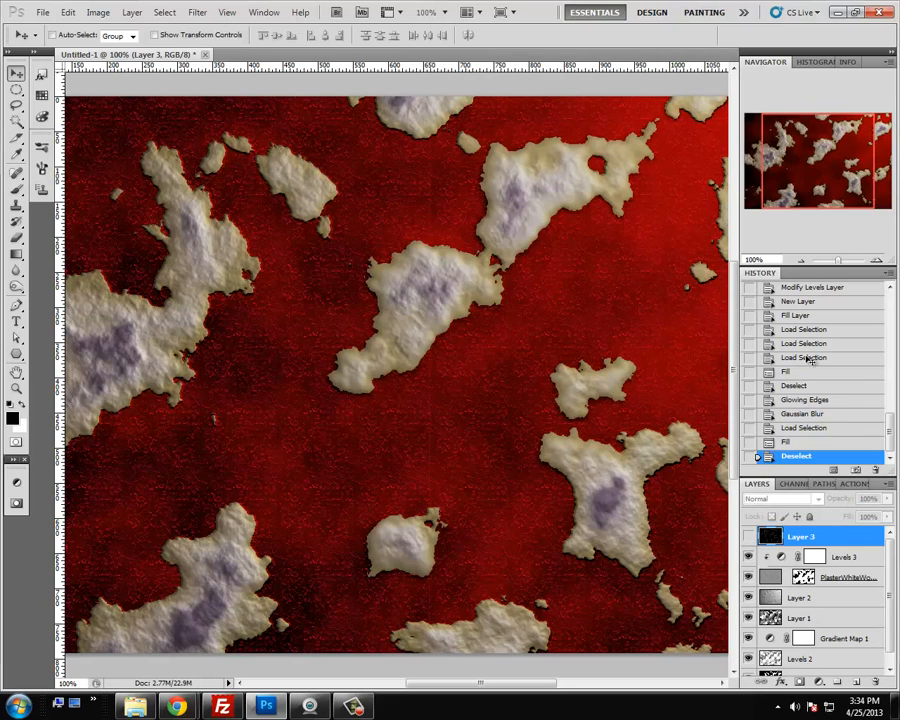
{"action": "mouse_move", "coordinate": [176, 706]}
{"action": "left_click", "coordinate": [231, 634]}
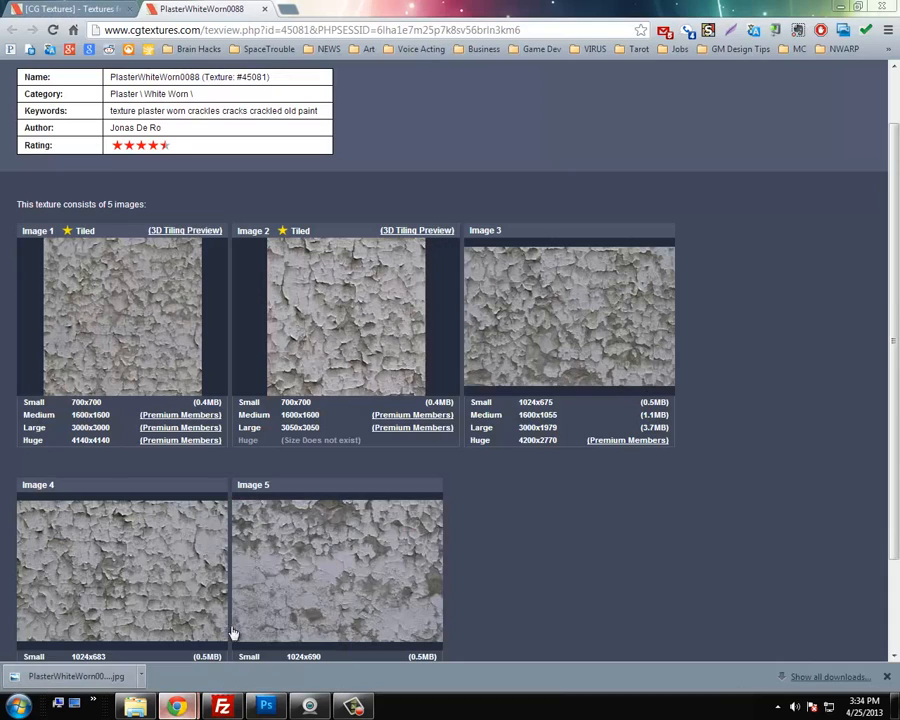
{"action": "scroll", "coordinate": [180, 185], "scroll_direction": "up", "scroll_amount": 2}
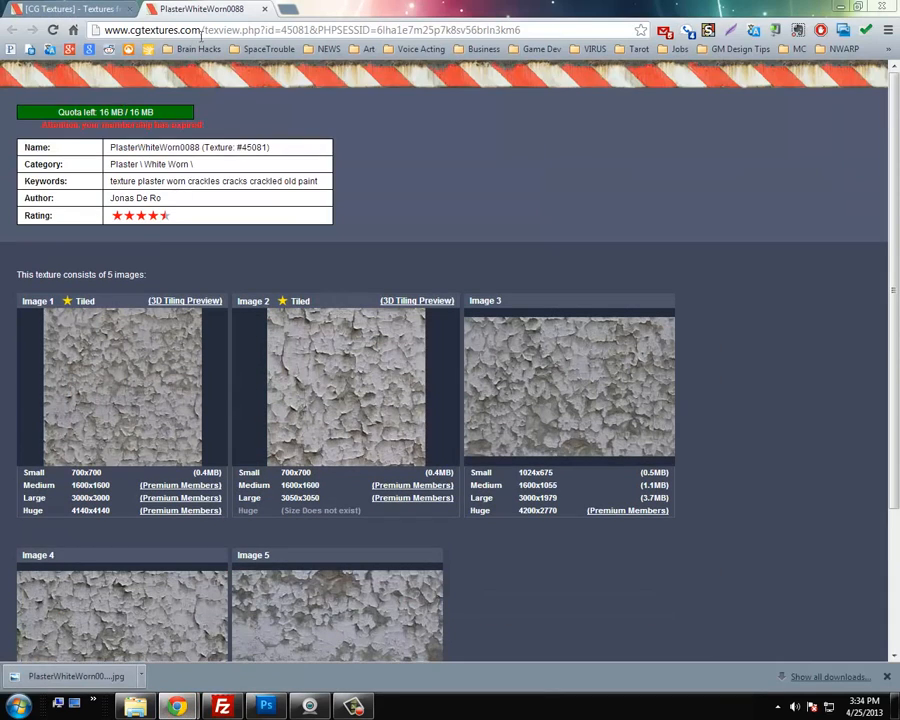
{"action": "left_click_drag", "start_coordinate": [202, 30], "coordinate": [565, 80]}
{"action": "key", "text": "BackSpace"}
{"action": "key", "text": "Return"}
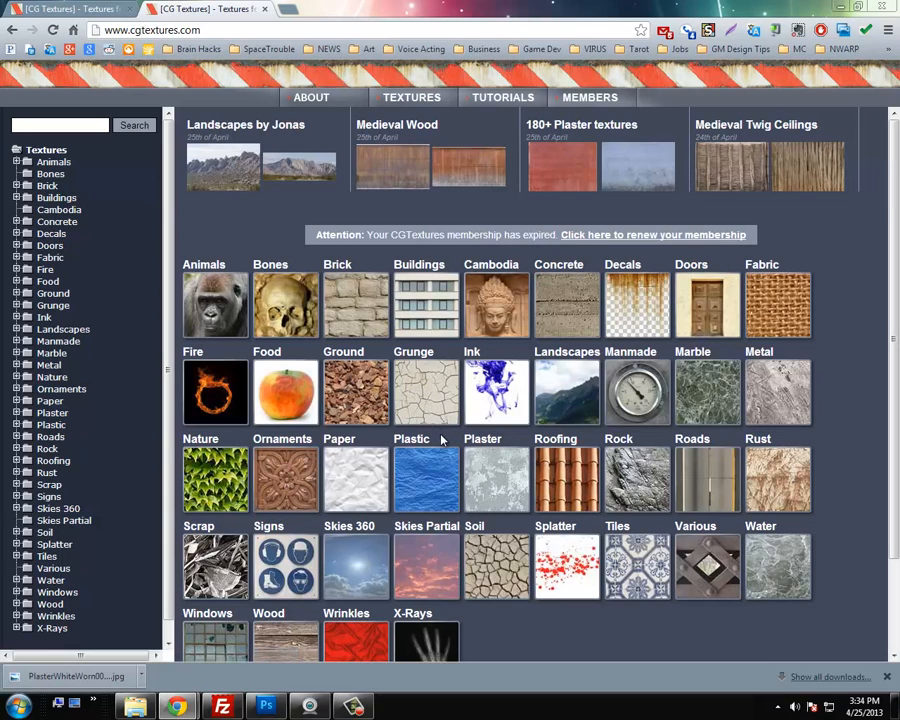
Open the Plastic and Water texture categories in new tabs and switch to the Water one
{"action": "scroll", "coordinate": [441, 440], "scroll_direction": "down", "scroll_amount": 2}
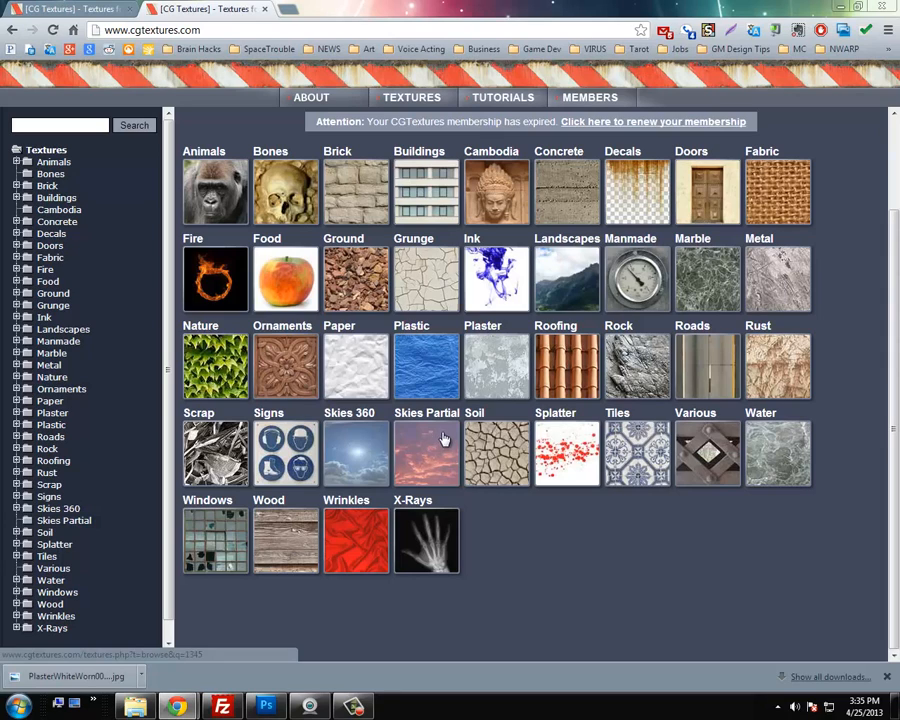
{"action": "middle_click", "coordinate": [442, 370]}
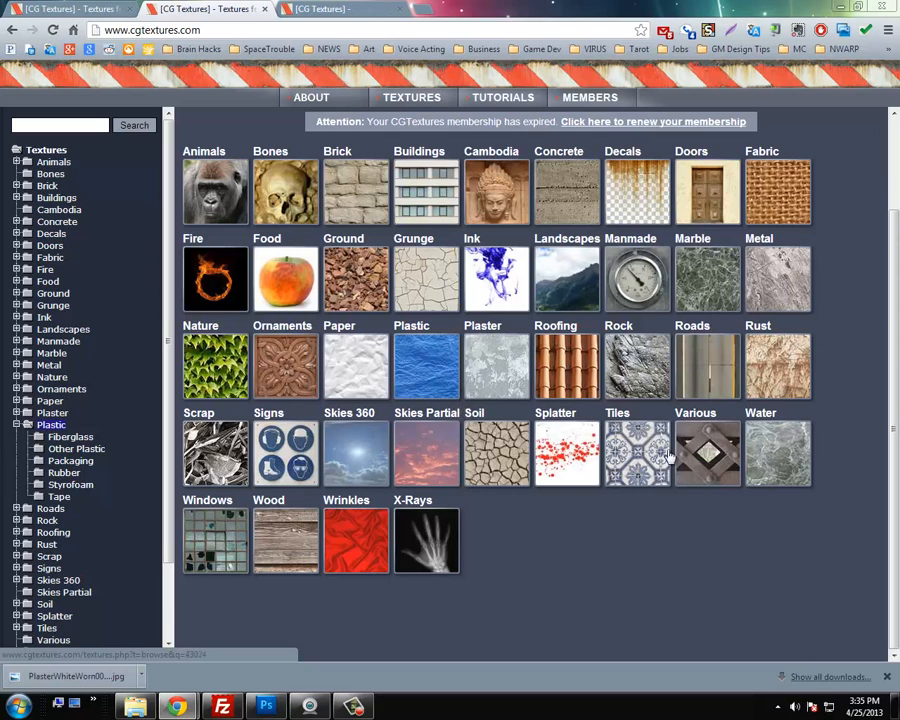
{"action": "middle_click", "coordinate": [763, 462]}
{"action": "left_click", "coordinate": [455, 12]}
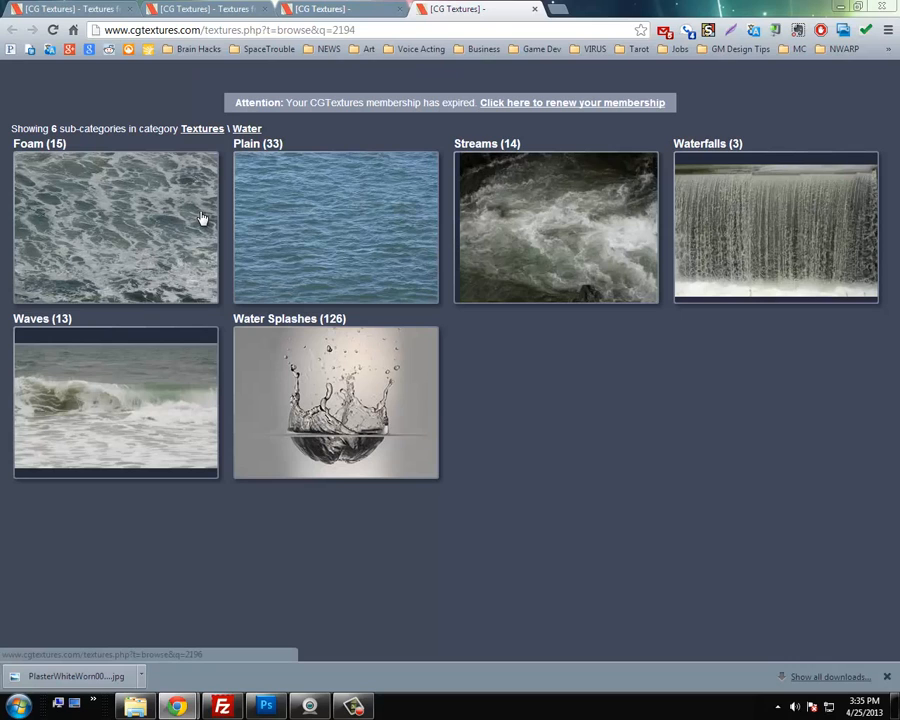
Browse the Foam textures in the Water category and open the tiled WaterFoam0001 texture page
{"action": "left_click", "coordinate": [166, 222]}
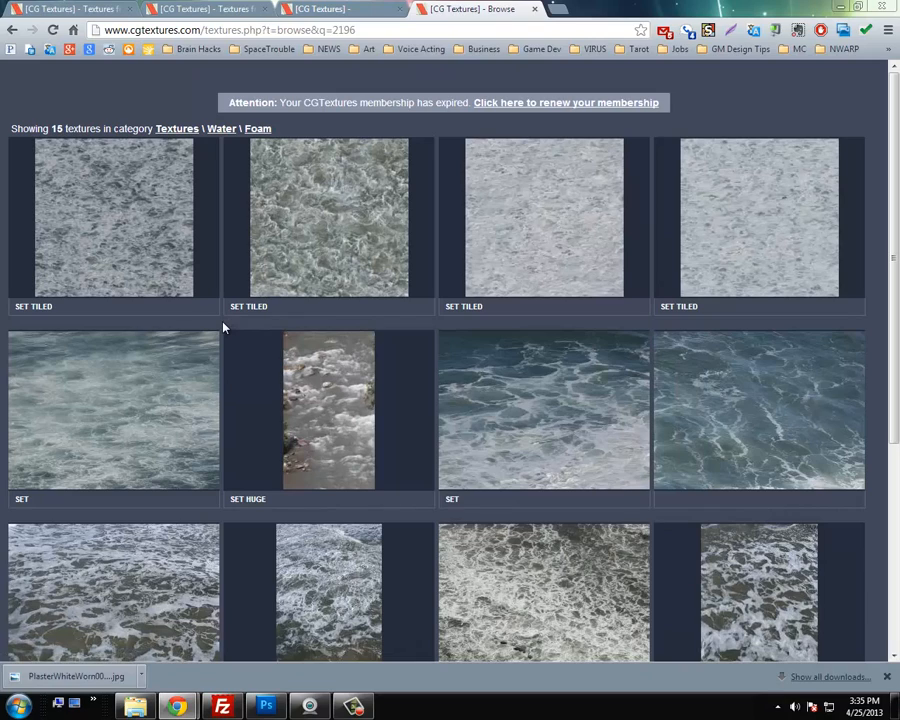
{"action": "scroll", "coordinate": [224, 327], "scroll_direction": "down", "scroll_amount": 1}
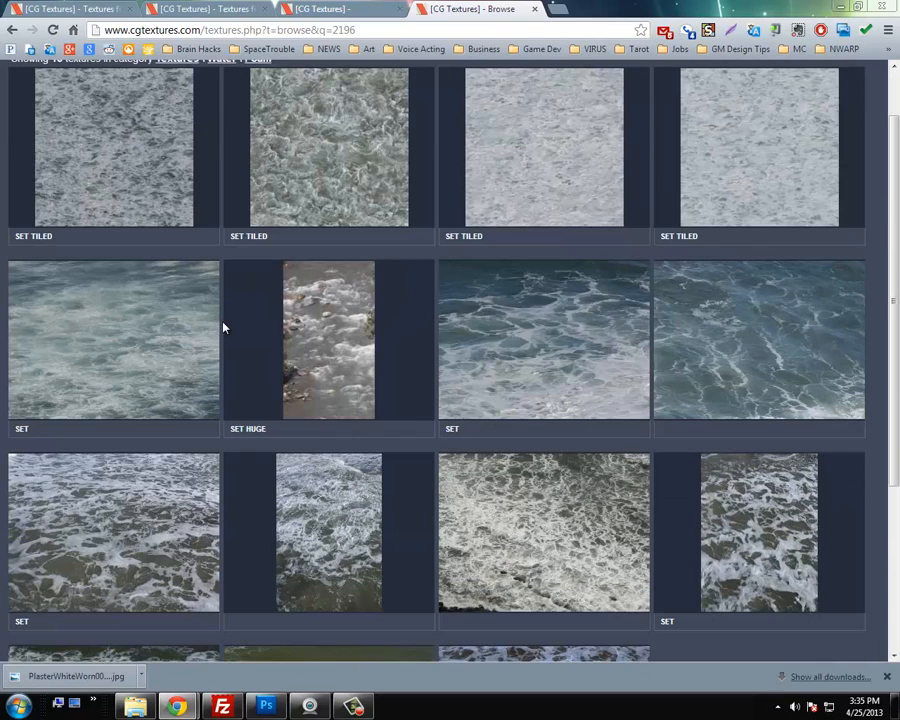
{"action": "scroll", "coordinate": [224, 327], "scroll_direction": "down", "scroll_amount": 4}
{"action": "scroll", "coordinate": [224, 327], "scroll_direction": "up", "scroll_amount": 5}
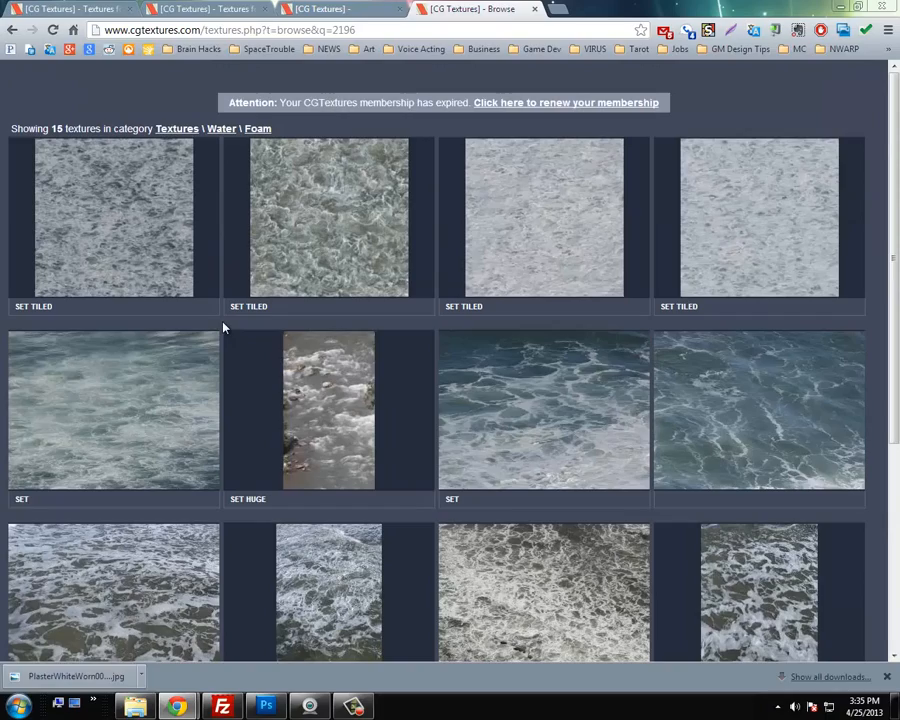
{"action": "mouse_move", "coordinate": [316, 251]}
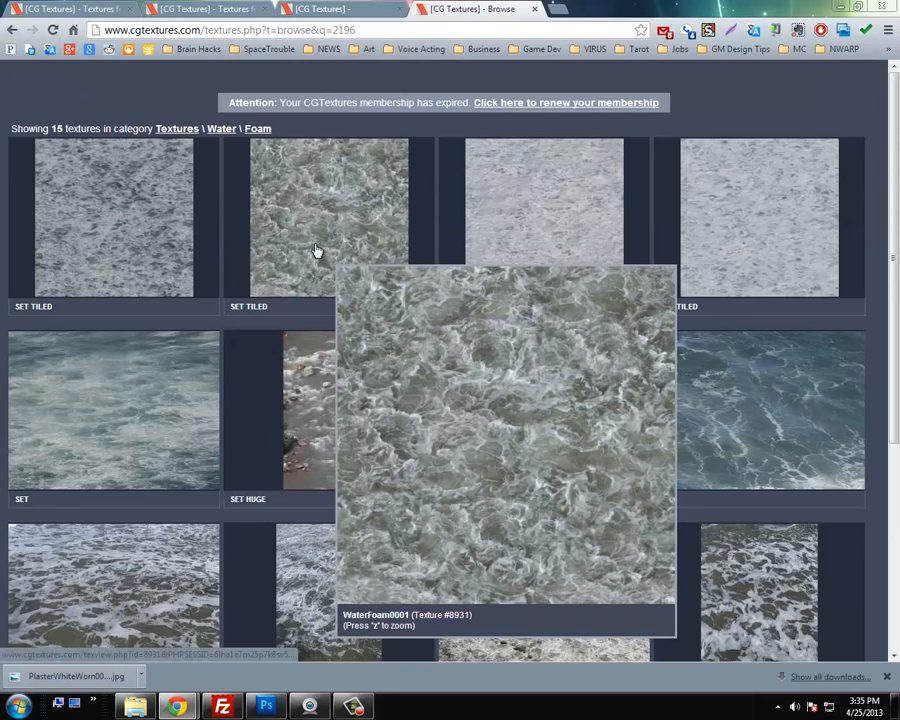
{"action": "left_click", "coordinate": [316, 251]}
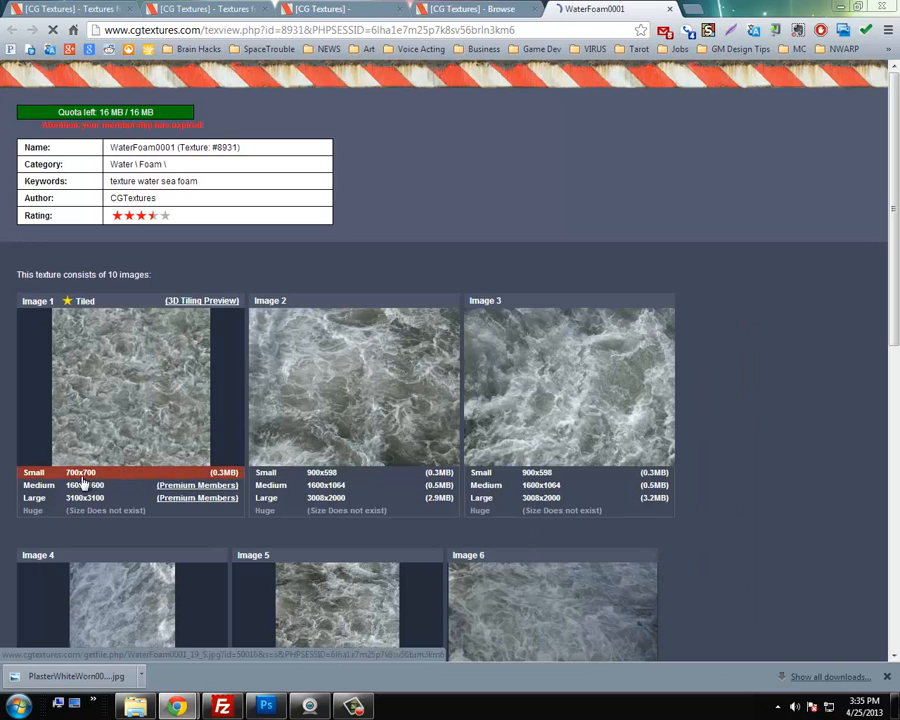
Download the tiled Image 1 of WaterFoam0001 at 700x700 and place the file into the Photoshop map document
{"action": "left_click", "coordinate": [86, 476]}
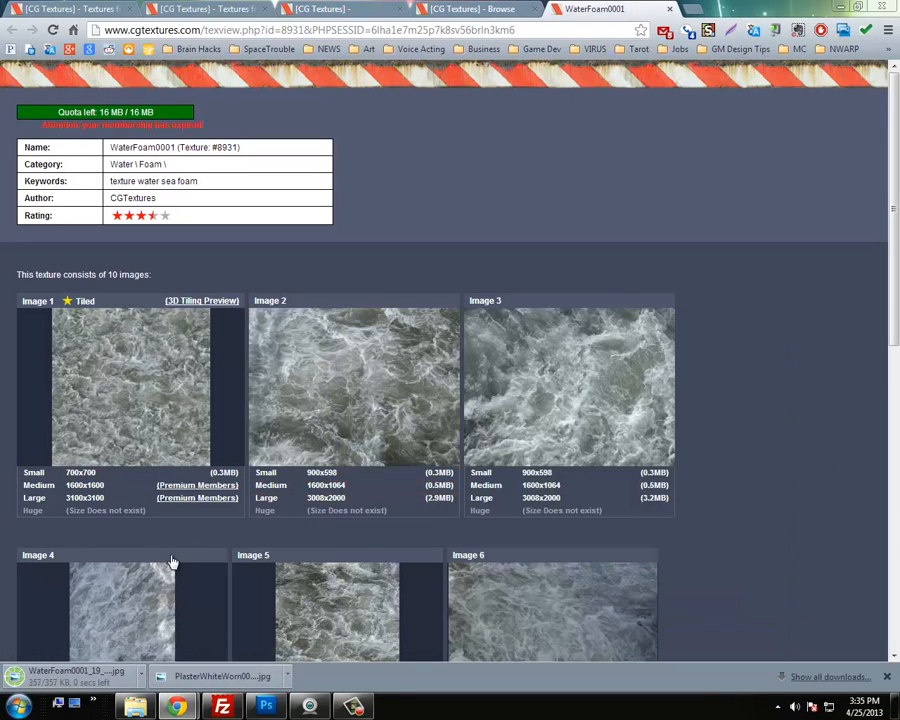
{"action": "mouse_move", "coordinate": [129, 607]}
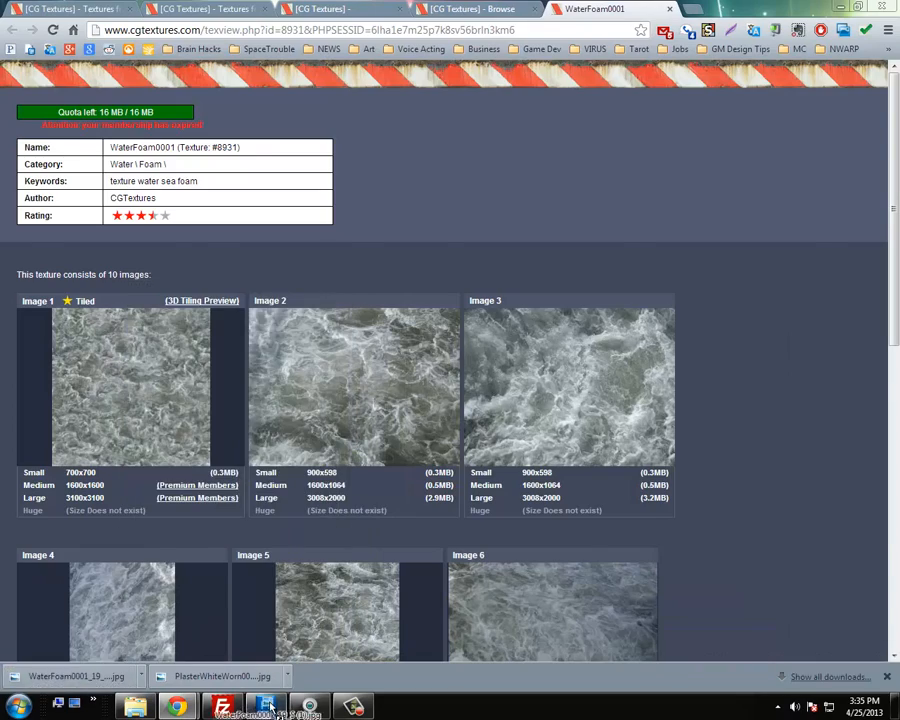
{"action": "left_click", "coordinate": [265, 706]}
{"action": "left_click_drag", "start_coordinate": [222, 501], "coordinate": [334, 500]}
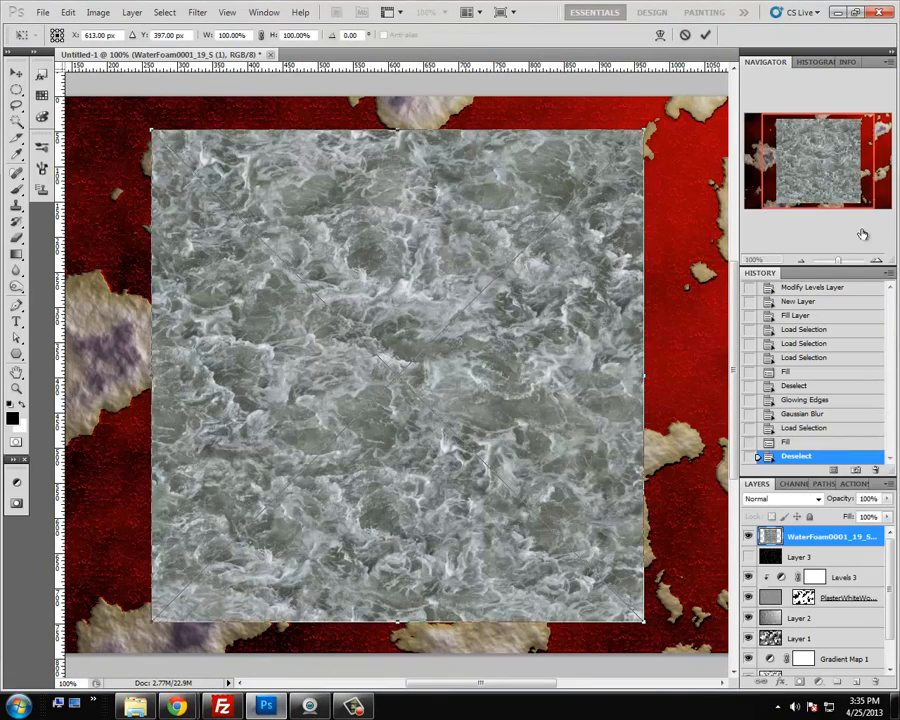
Scale the foam texture to a tile about 156 px wide in the canvas's lower-left corner and stack four copies up the left edge
{"action": "left_click", "coordinate": [800, 263]}
{"action": "left_click_drag", "start_coordinate": [494, 290], "coordinate": [358, 336]}
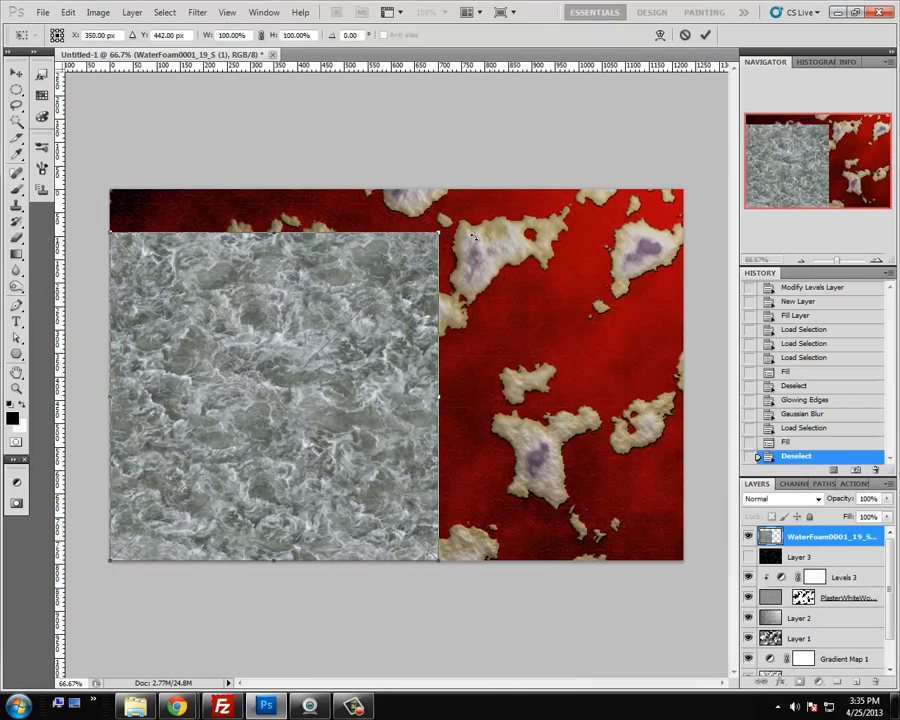
{"action": "left_click_drag", "start_coordinate": [436, 234], "coordinate": [186, 489]}
{"action": "key", "text": "Return"}
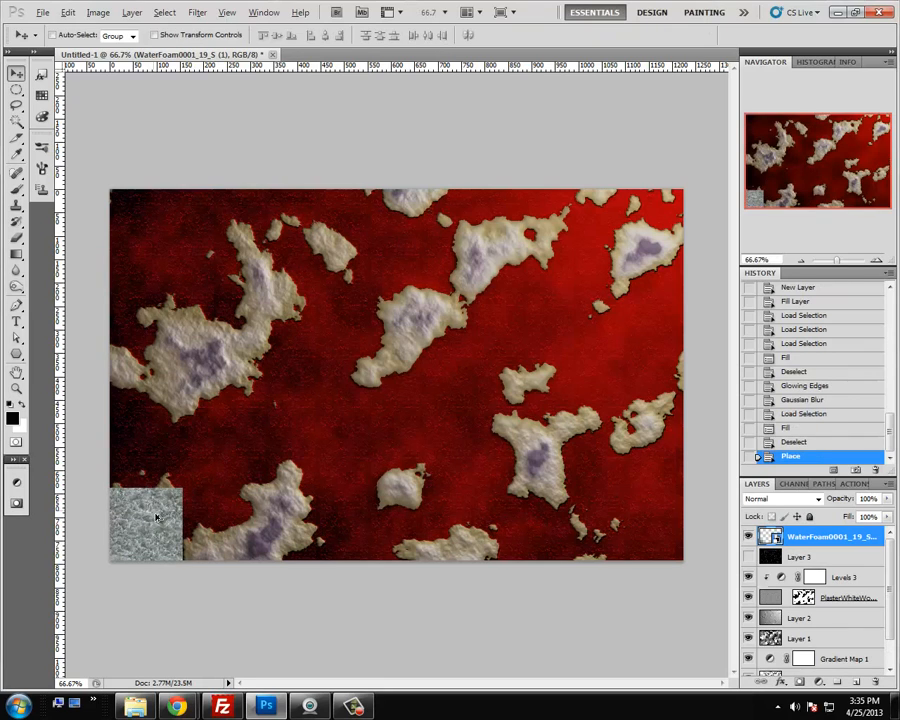
{"action": "left_click_drag", "start_coordinate": [158, 529], "coordinate": [165, 395]}
{"action": "left_click_drag", "start_coordinate": [165, 395], "coordinate": [168, 262]}
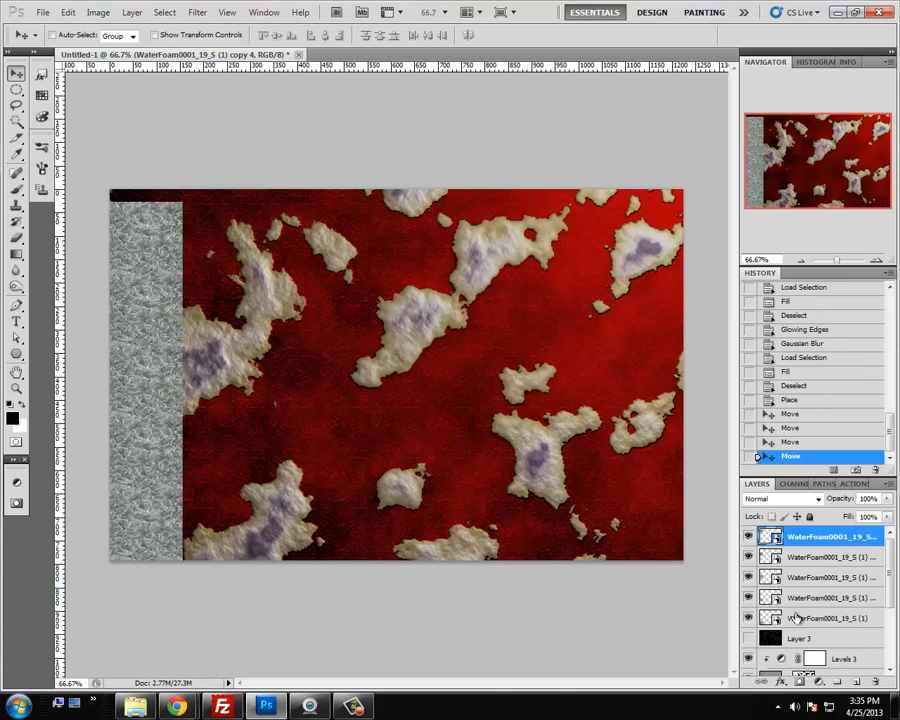
Stretch the five stacked foam tiles to 103.53% height to reach the canvas's upper edge and merge them into one layer
{"action": "left_click", "coordinate": [795, 618], "text": "shift"}
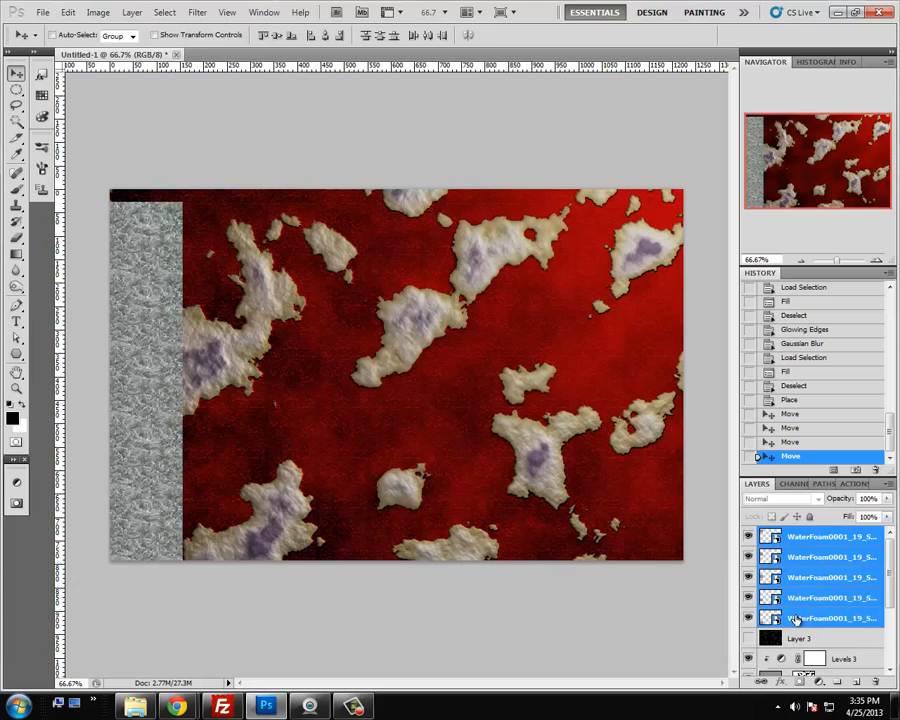
{"action": "key", "text": "ctrl+t"}
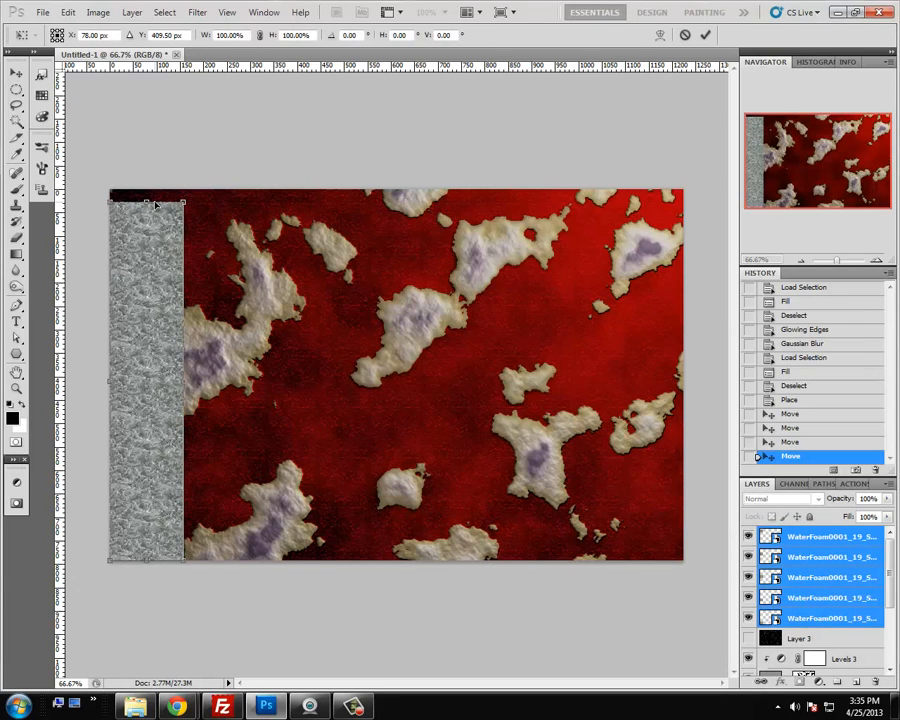
{"action": "left_click_drag", "start_coordinate": [148, 194], "coordinate": [148, 188]}
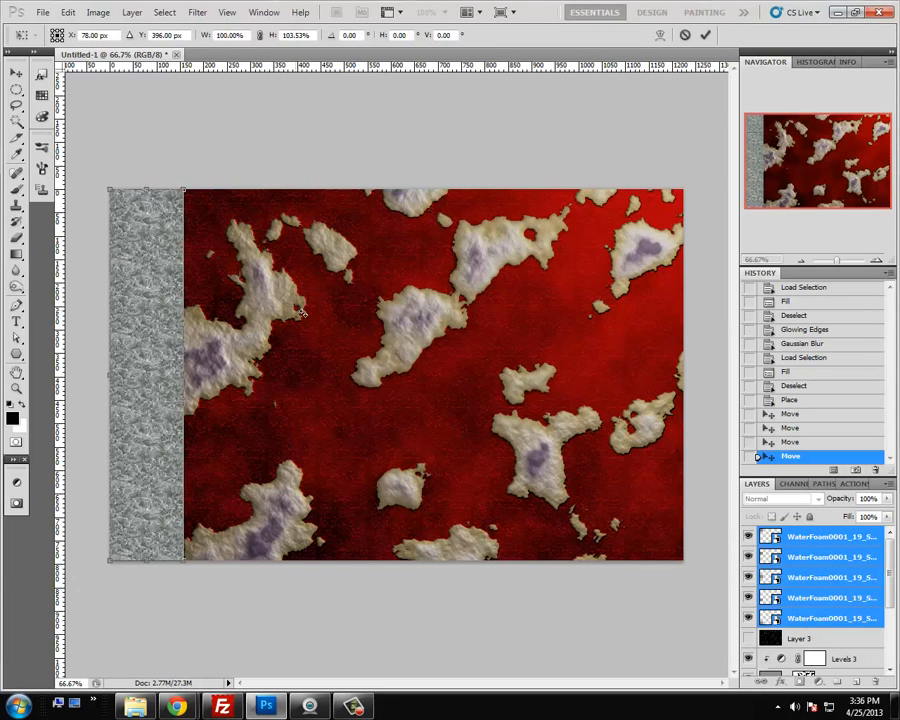
{"action": "key", "text": "Return"}
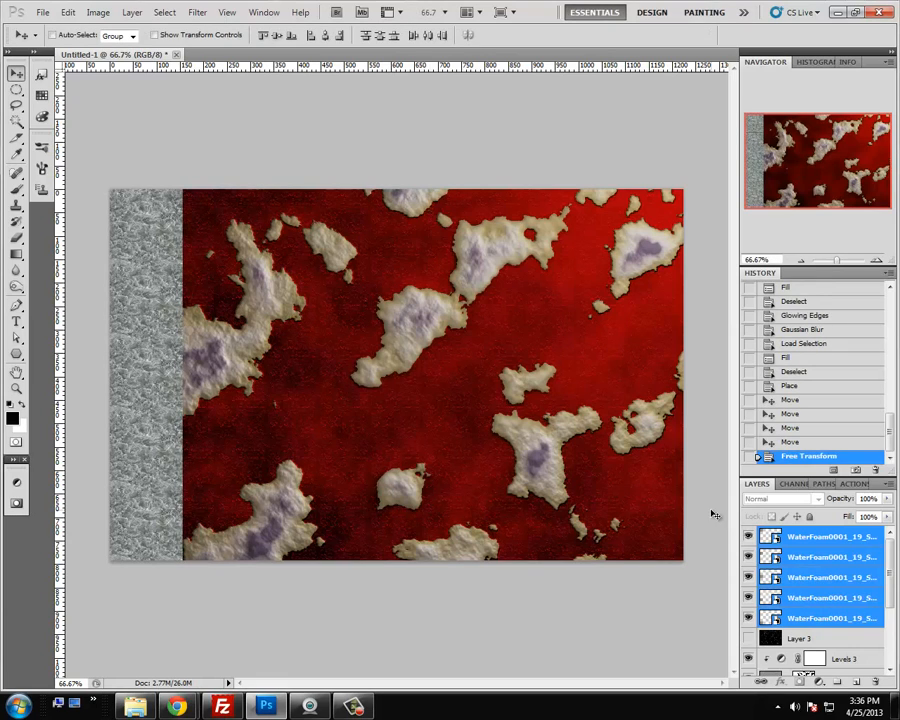
{"action": "key", "text": "ctrl+e"}
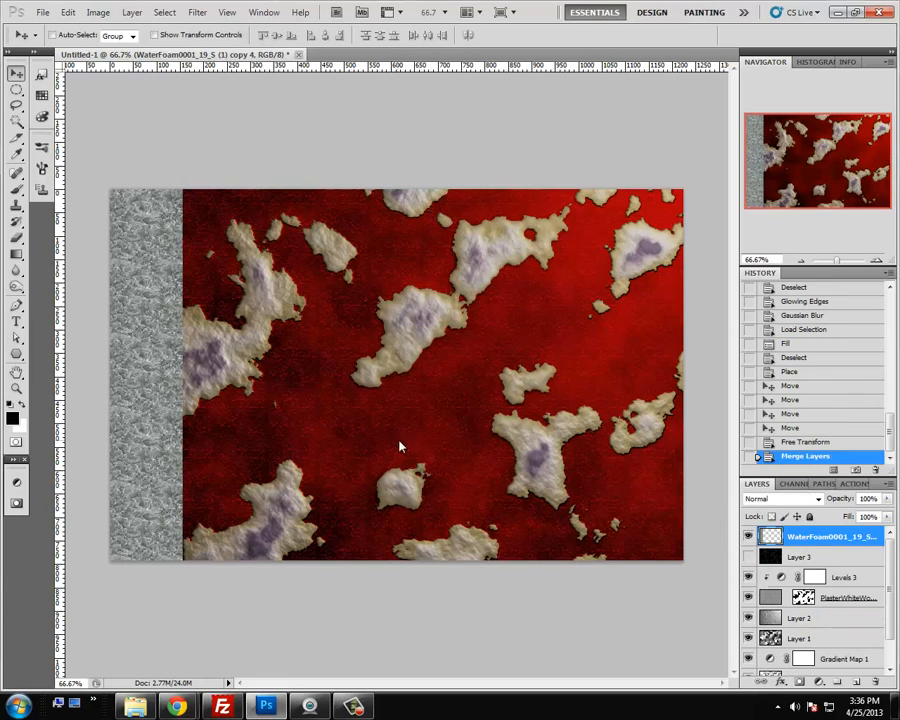
Copy the foam column side by side across the map, nudging the copies to close the seams
{"action": "left_click_drag", "start_coordinate": [156, 352], "coordinate": [559, 368]}
{"action": "key", "text": "Left"}
{"action": "key", "text": "Left"}
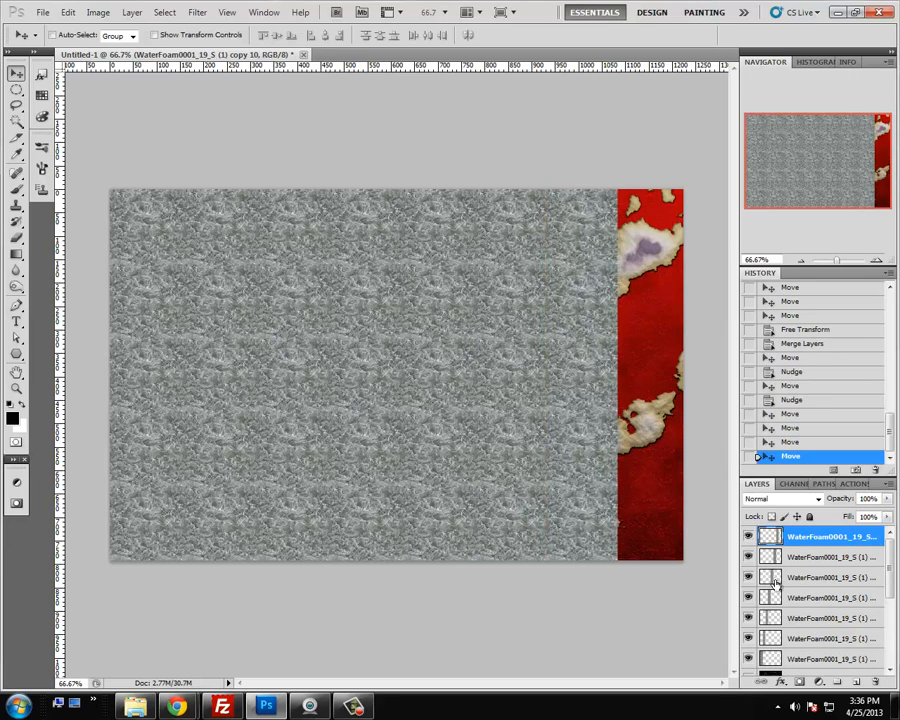
Merge all the foam columns into one layer and stretch it to 112.92% width to cover the whole canvas
{"action": "left_click", "coordinate": [793, 658], "text": "shift"}
{"action": "key", "text": "ctrl+e"}
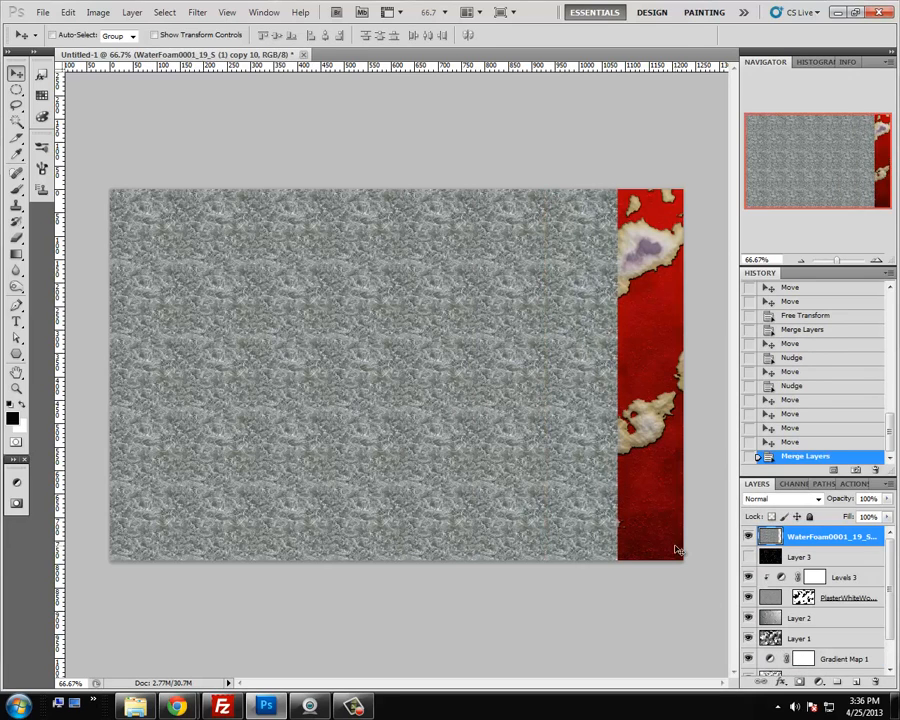
{"action": "key", "text": "ctrl+t"}
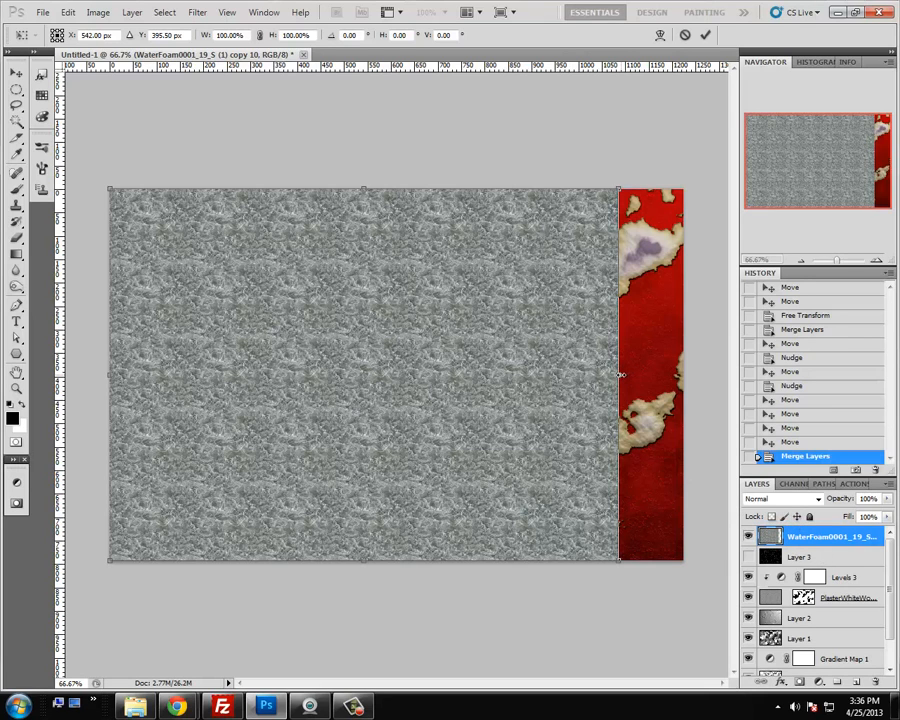
{"action": "left_click_drag", "start_coordinate": [621, 374], "coordinate": [686, 373]}
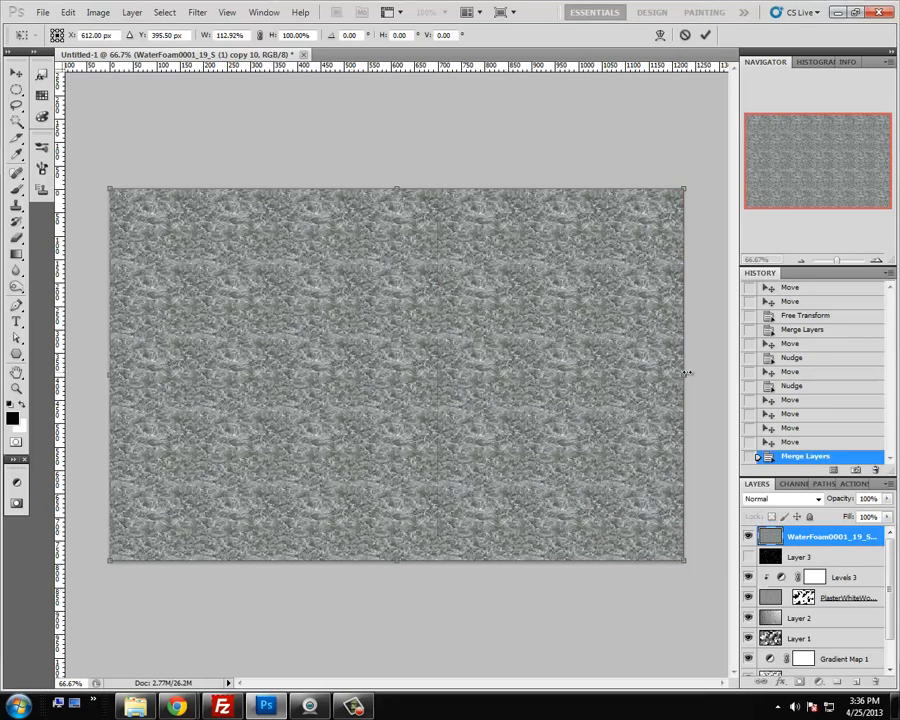
{"action": "key", "text": "Return"}
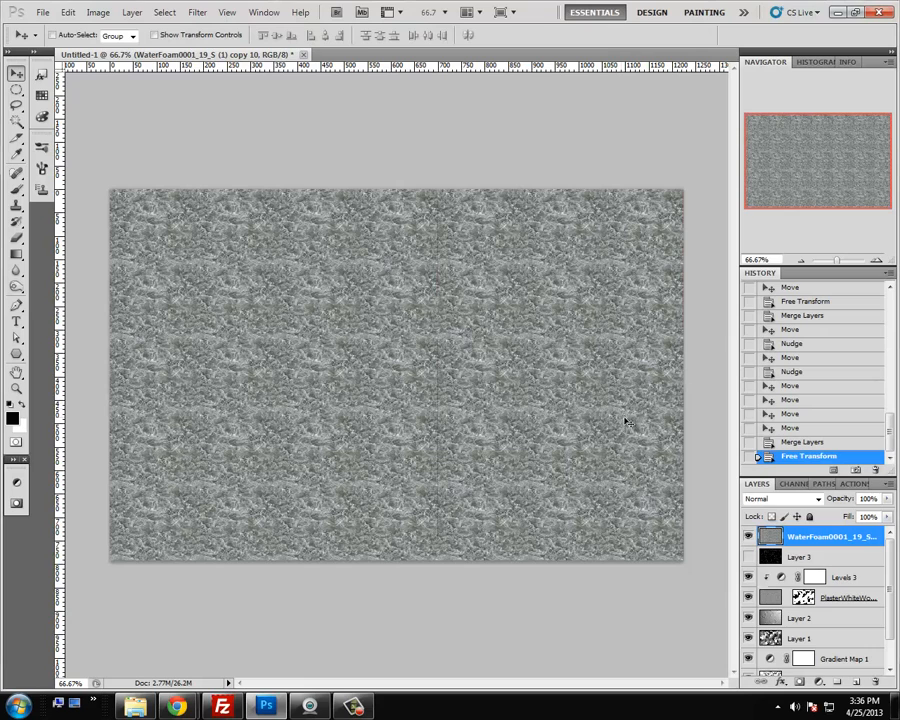
Hide the foam layer, cut the entire coastline glow image from Layer 3, and delete the emptied layer
{"action": "left_click", "coordinate": [748, 536]}
{"action": "left_click", "coordinate": [749, 557]}
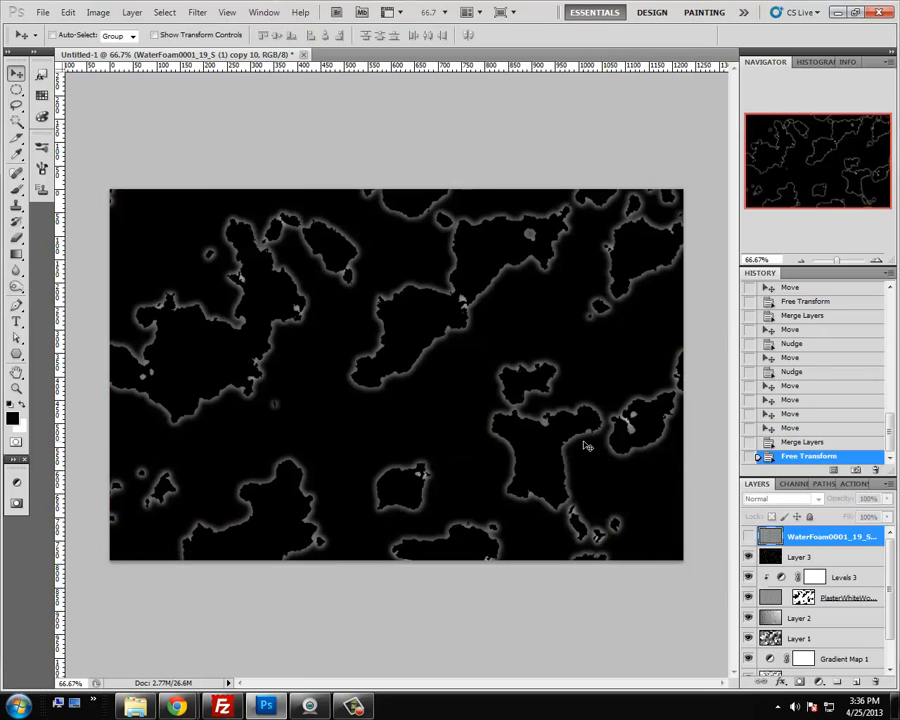
{"action": "key", "text": "ctrl+a"}
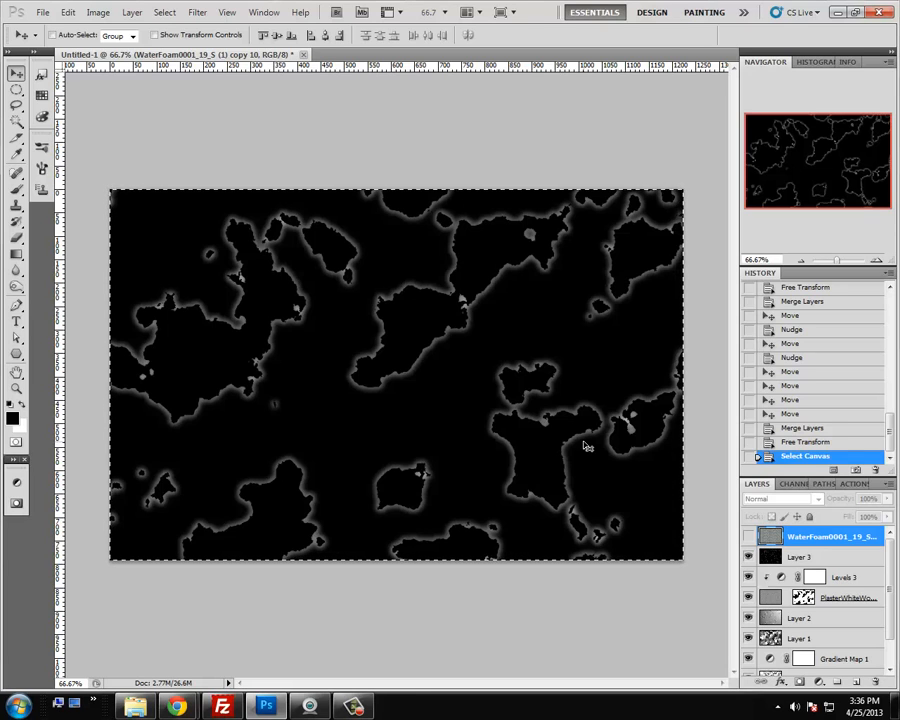
{"action": "left_click", "coordinate": [797, 558]}
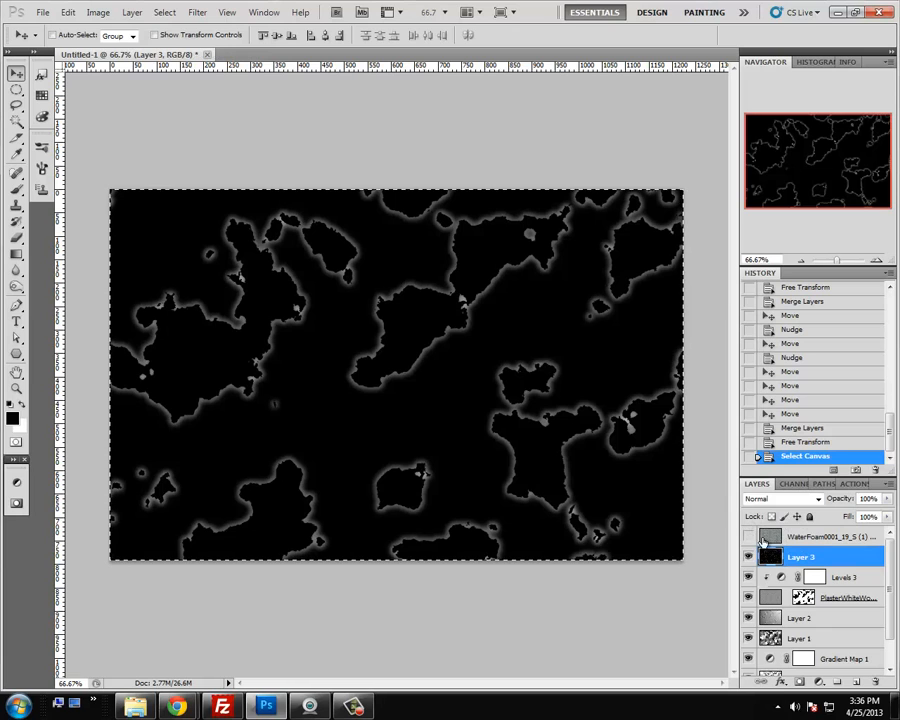
{"action": "key", "text": "ctrl+a"}
{"action": "key", "text": "ctrl+x"}
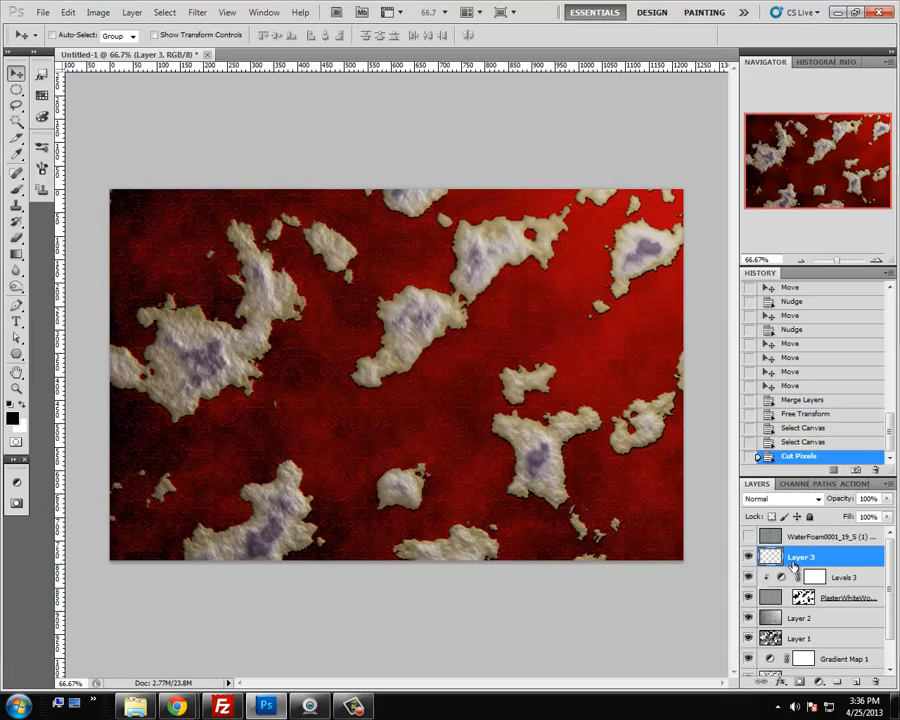
{"action": "left_click_drag", "start_coordinate": [803, 564], "coordinate": [876, 682]}
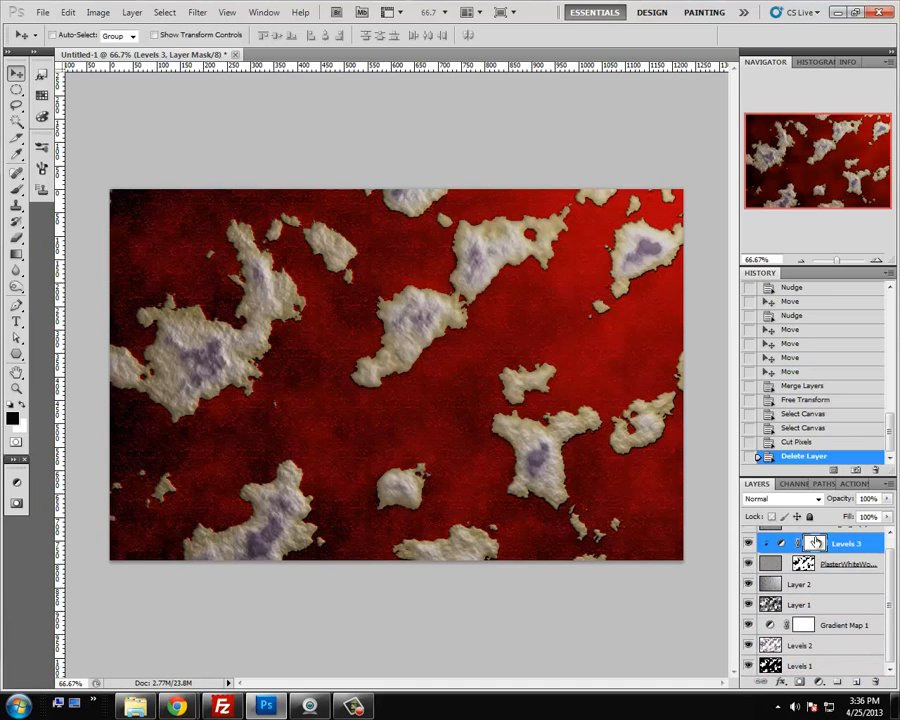
Show the WaterFoam layer again, add a layer mask to it, and display the mask on the canvas
{"action": "scroll", "coordinate": [830, 556], "scroll_direction": "up", "scroll_amount": 1}
{"action": "left_click", "coordinate": [838, 543]}
{"action": "left_click", "coordinate": [749, 538]}
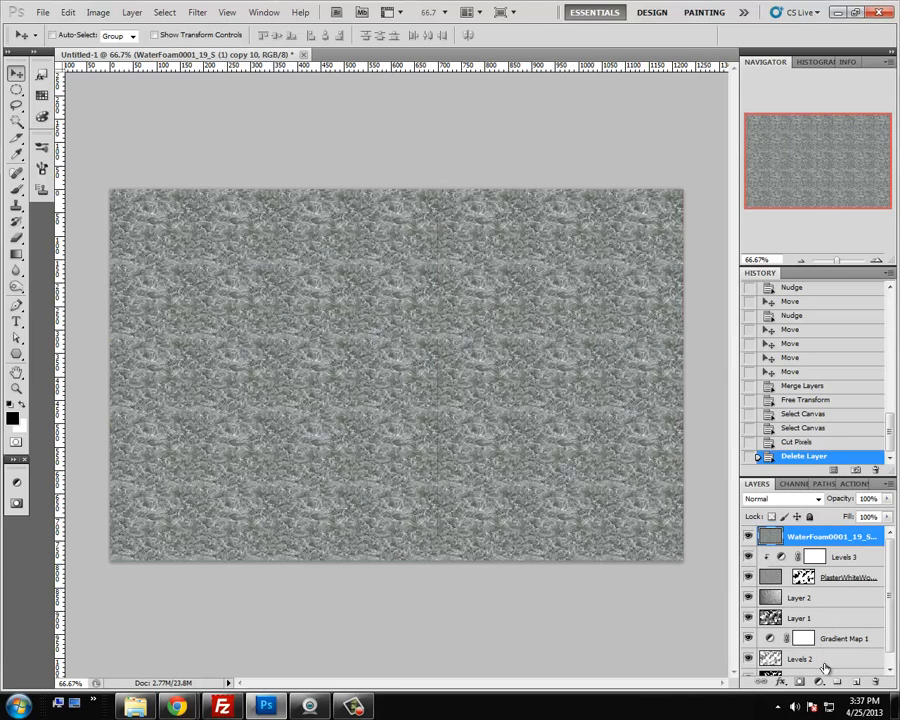
{"action": "left_click", "coordinate": [798, 682]}
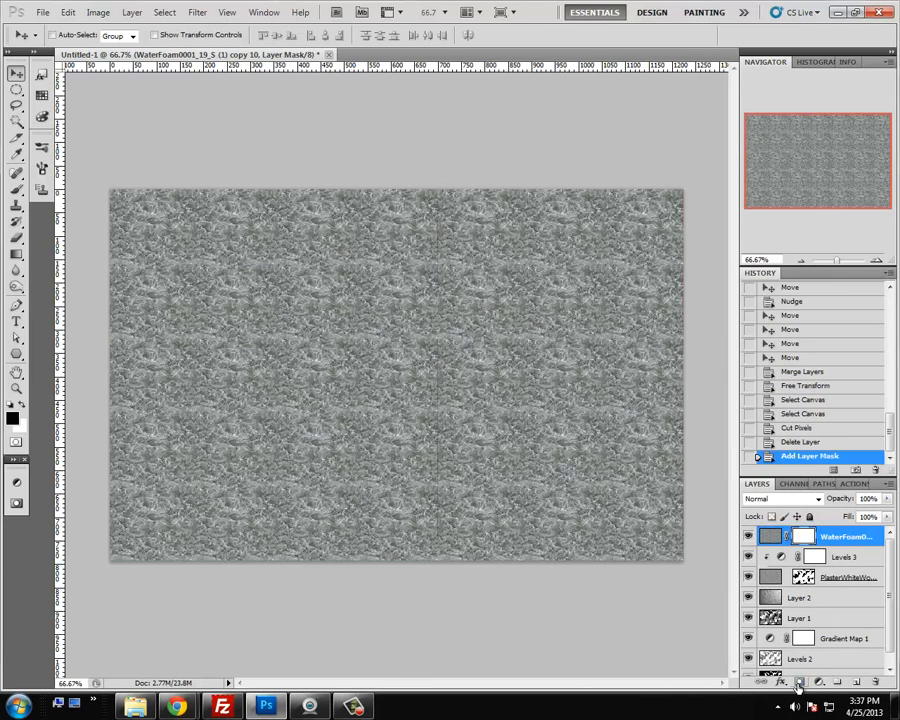
{"action": "left_click", "coordinate": [805, 537], "text": "shift"}
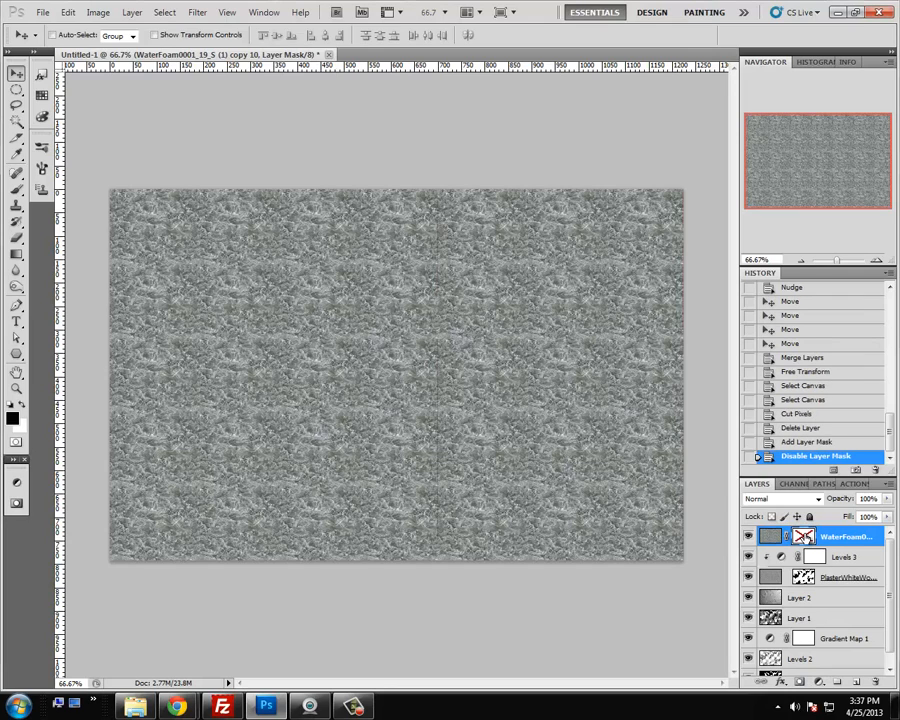
{"action": "left_click", "coordinate": [805, 537], "text": "shift"}
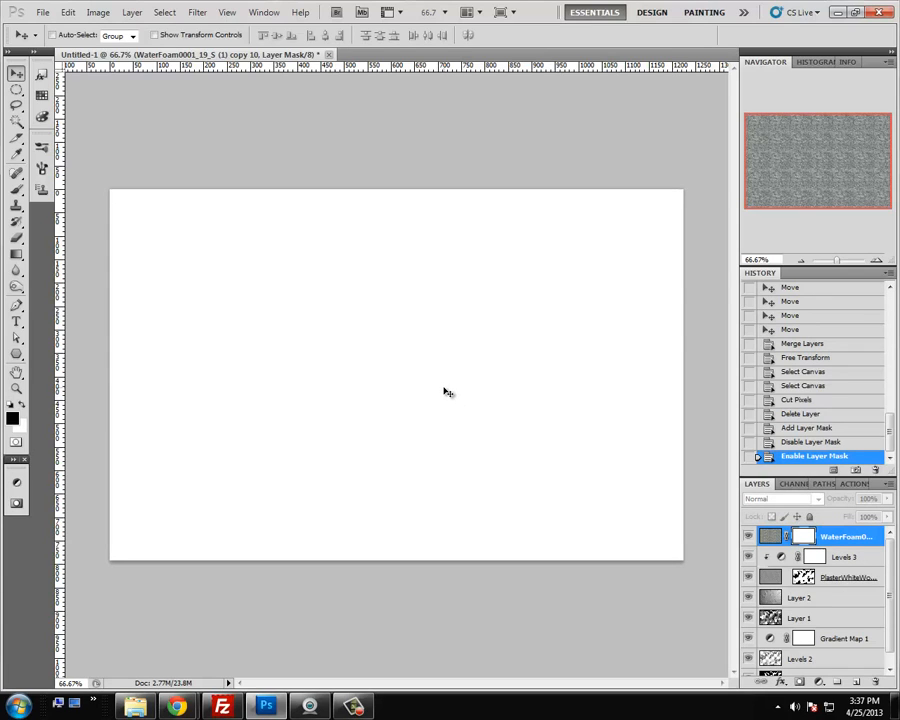
Paste the cut coastline glow into the foam layer's mask, deselect, and return to the layer's image view
{"action": "key", "text": "ctrl+v"}
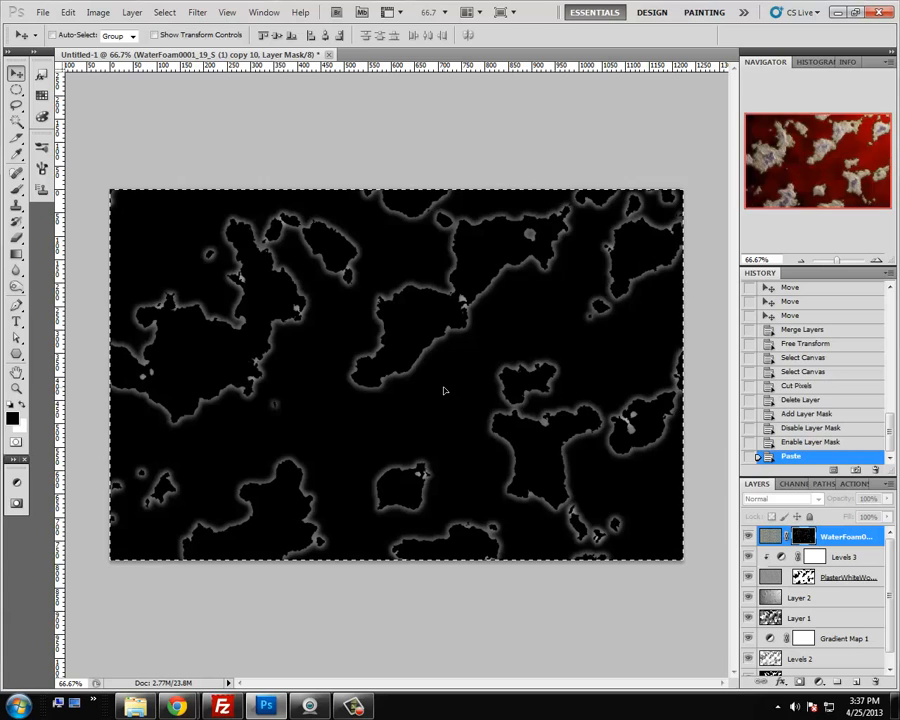
{"action": "key", "text": "ctrl+d"}
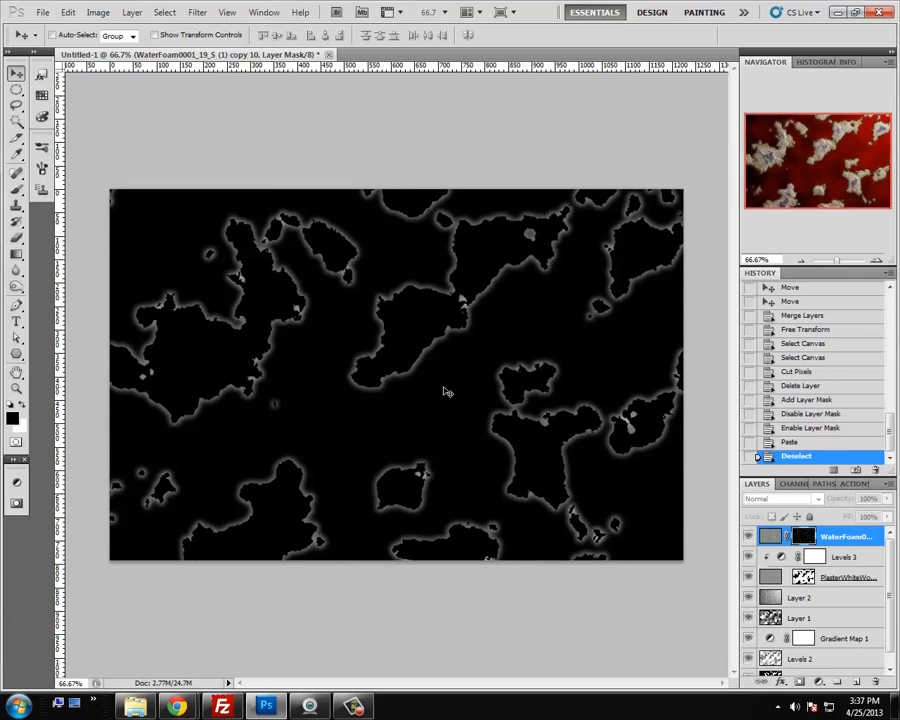
{"action": "left_click", "coordinate": [768, 537]}
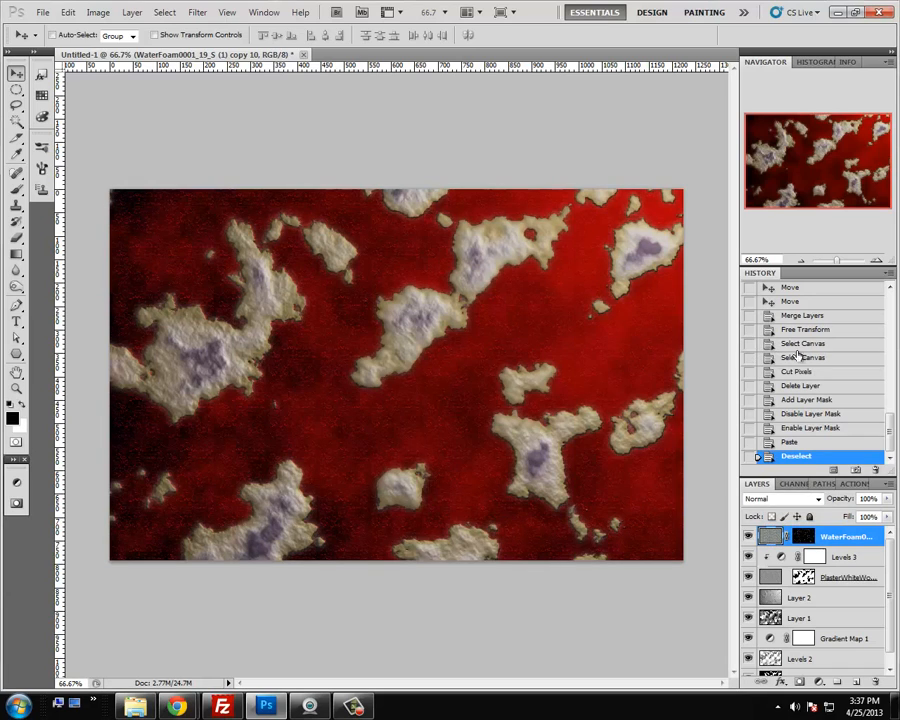
Compare the coastline at 200% zoom with the masked foam layer hidden and shown
{"action": "left_click", "coordinate": [876, 261]}
{"action": "left_click", "coordinate": [876, 261]}
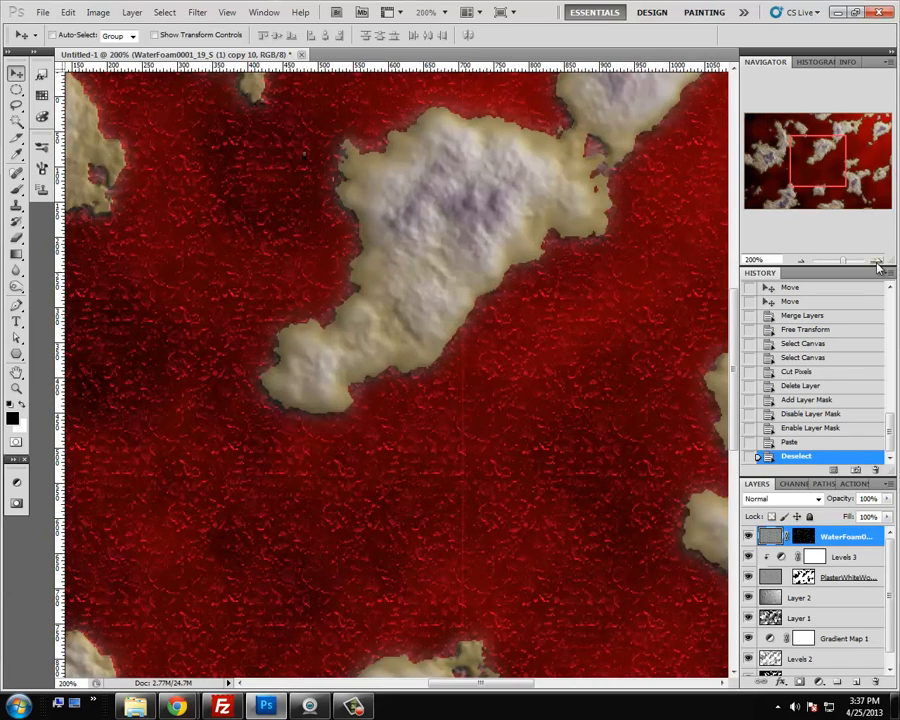
{"action": "left_click", "coordinate": [748, 537]}
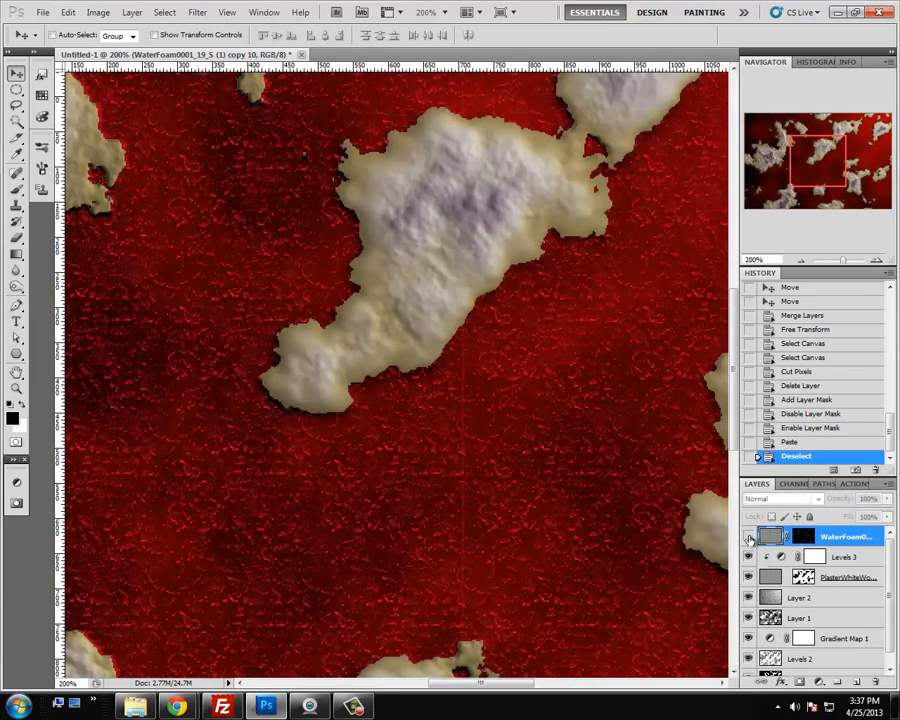
{"action": "left_click", "coordinate": [748, 537]}
{"action": "left_click", "coordinate": [748, 537]}
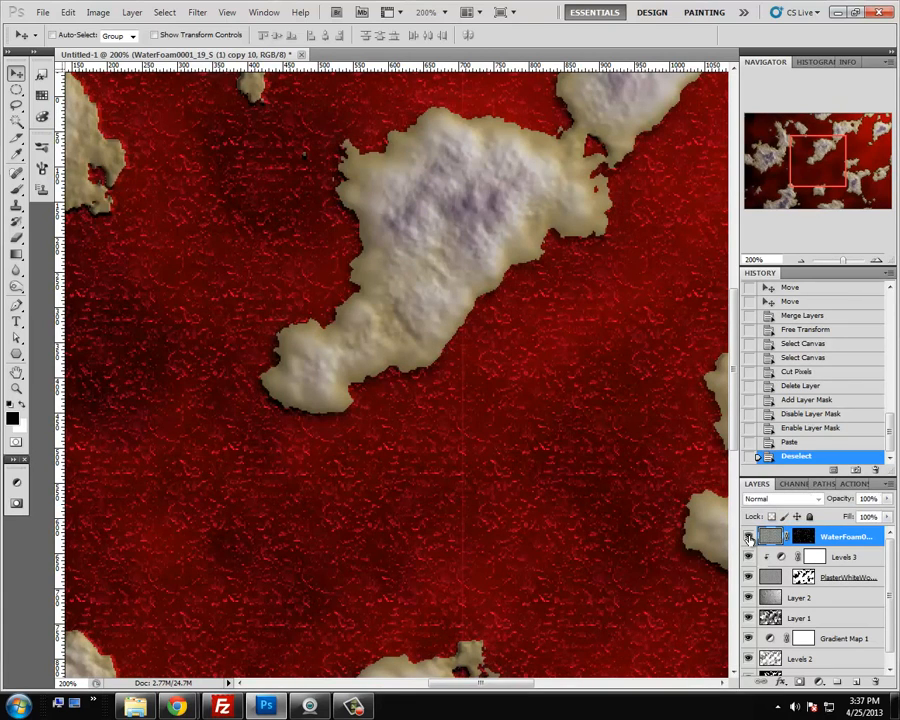
{"action": "left_click", "coordinate": [748, 537]}
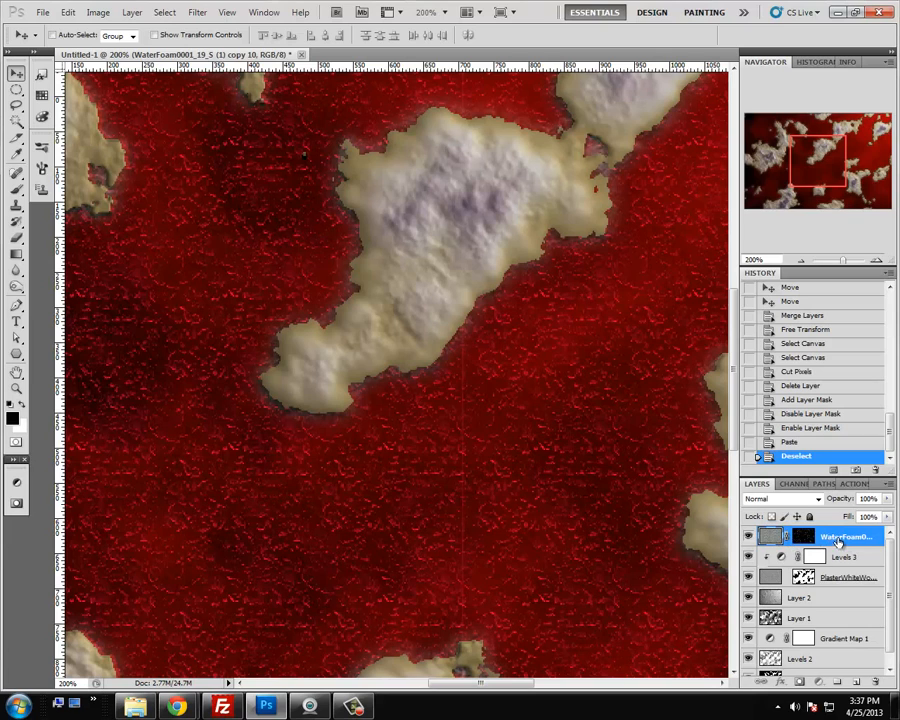
Duplicate the masked foam layer twice to strengthen the shoreline foam and select all three foam layers
{"action": "left_click_drag", "start_coordinate": [829, 540], "coordinate": [856, 683]}
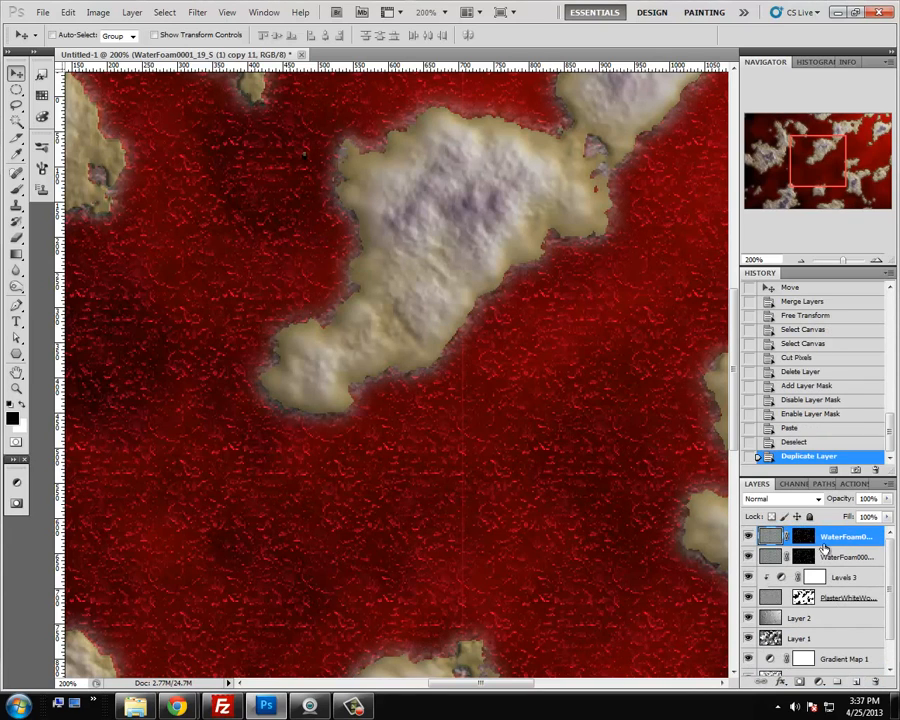
{"action": "left_click_drag", "start_coordinate": [838, 538], "coordinate": [855, 683]}
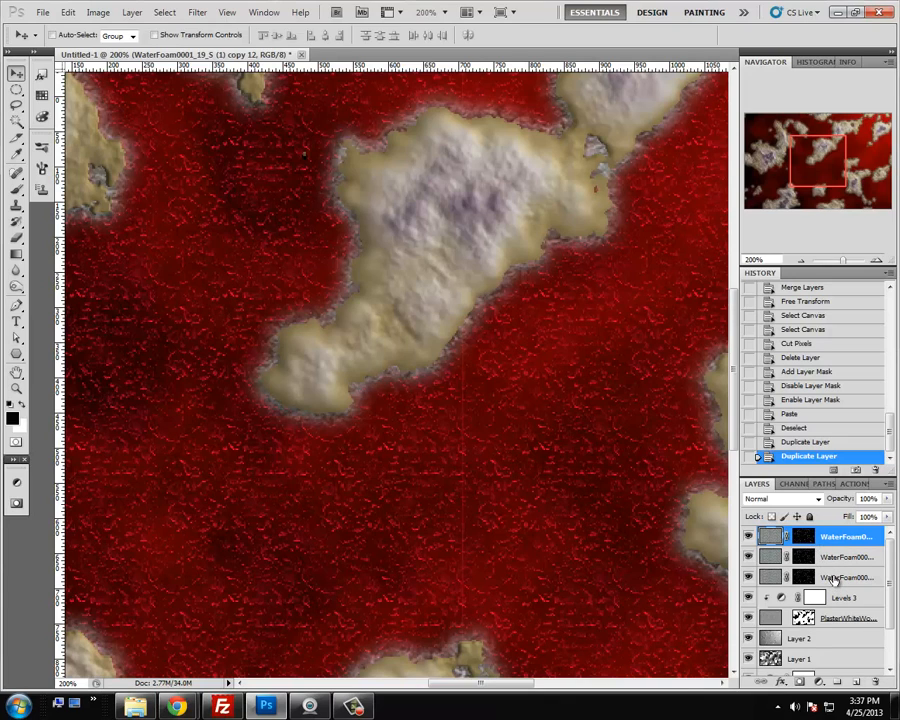
{"action": "left_click", "coordinate": [834, 579], "text": "shift"}
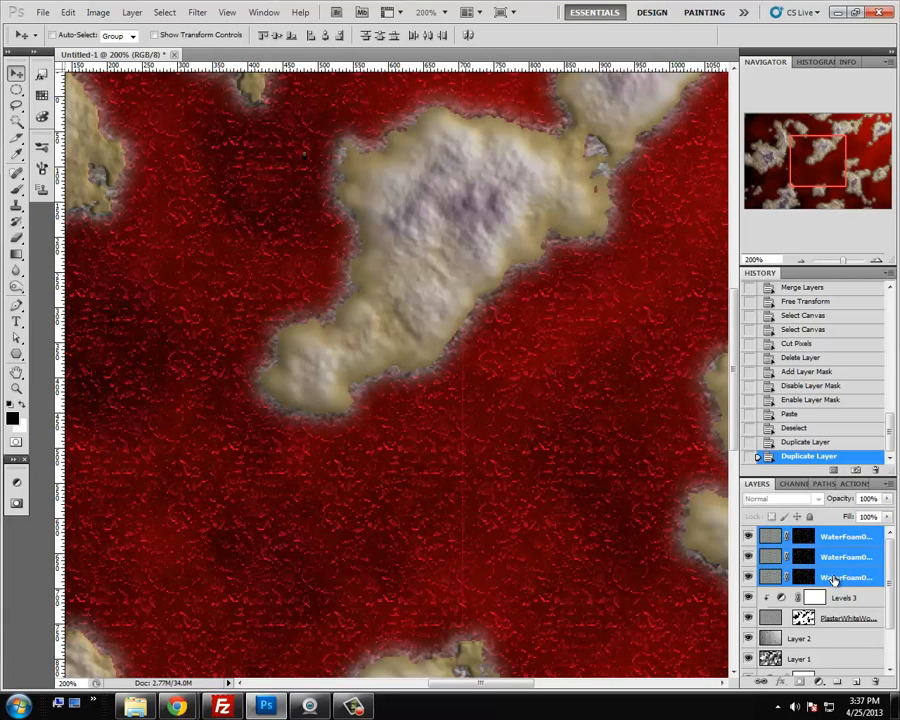
Merge the three selected foam layers, try Overlay blending on the result, and settle on the Screen blend mode
{"action": "key", "text": "ctrl+e"}
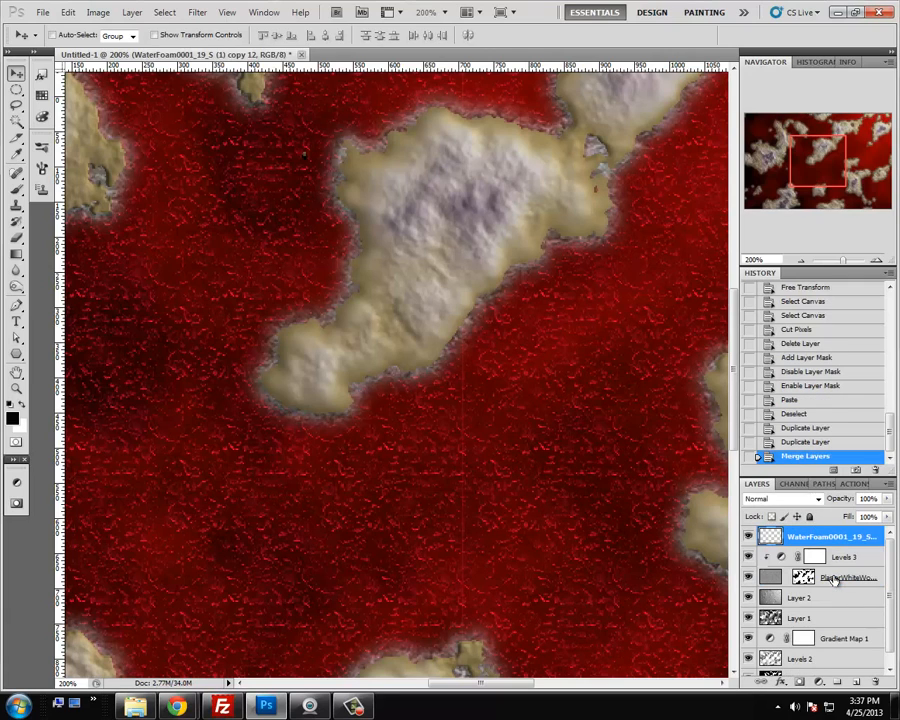
{"action": "left_click", "coordinate": [795, 505]}
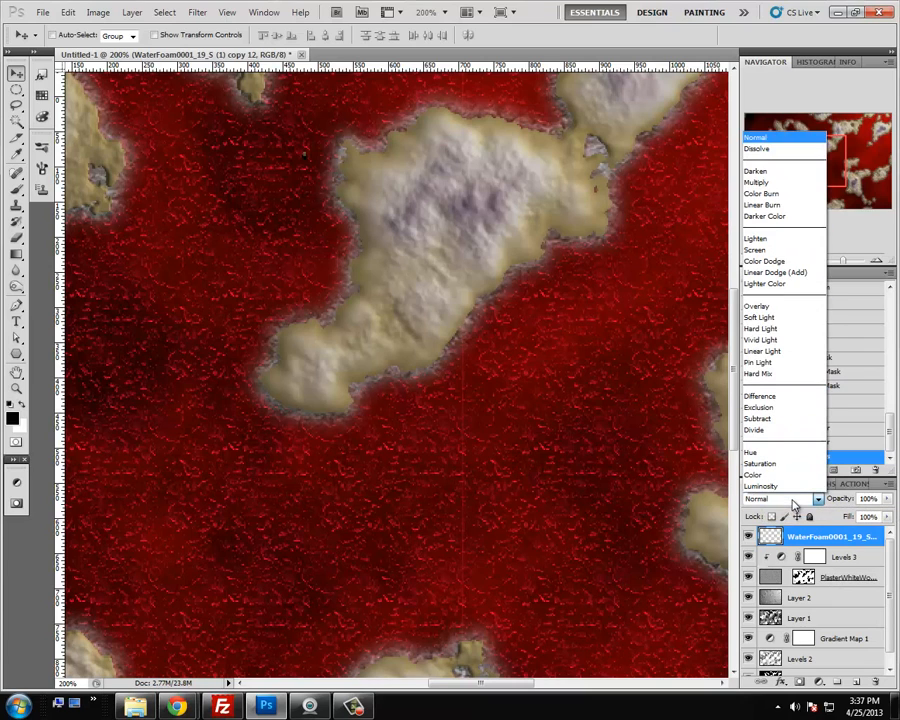
{"action": "left_click", "coordinate": [791, 304]}
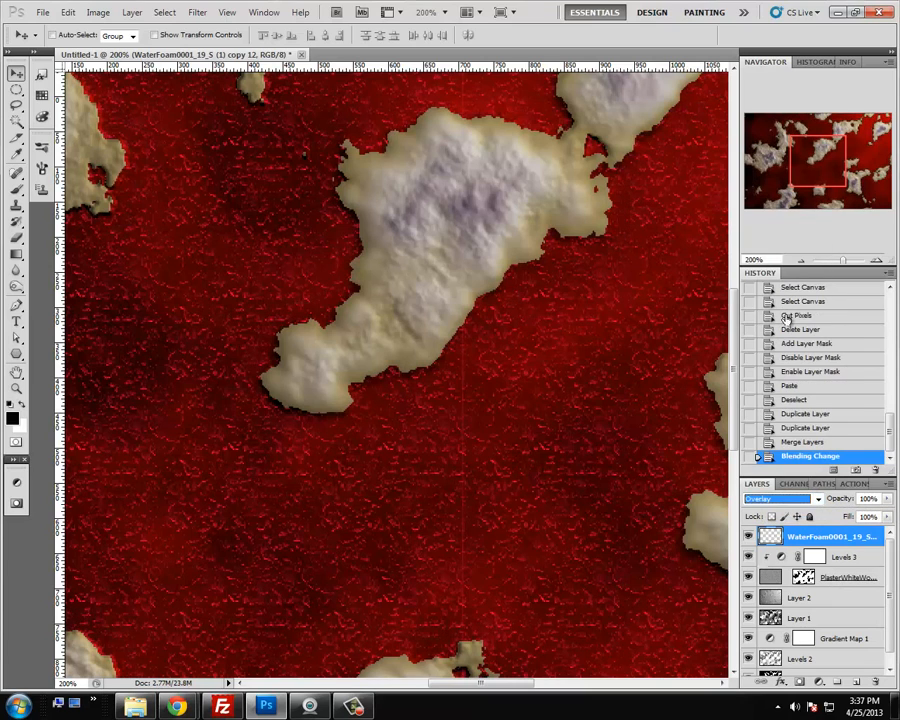
{"action": "left_click", "coordinate": [790, 498]}
{"action": "left_click", "coordinate": [781, 250]}
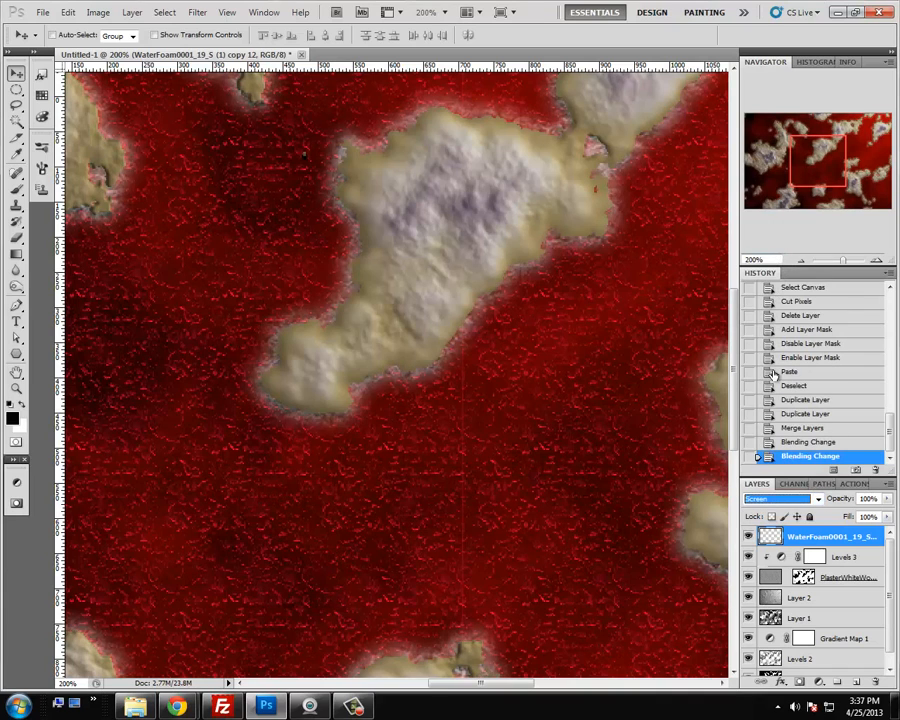
Add a Hue/Saturation adjustment layer clipped to the merged foam layer and enable Colorize
{"action": "left_click", "coordinate": [838, 681]}
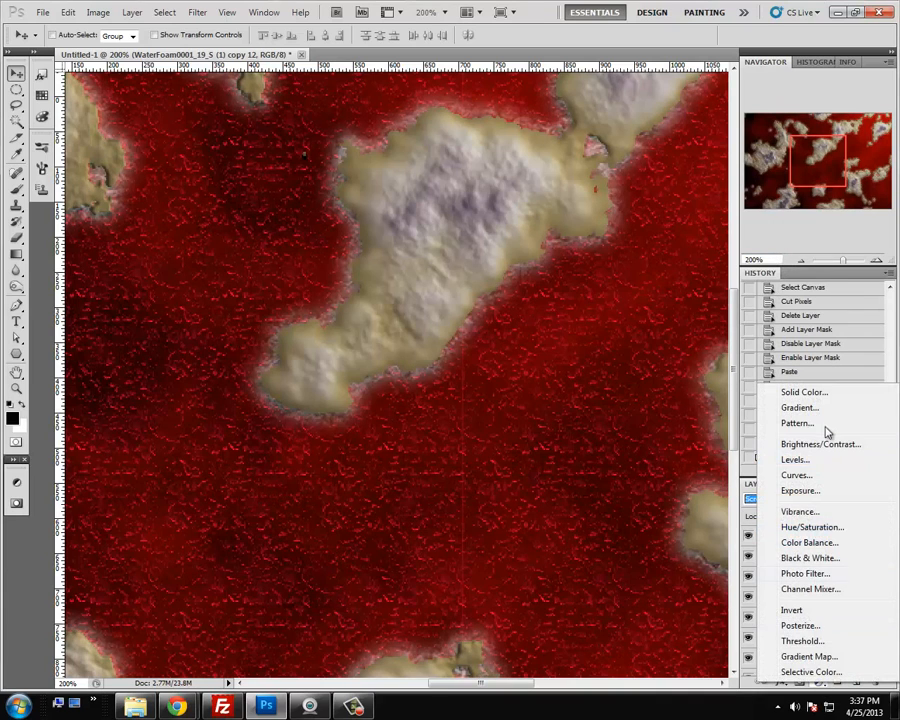
{"action": "left_click", "coordinate": [812, 527]}
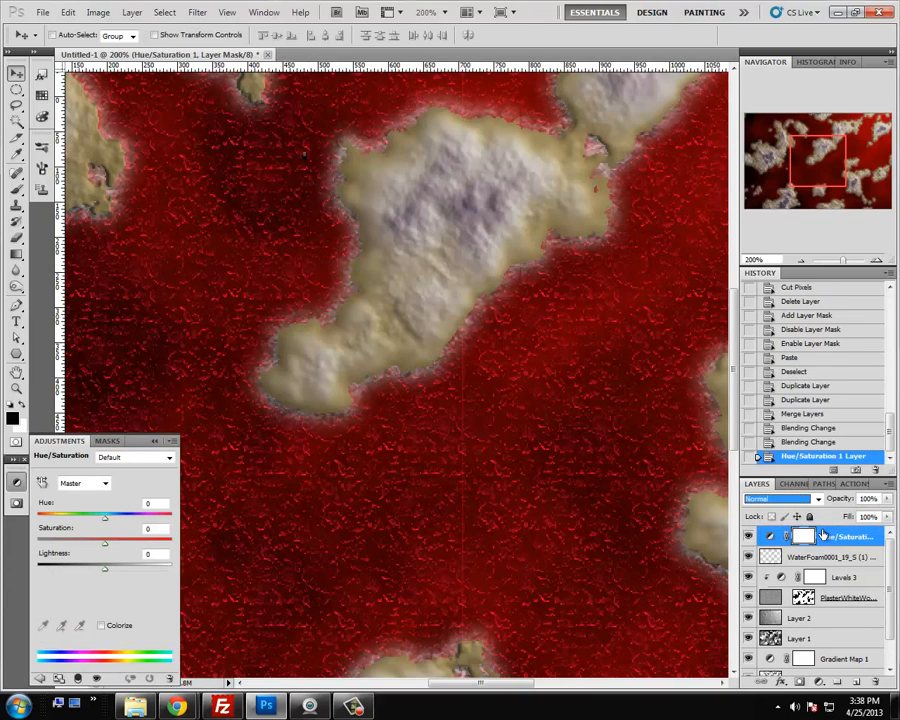
{"action": "key", "text": "ctrl+alt+g"}
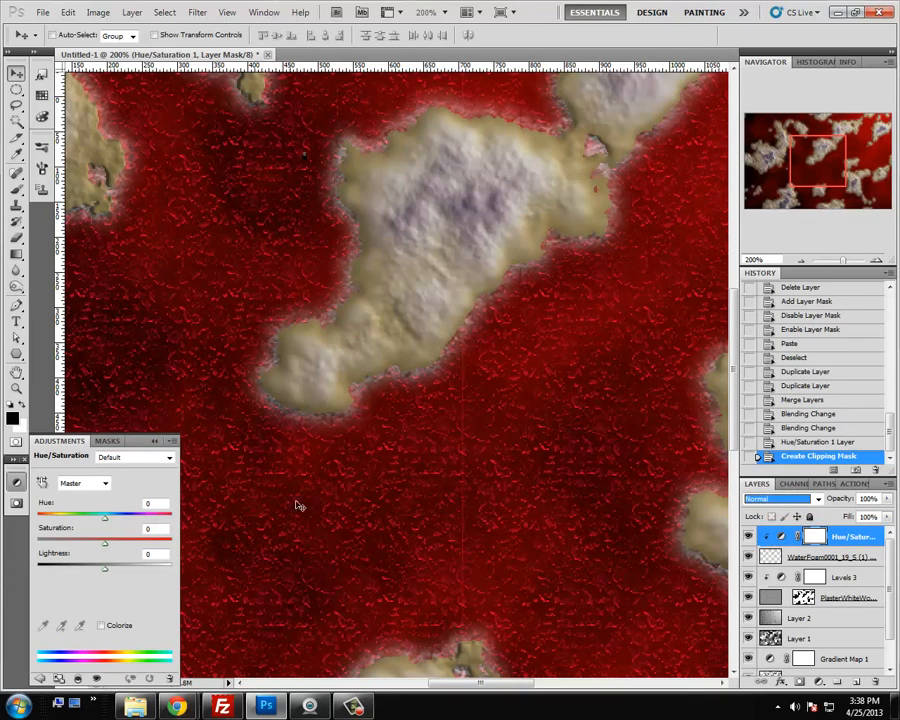
{"action": "left_click", "coordinate": [101, 625]}
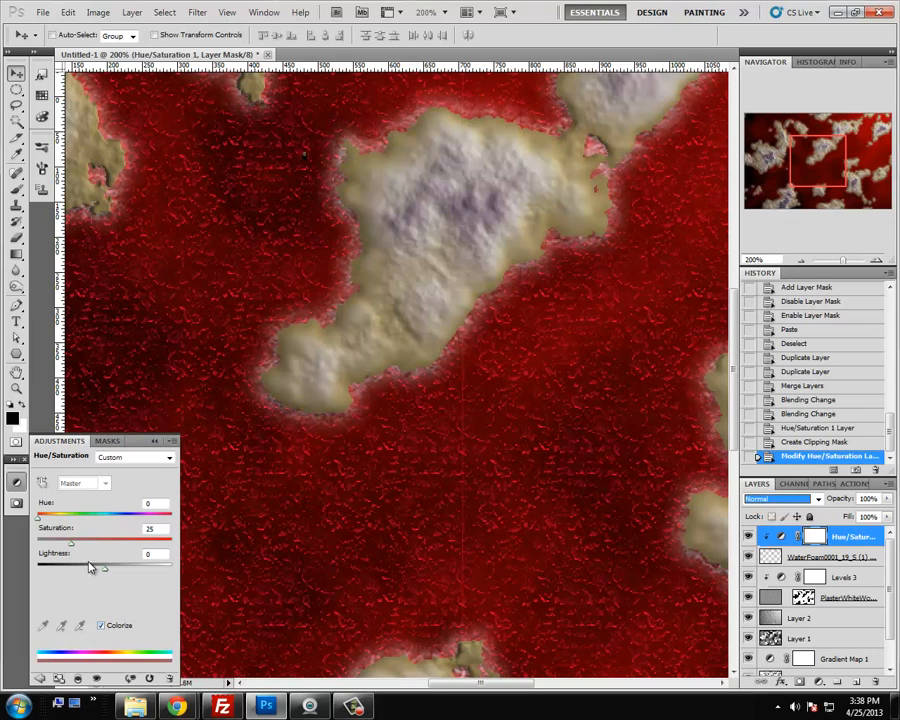
Colour the foam orange with hue 36, saturation 100 and lightness lowered to about -37, and view the map at 100%
{"action": "left_click_drag", "start_coordinate": [42, 521], "coordinate": [192, 544]}
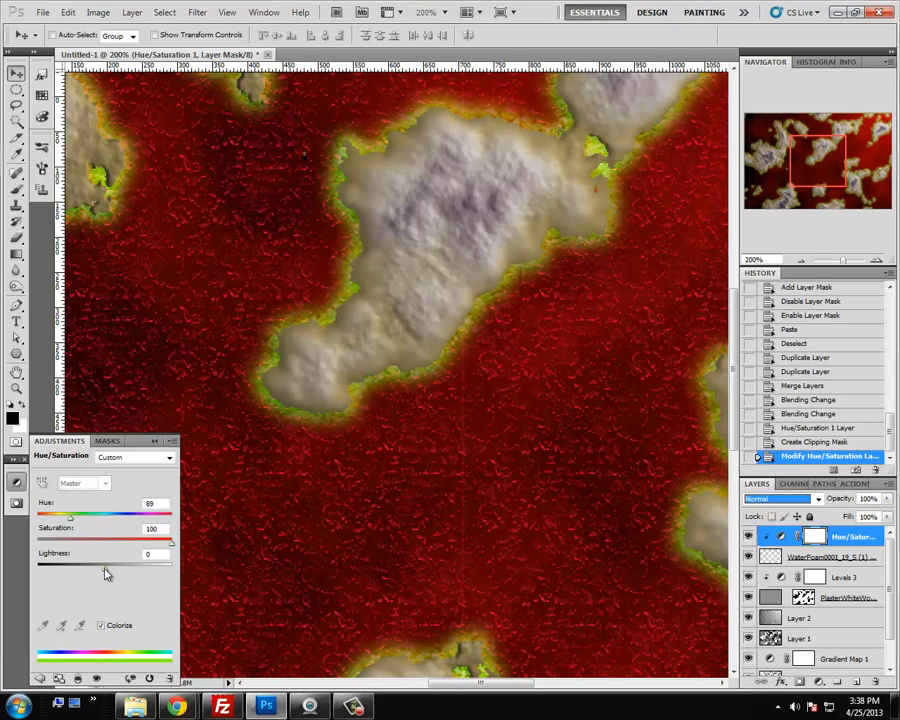
{"action": "left_click_drag", "start_coordinate": [105, 570], "coordinate": [80, 571]}
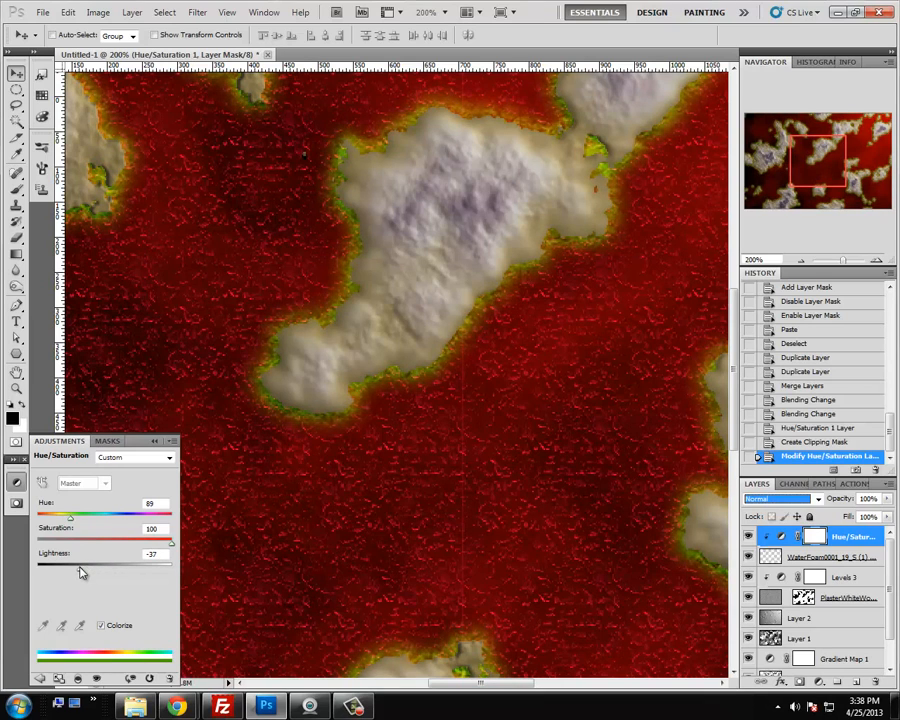
{"action": "left_click_drag", "start_coordinate": [71, 517], "coordinate": [53, 520]}
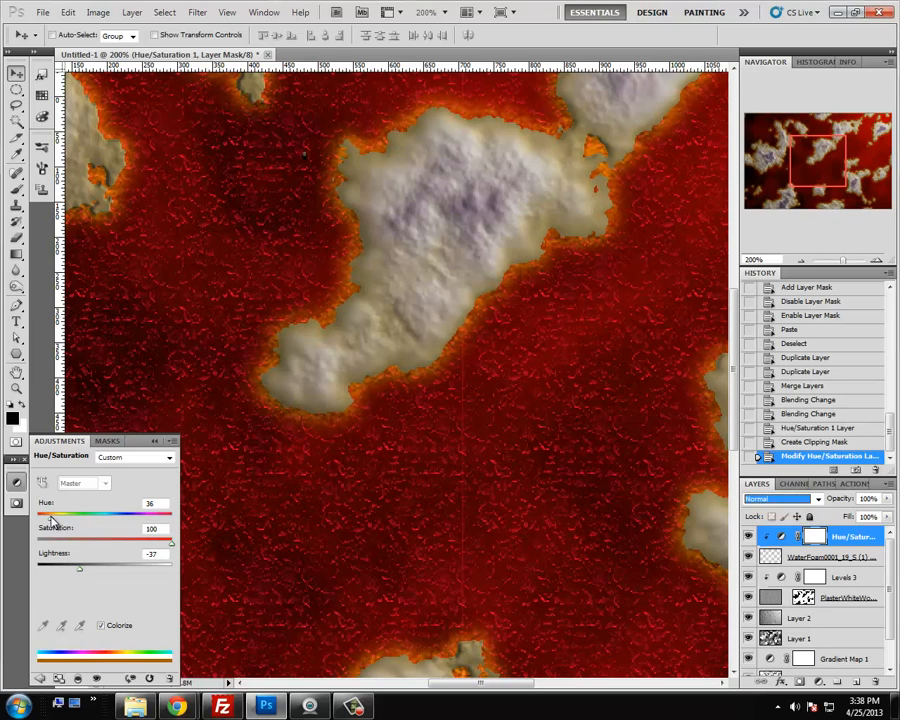
{"action": "left_click_drag", "start_coordinate": [81, 572], "coordinate": [78, 573]}
{"action": "left_click", "coordinate": [155, 440]}
{"action": "left_click", "coordinate": [803, 261]}
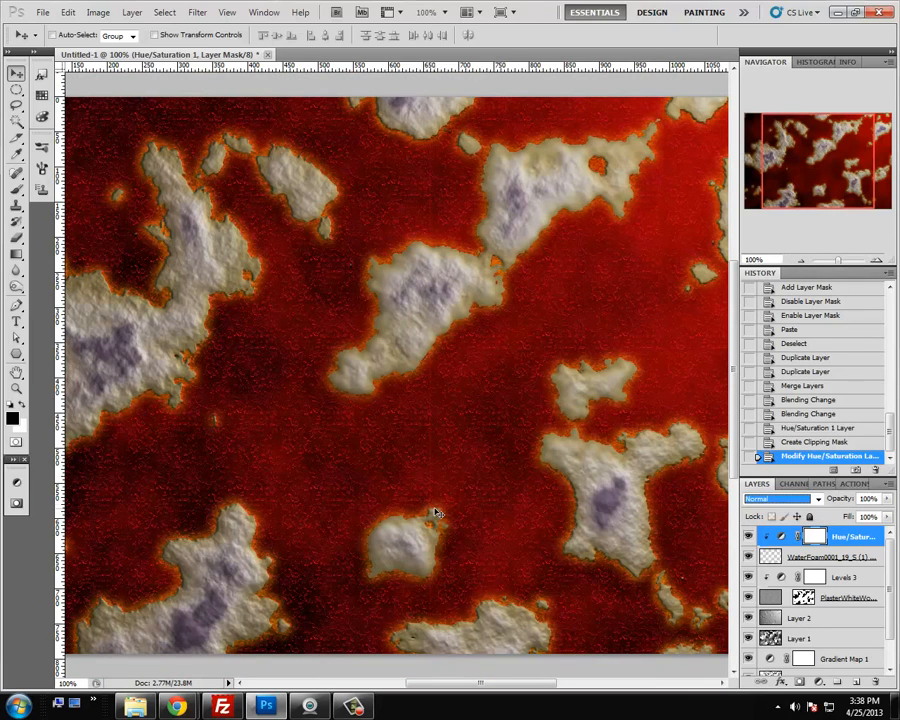
Open the Gradient Map 1 layer's gradient for editing
{"action": "left_click_drag", "start_coordinate": [891, 567], "coordinate": [891, 602]}
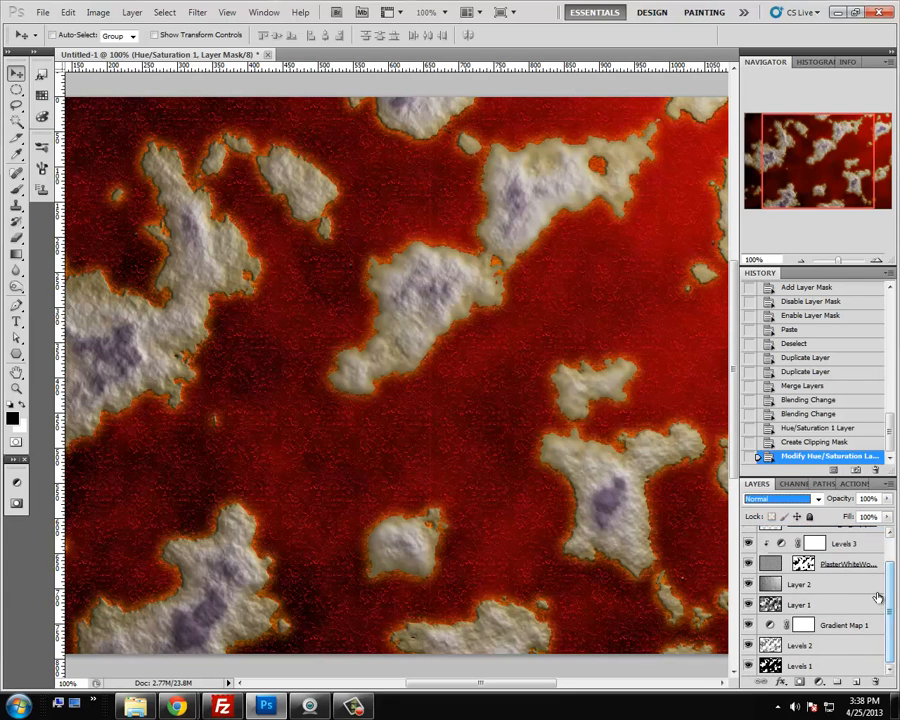
{"action": "double_click", "coordinate": [770, 626]}
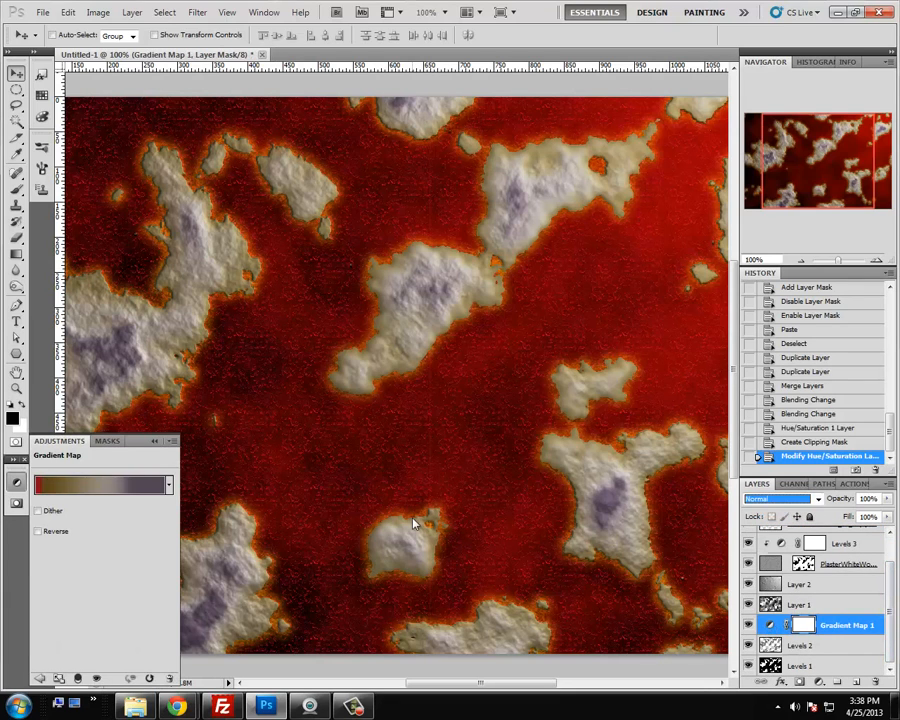
{"action": "left_click", "coordinate": [57, 485]}
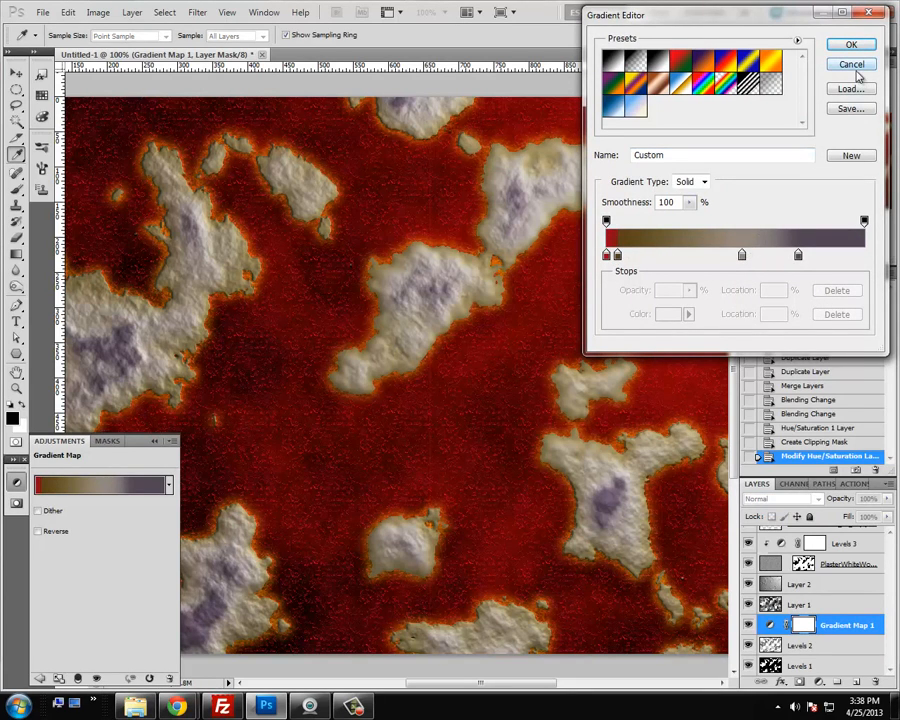
{"action": "left_click", "coordinate": [851, 44]}
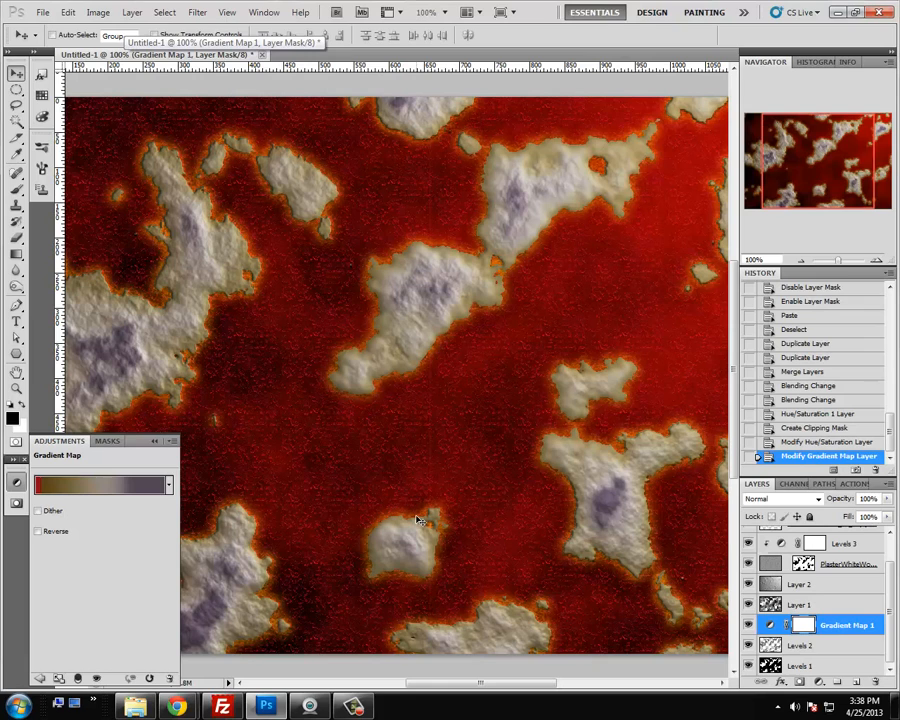
{"action": "left_click", "coordinate": [78, 485]}
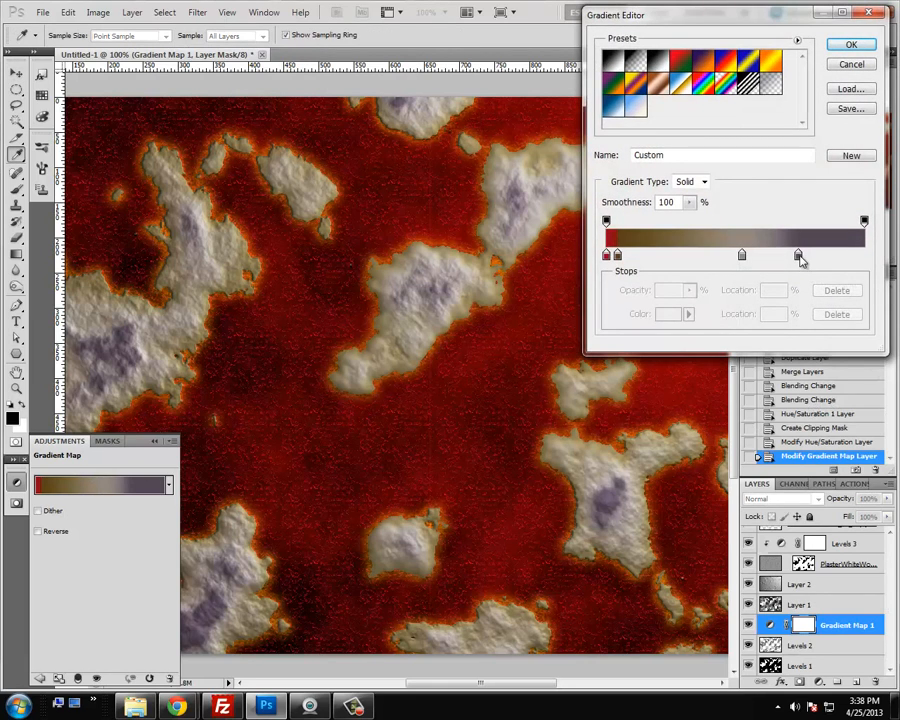
{"action": "left_click", "coordinate": [864, 255]}
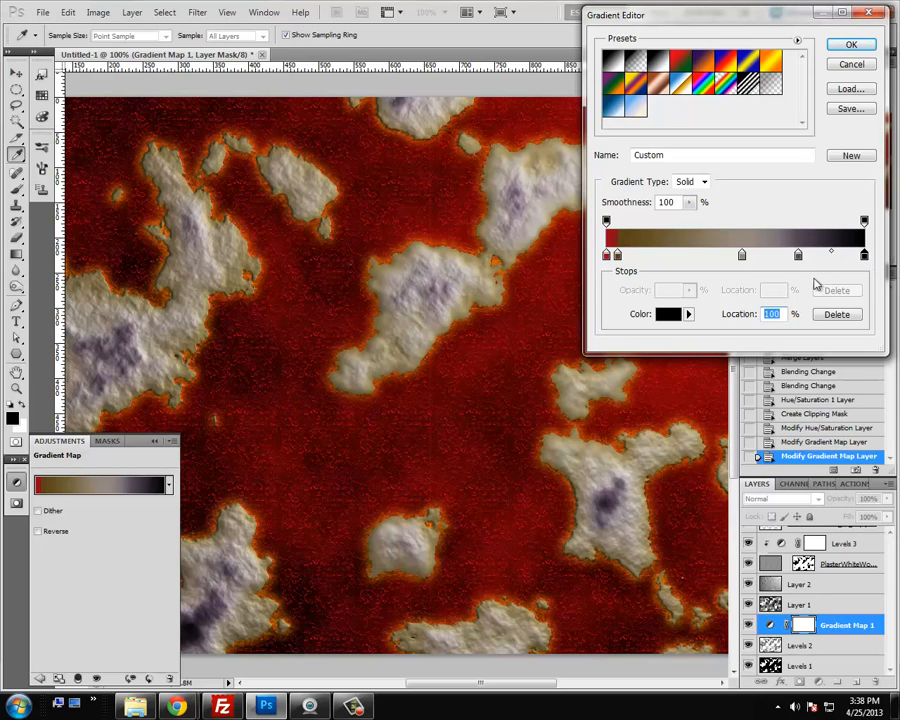
{"action": "left_click_drag", "start_coordinate": [865, 257], "coordinate": [858, 295]}
{"action": "left_click_drag", "start_coordinate": [799, 256], "coordinate": [837, 304]}
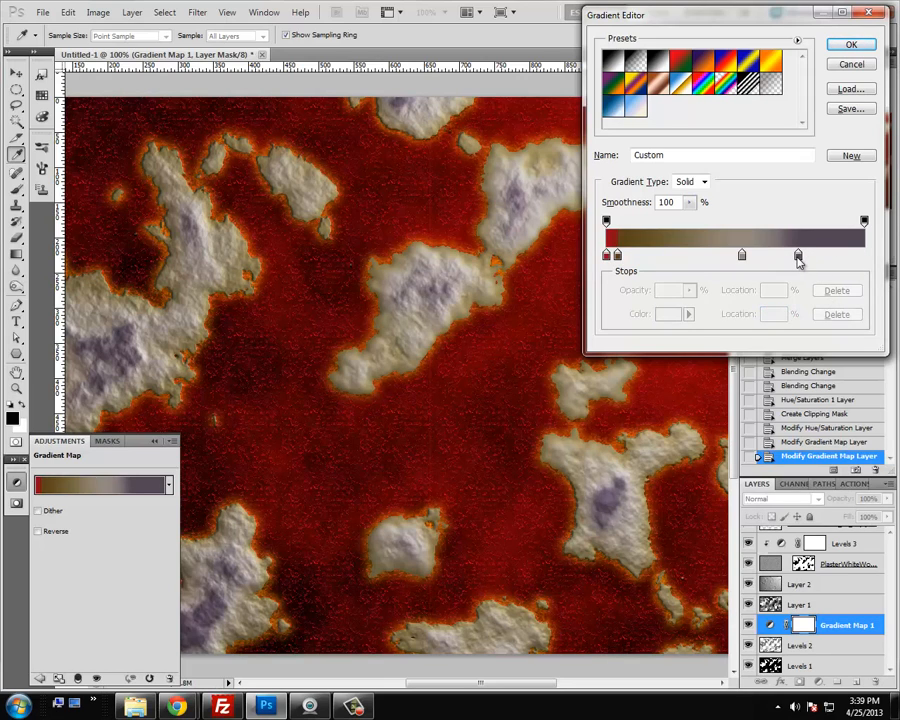
Duplicate the gradient's purple colour stop to the 100% location and darken the copy to #201321
{"action": "key", "text": "alt"}
{"action": "left_click_drag", "start_coordinate": [789, 256], "coordinate": [868, 262]}
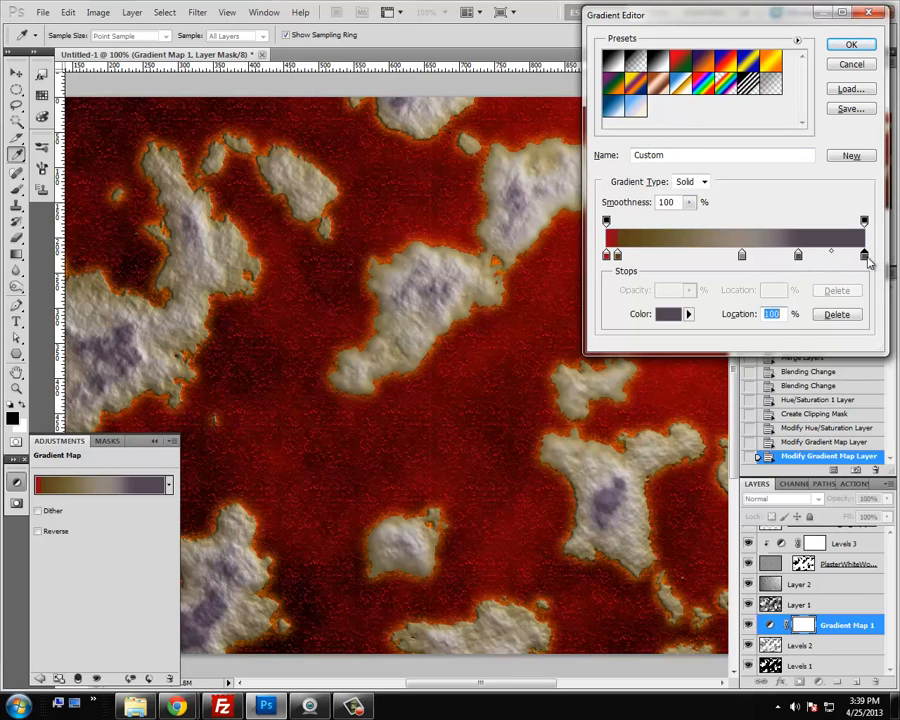
{"action": "double_click", "coordinate": [866, 258]}
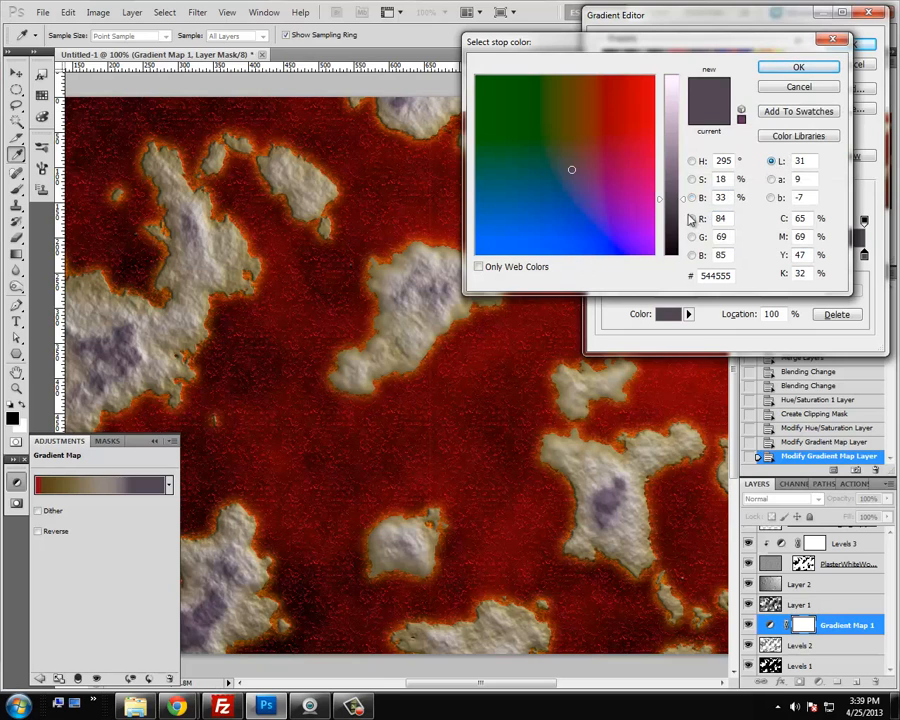
{"action": "left_click_drag", "start_coordinate": [678, 200], "coordinate": [686, 246]}
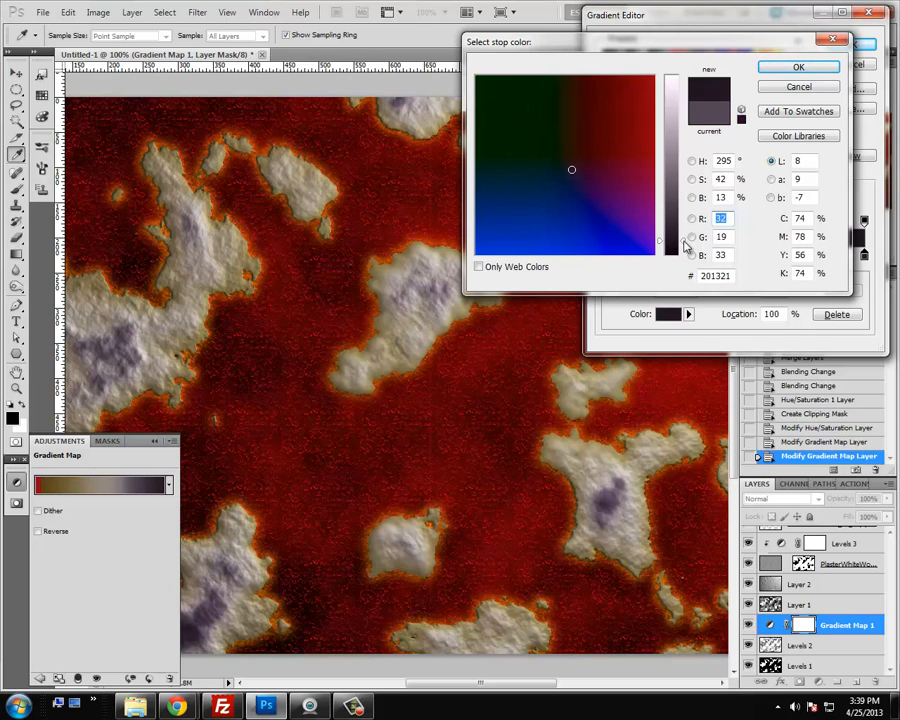
{"action": "left_click", "coordinate": [772, 65]}
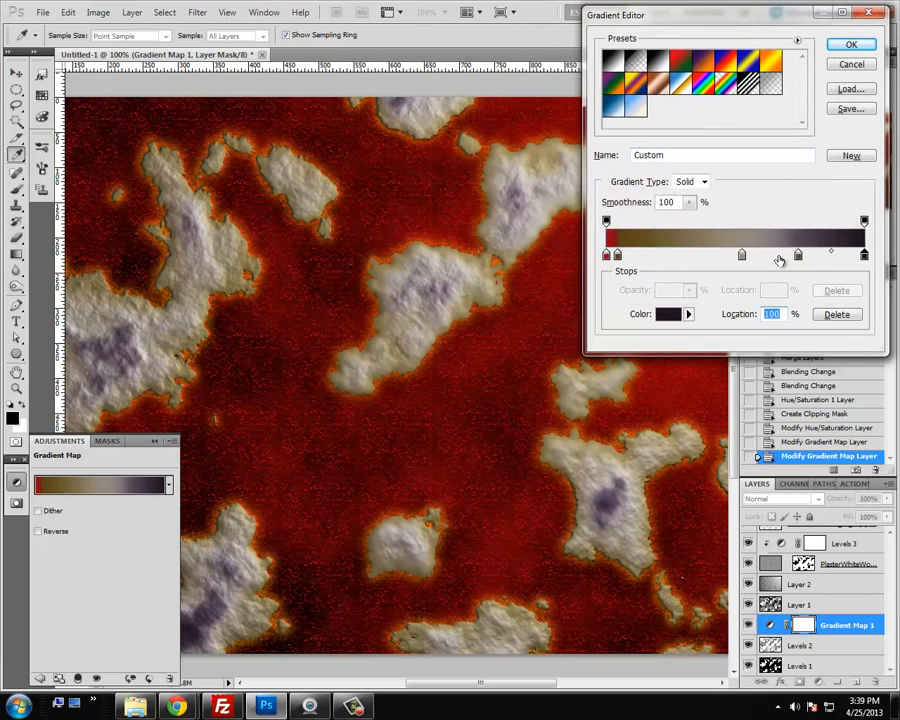
Move the beige stop to 50%, the purple stop to 72%, their midpoint to 50%, and the dark end stop to 96%
{"action": "left_click_drag", "start_coordinate": [744, 259], "coordinate": [737, 259]}
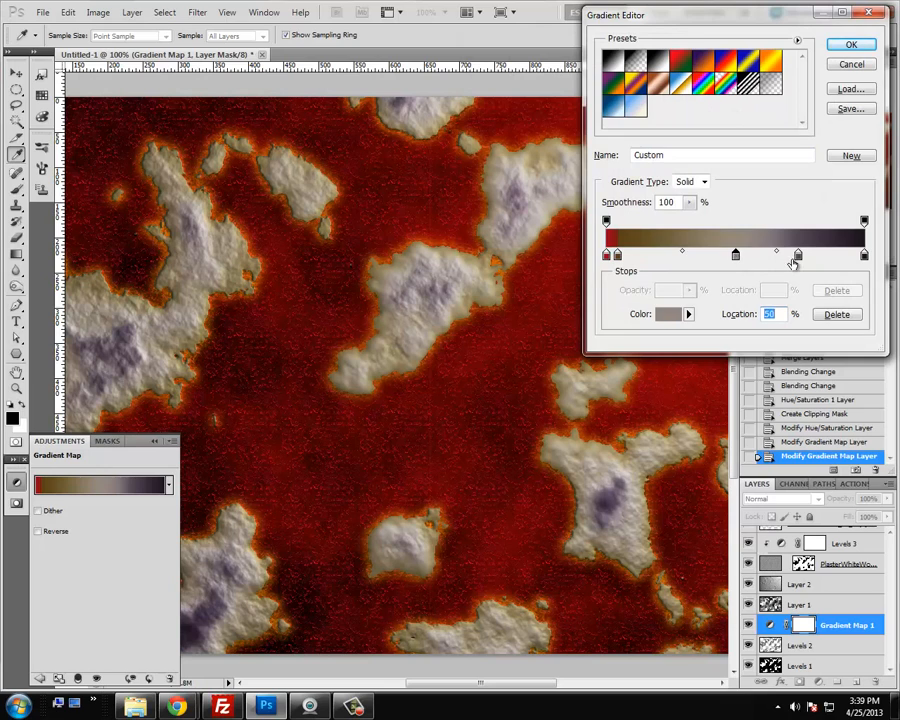
{"action": "left_click_drag", "start_coordinate": [798, 256], "coordinate": [791, 257]}
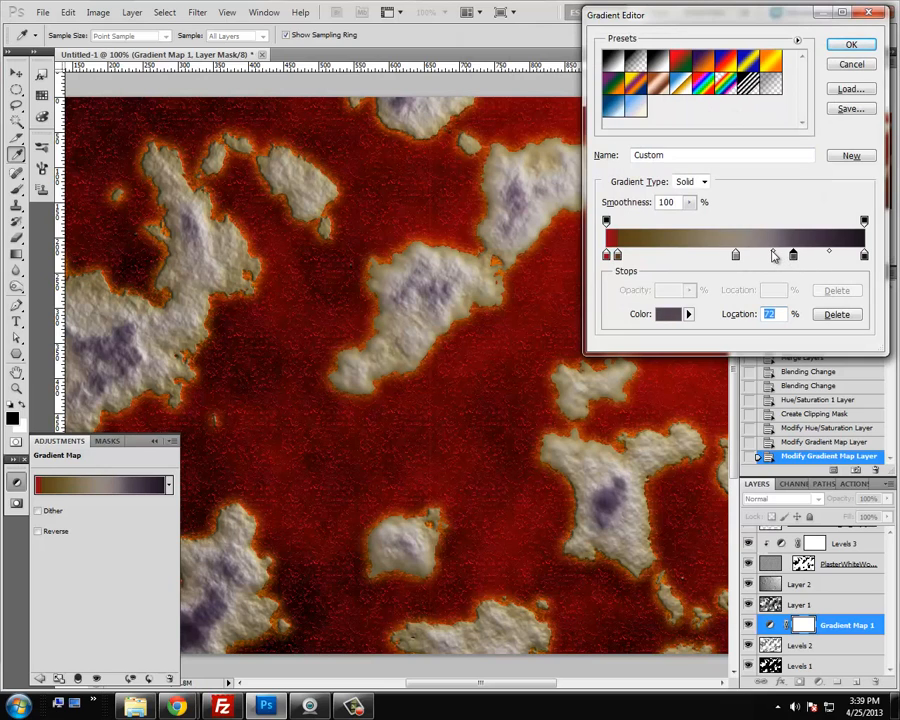
{"action": "left_click", "coordinate": [765, 252]}
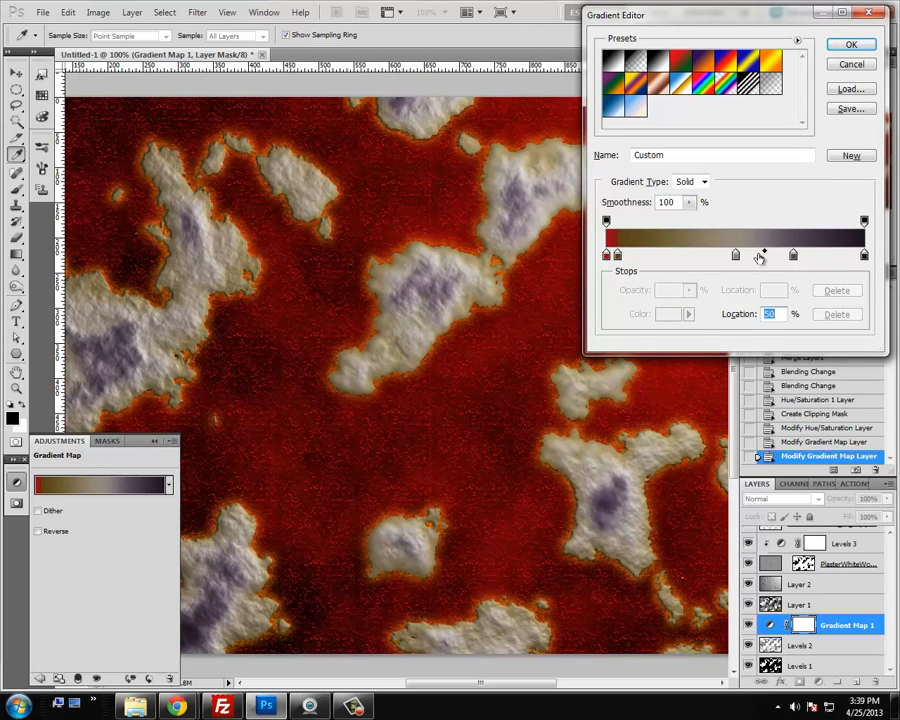
{"action": "left_click_drag", "start_coordinate": [865, 257], "coordinate": [853, 257]}
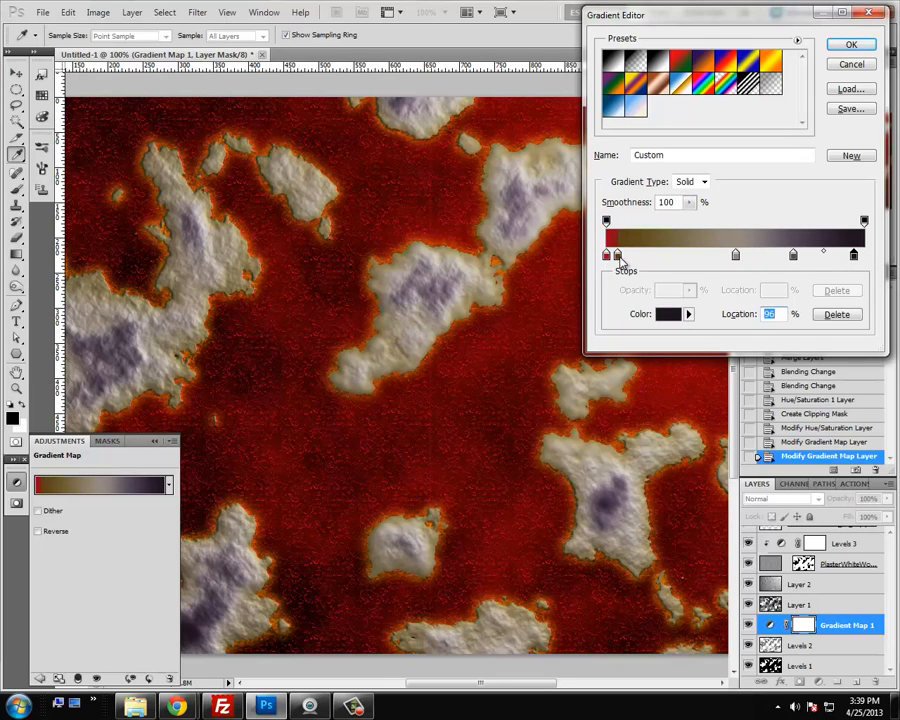
Darken the brown colour stop to #3b2300 and move it to the 10% location
{"action": "left_click_drag", "start_coordinate": [620, 260], "coordinate": [623, 261]}
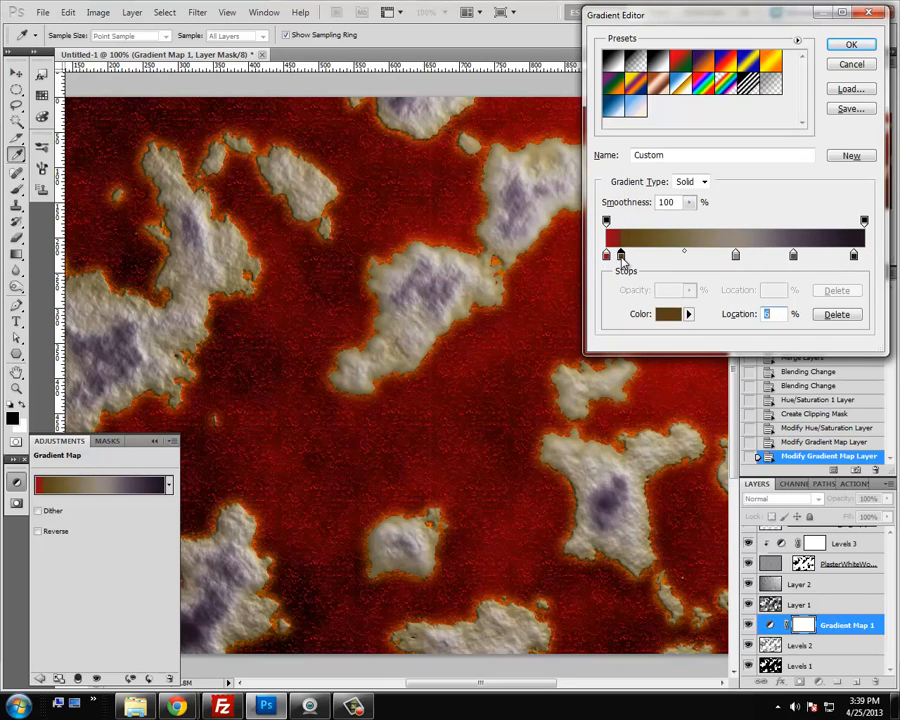
{"action": "double_click", "coordinate": [621, 259]}
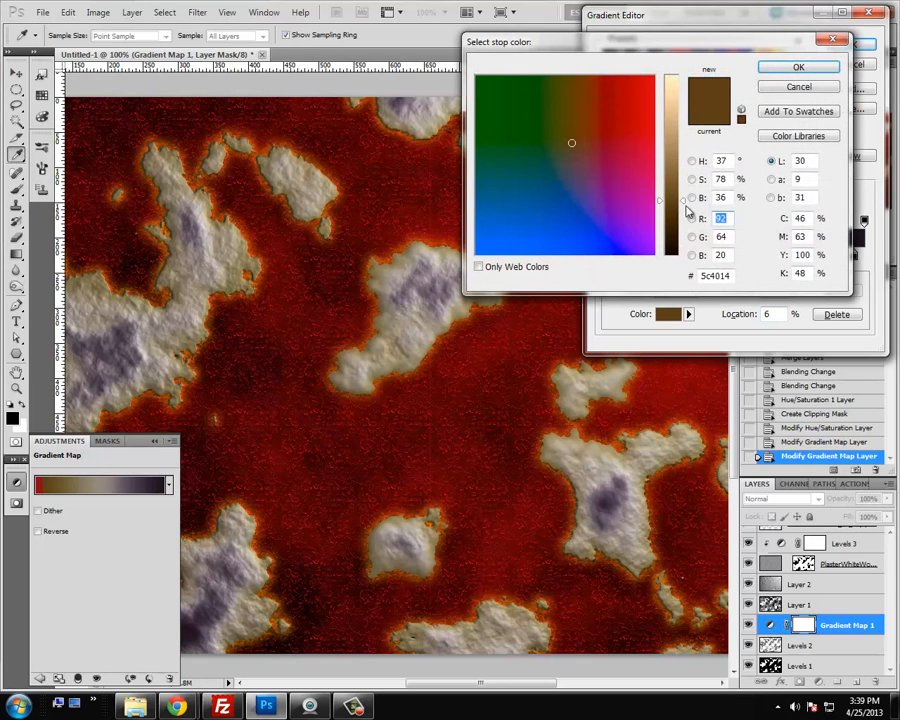
{"action": "mouse_move", "coordinate": [684, 206]}
{"action": "left_mouse_down"}
{"action": "mouse_move", "coordinate": [689, 253]}
{"action": "mouse_move", "coordinate": [687, 231]}
{"action": "left_mouse_up"}
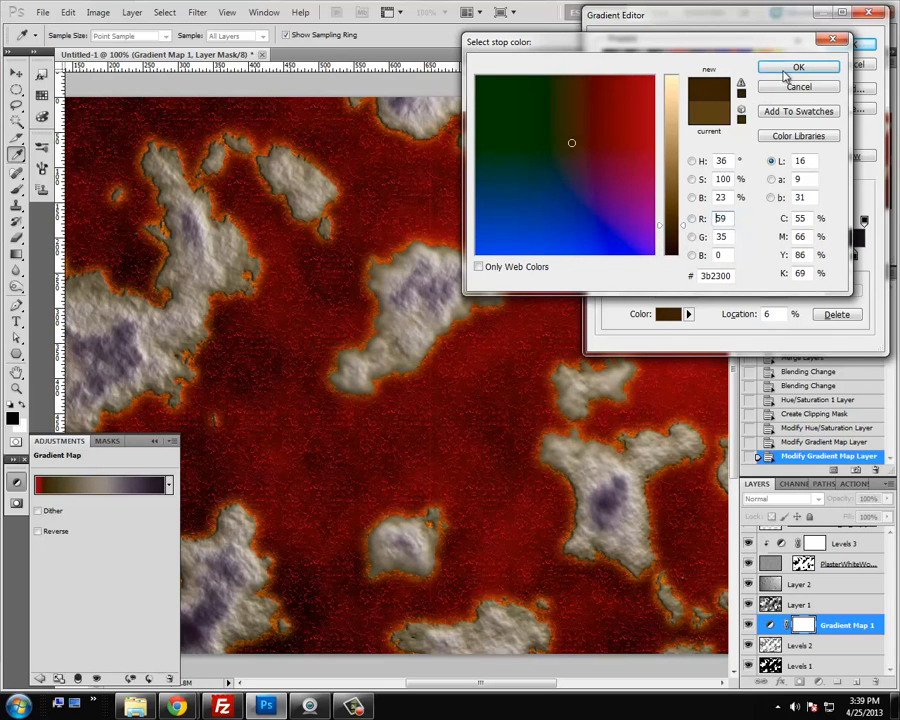
{"action": "left_click", "coordinate": [786, 70]}
{"action": "left_click_drag", "start_coordinate": [622, 257], "coordinate": [633, 257]}
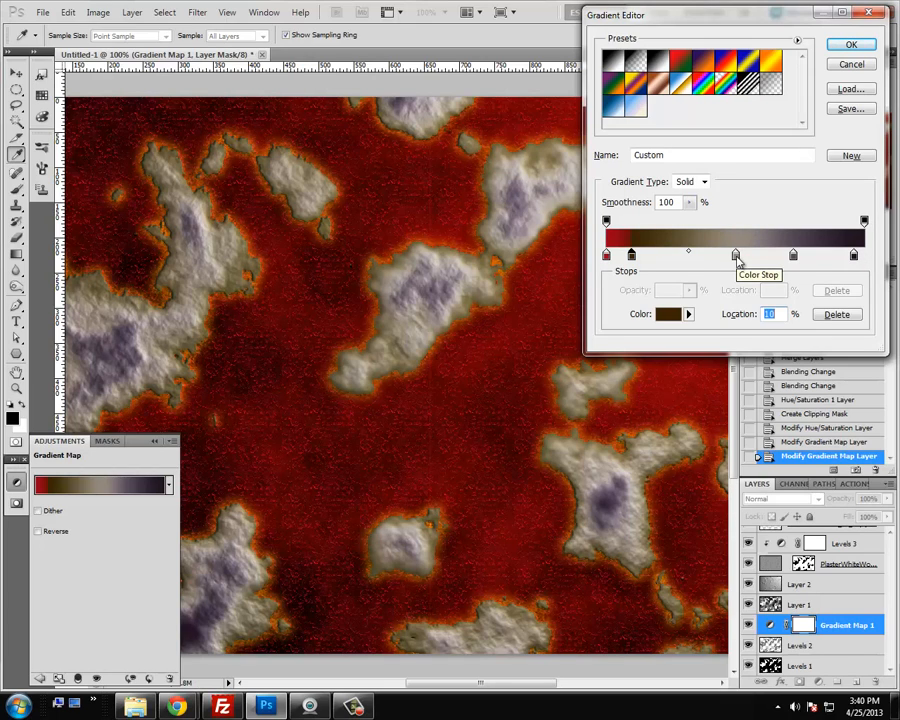
Shift the brown and beige stops further toward the dark end, place the purple stop at 68% and the dark stop at 96%, and apply the gradient
{"action": "left_click_drag", "start_coordinate": [736, 256], "coordinate": [758, 257]}
{"action": "left_click_drag", "start_coordinate": [632, 255], "coordinate": [653, 260]}
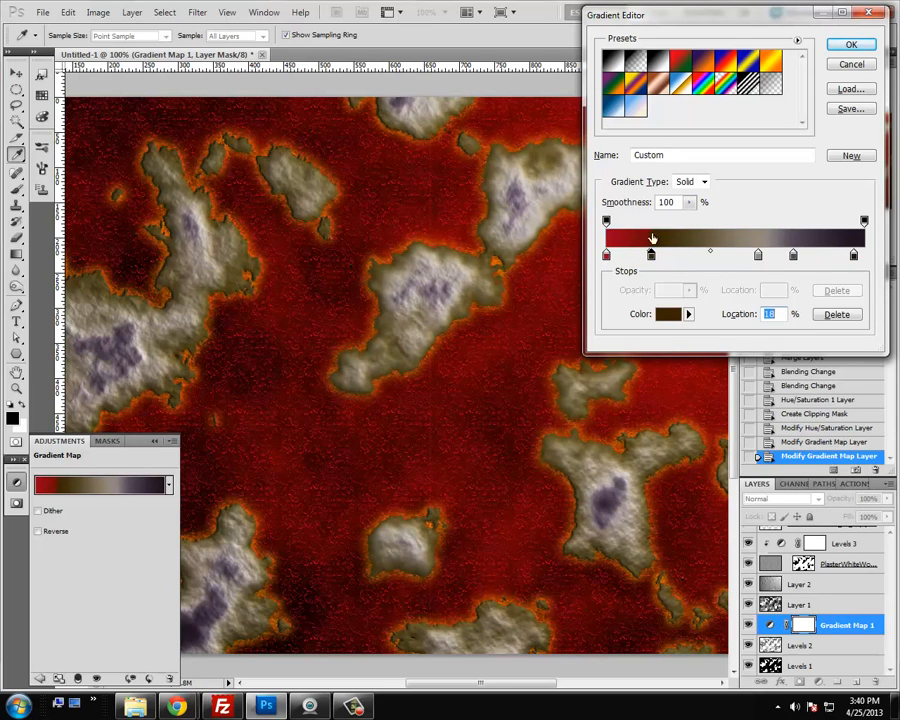
{"action": "left_click_drag", "start_coordinate": [651, 258], "coordinate": [606, 254]}
{"action": "left_click", "coordinate": [657, 257]}
{"action": "left_click_drag", "start_coordinate": [757, 257], "coordinate": [783, 258]}
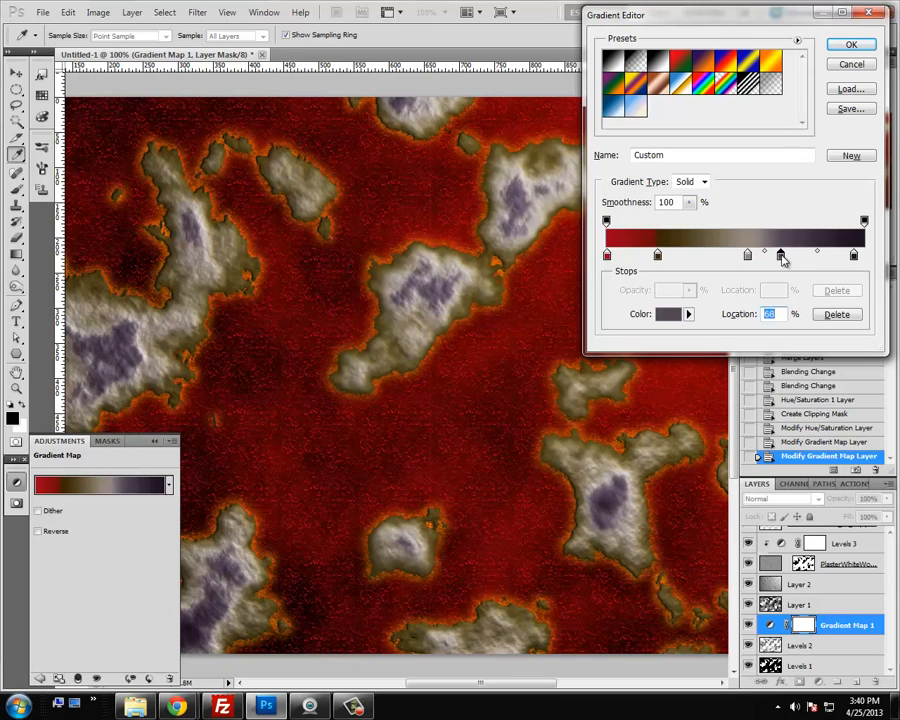
{"action": "mouse_move", "coordinate": [854, 257]}
{"action": "left_mouse_down"}
{"action": "mouse_move", "coordinate": [843, 259]}
{"action": "mouse_move", "coordinate": [856, 256]}
{"action": "left_mouse_up"}
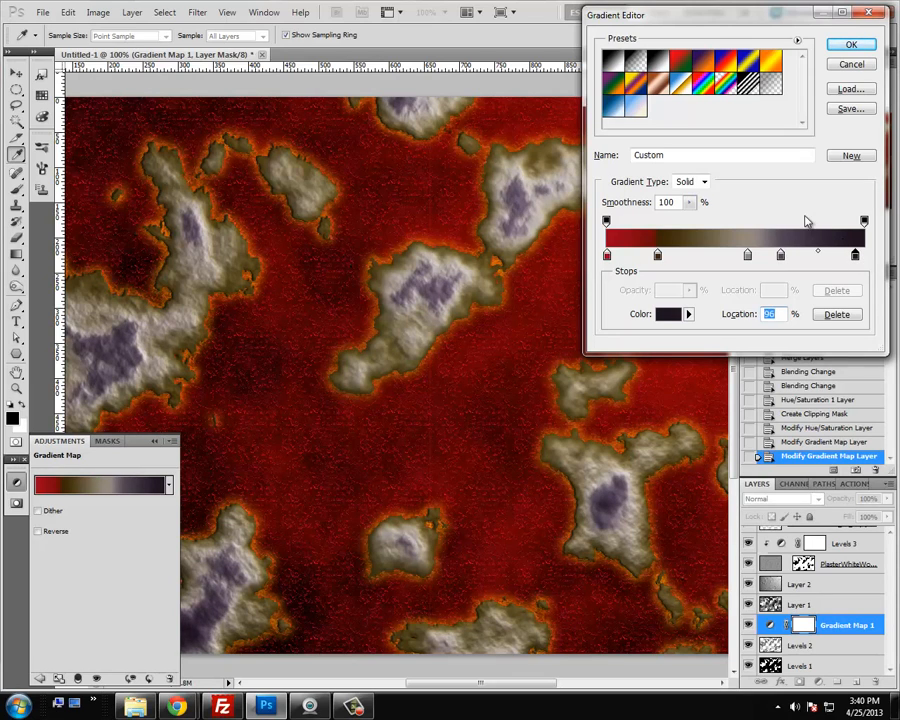
{"action": "left_click", "coordinate": [850, 44]}
{"action": "left_click_drag", "start_coordinate": [796, 174], "coordinate": [772, 178]}
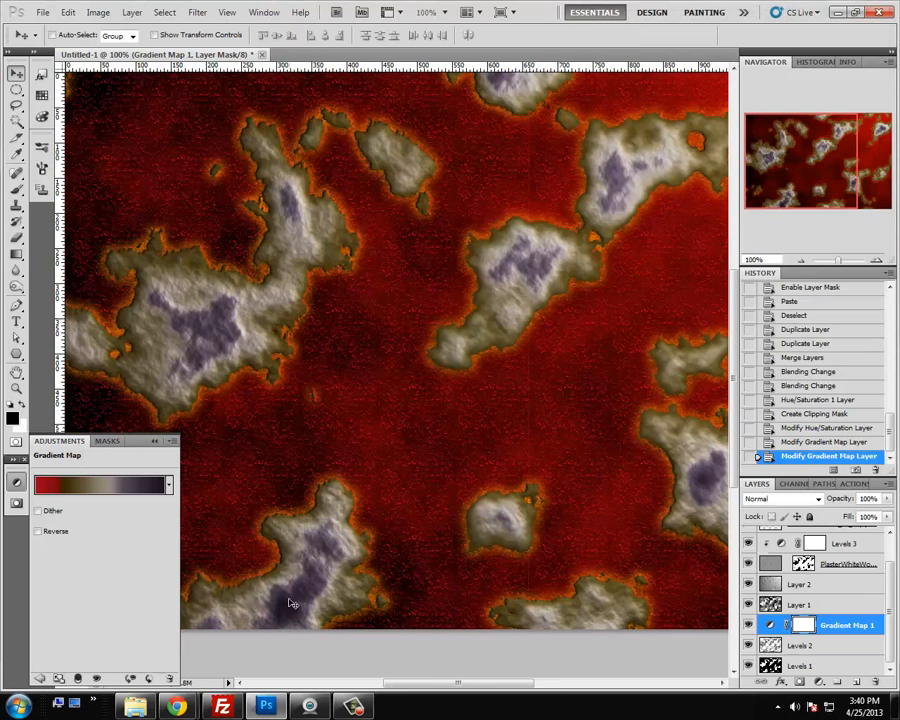
Toggle the visibility of Layer 1 and Layer 2 to compare their effect on the relief shading
{"action": "mouse_move", "coordinate": [794, 161]}
{"action": "left_mouse_down"}
{"action": "mouse_move", "coordinate": [814, 167]}
{"action": "mouse_move", "coordinate": [804, 163]}
{"action": "mouse_move", "coordinate": [789, 177]}
{"action": "left_mouse_up"}
{"action": "left_click", "coordinate": [750, 607]}
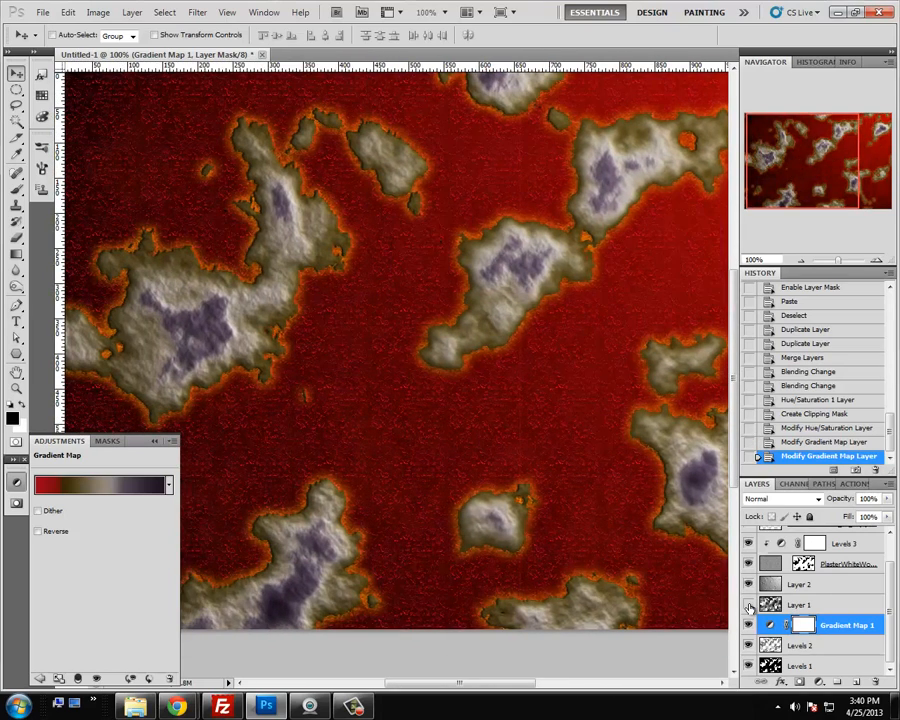
{"action": "left_click", "coordinate": [746, 590]}
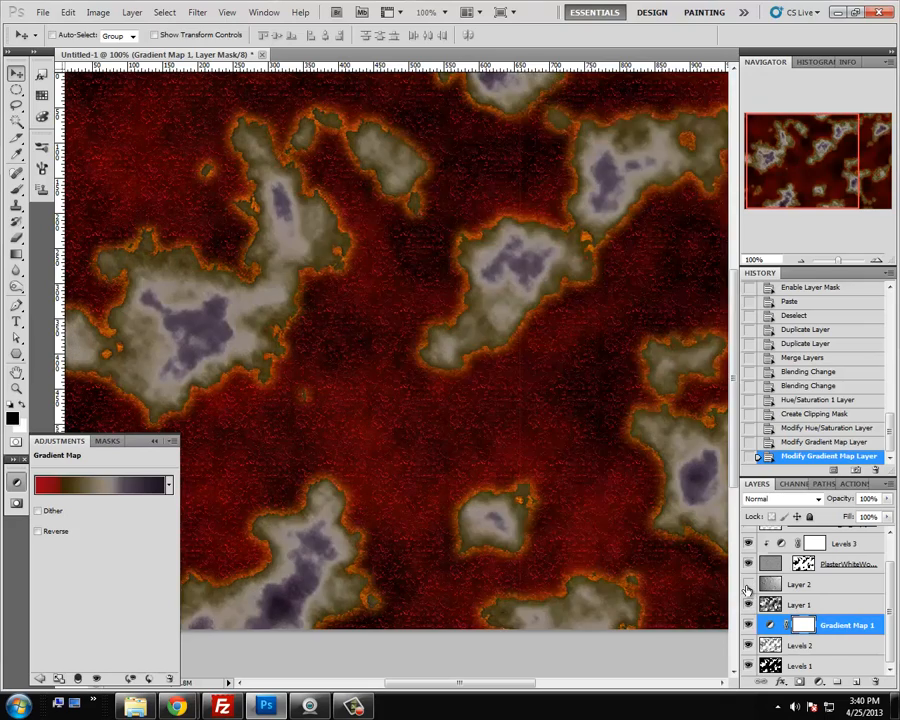
{"action": "left_click", "coordinate": [747, 586]}
{"action": "left_click", "coordinate": [747, 586]}
{"action": "left_click", "coordinate": [747, 586]}
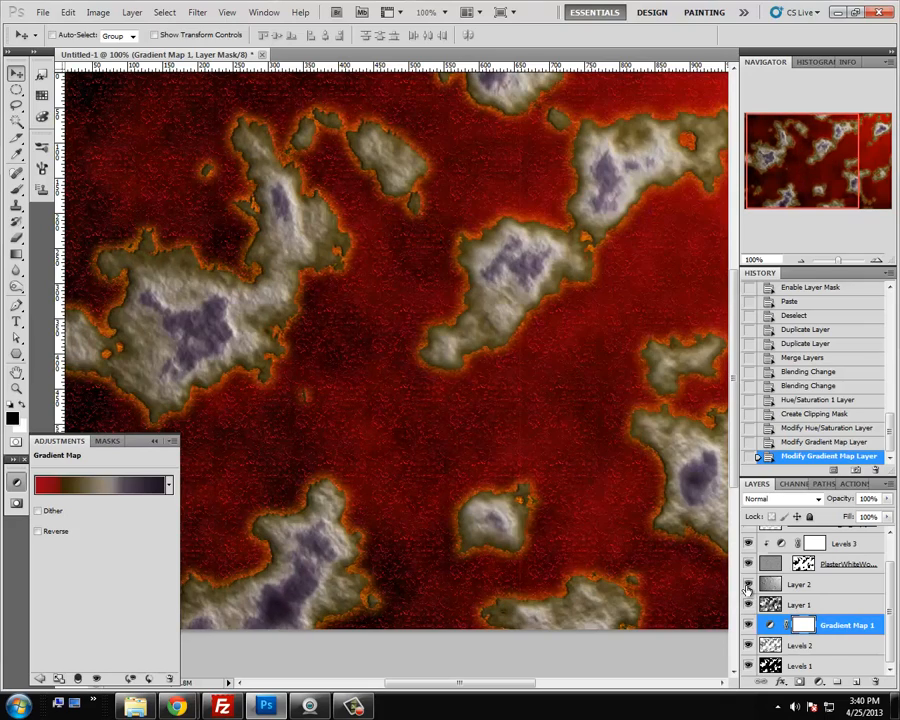
Set Layer 2's opacity to 75%
{"action": "left_click", "coordinate": [825, 590]}
{"action": "left_click", "coordinate": [887, 498]}
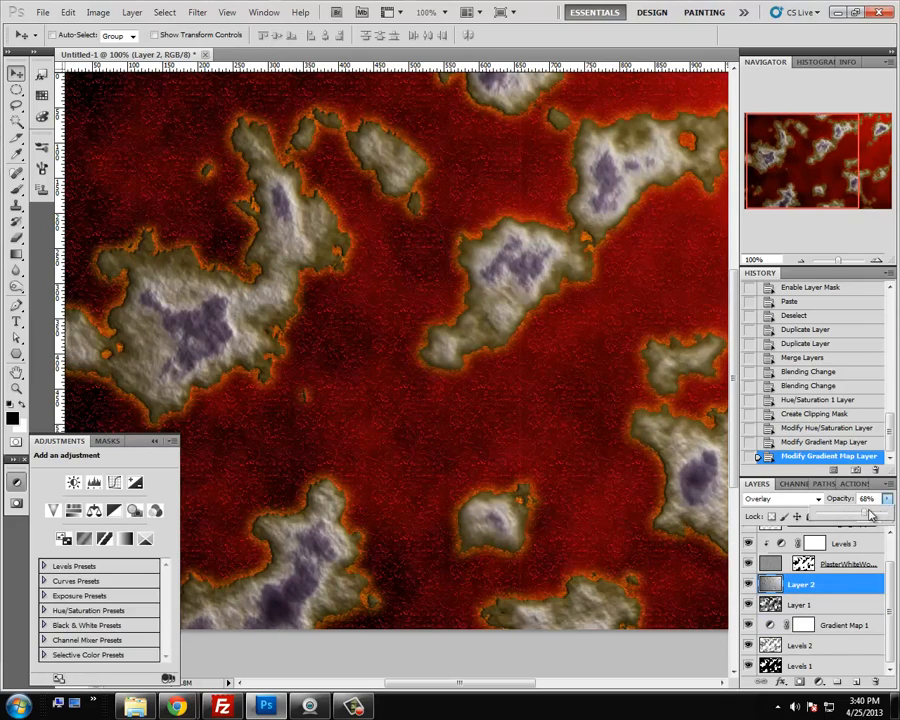
{"action": "left_click_drag", "start_coordinate": [884, 516], "coordinate": [892, 514]}
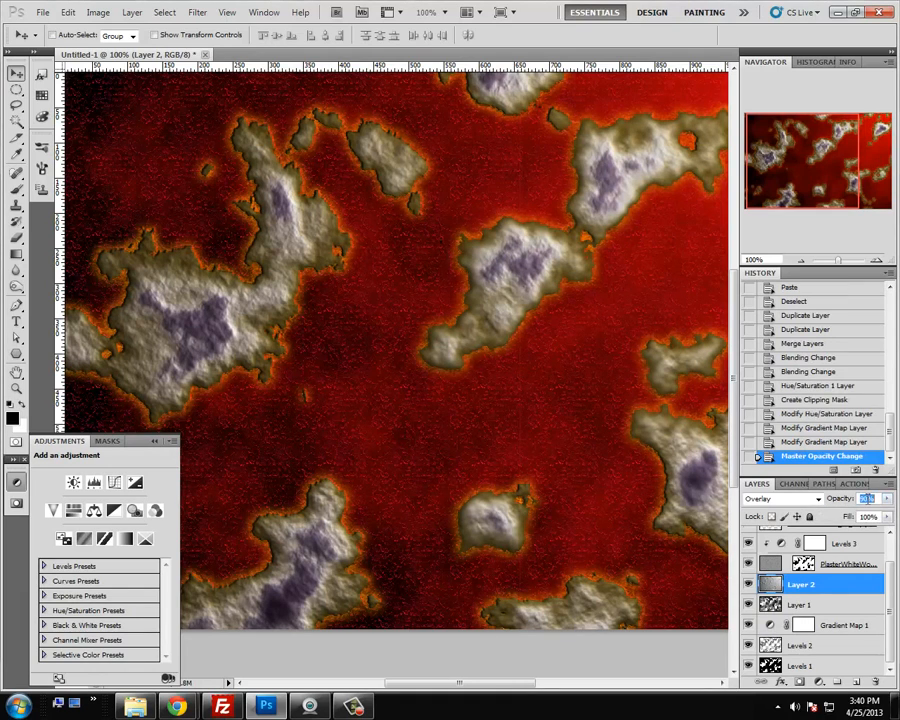
{"action": "type", "text": "75"}
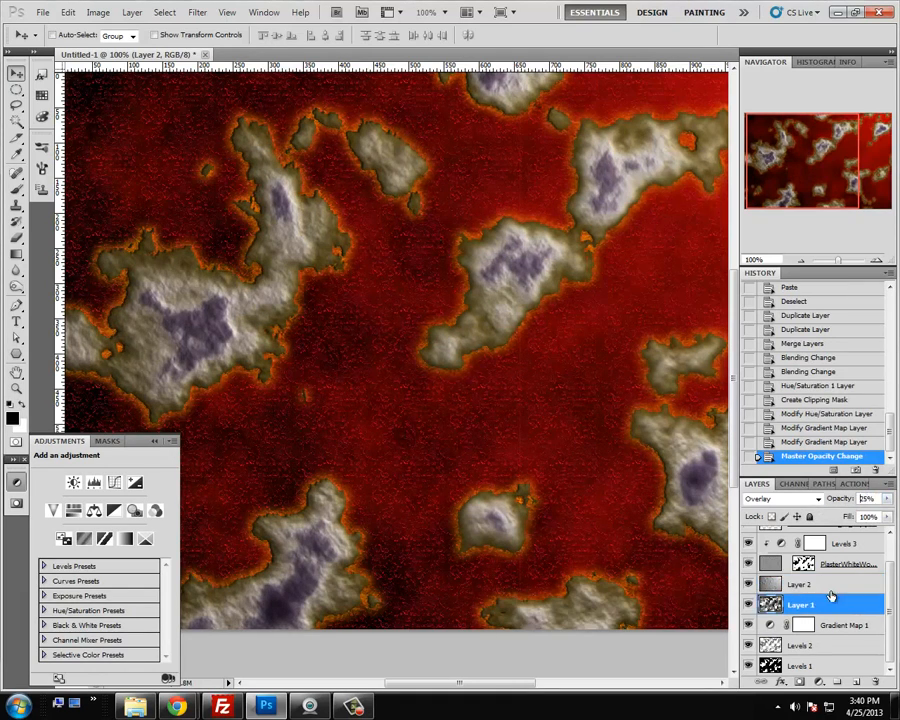
Compare the map with the plaster texture layer hidden and shown, and look over the landmasses and sea across the canvas
{"action": "scroll", "coordinate": [860, 580], "scroll_direction": "up", "scroll_amount": 2}
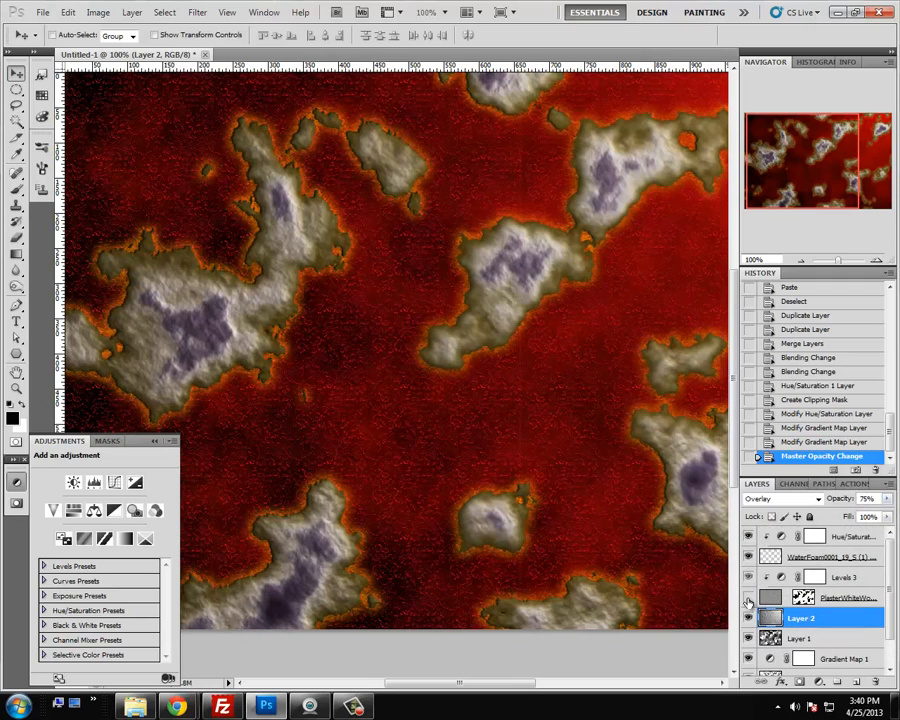
{"action": "left_click", "coordinate": [748, 598]}
{"action": "left_click", "coordinate": [748, 598]}
{"action": "left_click", "coordinate": [748, 598]}
{"action": "left_click", "coordinate": [748, 598]}
{"action": "left_click_drag", "start_coordinate": [827, 172], "coordinate": [827, 162]}
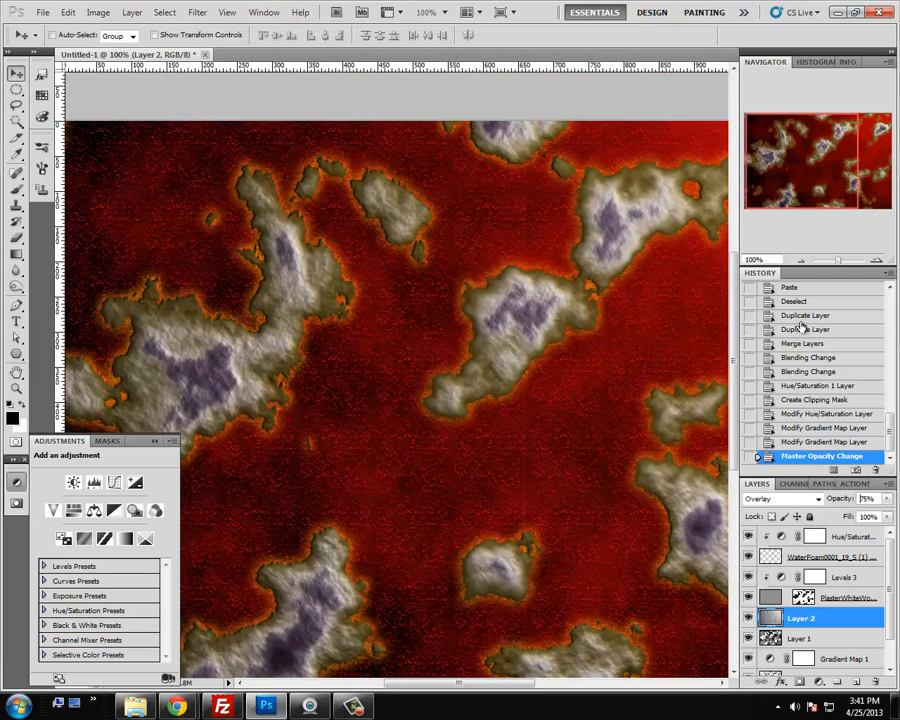
{"action": "left_click_drag", "start_coordinate": [754, 181], "coordinate": [758, 188]}
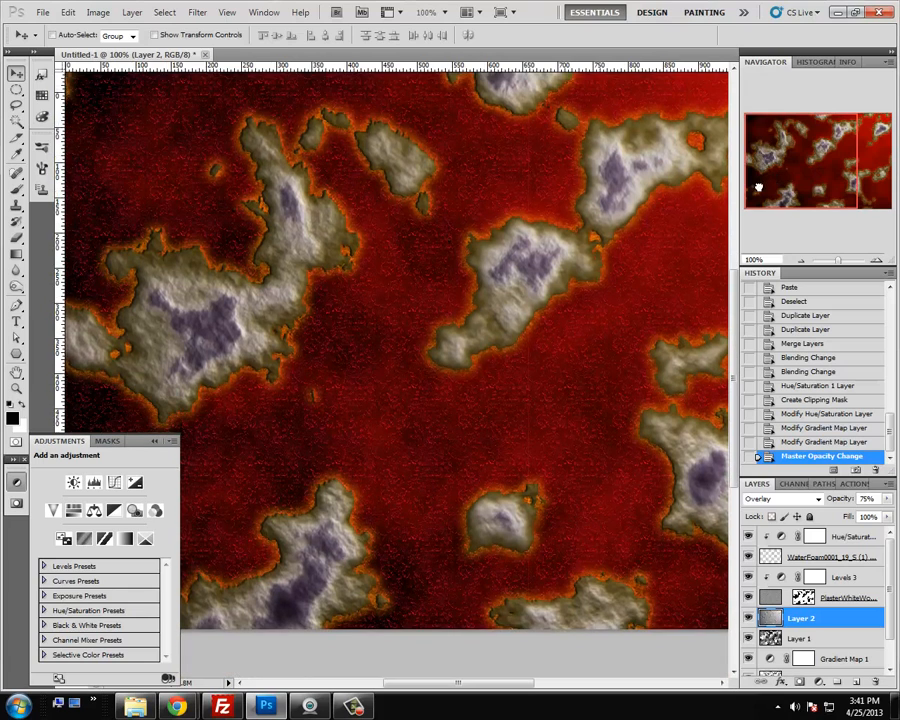
{"action": "left_click", "coordinate": [172, 440]}
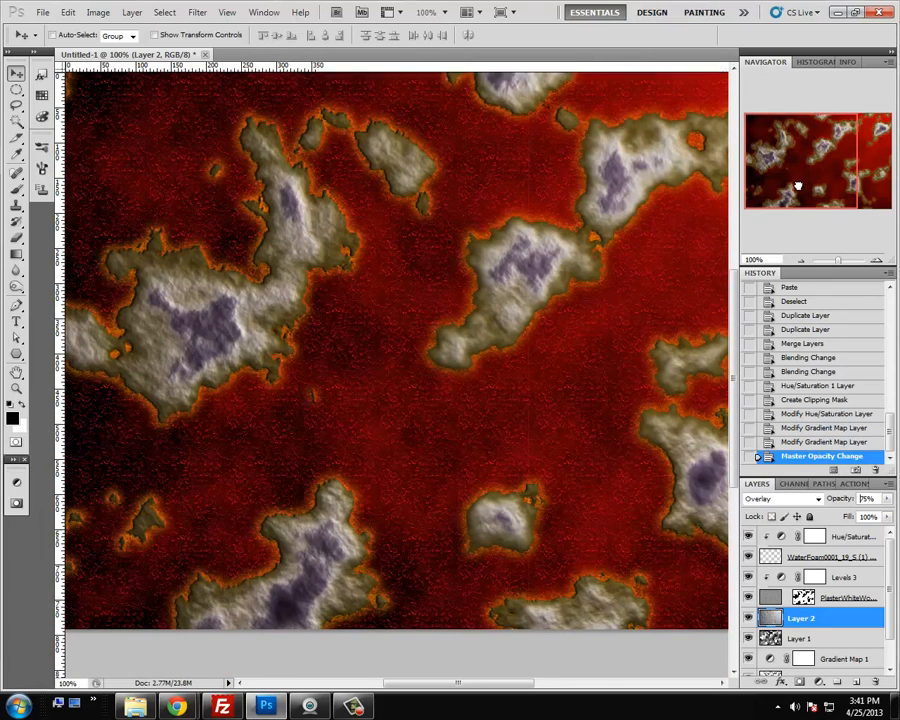
{"action": "left_click_drag", "start_coordinate": [797, 185], "coordinate": [833, 174]}
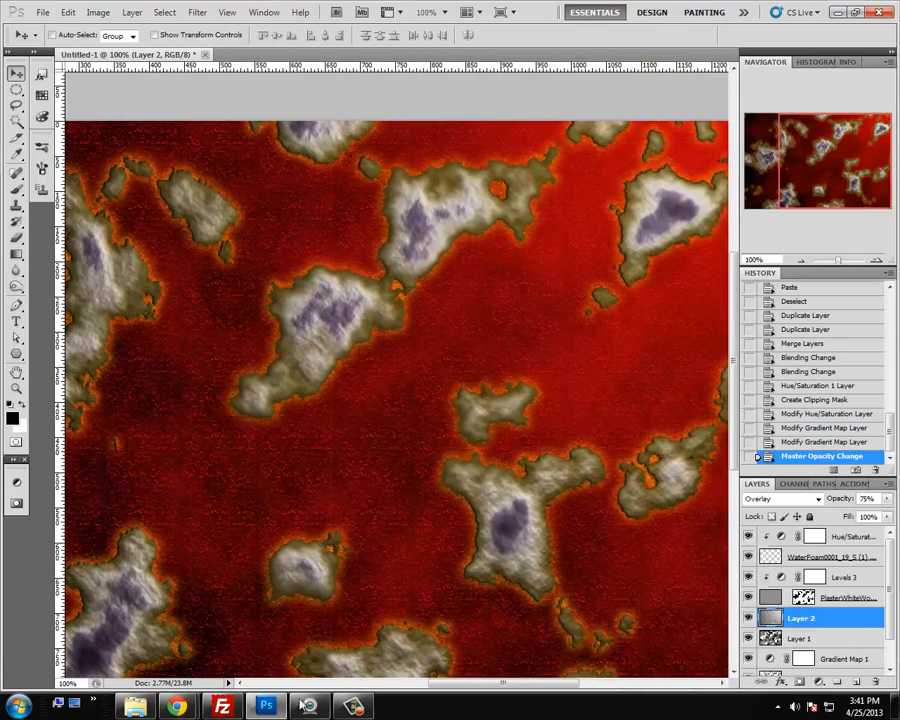
Switch to the Chrome browser and close the WaterFoam0001, browse and plastic category pages
{"action": "left_click", "coordinate": [273, 707]}
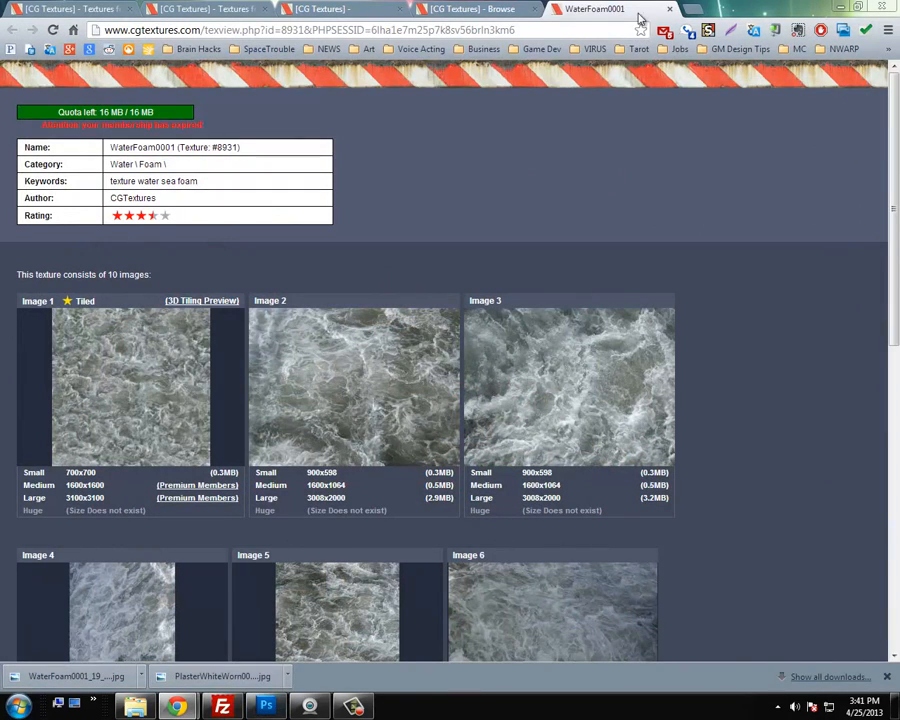
{"action": "left_click", "coordinate": [669, 9]}
{"action": "left_click", "coordinate": [534, 9]}
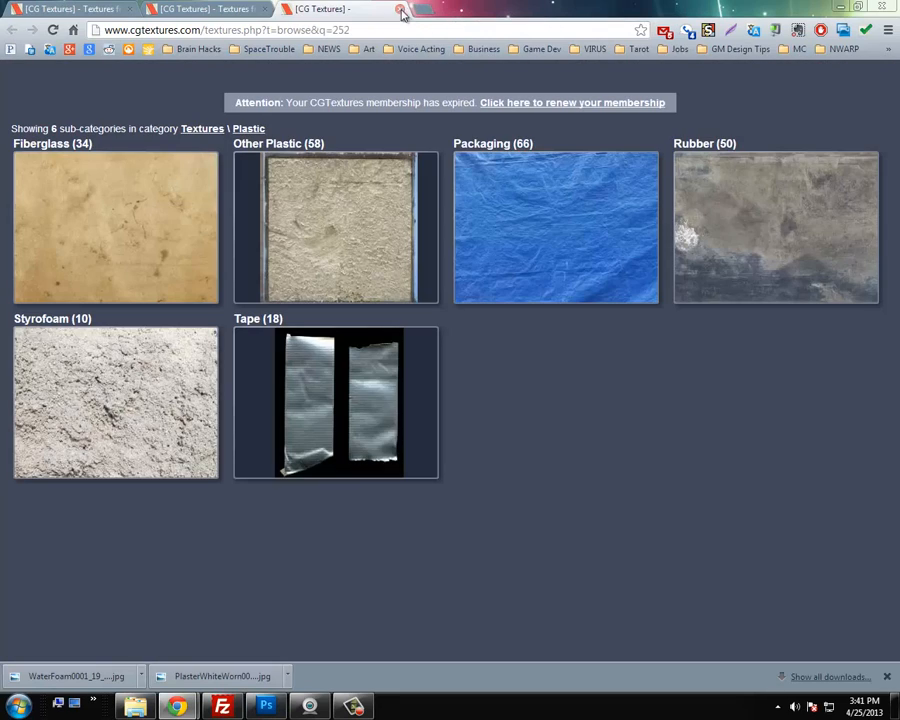
{"action": "left_click", "coordinate": [401, 10]}
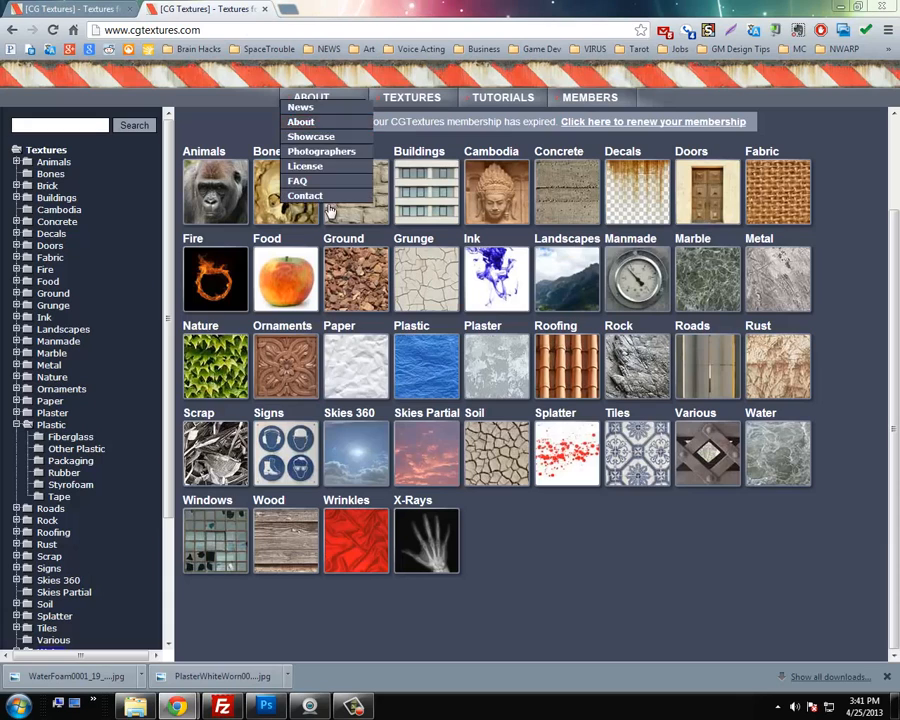
Open the Ground category of CG Textures separately and browse into its Gravel textures
{"action": "middle_click", "coordinate": [352, 273]}
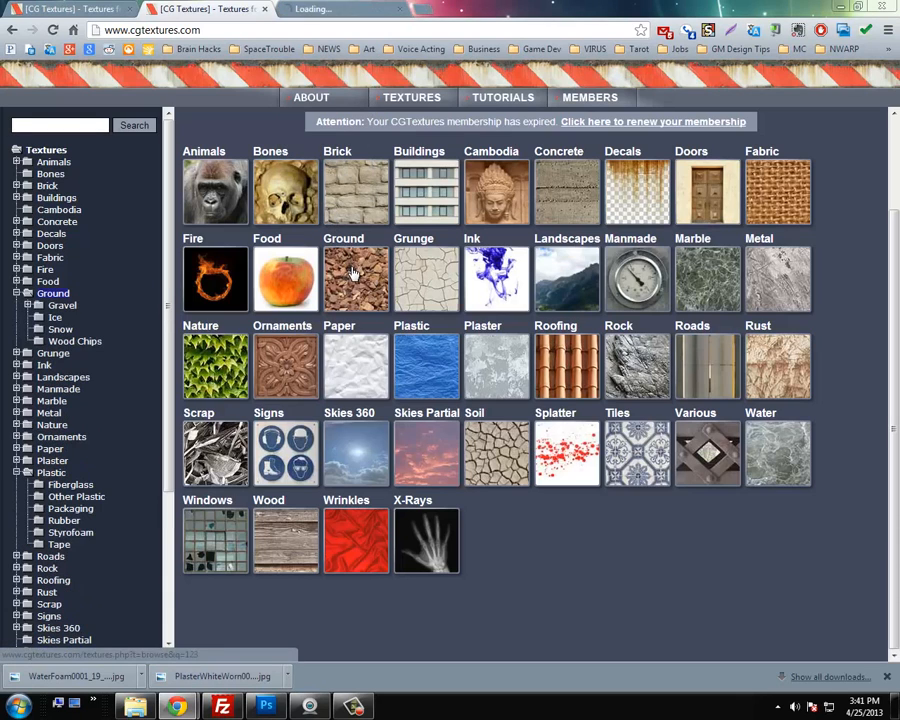
{"action": "left_click", "coordinate": [355, 12]}
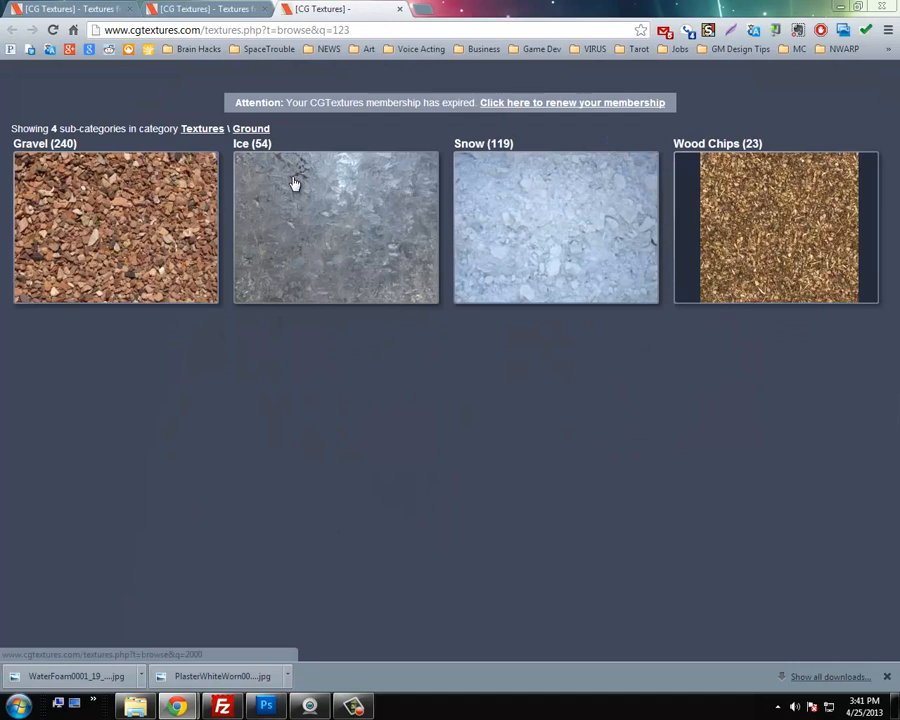
{"action": "left_click", "coordinate": [183, 216]}
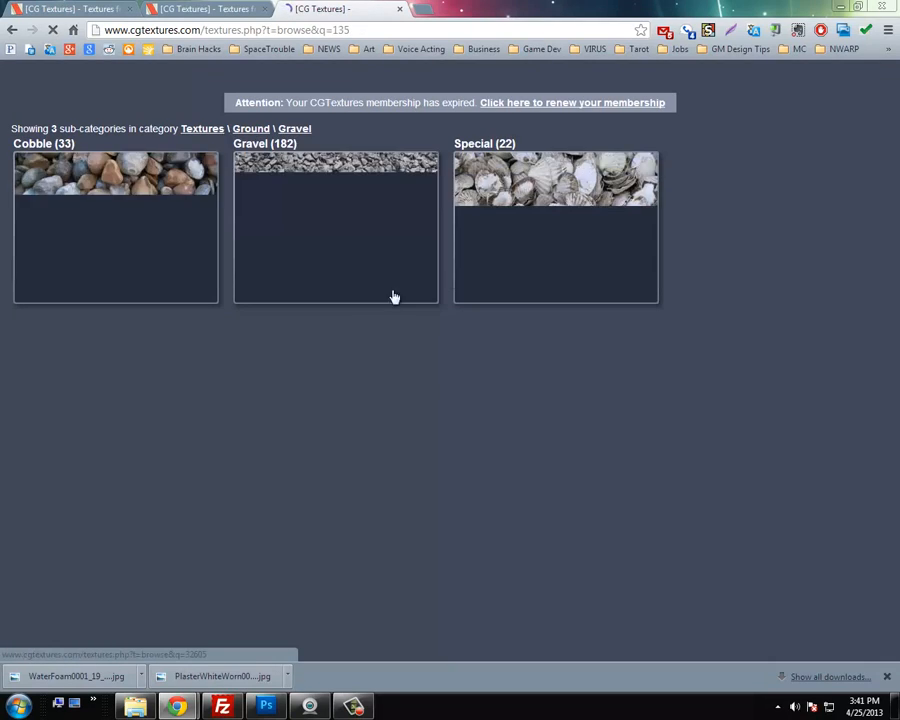
{"action": "left_click", "coordinate": [333, 204]}
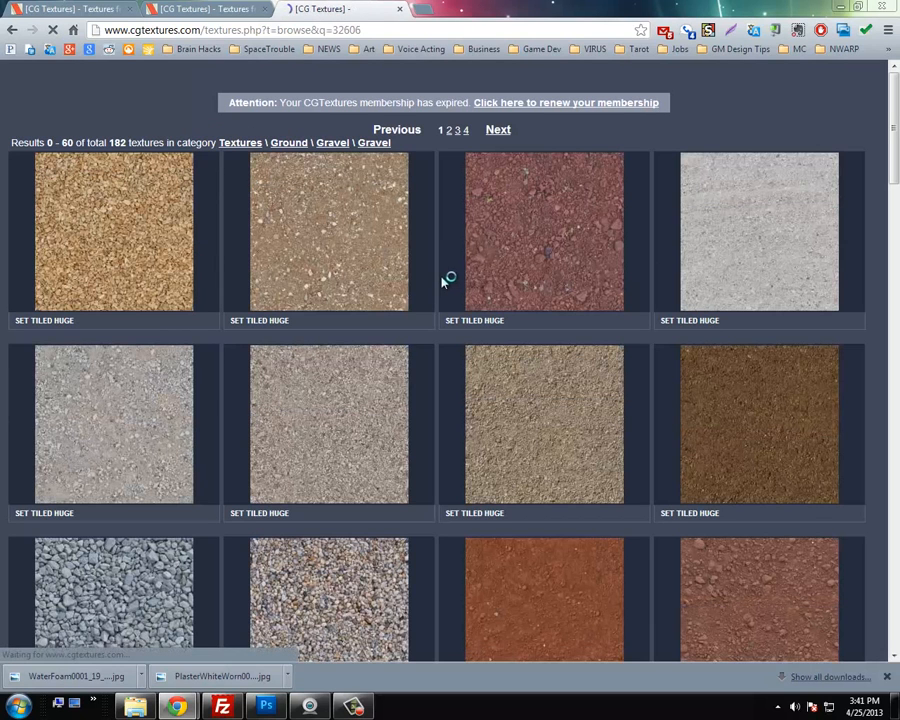
Open the dark brown Gravel0120 texture and download the small 700x700 version of its tiled image
{"action": "scroll", "coordinate": [747, 357], "scroll_direction": "down", "scroll_amount": 1}
{"action": "mouse_move", "coordinate": [781, 345]}
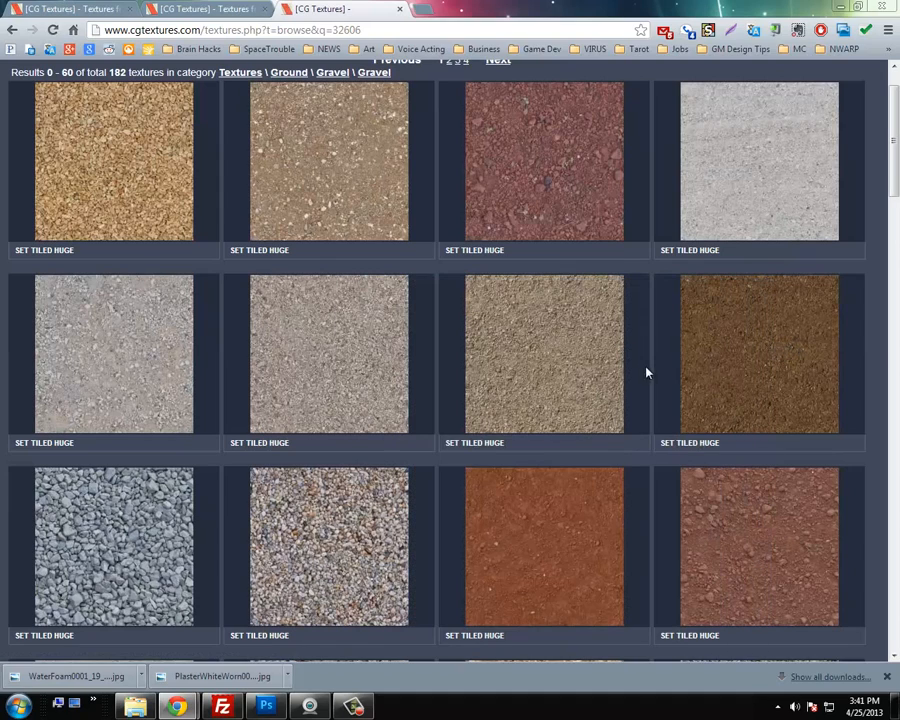
{"action": "left_click", "coordinate": [731, 365]}
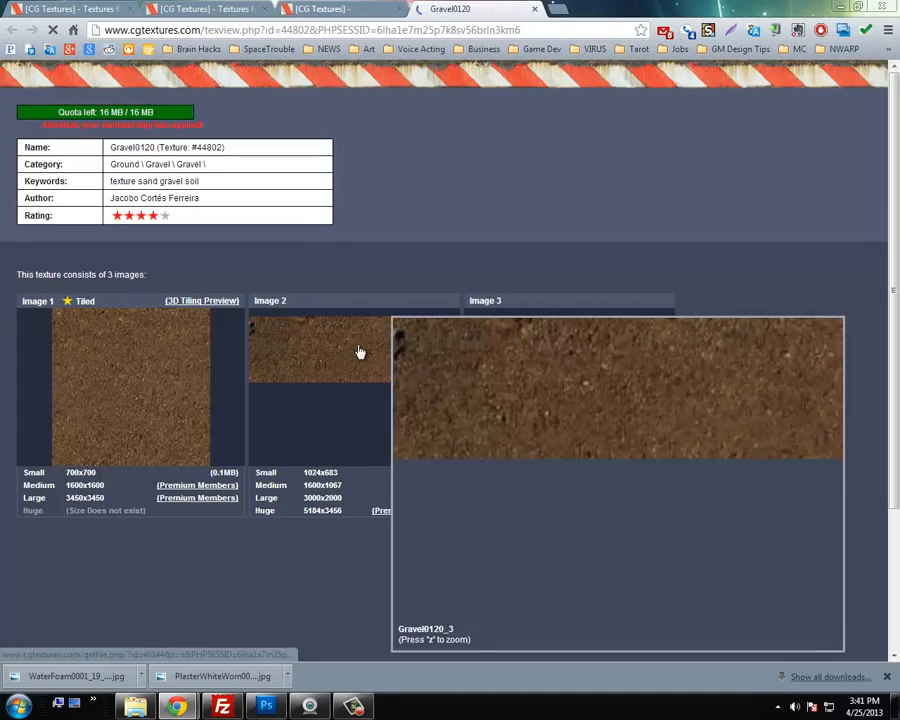
{"action": "left_click", "coordinate": [106, 471]}
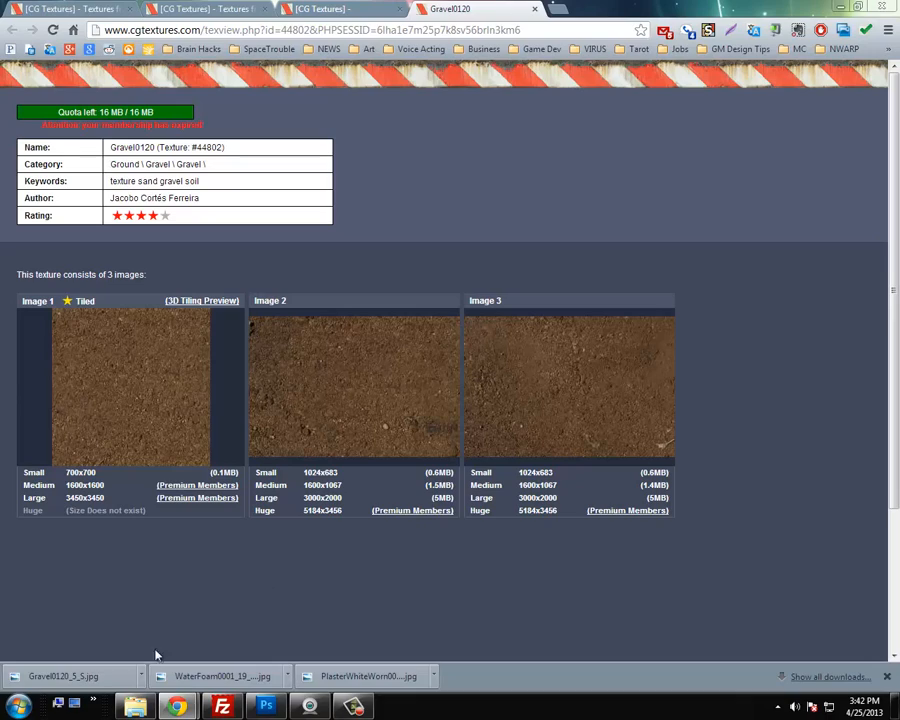
{"action": "left_click", "coordinate": [262, 707]}
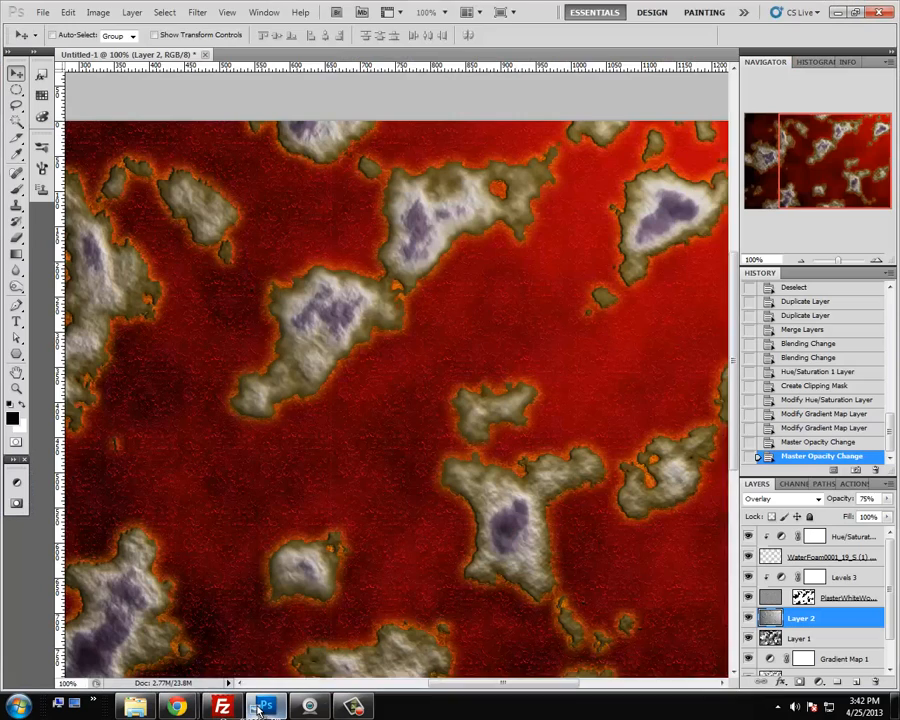
{"action": "left_click_drag", "start_coordinate": [262, 707], "coordinate": [285, 513]}
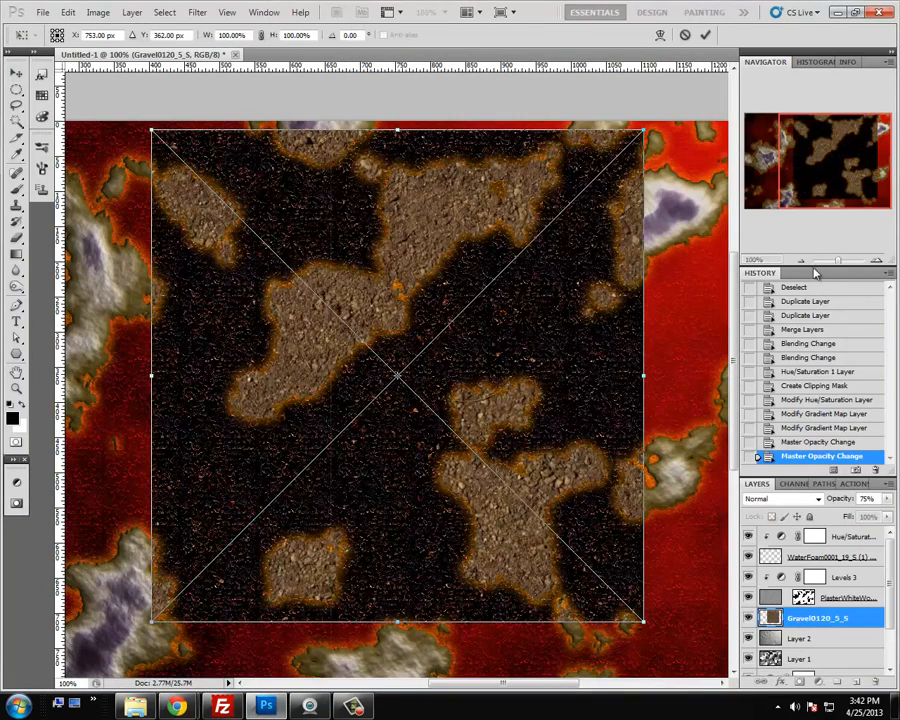
{"action": "left_click", "coordinate": [801, 261]}
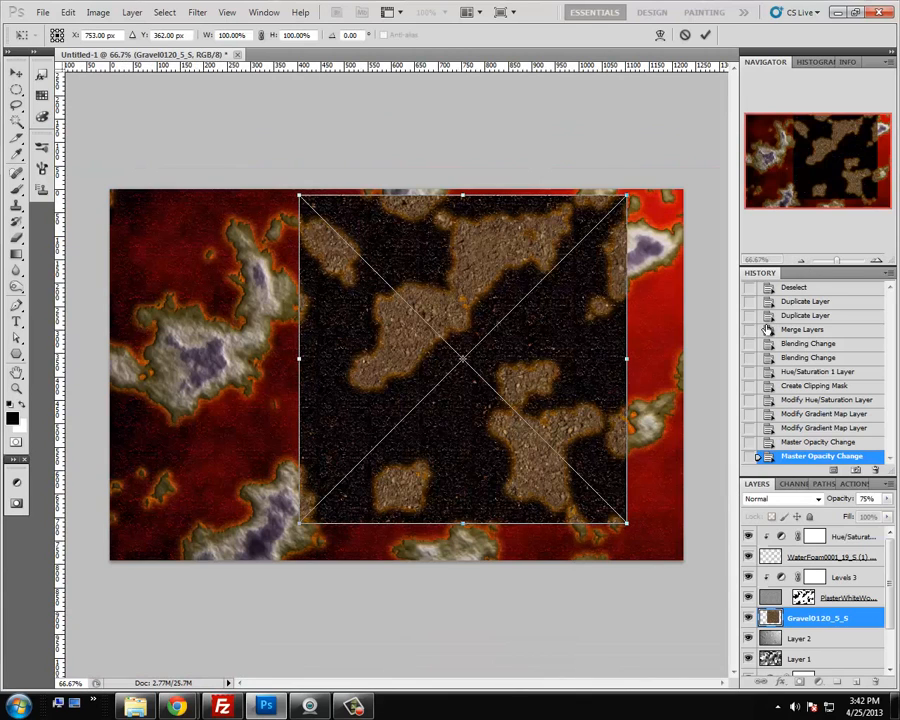
{"action": "key", "text": "Escape"}
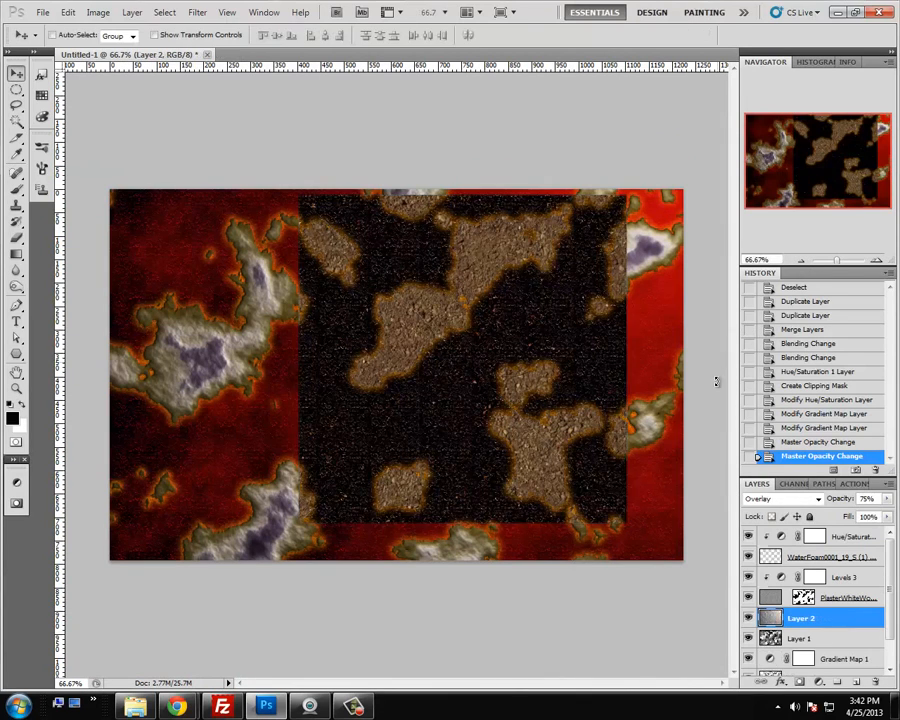
Place the downloaded Gravel0120_5_S image above the Hue/Saturation layer and shrink it to a small tile in the map's lower-left corner
{"action": "left_click", "coordinate": [852, 537]}
{"action": "left_click", "coordinate": [270, 707]}
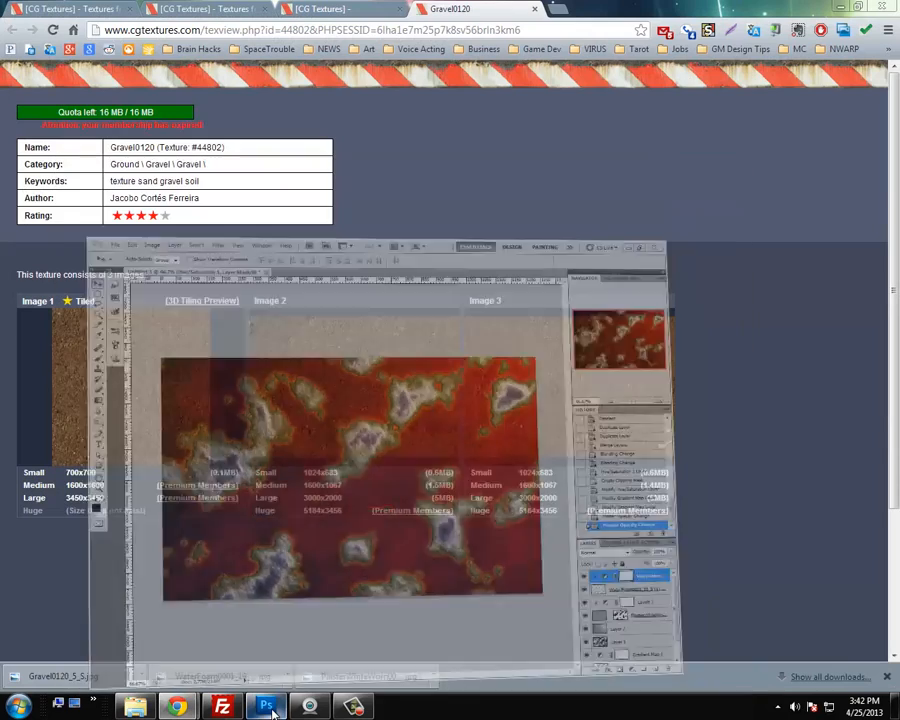
{"action": "left_click_drag", "start_coordinate": [92, 676], "coordinate": [256, 515]}
{"action": "left_click_drag", "start_coordinate": [358, 437], "coordinate": [232, 459]}
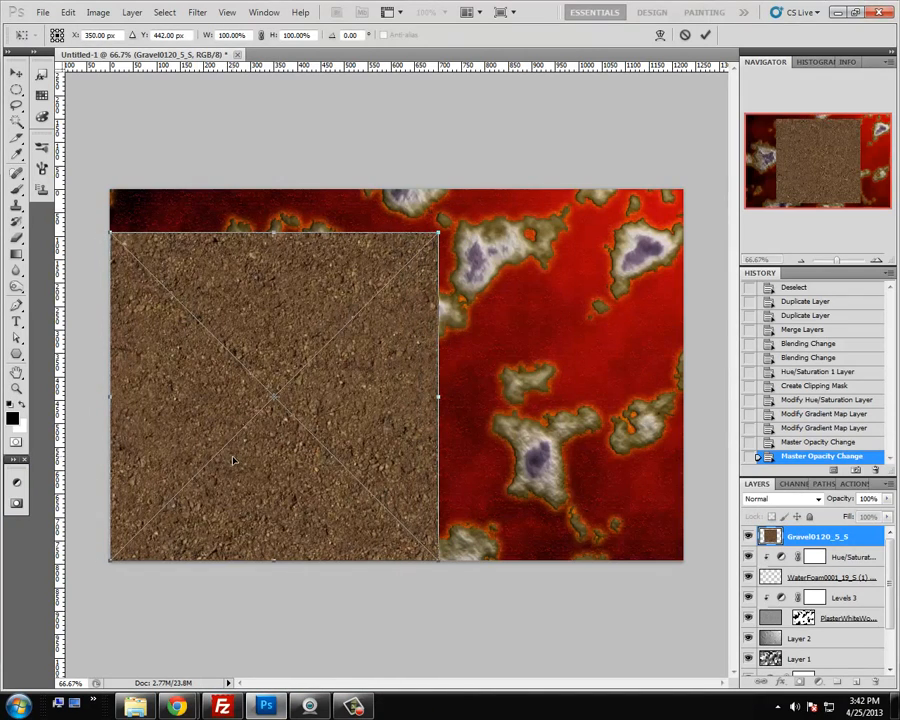
{"action": "left_click_drag", "start_coordinate": [441, 232], "coordinate": [166, 499]}
{"action": "left_click_drag", "start_coordinate": [172, 494], "coordinate": [395, 529]}
{"action": "key", "text": "Return"}
Duplicate the gravel tile in a row along the whole lower edge of the map and merge the tiles into one layer
{"action": "key", "text": "Left"}
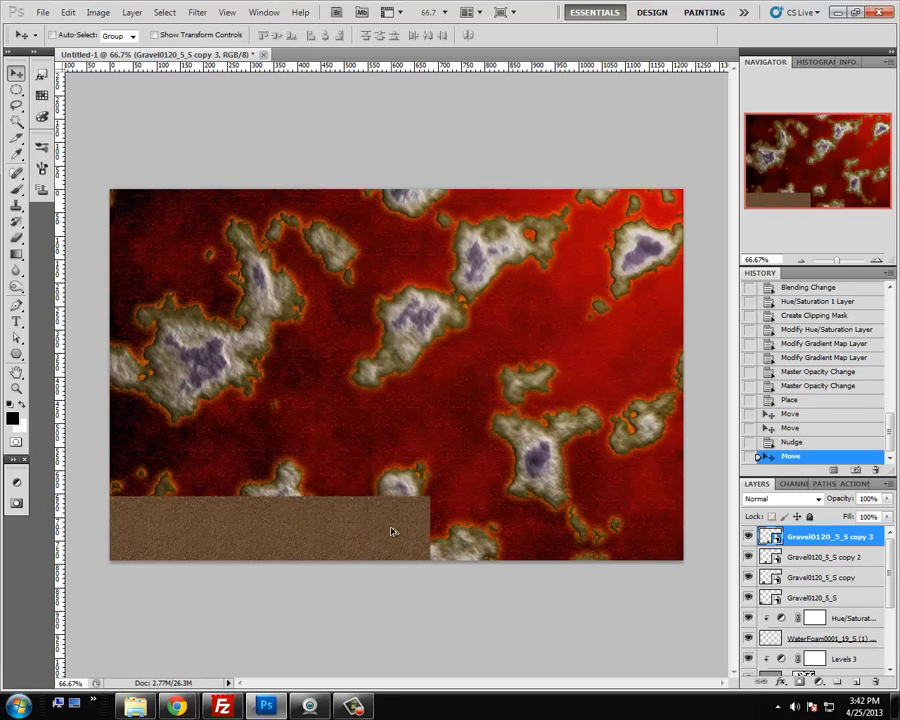
{"action": "left_click_drag", "start_coordinate": [388, 524], "coordinate": [516, 517]}
{"action": "left_click_drag", "start_coordinate": [517, 519], "coordinate": [701, 536]}
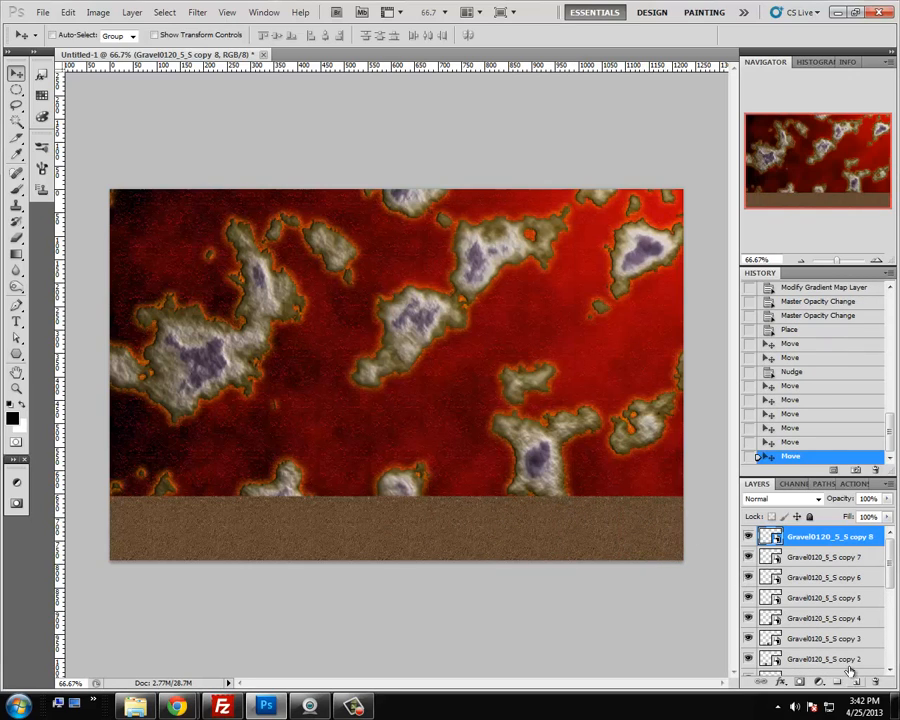
{"action": "scroll", "coordinate": [855, 626], "scroll_direction": "down", "scroll_amount": 2}
{"action": "scroll", "coordinate": [855, 626], "scroll_direction": "down", "scroll_amount": 2}
{"action": "left_click", "coordinate": [845, 597], "text": "shift"}
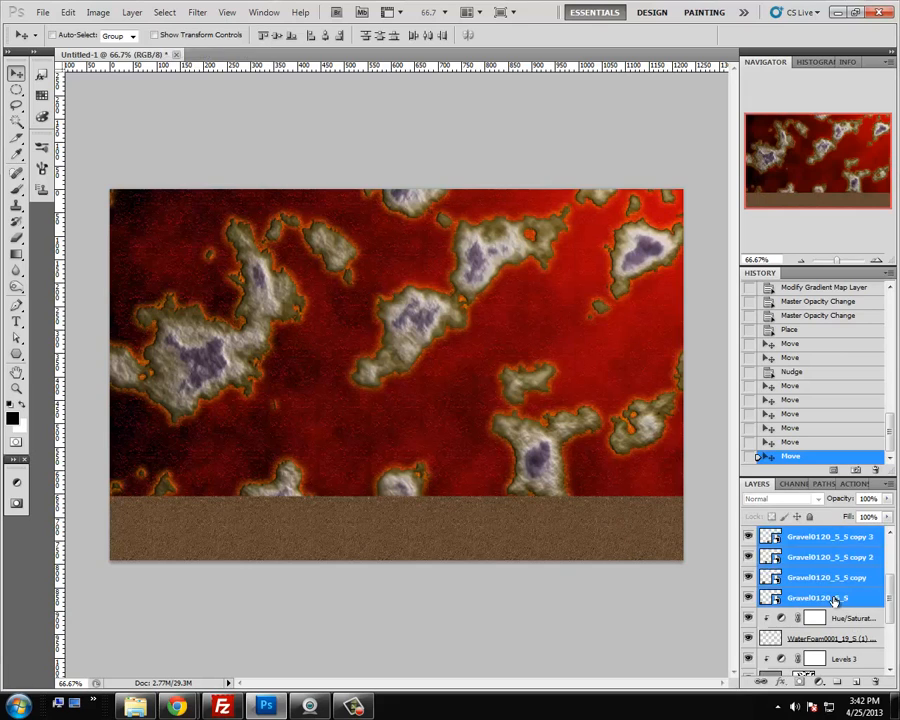
{"action": "key", "text": "ctrl+e"}
Duplicate the gravel strip upward until it covers the entire map, and merge all strips into one layer
{"action": "left_click_drag", "start_coordinate": [522, 542], "coordinate": [504, 486], "text": "alt"}
{"action": "mouse_move", "coordinate": [501, 420]}
{"action": "left_mouse_down", "text": "alt"}
{"action": "mouse_move", "coordinate": [500, 412]}
{"action": "mouse_move", "coordinate": [503, 422]}
{"action": "left_mouse_up", "text": "alt"}
{"action": "left_click_drag", "start_coordinate": [503, 416], "coordinate": [508, 232], "text": "alt"}
{"action": "left_click_drag", "start_coordinate": [508, 232], "coordinate": [511, 234], "text": "alt"}
{"action": "key", "text": "Down"}
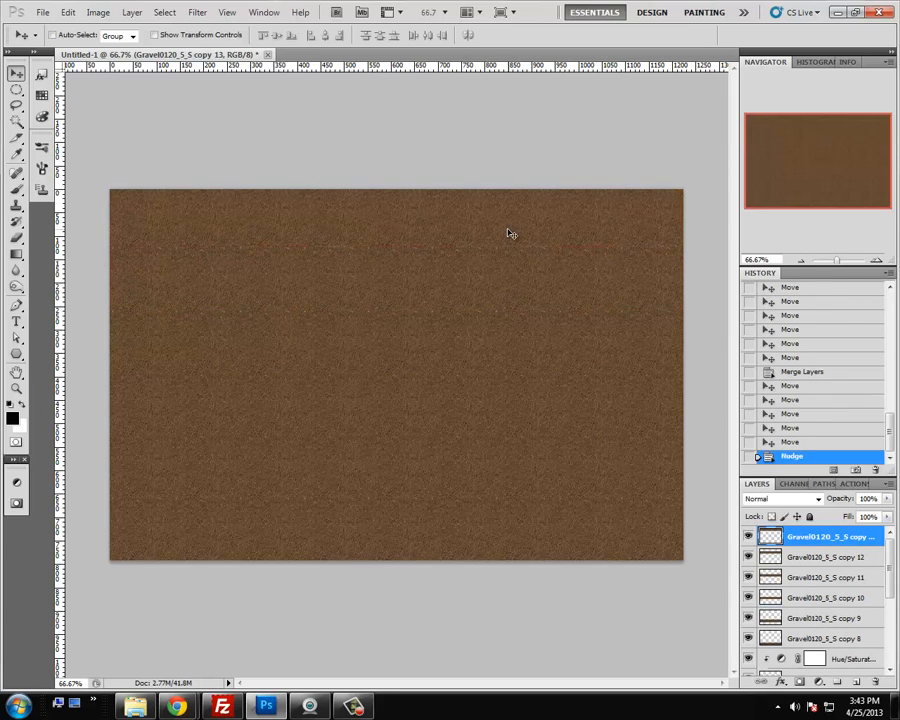
{"action": "left_click", "coordinate": [820, 640], "text": "shift"}
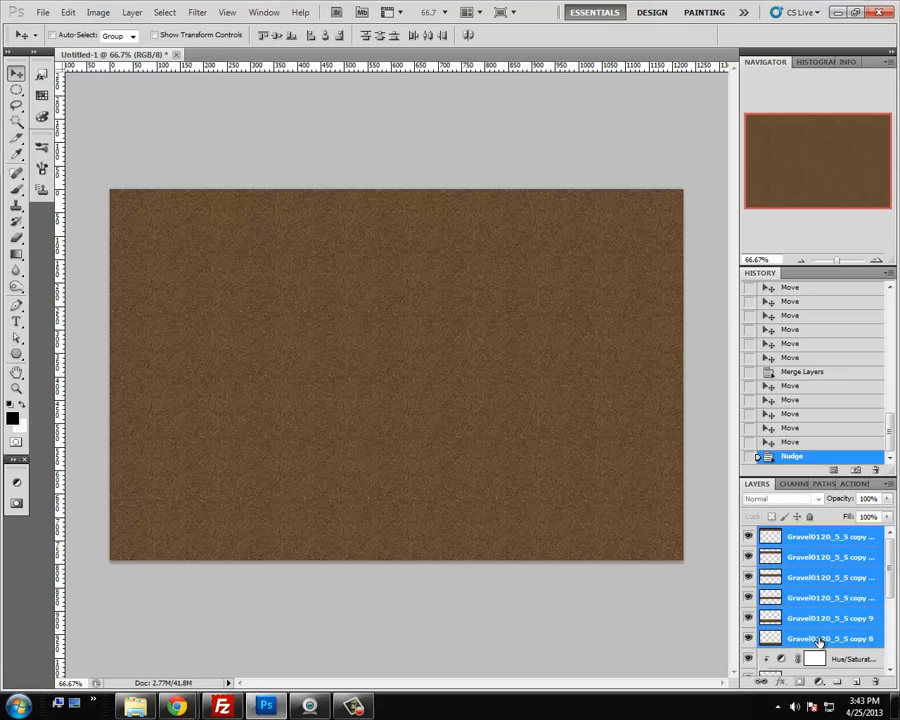
{"action": "key", "text": "ctrl+e"}
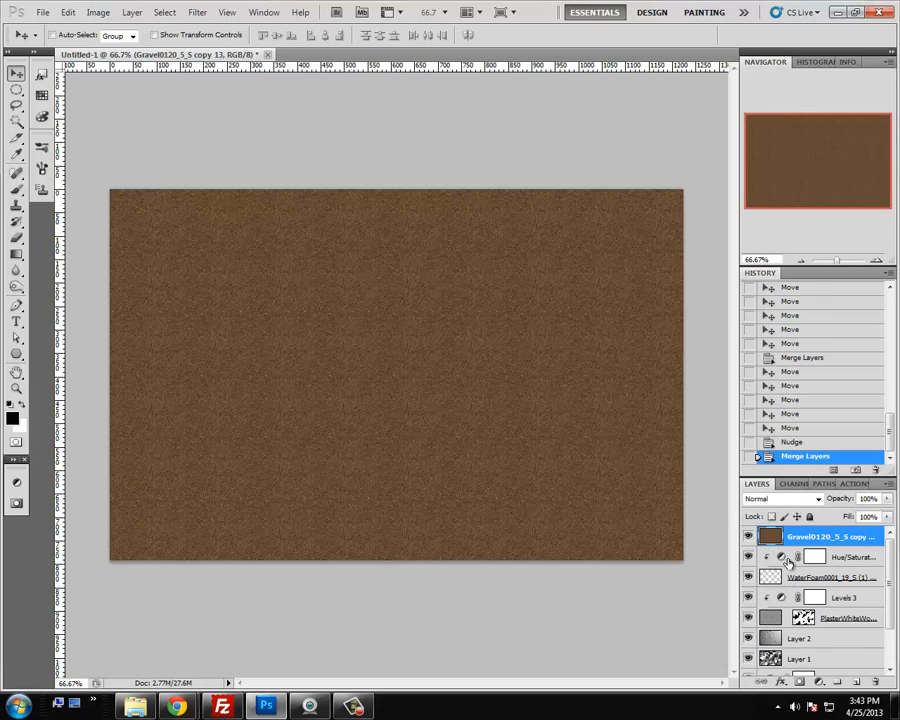
Set the gravel layer's blend mode to Overlay and inspect the texture on the land at 200% magnification
{"action": "left_click", "coordinate": [782, 498]}
{"action": "left_click", "coordinate": [786, 315]}
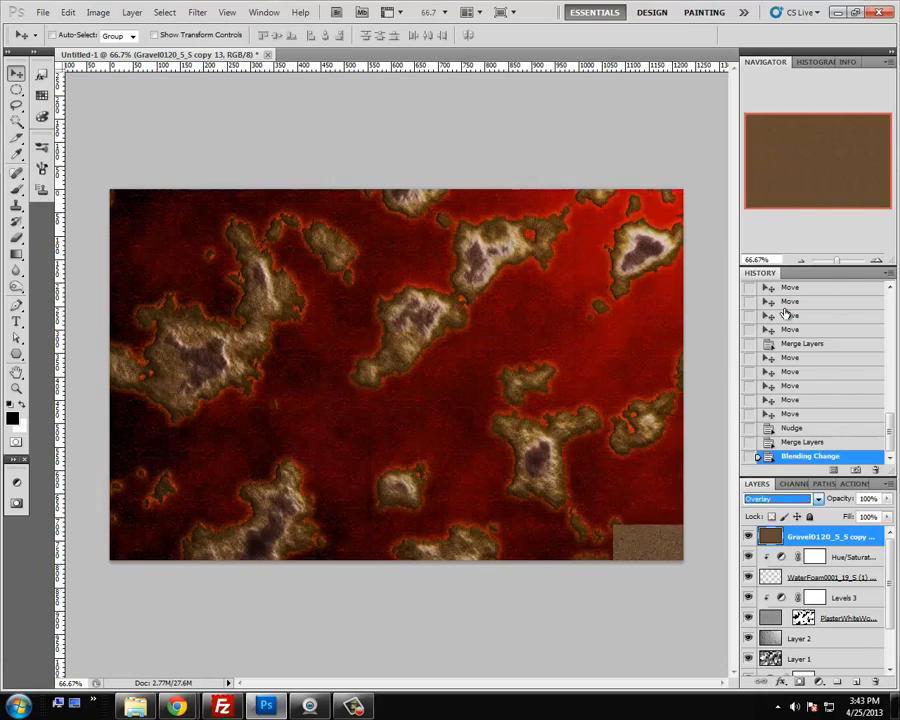
{"action": "left_click", "coordinate": [876, 261]}
{"action": "left_click", "coordinate": [876, 261]}
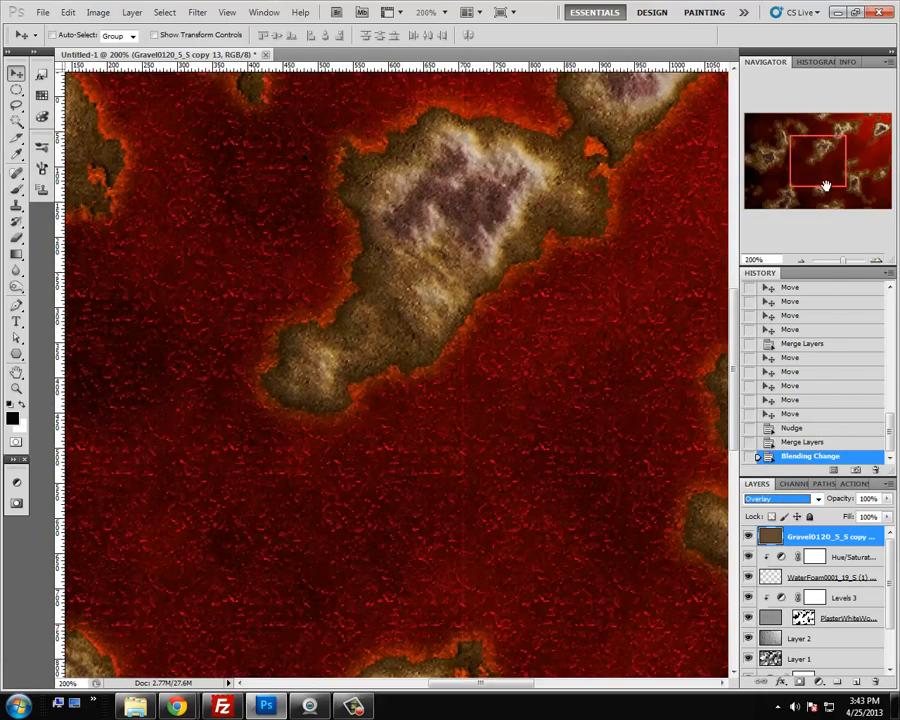
Load the landmass channel as a selection and use it to mask the gravel layer to the land only
{"action": "left_click_drag", "start_coordinate": [826, 186], "coordinate": [778, 190]}
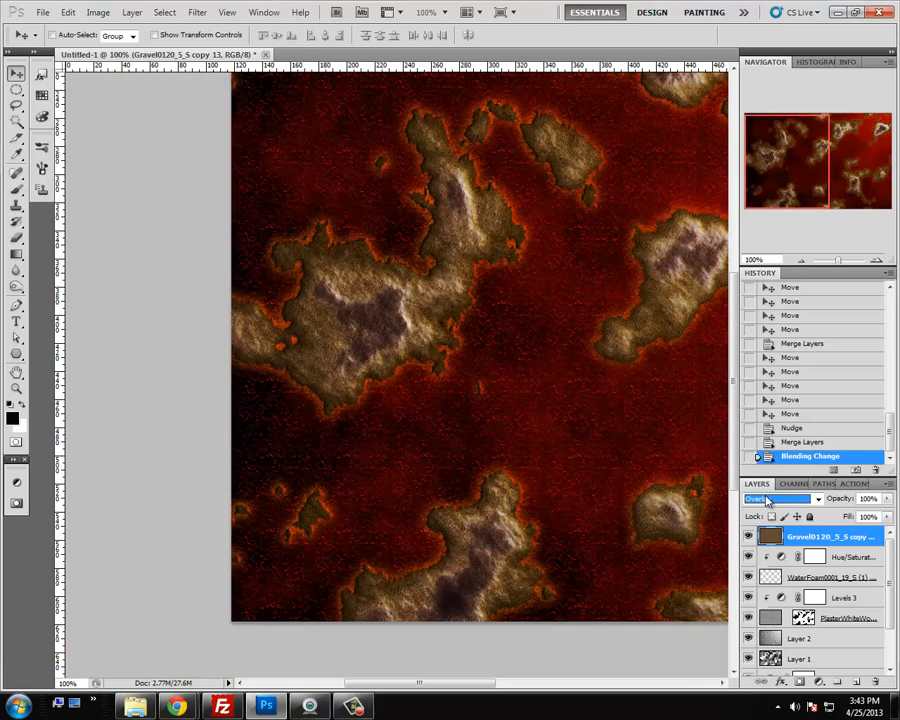
{"action": "left_click", "coordinate": [378, 165]}
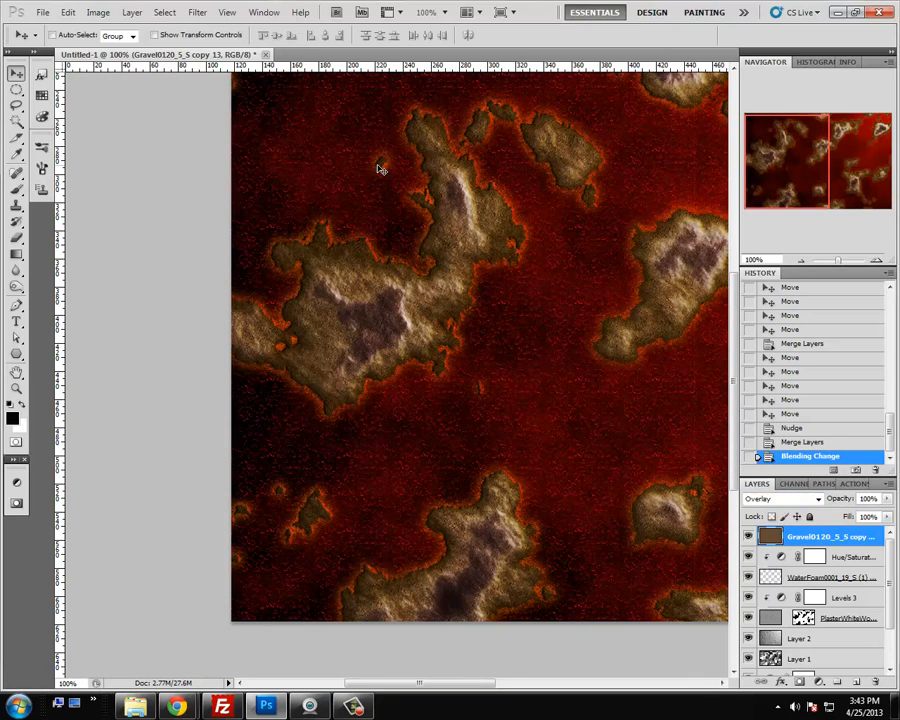
{"action": "key", "text": "ctrl+alt+2"}
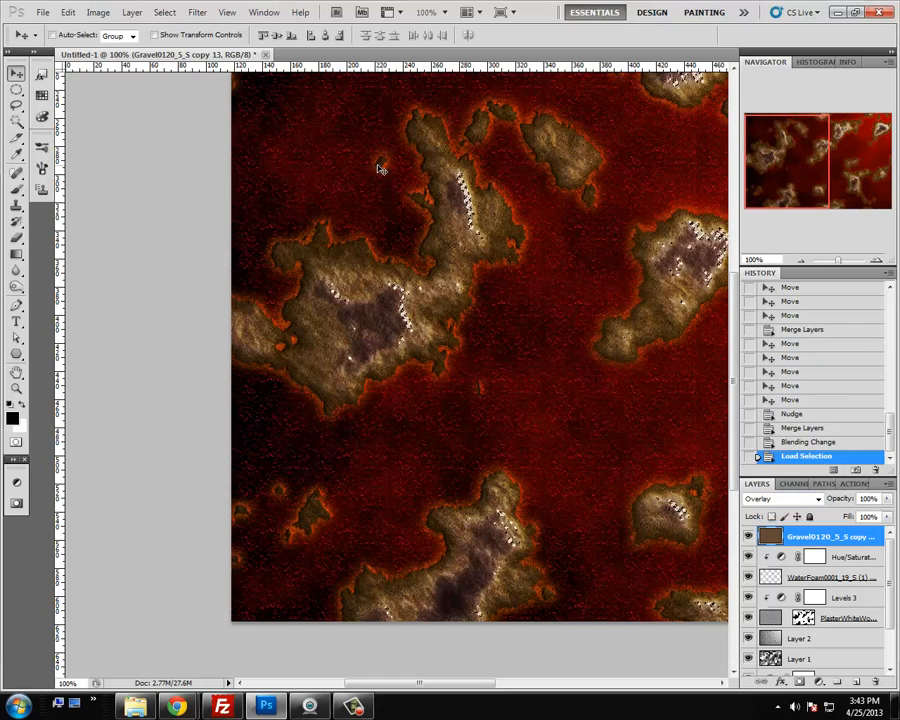
{"action": "key", "text": "ctrl+alt+6"}
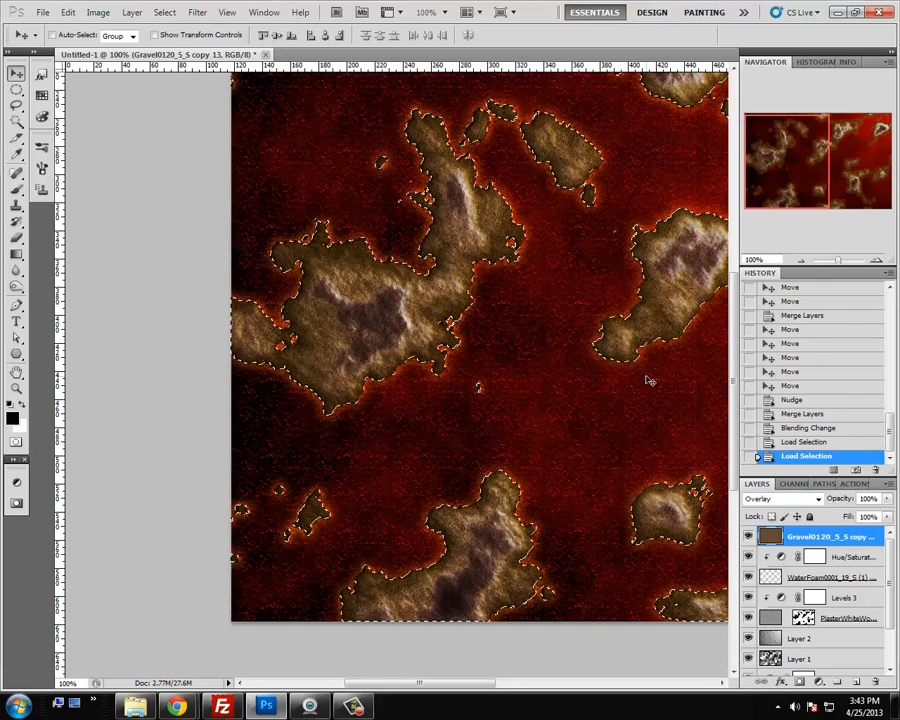
{"action": "left_click", "coordinate": [799, 684]}
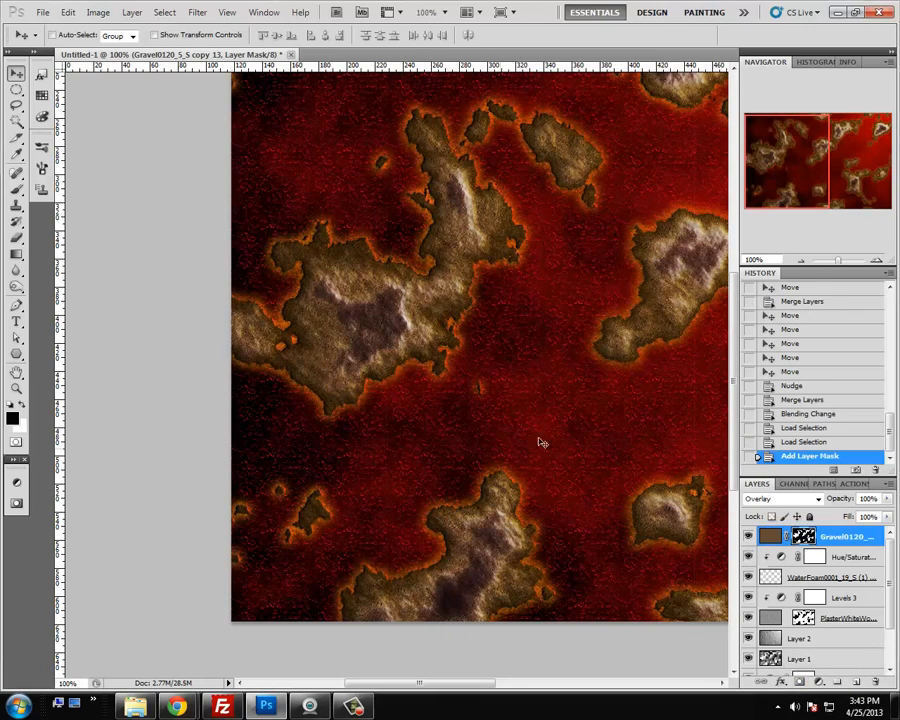
Compare the land with and without gravel, and set the gravel layer's Blend If for the underlying layer's highlights to 58 / 90
{"action": "left_click", "coordinate": [876, 262]}
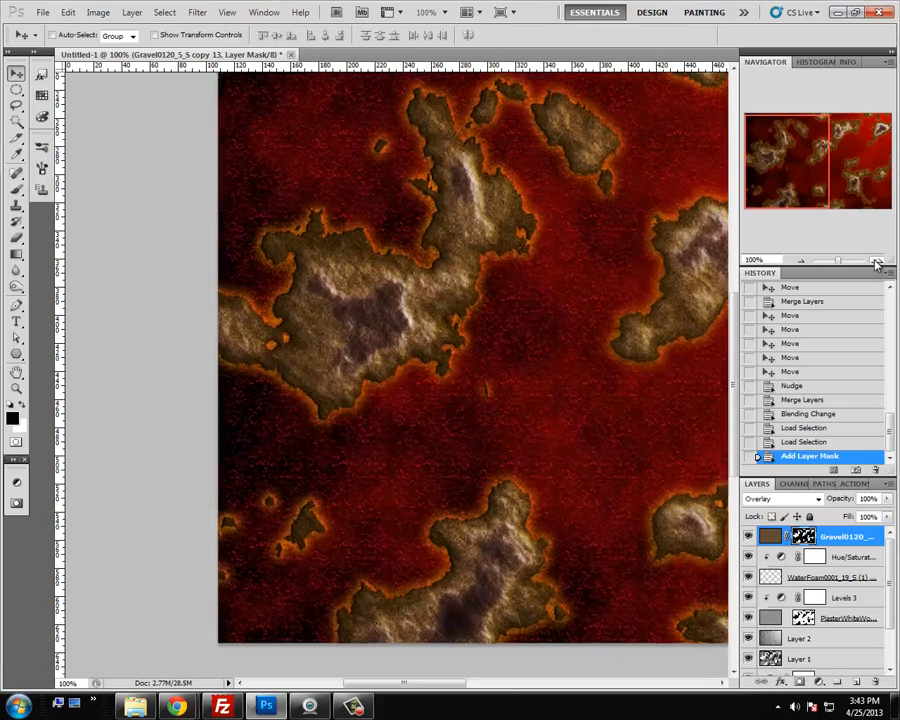
{"action": "left_click_drag", "start_coordinate": [771, 177], "coordinate": [766, 172]}
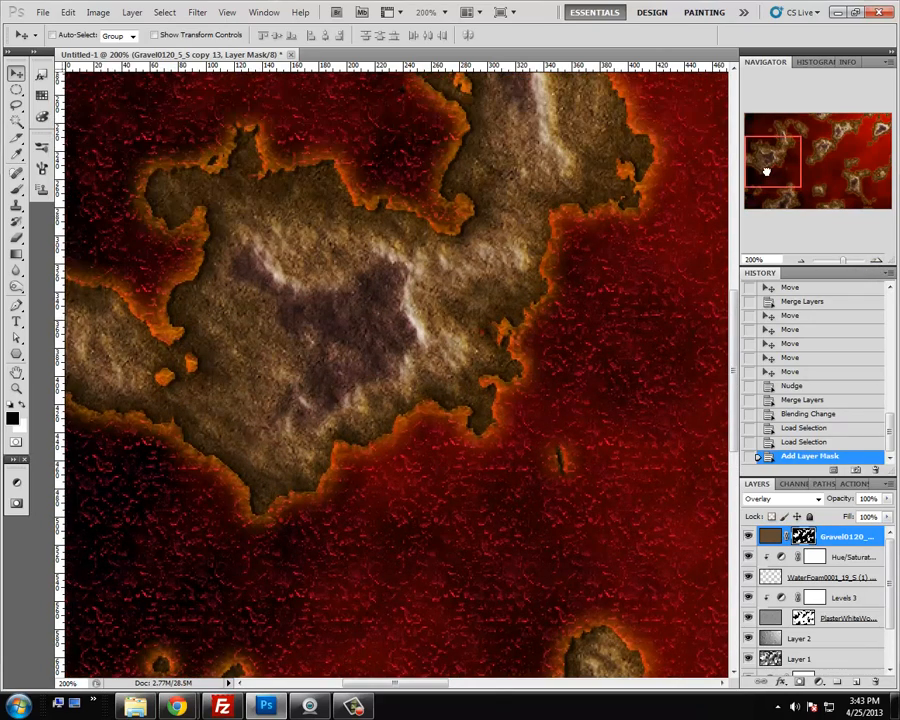
{"action": "left_click", "coordinate": [748, 537]}
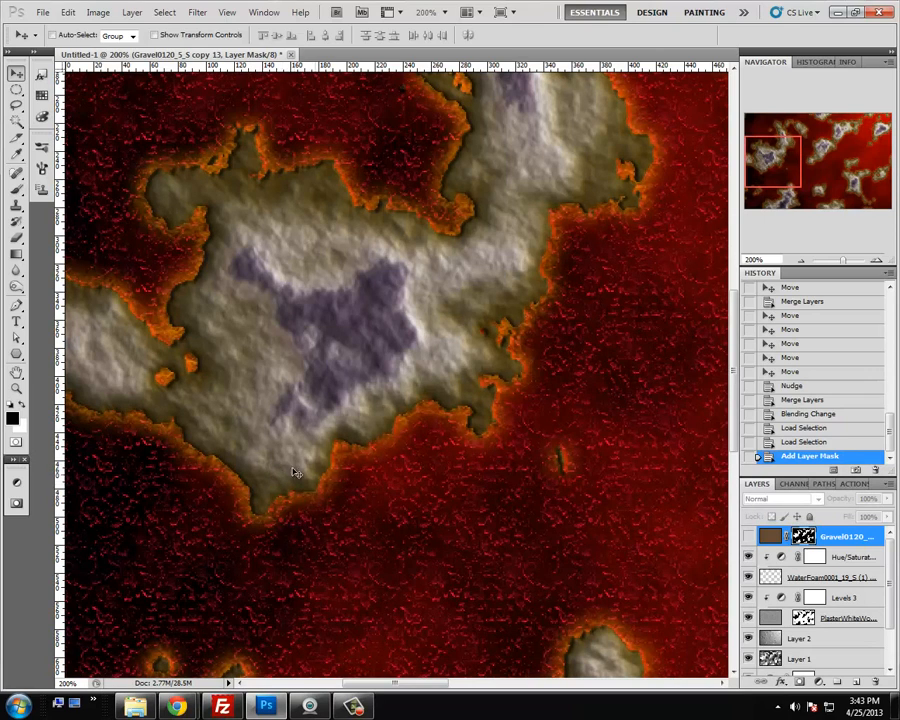
{"action": "left_click", "coordinate": [748, 537]}
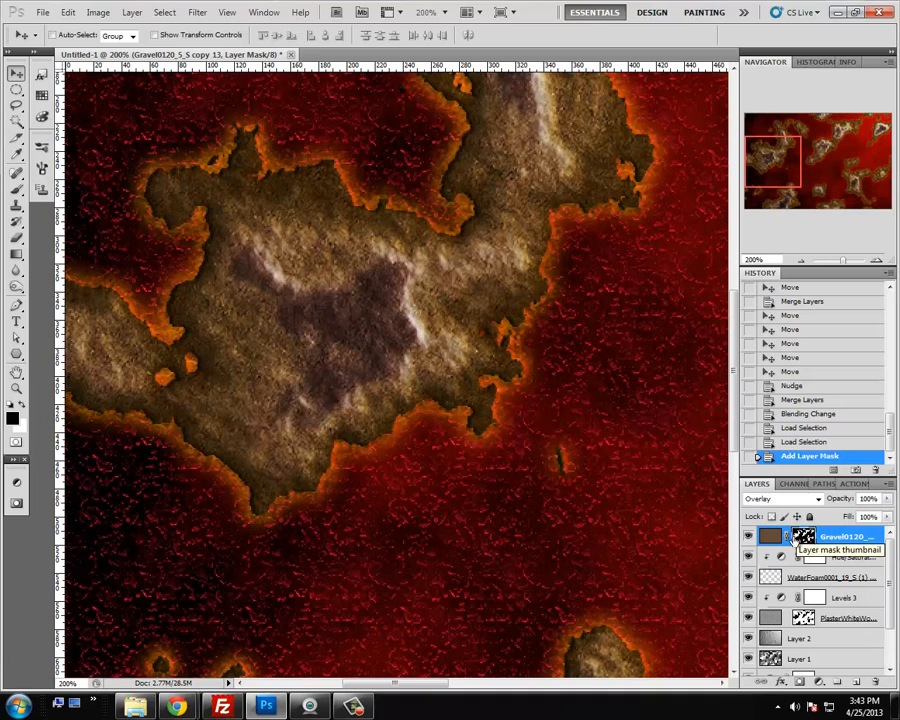
{"action": "right_click", "coordinate": [770, 537]}
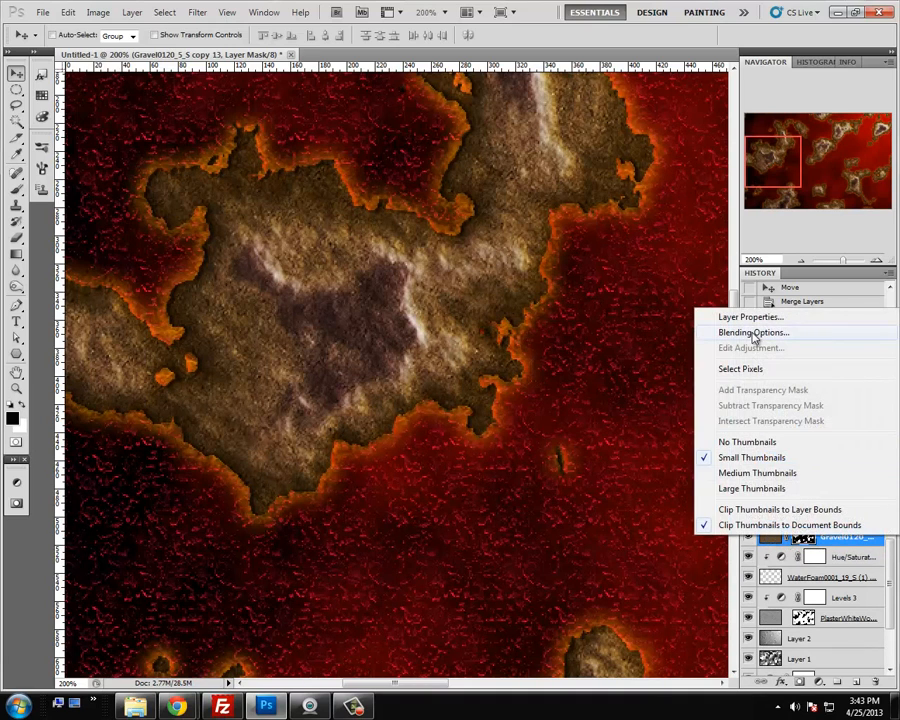
{"action": "left_click", "coordinate": [755, 336]}
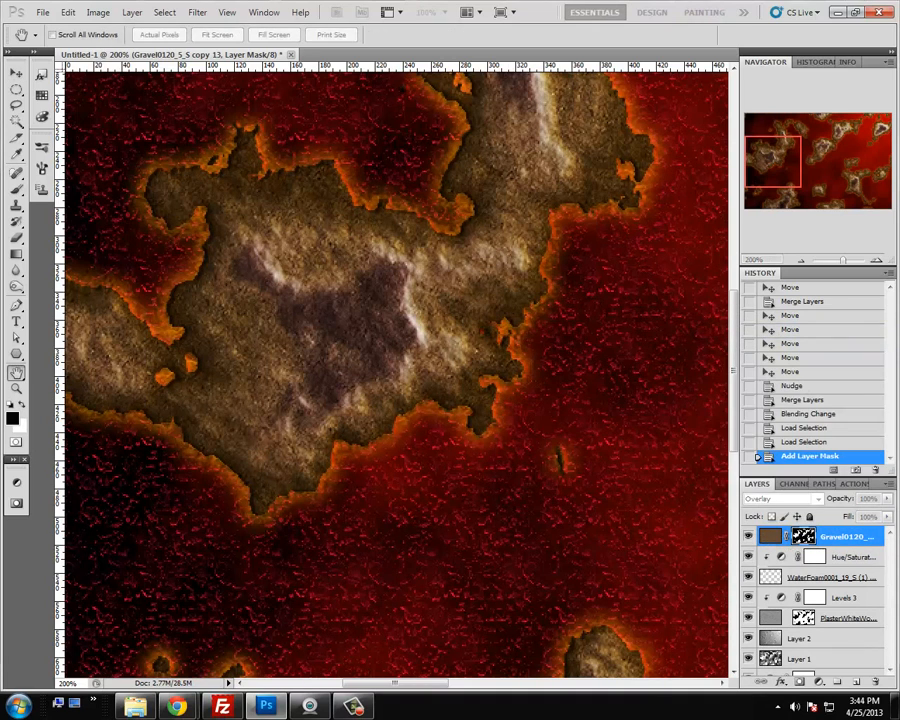
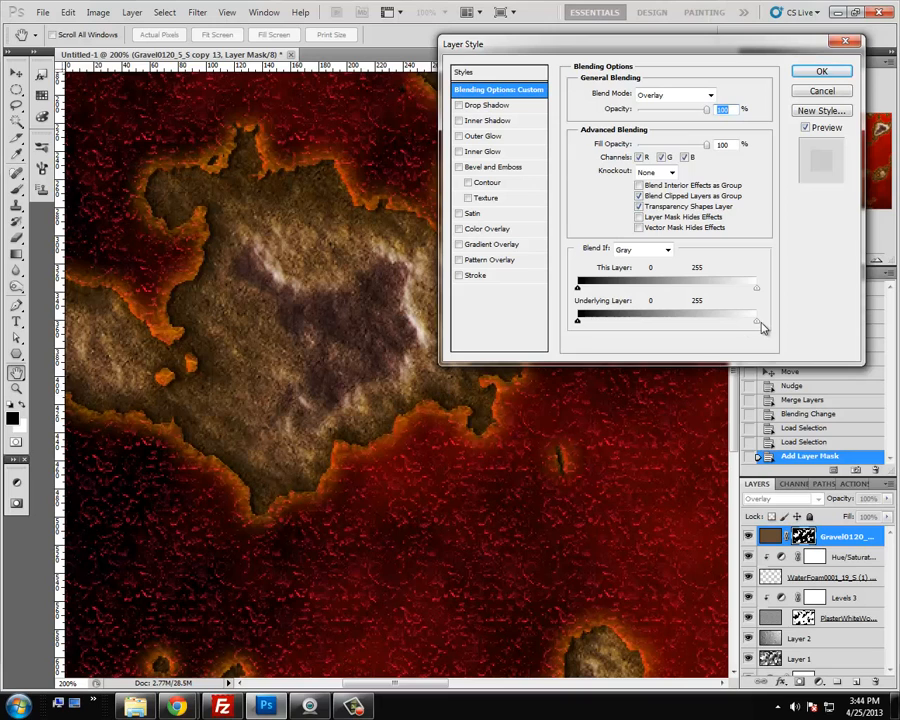
{"action": "left_click_drag", "start_coordinate": [760, 326], "coordinate": [609, 326]}
{"action": "key", "text": "alt"}
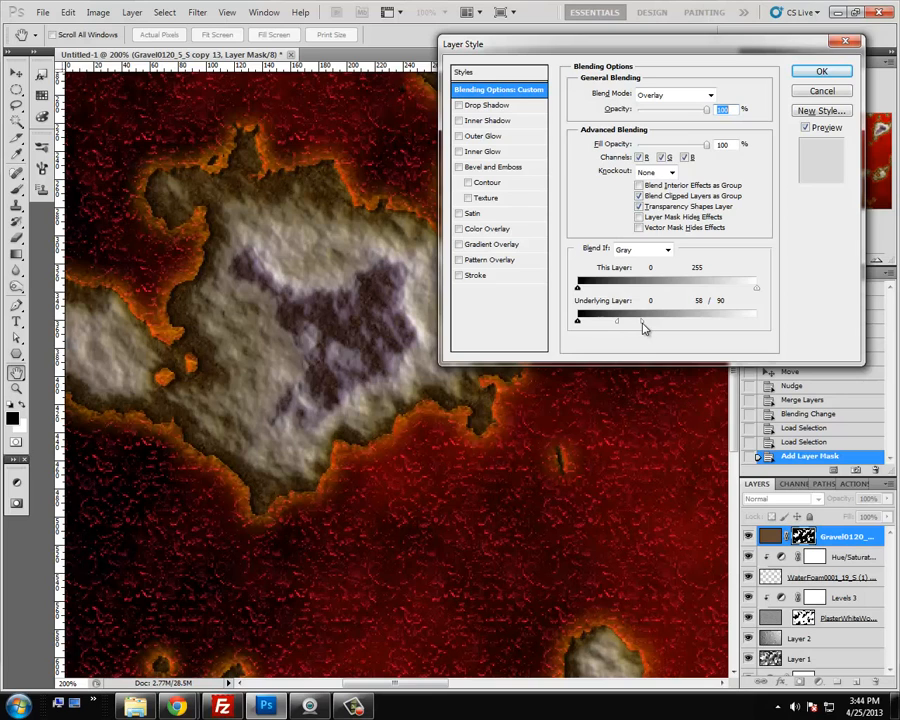
{"action": "left_click", "coordinate": [819, 74]}
Paint black on the gravel layer mask over the lower-left landmass's purple peak with a 70 px brush at 46% opacity
{"action": "left_click_drag", "start_coordinate": [773, 165], "coordinate": [755, 197]}
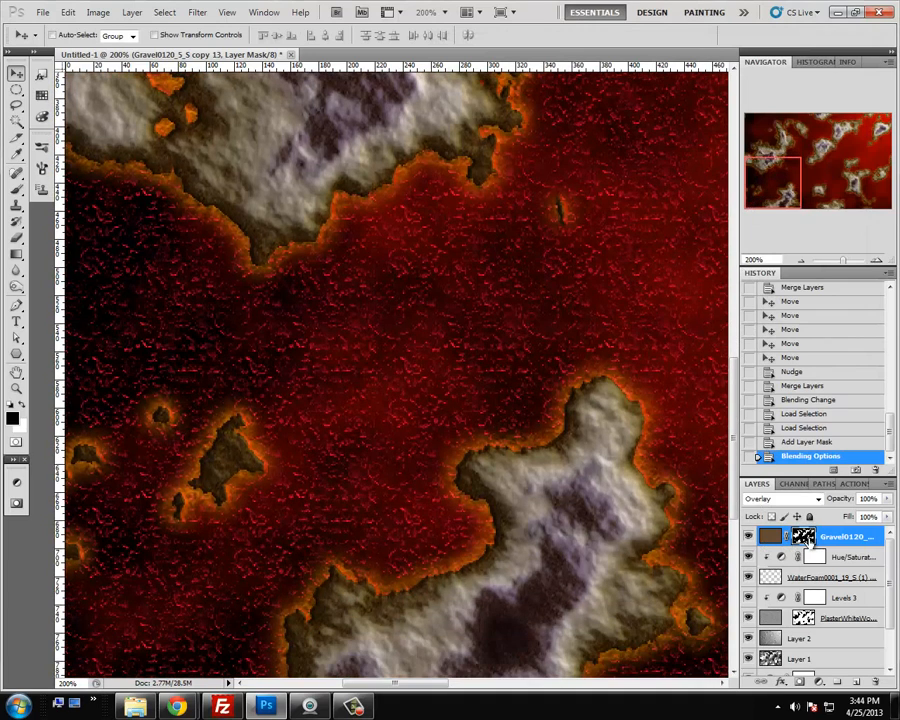
{"action": "left_click", "coordinate": [16, 188]}
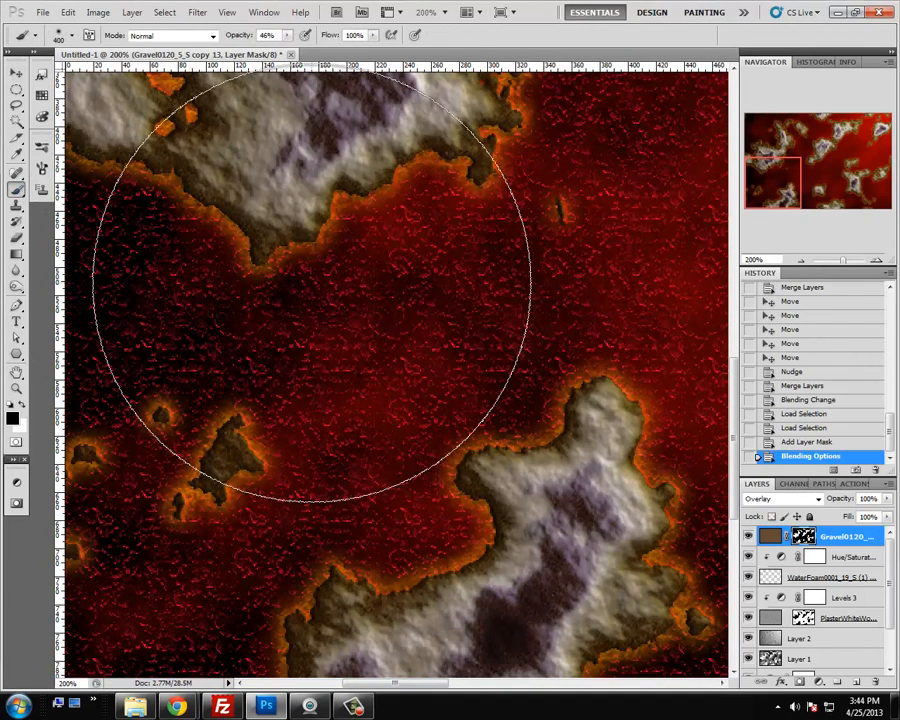
{"action": "key", "text": "bracketleft"}
{"action": "key", "text": "bracketleft"}
{"action": "key", "text": "bracketleft"}
{"action": "key", "text": "bracketleft"}
{"action": "key", "text": "bracketleft"}
{"action": "key", "text": "bracketleft"}
{"action": "key", "text": "bracketleft"}
{"action": "key", "text": "bracketleft"}
{"action": "key", "text": "bracketleft"}
{"action": "key", "text": "bracketleft"}
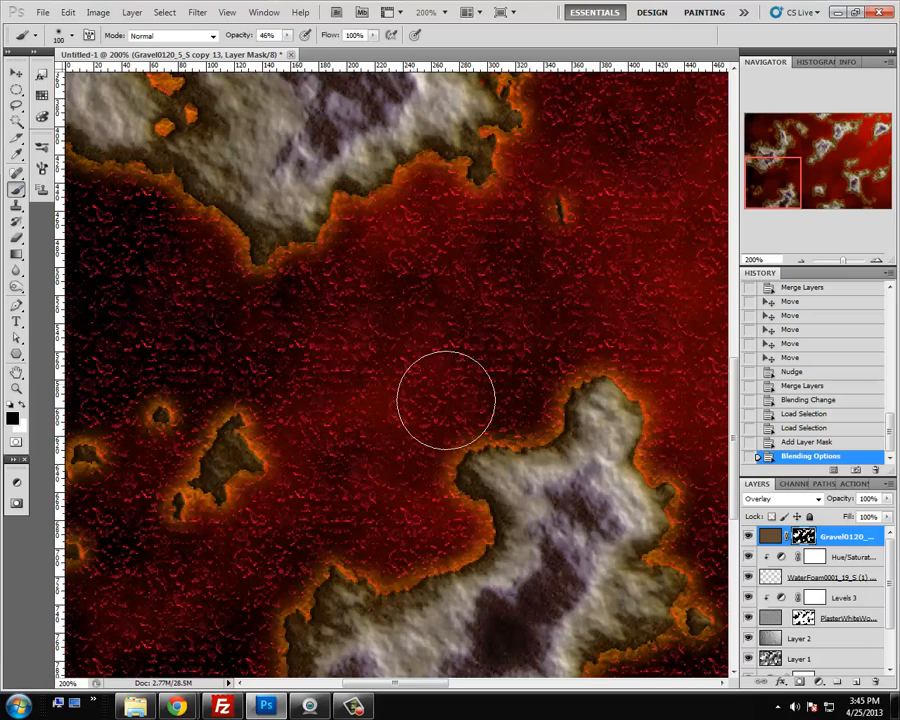
{"action": "mouse_move", "coordinate": [596, 517]}
{"action": "left_mouse_down"}
{"action": "mouse_move", "coordinate": [558, 508]}
{"action": "mouse_move", "coordinate": [573, 518]}
{"action": "left_mouse_up"}
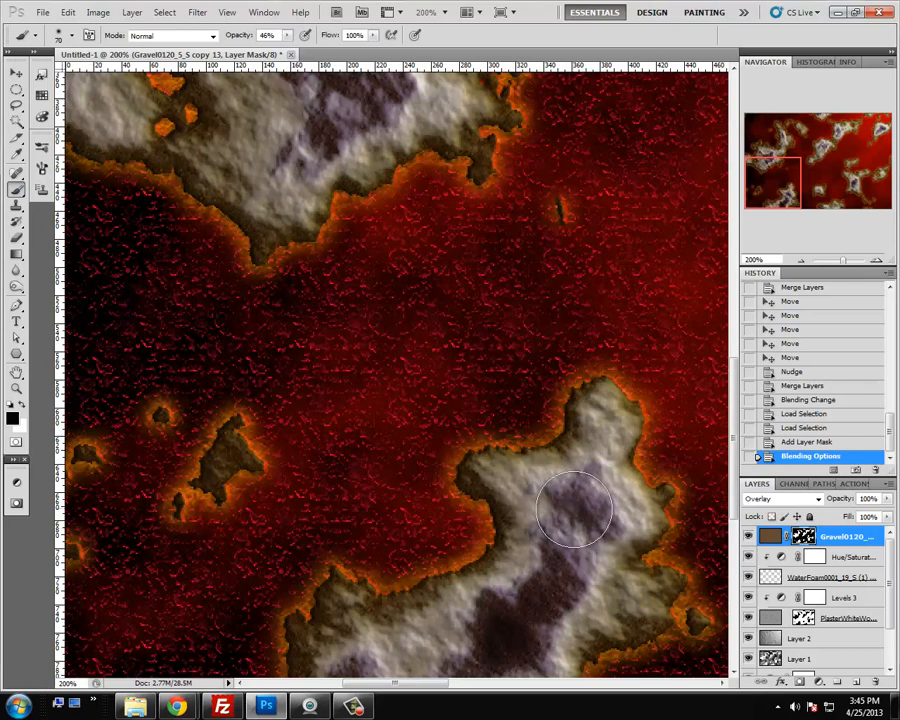
Set the brush opacity to 100% and paint the gravel out of the purple peaks on the left-hand landmasses
{"action": "left_click", "coordinate": [287, 35]}
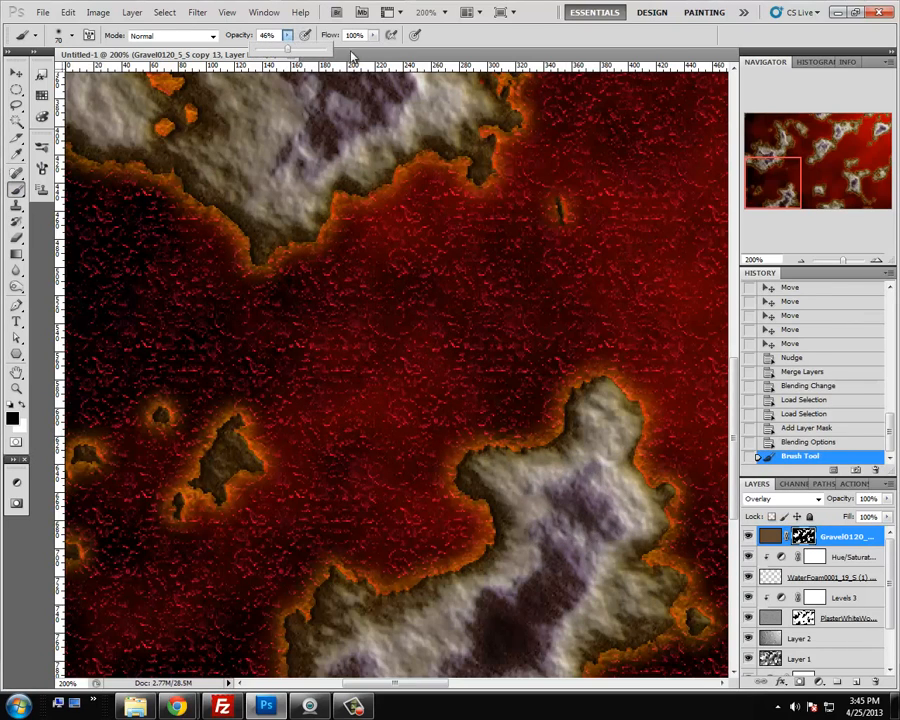
{"action": "left_click_drag", "start_coordinate": [352, 57], "coordinate": [340, 60]}
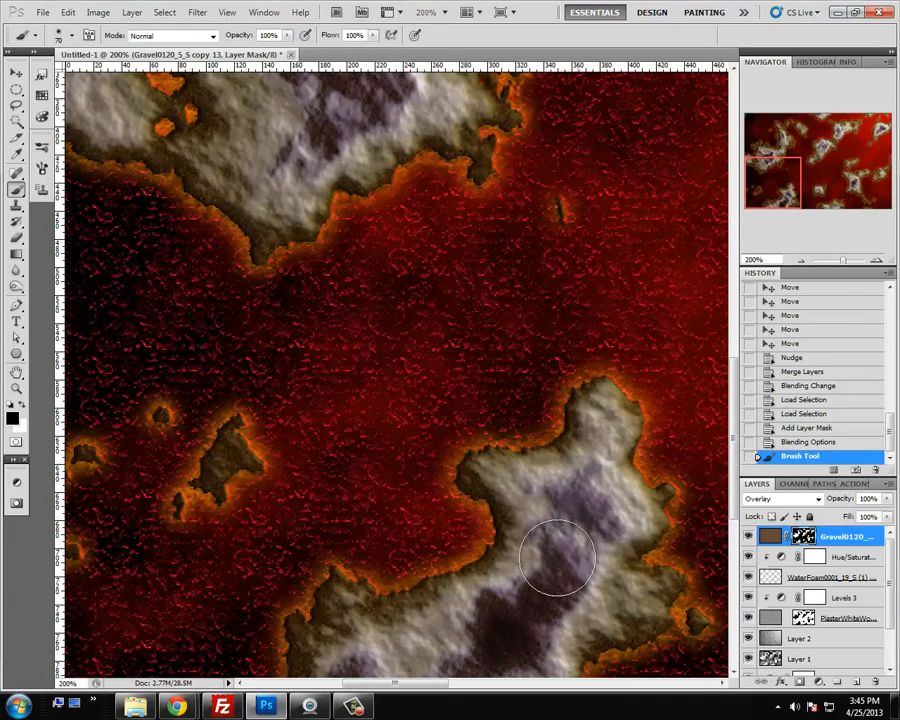
{"action": "left_click", "coordinate": [358, 658]}
{"action": "left_click_drag", "start_coordinate": [780, 186], "coordinate": [780, 150]}
{"action": "mouse_move", "coordinate": [353, 475]}
{"action": "left_mouse_down"}
{"action": "mouse_move", "coordinate": [387, 471]}
{"action": "mouse_move", "coordinate": [352, 543]}
{"action": "mouse_move", "coordinate": [285, 578]}
{"action": "mouse_move", "coordinate": [315, 503]}
{"action": "mouse_move", "coordinate": [272, 445]}
{"action": "left_mouse_up"}
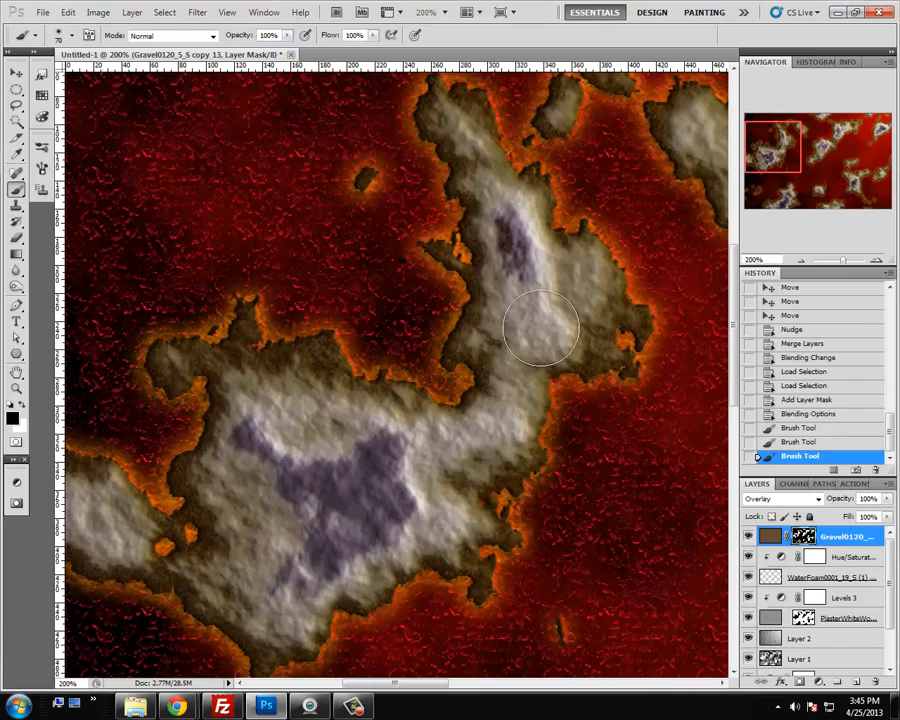
{"action": "mouse_move", "coordinate": [518, 261]}
{"action": "left_mouse_down"}
{"action": "mouse_move", "coordinate": [508, 231]}
{"action": "mouse_move", "coordinate": [514, 250]}
{"action": "left_mouse_up"}
Mask the gravel off the purple peaks of the central and upper-right landmasses with a 45 px brush
{"action": "left_click_drag", "start_coordinate": [792, 150], "coordinate": [840, 147]}
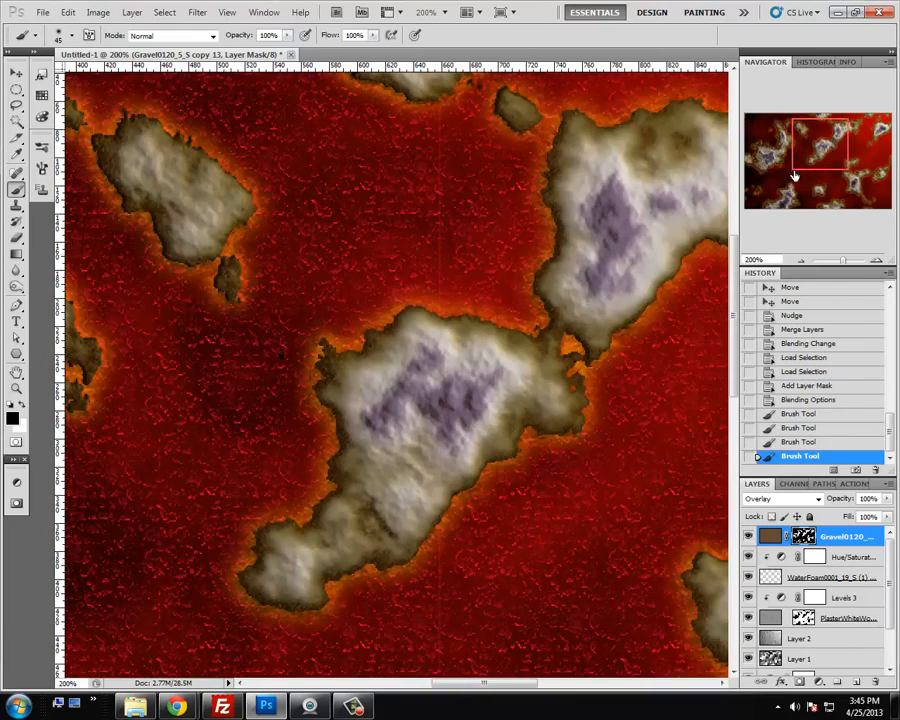
{"action": "mouse_move", "coordinate": [478, 392]}
{"action": "left_mouse_down"}
{"action": "mouse_move", "coordinate": [451, 377]}
{"action": "mouse_move", "coordinate": [458, 374]}
{"action": "left_mouse_up"}
{"action": "left_click_drag", "start_coordinate": [608, 252], "coordinate": [604, 187]}
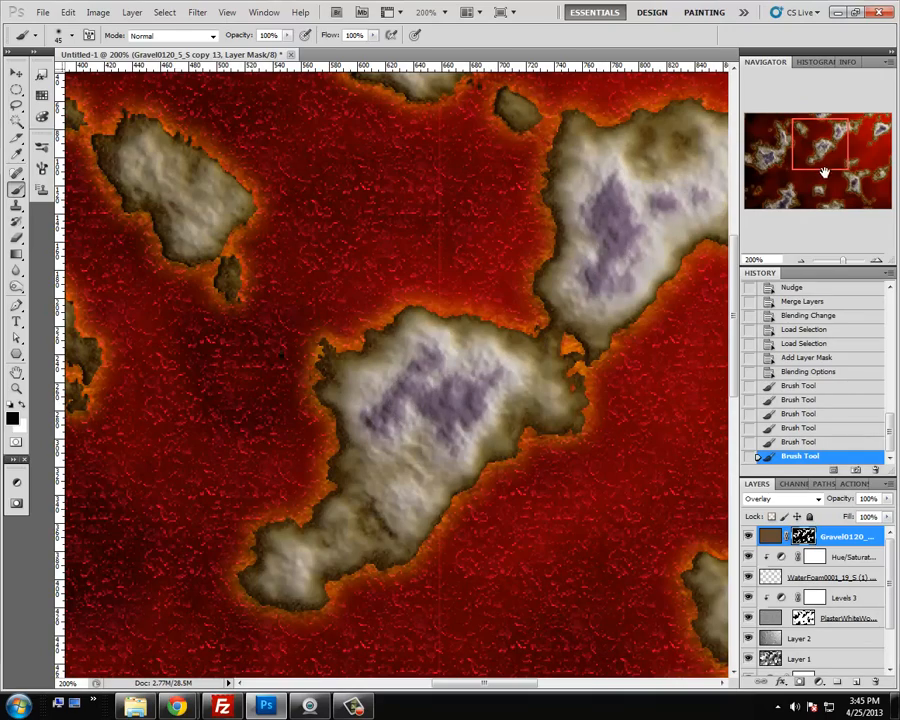
{"action": "mouse_move", "coordinate": [818, 163]}
{"action": "left_mouse_down"}
{"action": "mouse_move", "coordinate": [815, 133]}
{"action": "mouse_move", "coordinate": [874, 127]}
{"action": "left_mouse_up"}
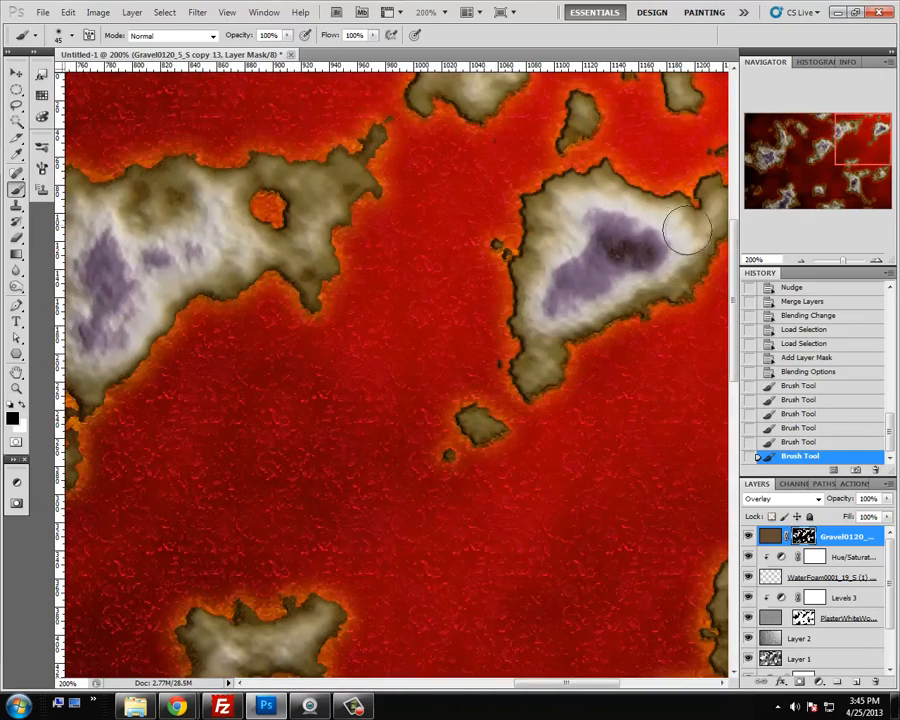
{"action": "mouse_move", "coordinate": [650, 234]}
{"action": "left_mouse_down"}
{"action": "mouse_move", "coordinate": [585, 233]}
{"action": "mouse_move", "coordinate": [595, 247]}
{"action": "left_mouse_up"}
{"action": "mouse_move", "coordinate": [881, 140]}
{"action": "left_mouse_down"}
{"action": "mouse_move", "coordinate": [811, 127]}
{"action": "mouse_move", "coordinate": [807, 146]}
{"action": "mouse_move", "coordinate": [860, 182]}
{"action": "mouse_move", "coordinate": [781, 218]}
{"action": "mouse_move", "coordinate": [773, 157]}
{"action": "left_mouse_up"}
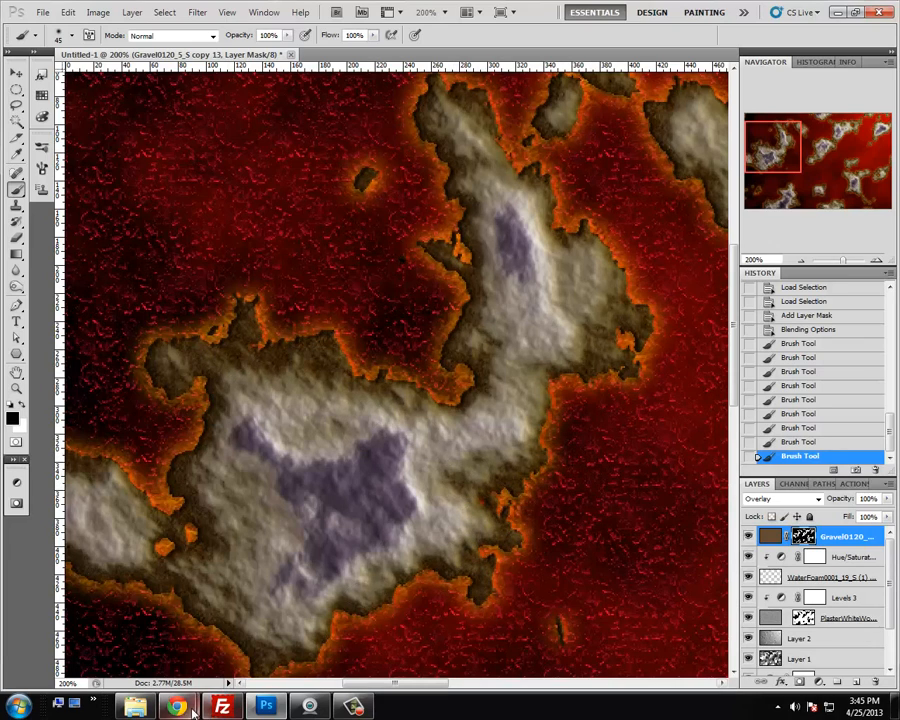
Switch to the Chrome texture site, close the Gravel0120 page, skim the gravel category and close it too
{"action": "mouse_move", "coordinate": [176, 706]}
{"action": "left_click", "coordinate": [270, 635]}
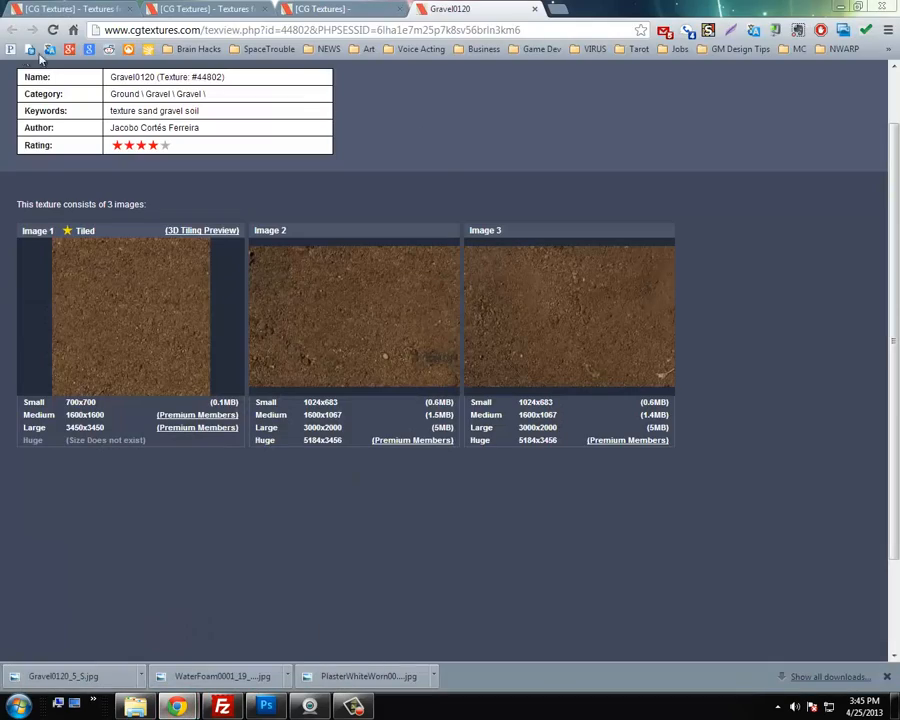
{"action": "left_click", "coordinate": [531, 10]}
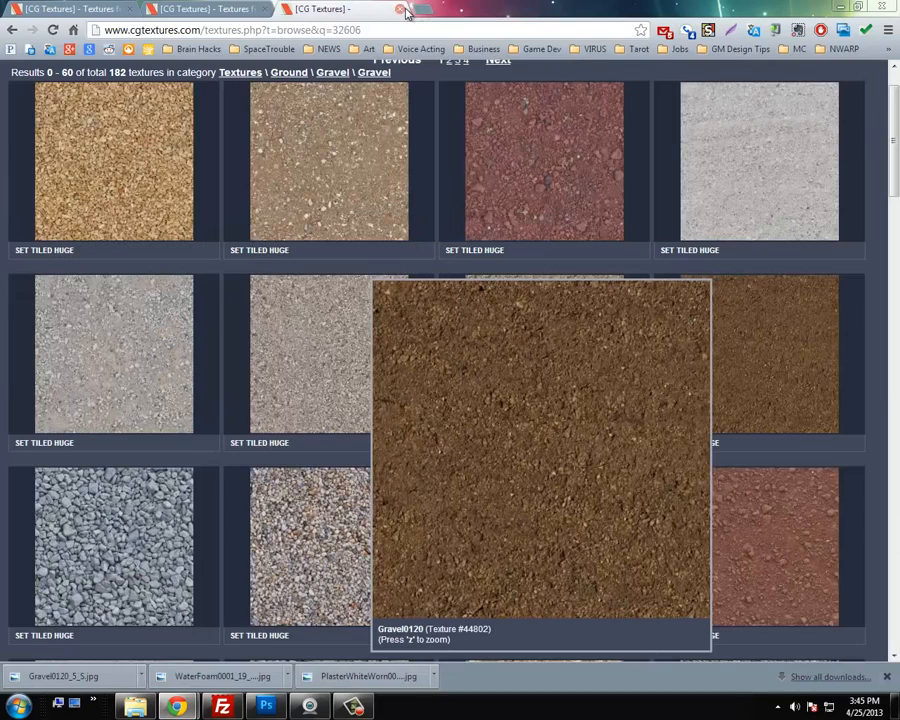
{"action": "scroll", "coordinate": [442, 162], "scroll_direction": "down", "scroll_amount": 10}
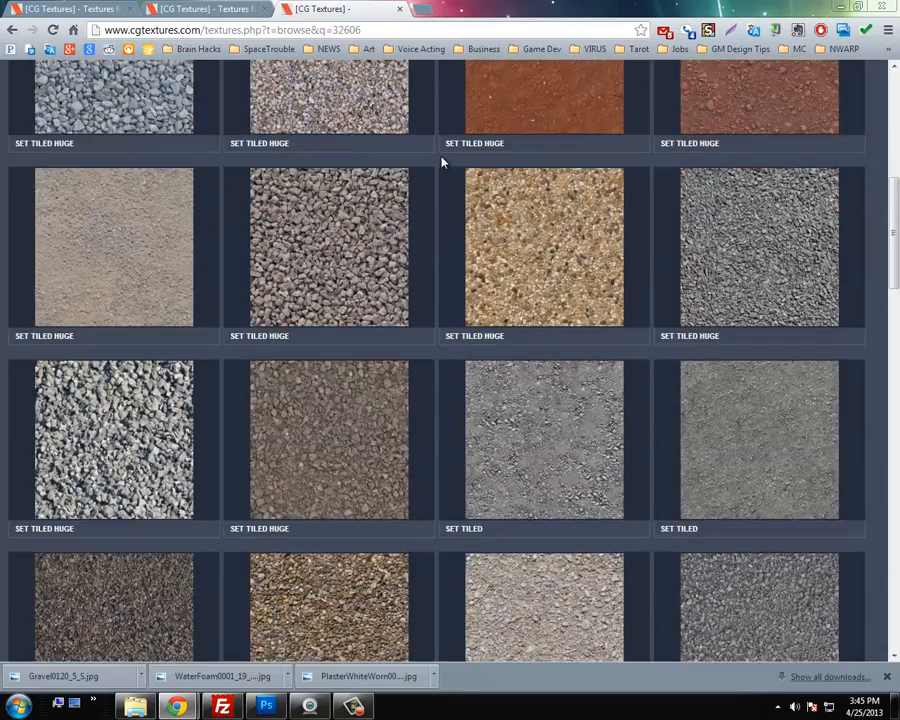
{"action": "scroll", "coordinate": [442, 162], "scroll_direction": "down", "scroll_amount": 20}
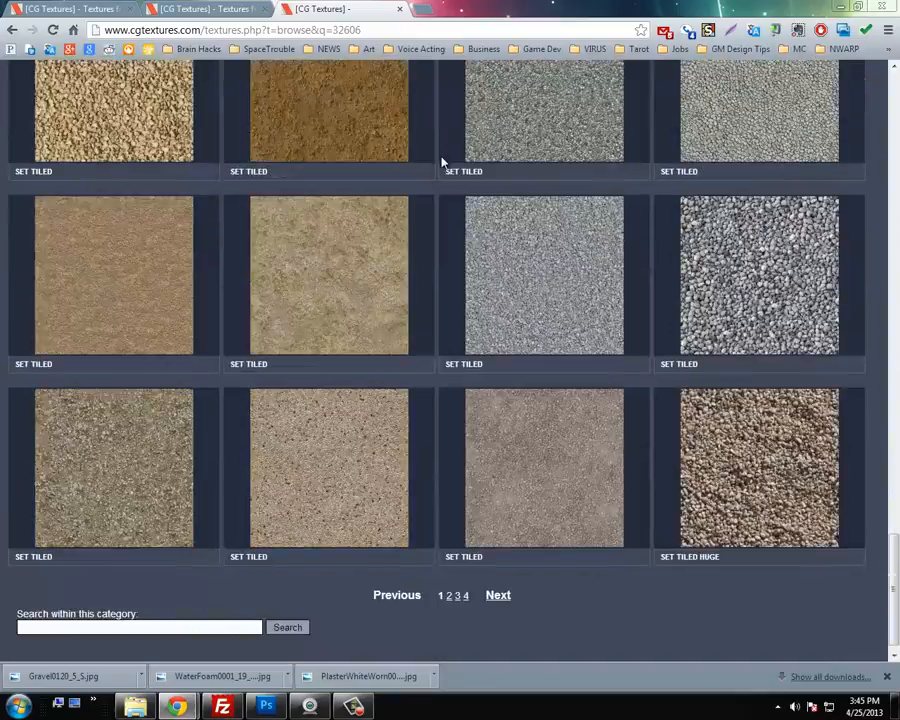
{"action": "left_click", "coordinate": [398, 12]}
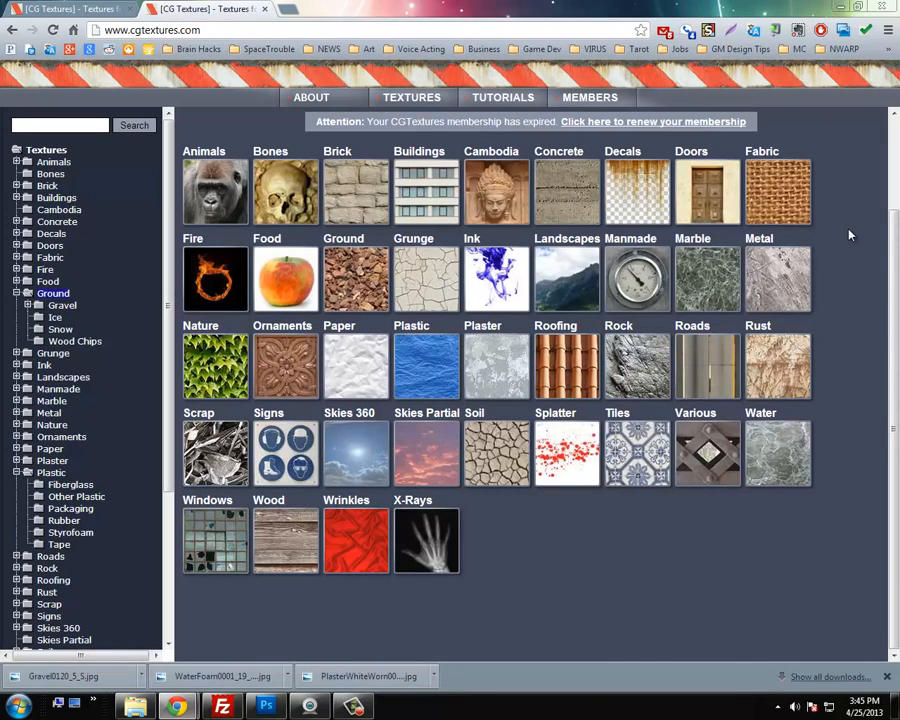
Browse the Scrap category's Stone Debris textures and download the small version of DebrisStone0041 image 1
{"action": "left_click", "coordinate": [244, 456]}
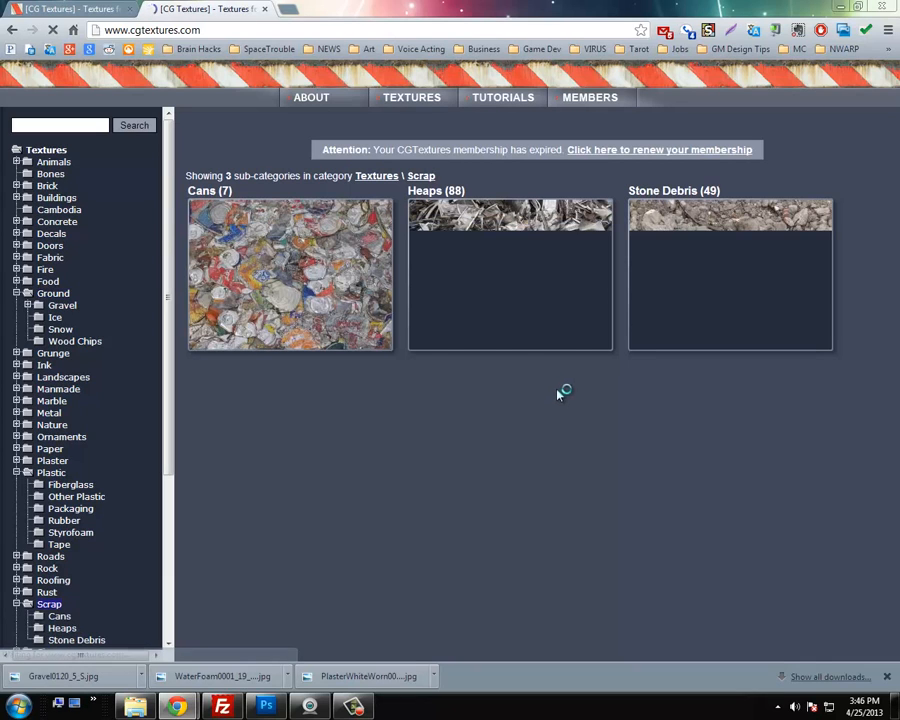
{"action": "left_click", "coordinate": [706, 279]}
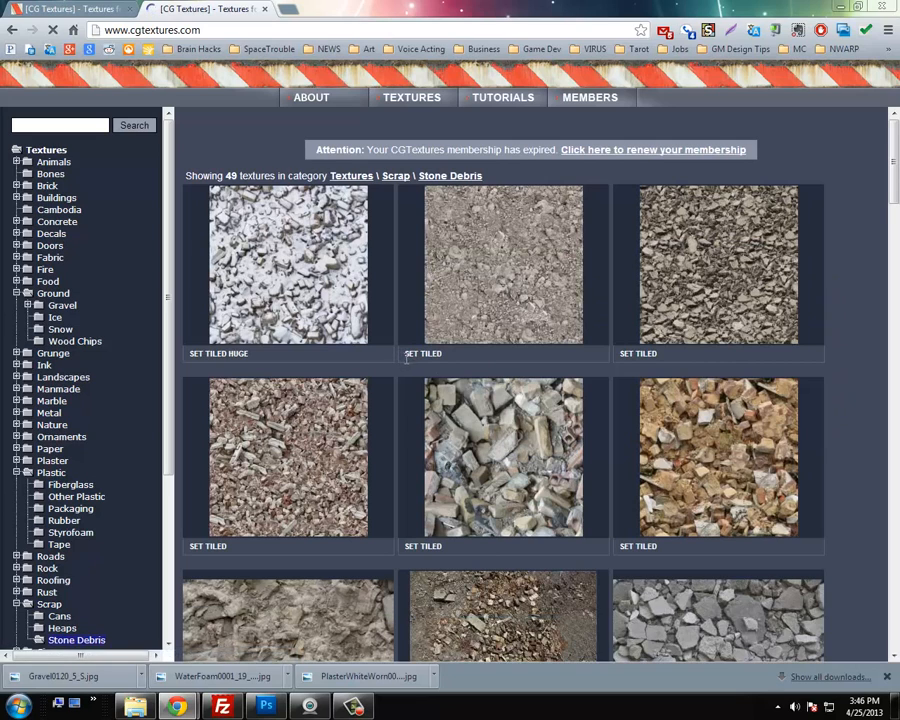
{"action": "scroll", "coordinate": [836, 328], "scroll_direction": "down", "scroll_amount": 2}
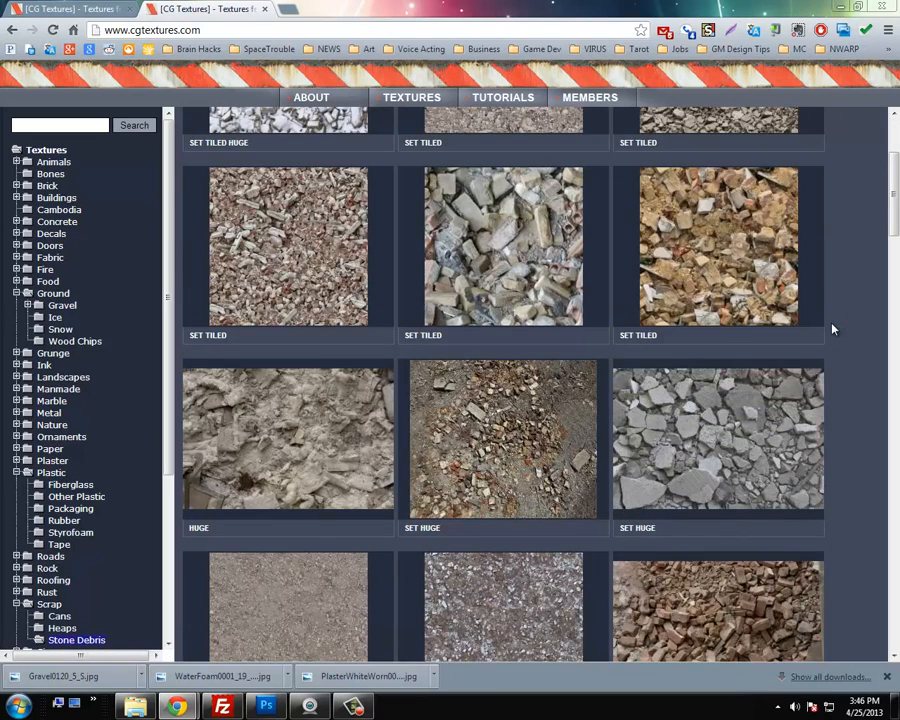
{"action": "scroll", "coordinate": [833, 328], "scroll_direction": "down", "scroll_amount": 4}
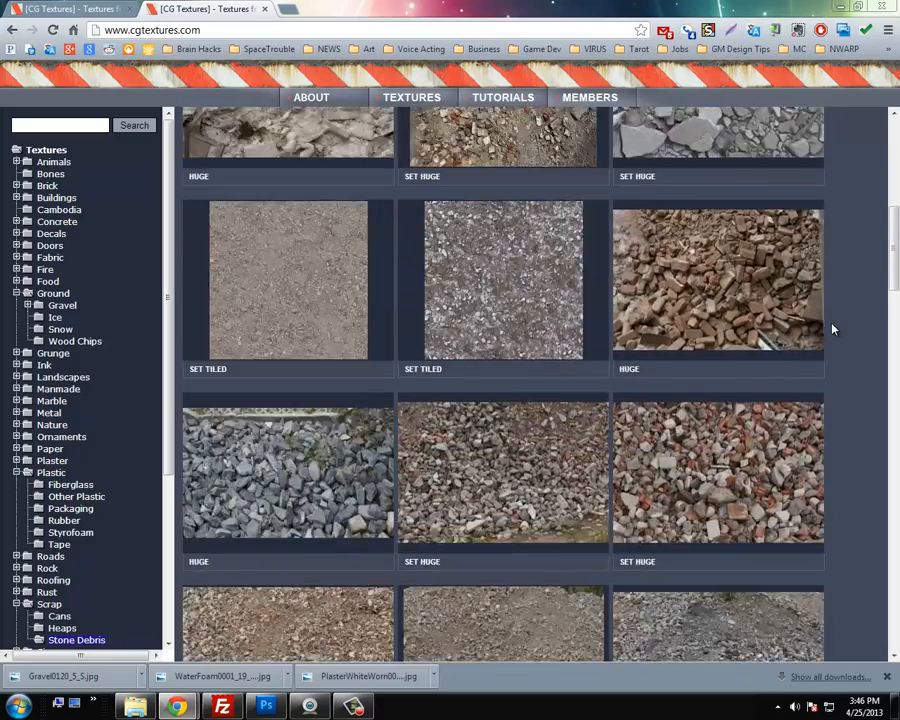
{"action": "scroll", "coordinate": [833, 328], "scroll_direction": "down", "scroll_amount": 4}
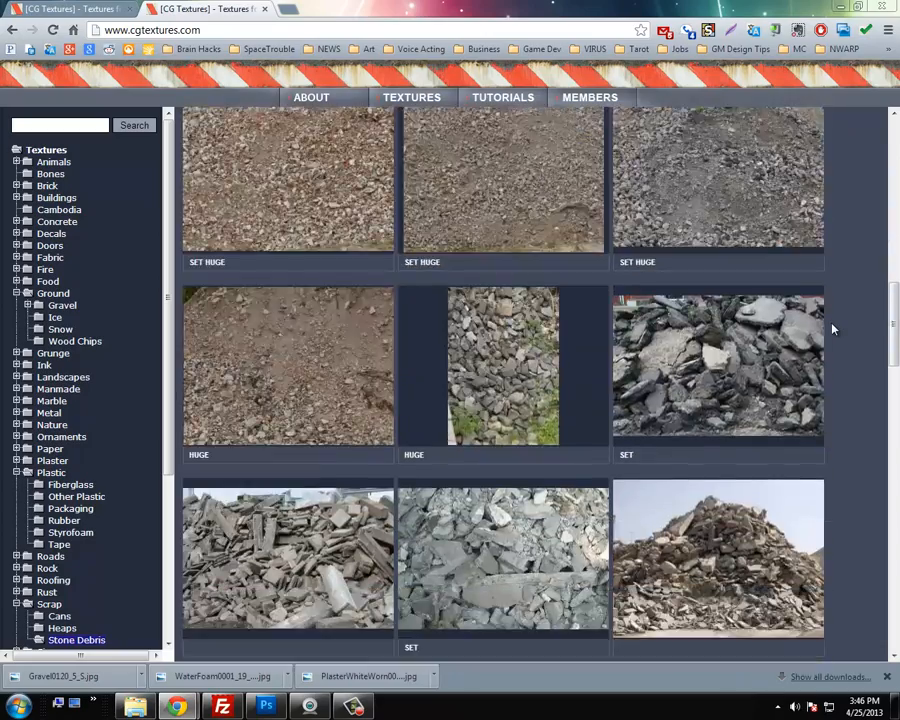
{"action": "scroll", "coordinate": [833, 328], "scroll_direction": "up", "scroll_amount": 10}
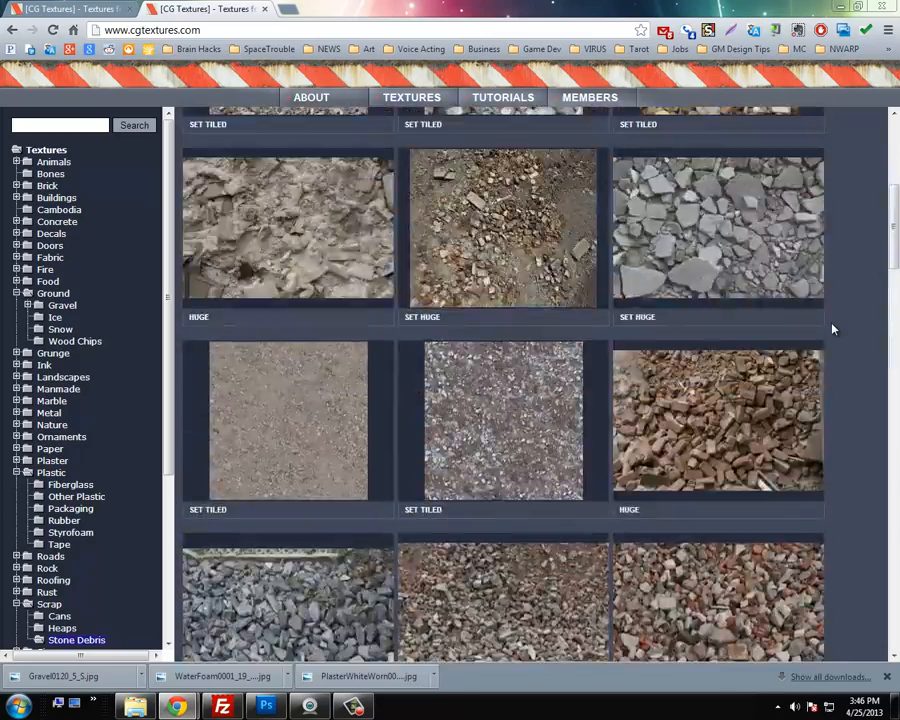
{"action": "scroll", "coordinate": [833, 328], "scroll_direction": "up", "scroll_amount": 1}
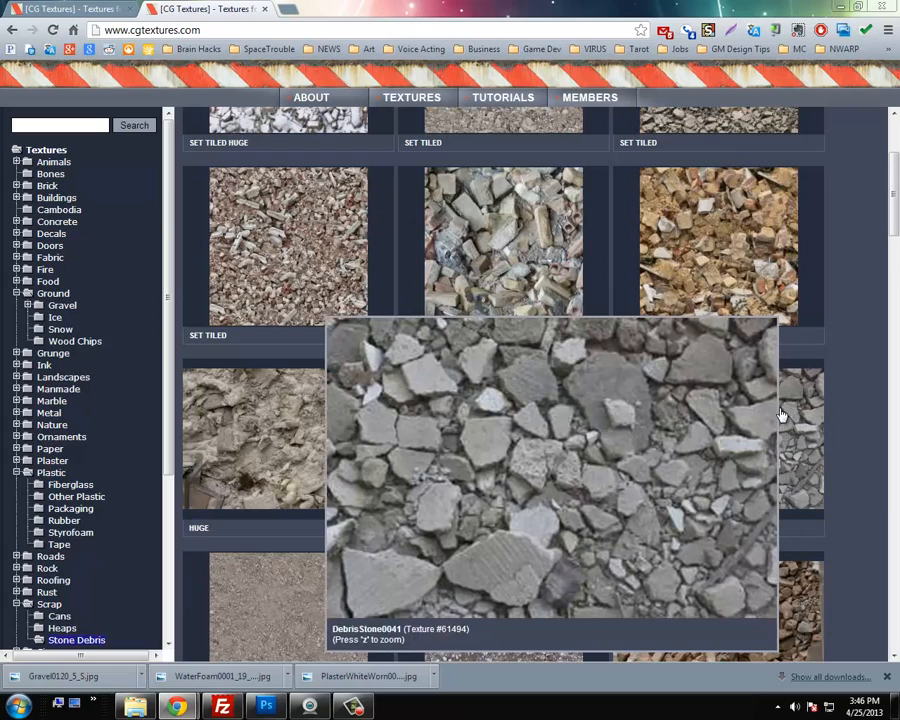
{"action": "left_click", "coordinate": [722, 432]}
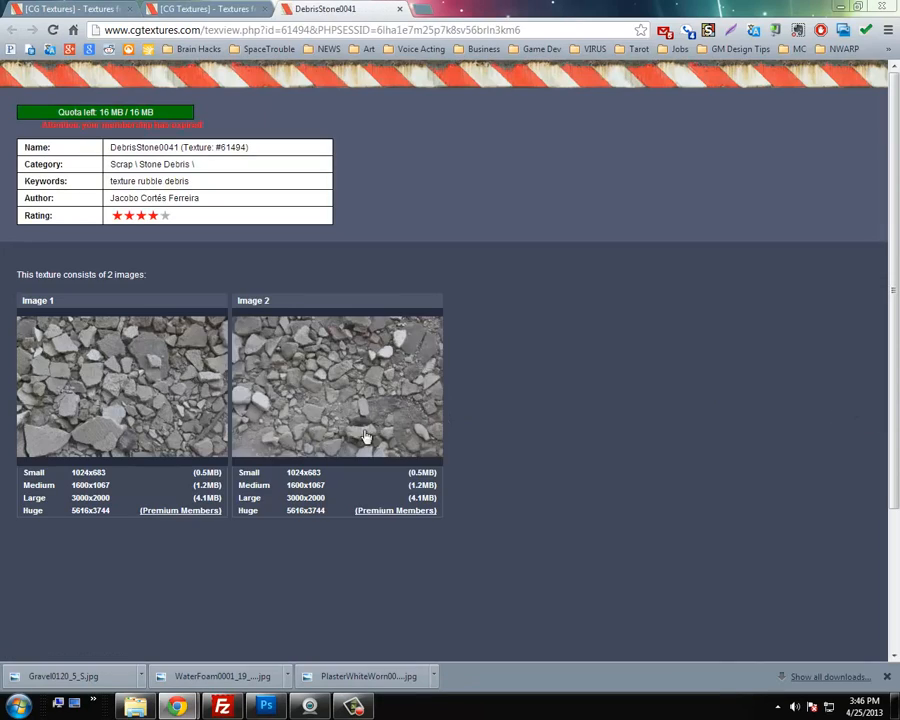
{"action": "left_click", "coordinate": [100, 474]}
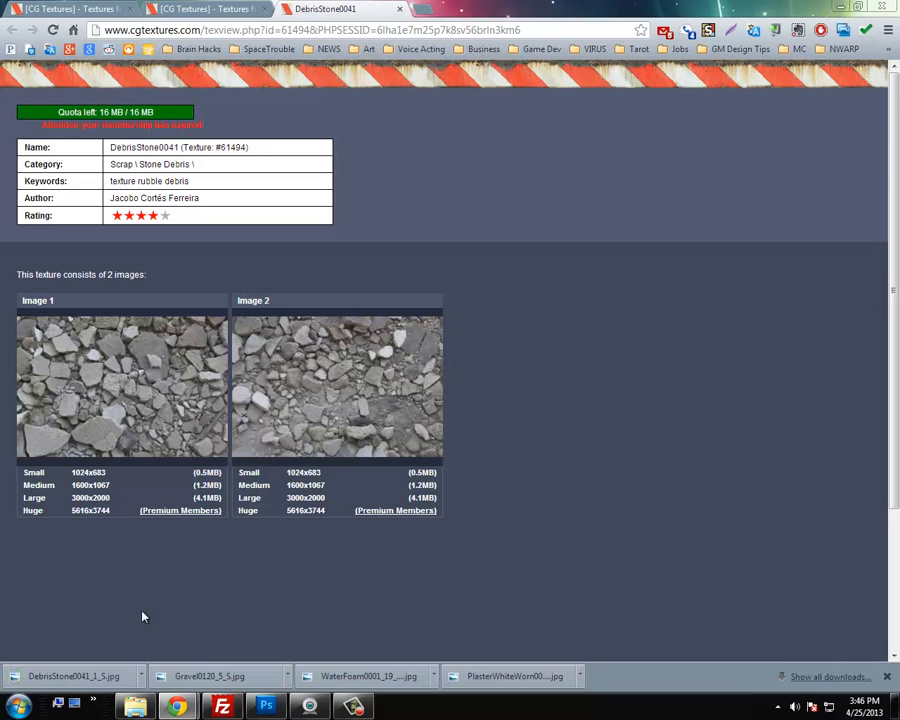
Open the downloaded DebrisStone0041_1_S.jpg from Chrome in Photoshop as a separate document
{"action": "left_click", "coordinate": [266, 708]}
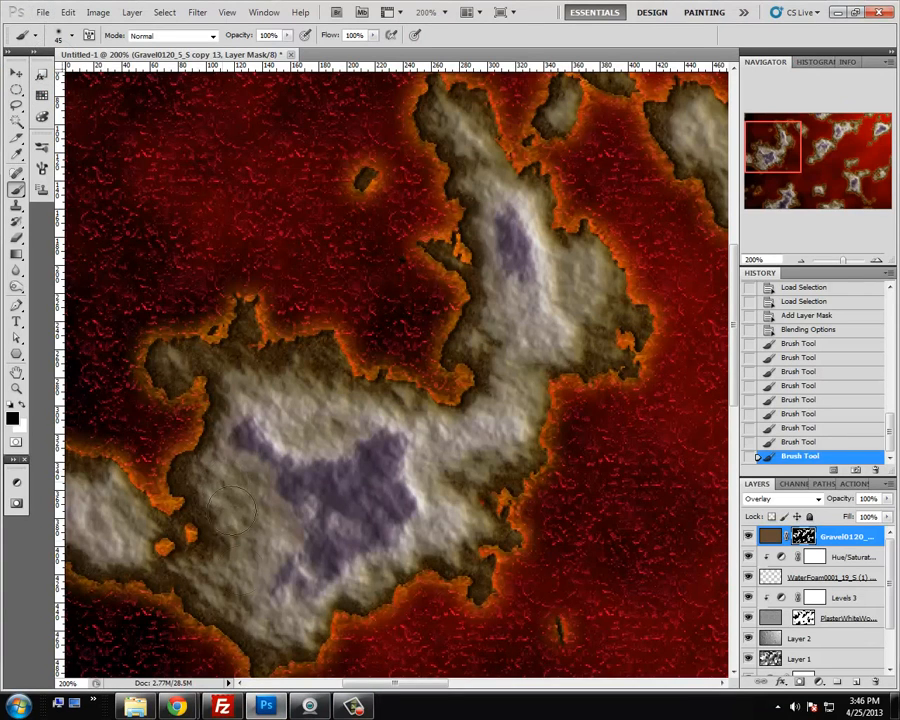
{"action": "mouse_move", "coordinate": [177, 707]}
{"action": "left_click", "coordinate": [225, 630]}
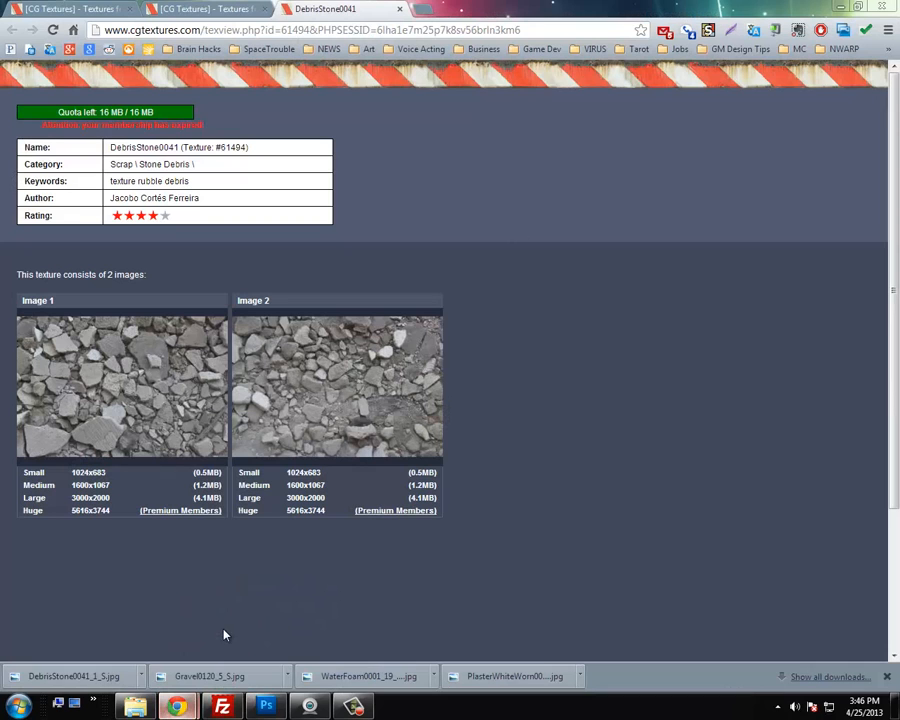
{"action": "left_click", "coordinate": [266, 708]}
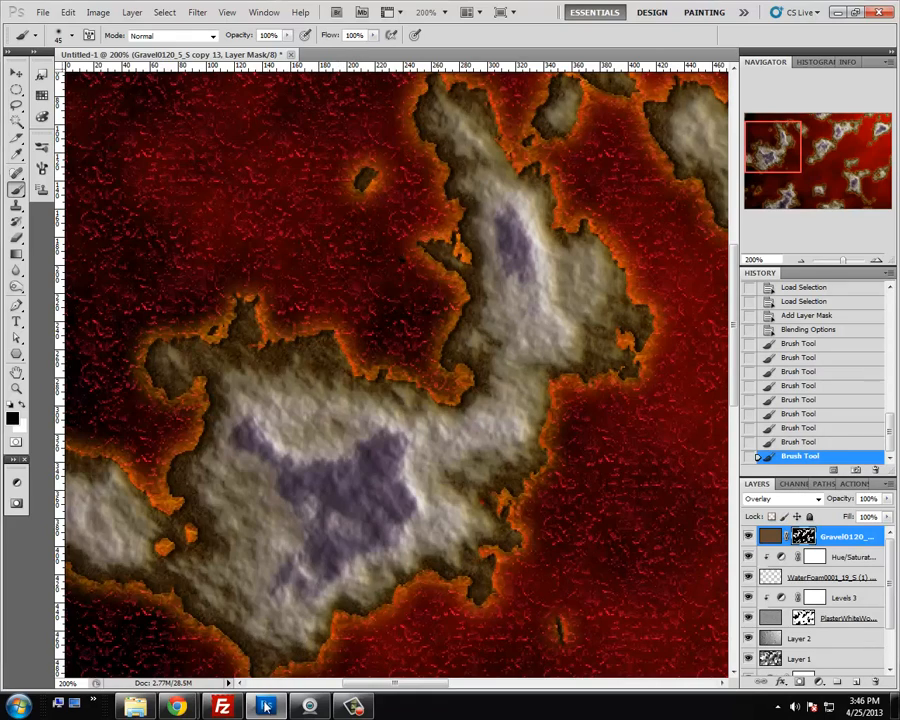
{"action": "mouse_move", "coordinate": [176, 706]}
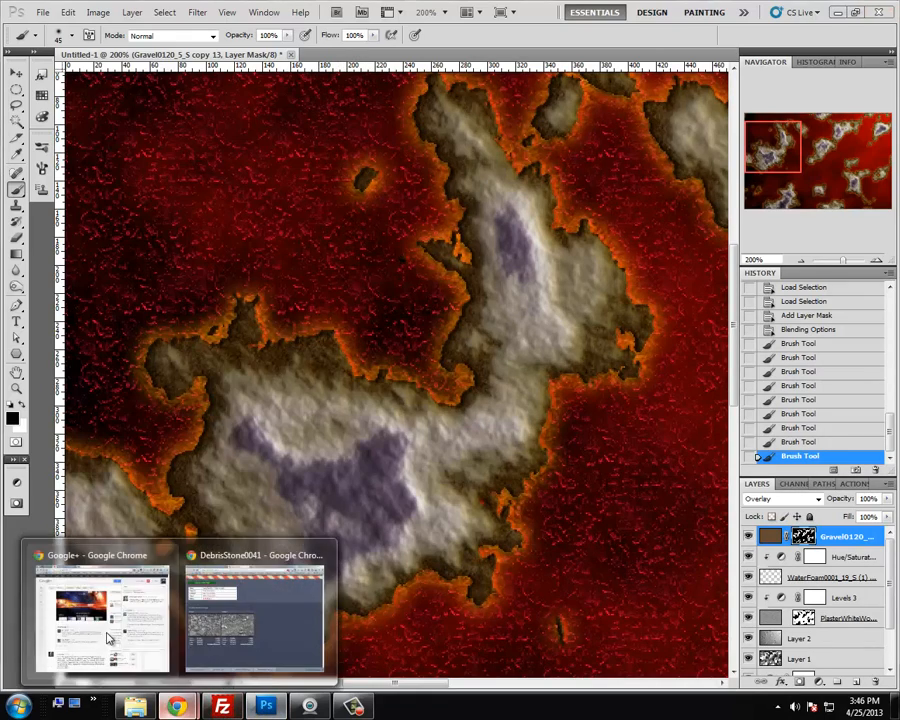
{"action": "left_click", "coordinate": [212, 648]}
{"action": "left_click_drag", "start_coordinate": [62, 676], "coordinate": [362, 46]}
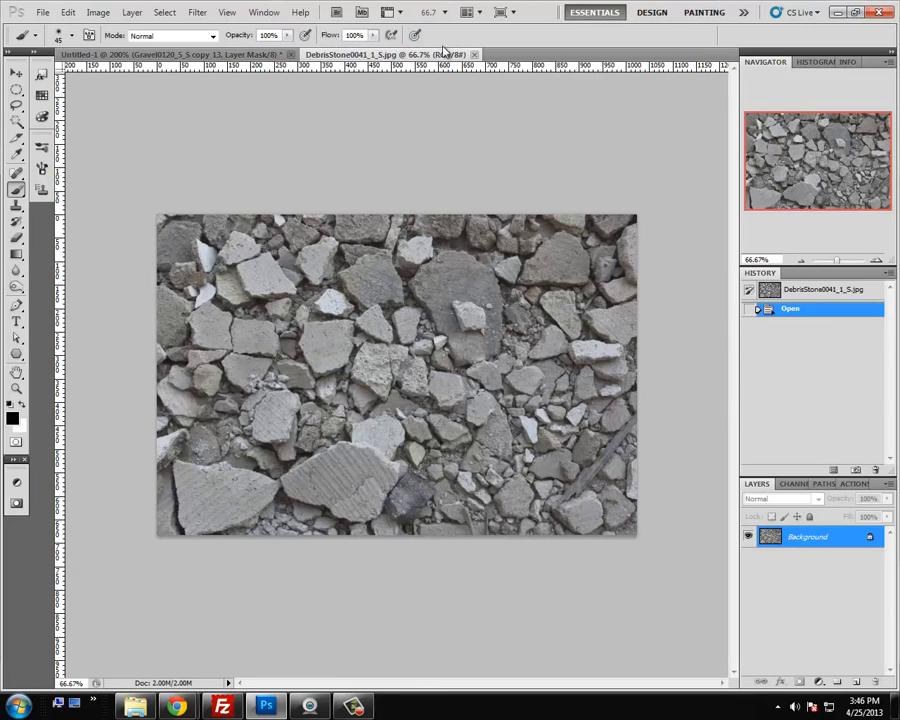
Resize the debris stone image to 600 x 600 pixels without constraining its proportions
{"action": "left_click", "coordinate": [98, 12]}
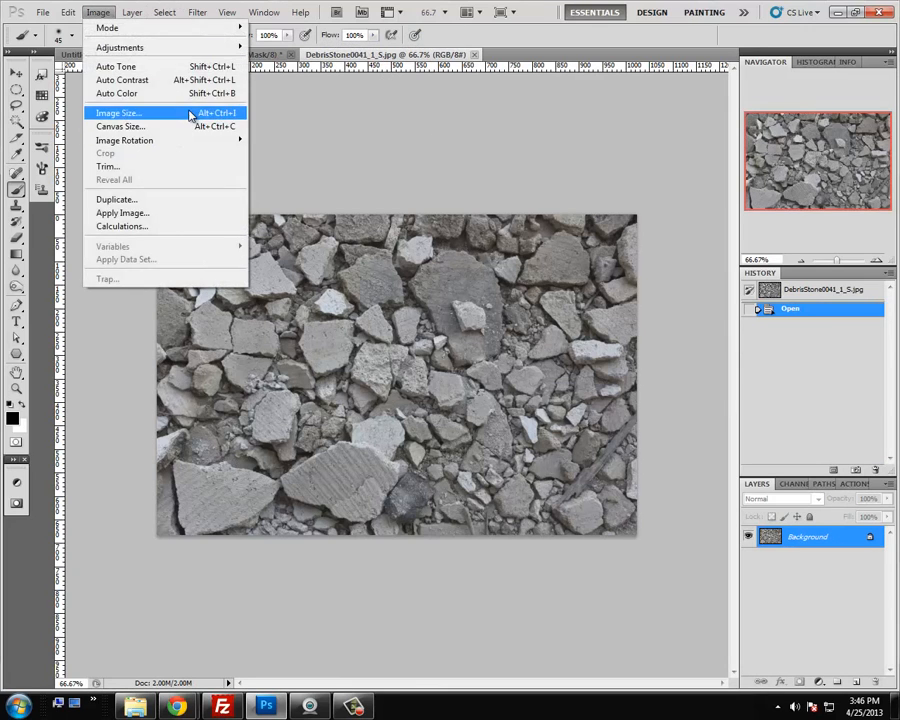
{"action": "left_click", "coordinate": [190, 112]}
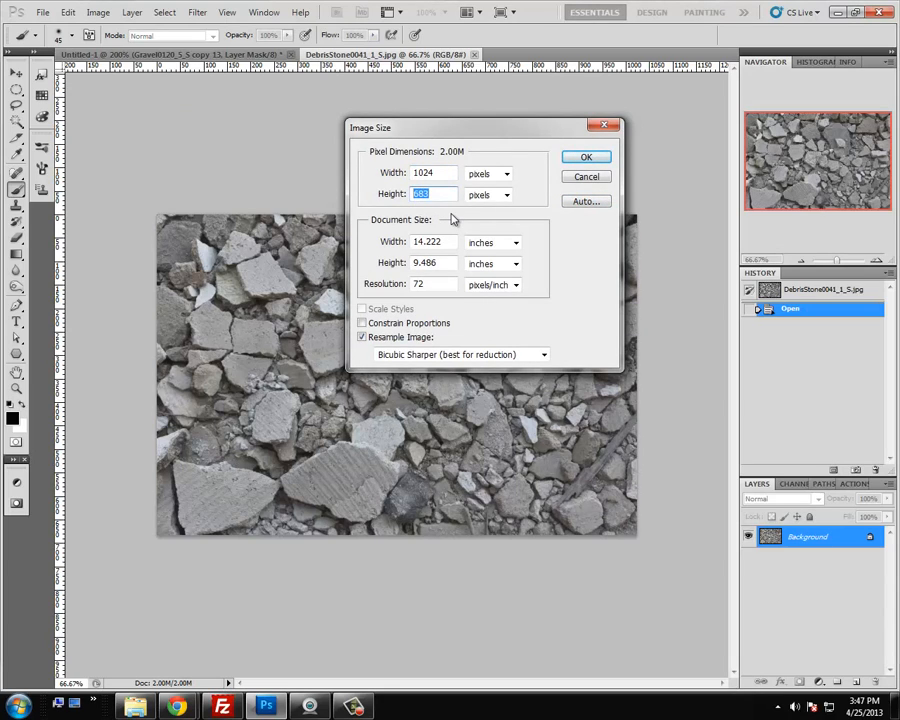
{"action": "type", "text": "600"}
{"action": "left_click_drag", "start_coordinate": [450, 174], "coordinate": [378, 179]}
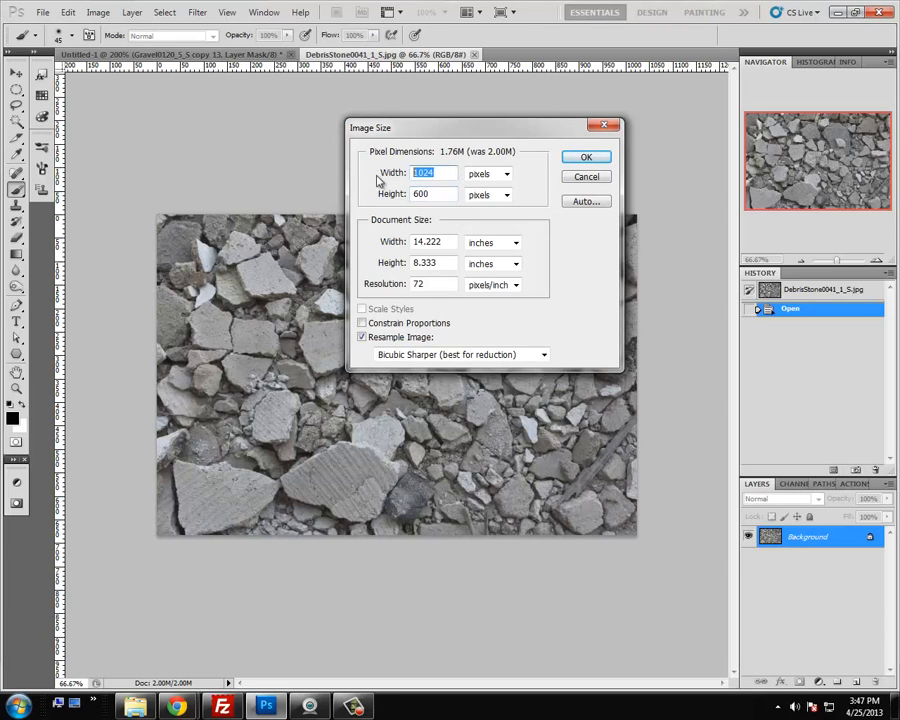
{"action": "type", "text": "600"}
{"action": "left_click_drag", "start_coordinate": [475, 130], "coordinate": [609, 201]}
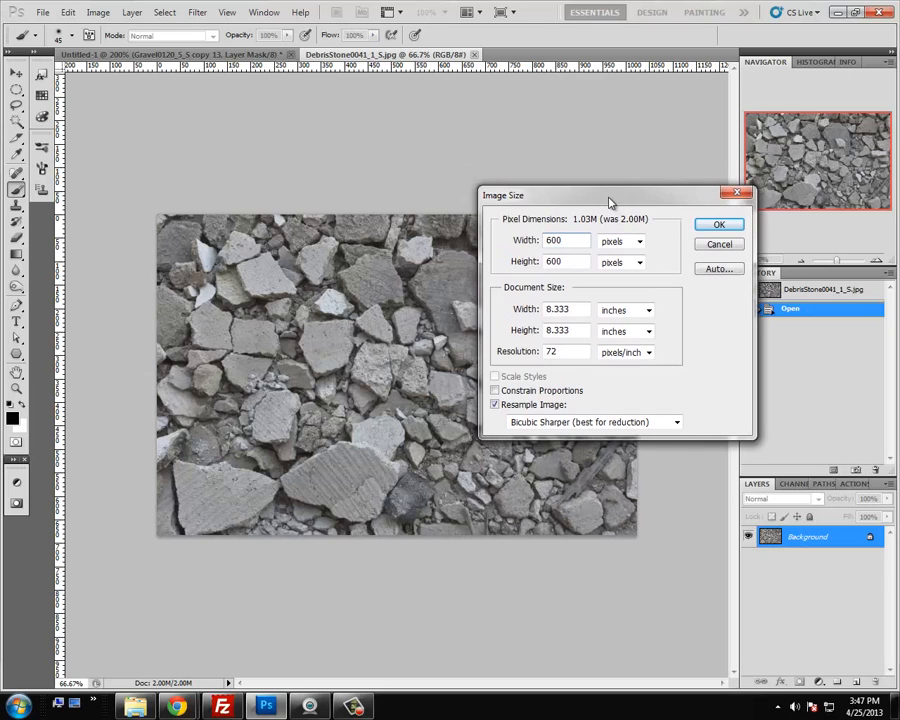
{"action": "left_click", "coordinate": [720, 227]}
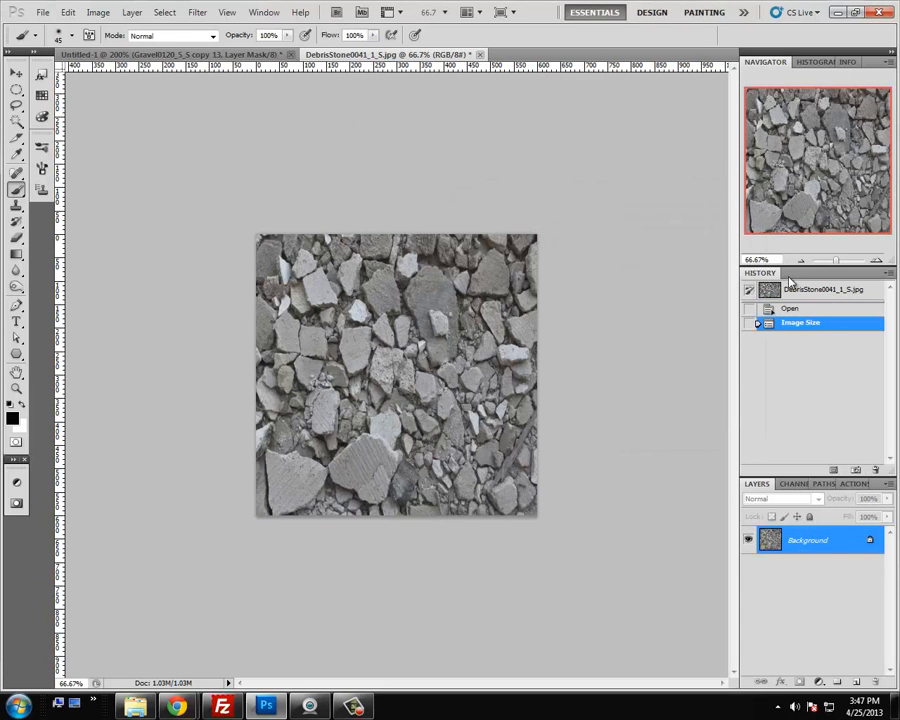
Convert the debris image's background into a regular layer and duplicate that layer
{"action": "left_click", "coordinate": [877, 261]}
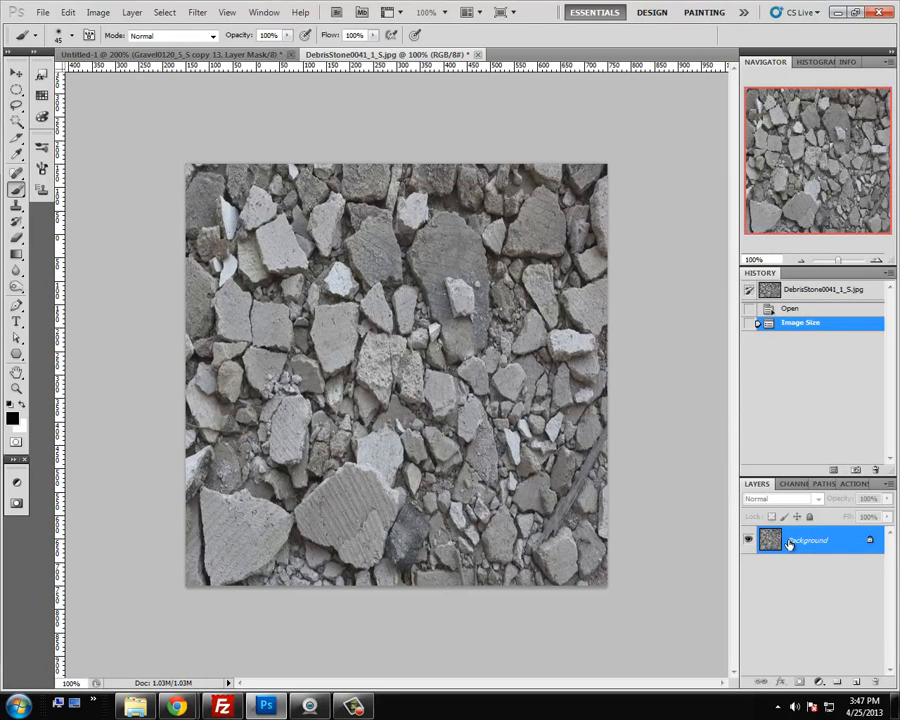
{"action": "double_click", "coordinate": [789, 541]}
{"action": "left_click", "coordinate": [568, 228]}
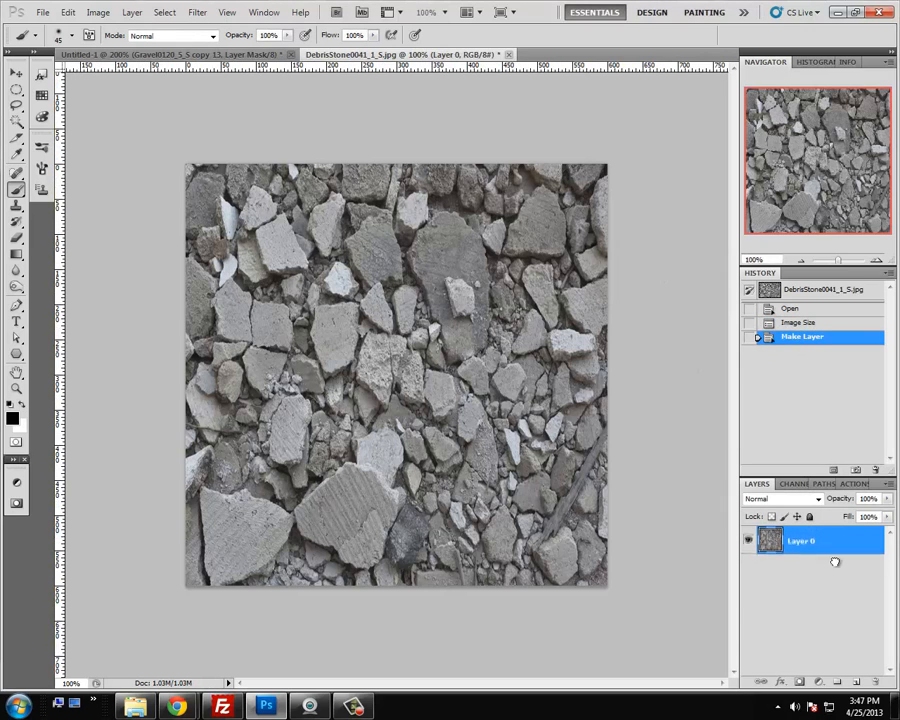
{"action": "left_click_drag", "start_coordinate": [800, 541], "coordinate": [857, 681]}
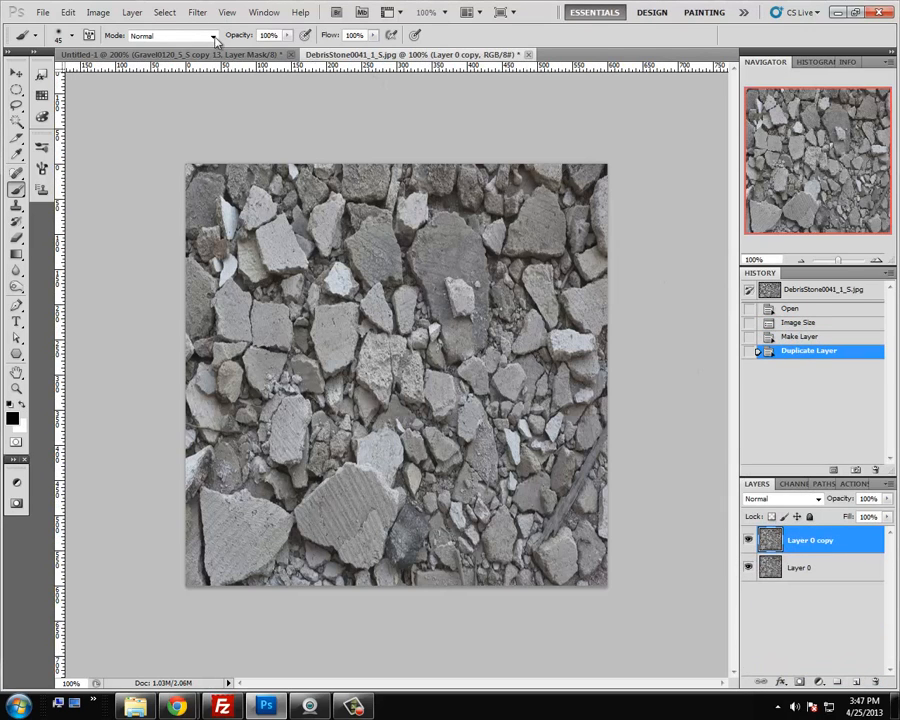
Offset the duplicated stone layer by 300 pixels right and 300 pixels down with Wrap Around
{"action": "left_click", "coordinate": [197, 12]}
{"action": "mouse_move", "coordinate": [320, 287]}
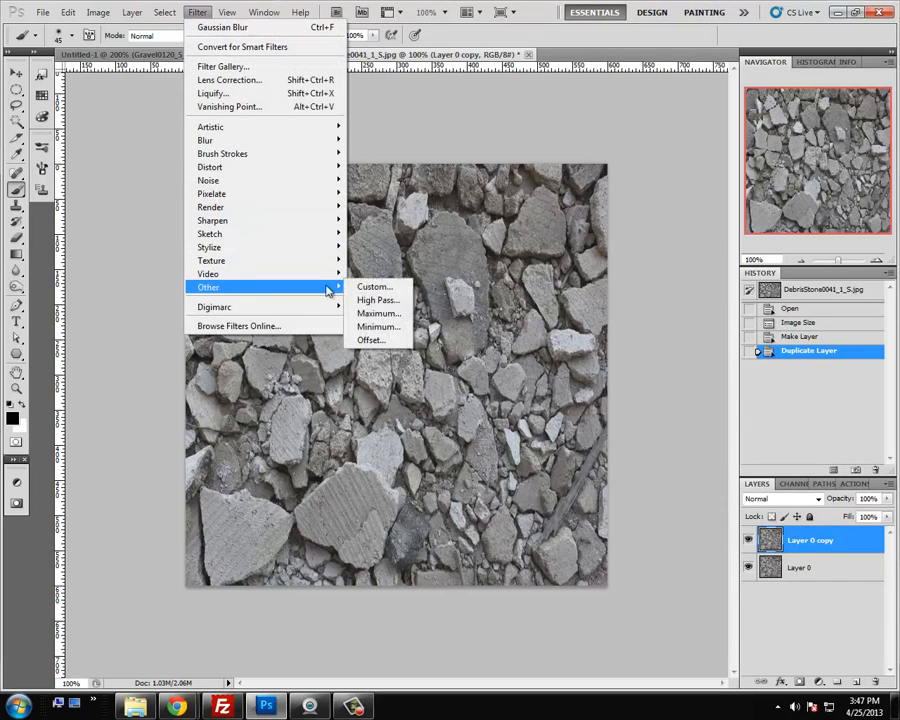
{"action": "left_click", "coordinate": [388, 341]}
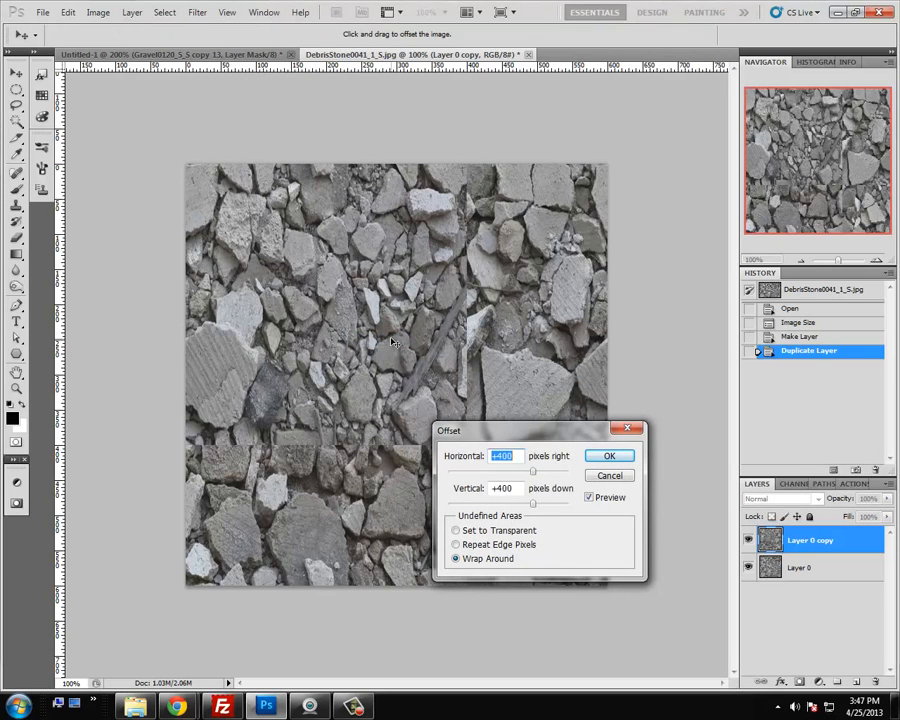
{"action": "type", "text": "33"}
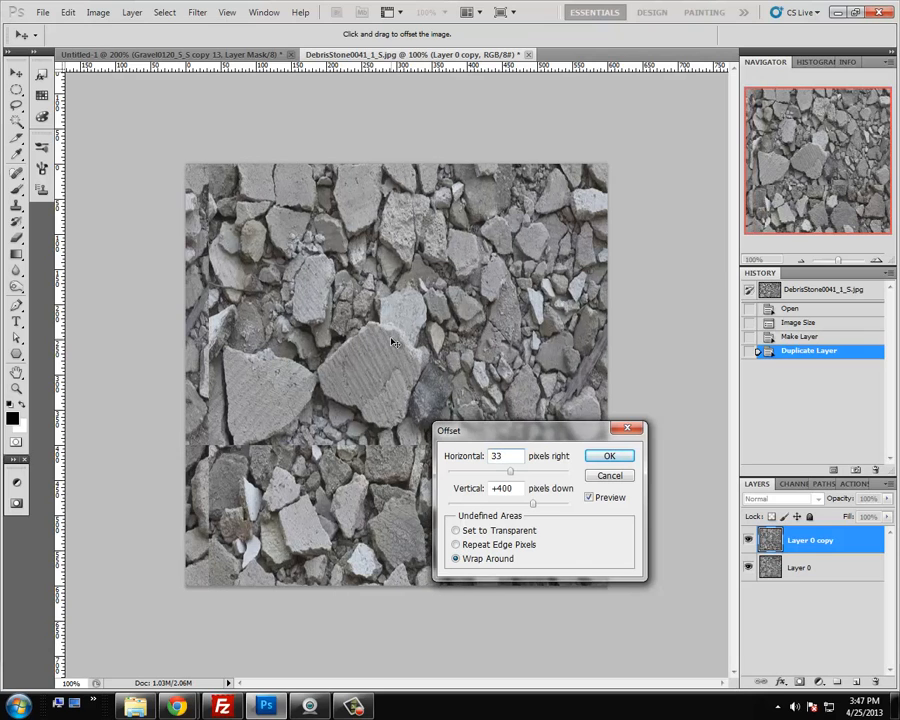
{"action": "type", "text": "00"}
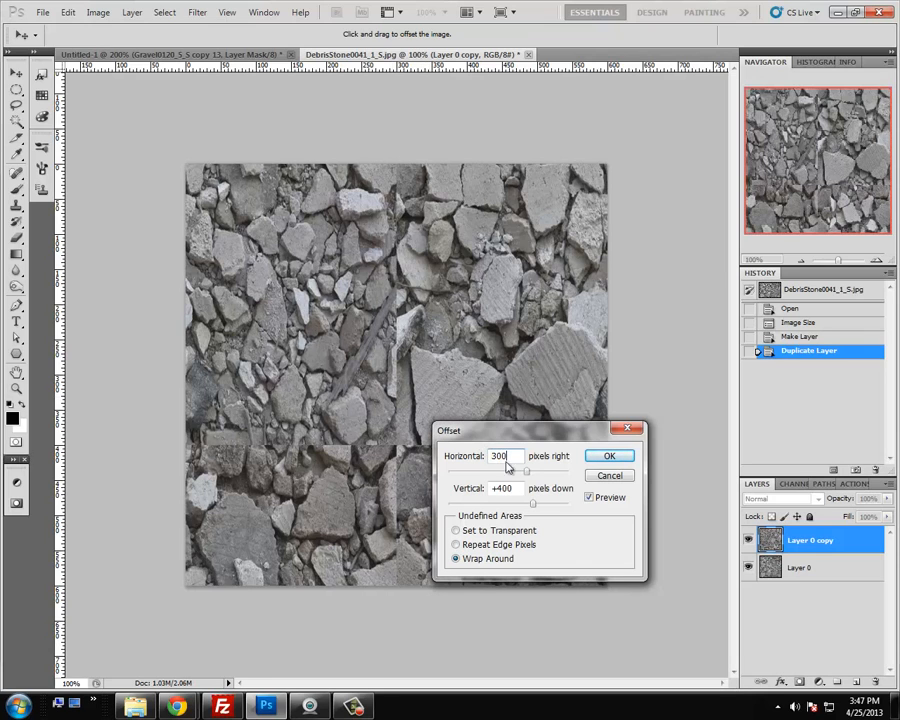
{"action": "type", "text": "3"}
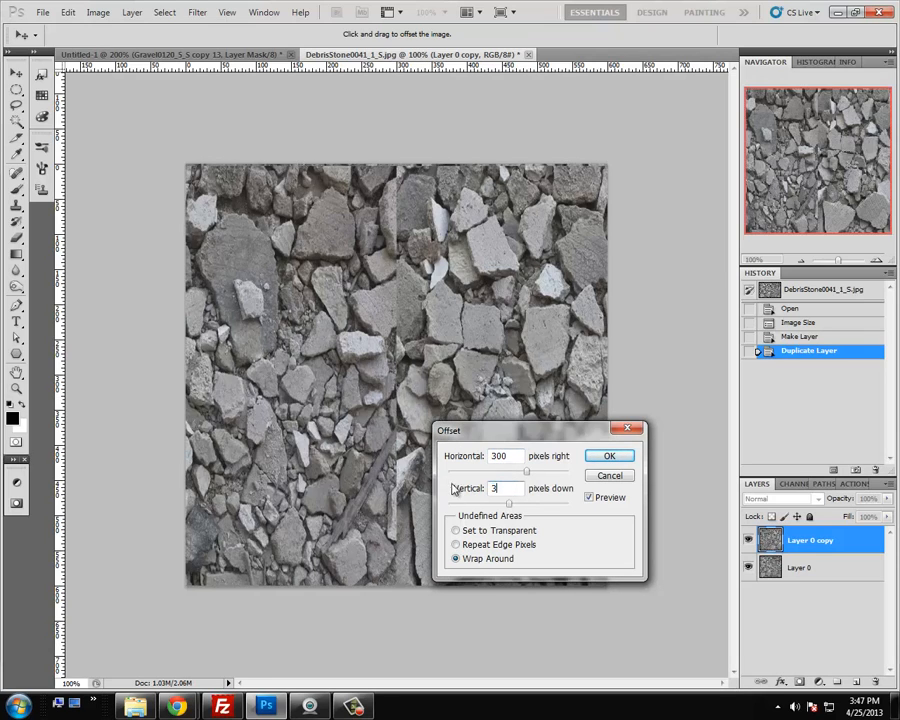
{"action": "left_click", "coordinate": [608, 462]}
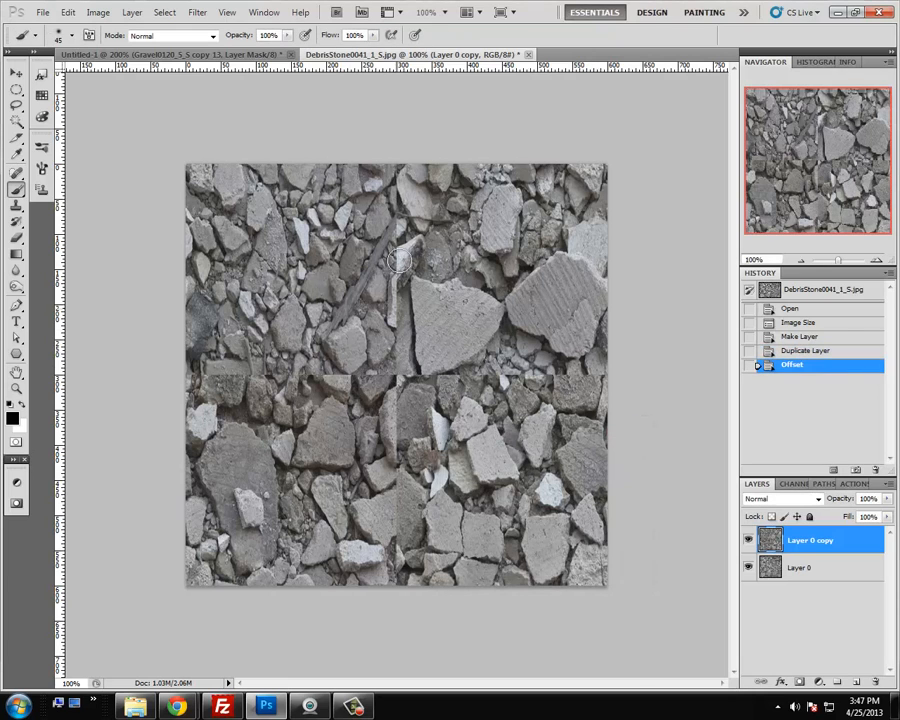
Add a mask to the offset copy and paint black over its central seams with a soft 175 px brush
{"action": "left_click", "coordinate": [799, 681]}
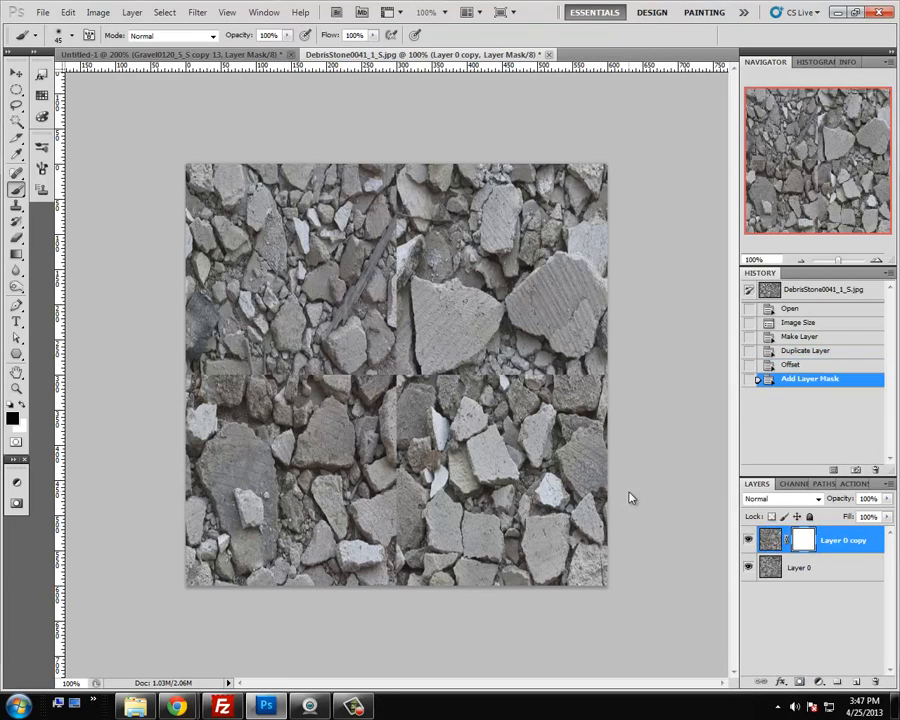
{"action": "key", "text": "bracketright"}
{"action": "key", "text": "bracketright"}
{"action": "key", "text": "bracketright"}
{"action": "key", "text": "bracketright"}
{"action": "key", "text": "bracketright"}
{"action": "key", "text": "bracketright"}
{"action": "key", "text": "bracketright"}
{"action": "key", "text": "bracketright"}
{"action": "key", "text": "bracketright"}
{"action": "left_click", "coordinate": [387, 365]}
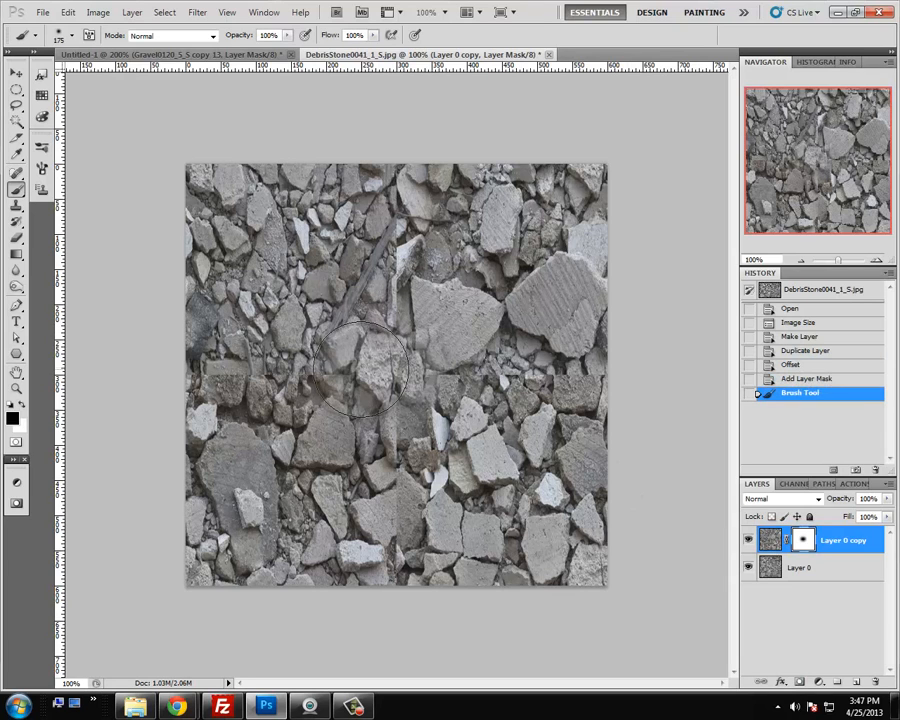
{"action": "mouse_move", "coordinate": [377, 338]}
{"action": "left_mouse_down"}
{"action": "mouse_move", "coordinate": [399, 240]}
{"action": "mouse_move", "coordinate": [382, 215]}
{"action": "mouse_move", "coordinate": [365, 330]}
{"action": "mouse_move", "coordinate": [277, 350]}
{"action": "mouse_move", "coordinate": [255, 380]}
{"action": "mouse_move", "coordinate": [362, 435]}
{"action": "mouse_move", "coordinate": [382, 520]}
{"action": "mouse_move", "coordinate": [403, 535]}
{"action": "mouse_move", "coordinate": [495, 410]}
{"action": "mouse_move", "coordinate": [515, 354]}
{"action": "mouse_move", "coordinate": [554, 355]}
{"action": "mouse_move", "coordinate": [480, 355]}
{"action": "mouse_move", "coordinate": [499, 378]}
{"action": "mouse_move", "coordinate": [345, 370]}
{"action": "left_mouse_up"}
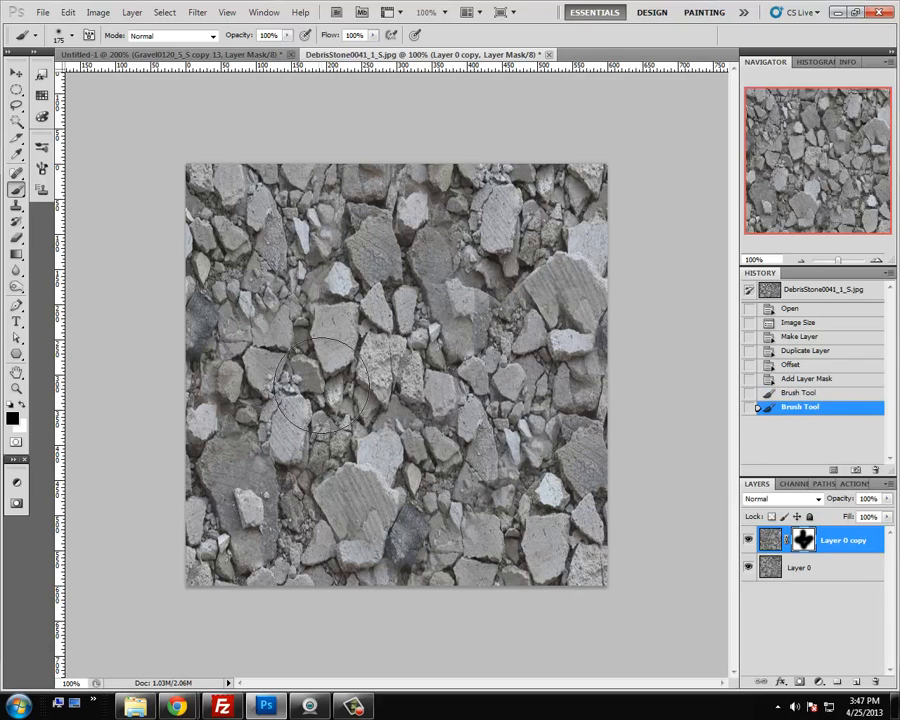
Paint black around individual stones on the offset copy's mask with a 40 px Hard Round Pressure Size brush
{"action": "left_click", "coordinate": [72, 36]}
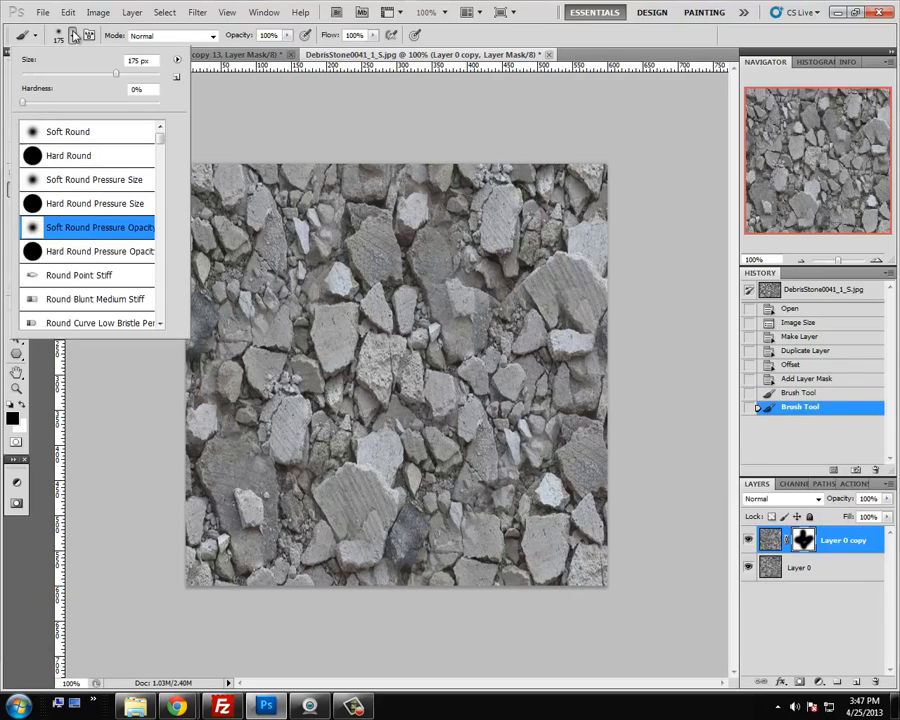
{"action": "left_click", "coordinate": [76, 204]}
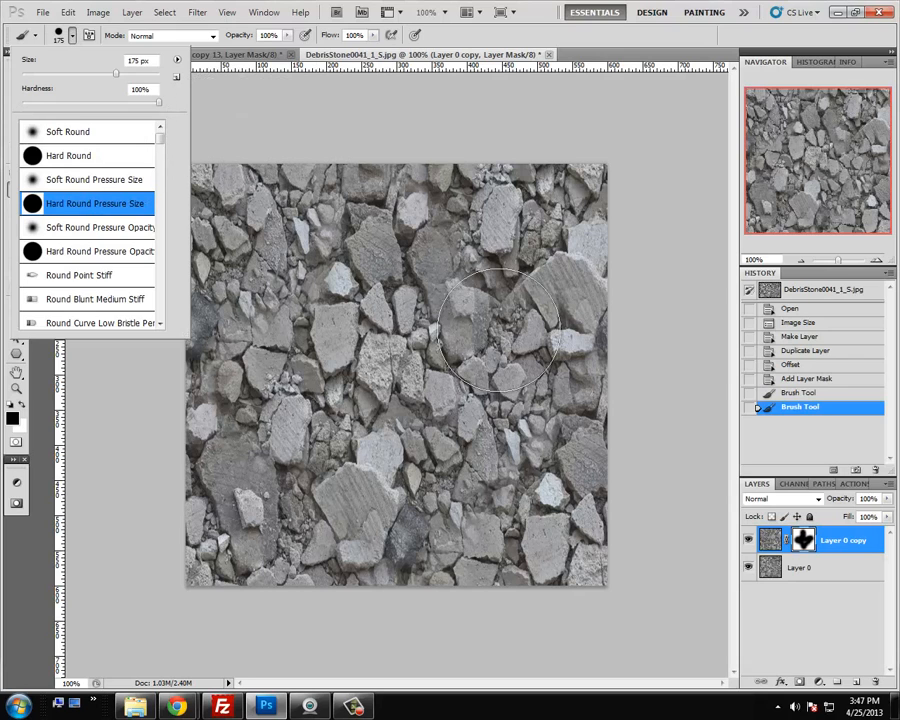
{"action": "left_click", "coordinate": [690, 329]}
{"action": "key", "text": "bracketleft"}
{"action": "key", "text": "bracketleft"}
{"action": "key", "text": "bracketleft"}
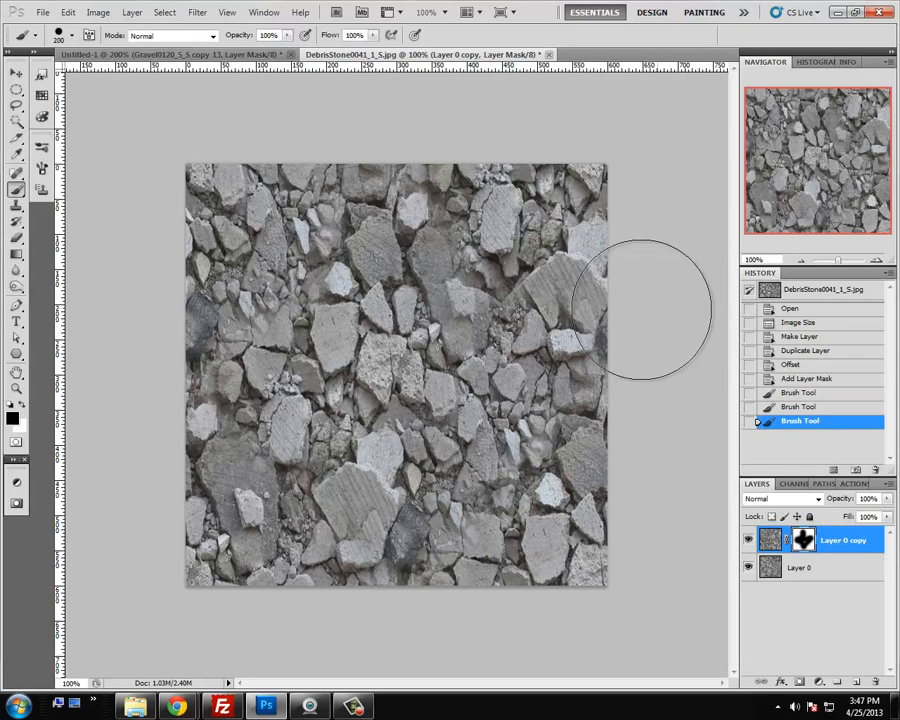
{"action": "key", "text": "bracketleft"}
{"action": "key", "text": "bracketleft"}
{"action": "key", "text": "bracketleft"}
{"action": "key", "text": "bracketleft"}
{"action": "key", "text": "bracketleft"}
{"action": "key", "text": "bracketleft"}
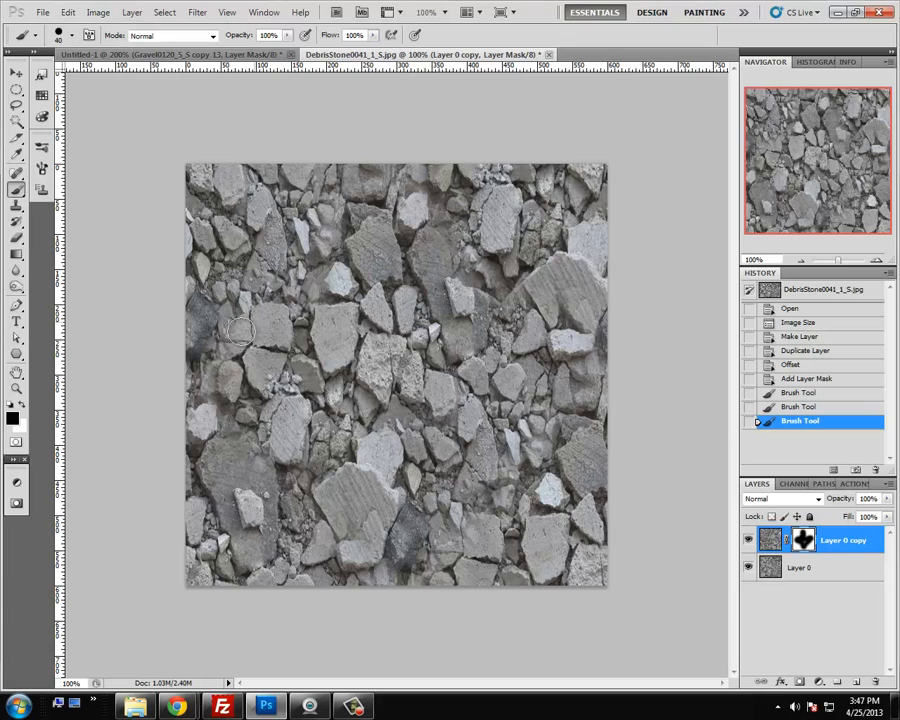
{"action": "mouse_move", "coordinate": [238, 325]}
{"action": "left_mouse_down"}
{"action": "mouse_move", "coordinate": [233, 317]}
{"action": "mouse_move", "coordinate": [316, 390]}
{"action": "left_mouse_up"}
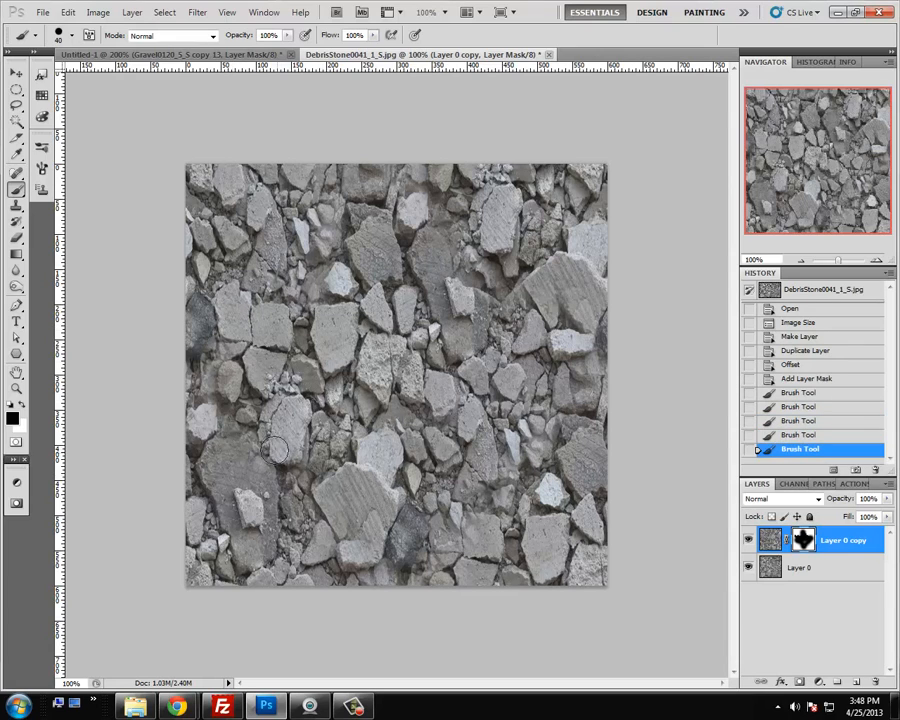
{"action": "mouse_move", "coordinate": [285, 449]}
{"action": "left_mouse_down"}
{"action": "mouse_move", "coordinate": [351, 515]}
{"action": "mouse_move", "coordinate": [337, 505]}
{"action": "mouse_move", "coordinate": [352, 482]}
{"action": "mouse_move", "coordinate": [341, 487]}
{"action": "mouse_move", "coordinate": [415, 517]}
{"action": "mouse_move", "coordinate": [403, 506]}
{"action": "mouse_move", "coordinate": [445, 503]}
{"action": "left_mouse_up"}
{"action": "left_click_drag", "start_coordinate": [394, 399], "coordinate": [406, 378]}
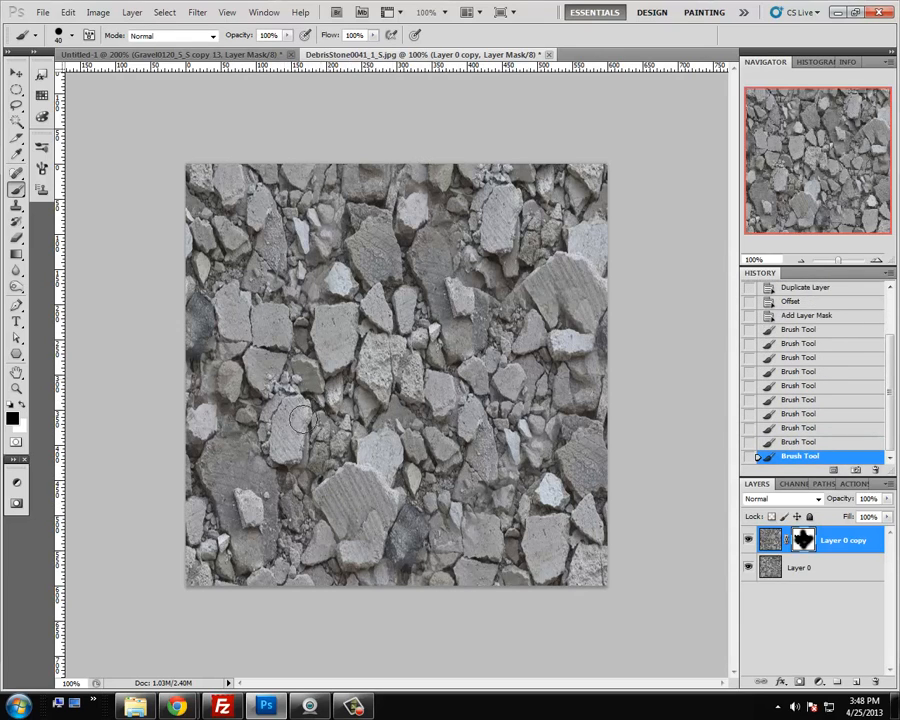
{"action": "left_click", "coordinate": [206, 428]}
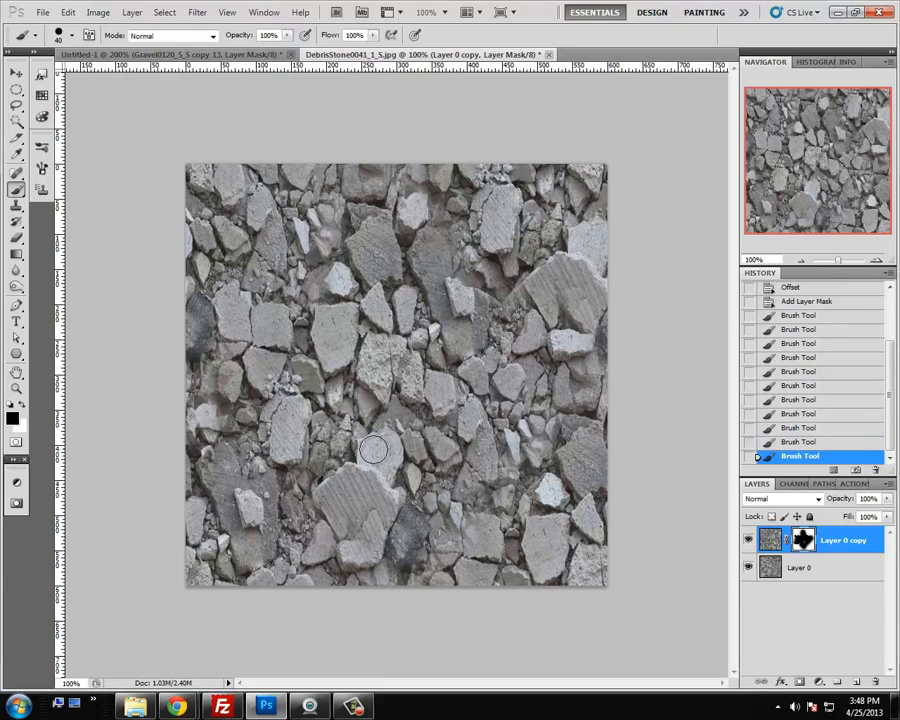
Merge the two stone layers and offset the result 300 pixels right and 300 pixels down with Wrap Around
{"action": "left_click", "coordinate": [819, 574], "text": "shift"}
{"action": "key", "text": "ctrl+e"}
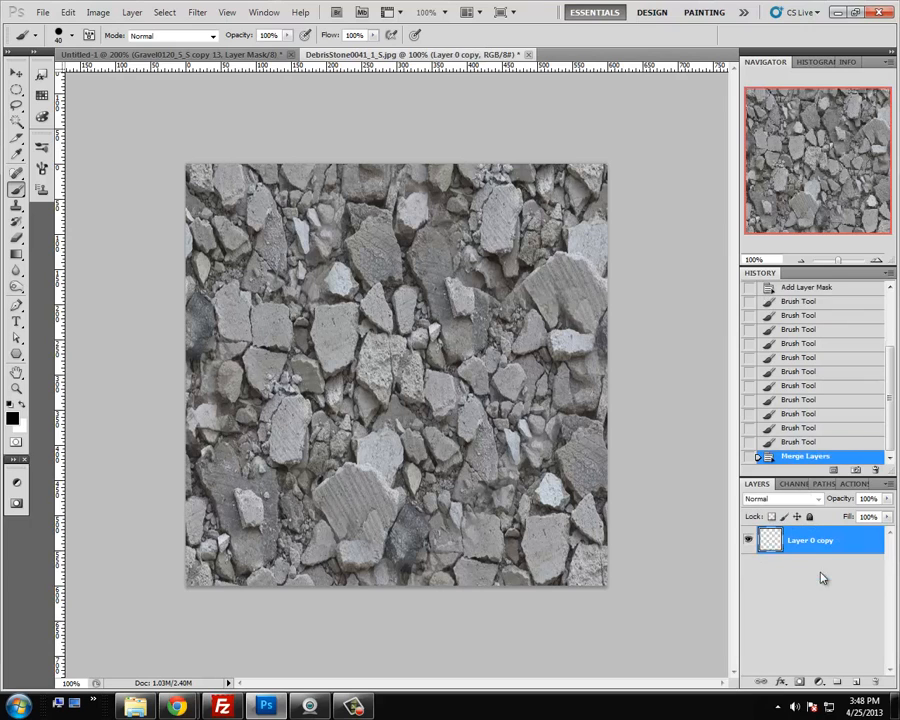
{"action": "left_click", "coordinate": [198, 14]}
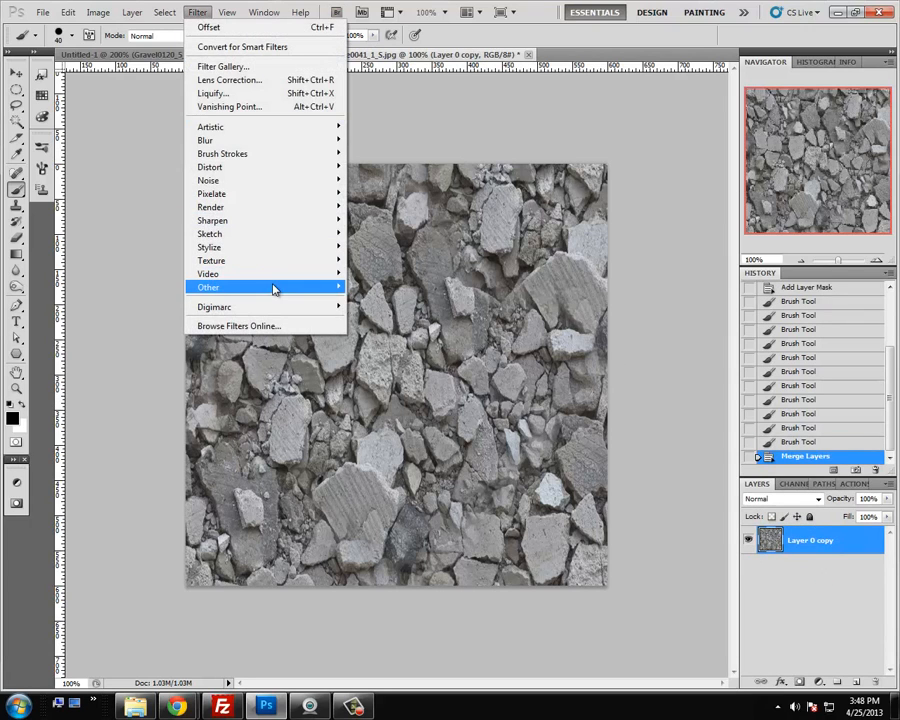
{"action": "mouse_move", "coordinate": [271, 288]}
{"action": "left_click", "coordinate": [370, 341]}
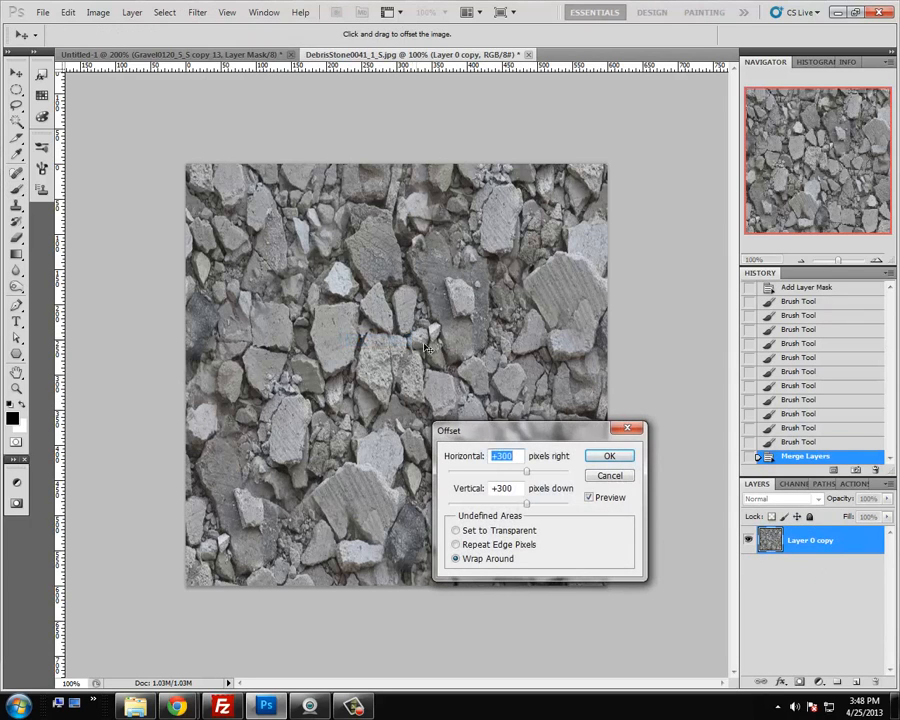
{"action": "left_click", "coordinate": [612, 457]}
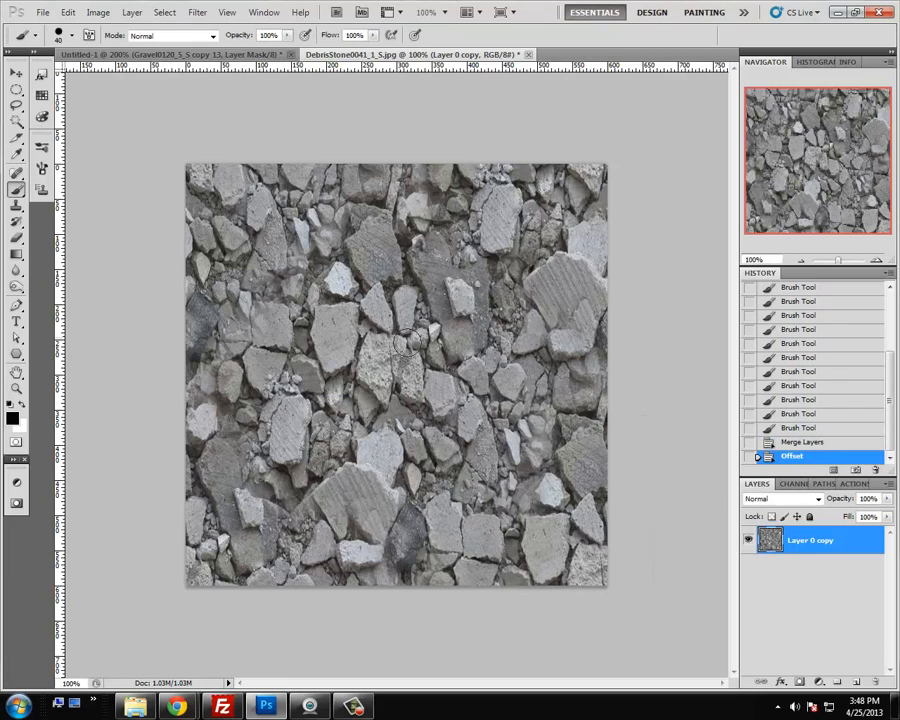
Copy the whole seamless stone texture and paste it above the gravel layer in the Untitled-1 map document
{"action": "key", "text": "ctrl+a"}
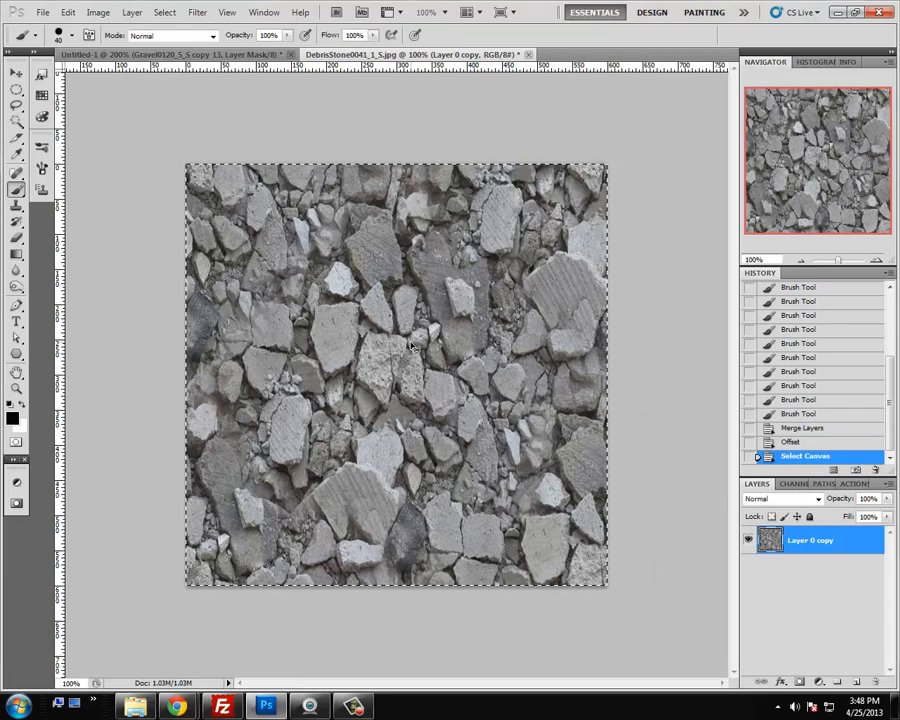
{"action": "key", "text": "ctrl+a"}
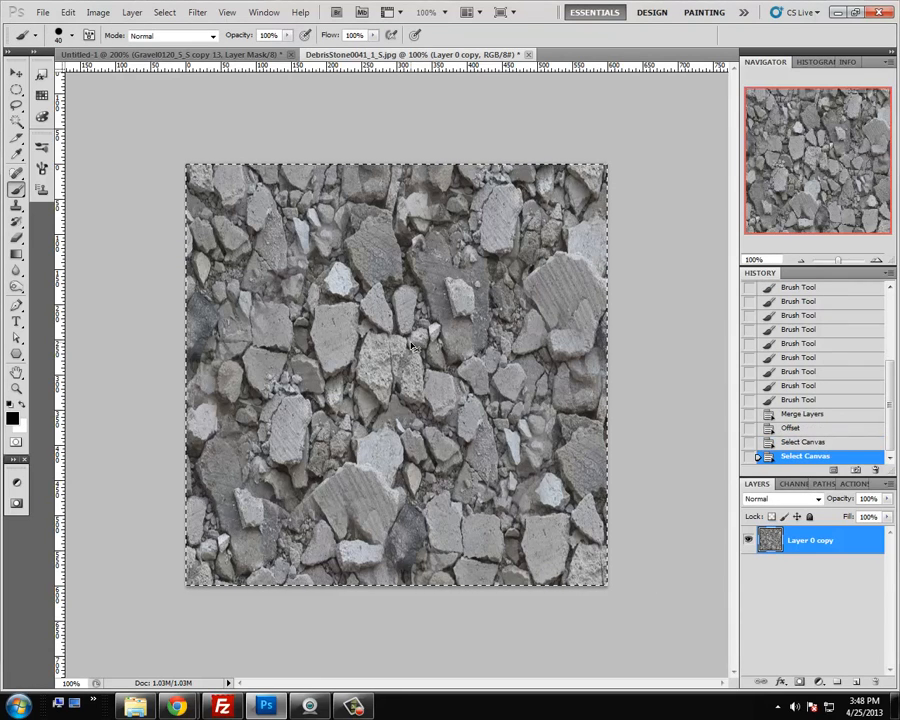
{"action": "left_click", "coordinate": [236, 54]}
{"action": "left_click", "coordinate": [801, 262]}
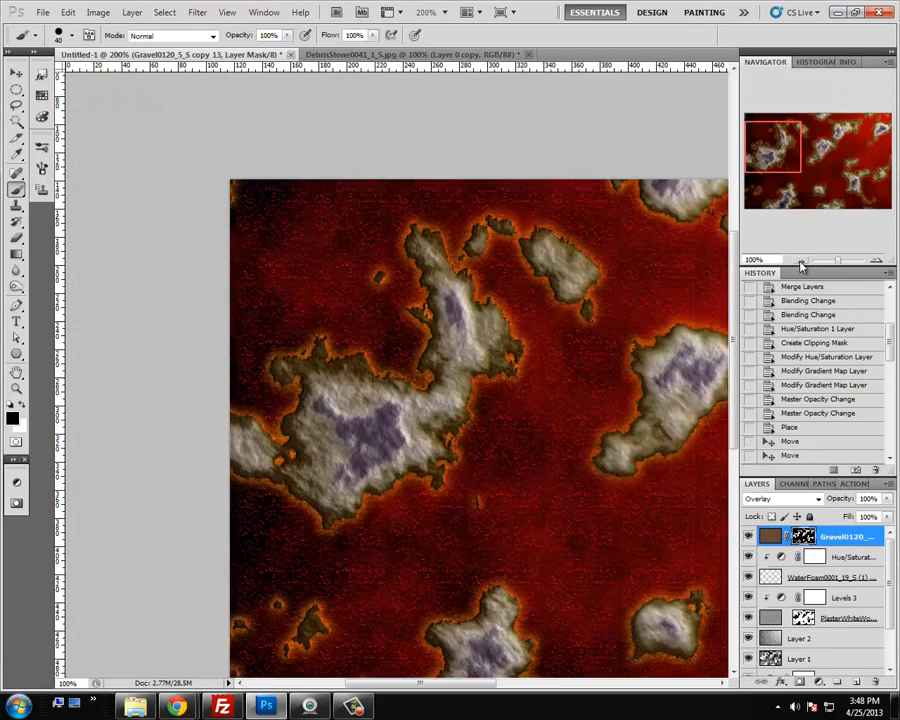
{"action": "left_click", "coordinate": [801, 262]}
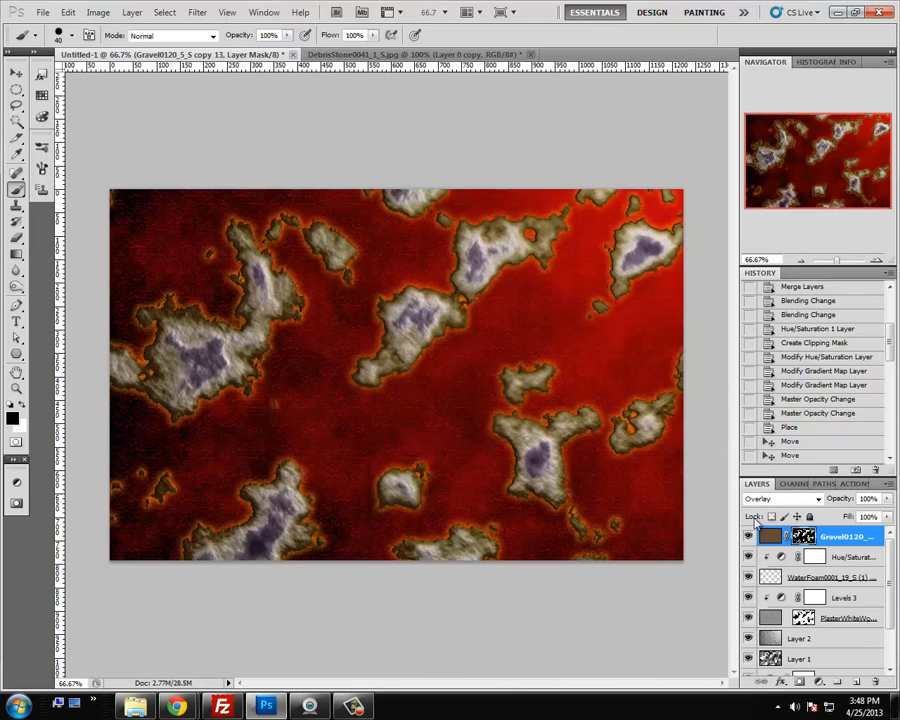
{"action": "key", "text": "ctrl+v"}
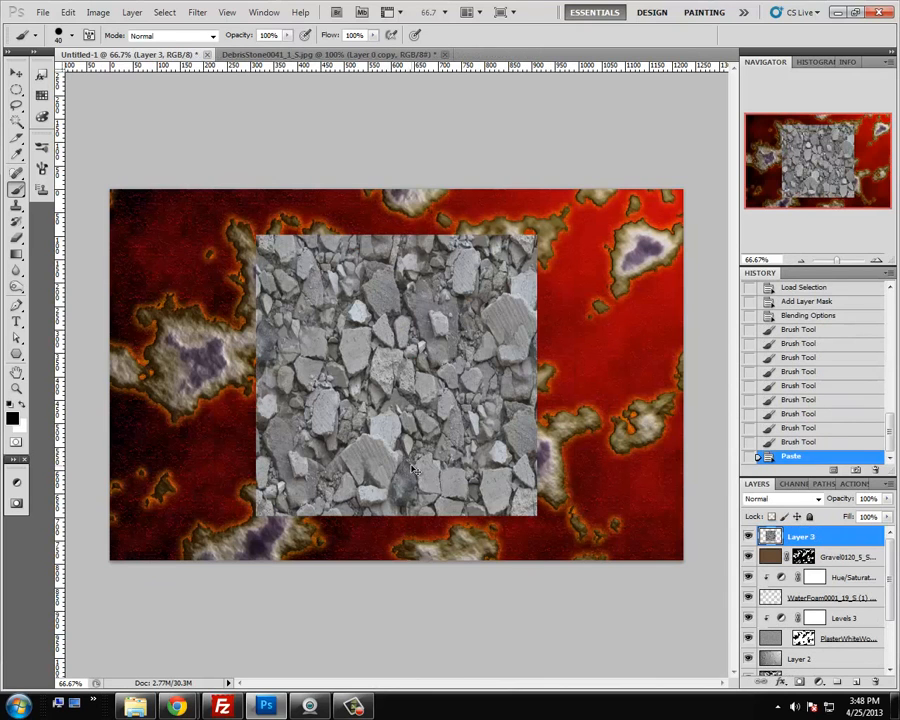
Scale the pasted stone texture down to a small square tile about 90 px wide
{"action": "key", "text": "ctrl+t"}
{"action": "scroll", "coordinate": [257, 356], "scroll_direction": "up", "scroll_amount": 5}
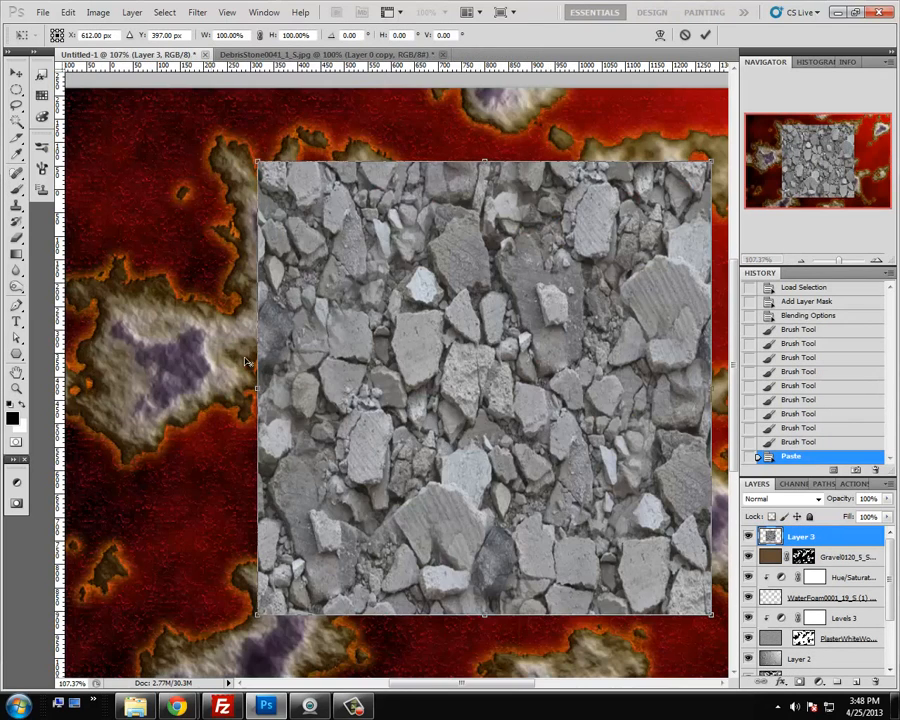
{"action": "left_click_drag", "start_coordinate": [430, 360], "coordinate": [233, 342]}
{"action": "scroll", "coordinate": [260, 348], "scroll_direction": "left", "scroll_amount": 5}
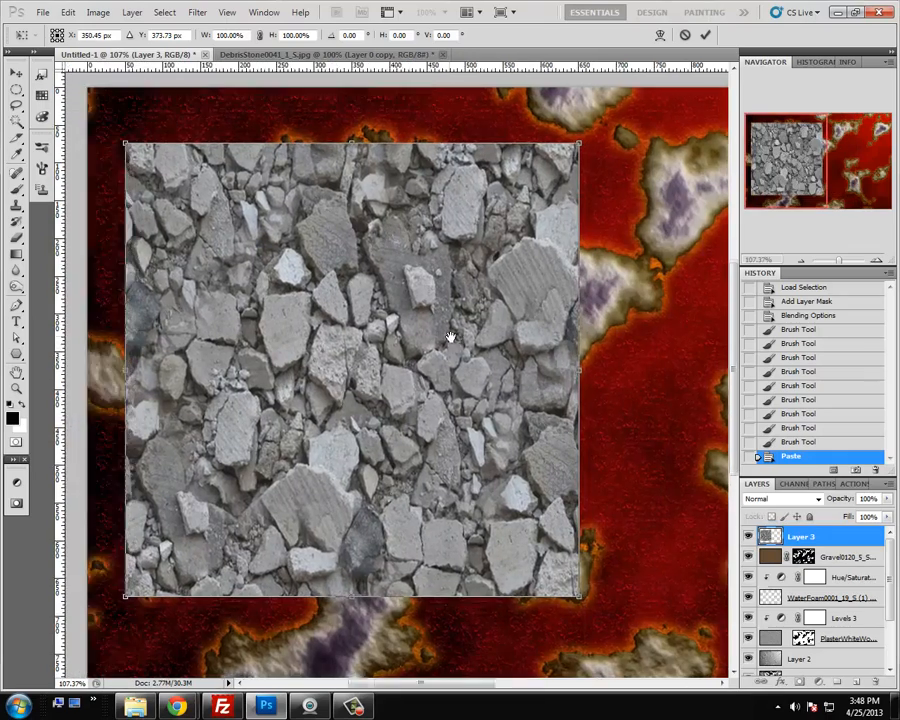
{"action": "mouse_move", "coordinate": [679, 143]}
{"action": "left_mouse_down"}
{"action": "mouse_move", "coordinate": [512, 310]}
{"action": "mouse_move", "coordinate": [476, 307]}
{"action": "mouse_move", "coordinate": [465, 315]}
{"action": "mouse_move", "coordinate": [483, 313]}
{"action": "mouse_move", "coordinate": [417, 347]}
{"action": "mouse_move", "coordinate": [450, 331]}
{"action": "mouse_move", "coordinate": [556, 223]}
{"action": "mouse_move", "coordinate": [565, 189]}
{"action": "left_mouse_up"}
{"action": "key", "text": "Return"}
{"action": "key", "text": "b"}
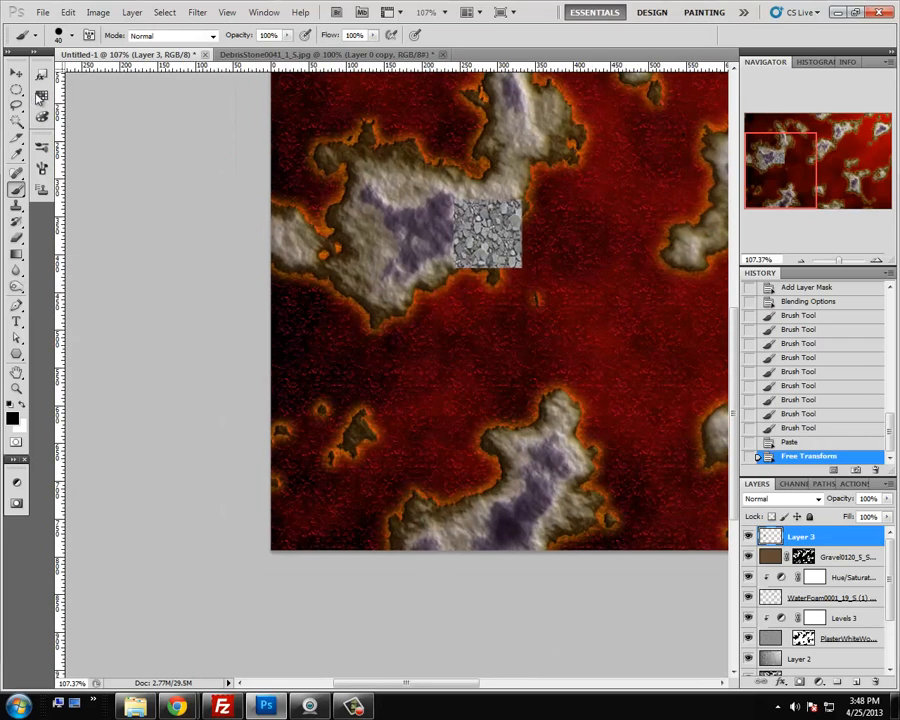
Duplicate the stone tile into a full-height column along the map's left edge and merge the tile layers
{"action": "left_click", "coordinate": [17, 76]}
{"action": "left_click_drag", "start_coordinate": [482, 236], "coordinate": [317, 168]}
{"action": "scroll", "coordinate": [316, 205], "scroll_direction": "up", "scroll_amount": 6}
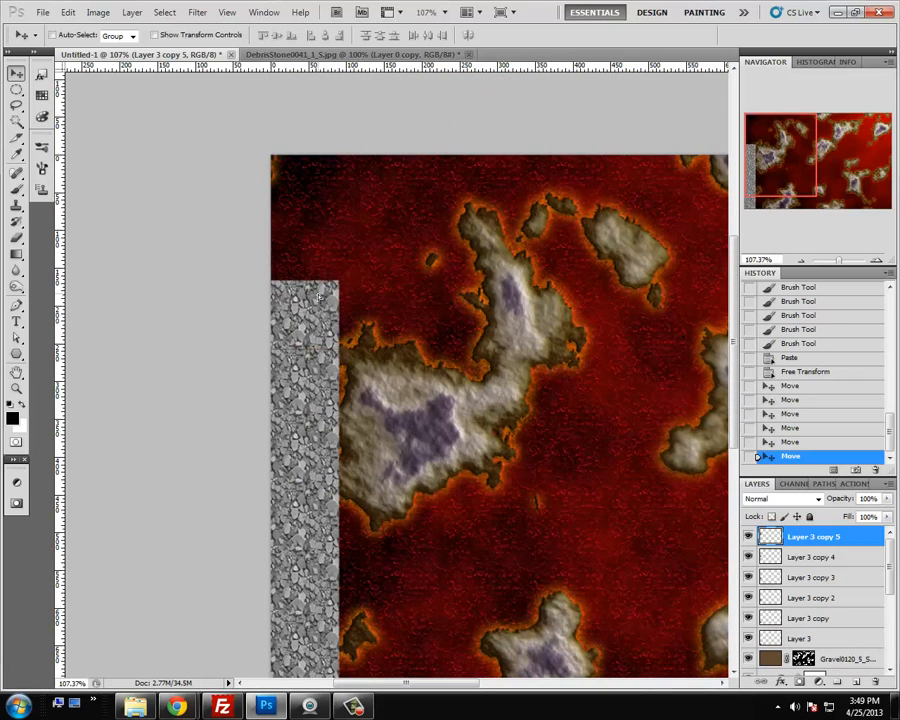
{"action": "left_click_drag", "start_coordinate": [318, 291], "coordinate": [320, 197]}
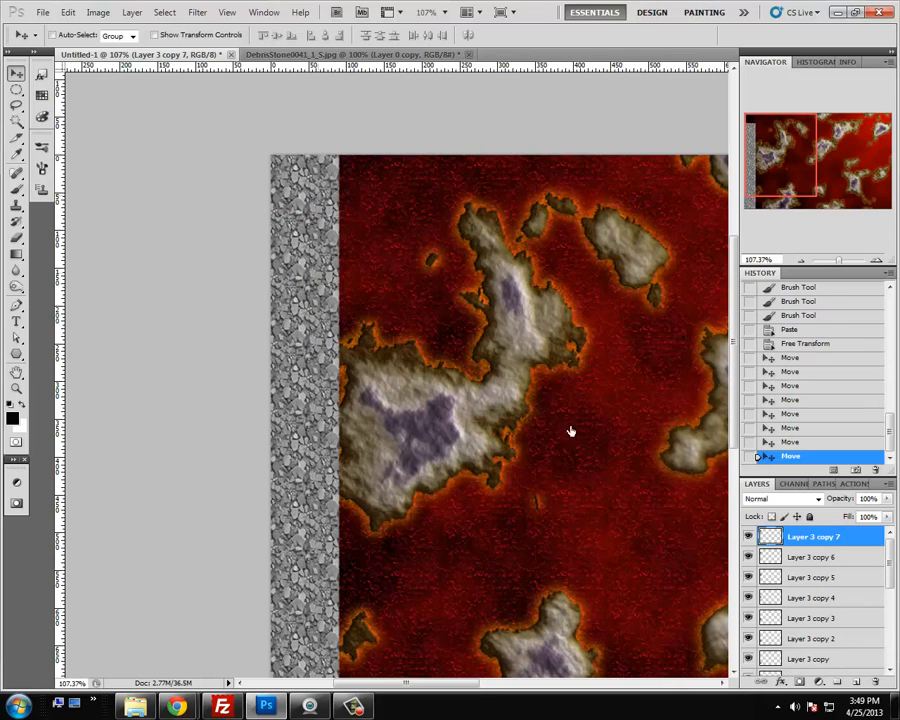
{"action": "scroll", "coordinate": [800, 590], "scroll_direction": "down", "scroll_amount": 3}
{"action": "left_click", "coordinate": [815, 577], "text": "shift"}
{"action": "key", "text": "ctrl+e"}
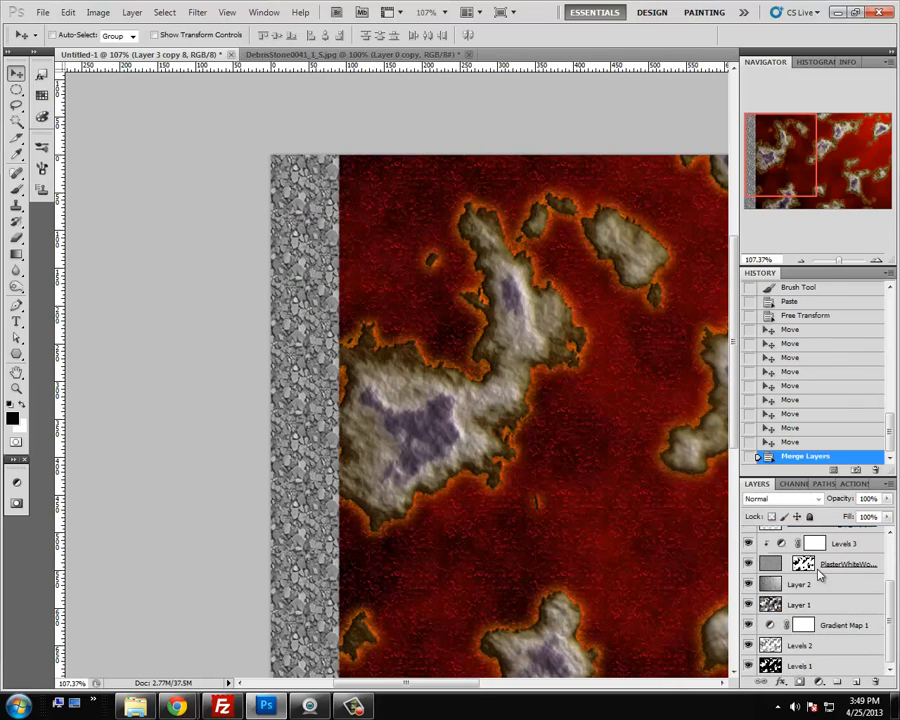
Duplicate the stone column edge to edge toward the right and merge the columns into one wider strip
{"action": "left_click_drag", "start_coordinate": [339, 397], "coordinate": [438, 407]}
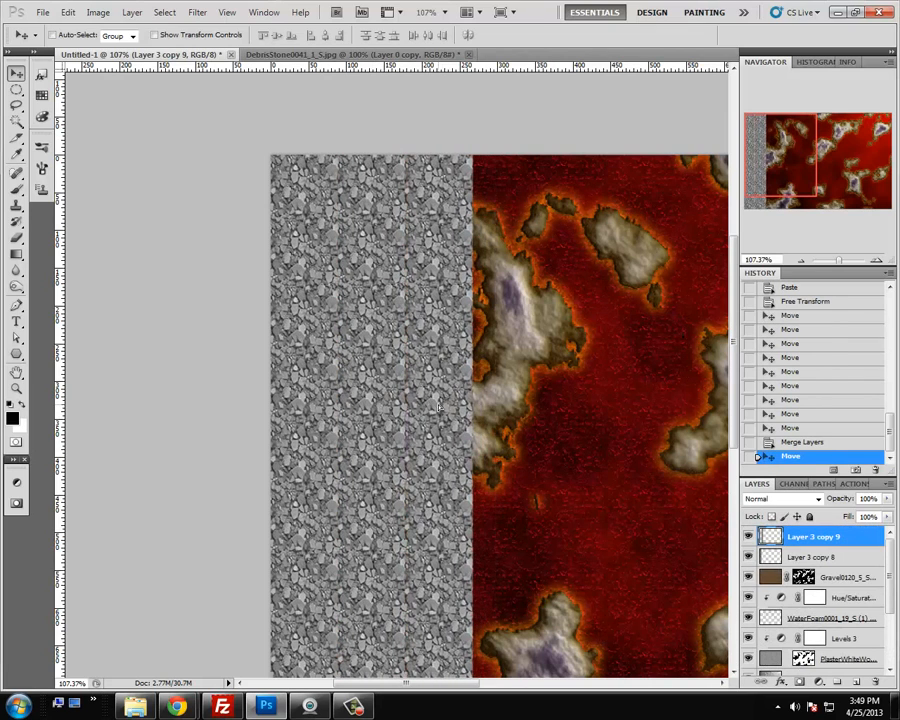
{"action": "left_click", "coordinate": [806, 580], "text": "shift"}
{"action": "key", "text": "ctrl+e"}
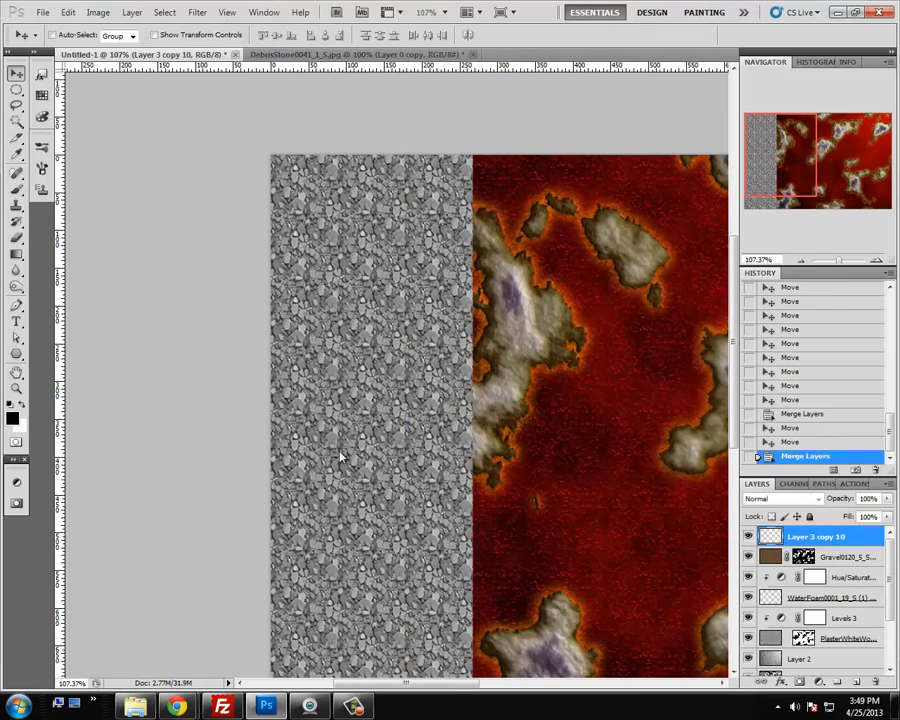
Duplicate the wide stone strip across the rest of the canvas and merge all strips into one layer
{"action": "left_click_drag", "start_coordinate": [353, 424], "coordinate": [713, 424], "text": "alt"}
{"action": "left_click_drag", "start_coordinate": [784, 135], "coordinate": [860, 150]}
{"action": "left_click_drag", "start_coordinate": [800, 263], "coordinate": [795, 261]}
{"action": "left_click_drag", "start_coordinate": [436, 357], "coordinate": [650, 380]}
{"action": "left_click", "coordinate": [797, 618], "text": "shift"}
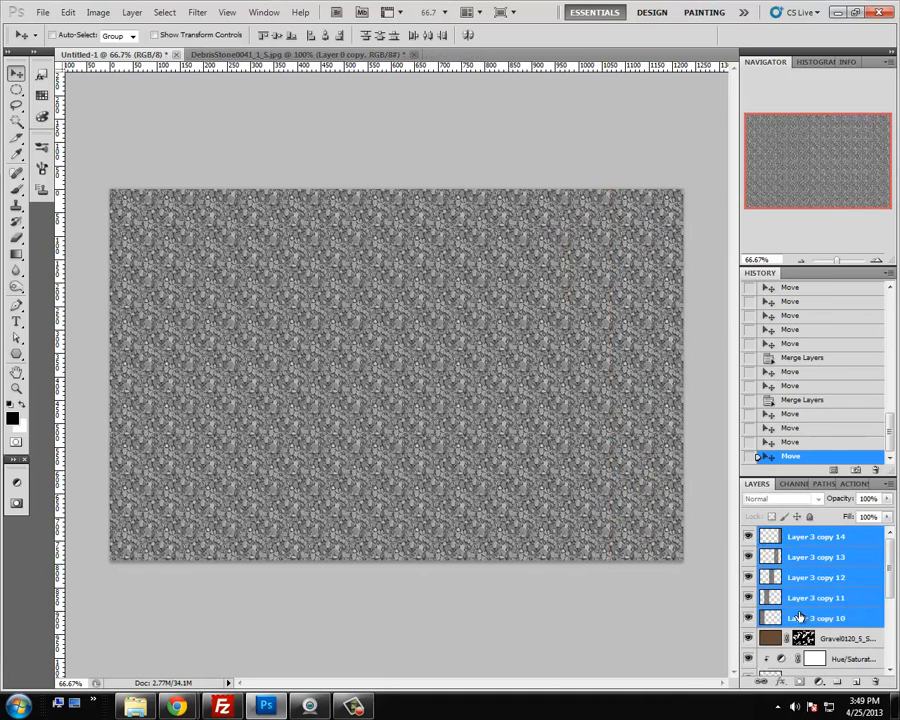
{"action": "key", "text": "ctrl+e"}
Load the saved landmass selection and add it as a layer mask to the merged stone layer
{"action": "left_click", "coordinate": [875, 261]}
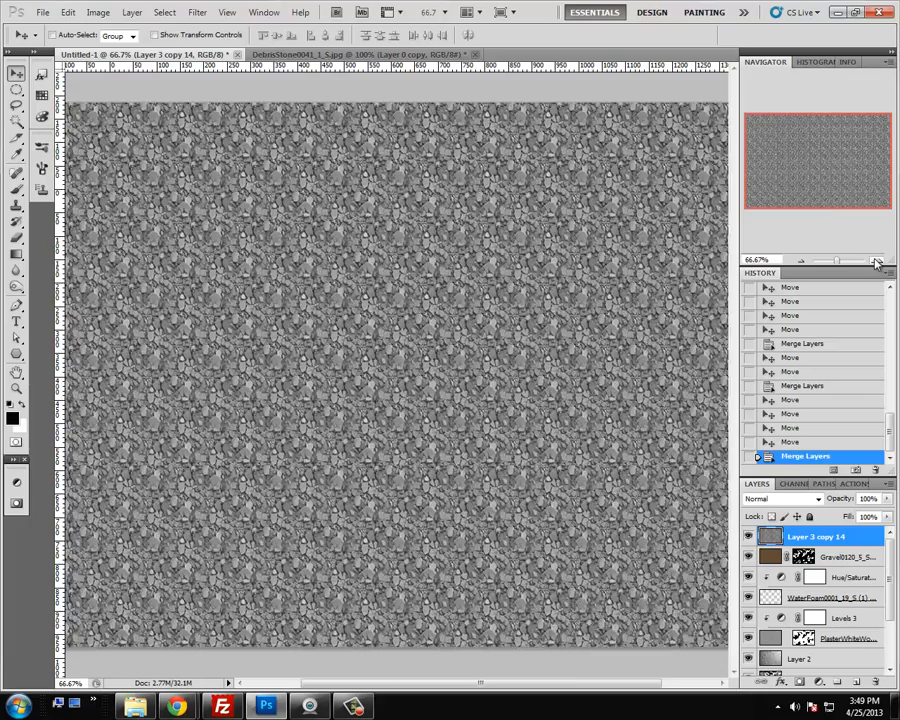
{"action": "left_click", "coordinate": [874, 260]}
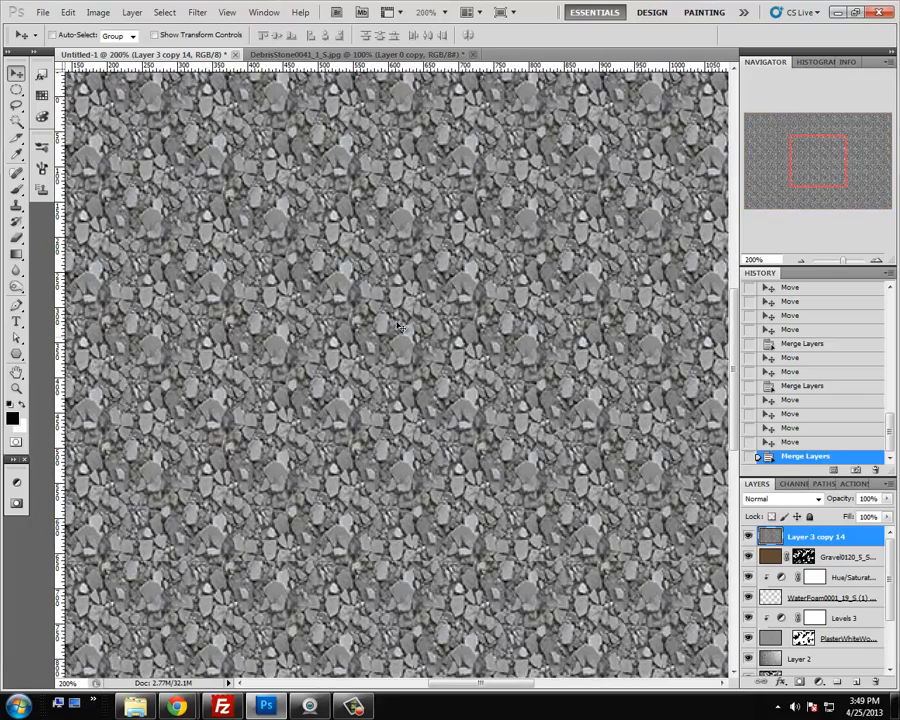
{"action": "left_click_drag", "start_coordinate": [830, 154], "coordinate": [778, 190]}
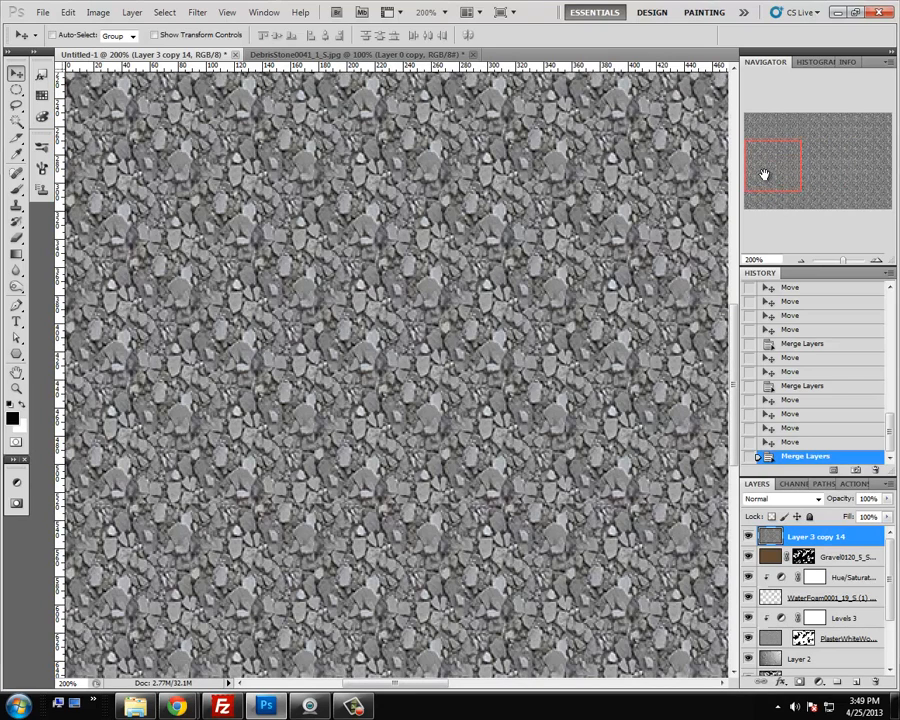
{"action": "key", "text": "ctrl+alt+6"}
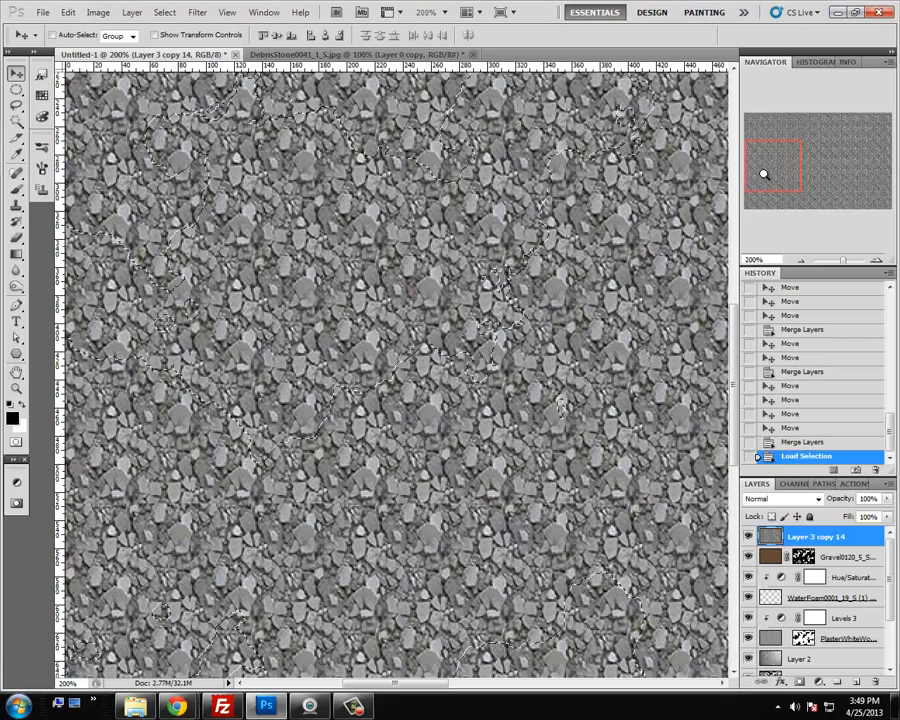
{"action": "left_click", "coordinate": [817, 681]}
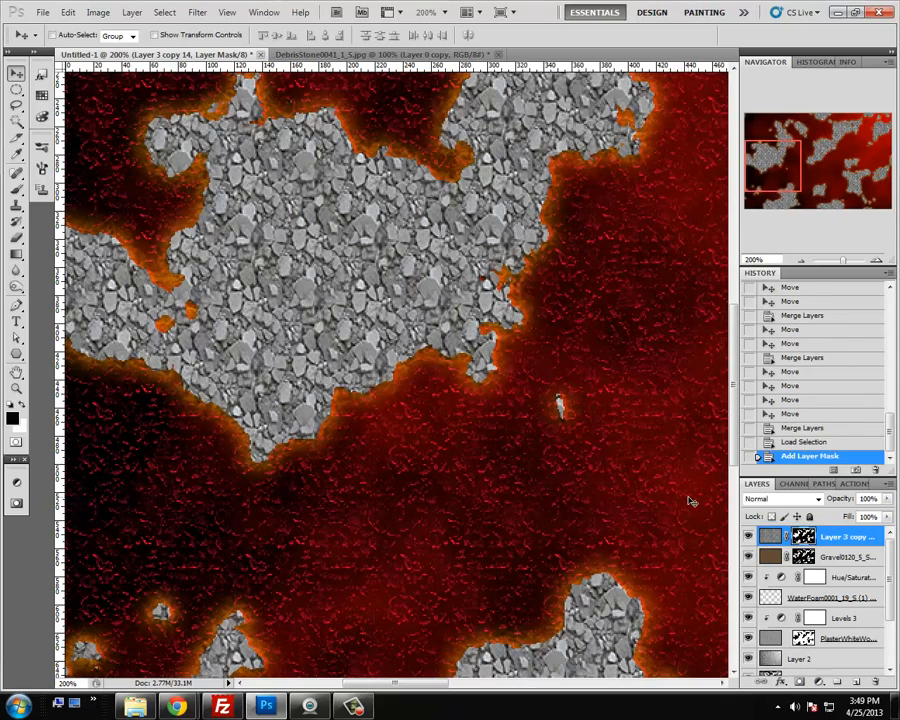
Set the stone layer's Blend If Underlying Layer range to 61/99 for shadows and 180/231 for highlights
{"action": "right_click", "coordinate": [766, 537]}
{"action": "left_click", "coordinate": [740, 326]}
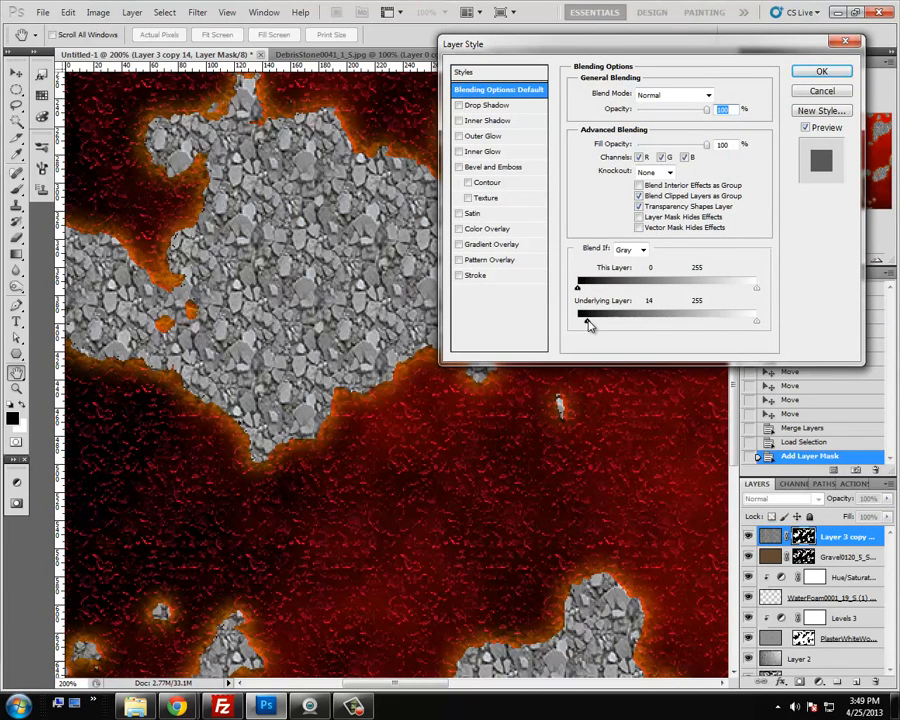
{"action": "left_click_drag", "start_coordinate": [588, 322], "coordinate": [635, 322]}
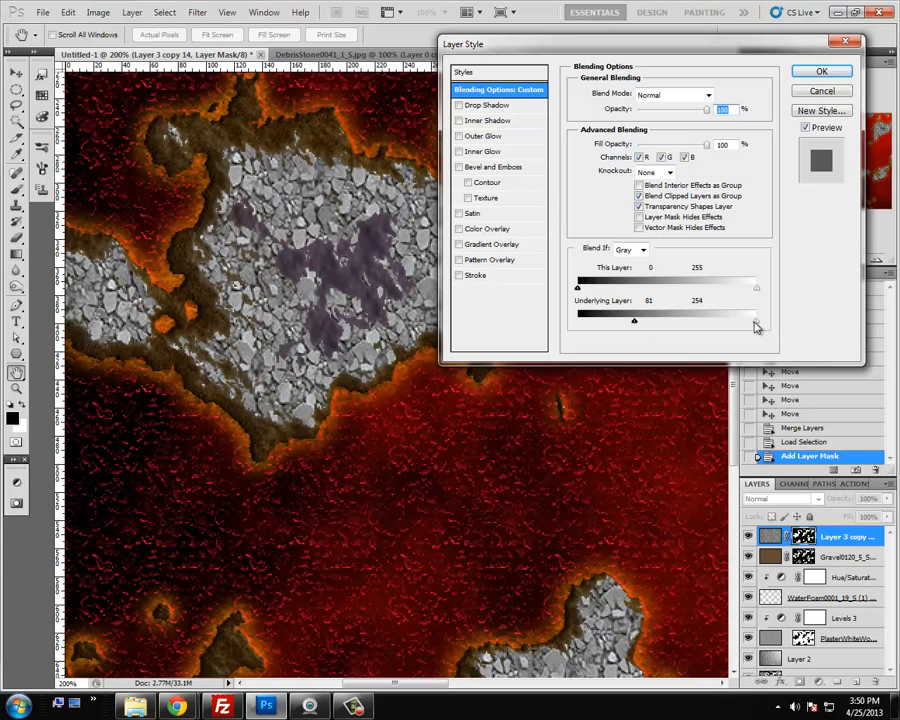
{"action": "left_click_drag", "start_coordinate": [745, 323], "coordinate": [701, 326]}
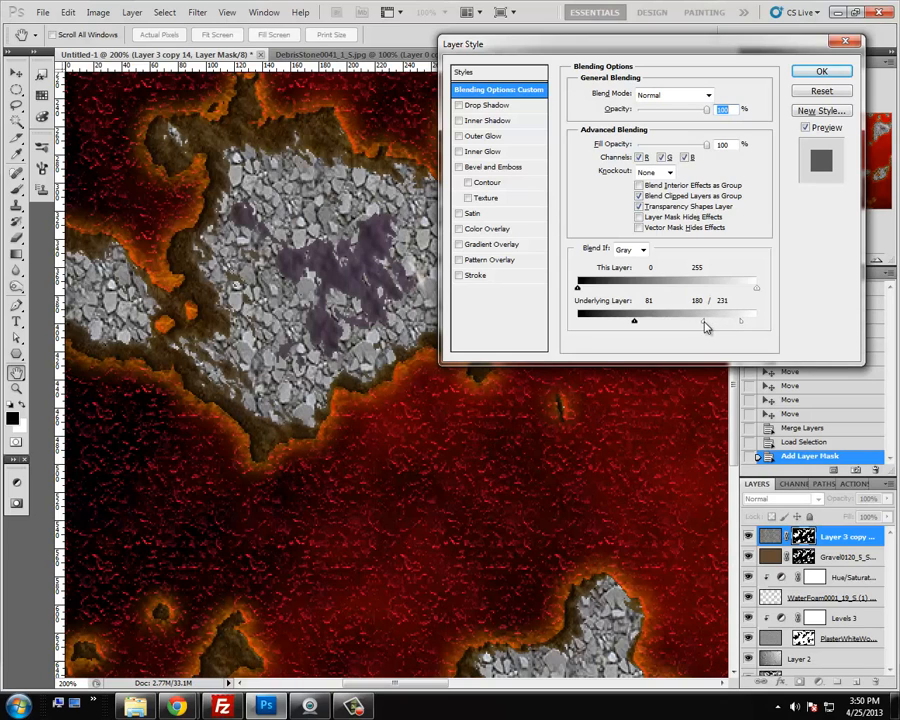
{"action": "left_click_drag", "start_coordinate": [638, 325], "coordinate": [619, 323]}
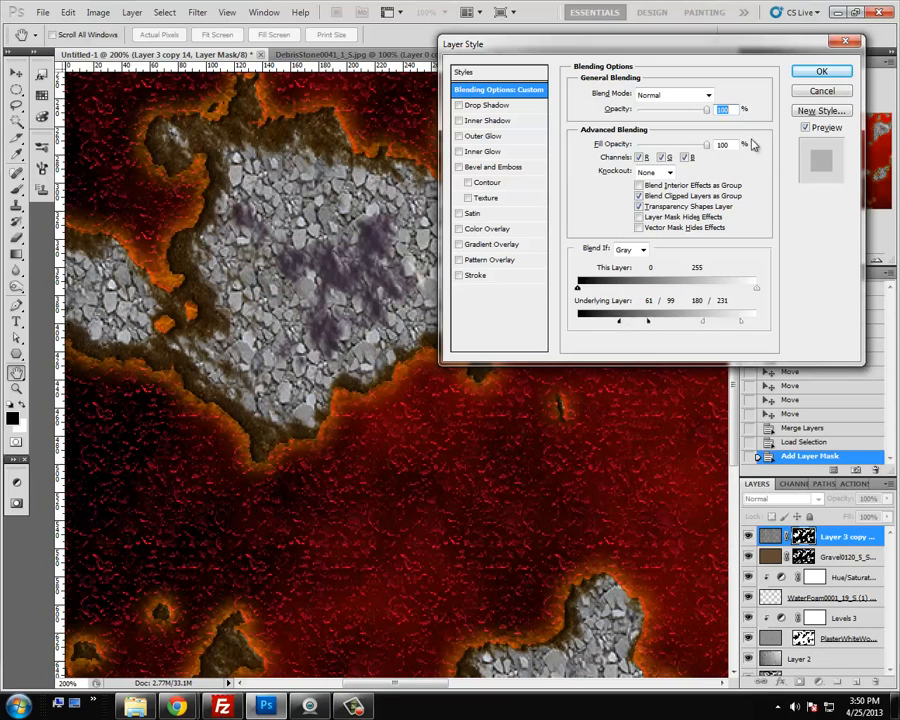
{"action": "left_click", "coordinate": [821, 72]}
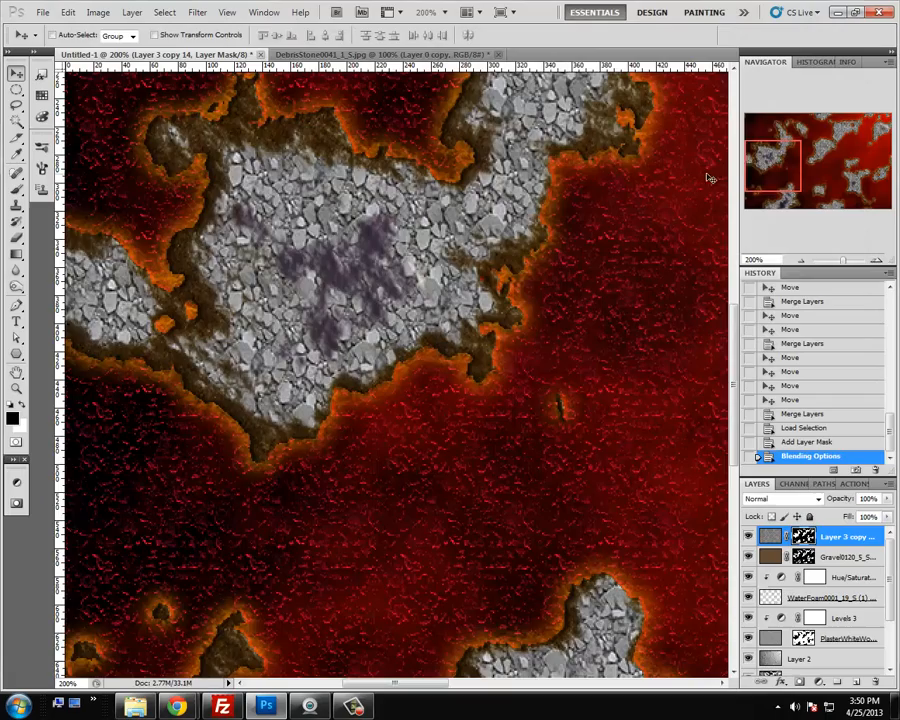
Set the merged stone layer's blend mode to Overlay and reduce its opacity to 67%
{"action": "left_click", "coordinate": [771, 147]}
{"action": "mouse_move", "coordinate": [771, 147]}
{"action": "left_mouse_down"}
{"action": "mouse_move", "coordinate": [758, 175]}
{"action": "mouse_move", "coordinate": [757, 147]}
{"action": "left_mouse_up"}
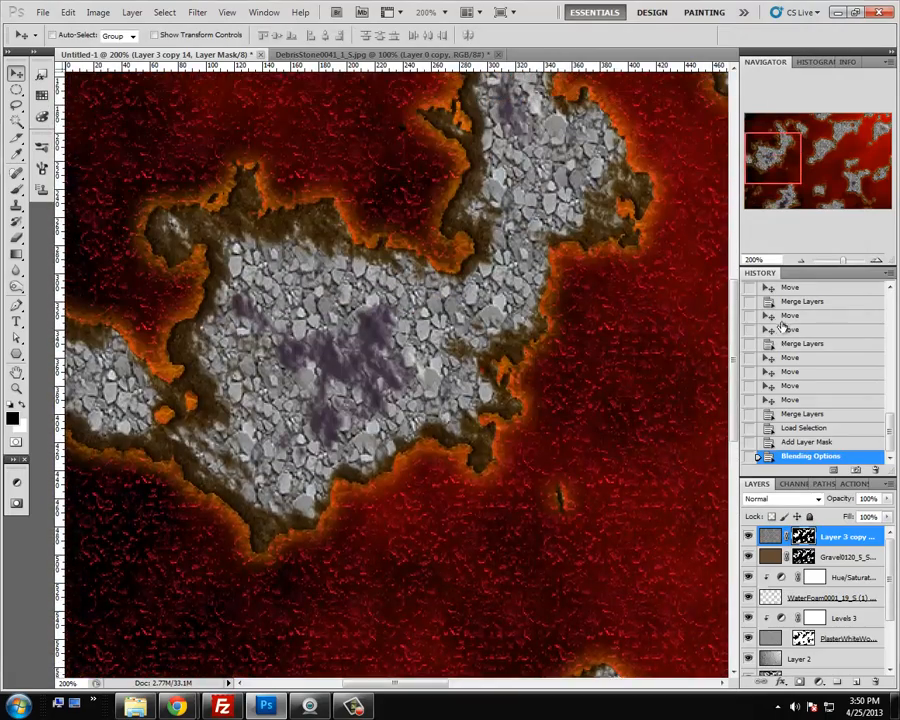
{"action": "left_click", "coordinate": [783, 498]}
{"action": "left_click", "coordinate": [786, 306]}
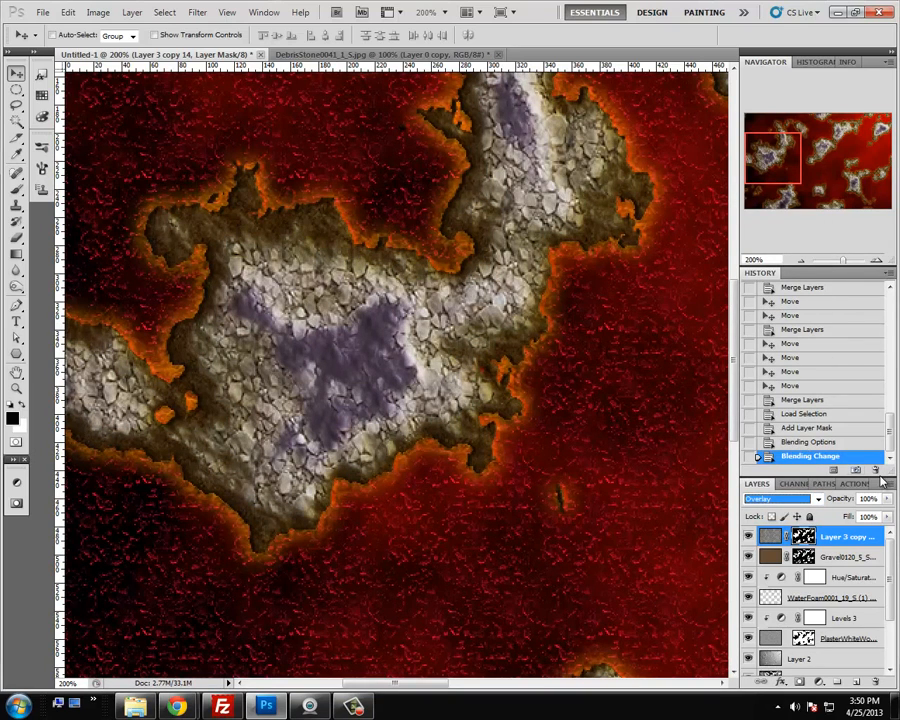
{"action": "left_click_drag", "start_coordinate": [885, 498], "coordinate": [880, 516]}
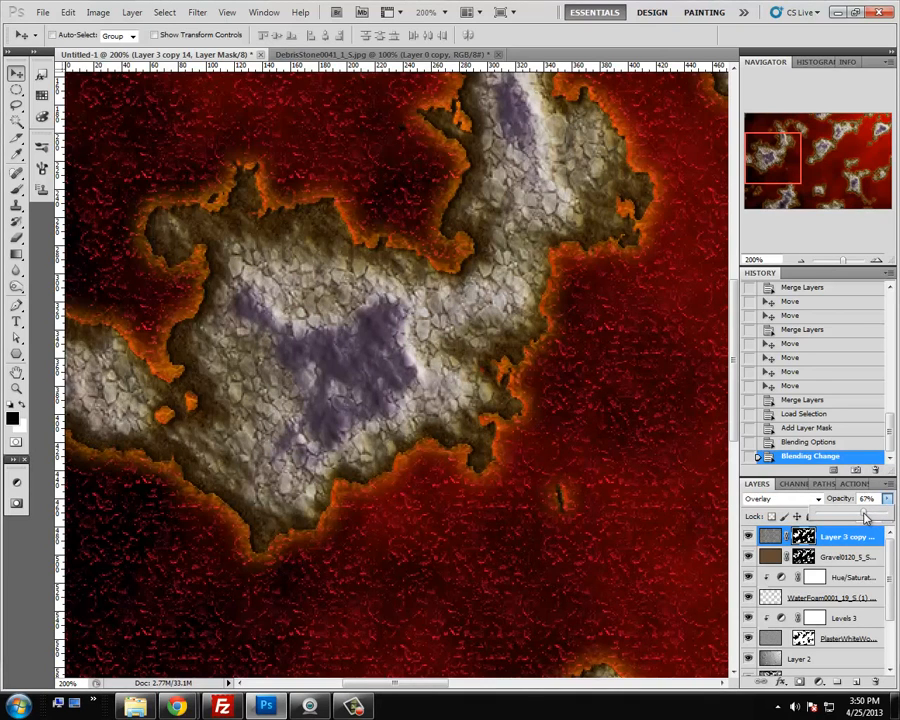
{"action": "left_click_drag", "start_coordinate": [866, 516], "coordinate": [866, 516]}
{"action": "left_click", "coordinate": [801, 261]}
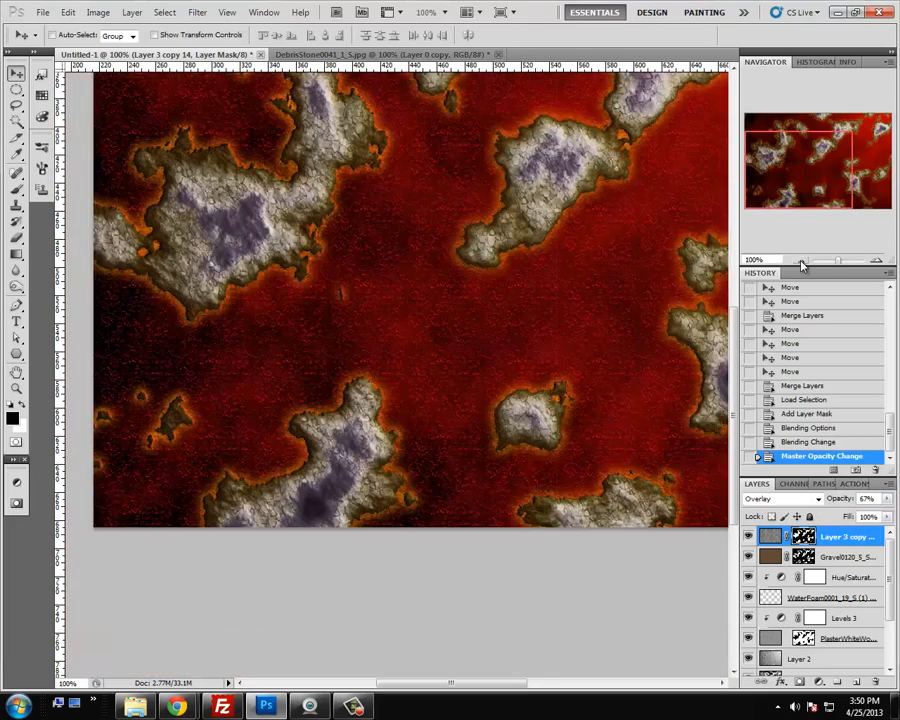
{"action": "left_click", "coordinate": [801, 261]}
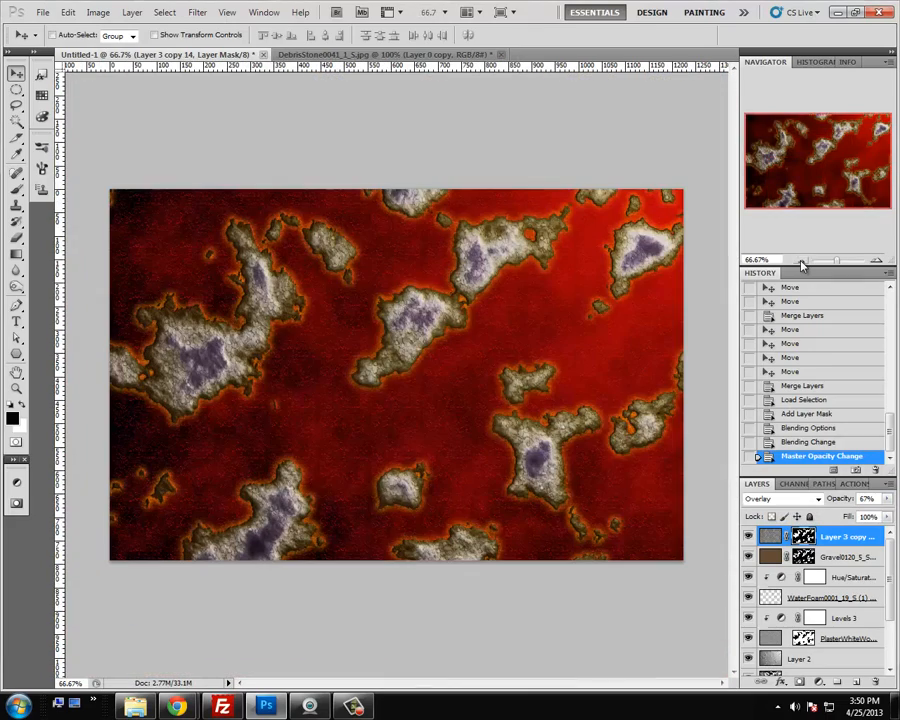
{"action": "left_click", "coordinate": [882, 261]}
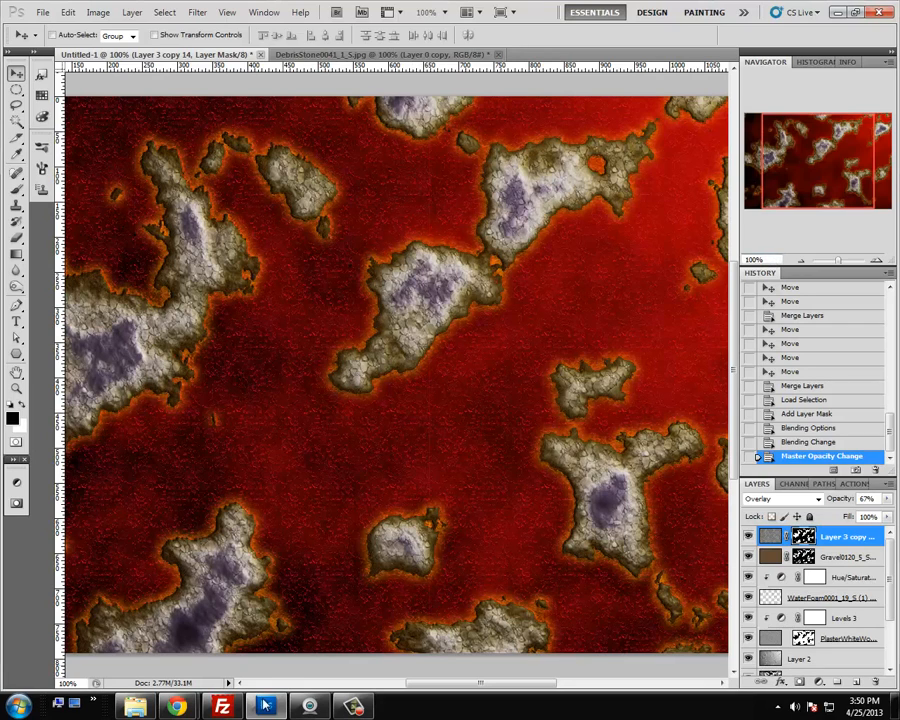
Switch to the CG Textures site in Chrome and close the DebrisStone0041 texture page
{"action": "mouse_move", "coordinate": [176, 706]}
{"action": "left_click", "coordinate": [255, 619]}
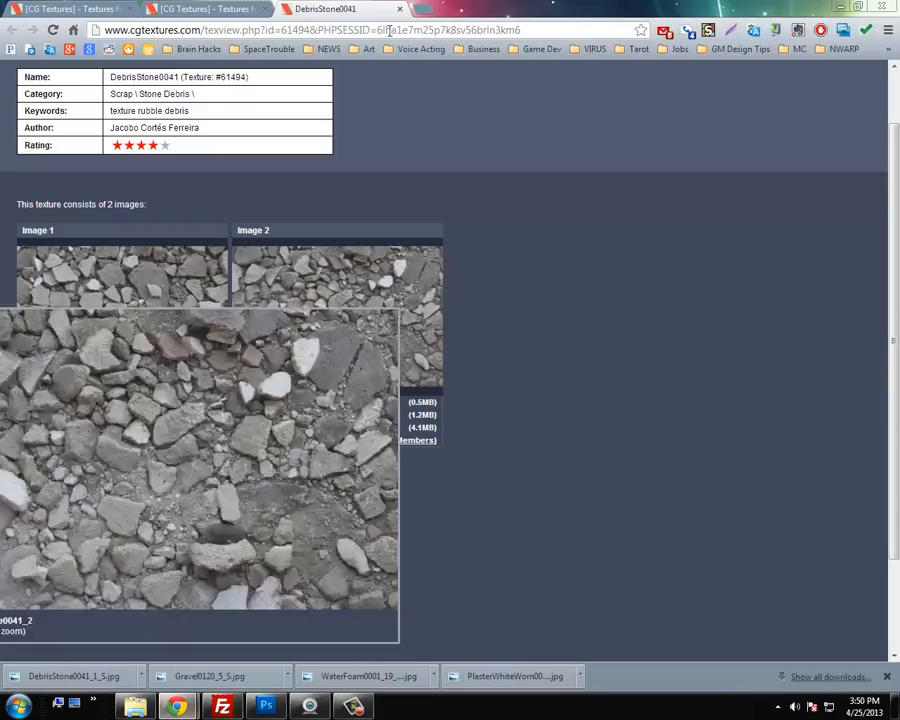
{"action": "left_click", "coordinate": [399, 9]}
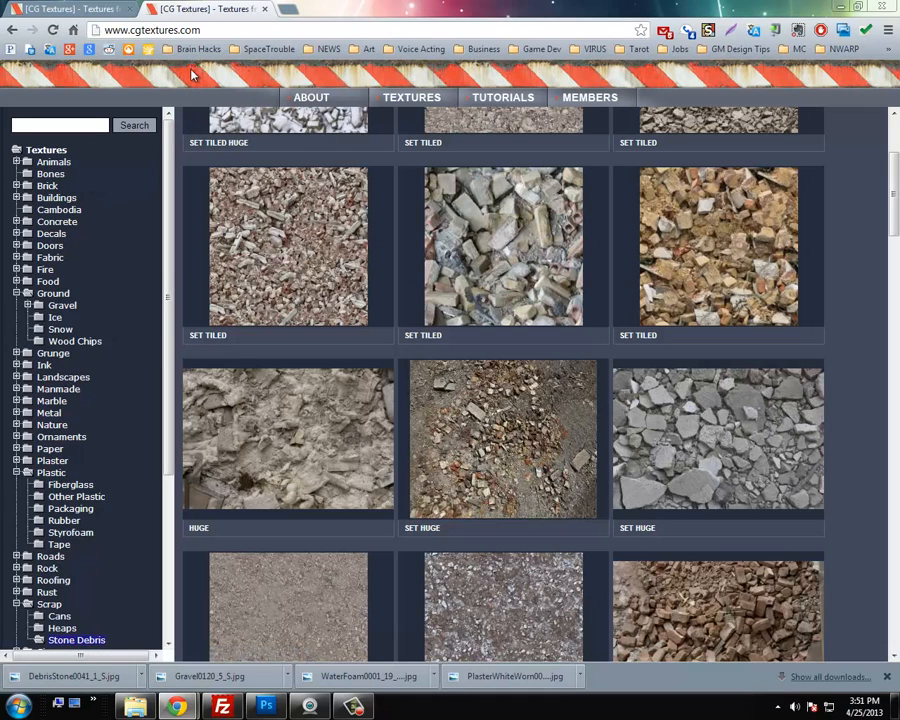
Browse the CG Textures catalogue to the Rock category and open its Jagged subcategory
{"action": "left_click", "coordinate": [56, 152]}
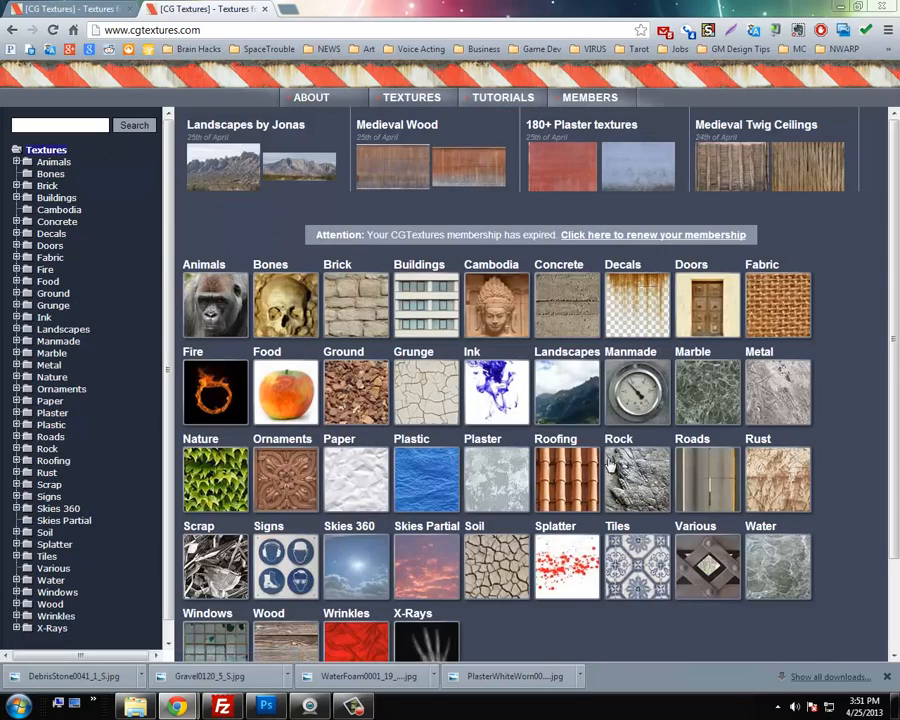
{"action": "left_click", "coordinate": [47, 448]}
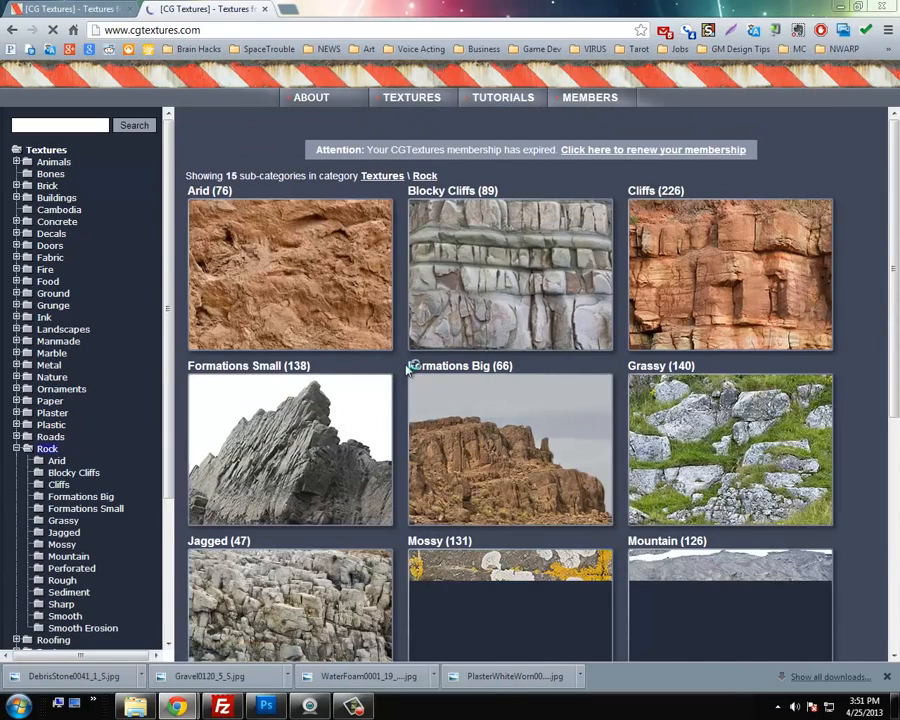
{"action": "scroll", "coordinate": [405, 372], "scroll_direction": "down", "scroll_amount": 2}
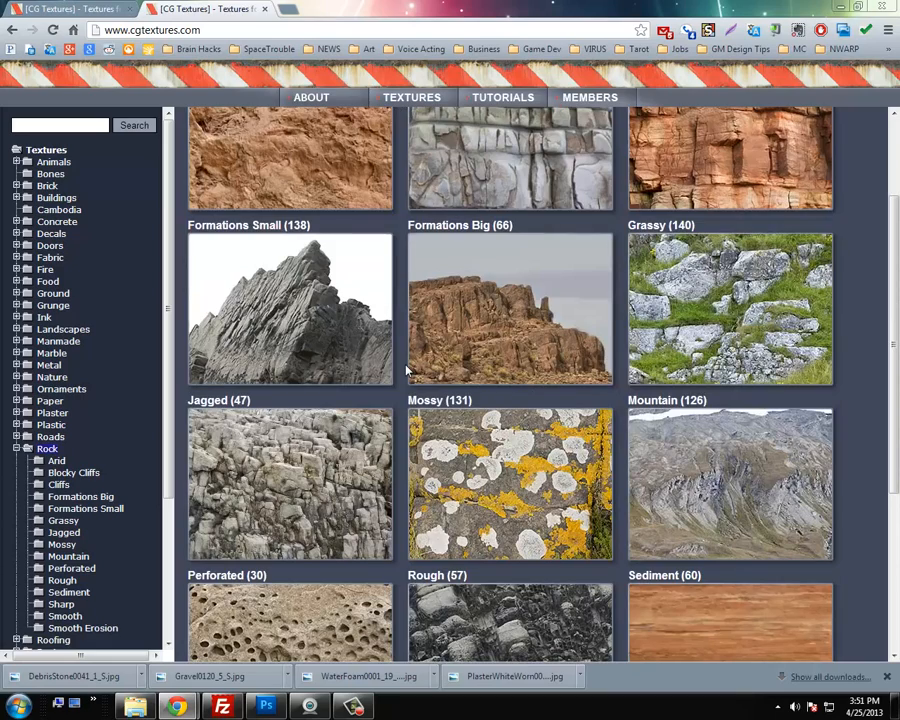
{"action": "scroll", "coordinate": [405, 370], "scroll_direction": "down", "scroll_amount": 3}
{"action": "left_click", "coordinate": [330, 350]}
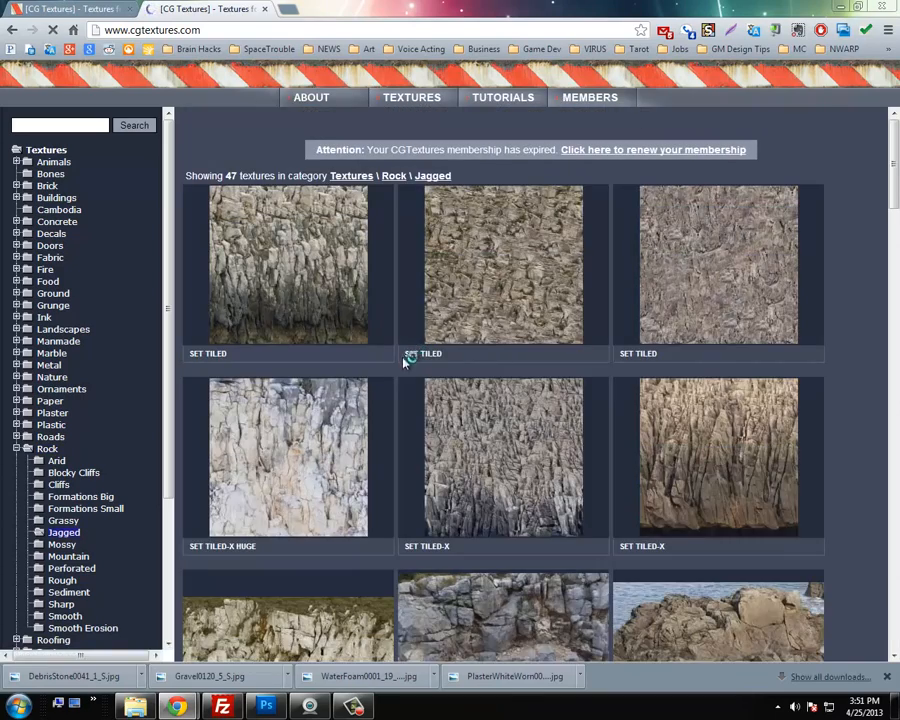
Look through the Jagged rock textures for a suitable cliff surface
{"action": "scroll", "coordinate": [405, 362], "scroll_direction": "down", "scroll_amount": 5}
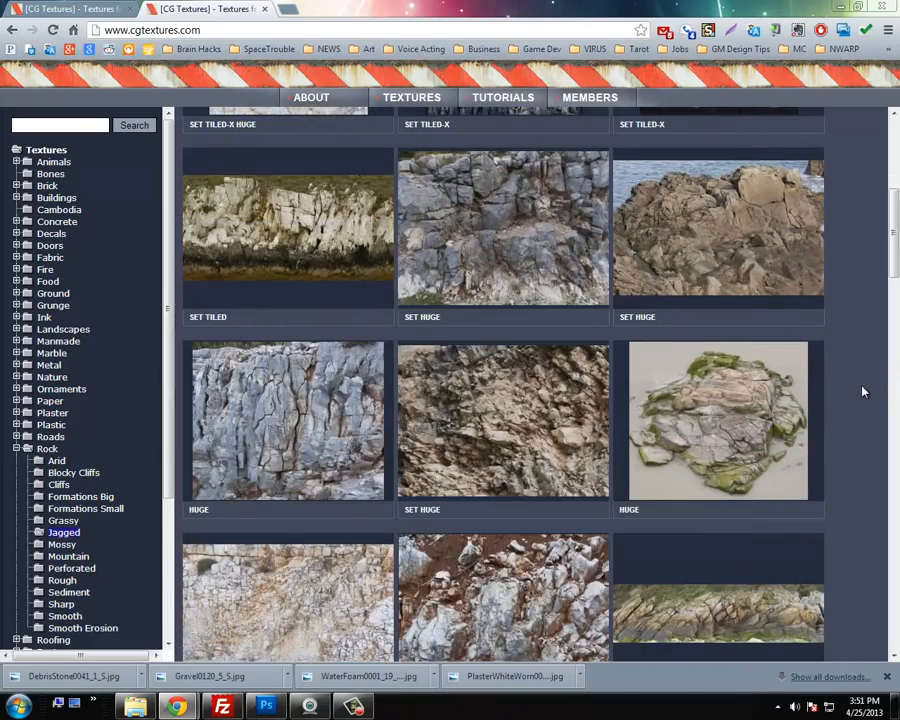
{"action": "scroll", "coordinate": [864, 391], "scroll_direction": "down", "scroll_amount": 4}
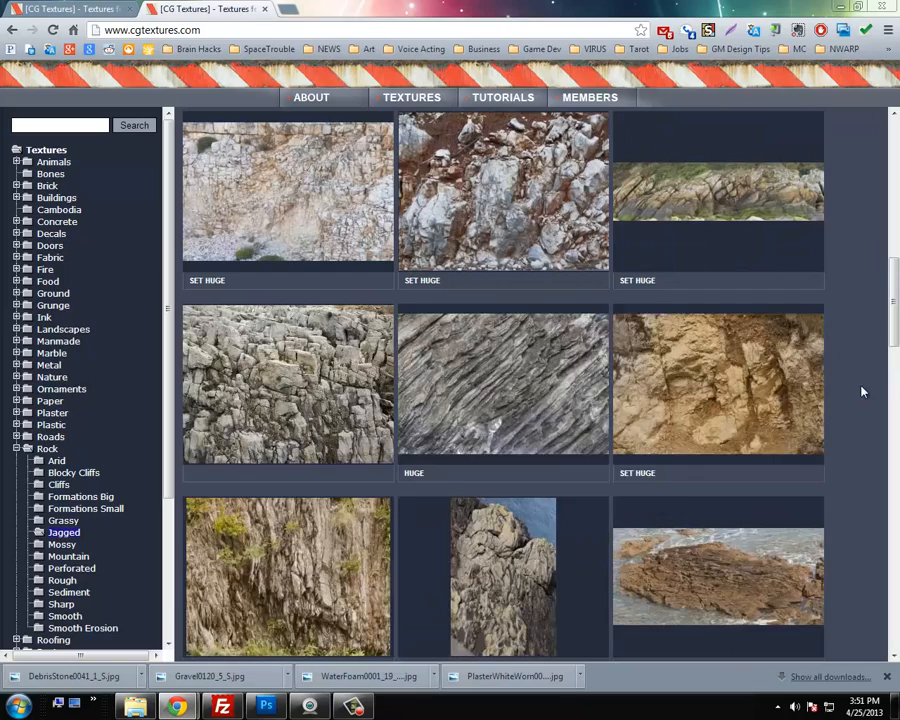
{"action": "mouse_move", "coordinate": [518, 391]}
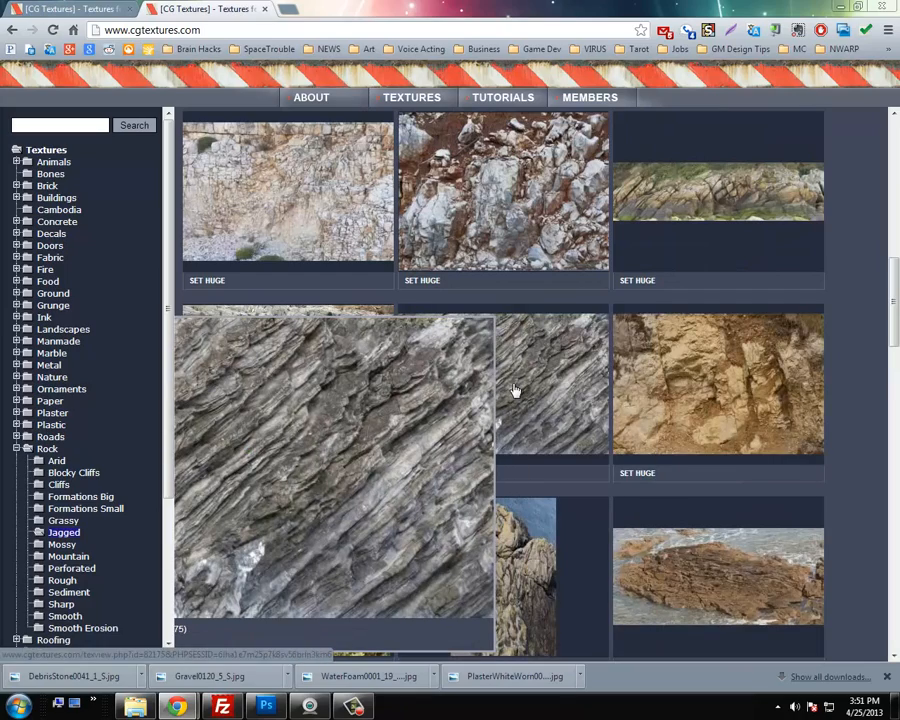
{"action": "scroll", "coordinate": [852, 458], "scroll_direction": "down", "scroll_amount": 3}
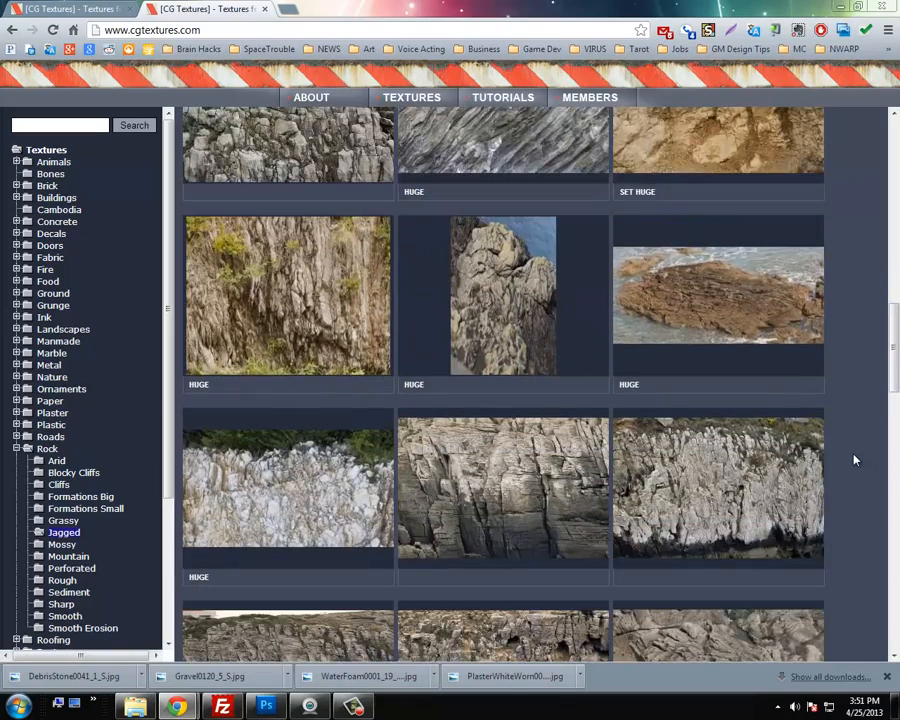
{"action": "scroll", "coordinate": [854, 460], "scroll_direction": "down", "scroll_amount": 5}
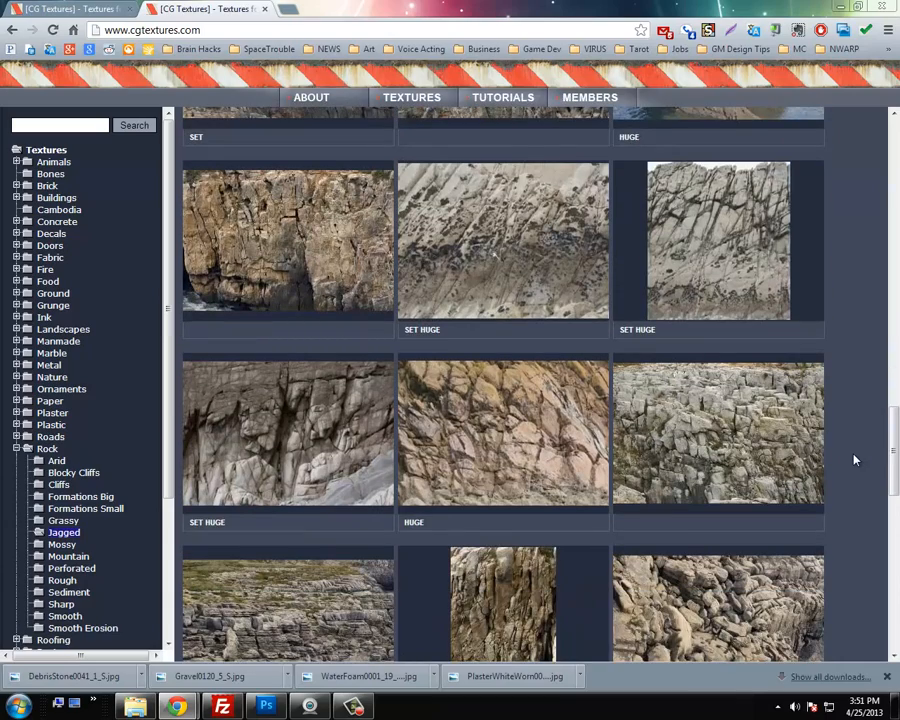
{"action": "scroll", "coordinate": [854, 460], "scroll_direction": "down", "scroll_amount": 6}
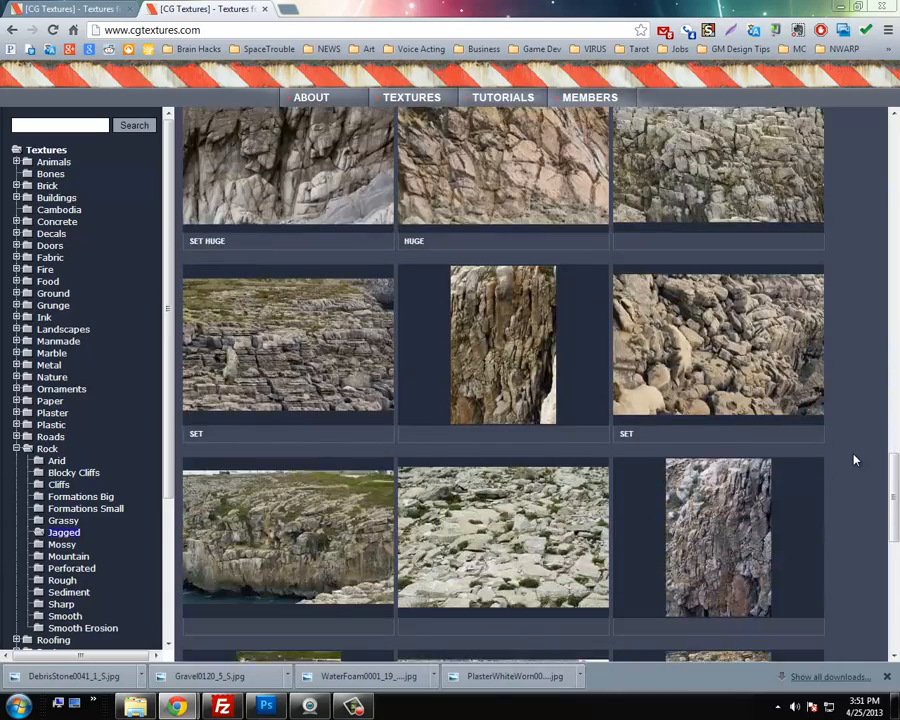
{"action": "scroll", "coordinate": [854, 460], "scroll_direction": "down", "scroll_amount": 5}
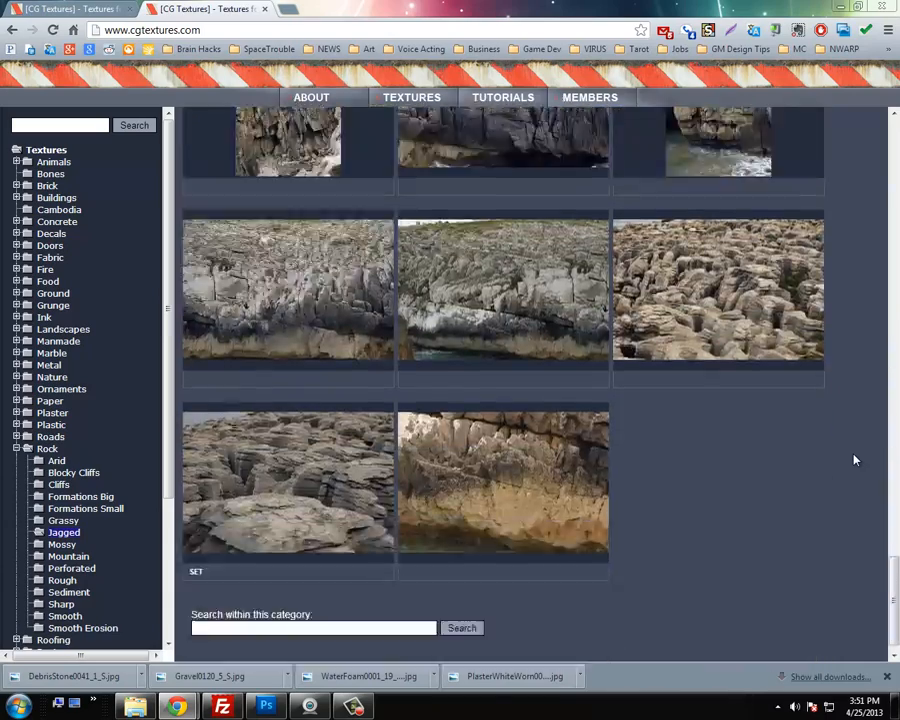
{"action": "scroll", "coordinate": [854, 460], "scroll_direction": "up", "scroll_amount": 3}
{"action": "scroll", "coordinate": [854, 460], "scroll_direction": "up", "scroll_amount": 10}
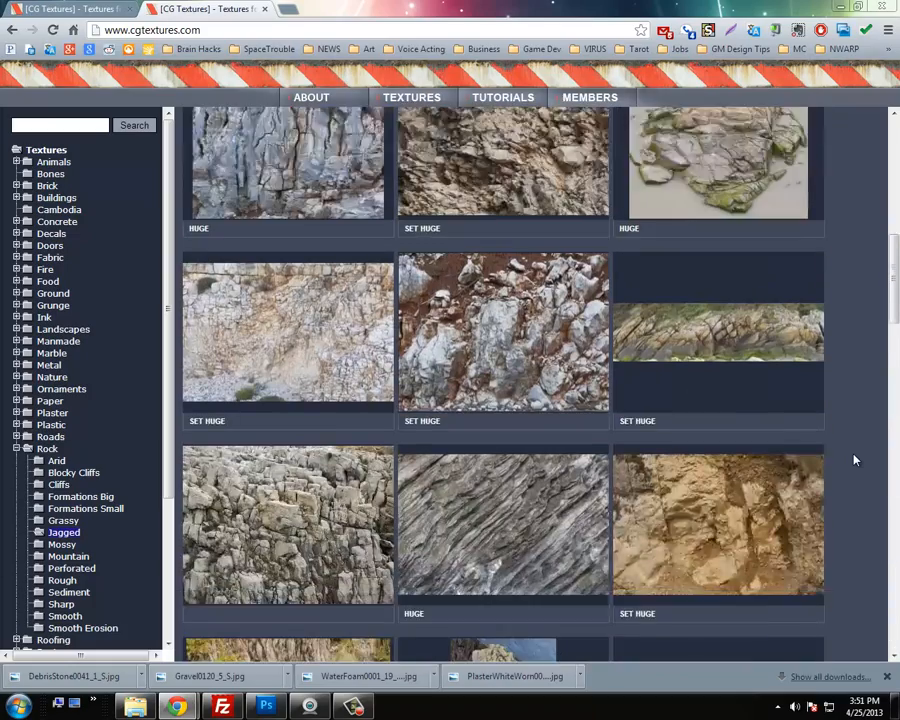
{"action": "scroll", "coordinate": [854, 460], "scroll_direction": "down", "scroll_amount": 1}
Download the Small 1024x683 version of the RockJagged0044 texture and open it in Photoshop
{"action": "mouse_move", "coordinate": [460, 456]}
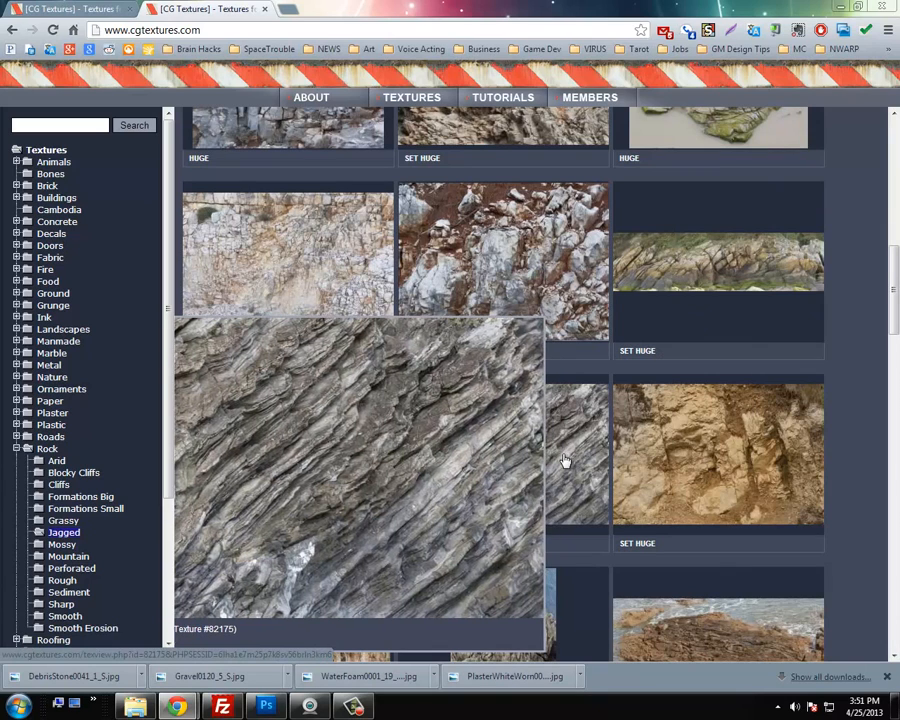
{"action": "left_click", "coordinate": [565, 460]}
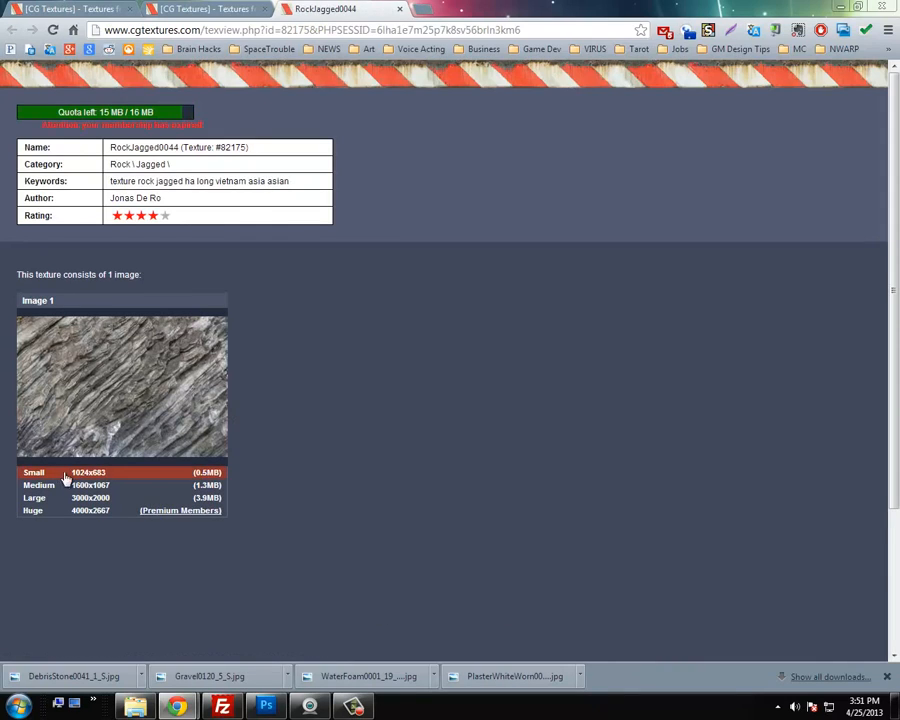
{"action": "left_click", "coordinate": [90, 474]}
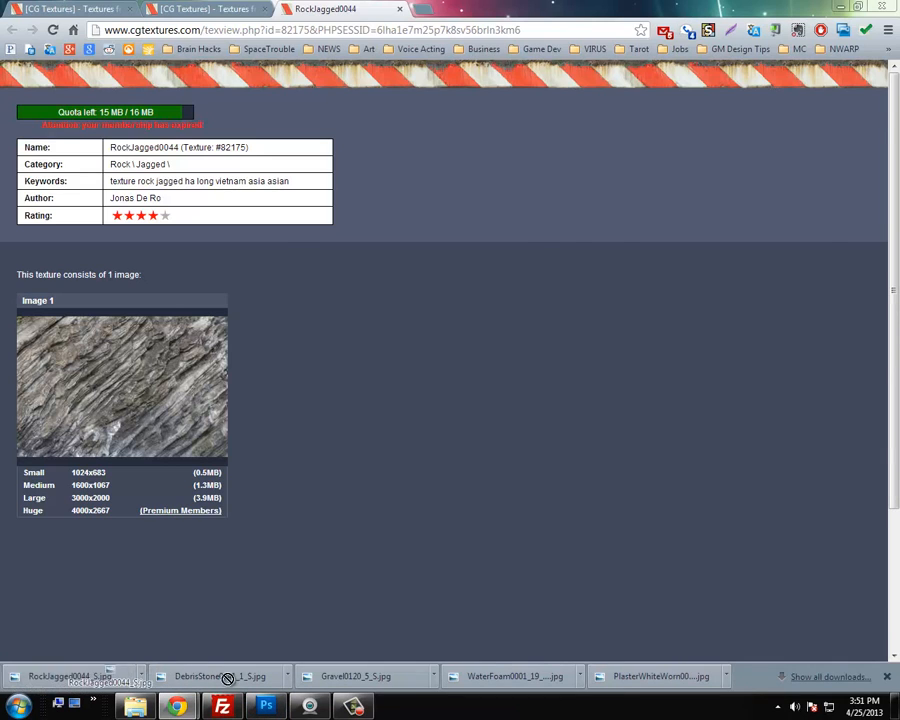
{"action": "left_click", "coordinate": [265, 706]}
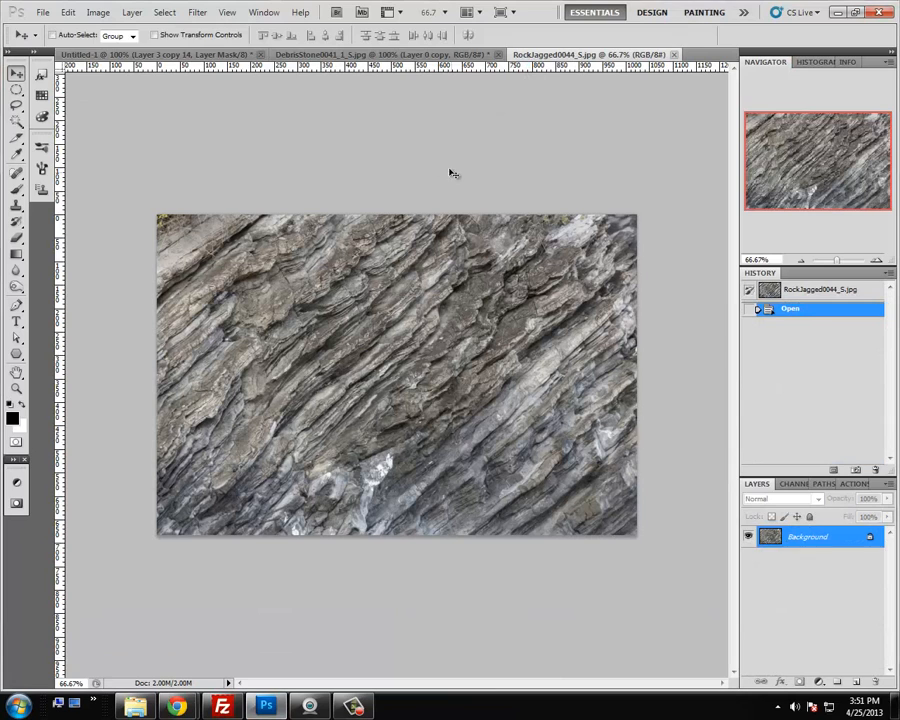
Resize the rock image to 600 by 600 pixels
{"action": "left_click", "coordinate": [98, 12]}
{"action": "left_click", "coordinate": [120, 110]}
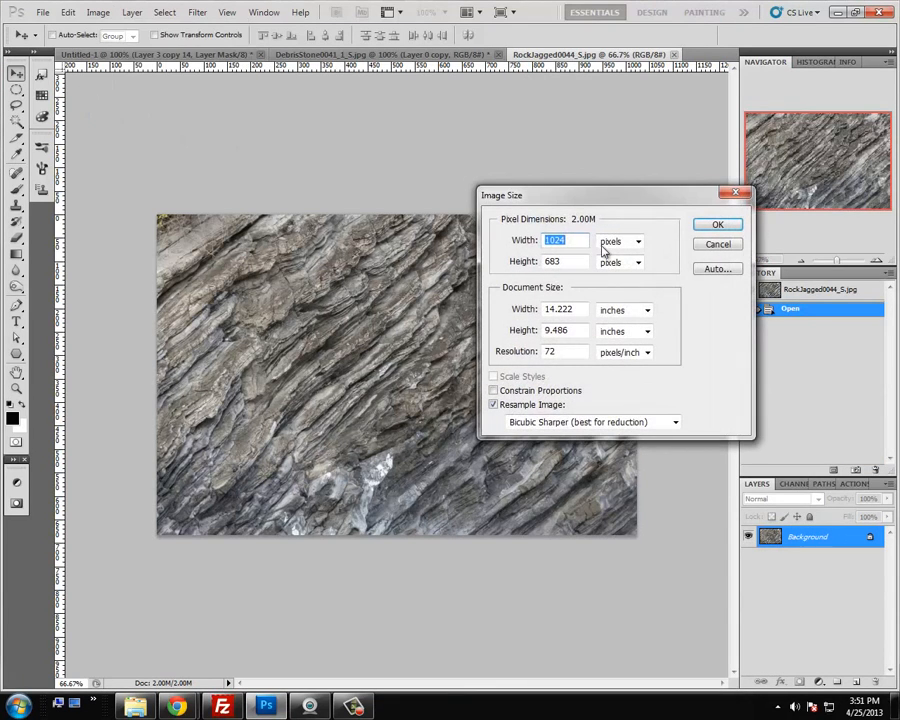
{"action": "type", "text": "600"}
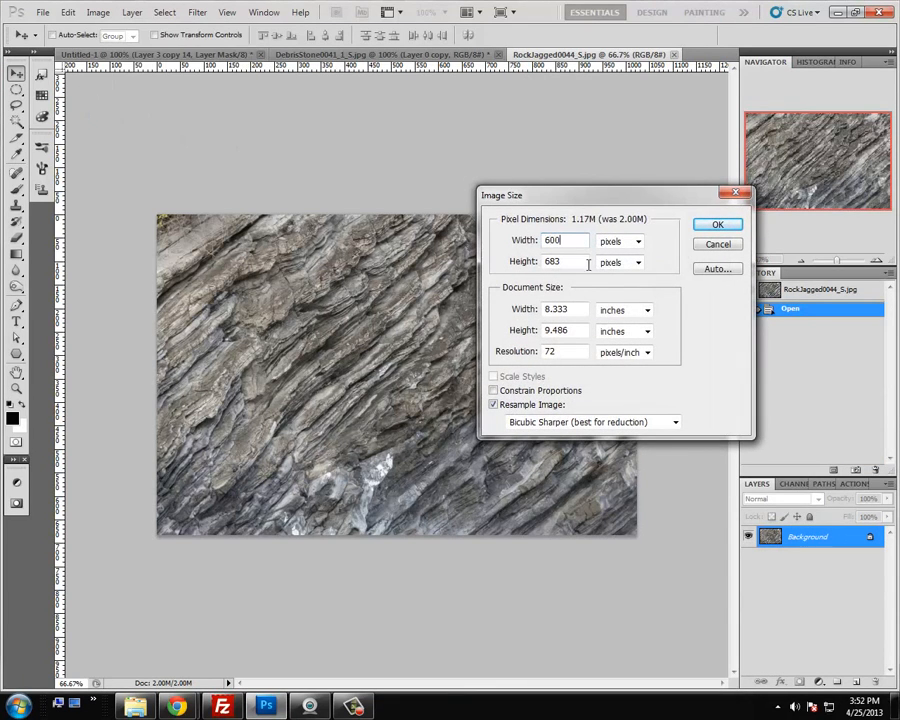
{"action": "double_click", "coordinate": [582, 261]}
{"action": "type", "text": "600"}
{"action": "left_click", "coordinate": [716, 225]}
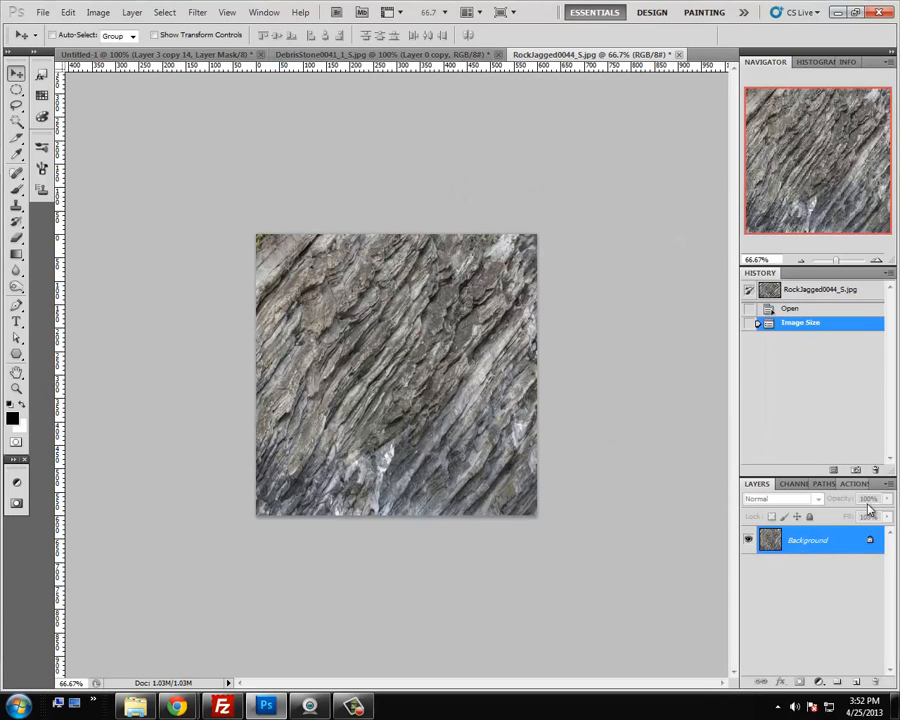
Duplicate the Background layer and apply the Offset filter to the copy
{"action": "left_click_drag", "start_coordinate": [815, 540], "coordinate": [838, 682]}
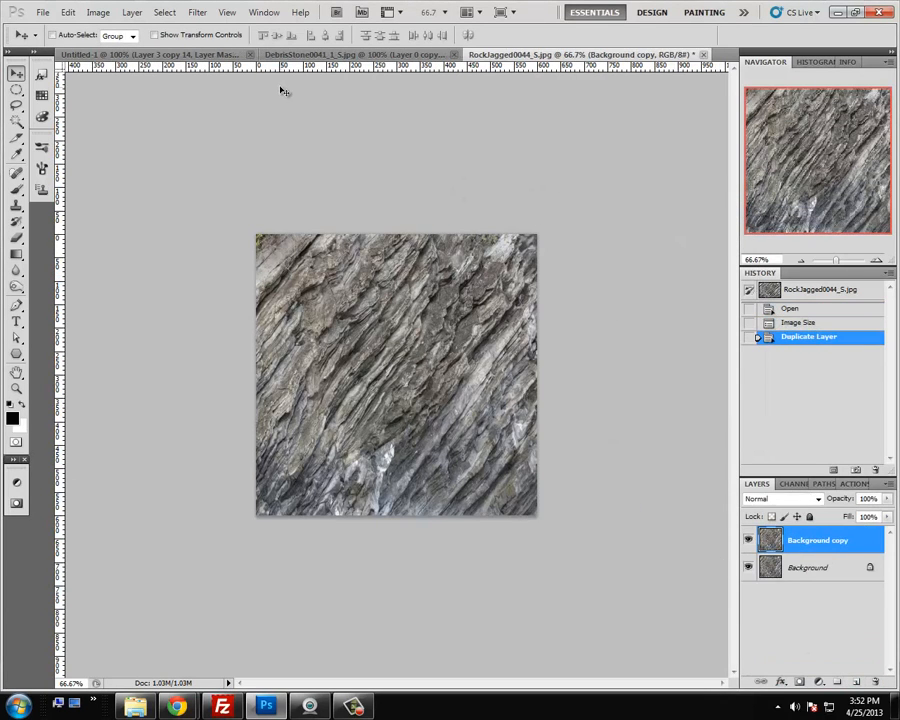
{"action": "left_click", "coordinate": [196, 12]}
{"action": "mouse_move", "coordinate": [270, 287]}
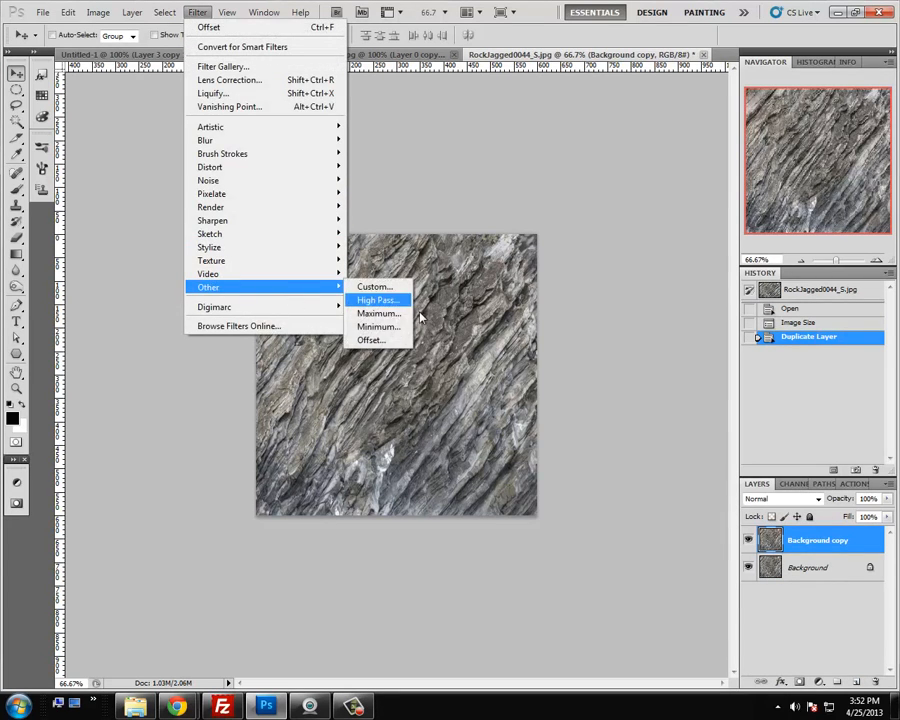
{"action": "left_click", "coordinate": [371, 340]}
{"action": "left_click", "coordinate": [610, 456]}
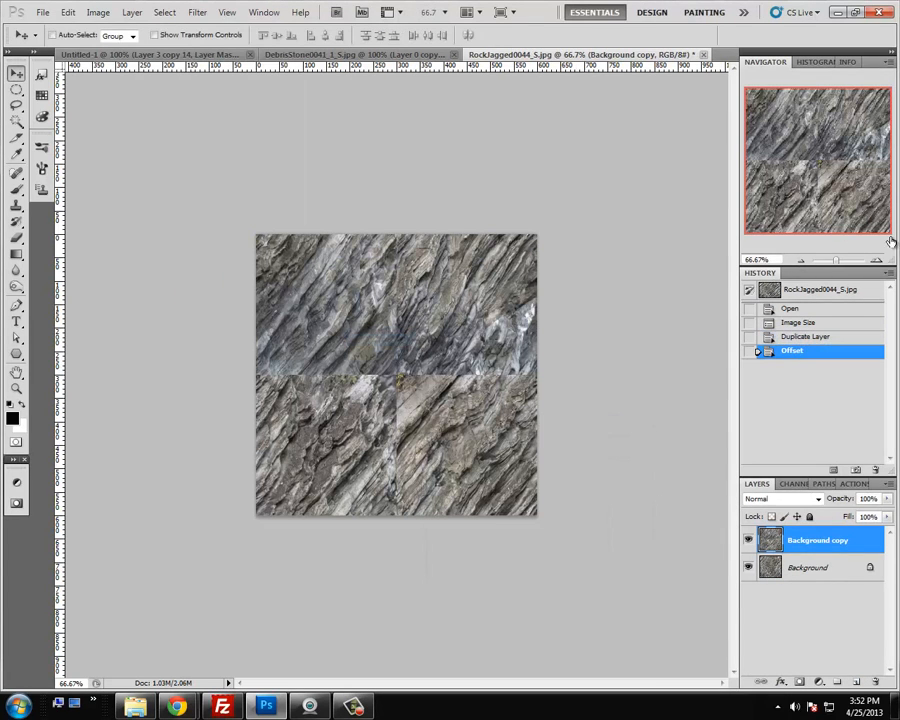
Set the brush to Soft Round Pressure Opacity at 200 px and undo the test dab painted on the image
{"action": "left_click", "coordinate": [877, 262]}
{"action": "left_click", "coordinate": [877, 262]}
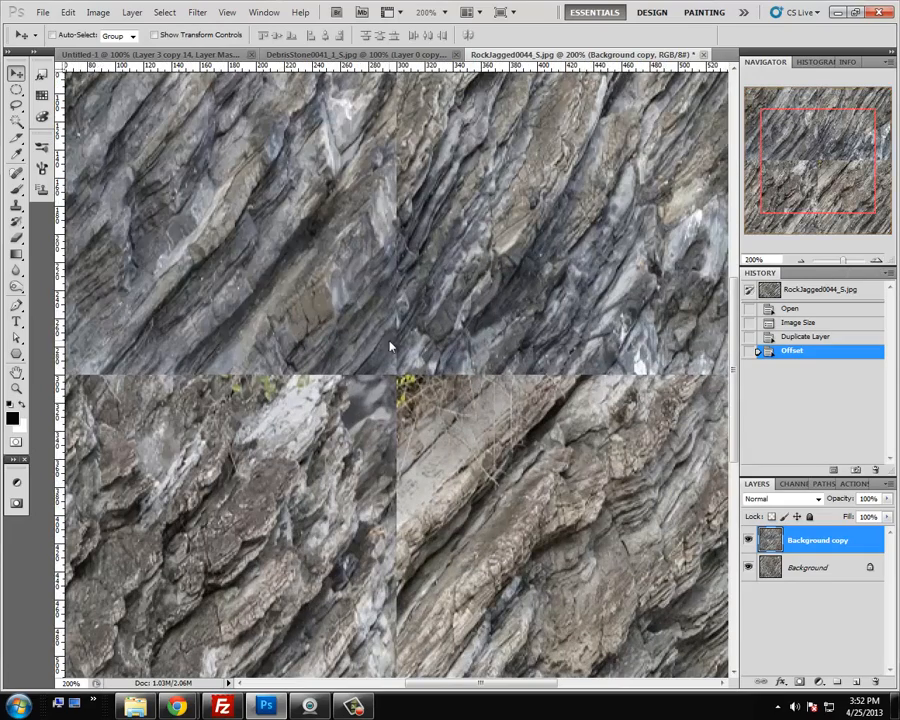
{"action": "left_click", "coordinate": [800, 261]}
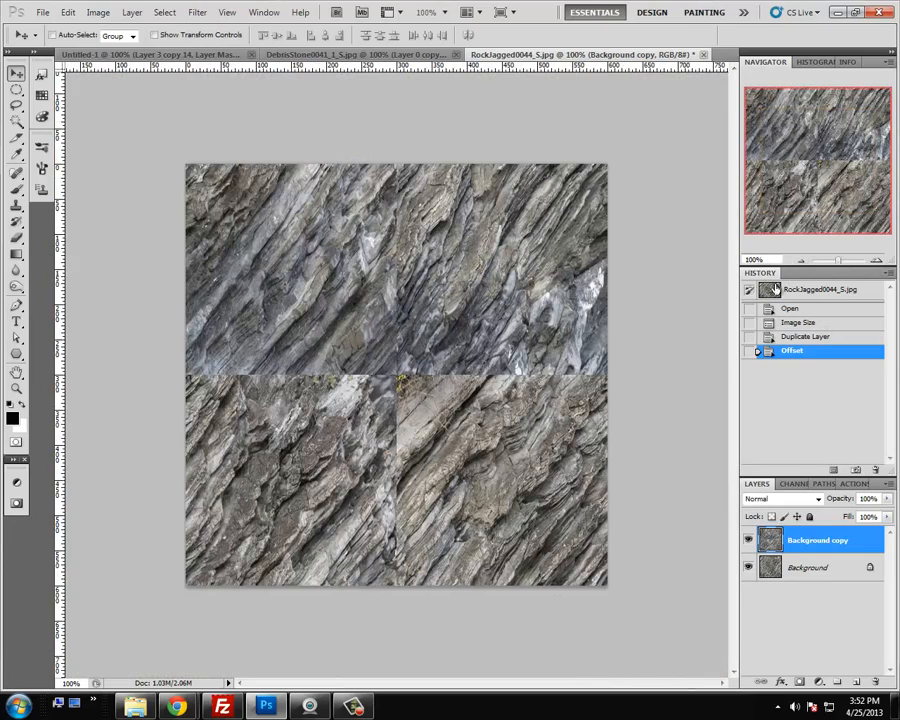
{"action": "key", "text": "b"}
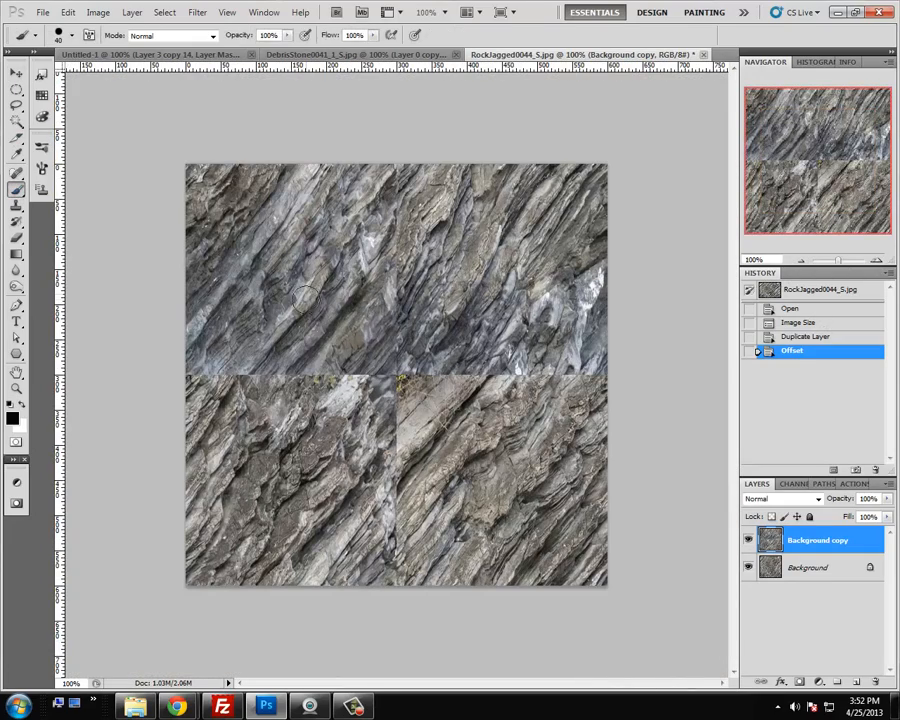
{"action": "left_click", "coordinate": [73, 37]}
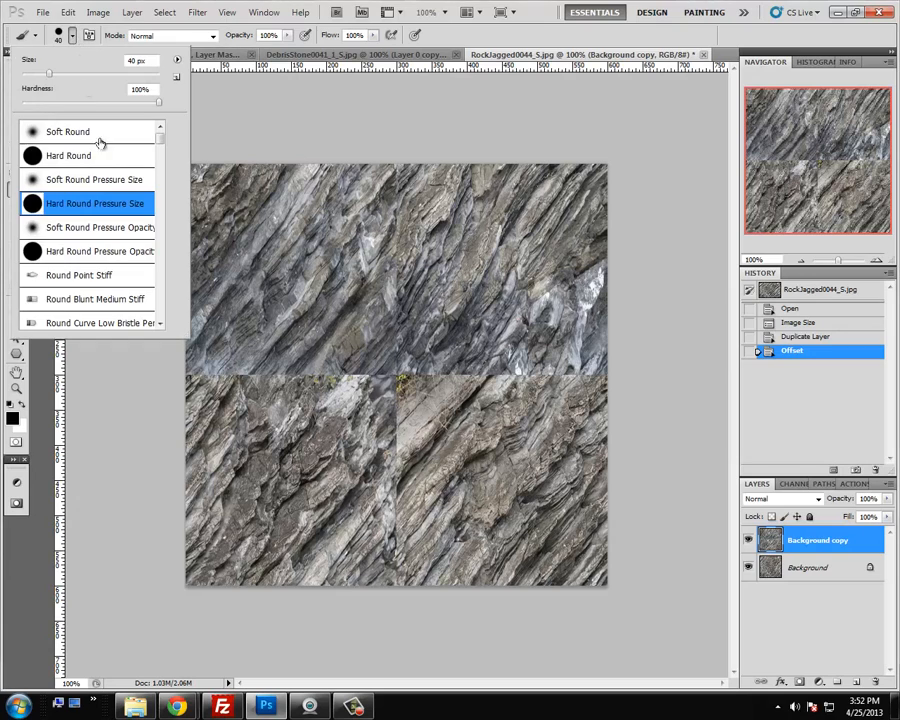
{"action": "left_click", "coordinate": [60, 228]}
{"action": "left_click", "coordinate": [300, 128]}
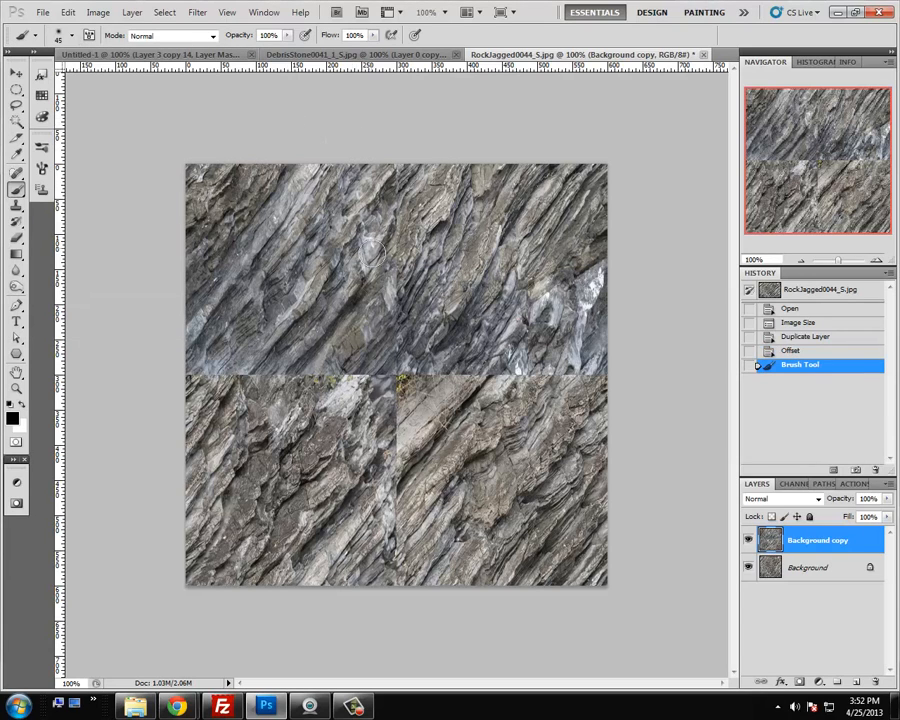
{"action": "key", "text": "bracketright"}
{"action": "key", "text": "bracketright"}
{"action": "key", "text": "bracketright"}
{"action": "key", "text": "bracketright"}
{"action": "key", "text": "bracketright"}
{"action": "key", "text": "bracketright"}
{"action": "key", "text": "bracketright"}
{"action": "key", "text": "bracketright"}
{"action": "key", "text": "bracketright"}
{"action": "key", "text": "bracketright"}
{"action": "left_click", "coordinate": [398, 391]}
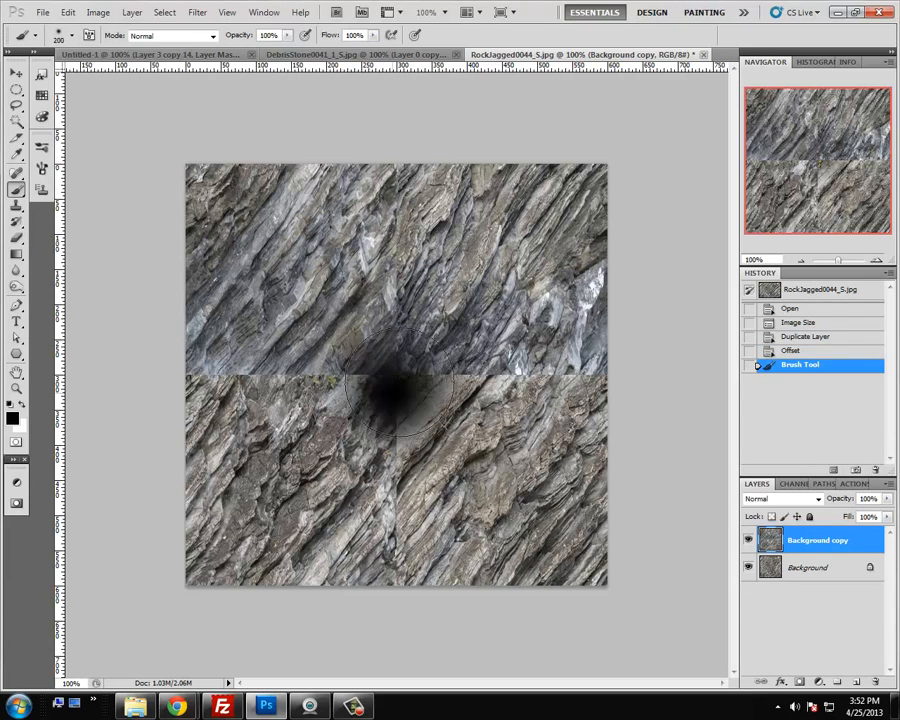
{"action": "key", "text": "ctrl+z"}
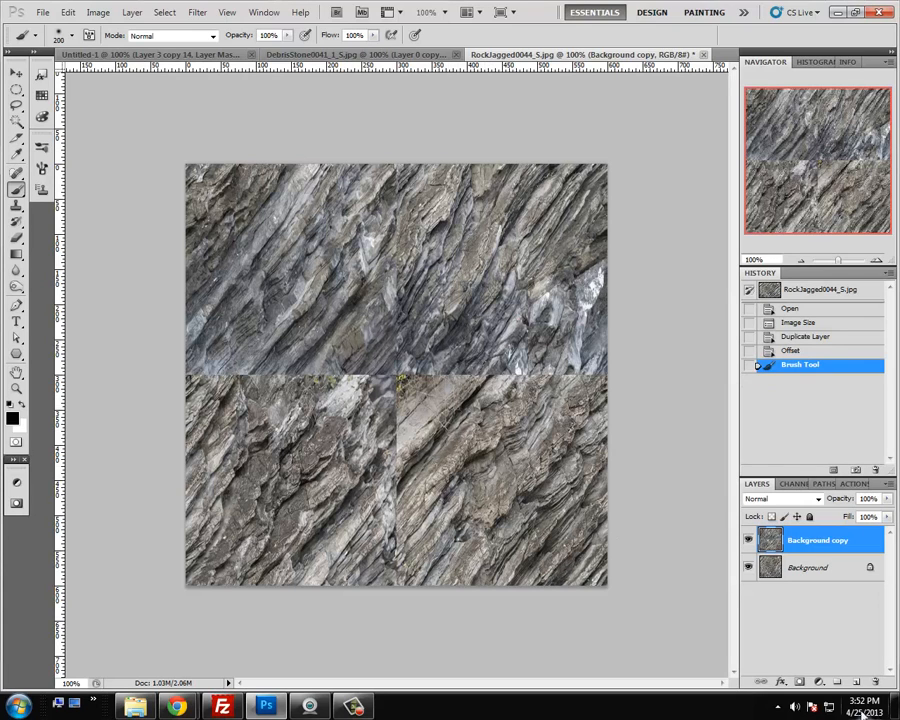
Add a layer mask to the Background copy and paint it black over the central seams and surrounding rock
{"action": "left_click", "coordinate": [799, 681]}
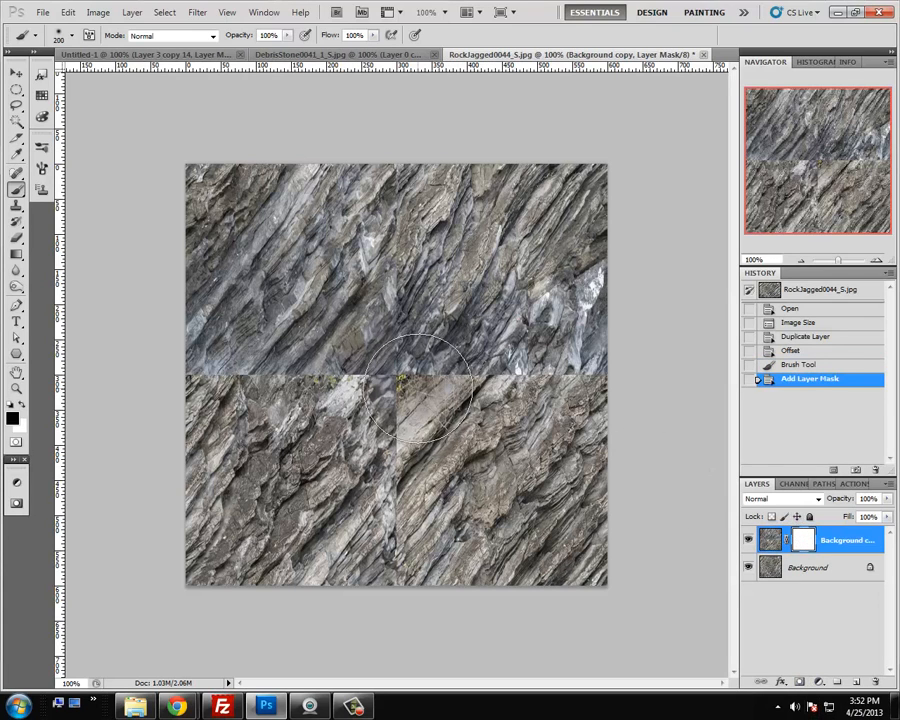
{"action": "mouse_move", "coordinate": [419, 389]}
{"action": "left_mouse_down"}
{"action": "mouse_move", "coordinate": [417, 325]}
{"action": "mouse_move", "coordinate": [355, 395]}
{"action": "left_mouse_up"}
{"action": "left_click_drag", "start_coordinate": [432, 298], "coordinate": [458, 274]}
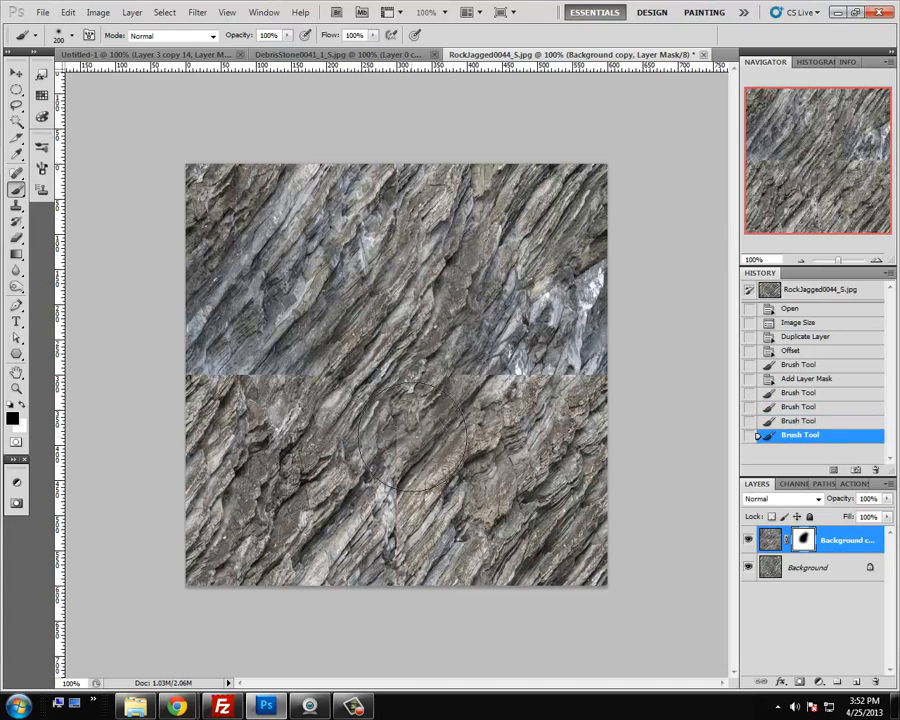
{"action": "left_click_drag", "start_coordinate": [415, 446], "coordinate": [502, 358]}
{"action": "mouse_move", "coordinate": [470, 408]}
{"action": "left_mouse_down"}
{"action": "mouse_move", "coordinate": [539, 324]}
{"action": "mouse_move", "coordinate": [518, 380]}
{"action": "left_mouse_up"}
{"action": "left_click_drag", "start_coordinate": [572, 318], "coordinate": [545, 359]}
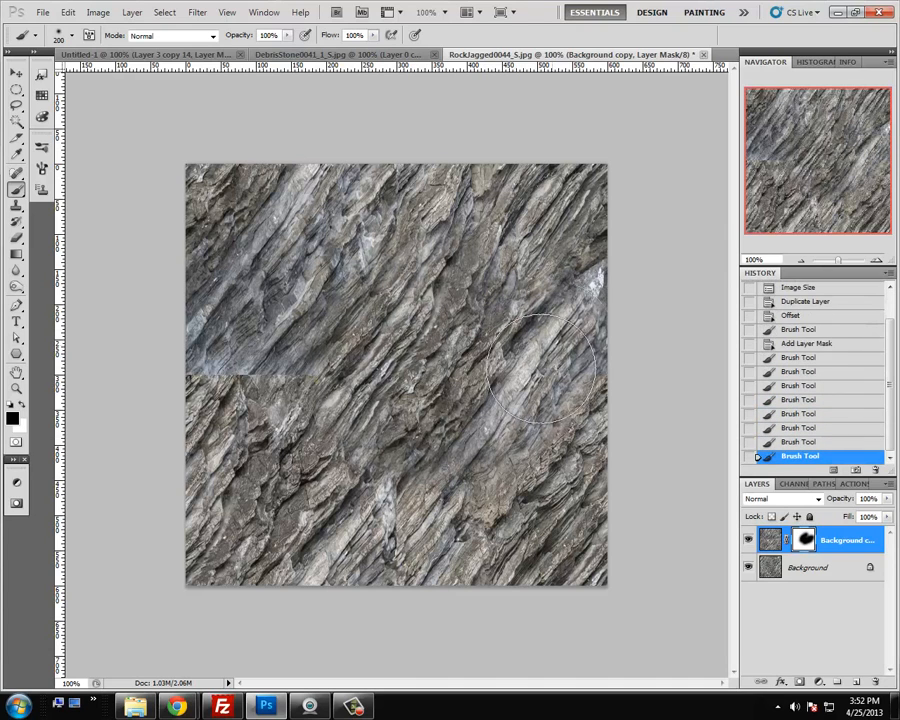
{"action": "left_click_drag", "start_coordinate": [330, 515], "coordinate": [377, 477]}
{"action": "mouse_move", "coordinate": [348, 537]}
{"action": "left_mouse_down"}
{"action": "mouse_move", "coordinate": [405, 511]}
{"action": "mouse_move", "coordinate": [383, 519]}
{"action": "left_mouse_up"}
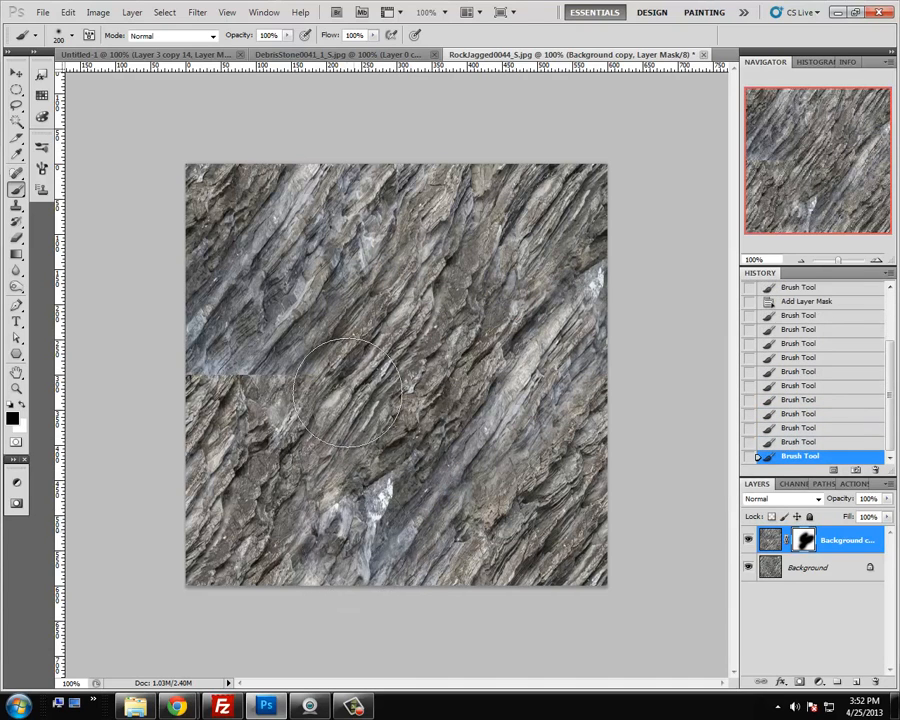
{"action": "mouse_move", "coordinate": [343, 340]}
{"action": "left_mouse_down"}
{"action": "mouse_move", "coordinate": [293, 380]}
{"action": "mouse_move", "coordinate": [320, 312]}
{"action": "left_mouse_up"}
{"action": "left_click_drag", "start_coordinate": [252, 350], "coordinate": [256, 380]}
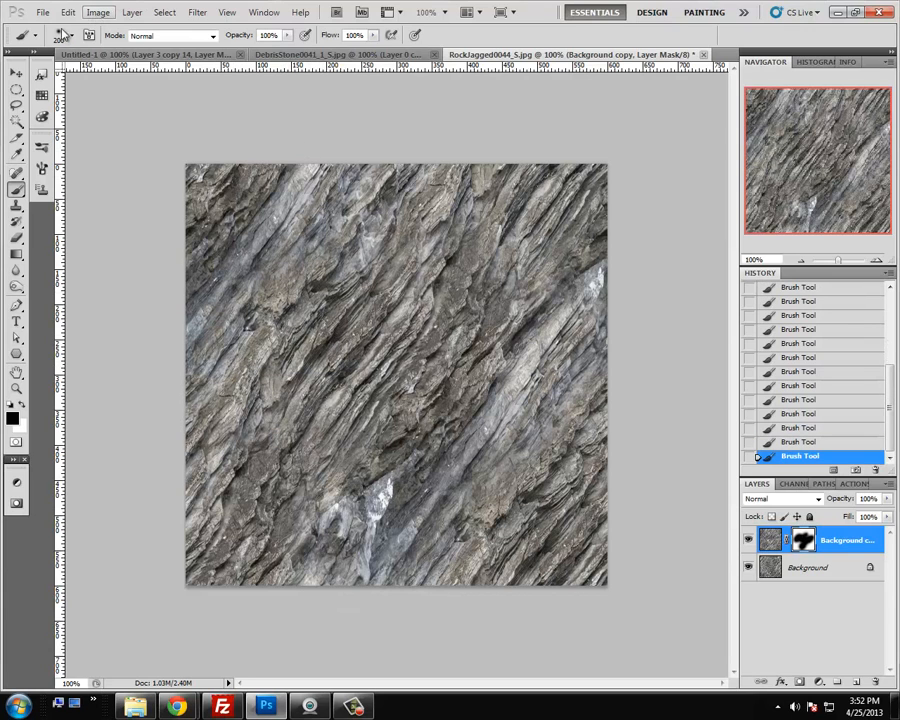
Switch to the Hard Round Pressure Size brush, reduce it to 30 px, and refine the layer mask's blend
{"action": "left_click", "coordinate": [66, 36]}
{"action": "left_click", "coordinate": [76, 202]}
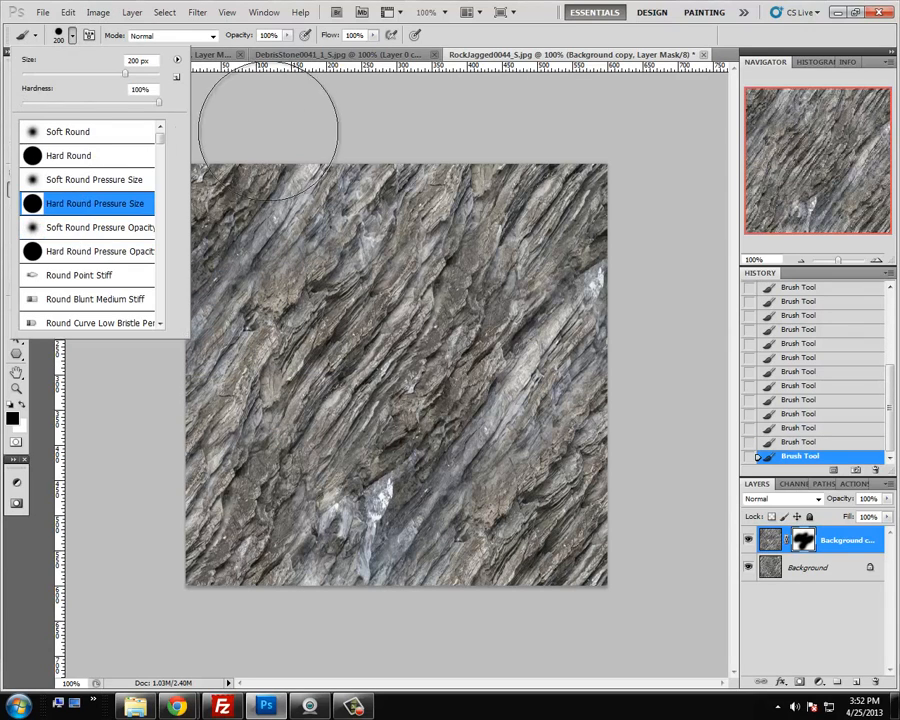
{"action": "left_click", "coordinate": [269, 116]}
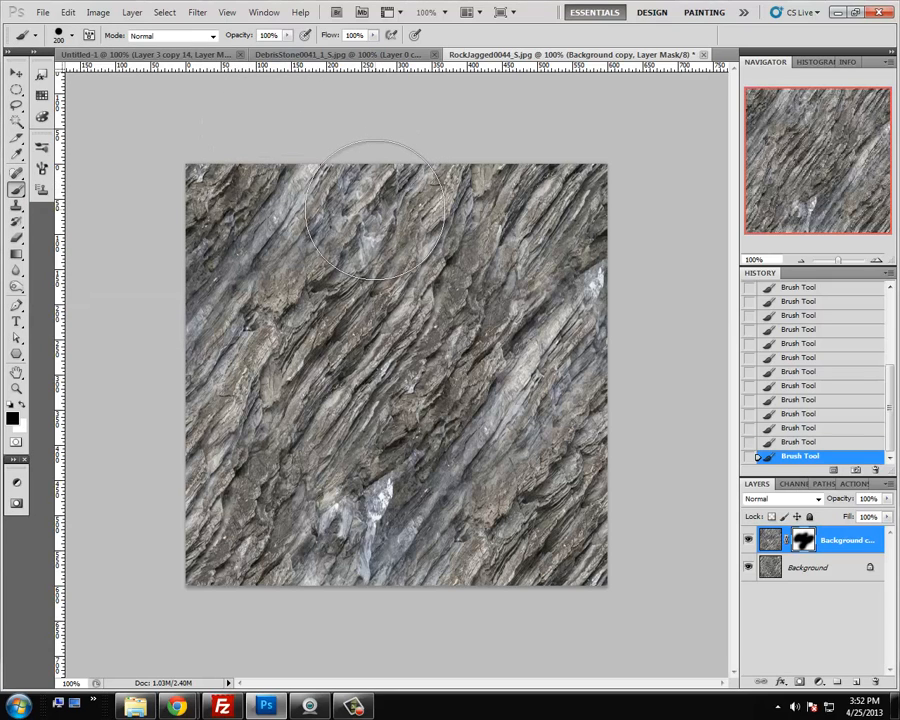
{"action": "key", "text": "bracketleft"}
{"action": "key", "text": "bracketleft"}
{"action": "key", "text": "bracketleft"}
{"action": "key", "text": "bracketleft"}
{"action": "key", "text": "bracketleft"}
{"action": "key", "text": "bracketleft"}
{"action": "key", "text": "bracketleft"}
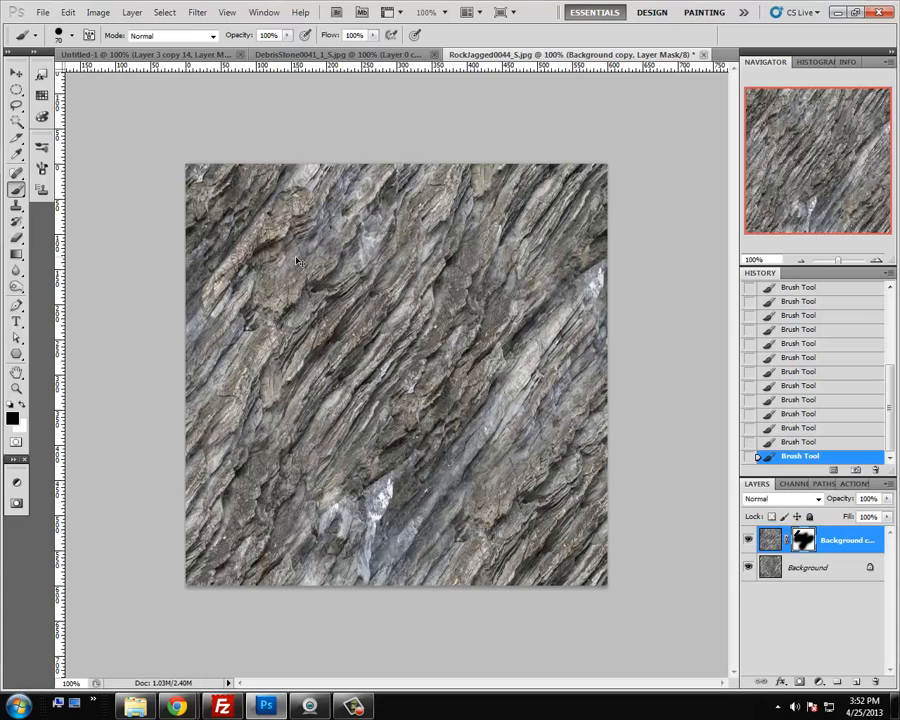
{"action": "key", "text": "bracketleft"}
{"action": "key", "text": "bracketleft"}
{"action": "key", "text": "bracketleft"}
{"action": "key", "text": "bracketleft"}
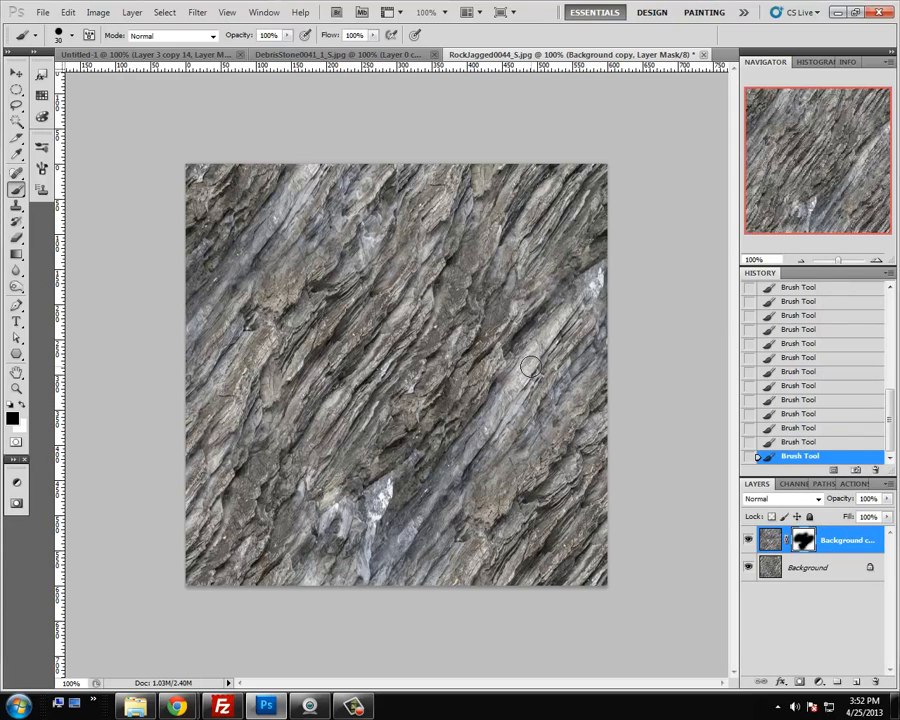
Merge the masked Background copy and the Background into a single layer
{"action": "left_click", "coordinate": [816, 576], "text": "shift"}
{"action": "key", "text": "ctrl+e"}
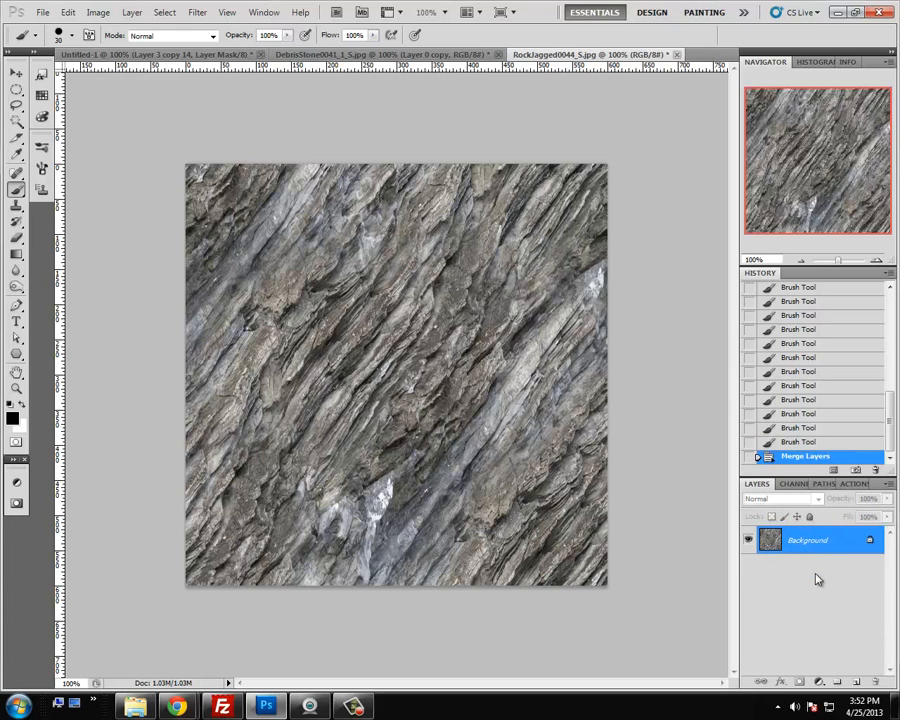
Select the whole rock canvas, add a new layer above Layer 3 copy 14 in Untitled-1, and undo the mistaken gravel paste
{"action": "key", "text": "ctrl+a"}
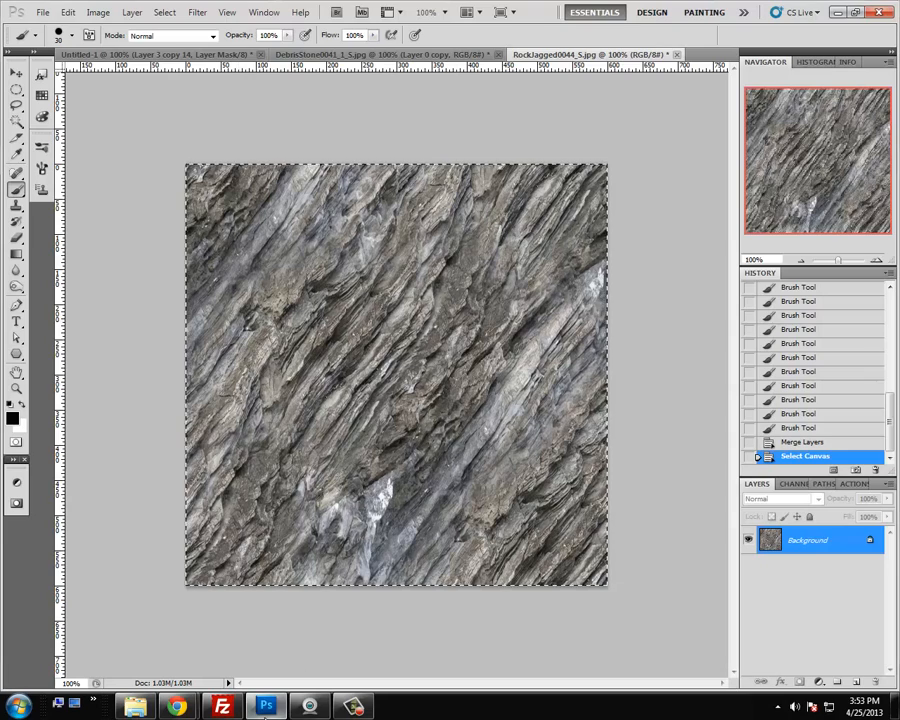
{"action": "left_click", "coordinate": [228, 54]}
{"action": "left_click", "coordinate": [801, 260]}
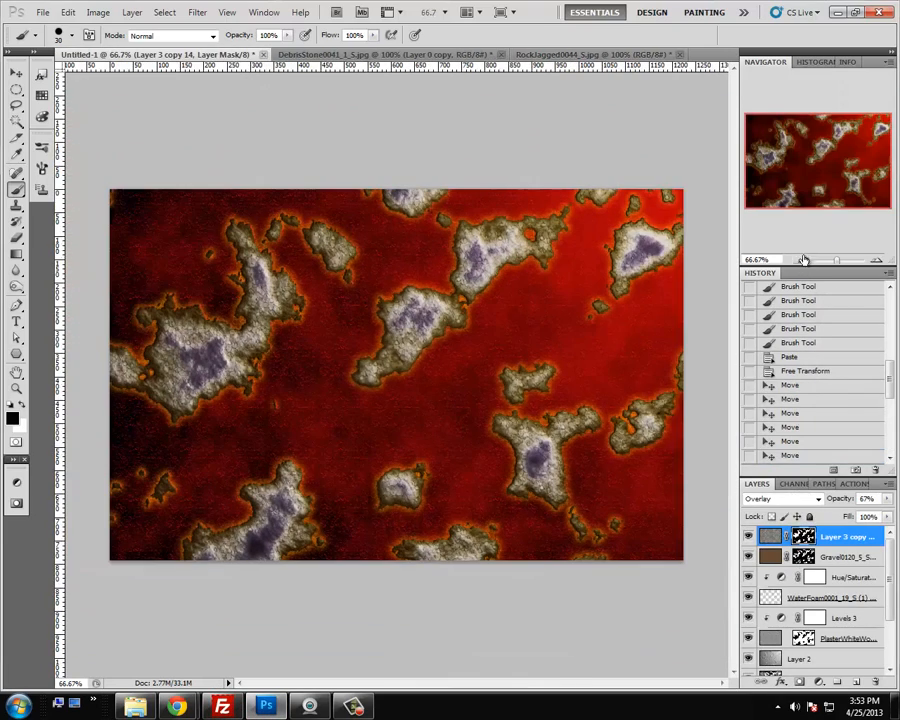
{"action": "left_click", "coordinate": [858, 682]}
{"action": "key", "text": "ctrl+v"}
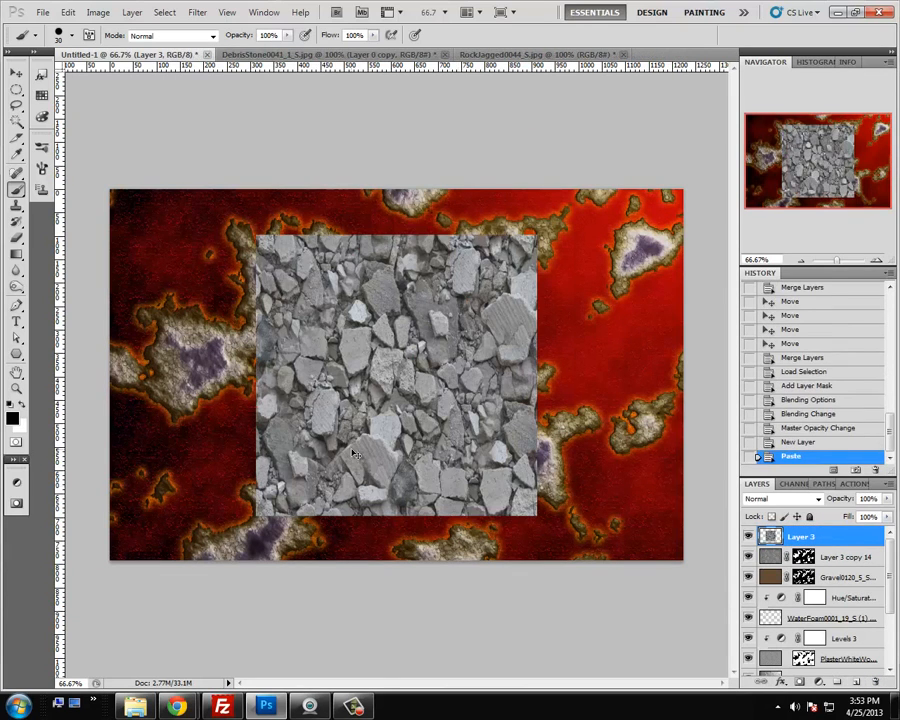
{"action": "key", "text": "ctrl+z"}
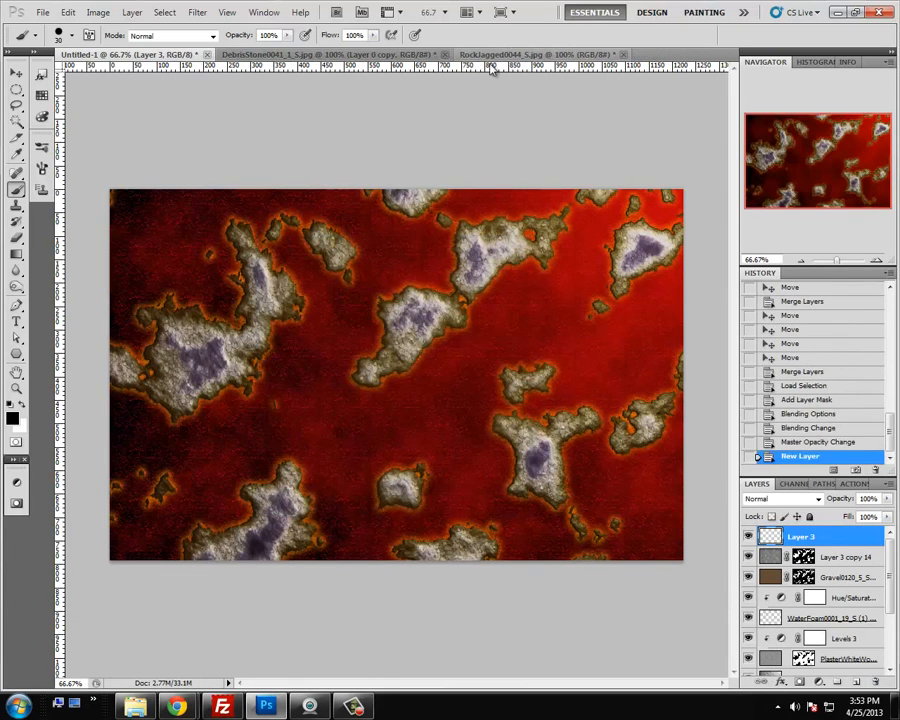
Convert the Background of RockJagged0044_S.jpg into a regular layer named Layer 0 and select the entire canvas
{"action": "left_click", "coordinate": [492, 58]}
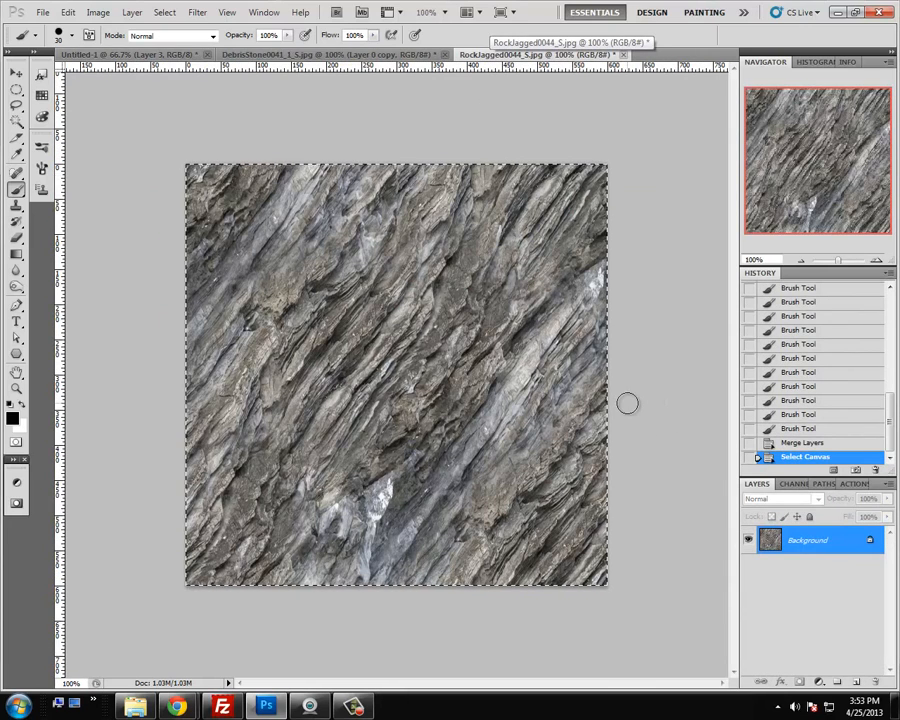
{"action": "double_click", "coordinate": [805, 545]}
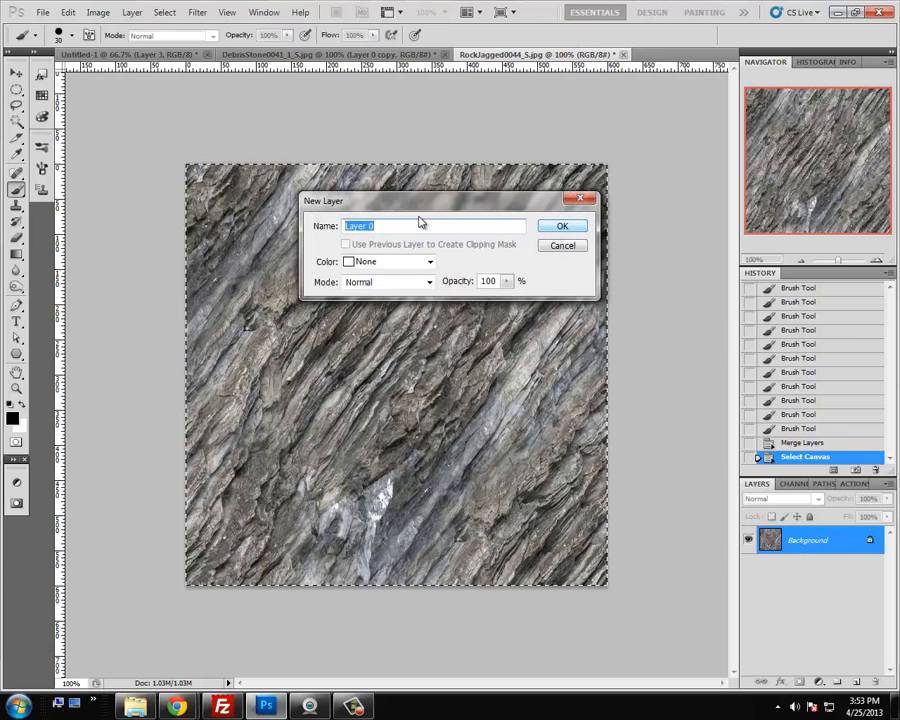
{"action": "left_click", "coordinate": [559, 229]}
{"action": "key", "text": "ctrl+a"}
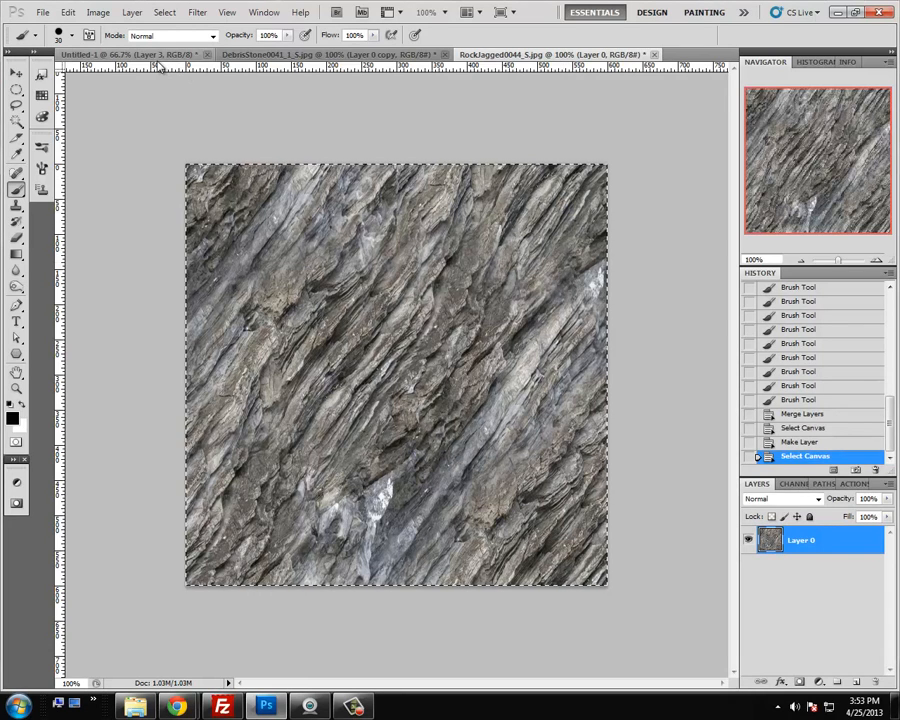
Paste the jagged rock texture into the new layer of Untitled-1 and move it into the canvas's lower-left corner
{"action": "left_click", "coordinate": [130, 54]}
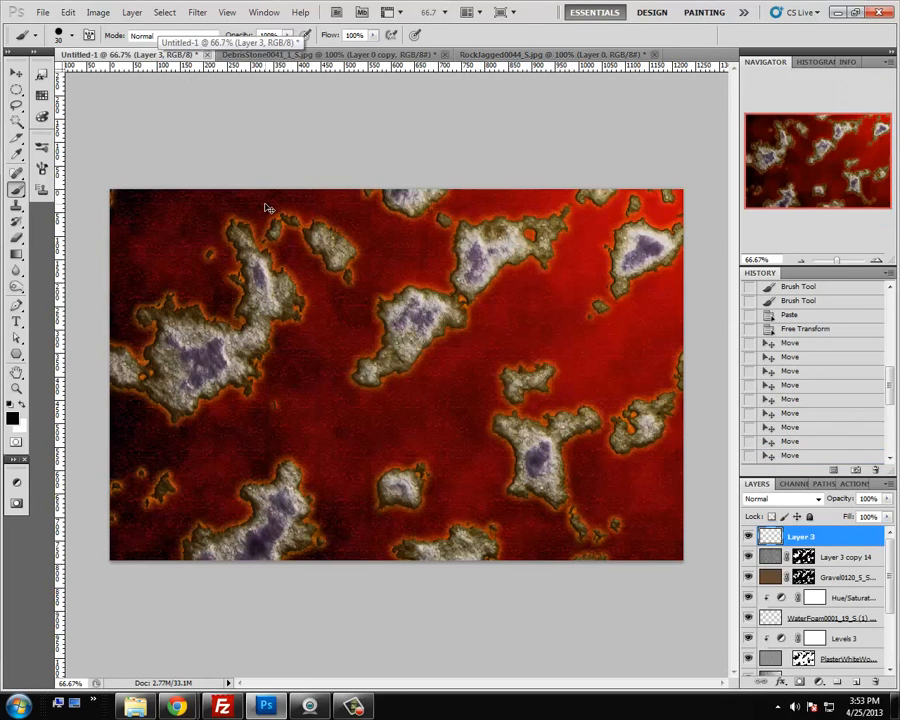
{"action": "key", "text": "ctrl+v"}
{"action": "left_click", "coordinate": [16, 74]}
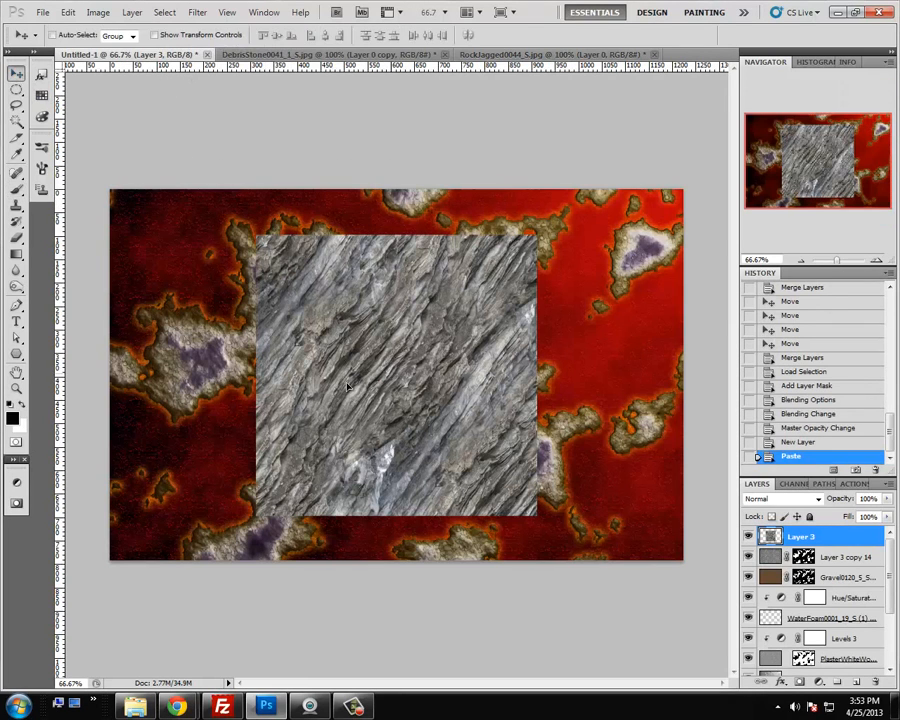
{"action": "left_click_drag", "start_coordinate": [348, 387], "coordinate": [249, 422]}
Scale the rock texture proportionally to 22.5%, keeping it anchored in the canvas's lower-left corner
{"action": "key", "text": "ctrl+t"}
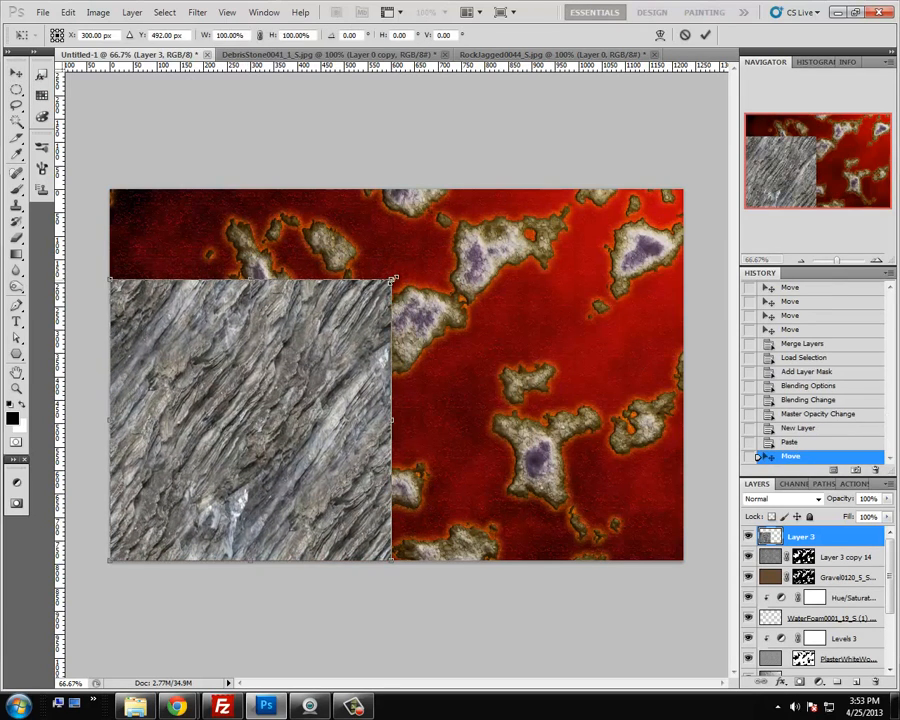
{"action": "left_click_drag", "start_coordinate": [394, 280], "coordinate": [171, 492]}
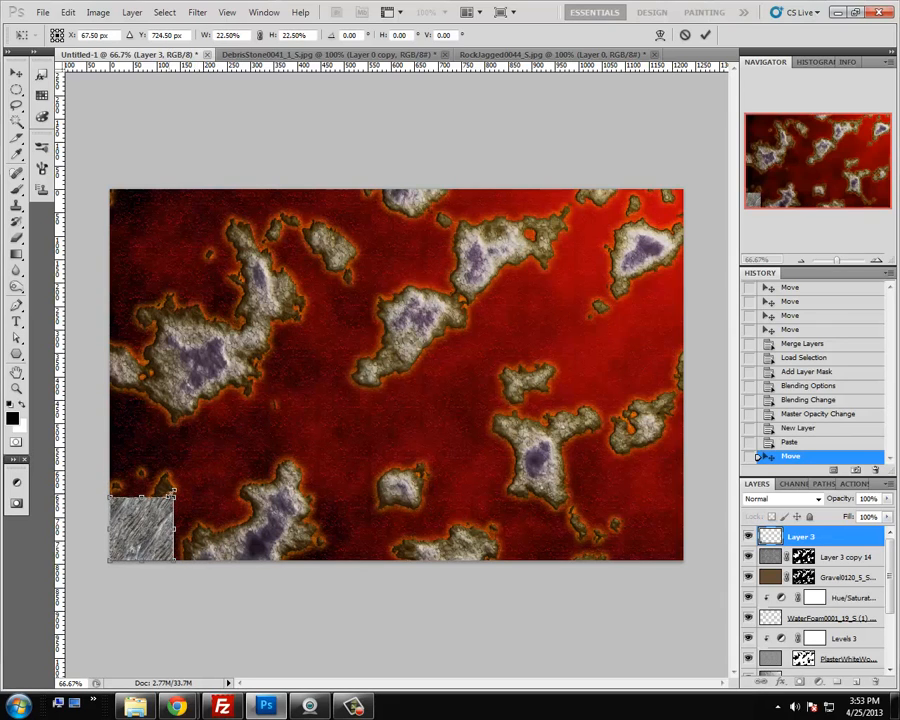
{"action": "key", "text": "Return"}
Duplicate the small rock tile upward into a full column along the canvas's left edge and merge the tile layers
{"action": "left_click_drag", "start_coordinate": [150, 552], "coordinate": [154, 421]}
{"action": "left_click_drag", "start_coordinate": [151, 420], "coordinate": [151, 240]}
{"action": "left_click", "coordinate": [808, 637], "text": "shift"}
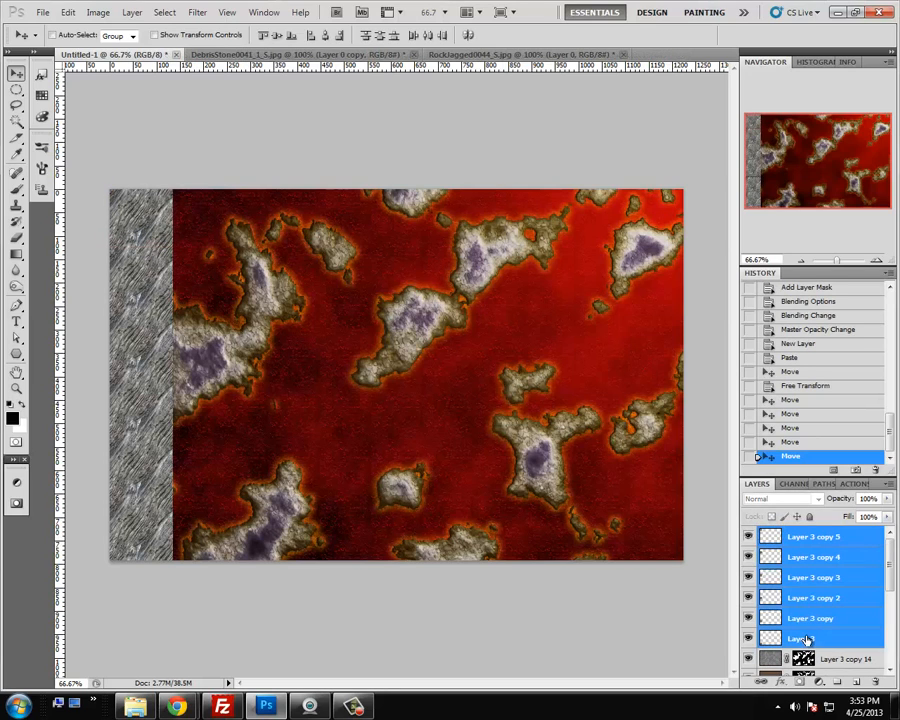
{"action": "key", "text": "ctrl+e"}
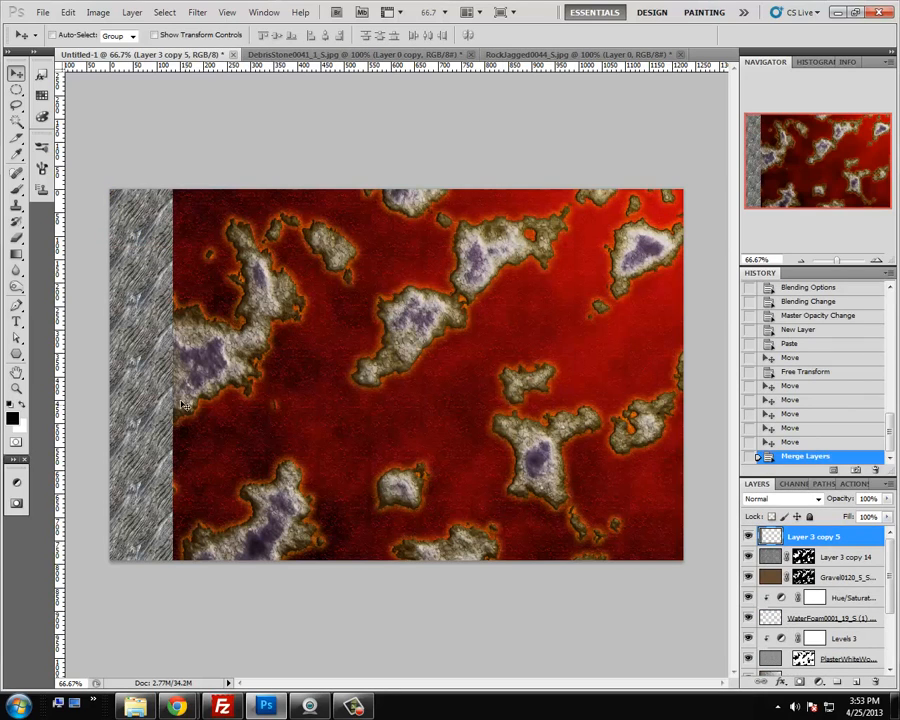
Duplicate the rock column side by side across the canvas and merge all the column layers into one
{"action": "left_click_drag", "start_coordinate": [142, 420], "coordinate": [267, 420]}
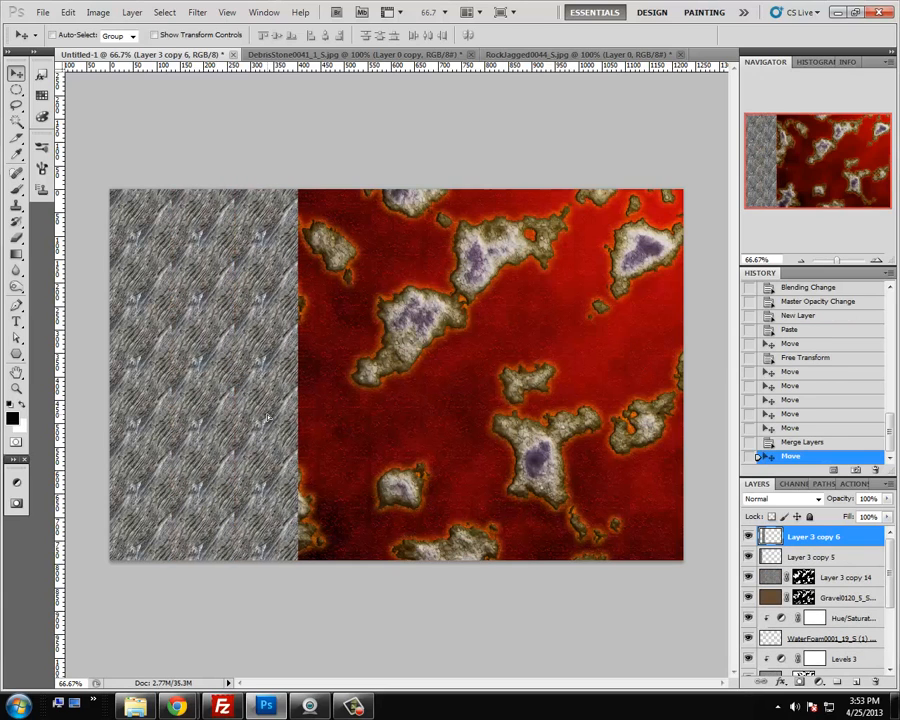
{"action": "left_click_drag", "start_coordinate": [321, 415], "coordinate": [570, 418]}
{"action": "left_click_drag", "start_coordinate": [570, 418], "coordinate": [567, 416]}
{"action": "mouse_move", "coordinate": [650, 409]}
{"action": "left_mouse_down"}
{"action": "mouse_move", "coordinate": [665, 409]}
{"action": "mouse_move", "coordinate": [640, 409]}
{"action": "left_mouse_up"}
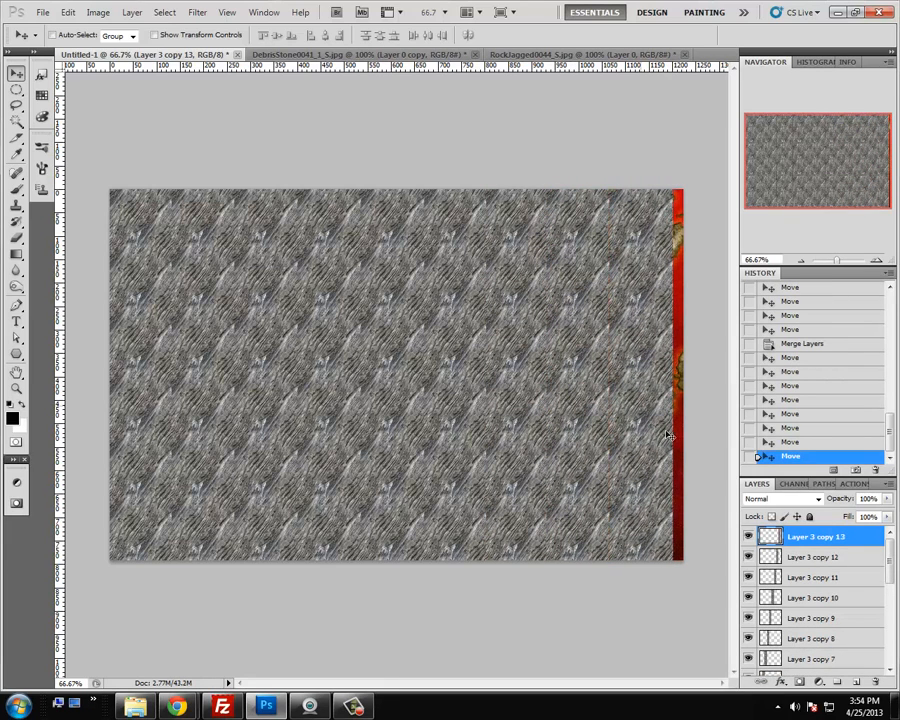
{"action": "scroll", "coordinate": [828, 667], "scroll_direction": "down", "scroll_amount": 2}
{"action": "left_click", "coordinate": [806, 661], "text": "shift"}
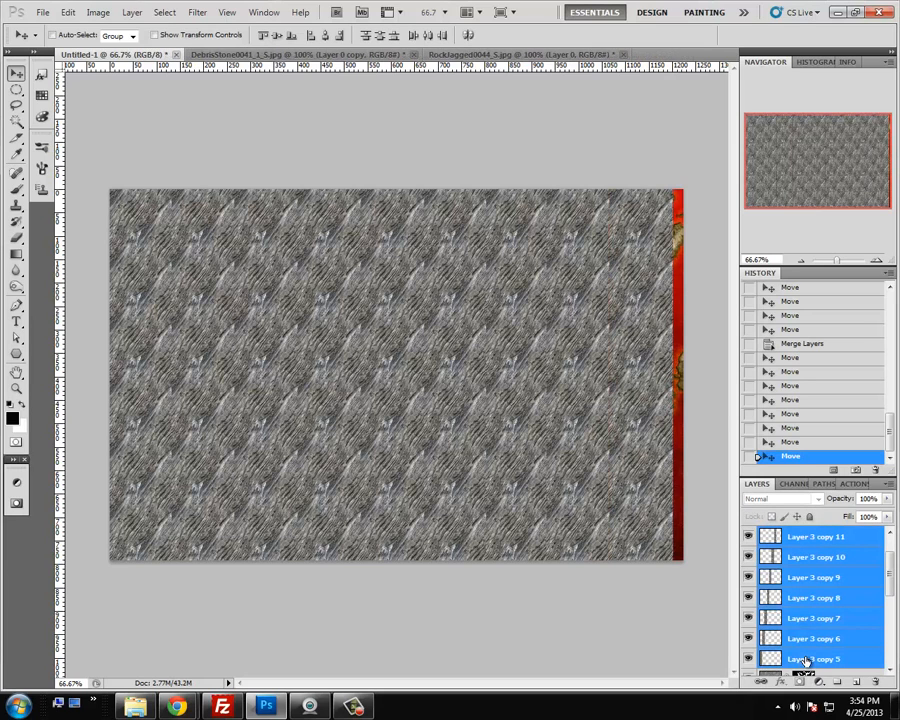
{"action": "key", "text": "ctrl+r"}
{"action": "key", "text": "ctrl+e"}
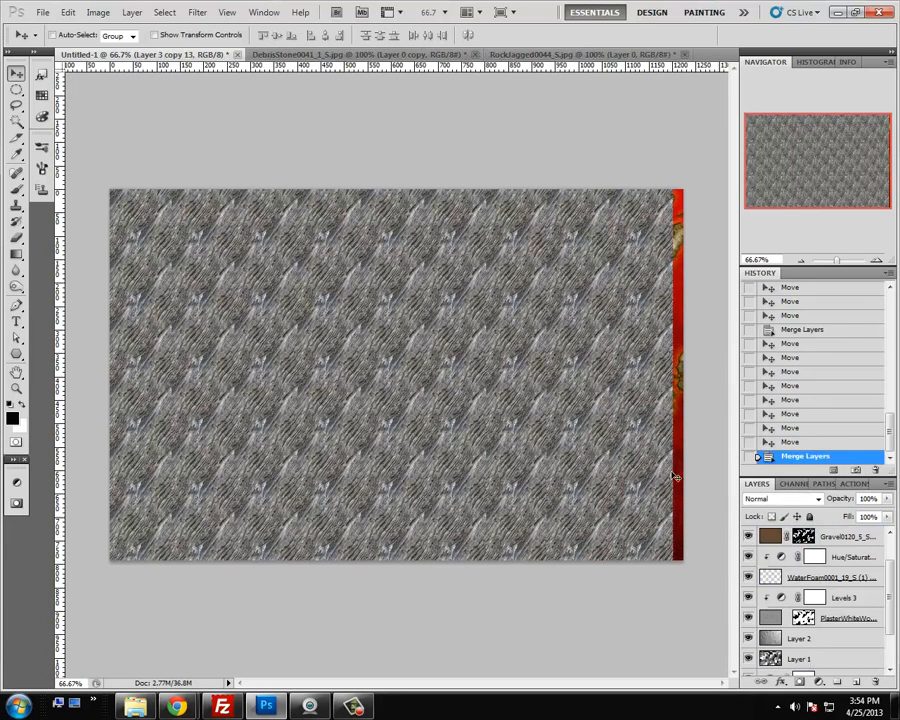
Stretch the merged rock layer to 101.83% width so it covers the uncovered strip at the canvas's right edge
{"action": "key", "text": "ctrl+t"}
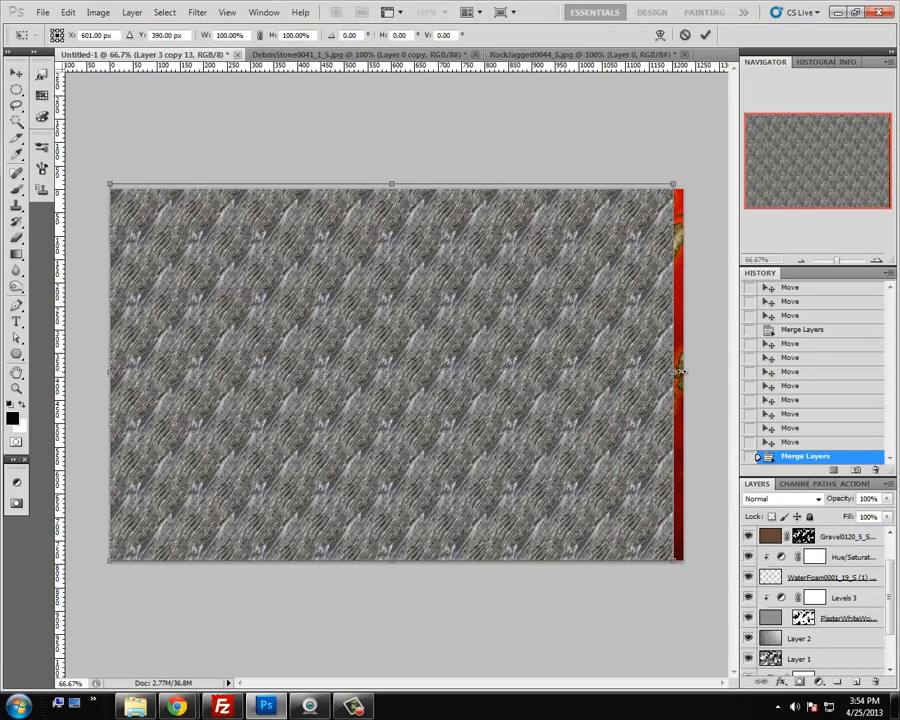
{"action": "left_click_drag", "start_coordinate": [679, 372], "coordinate": [685, 372]}
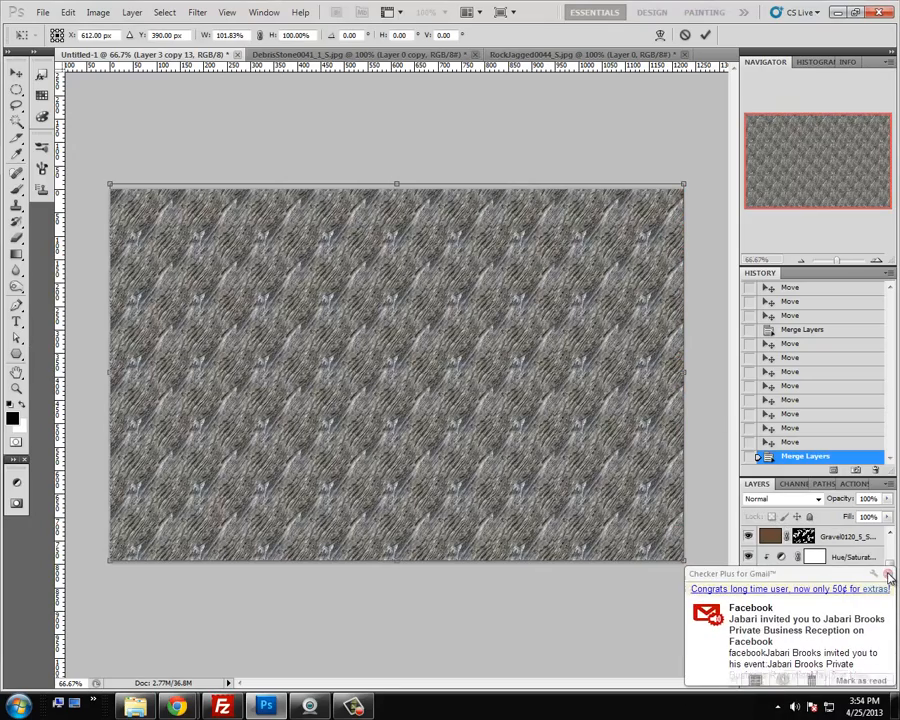
{"action": "left_click", "coordinate": [889, 577]}
{"action": "key", "text": "Return"}
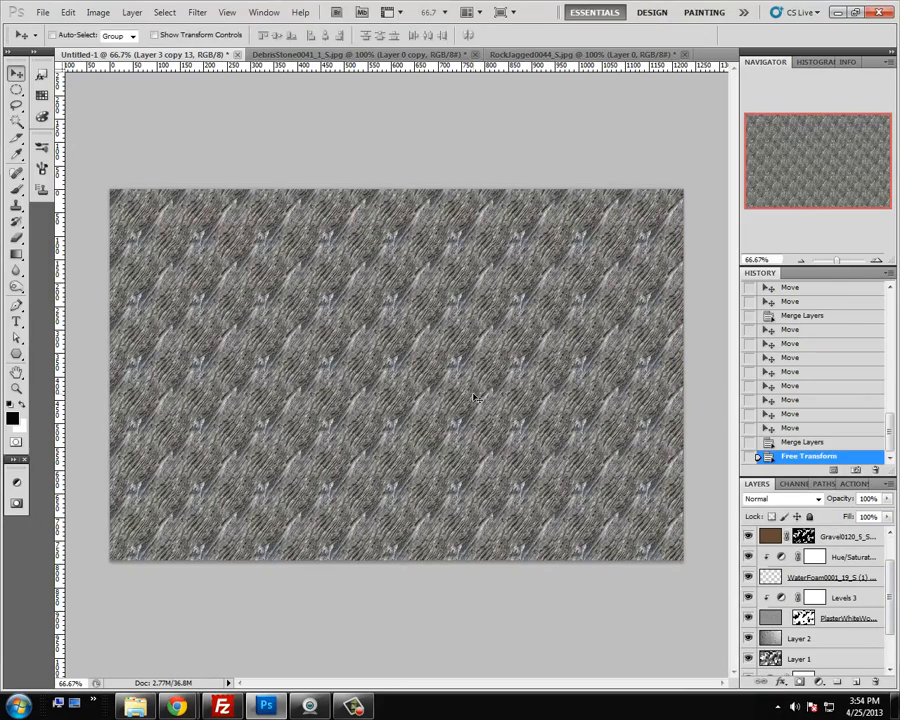
Load the mask of Layer 3 copy 14 as a selection and add it as a layer mask to the tiled rock layer
{"action": "left_click", "coordinate": [875, 262]}
{"action": "left_click", "coordinate": [875, 262]}
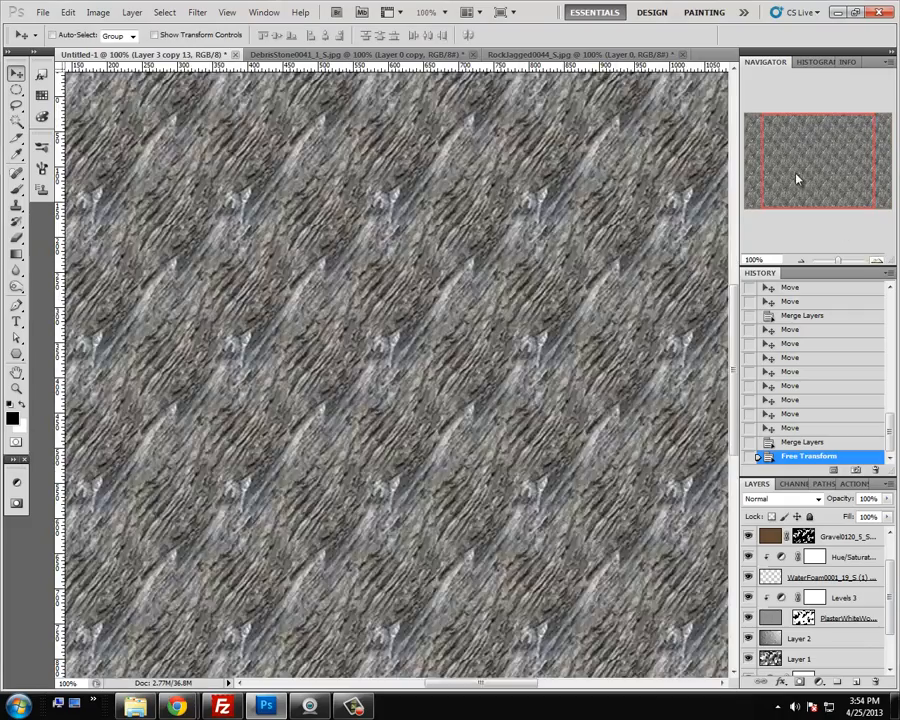
{"action": "left_click_drag", "start_coordinate": [785, 177], "coordinate": [727, 203]}
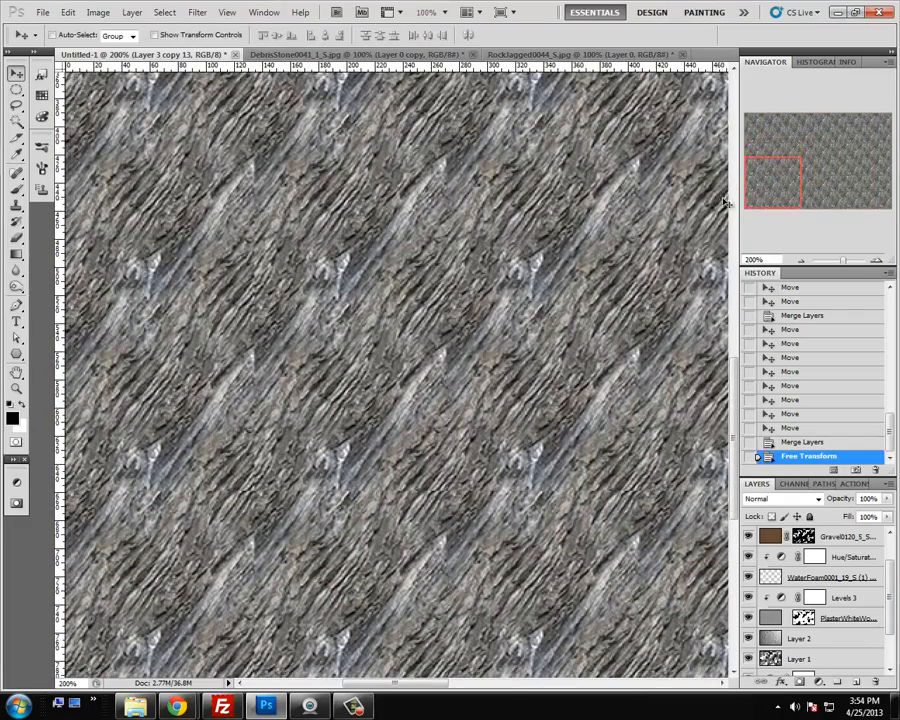
{"action": "scroll", "coordinate": [851, 567], "scroll_direction": "up", "scroll_amount": 2}
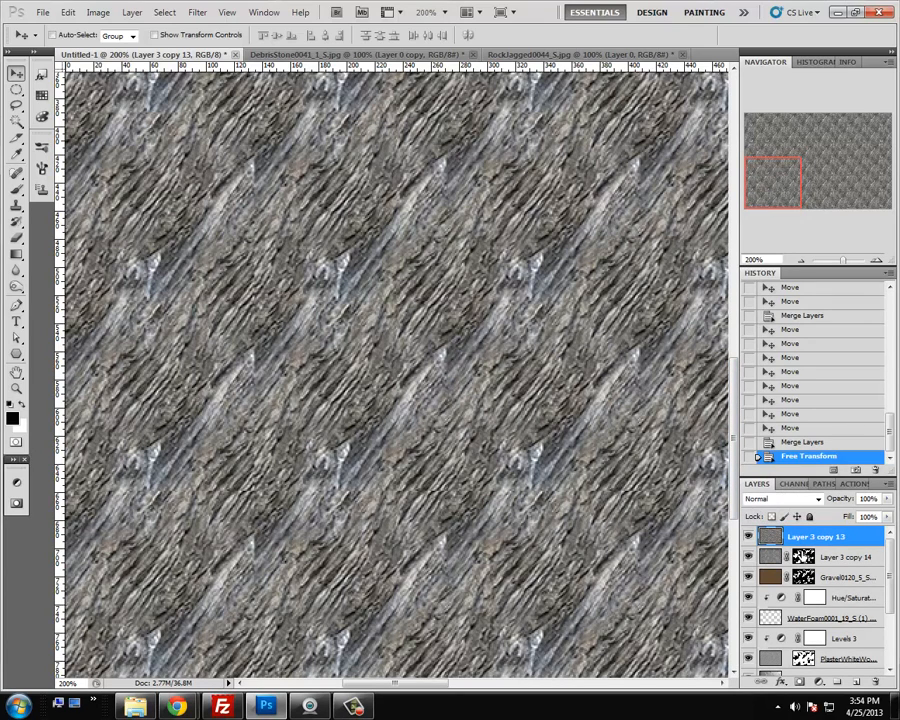
{"action": "left_click", "coordinate": [804, 557], "text": "ctrl"}
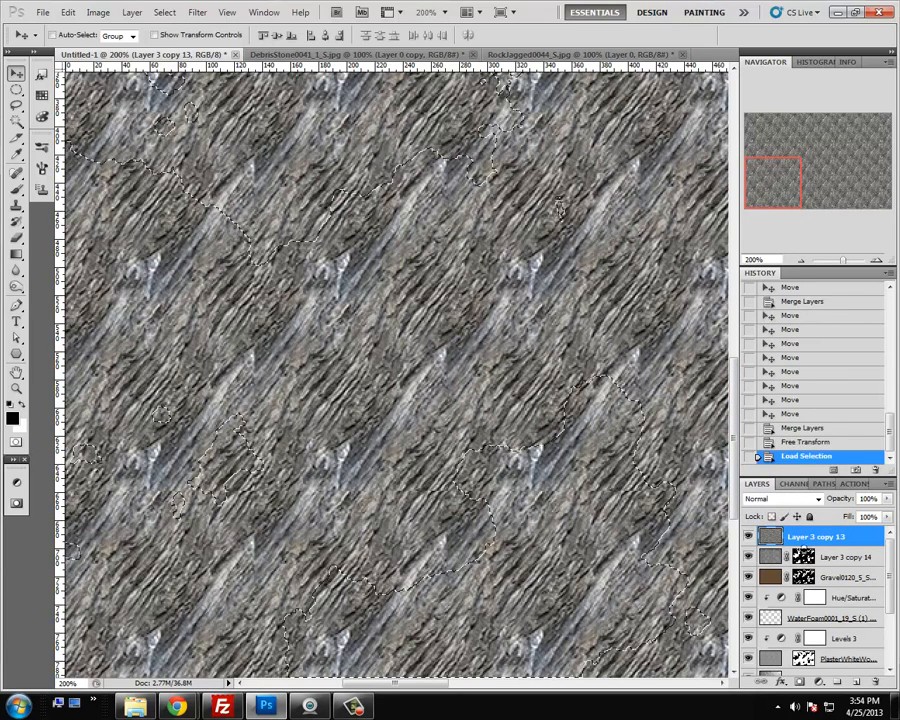
{"action": "left_click", "coordinate": [802, 683]}
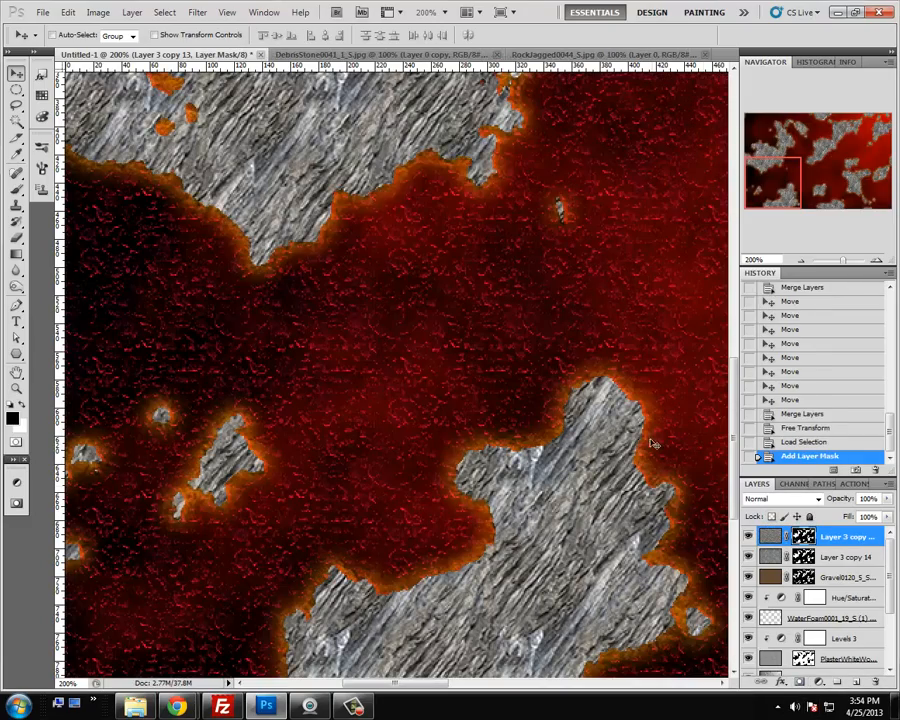
Try the Overlay blend mode on the masked rock layer, cancel its blending options, and restore the Normal mode
{"action": "left_click_drag", "start_coordinate": [773, 172], "coordinate": [773, 153]}
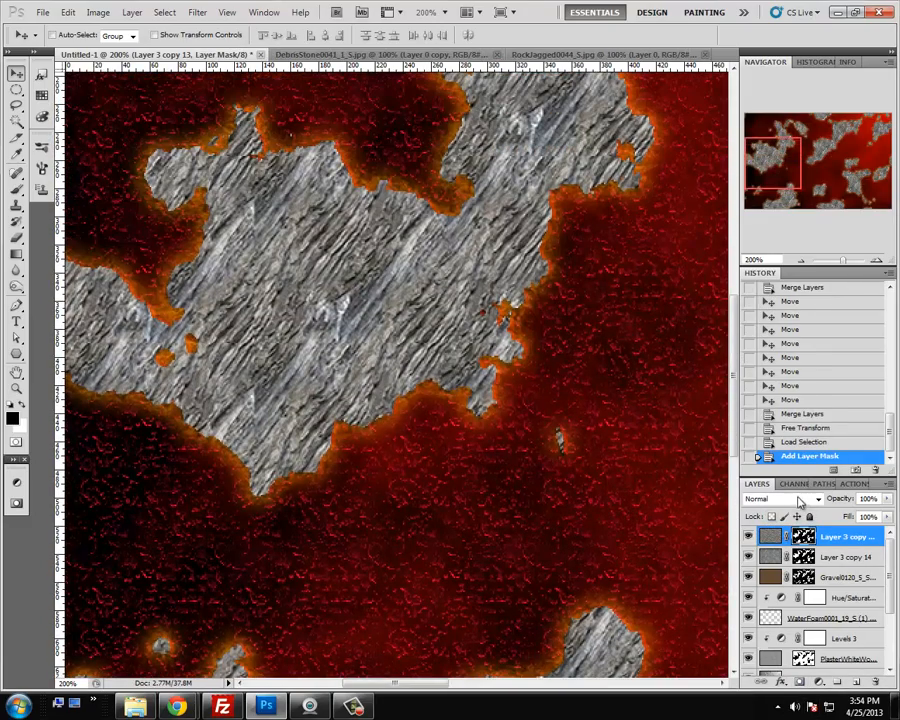
{"action": "left_click", "coordinate": [796, 499]}
{"action": "left_click", "coordinate": [783, 307]}
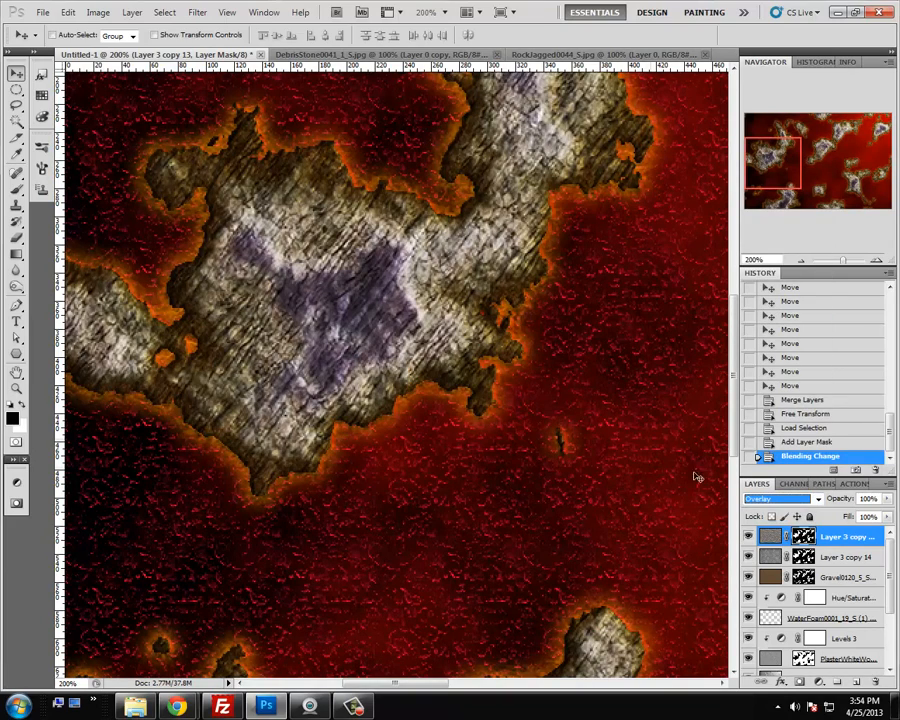
{"action": "right_click", "coordinate": [771, 537]}
{"action": "left_click", "coordinate": [755, 329]}
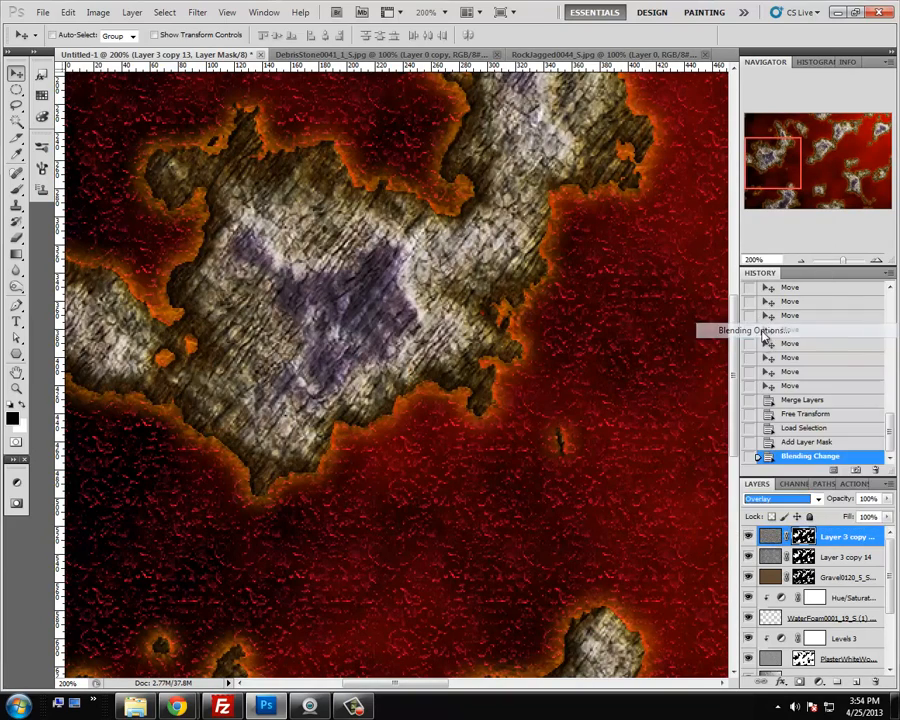
{"action": "left_click", "coordinate": [820, 91]}
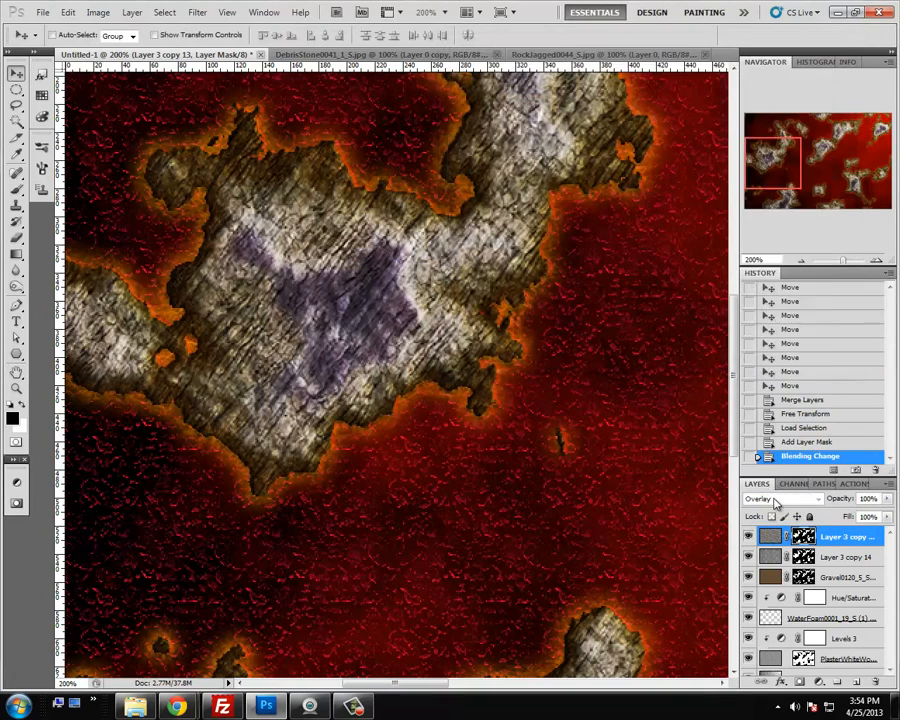
{"action": "left_click", "coordinate": [795, 499]}
{"action": "left_click", "coordinate": [766, 139]}
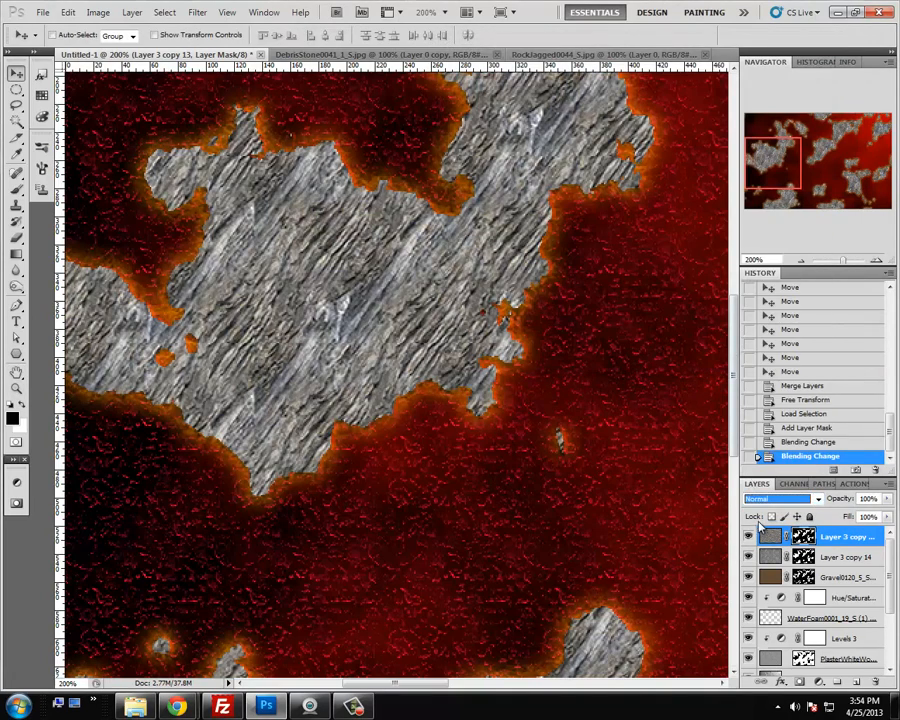
Set the masked rock layer's Blend If underlying range to 46 and 96/131, and change its blend mode to Overlay
{"action": "right_click", "coordinate": [762, 530]}
{"action": "left_click", "coordinate": [750, 328]}
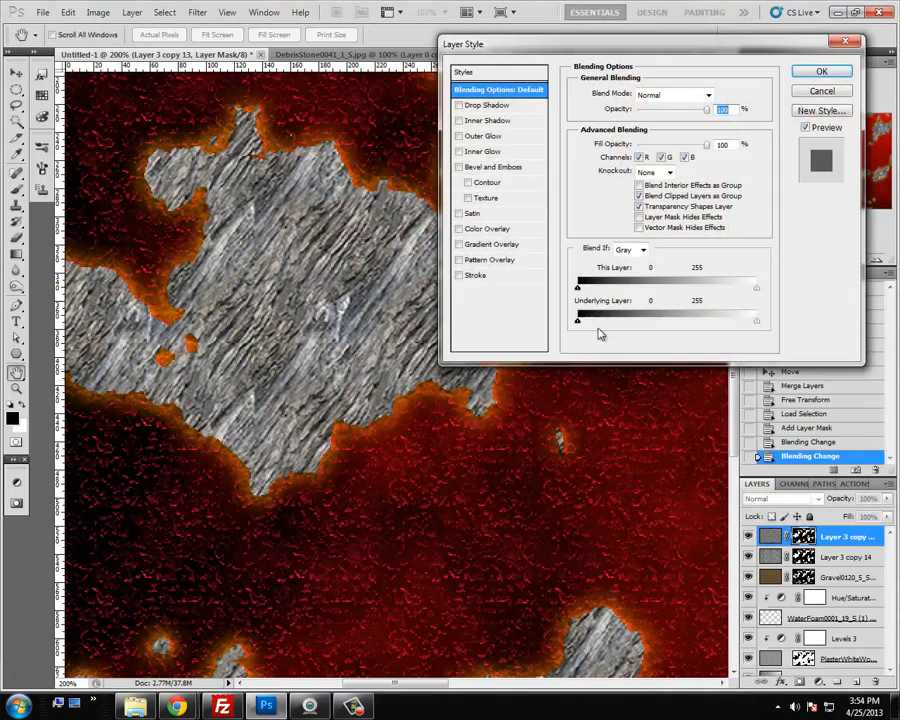
{"action": "left_click", "coordinate": [477, 275]}
{"action": "left_click", "coordinate": [459, 275]}
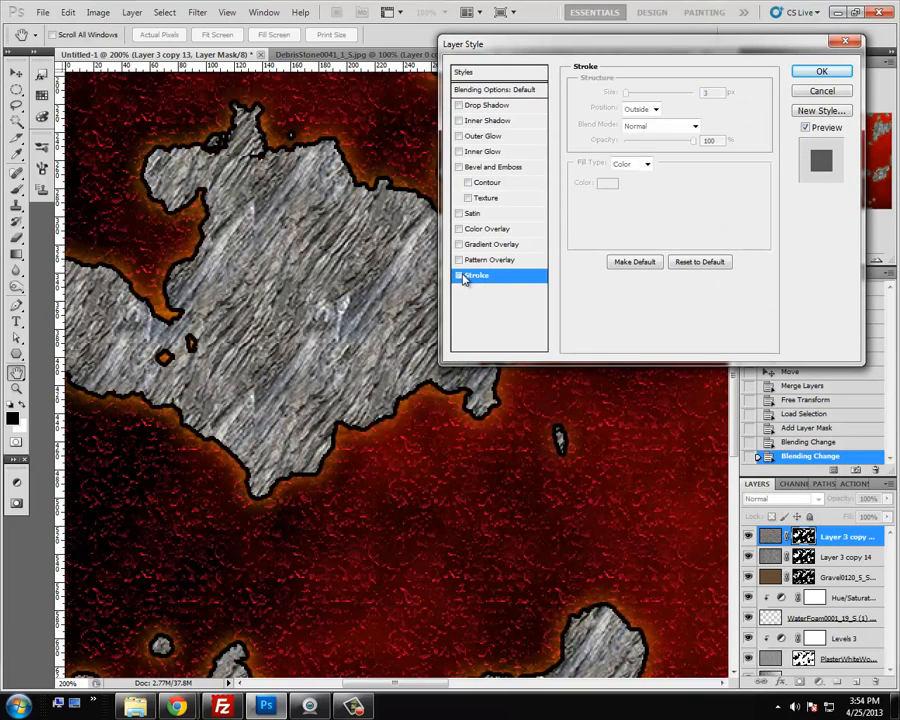
{"action": "left_click", "coordinate": [470, 90]}
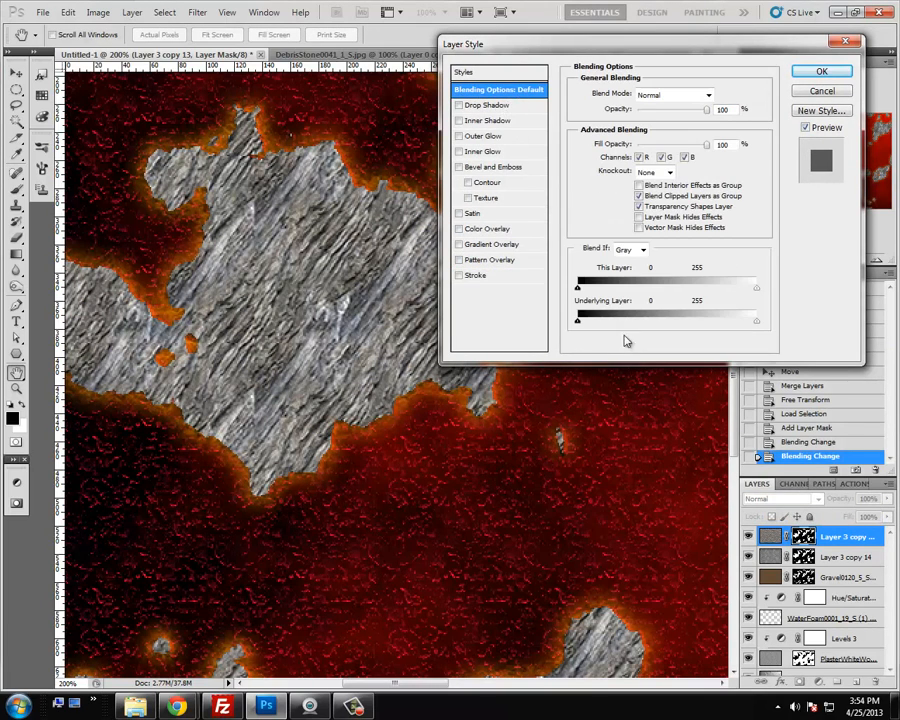
{"action": "left_click_drag", "start_coordinate": [578, 321], "coordinate": [607, 325]}
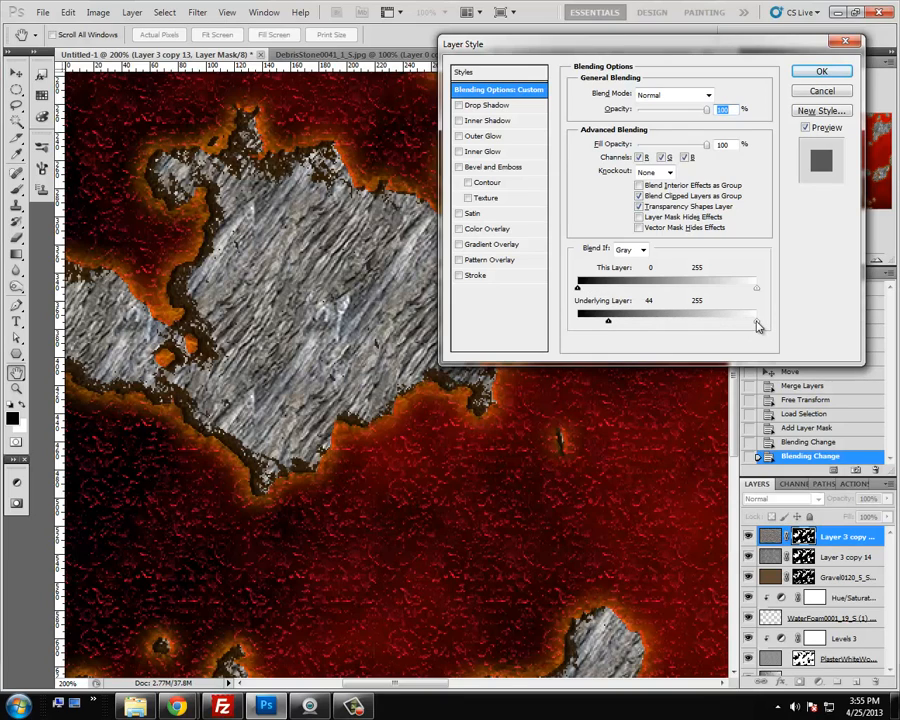
{"action": "left_click_drag", "start_coordinate": [724, 327], "coordinate": [643, 327]}
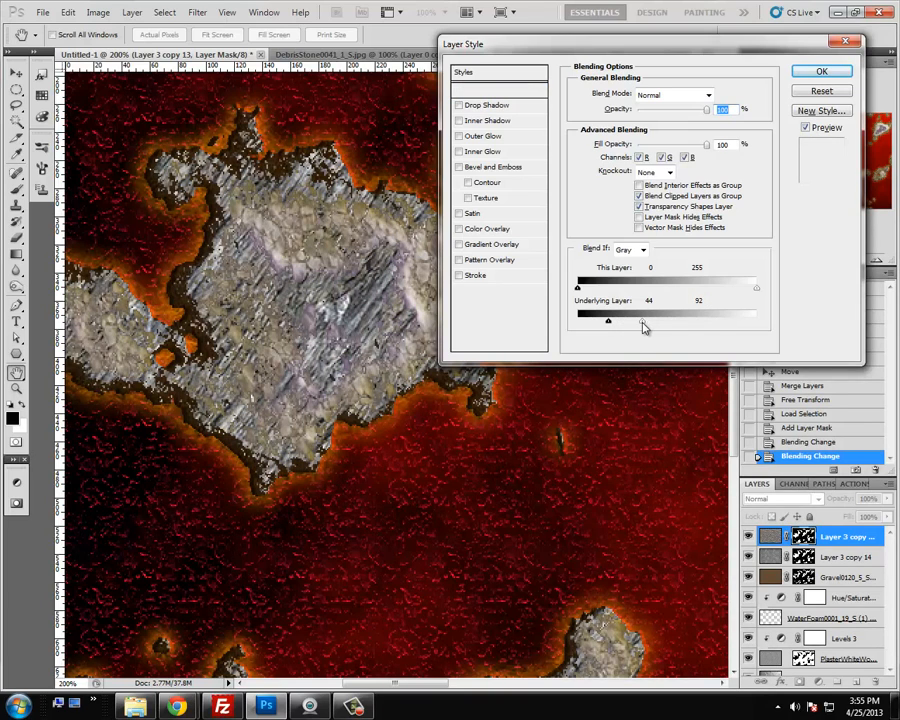
{"action": "left_click_drag", "start_coordinate": [656, 326], "coordinate": [680, 326]}
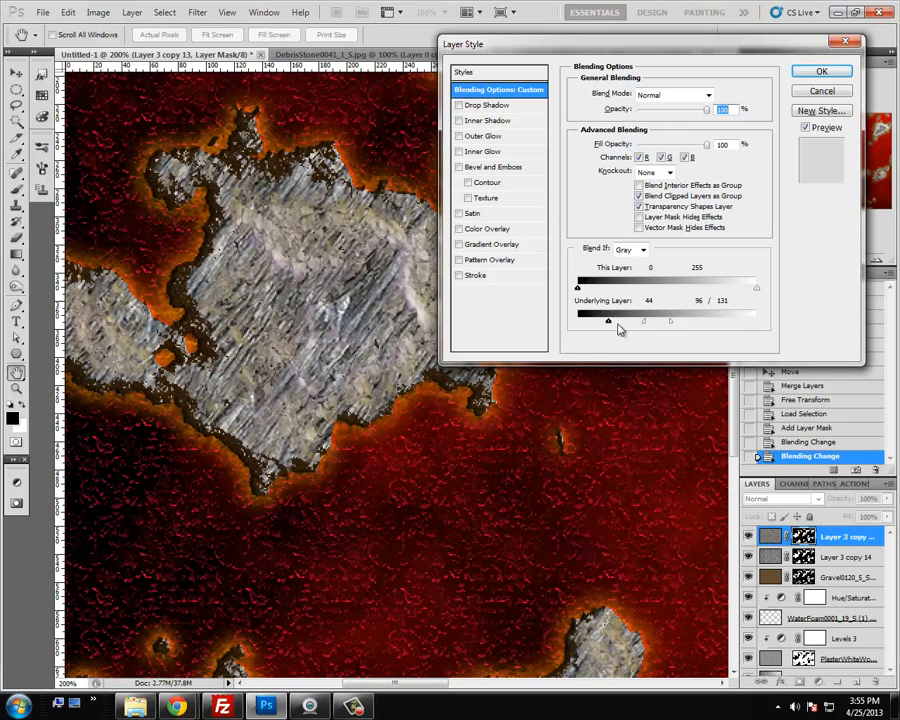
{"action": "left_click_drag", "start_coordinate": [608, 326], "coordinate": [611, 325]}
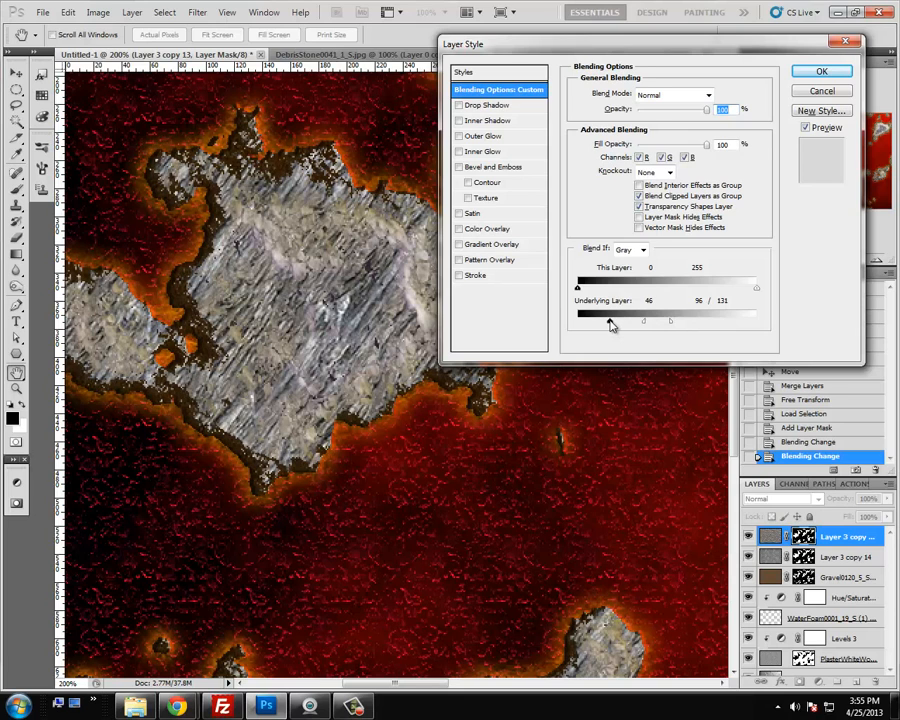
{"action": "left_click", "coordinate": [821, 75]}
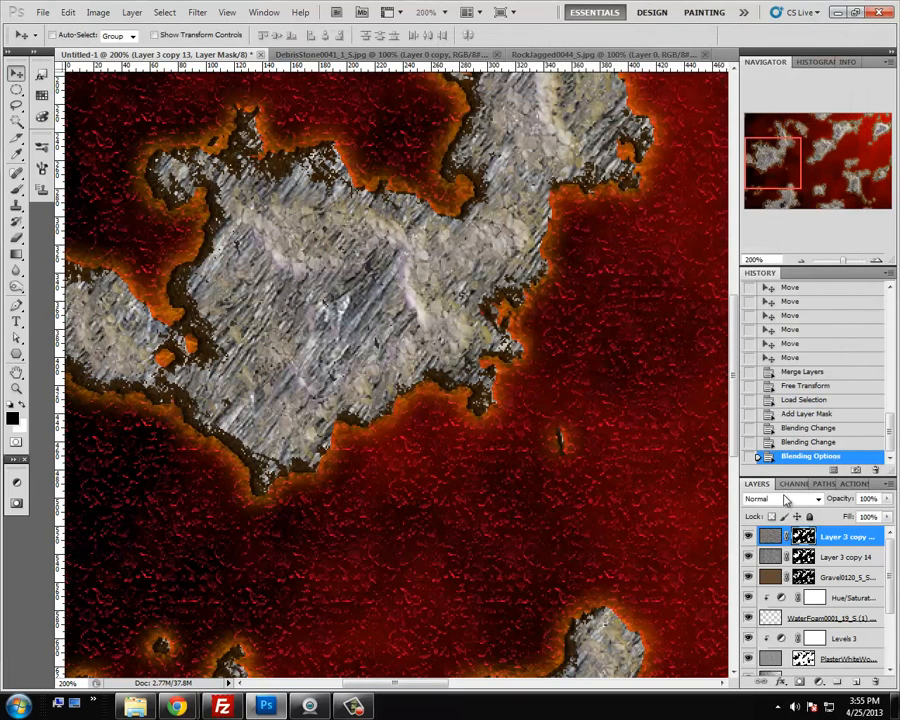
{"action": "left_click", "coordinate": [785, 500]}
{"action": "left_click", "coordinate": [783, 305]}
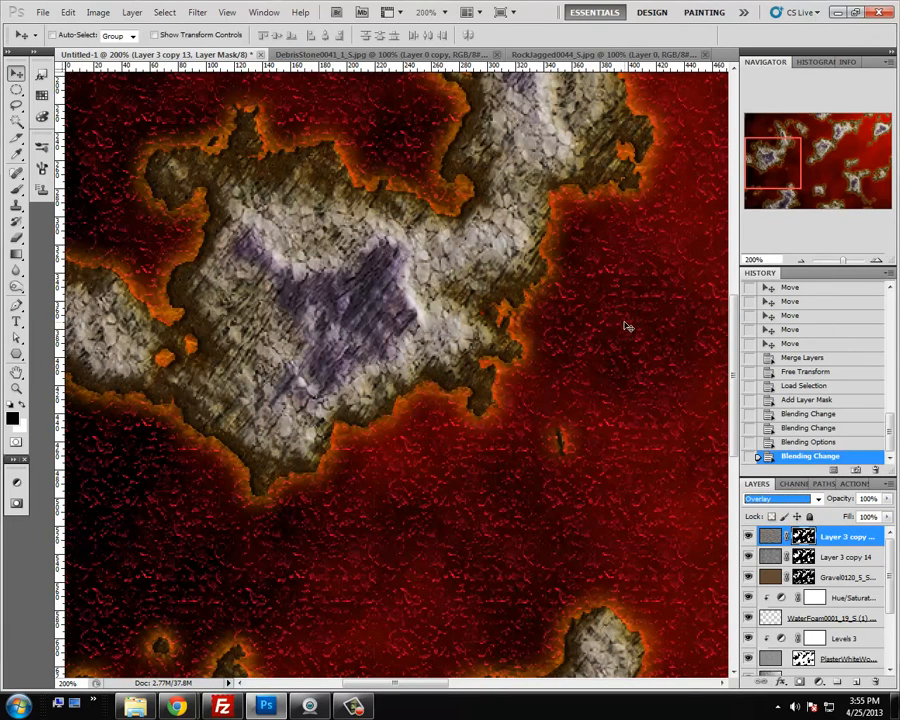
Paint black with a 45 px brush on the rock layer's mask along the edges of the map's upper-right island and the small islands above it
{"action": "left_click", "coordinate": [800, 262]}
{"action": "left_click_drag", "start_coordinate": [780, 173], "coordinate": [838, 168]}
{"action": "left_click", "coordinate": [878, 262]}
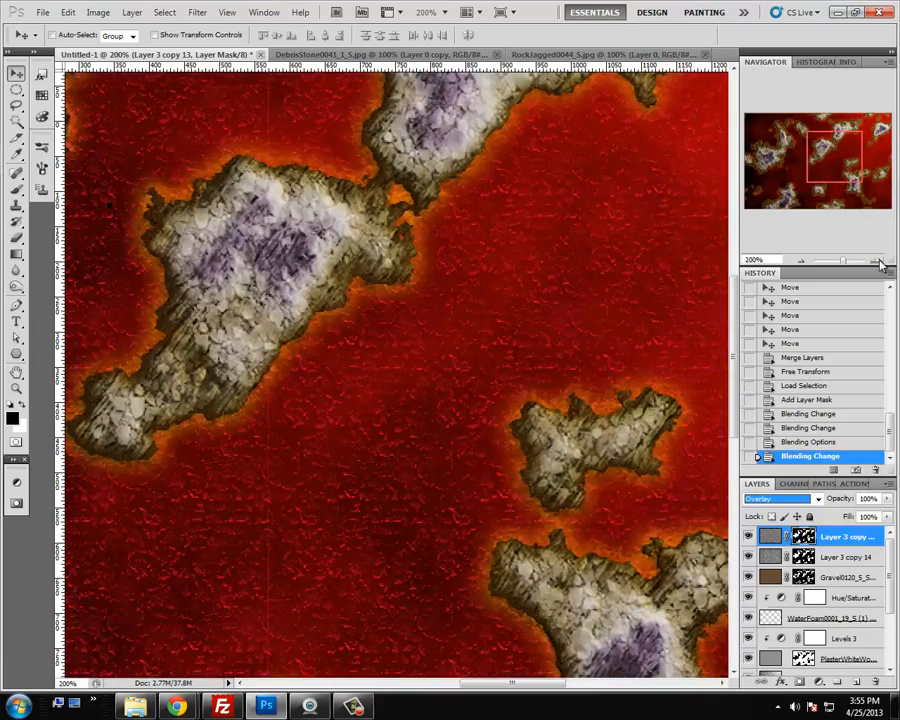
{"action": "left_click", "coordinate": [878, 262]}
{"action": "left_click_drag", "start_coordinate": [819, 143], "coordinate": [876, 127]}
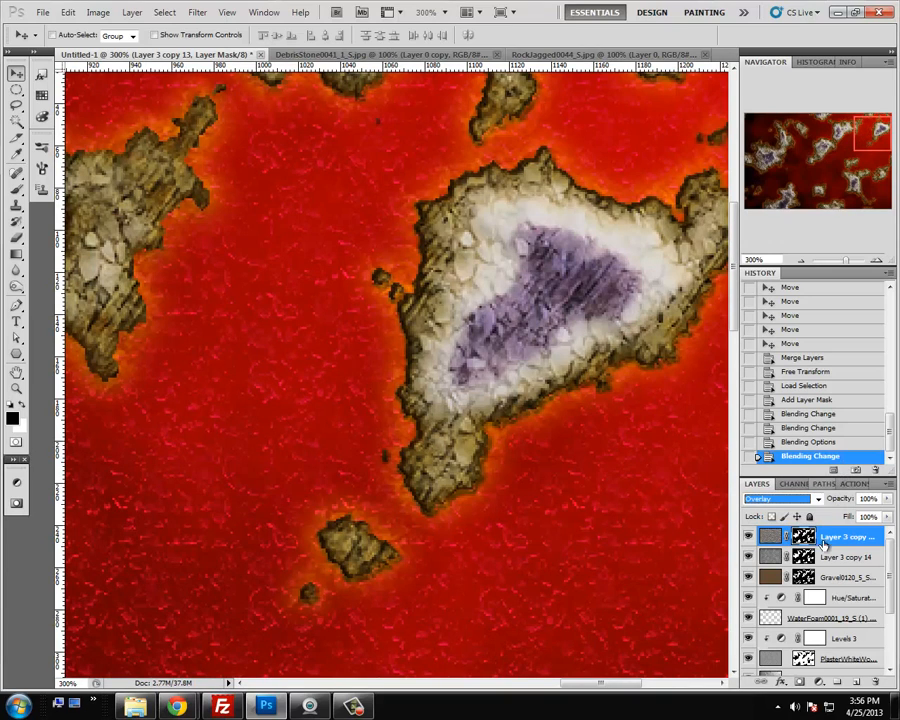
{"action": "left_click", "coordinate": [17, 188]}
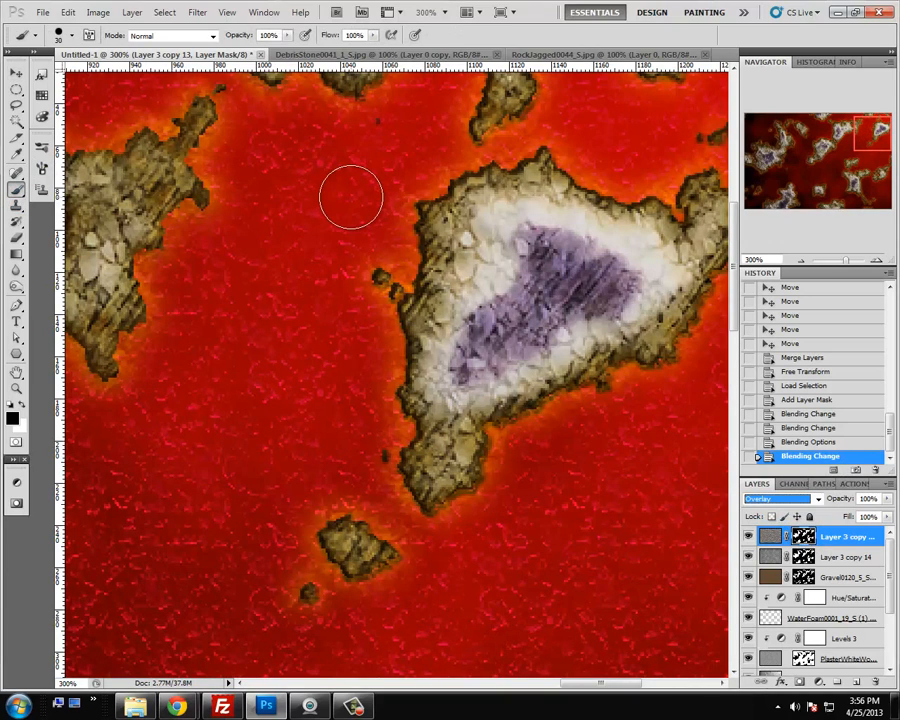
{"action": "left_click", "coordinate": [350, 195]}
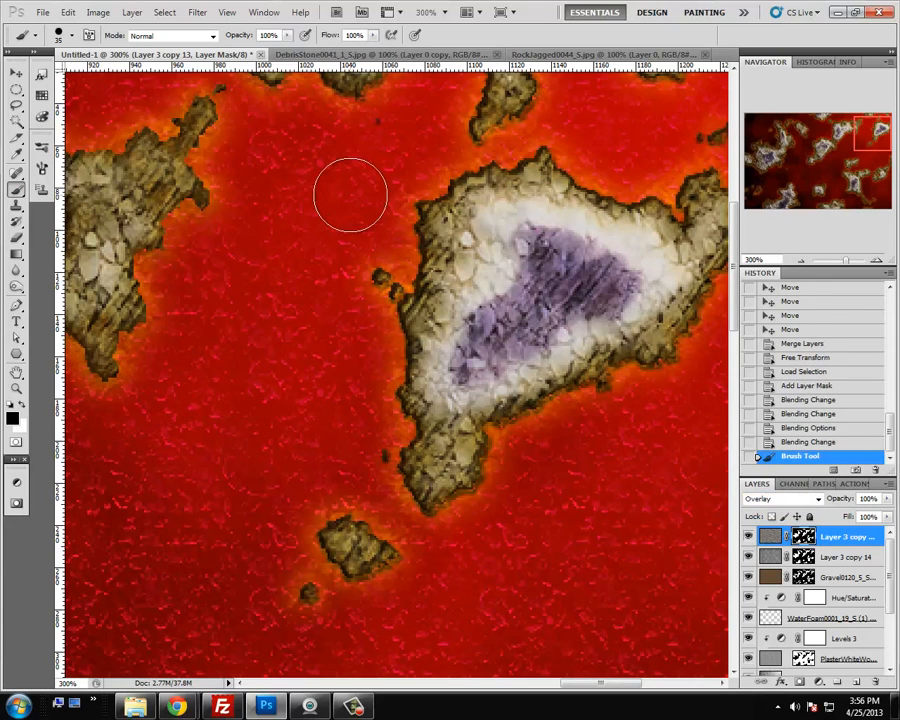
{"action": "key", "text": "bracketright"}
{"action": "key", "text": "bracketright"}
{"action": "key", "text": "bracketright"}
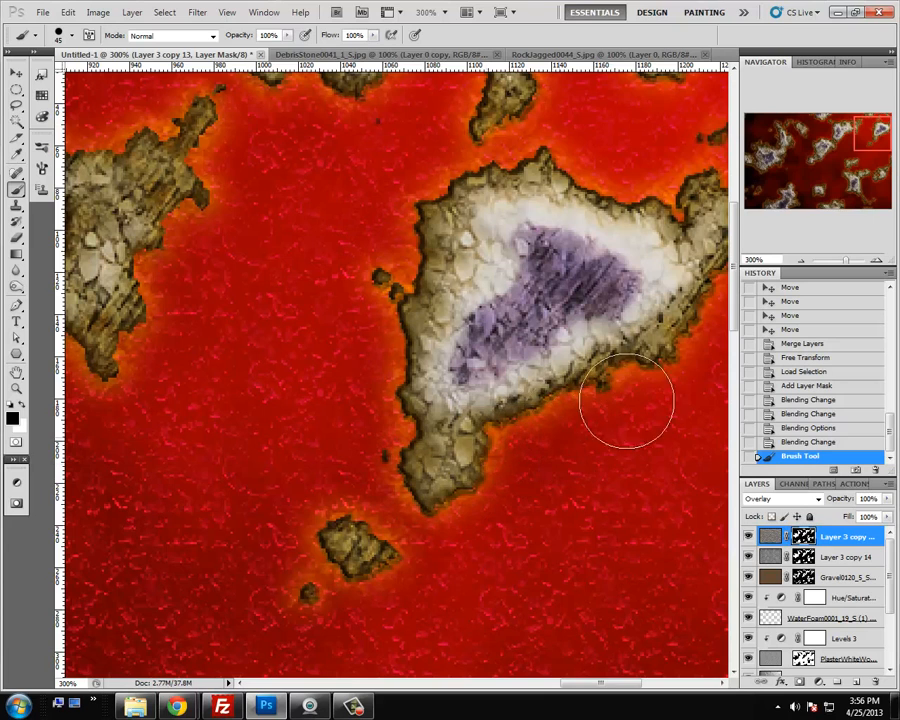
{"action": "left_click_drag", "start_coordinate": [660, 380], "coordinate": [682, 362]}
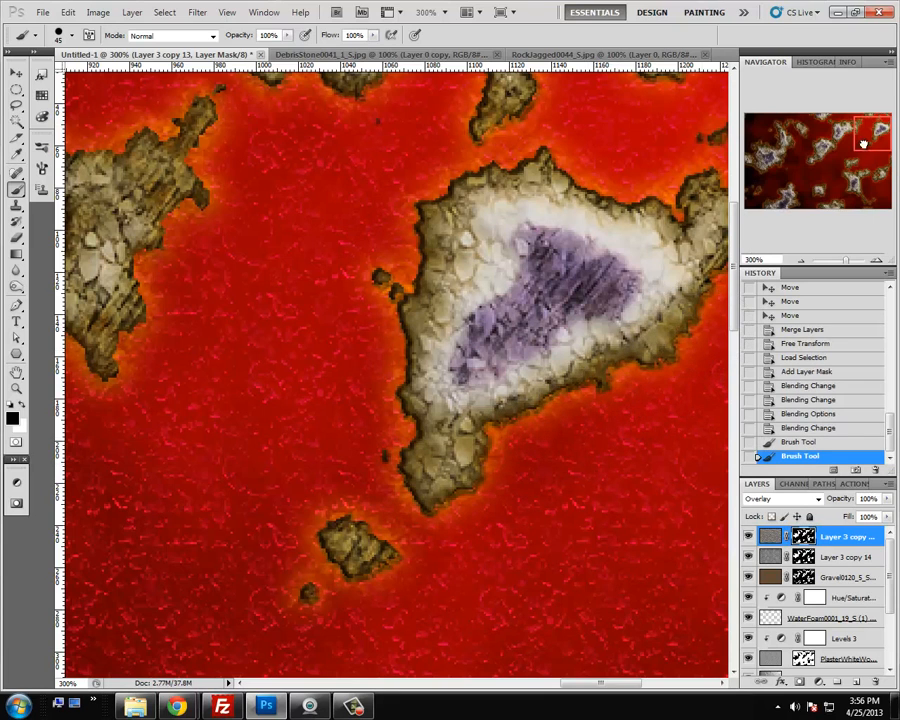
{"action": "left_click_drag", "start_coordinate": [638, 184], "coordinate": [488, 237]}
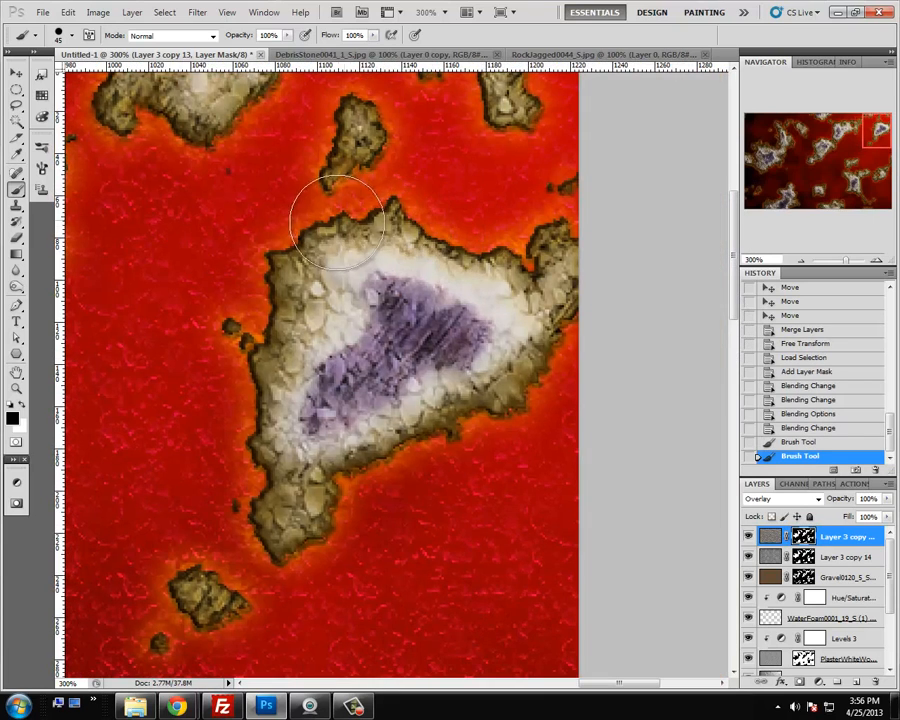
{"action": "mouse_move", "coordinate": [338, 222]}
{"action": "left_mouse_down"}
{"action": "mouse_move", "coordinate": [542, 253]}
{"action": "mouse_move", "coordinate": [586, 289]}
{"action": "mouse_move", "coordinate": [588, 237]}
{"action": "mouse_move", "coordinate": [551, 408]}
{"action": "mouse_move", "coordinate": [555, 184]}
{"action": "mouse_move", "coordinate": [352, 139]}
{"action": "left_mouse_up"}
{"action": "mouse_move", "coordinate": [512, 133]}
{"action": "left_mouse_down"}
{"action": "mouse_move", "coordinate": [509, 103]}
{"action": "mouse_move", "coordinate": [501, 107]}
{"action": "mouse_move", "coordinate": [556, 112]}
{"action": "left_mouse_up"}
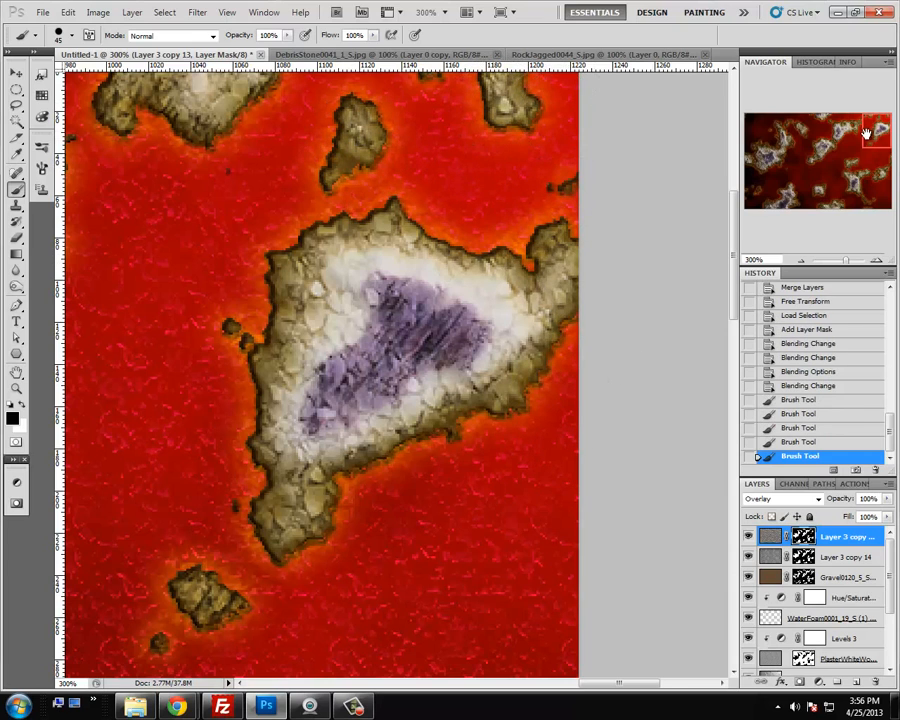
Mask out the jagged rock texture along the edges of the two large islands in the map's upper middle
{"action": "left_click_drag", "start_coordinate": [866, 132], "coordinate": [842, 134]}
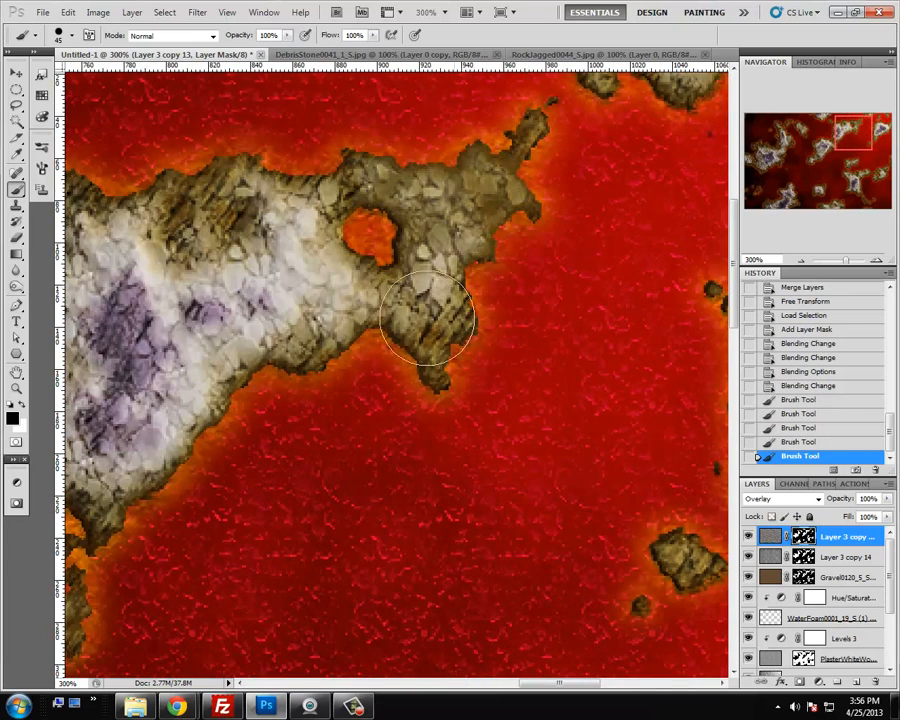
{"action": "mouse_move", "coordinate": [428, 318]}
{"action": "left_mouse_down"}
{"action": "mouse_move", "coordinate": [366, 292]}
{"action": "mouse_move", "coordinate": [336, 355]}
{"action": "mouse_move", "coordinate": [355, 313]}
{"action": "mouse_move", "coordinate": [321, 156]}
{"action": "mouse_move", "coordinate": [237, 174]}
{"action": "mouse_move", "coordinate": [181, 200]}
{"action": "mouse_move", "coordinate": [203, 212]}
{"action": "mouse_move", "coordinate": [151, 191]}
{"action": "left_mouse_up"}
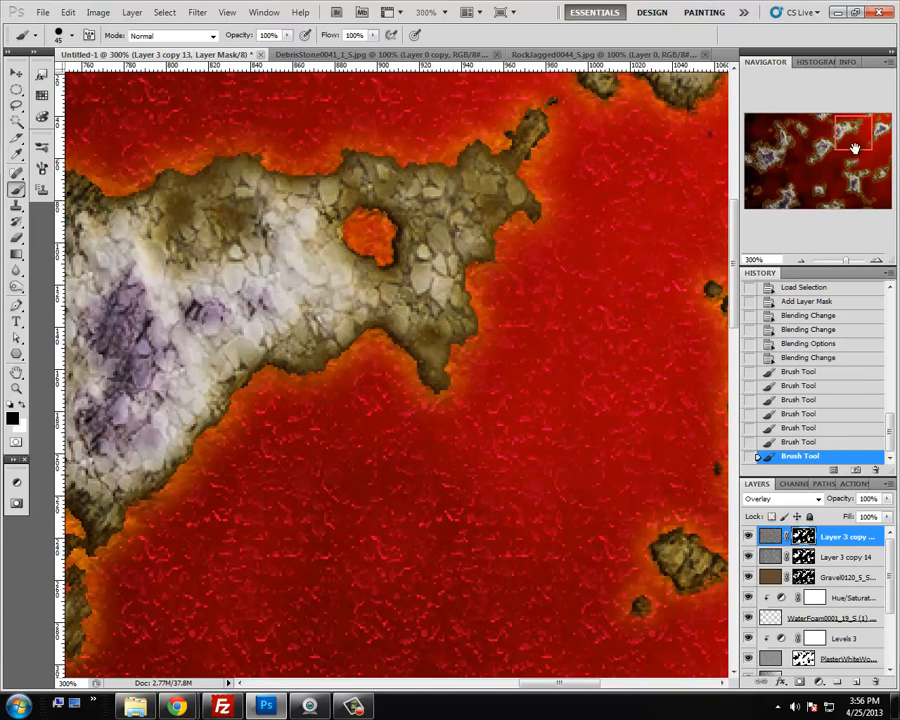
{"action": "left_click_drag", "start_coordinate": [855, 148], "coordinate": [835, 148]}
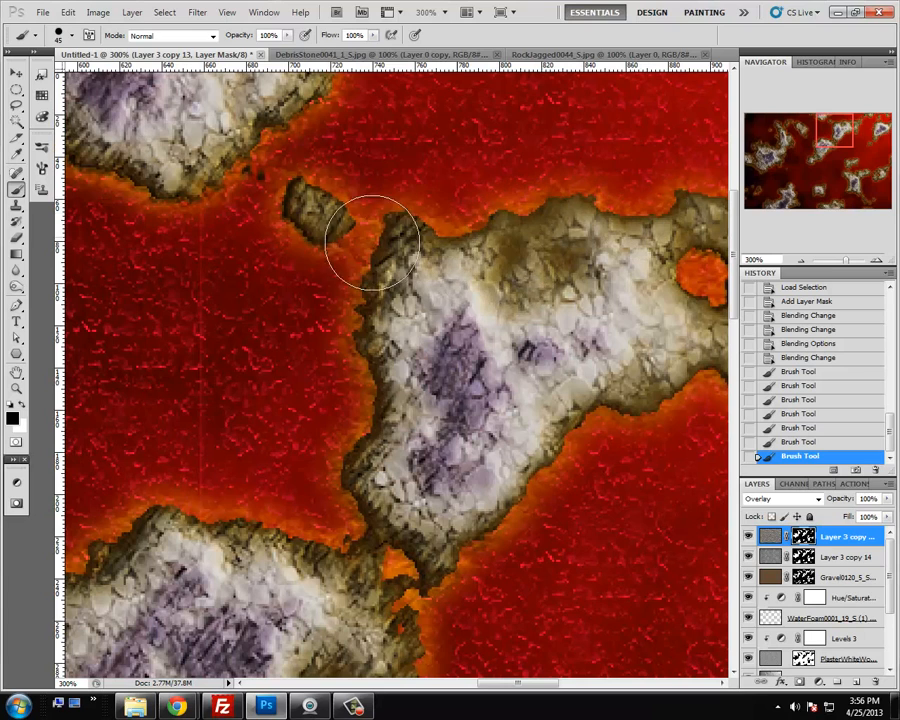
{"action": "mouse_move", "coordinate": [370, 240]}
{"action": "left_mouse_down"}
{"action": "mouse_move", "coordinate": [336, 338]}
{"action": "mouse_move", "coordinate": [331, 478]}
{"action": "mouse_move", "coordinate": [337, 502]}
{"action": "mouse_move", "coordinate": [392, 533]}
{"action": "mouse_move", "coordinate": [451, 597]}
{"action": "left_mouse_up"}
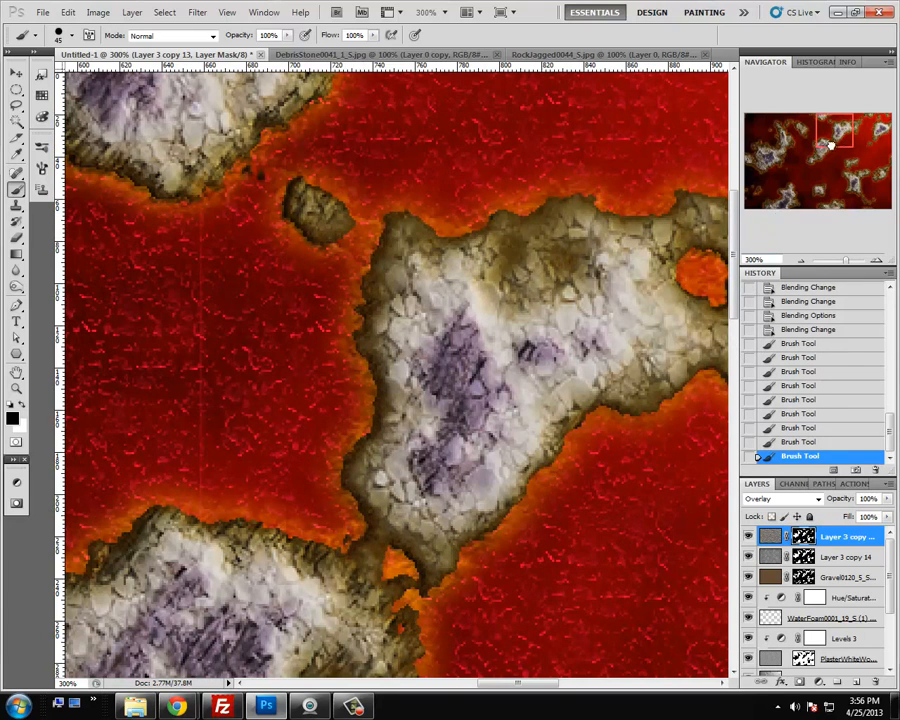
{"action": "left_click_drag", "start_coordinate": [829, 146], "coordinate": [815, 163]}
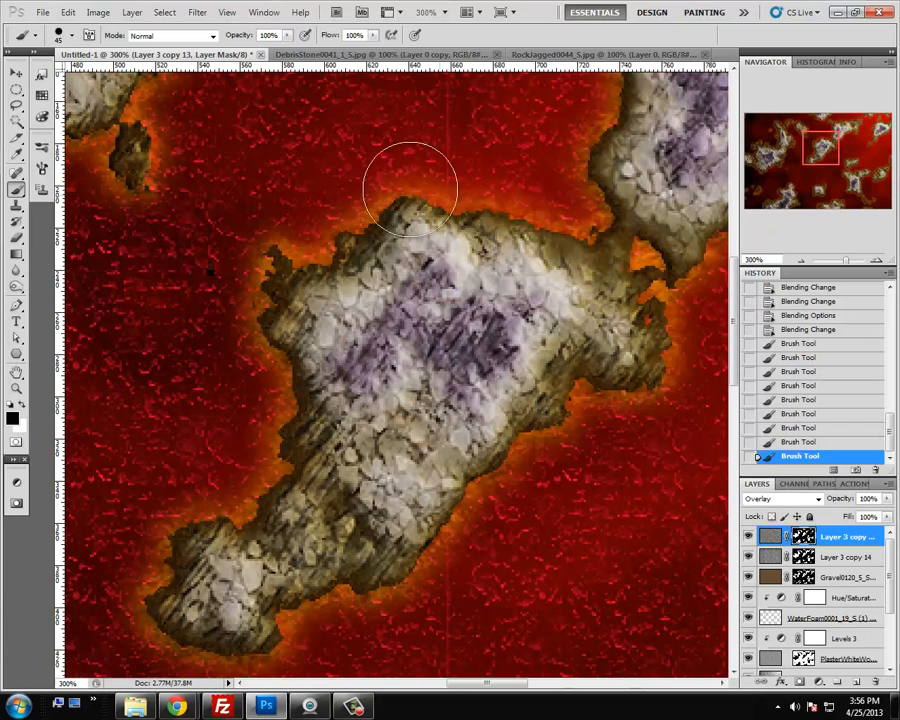
{"action": "mouse_move", "coordinate": [410, 190]}
{"action": "left_mouse_down"}
{"action": "mouse_move", "coordinate": [258, 276]}
{"action": "mouse_move", "coordinate": [249, 342]}
{"action": "mouse_move", "coordinate": [277, 395]}
{"action": "mouse_move", "coordinate": [276, 481]}
{"action": "mouse_move", "coordinate": [242, 514]}
{"action": "mouse_move", "coordinate": [191, 528]}
{"action": "mouse_move", "coordinate": [155, 575]}
{"action": "mouse_move", "coordinate": [160, 632]}
{"action": "mouse_move", "coordinate": [245, 632]}
{"action": "mouse_move", "coordinate": [320, 562]}
{"action": "mouse_move", "coordinate": [311, 533]}
{"action": "mouse_move", "coordinate": [358, 566]}
{"action": "mouse_move", "coordinate": [380, 525]}
{"action": "mouse_move", "coordinate": [482, 505]}
{"action": "mouse_move", "coordinate": [584, 428]}
{"action": "mouse_move", "coordinate": [592, 390]}
{"action": "mouse_move", "coordinate": [672, 364]}
{"action": "mouse_move", "coordinate": [611, 253]}
{"action": "mouse_move", "coordinate": [605, 328]}
{"action": "mouse_move", "coordinate": [562, 438]}
{"action": "left_mouse_up"}
Continue masking the jagged rock texture from the edges of the upper-left and lower-left islands, keeping it on the purple centres
{"action": "left_click_drag", "start_coordinate": [818, 148], "coordinate": [776, 147]}
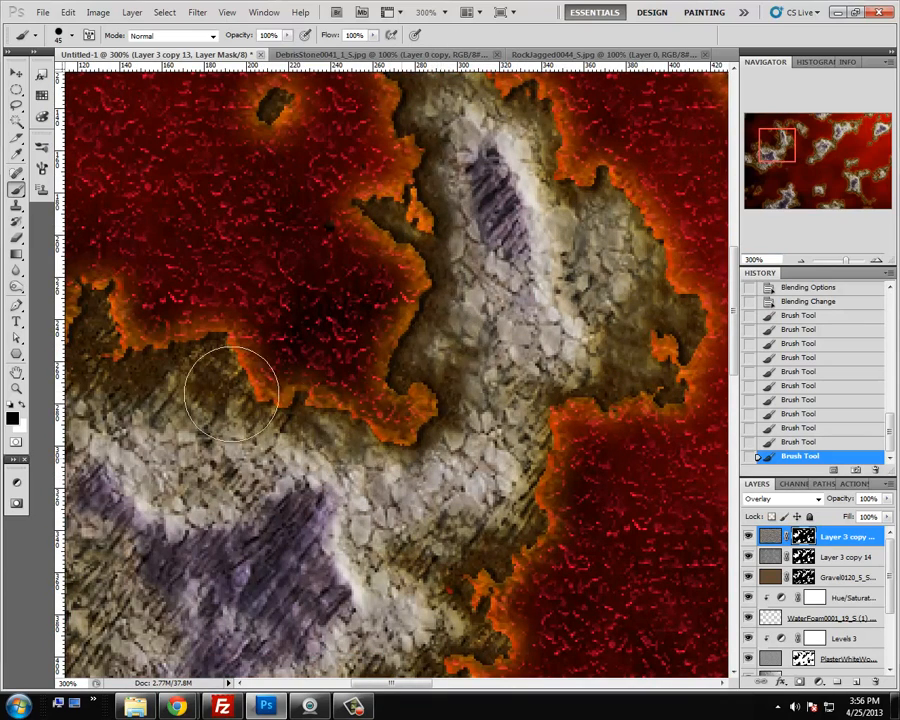
{"action": "mouse_move", "coordinate": [85, 320]}
{"action": "left_mouse_down"}
{"action": "mouse_move", "coordinate": [196, 466]}
{"action": "mouse_move", "coordinate": [273, 402]}
{"action": "mouse_move", "coordinate": [345, 436]}
{"action": "mouse_move", "coordinate": [523, 561]}
{"action": "mouse_move", "coordinate": [451, 552]}
{"action": "mouse_move", "coordinate": [547, 511]}
{"action": "mouse_move", "coordinate": [531, 397]}
{"action": "mouse_move", "coordinate": [603, 370]}
{"action": "mouse_move", "coordinate": [620, 308]}
{"action": "mouse_move", "coordinate": [614, 197]}
{"action": "left_mouse_up"}
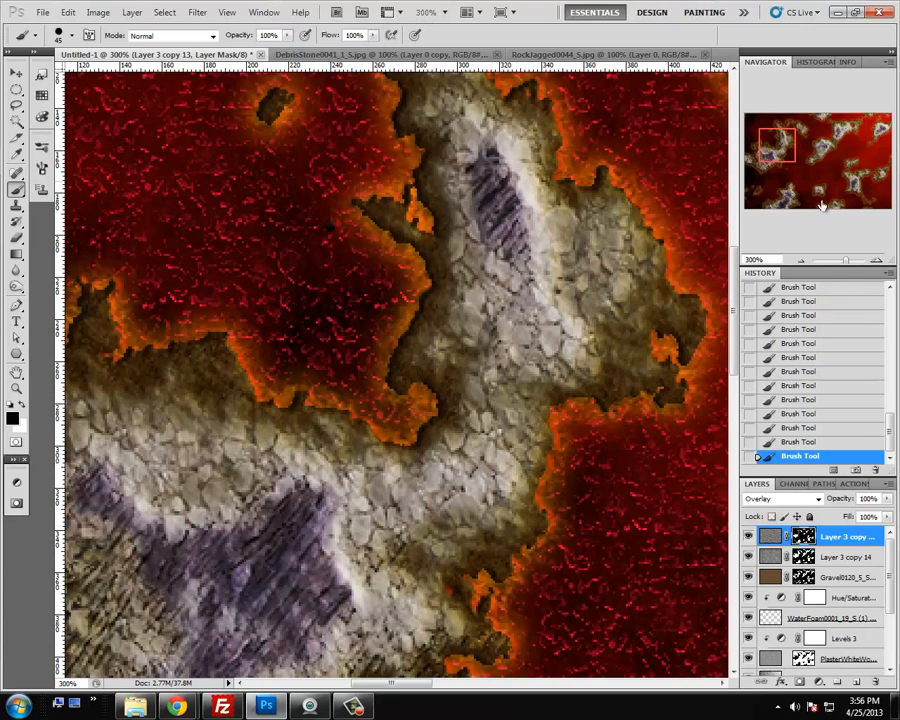
{"action": "left_click_drag", "start_coordinate": [786, 147], "coordinate": [786, 133]}
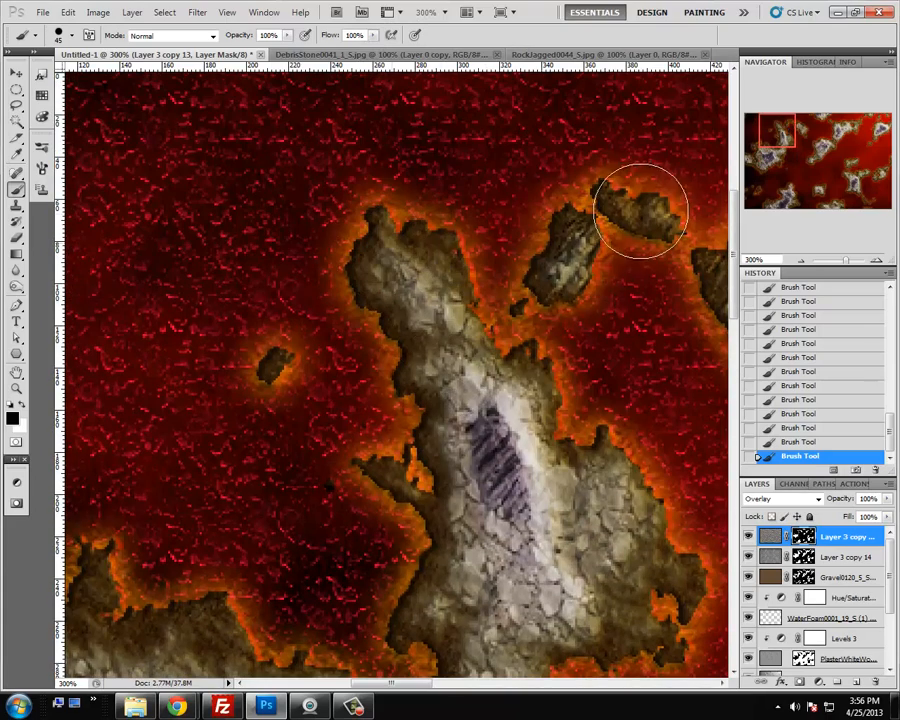
{"action": "left_click_drag", "start_coordinate": [788, 133], "coordinate": [801, 139]}
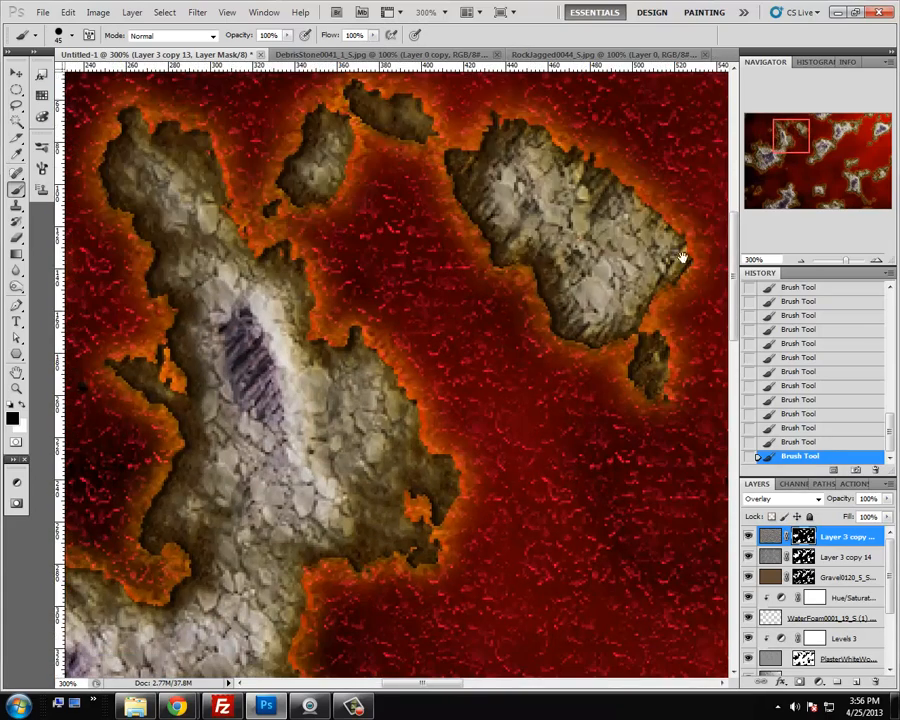
{"action": "left_click_drag", "start_coordinate": [592, 328], "coordinate": [540, 305]}
{"action": "mouse_move", "coordinate": [683, 225]}
{"action": "left_mouse_down"}
{"action": "mouse_move", "coordinate": [632, 176]}
{"action": "mouse_move", "coordinate": [568, 154]}
{"action": "left_mouse_up"}
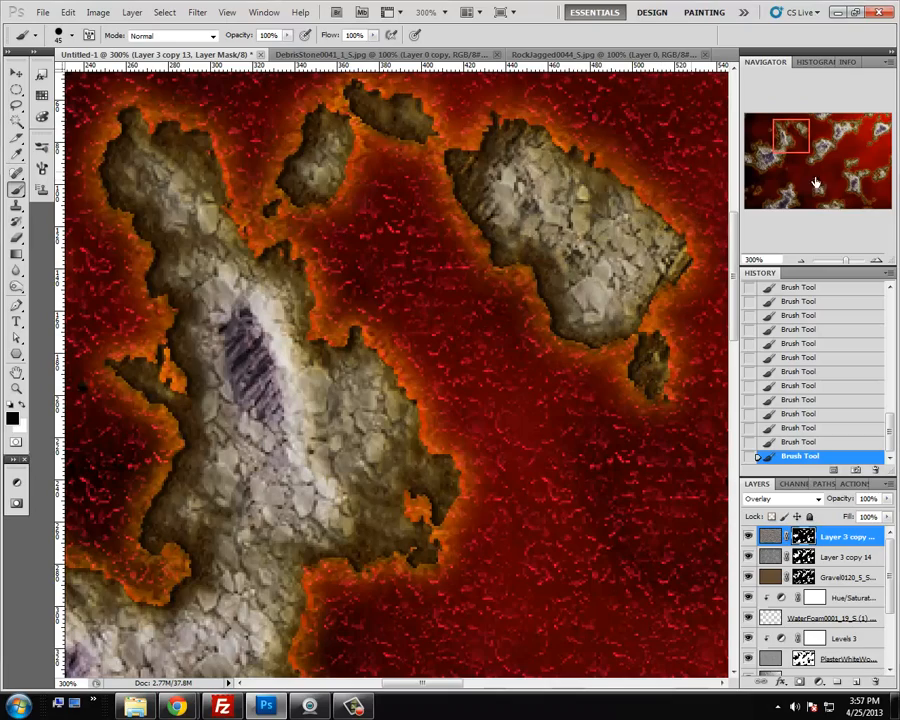
{"action": "mouse_move", "coordinate": [791, 146]}
{"action": "left_mouse_down"}
{"action": "mouse_move", "coordinate": [802, 194]}
{"action": "mouse_move", "coordinate": [787, 200]}
{"action": "left_mouse_up"}
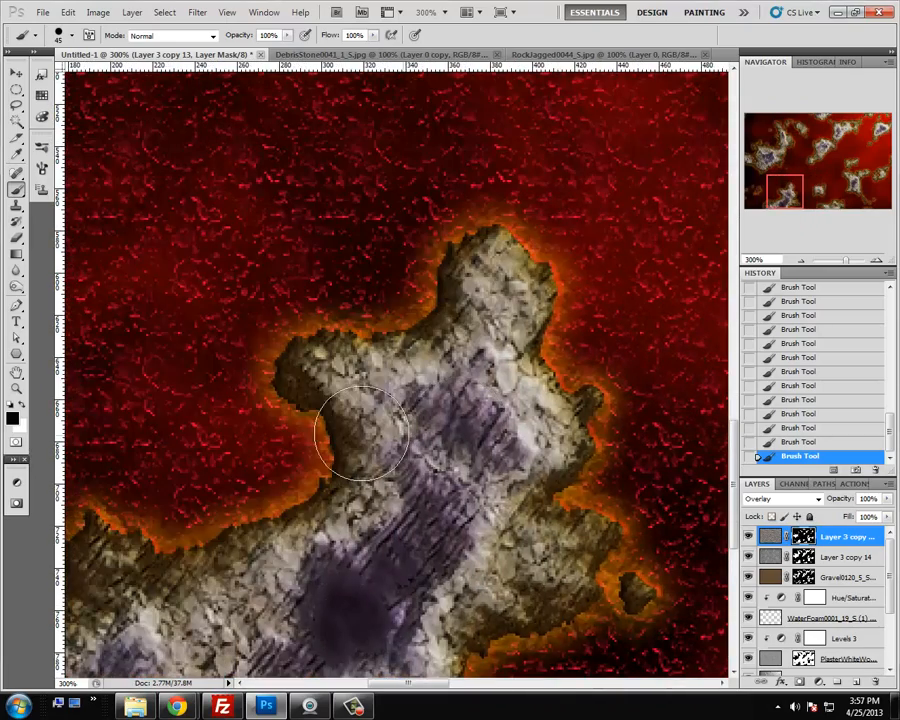
{"action": "mouse_move", "coordinate": [153, 554]}
{"action": "left_mouse_down"}
{"action": "mouse_move", "coordinate": [66, 570]}
{"action": "mouse_move", "coordinate": [293, 473]}
{"action": "mouse_move", "coordinate": [279, 358]}
{"action": "mouse_move", "coordinate": [414, 283]}
{"action": "mouse_move", "coordinate": [566, 261]}
{"action": "mouse_move", "coordinate": [596, 380]}
{"action": "mouse_move", "coordinate": [582, 534]}
{"action": "mouse_move", "coordinate": [596, 630]}
{"action": "mouse_move", "coordinate": [587, 680]}
{"action": "left_mouse_up"}
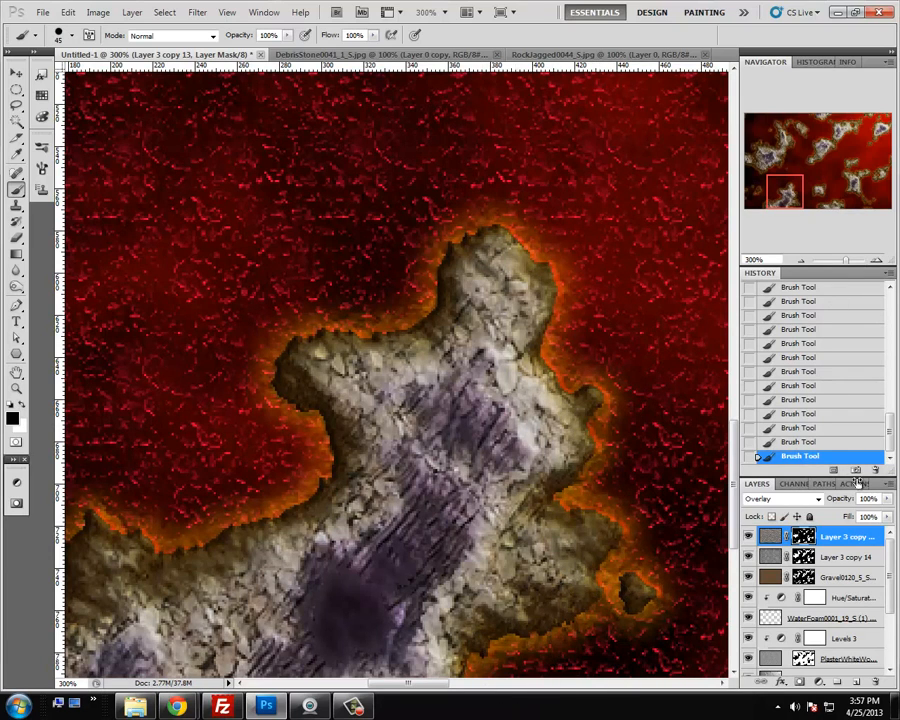
Adjust the Blend If underlying ranges of Layer 3 copy 14 to 87/103 and 183/214
{"action": "right_click", "coordinate": [769, 555]}
{"action": "left_click", "coordinate": [752, 353]}
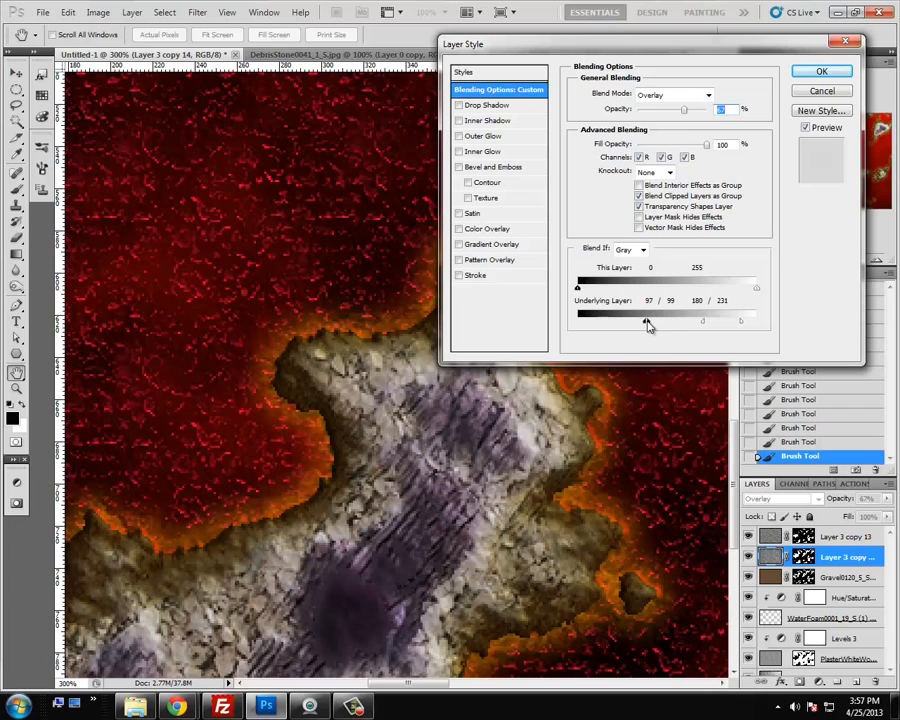
{"action": "mouse_move", "coordinate": [647, 322]}
{"action": "left_mouse_down"}
{"action": "mouse_move", "coordinate": [656, 323]}
{"action": "mouse_move", "coordinate": [637, 323]}
{"action": "left_mouse_up"}
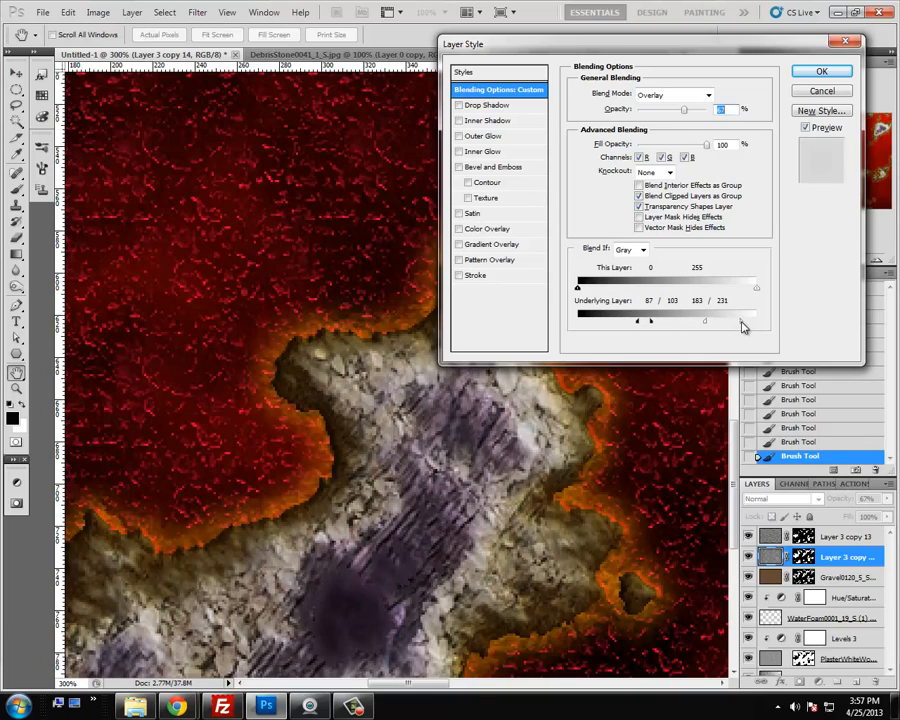
{"action": "left_click", "coordinate": [821, 71]}
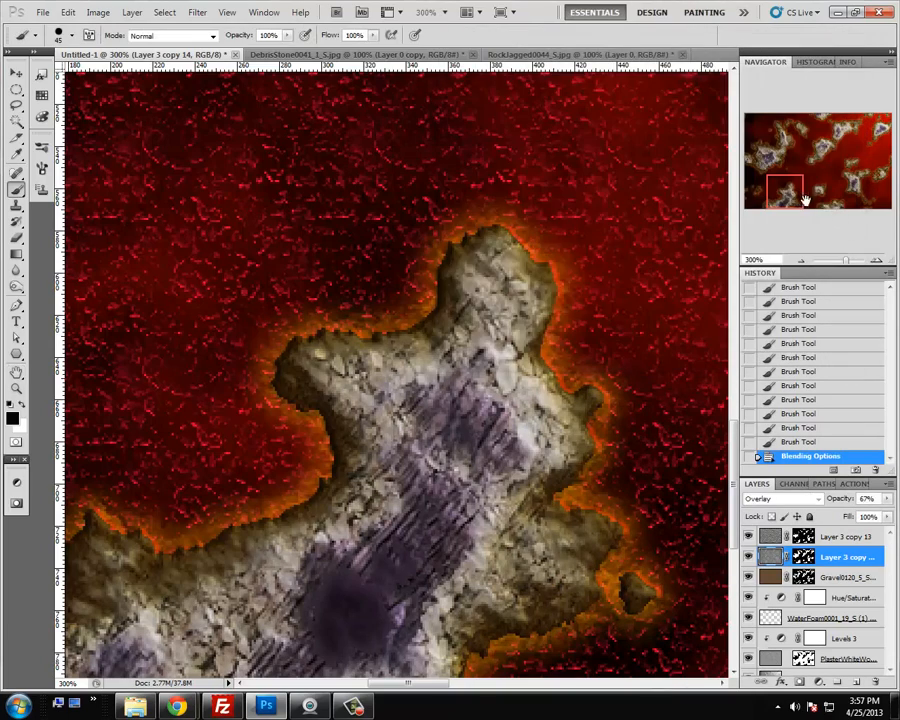
Readjust the Blend If underlying ranges of Layer 3 copy 14 to 98/114 and 176/207, judging the effect on the upper island
{"action": "left_click_drag", "start_coordinate": [785, 190], "coordinate": [863, 142]}
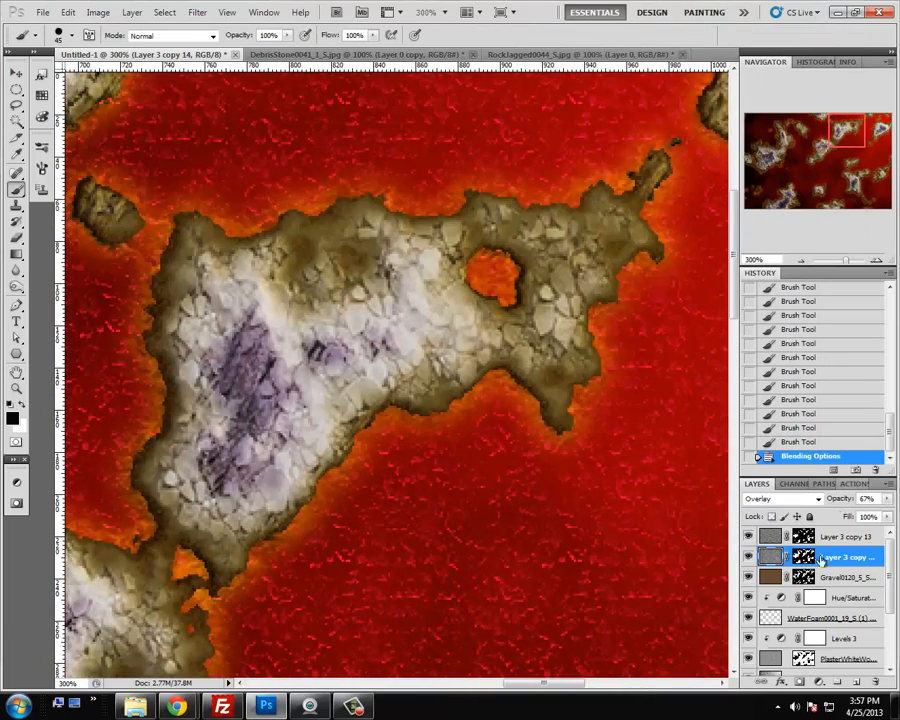
{"action": "right_click", "coordinate": [771, 561]}
{"action": "left_click", "coordinate": [748, 296]}
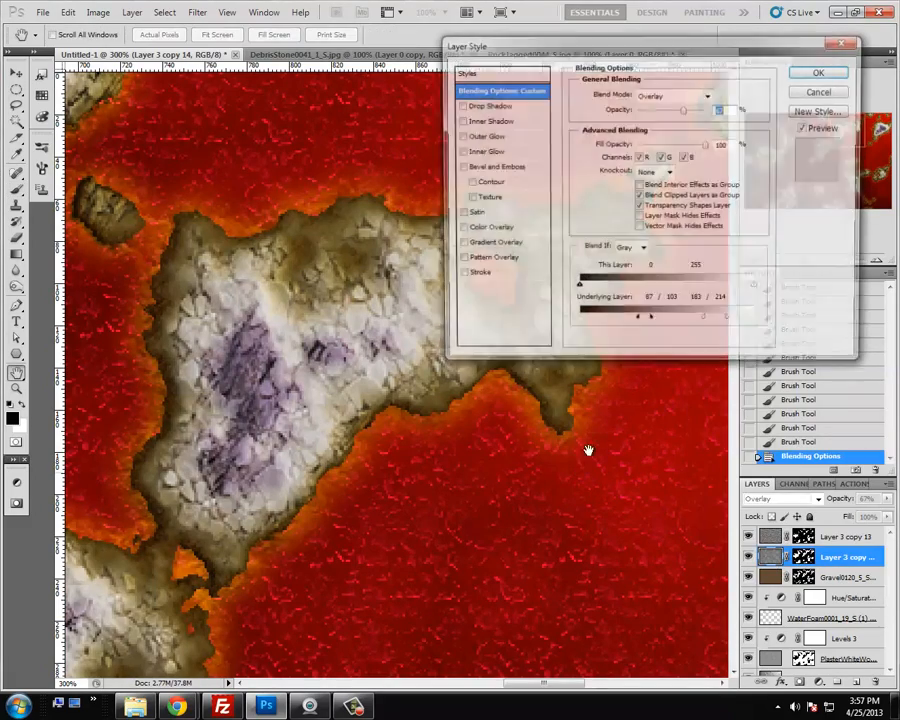
{"action": "left_click_drag", "start_coordinate": [698, 44], "coordinate": [287, 346]}
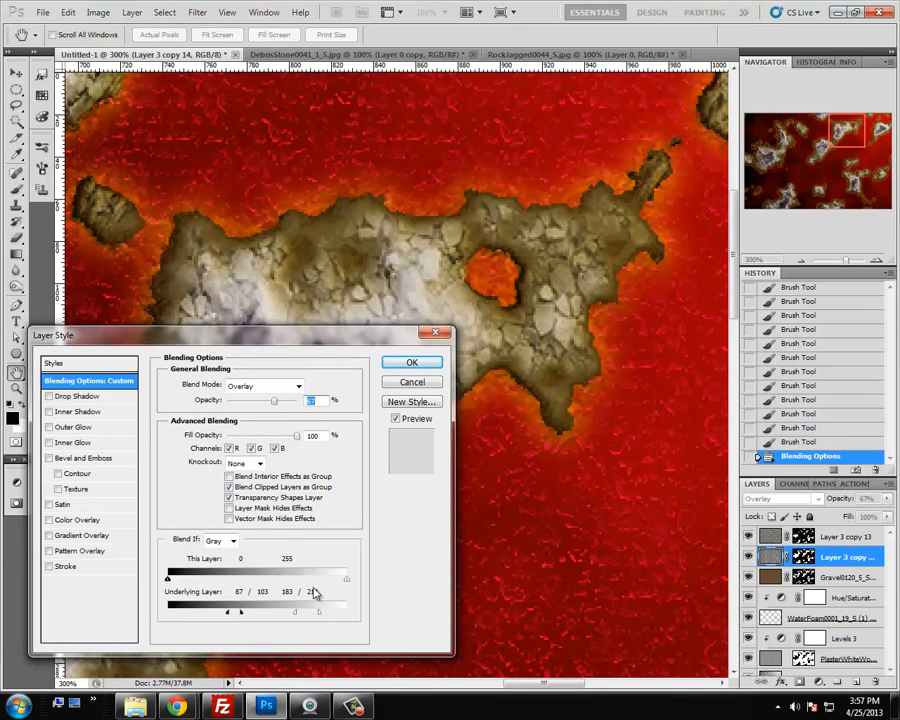
{"action": "left_click_drag", "start_coordinate": [288, 615], "coordinate": [315, 616]}
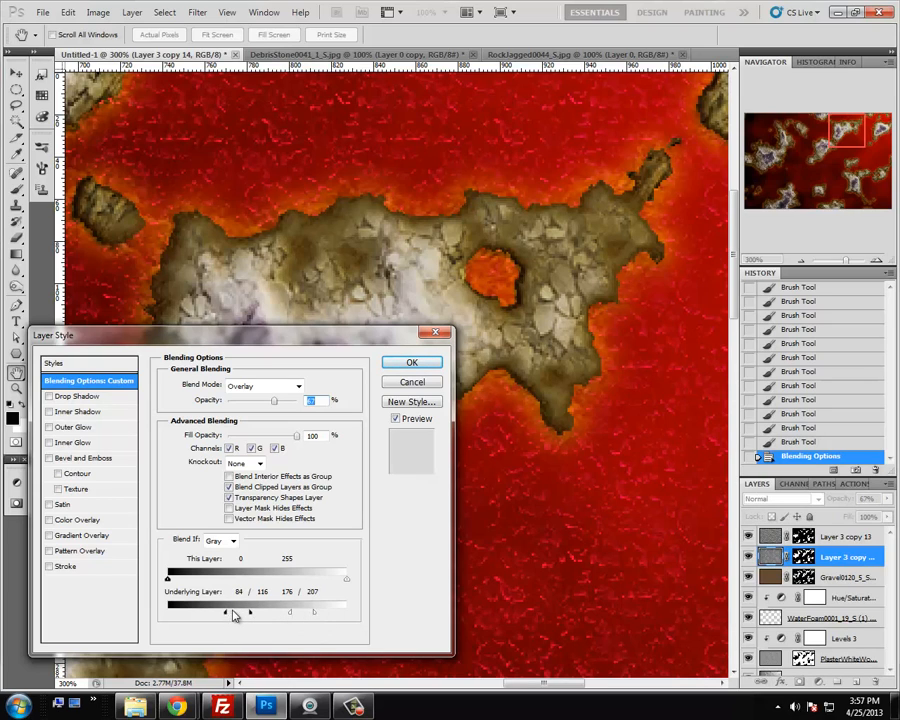
{"action": "mouse_move", "coordinate": [237, 613]}
{"action": "left_mouse_down"}
{"action": "mouse_move", "coordinate": [222, 613]}
{"action": "mouse_move", "coordinate": [248, 615]}
{"action": "left_mouse_up"}
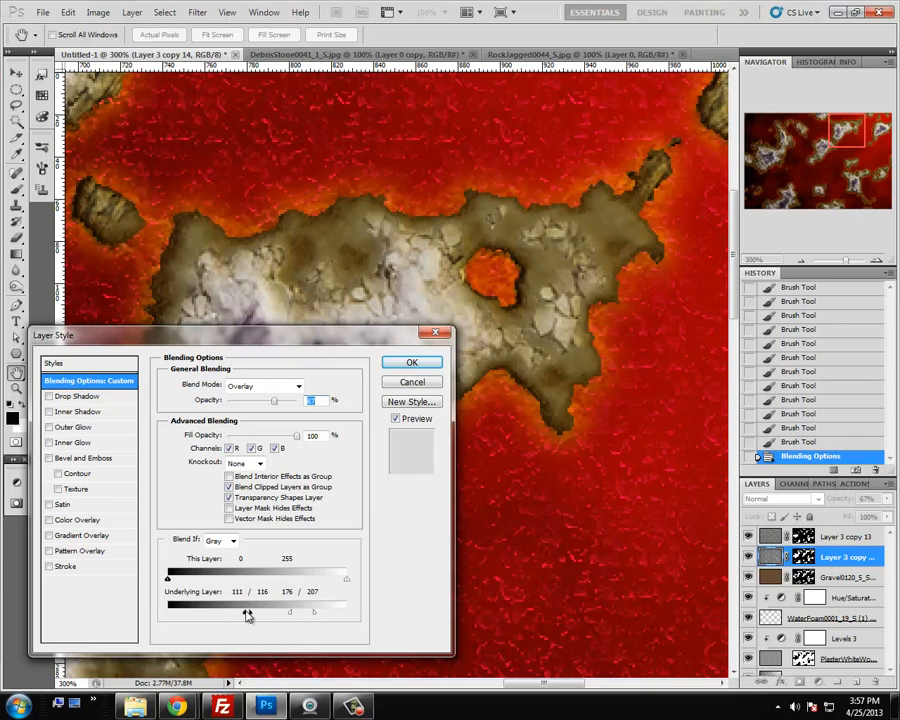
{"action": "left_click_drag", "start_coordinate": [238, 615], "coordinate": [235, 615]}
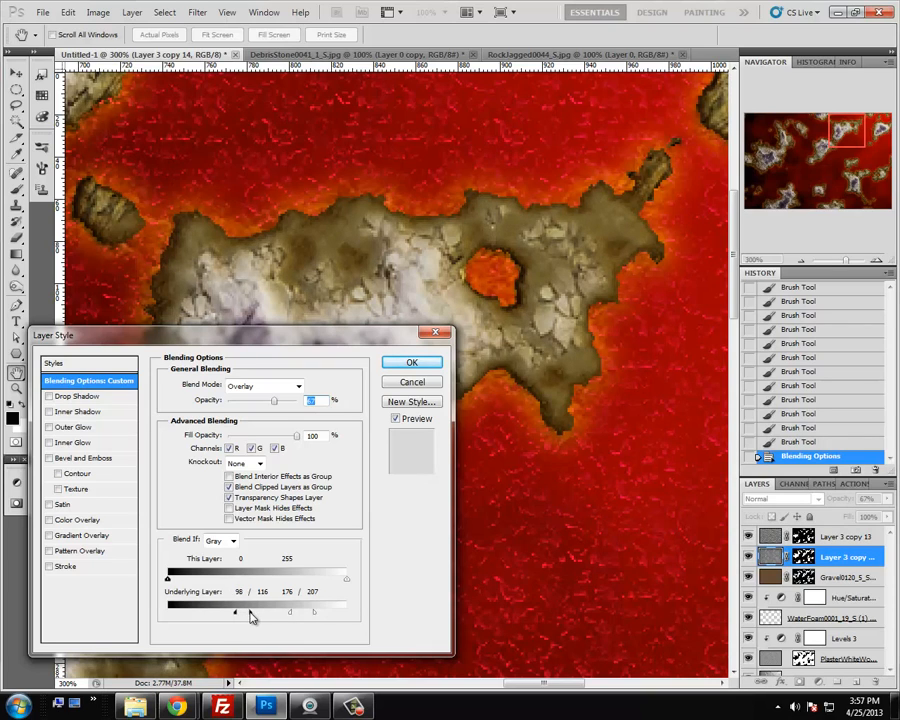
{"action": "left_click", "coordinate": [411, 362]}
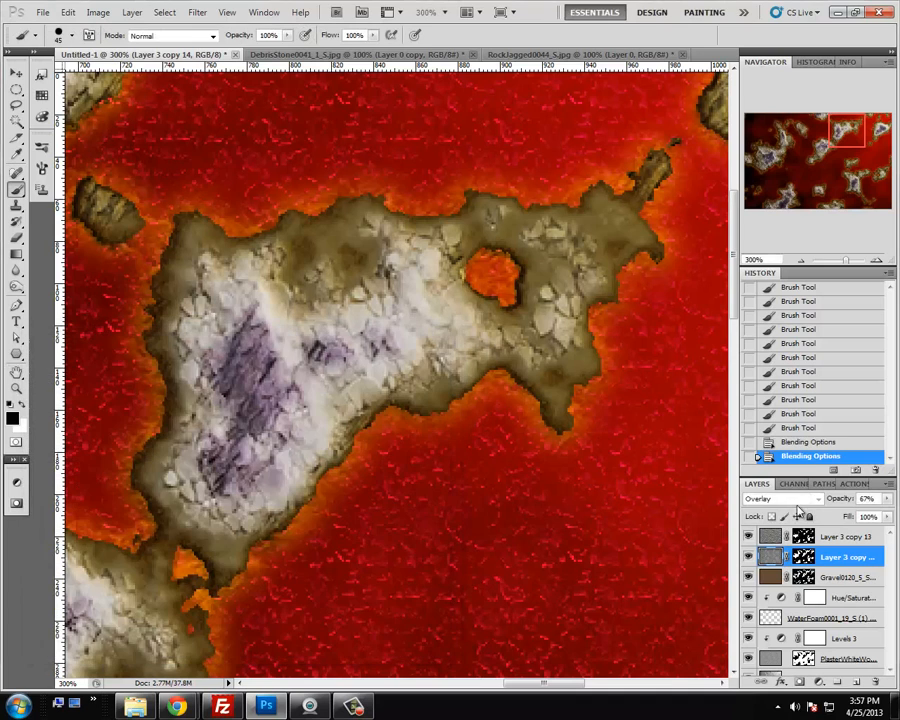
Widen the gravel layer's Blend If by splitting the underlying white range to 91/136
{"action": "left_click", "coordinate": [776, 578]}
{"action": "right_click", "coordinate": [776, 578]}
{"action": "left_click", "coordinate": [745, 369]}
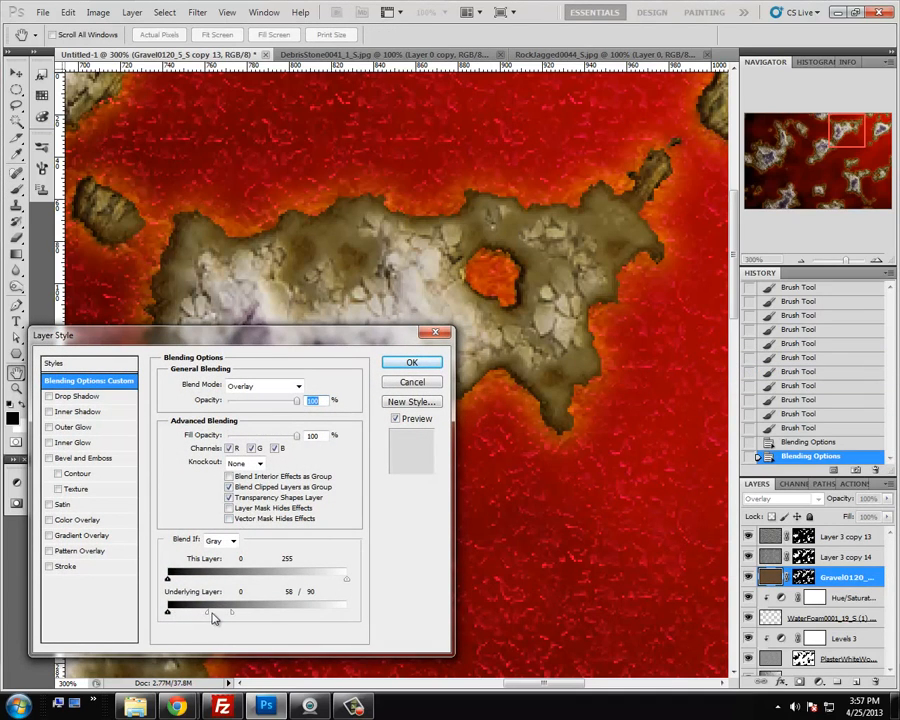
{"action": "mouse_move", "coordinate": [218, 618]}
{"action": "left_mouse_down"}
{"action": "mouse_move", "coordinate": [265, 617]}
{"action": "mouse_move", "coordinate": [233, 617]}
{"action": "left_mouse_up"}
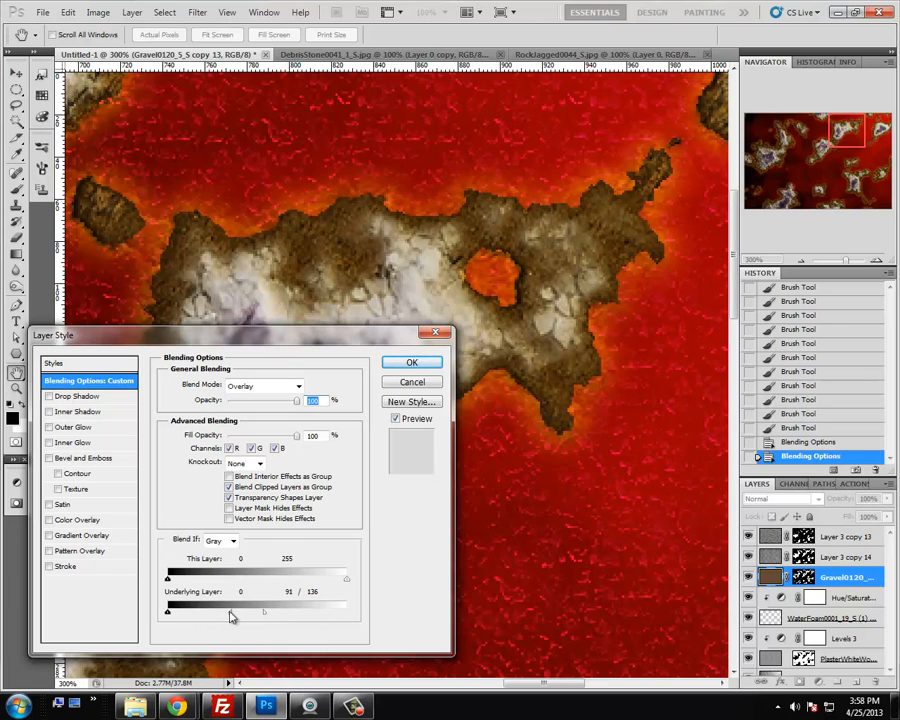
{"action": "left_click", "coordinate": [409, 363]}
Compare the central island with and without Layer 3 copy 14 and review that layer's blending options
{"action": "left_click_drag", "start_coordinate": [853, 133], "coordinate": [825, 157]}
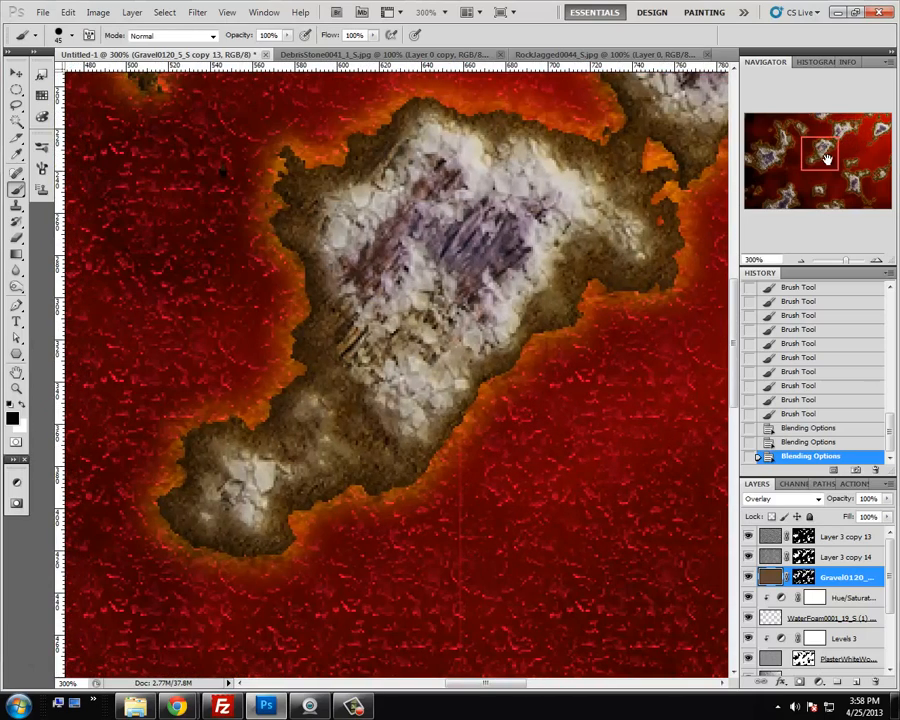
{"action": "left_click", "coordinate": [777, 558]}
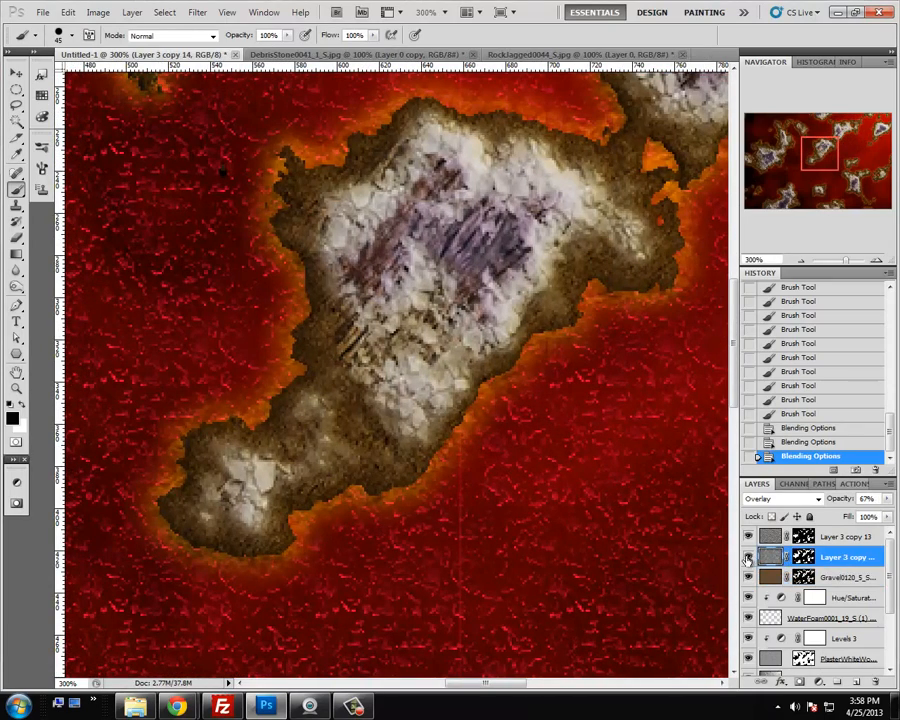
{"action": "left_click", "coordinate": [748, 557]}
{"action": "left_click", "coordinate": [748, 557]}
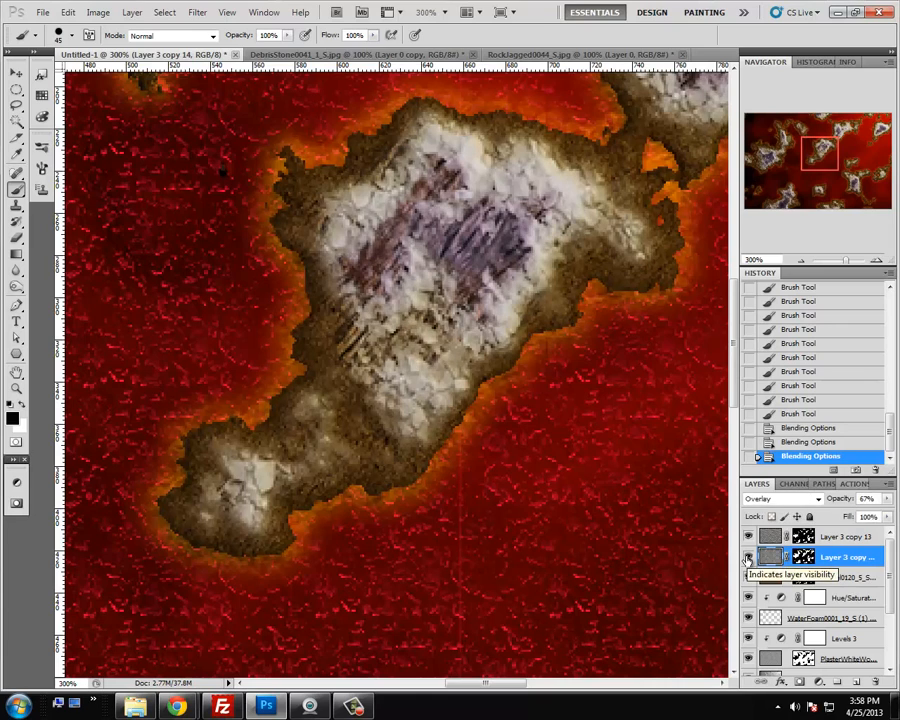
{"action": "left_click", "coordinate": [748, 557]}
{"action": "left_click", "coordinate": [748, 557]}
{"action": "double_click", "coordinate": [769, 558]}
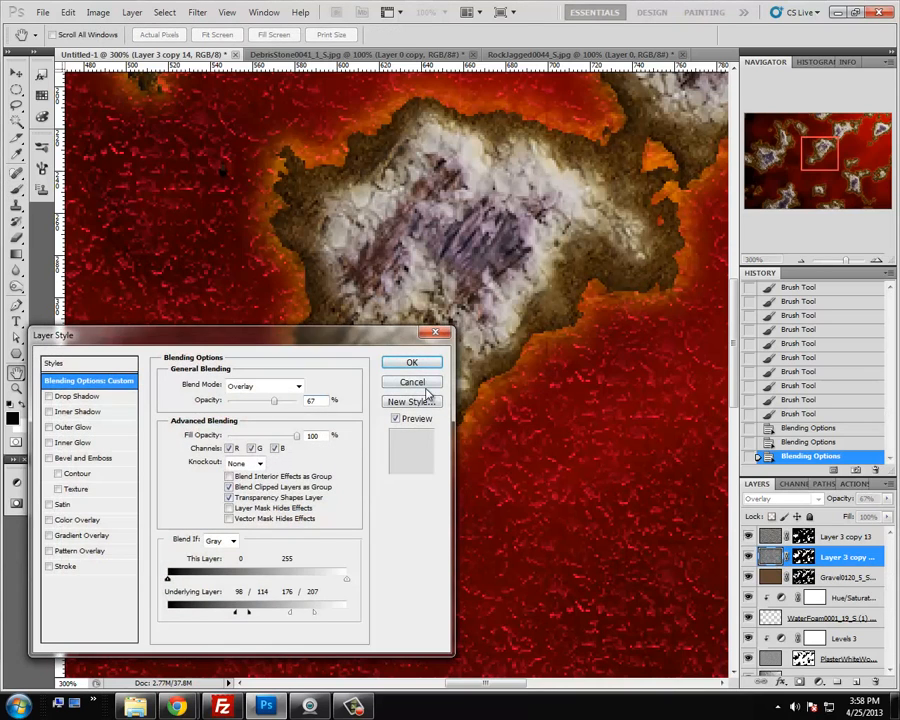
{"action": "left_click", "coordinate": [412, 383]}
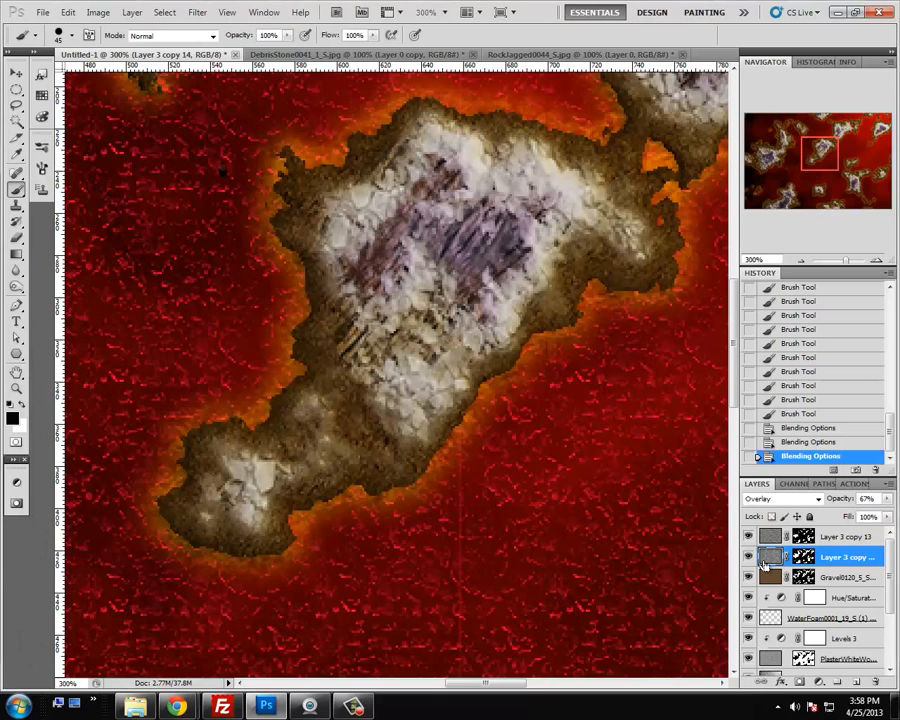
Desaturate the rock texture on Layer 3 copy 14
{"action": "key", "text": "ctrl+u"}
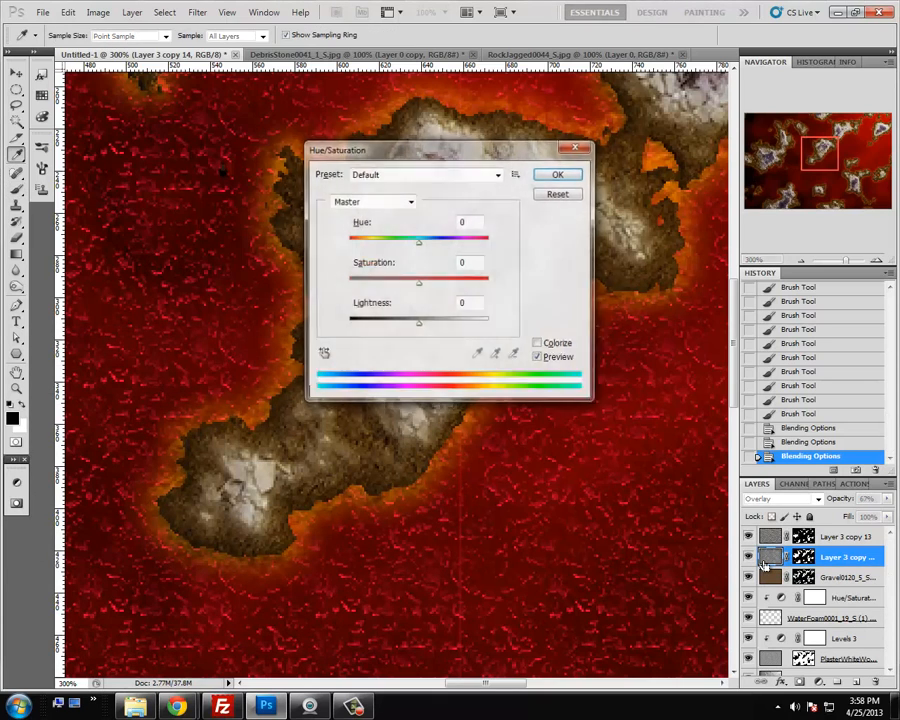
{"action": "left_click", "coordinate": [560, 194]}
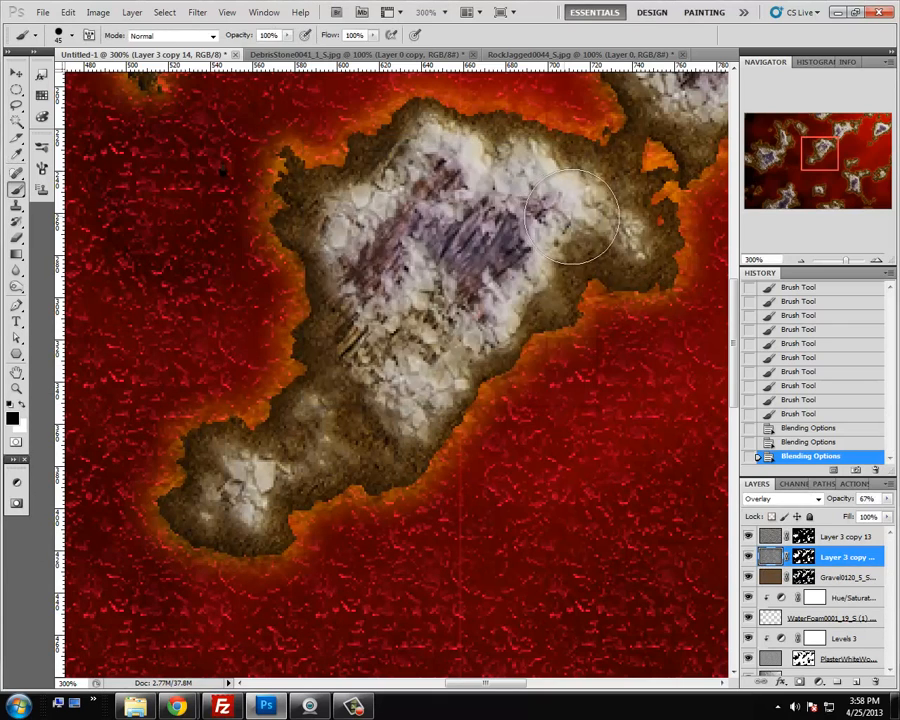
{"action": "key", "text": "ctrl+shift+u"}
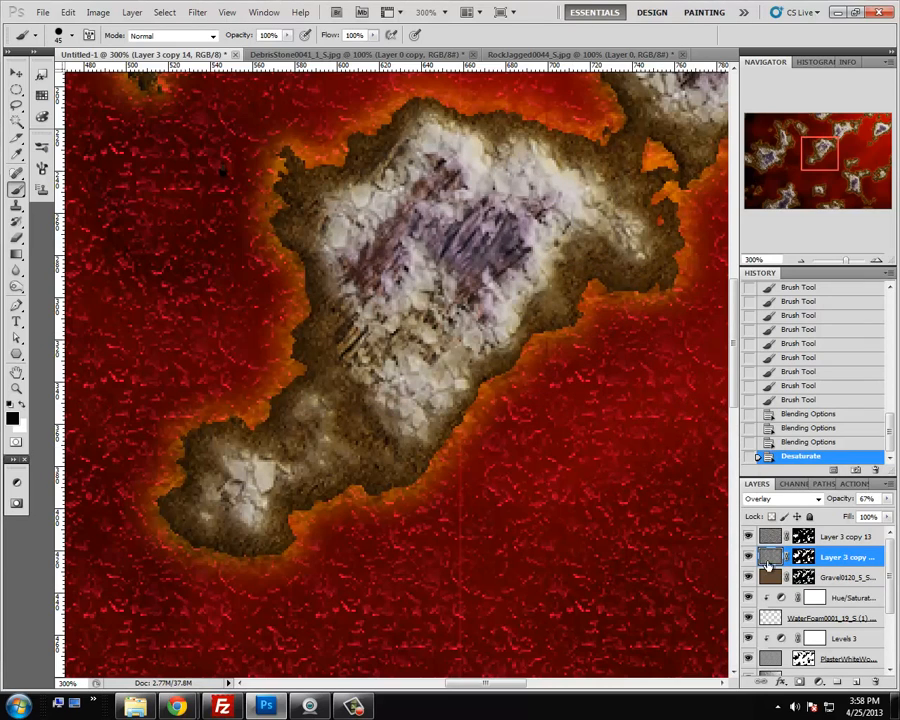
Examine the gravel layer's mask on its own and compare the terrain with the mask disabled and enabled
{"action": "left_click", "coordinate": [773, 580]}
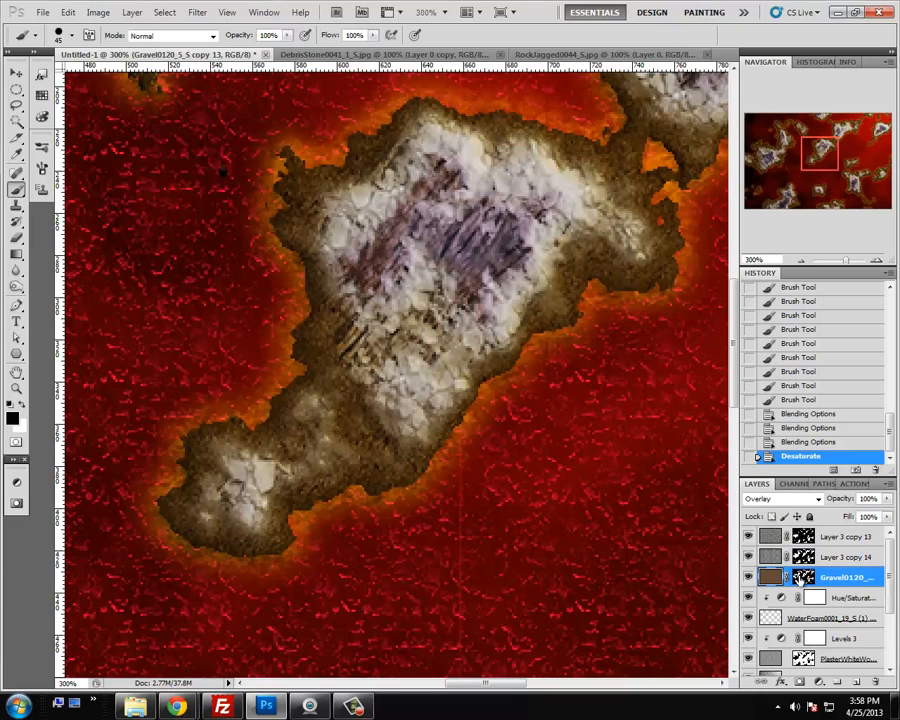
{"action": "left_click", "coordinate": [803, 577], "text": "shift"}
{"action": "left_click", "coordinate": [803, 577], "text": "shift"}
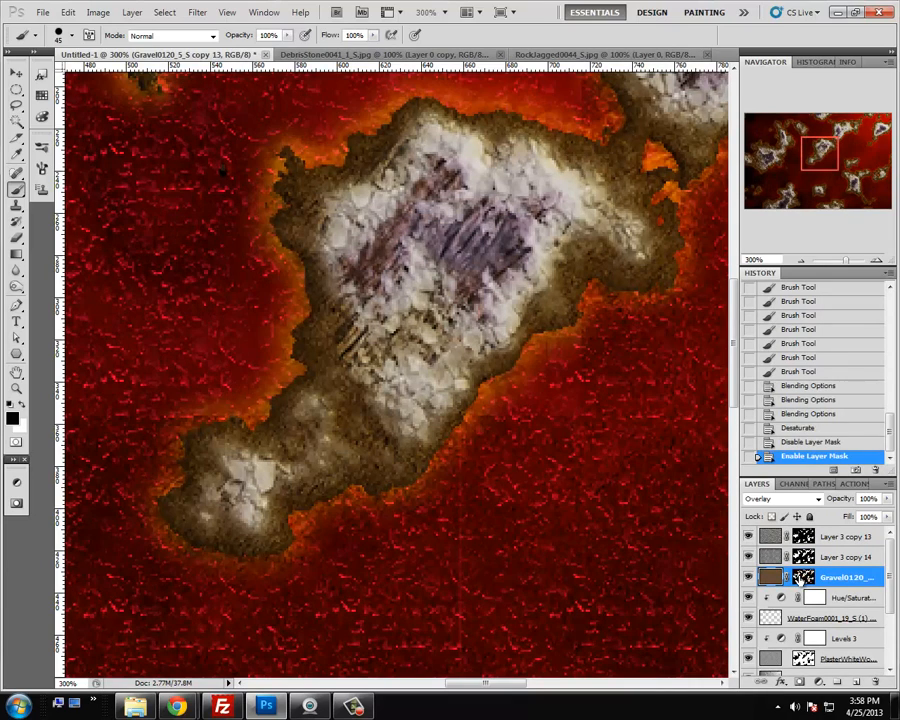
{"action": "left_click", "coordinate": [803, 577], "text": "alt"}
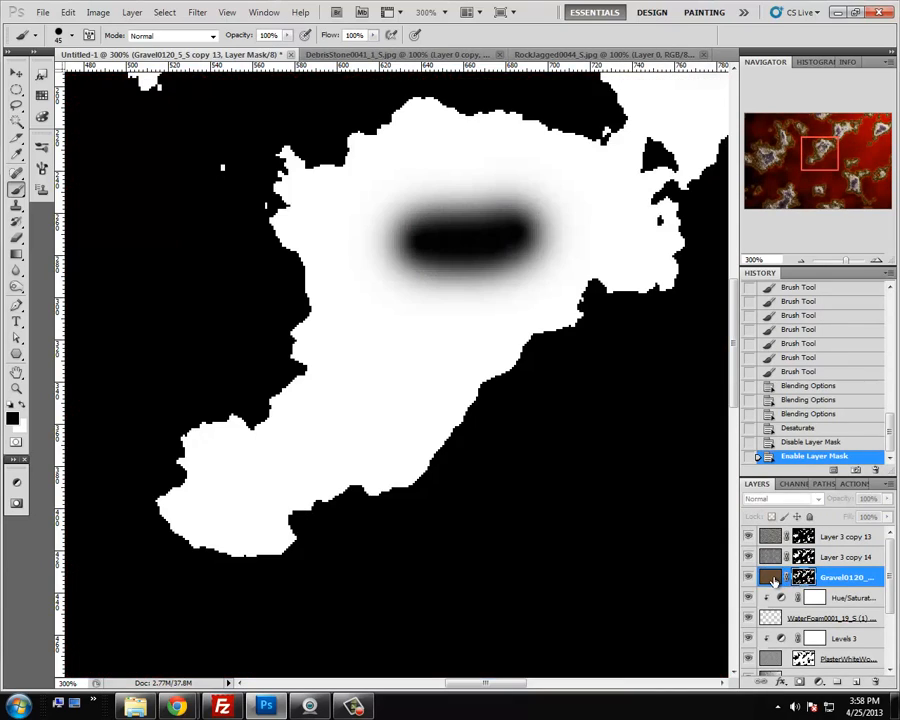
{"action": "left_click", "coordinate": [773, 580]}
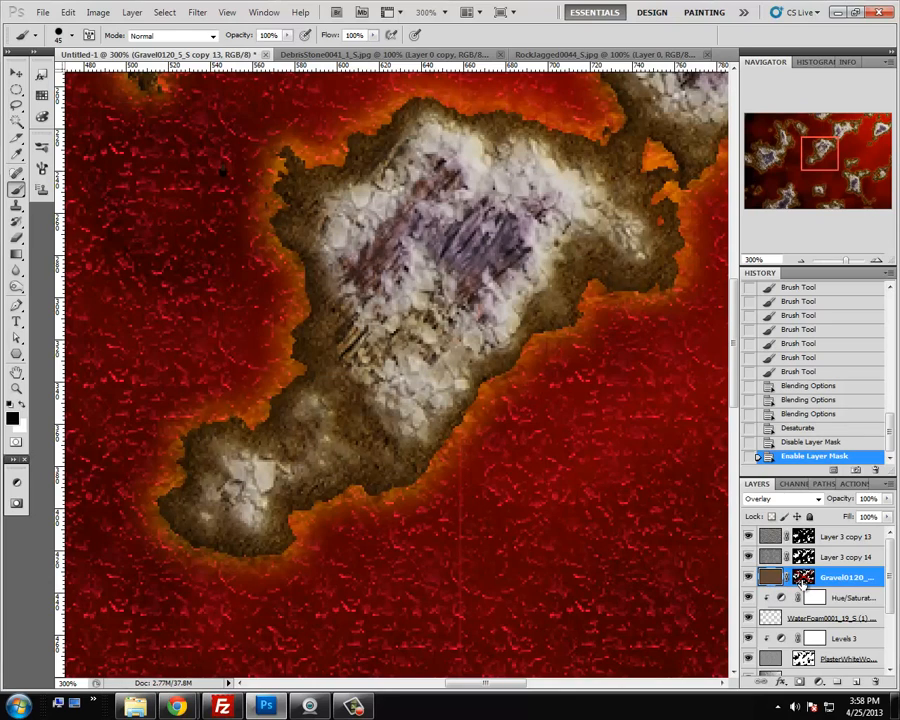
{"action": "left_click", "coordinate": [803, 577], "text": "shift"}
{"action": "left_click", "coordinate": [803, 577], "text": "shift"}
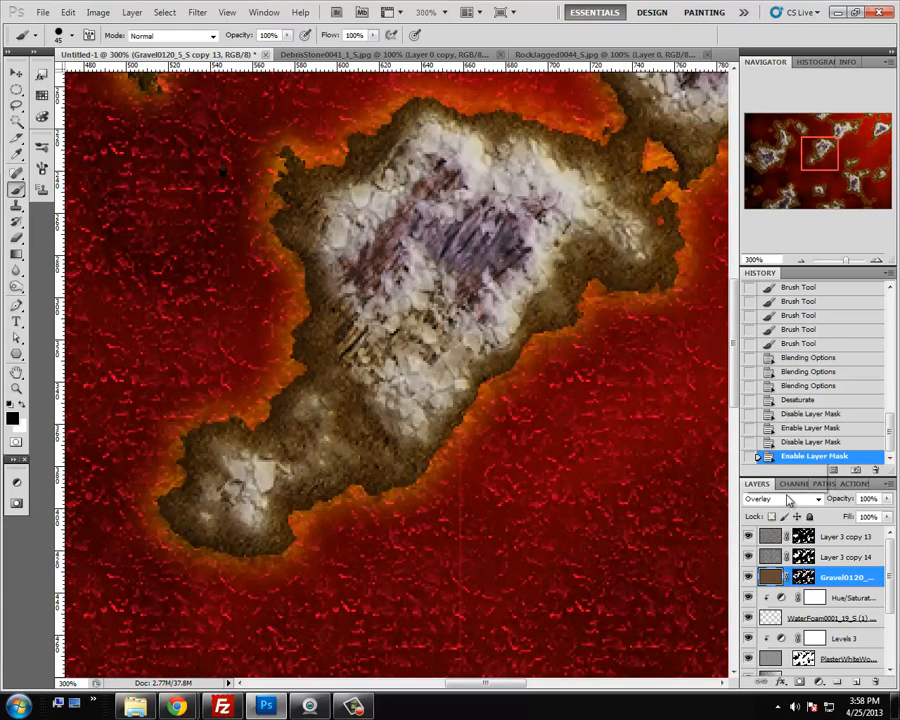
Desaturate the gravel layer with its mask disabled, switching it to Normal blending for the change and back to Overlay
{"action": "left_click", "coordinate": [783, 498]}
{"action": "left_click", "coordinate": [770, 104]}
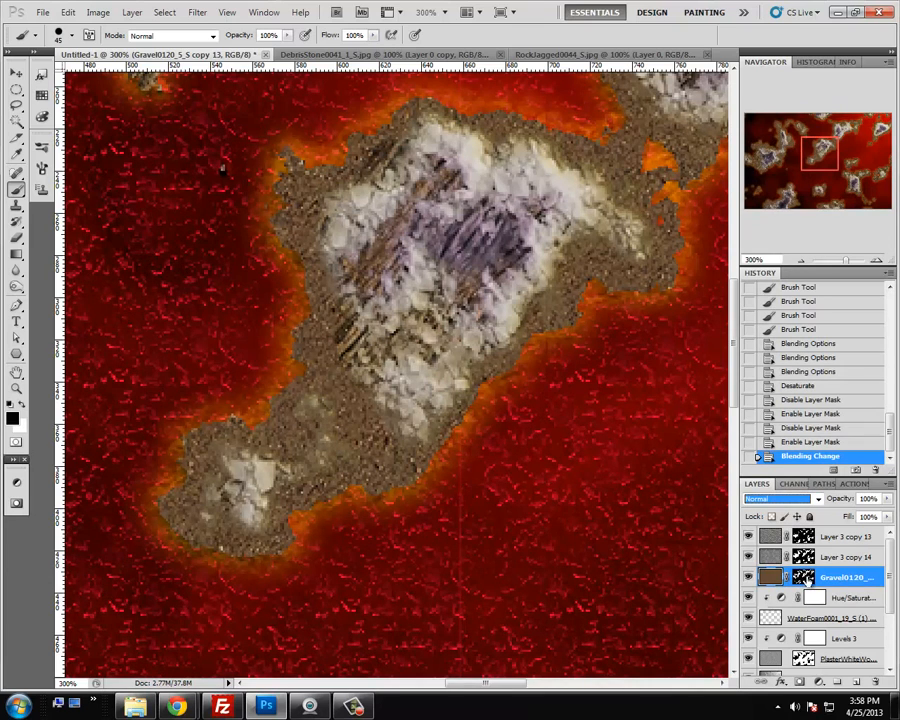
{"action": "left_click", "coordinate": [803, 577], "text": "shift"}
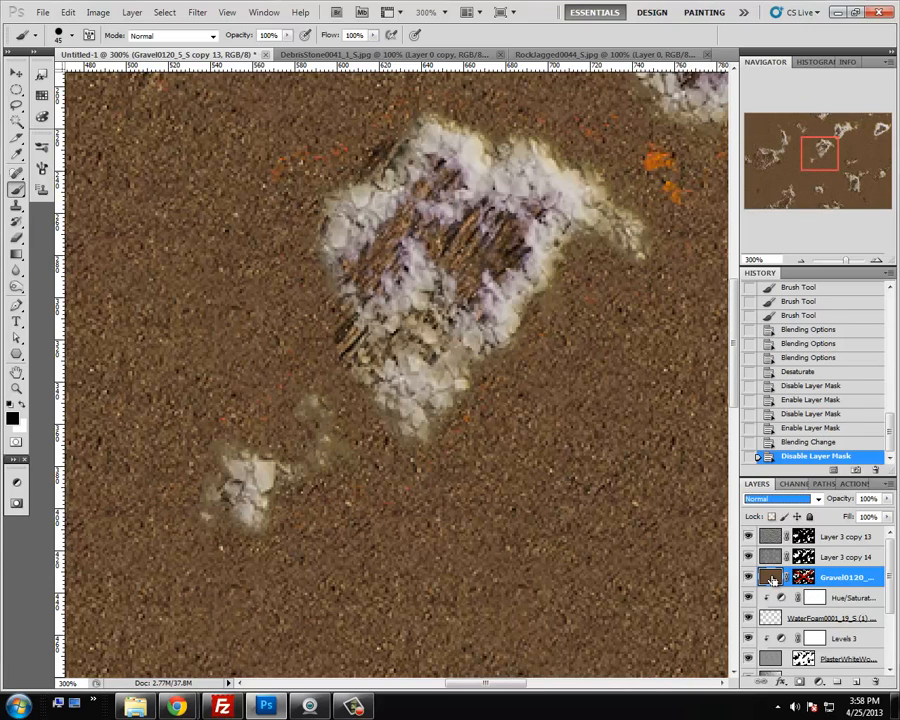
{"action": "key", "text": "ctrl+shift+u"}
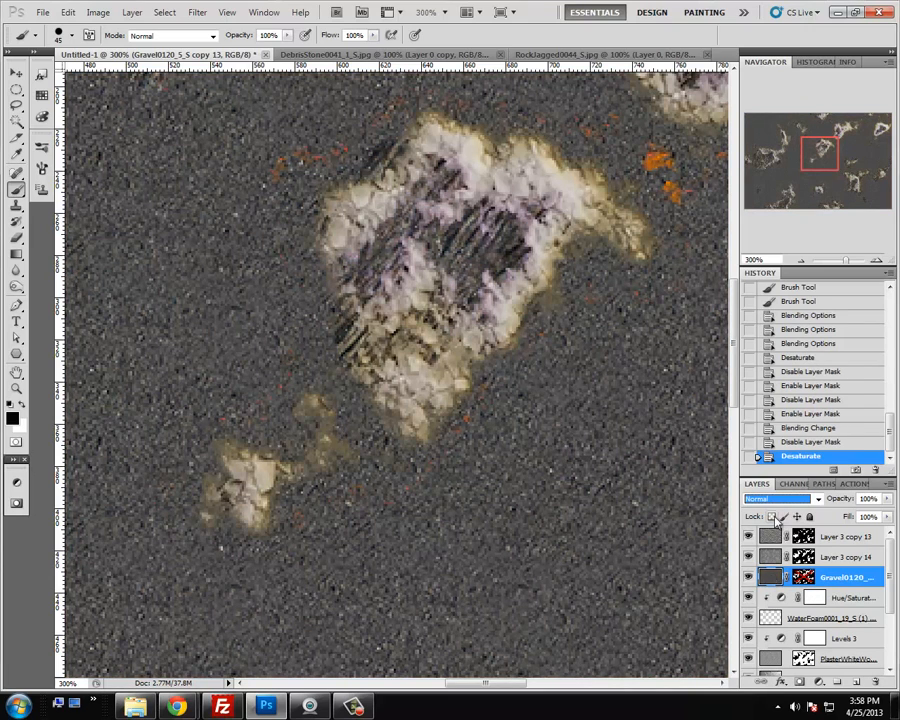
{"action": "left_click", "coordinate": [780, 498]}
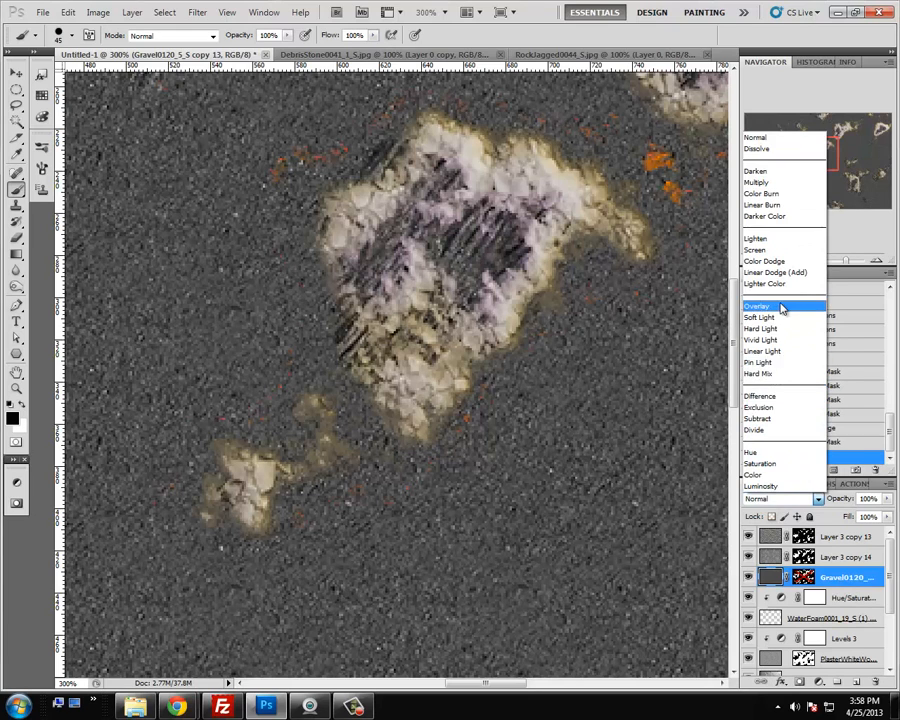
{"action": "left_click", "coordinate": [783, 307]}
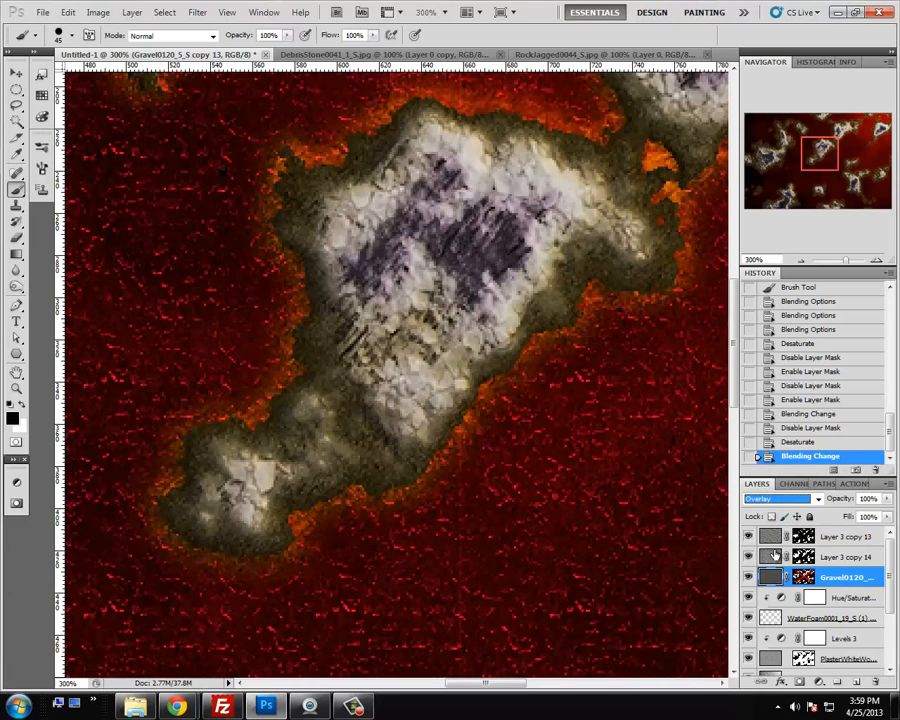
Set the opacity of Layer 3 copy 14 to 65%
{"action": "left_click", "coordinate": [770, 556]}
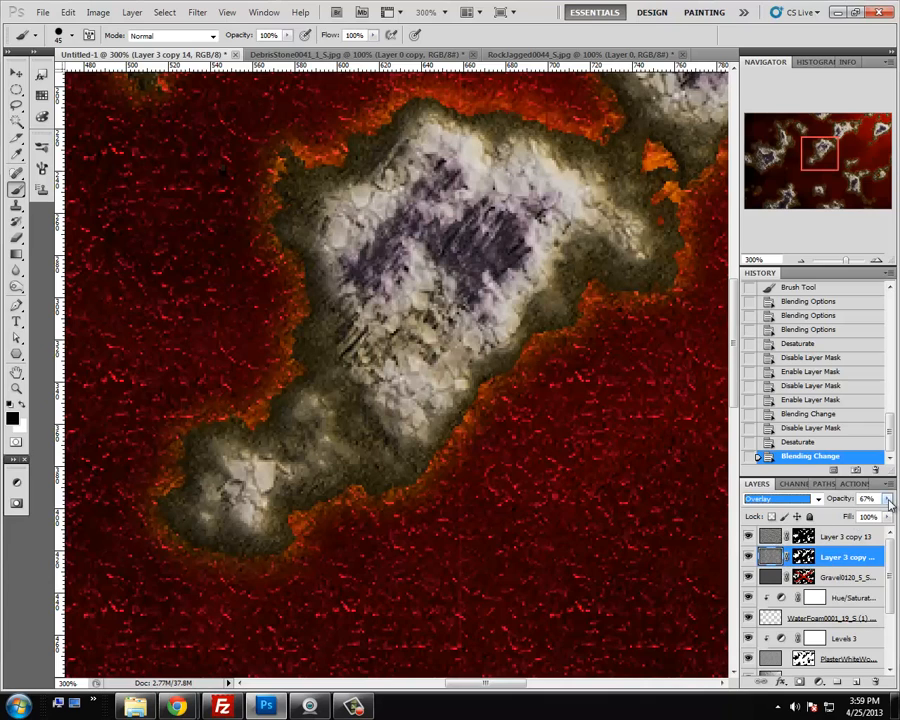
{"action": "left_click_drag", "start_coordinate": [887, 498], "coordinate": [857, 515]}
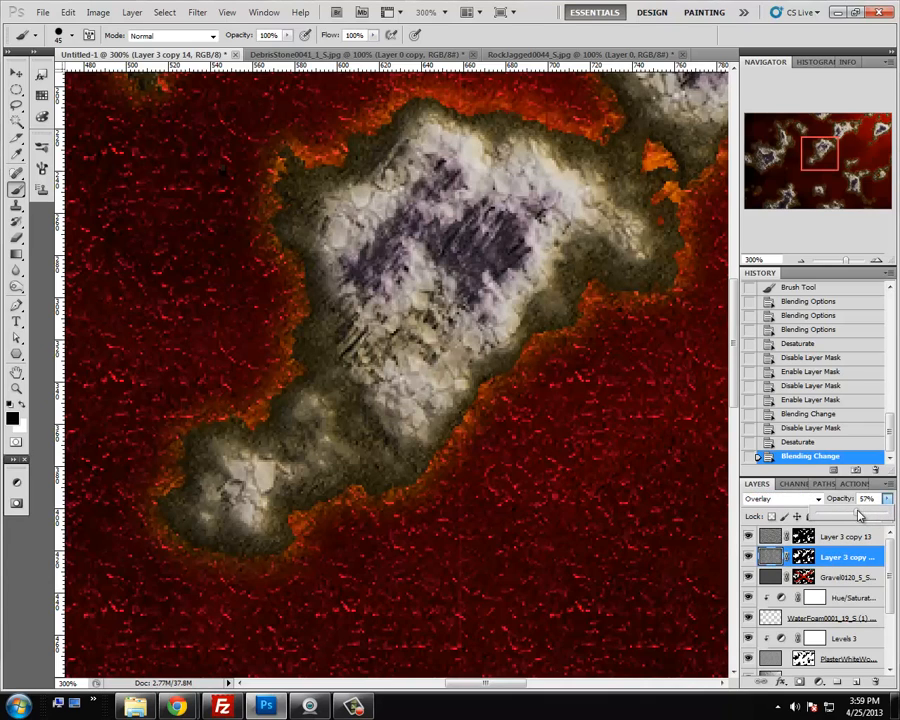
{"action": "left_click", "coordinate": [768, 538]}
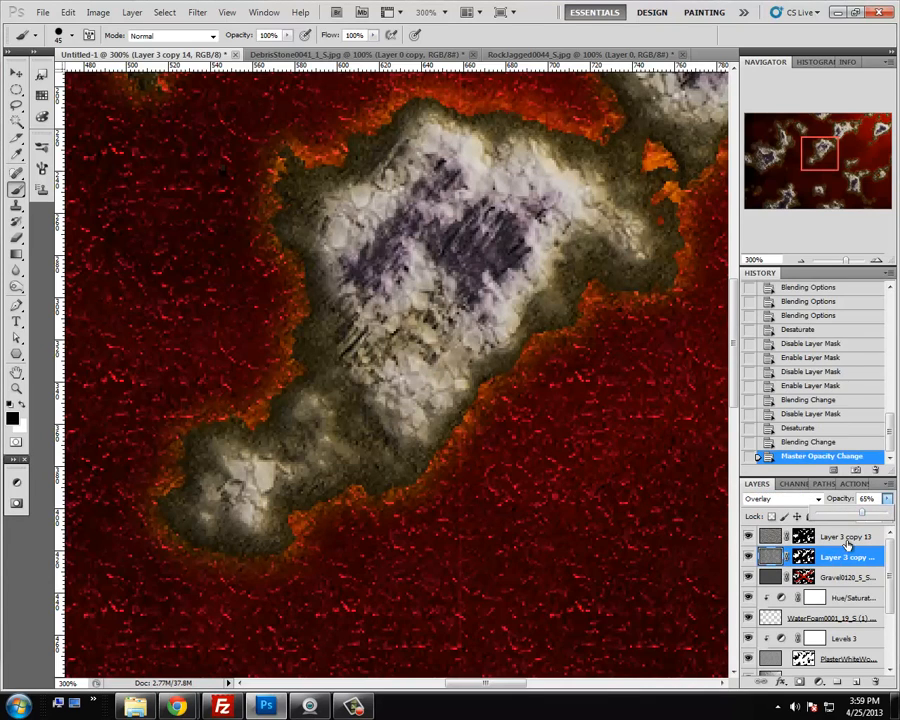
Compare the central island with and without Layer 3 copy 13 and set that layer's opacity to 100%
{"action": "left_click", "coordinate": [751, 538]}
{"action": "left_click", "coordinate": [750, 538]}
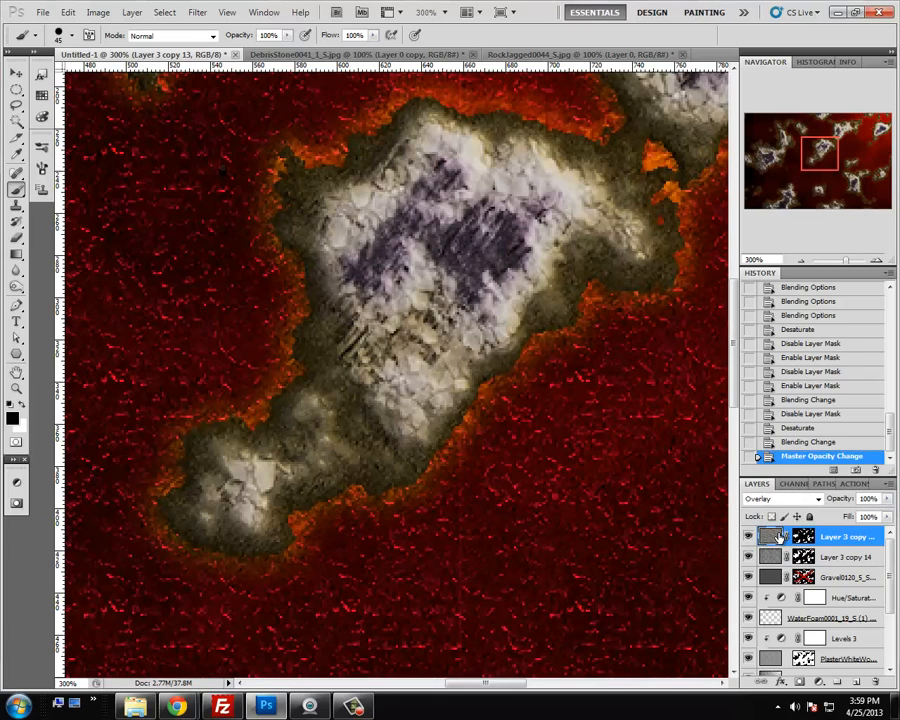
{"action": "left_click", "coordinate": [748, 538]}
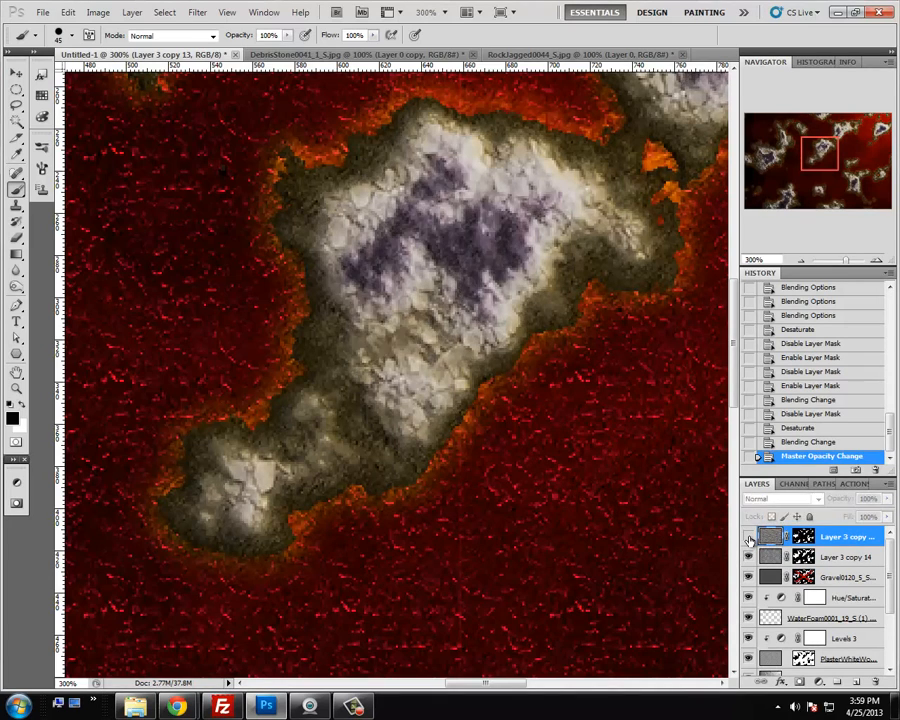
{"action": "left_click", "coordinate": [748, 538]}
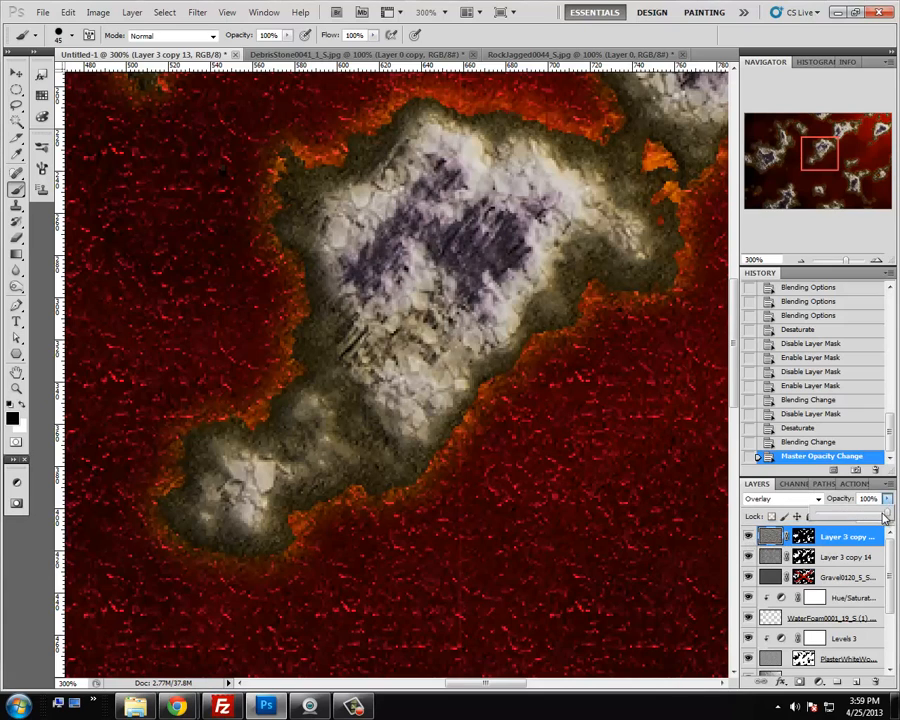
{"action": "left_click_drag", "start_coordinate": [887, 498], "coordinate": [893, 516]}
Zoom out to 100% and review the blended rock textures on the islands across the map
{"action": "left_click", "coordinate": [793, 143]}
{"action": "left_click_drag", "start_coordinate": [793, 143], "coordinate": [764, 142]}
{"action": "left_click", "coordinate": [802, 261]}
{"action": "left_click", "coordinate": [802, 261]}
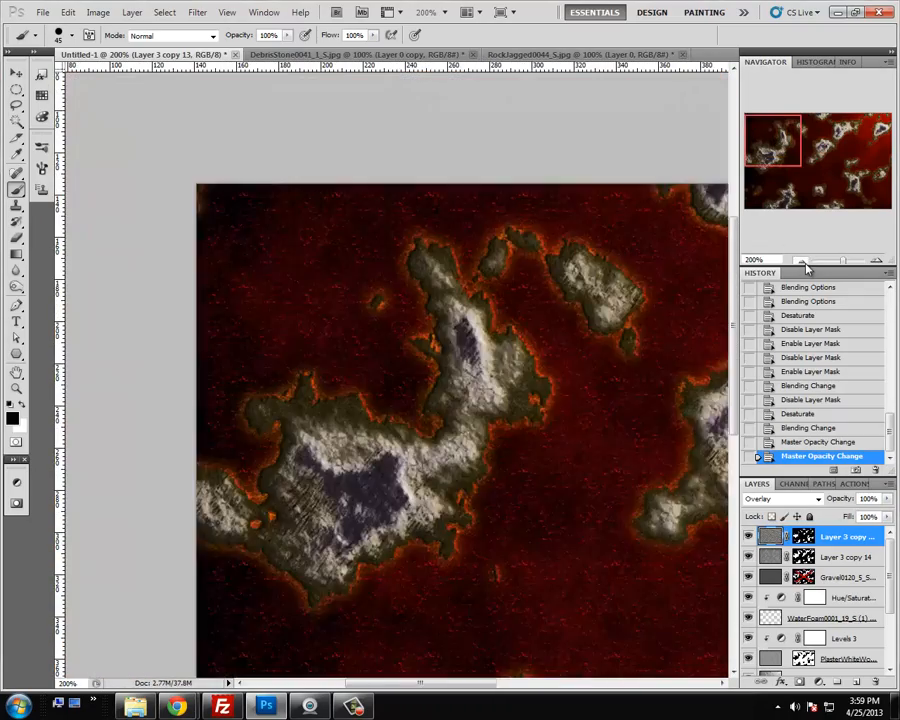
{"action": "left_click_drag", "start_coordinate": [796, 176], "coordinate": [843, 182]}
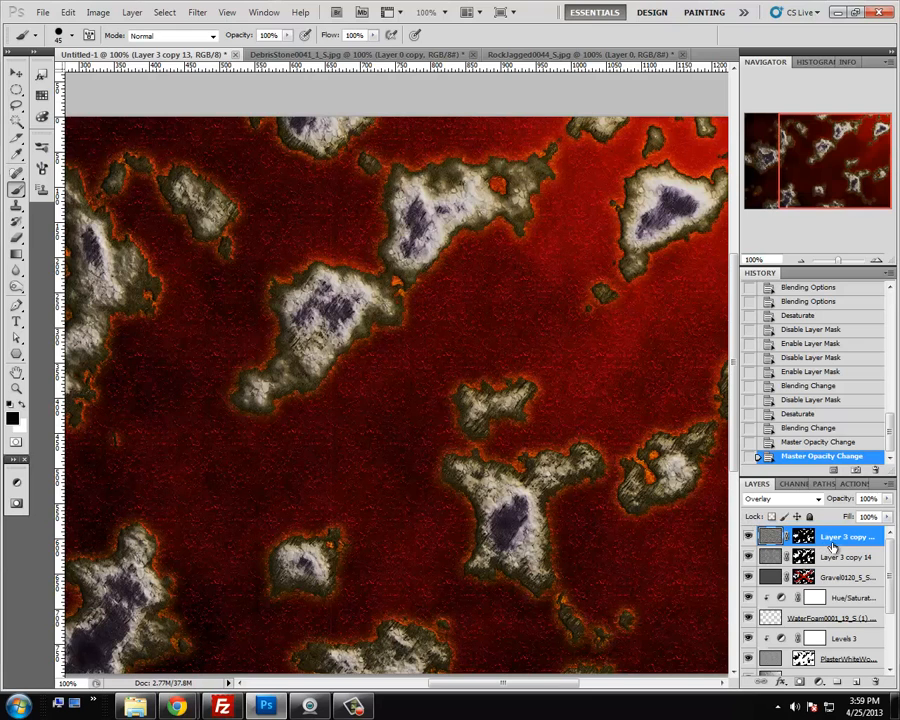
Re-enable the gravel layer's mask and compare the islands with and without the gravel texture
{"action": "left_click", "coordinate": [807, 579], "text": "shift"}
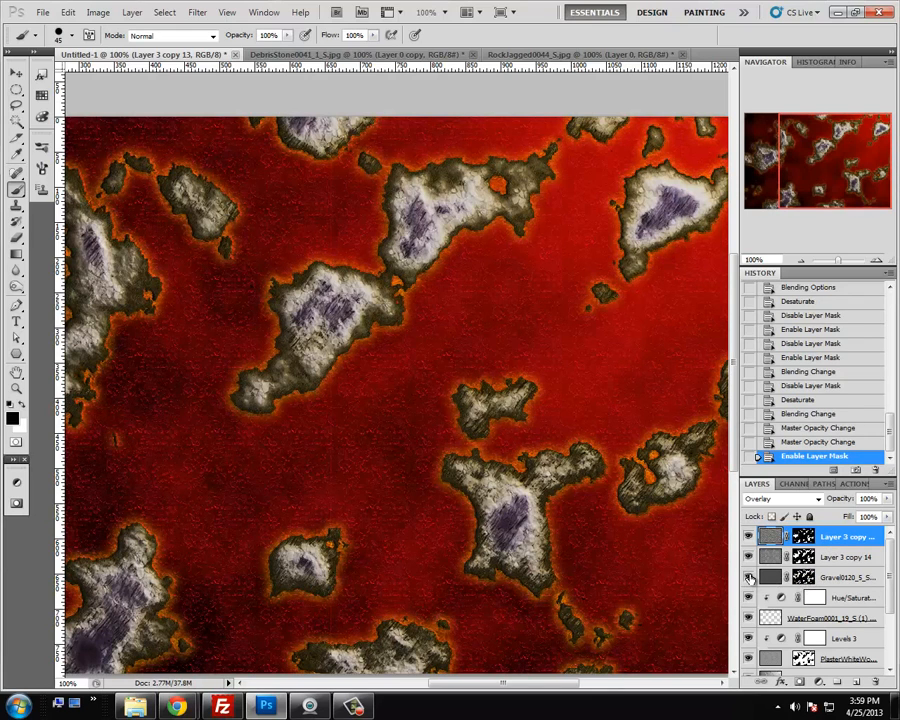
{"action": "left_click", "coordinate": [750, 579]}
{"action": "left_click", "coordinate": [750, 579]}
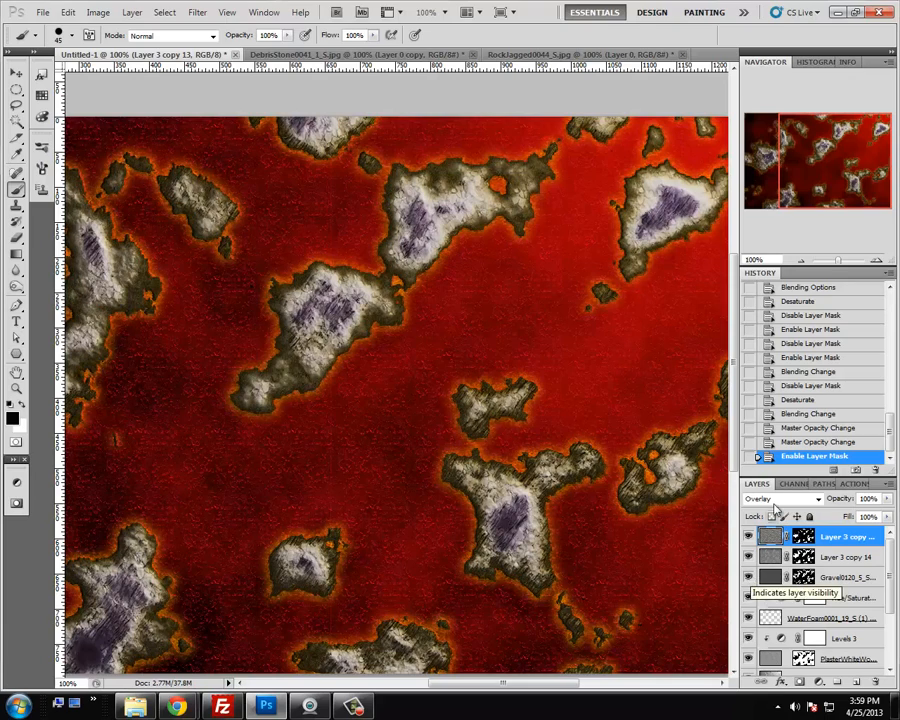
{"action": "left_click_drag", "start_coordinate": [812, 165], "coordinate": [785, 190]}
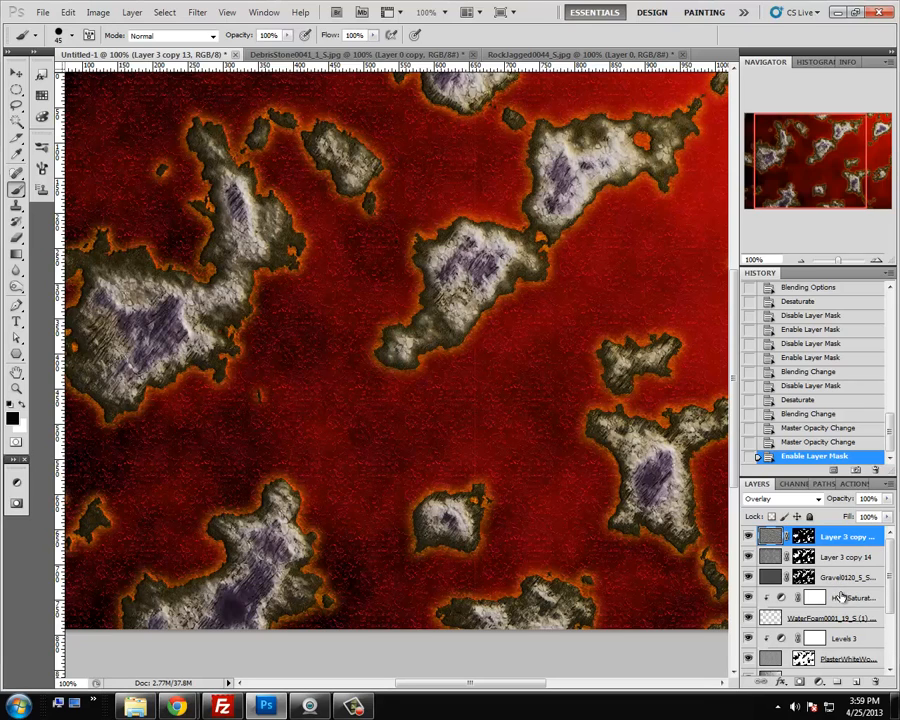
Compare the lava with and without Layer 1, and set that layer's opacity to 48%
{"action": "scroll", "coordinate": [835, 576], "scroll_direction": "down", "scroll_amount": 3}
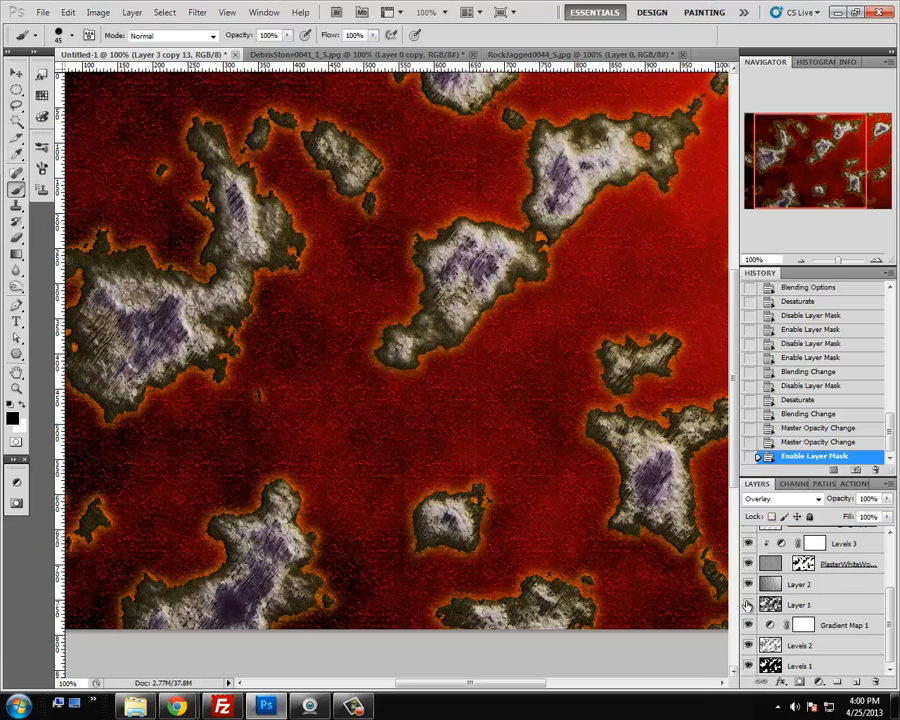
{"action": "left_click", "coordinate": [748, 604]}
{"action": "left_click", "coordinate": [748, 604]}
{"action": "left_click", "coordinate": [790, 606]}
{"action": "left_click", "coordinate": [887, 498]}
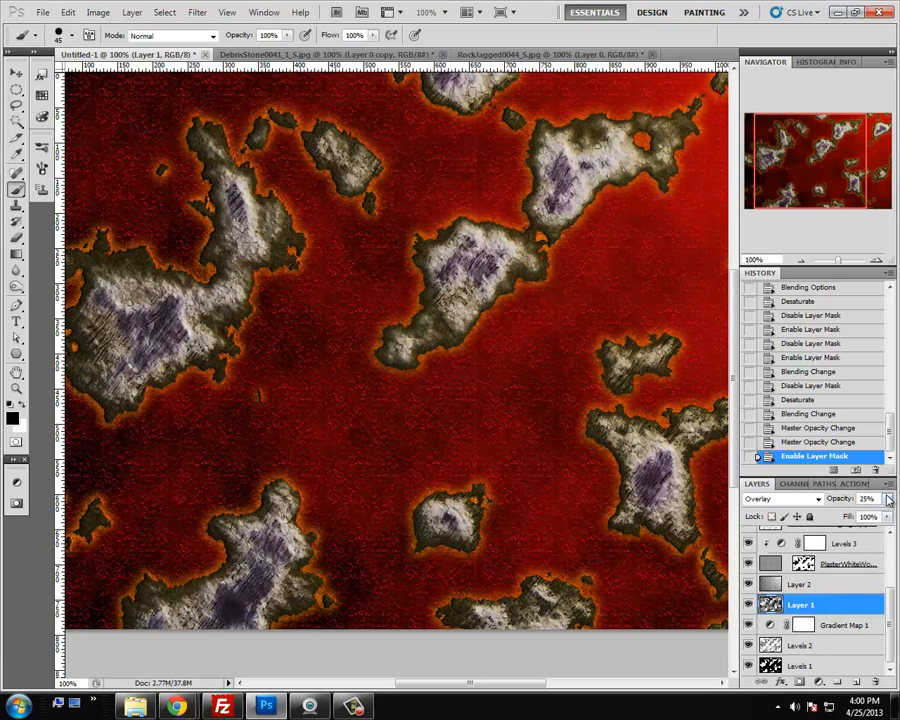
{"action": "left_click_drag", "start_coordinate": [880, 513], "coordinate": [851, 516]}
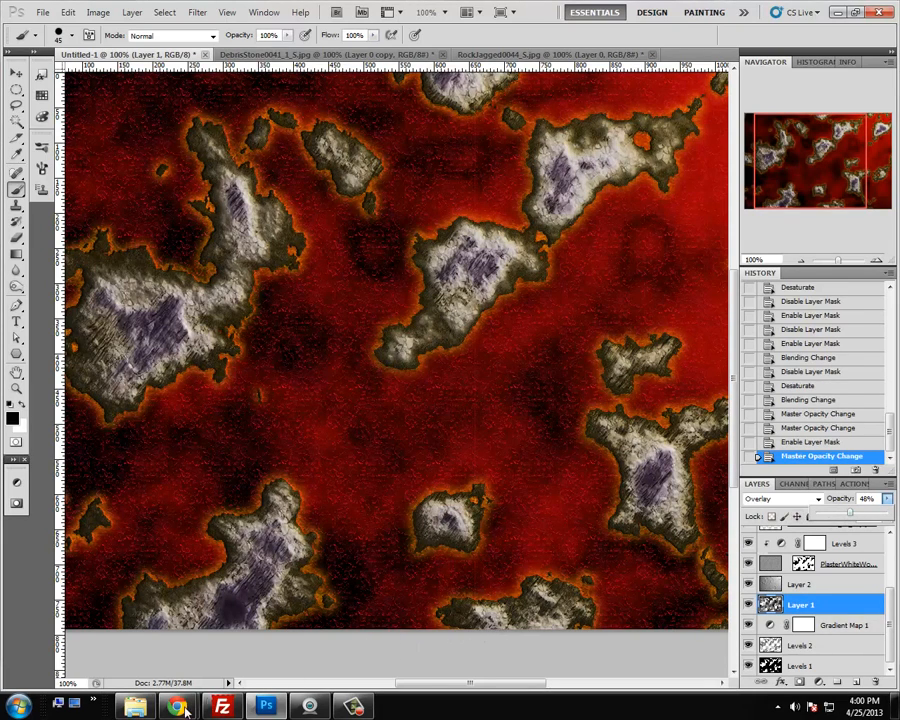
Switch to Chrome, close the RockJagged0044 page and browse the cracked soil textures on CGTextures
{"action": "mouse_move", "coordinate": [185, 710]}
{"action": "left_click", "coordinate": [263, 622]}
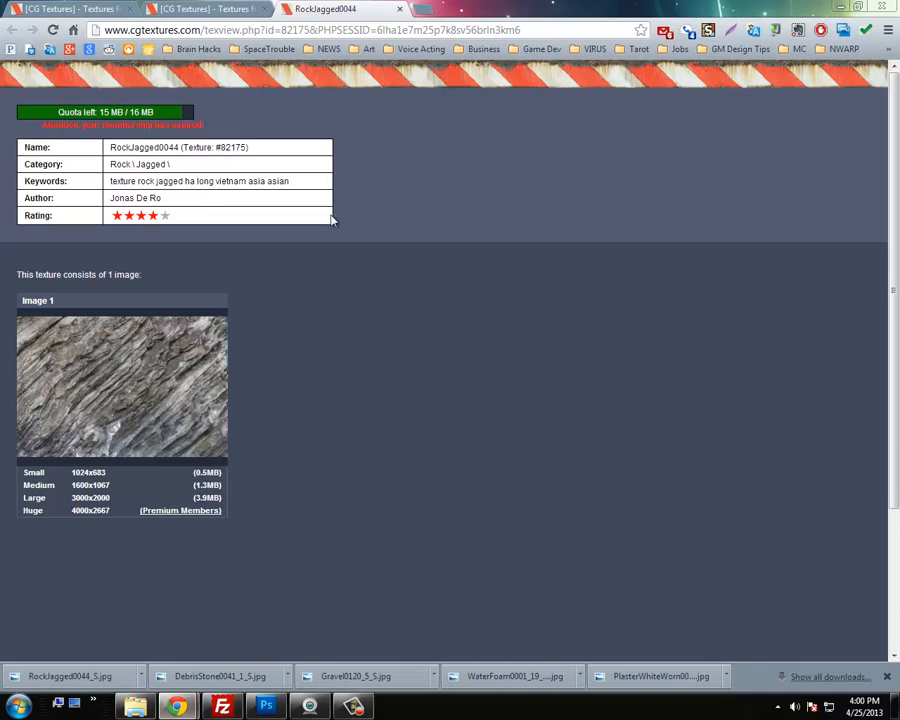
{"action": "left_click", "coordinate": [399, 9]}
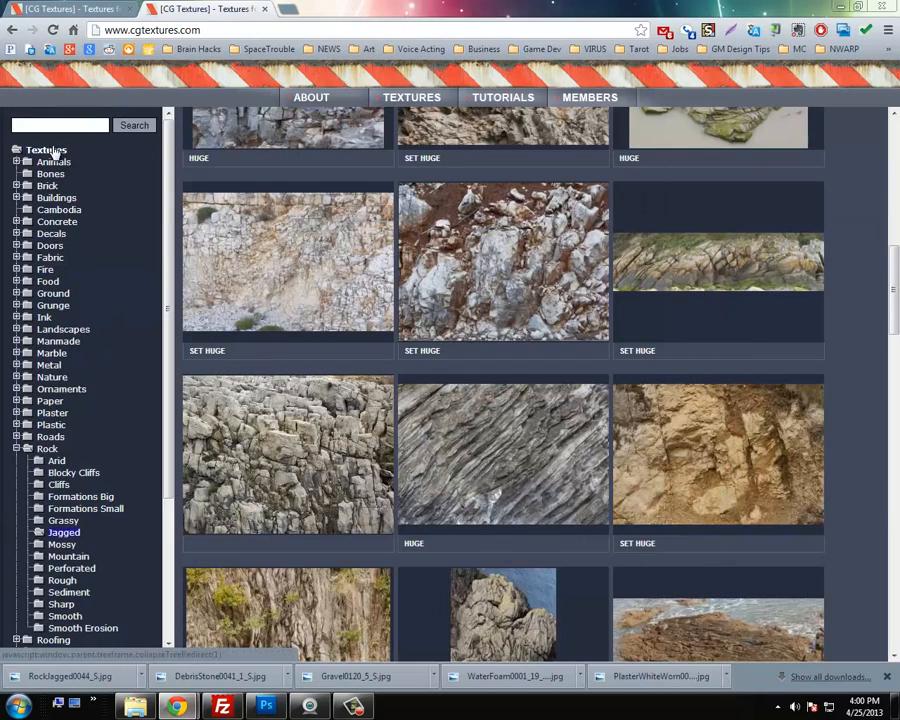
{"action": "left_click", "coordinate": [45, 150]}
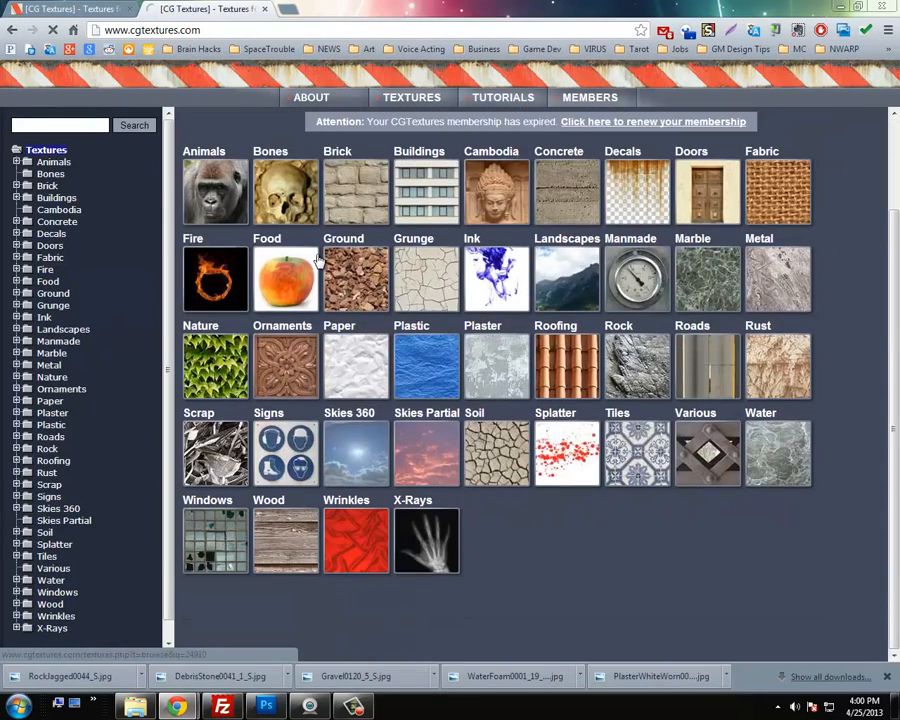
{"action": "left_click", "coordinate": [485, 454]}
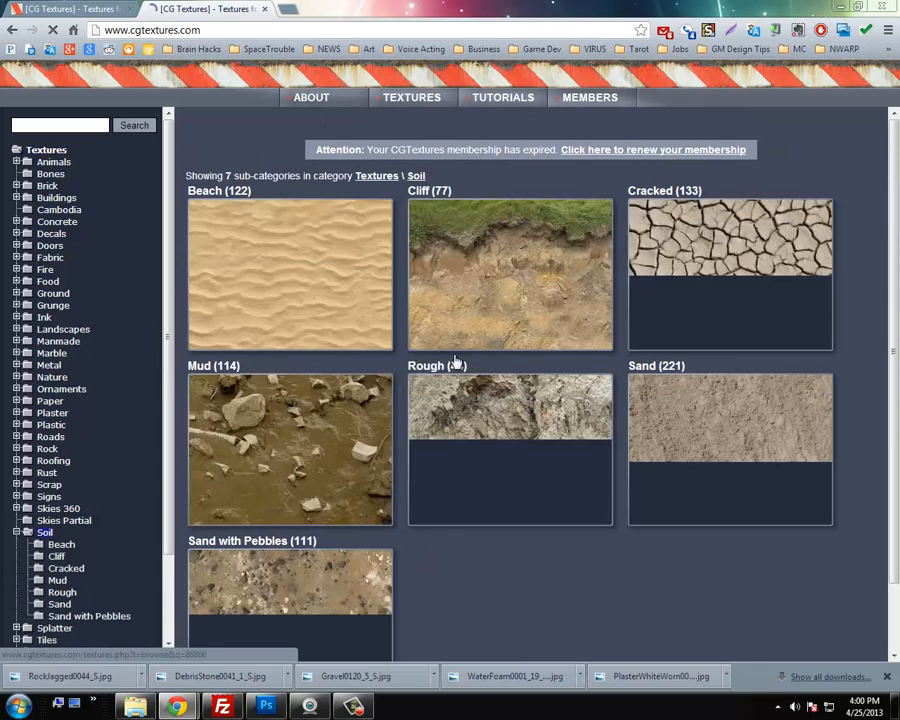
{"action": "left_click", "coordinate": [743, 281]}
{"action": "mouse_move", "coordinate": [492, 296]}
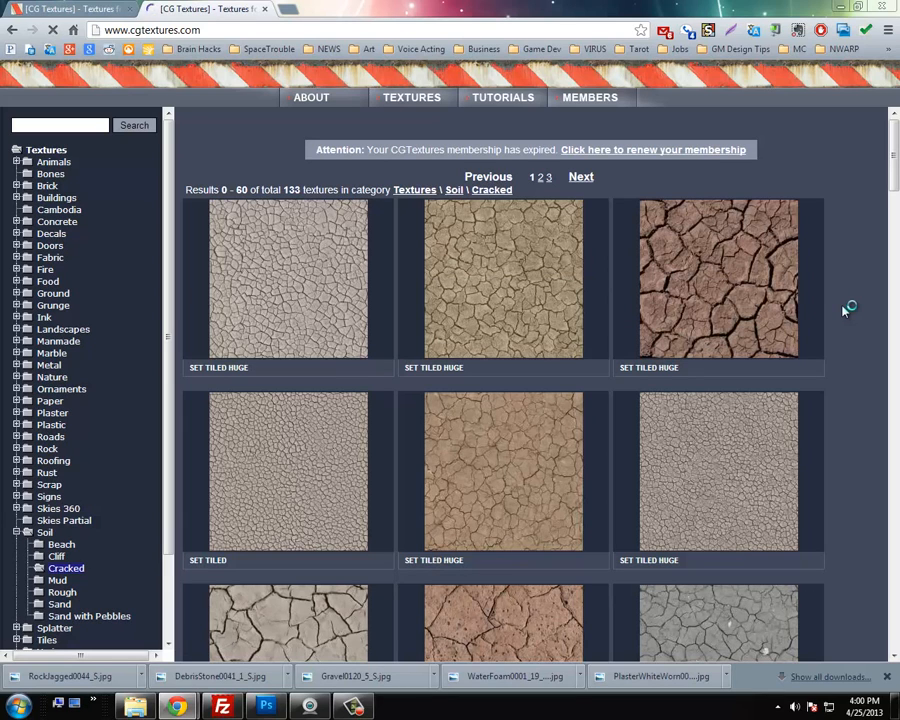
{"action": "scroll", "coordinate": [843, 312], "scroll_direction": "down", "scroll_amount": 1}
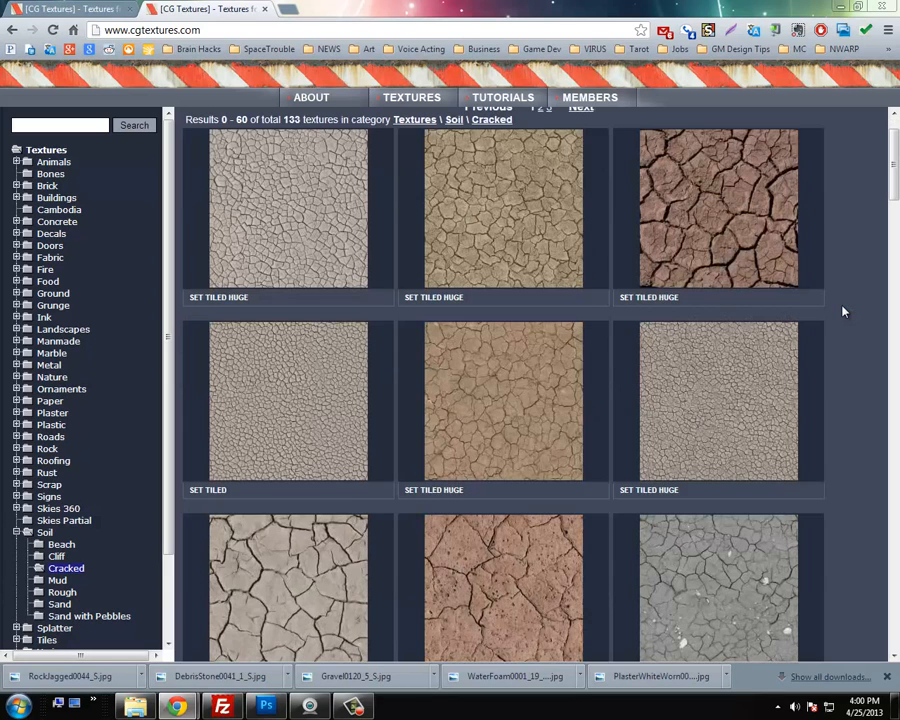
{"action": "scroll", "coordinate": [843, 310], "scroll_direction": "up", "scroll_amount": 1}
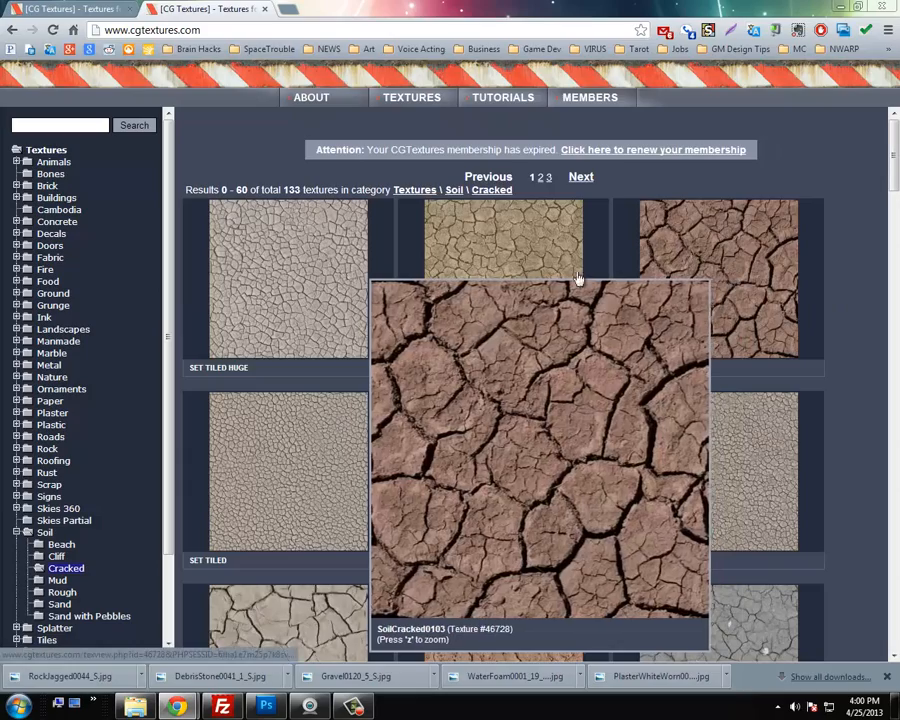
Download the small 700x700 tiled image of SoilCracked0100 and try placing it above Layer 1 in the Photoshop lava document
{"action": "left_click", "coordinate": [553, 275]}
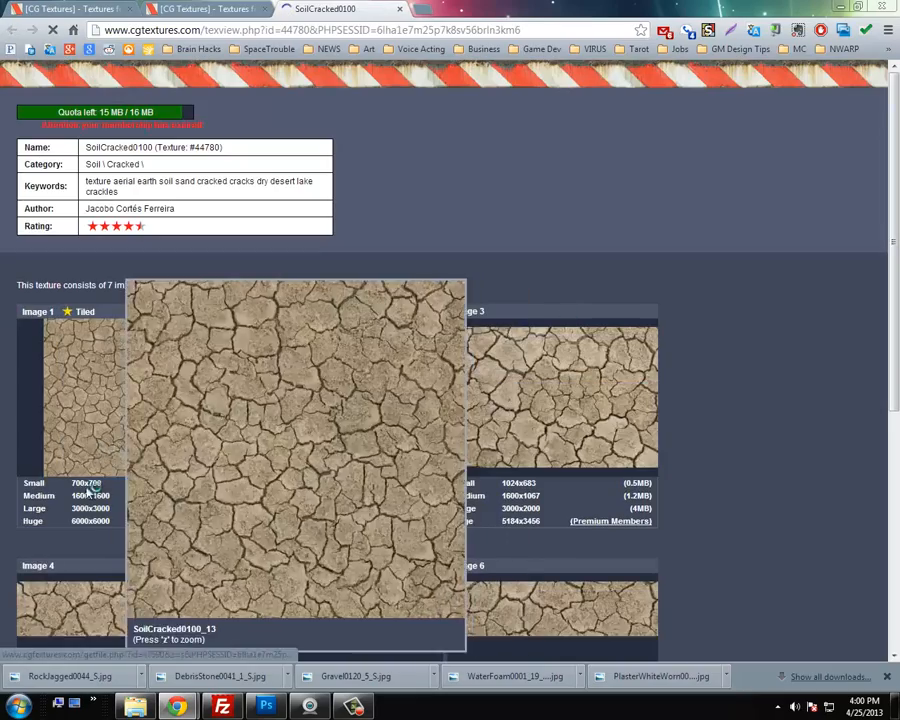
{"action": "left_click", "coordinate": [80, 484]}
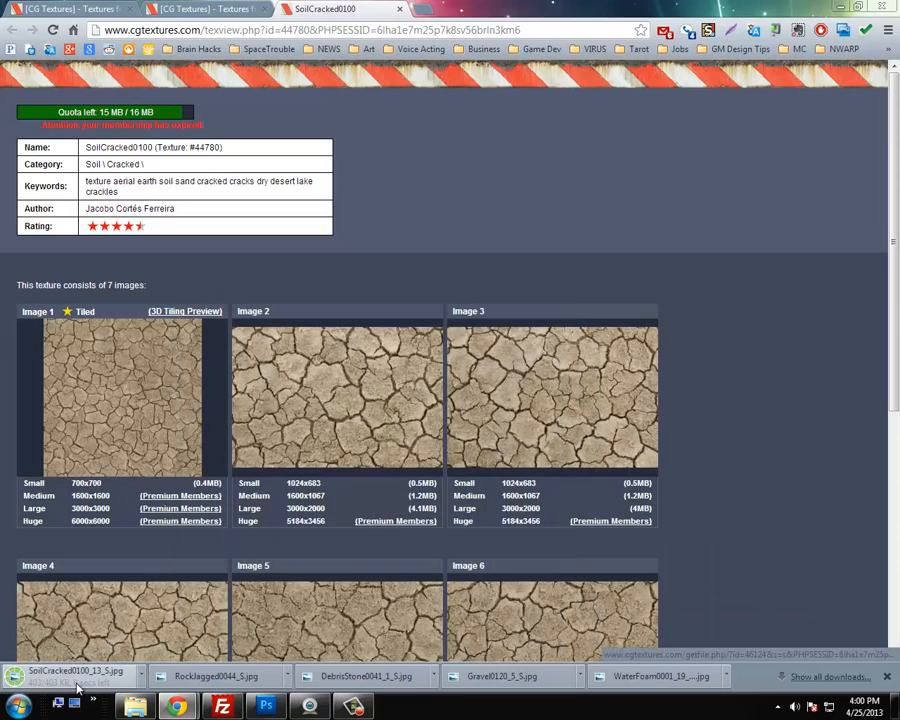
{"action": "left_click_drag", "start_coordinate": [78, 686], "coordinate": [191, 537]}
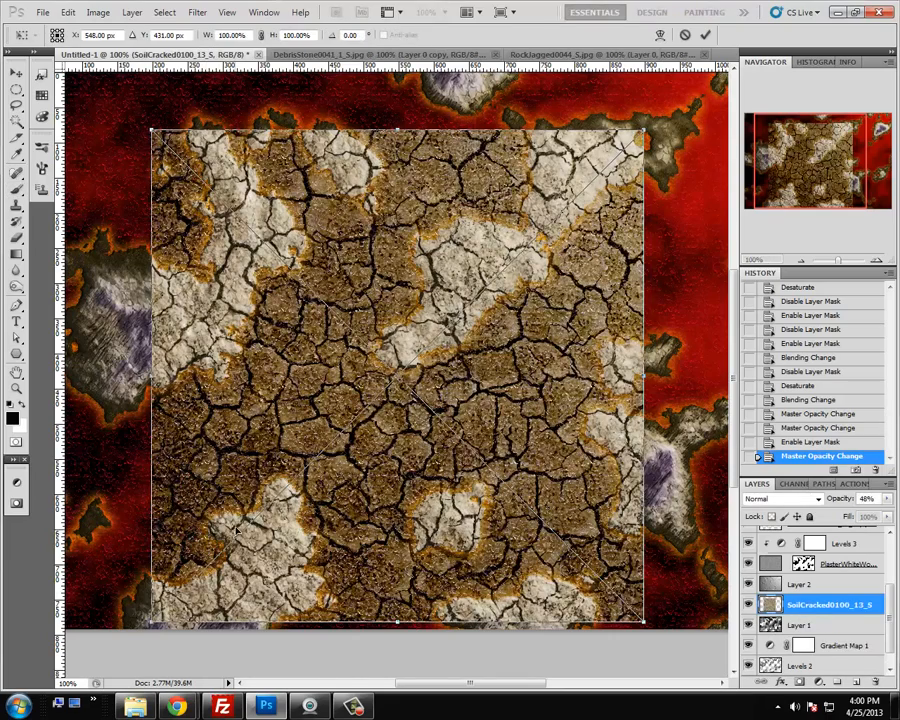
{"action": "key", "text": "Escape"}
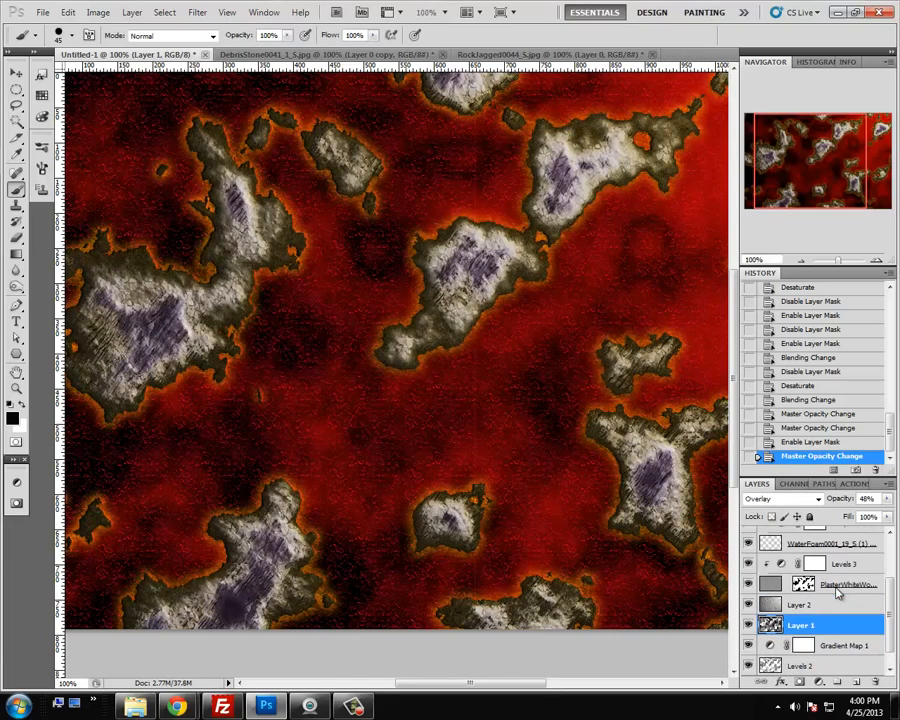
Group Layer 1, Gradient Map 1, Levels 2 and Levels 1 together
{"action": "scroll", "coordinate": [838, 610], "scroll_direction": "up", "scroll_amount": 2}
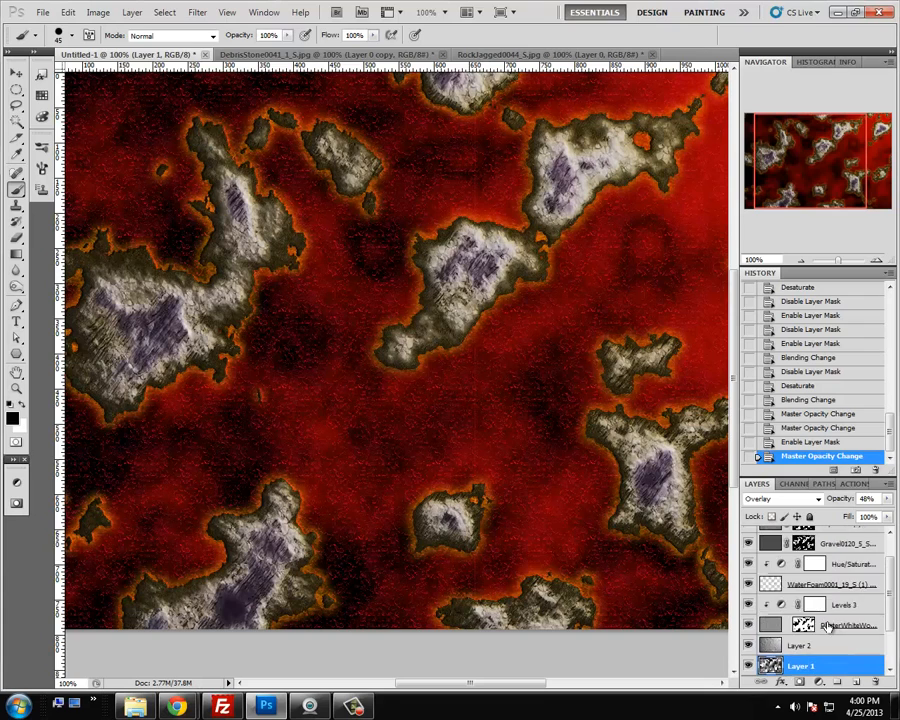
{"action": "scroll", "coordinate": [828, 626], "scroll_direction": "up", "scroll_amount": 2}
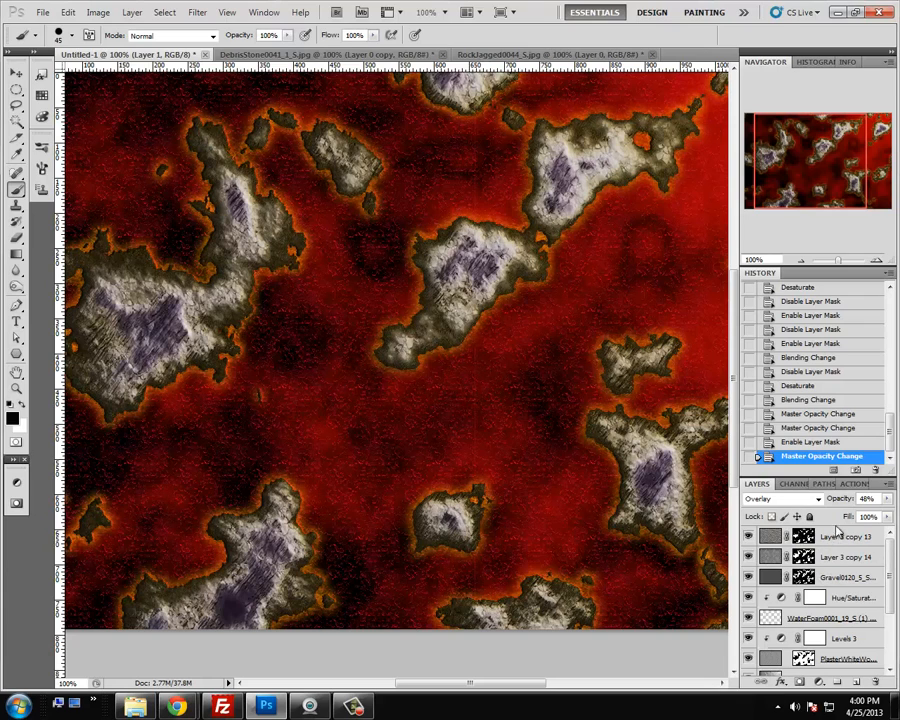
{"action": "scroll", "coordinate": [848, 577], "scroll_direction": "down", "scroll_amount": 3}
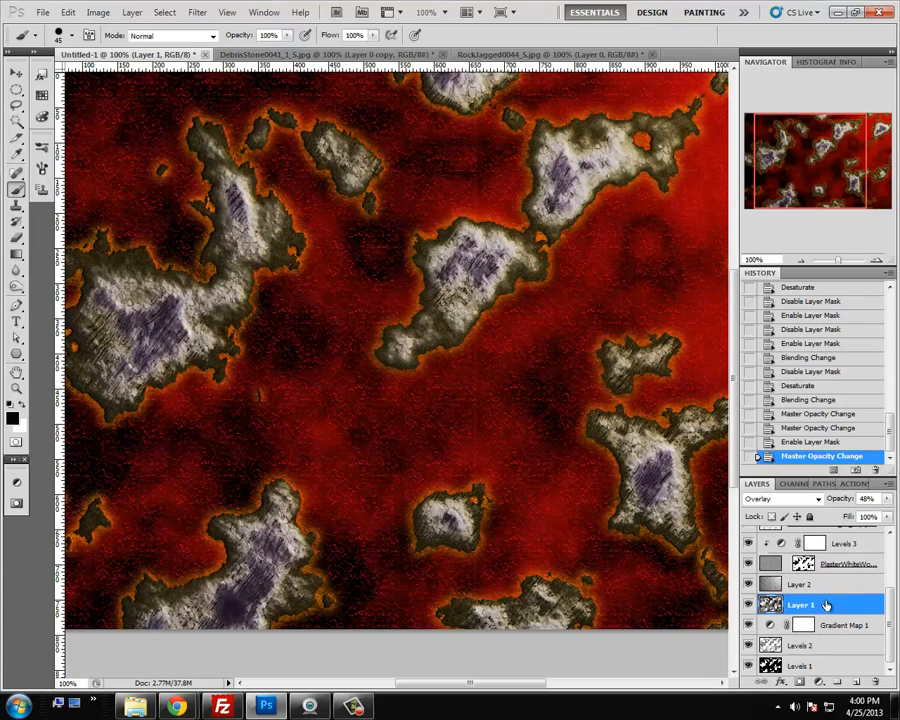
{"action": "left_click", "coordinate": [826, 666], "text": "shift"}
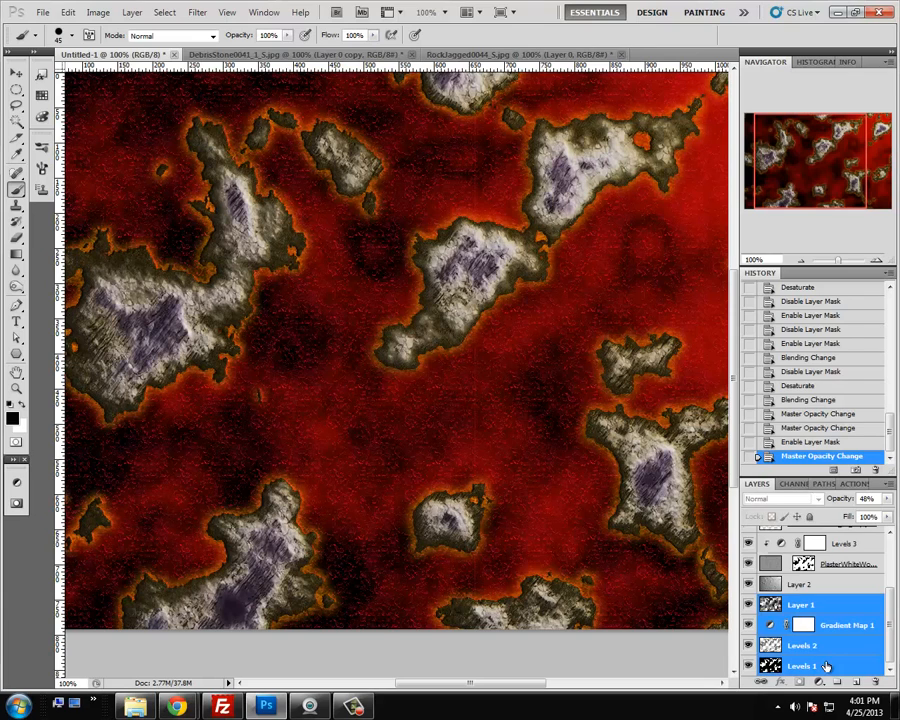
{"action": "key", "text": "ctrl+g"}
Check what the plaster layer contributes, put Layer 2 in its own group and name that group Light Effects
{"action": "left_click", "coordinate": [790, 649]}
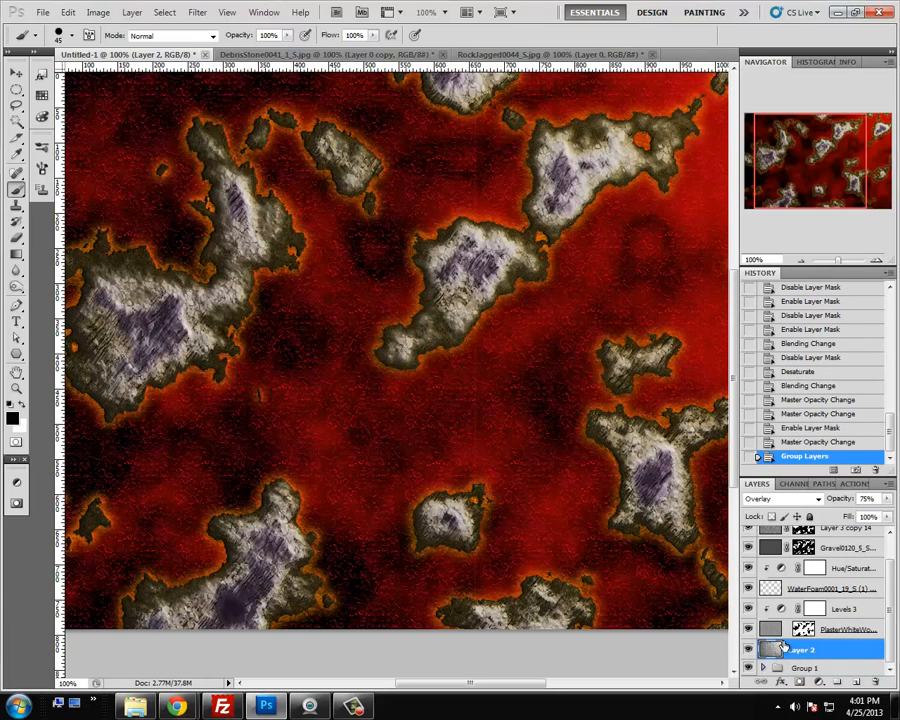
{"action": "left_click", "coordinate": [749, 630]}
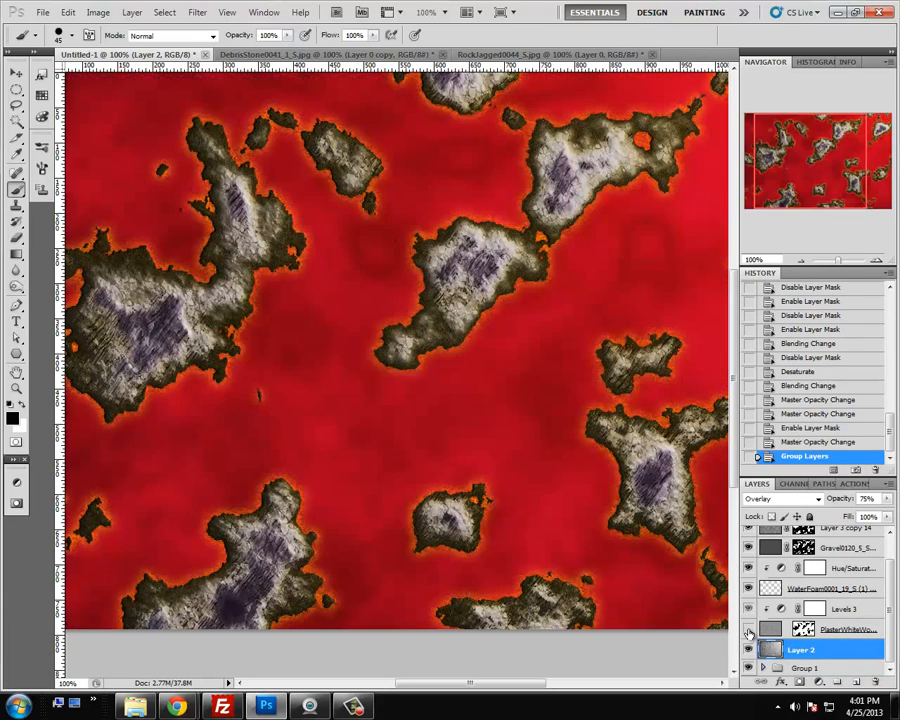
{"action": "left_click", "coordinate": [749, 630]}
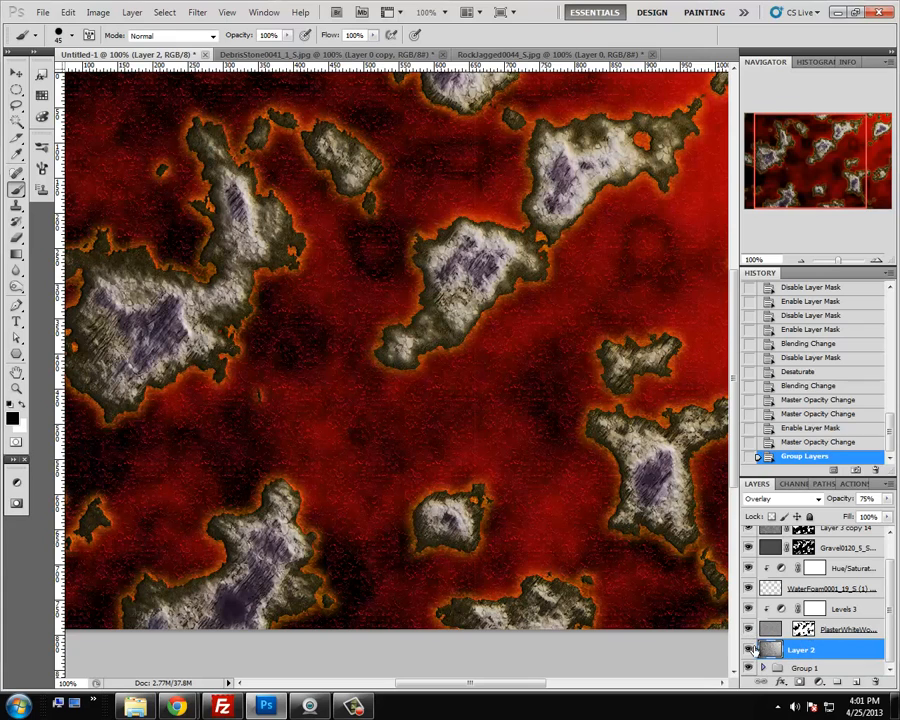
{"action": "key", "text": "ctrl+g"}
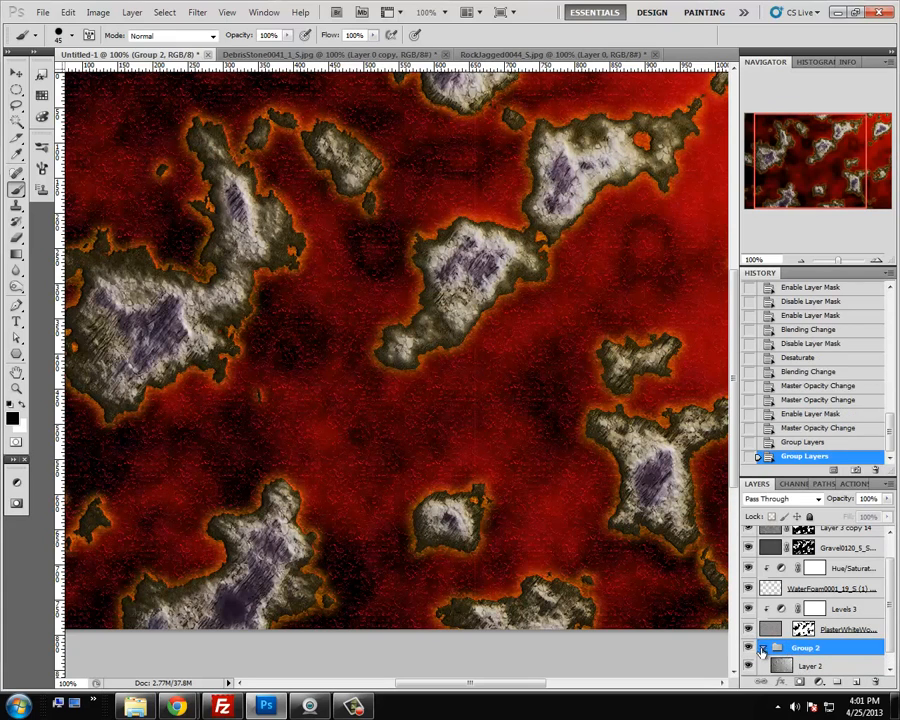
{"action": "scroll", "coordinate": [815, 645], "scroll_direction": "down", "scroll_amount": 1}
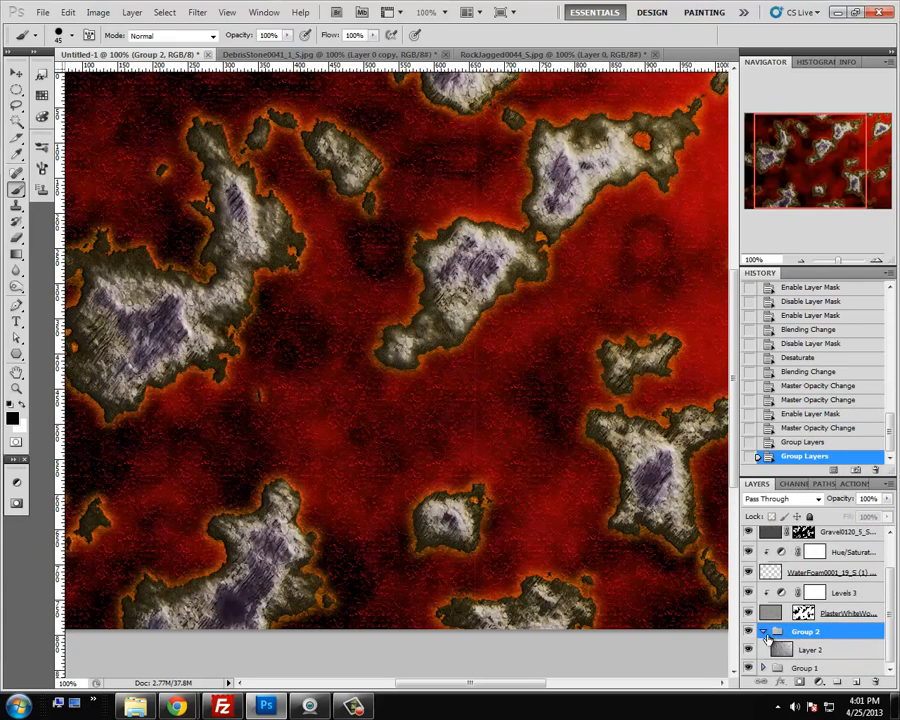
{"action": "double_click", "coordinate": [807, 632]}
{"action": "type", "text": "Light Effects"}
Rename the bottom group, which holds the base terrain layers, as Land
{"action": "double_click", "coordinate": [808, 668]}
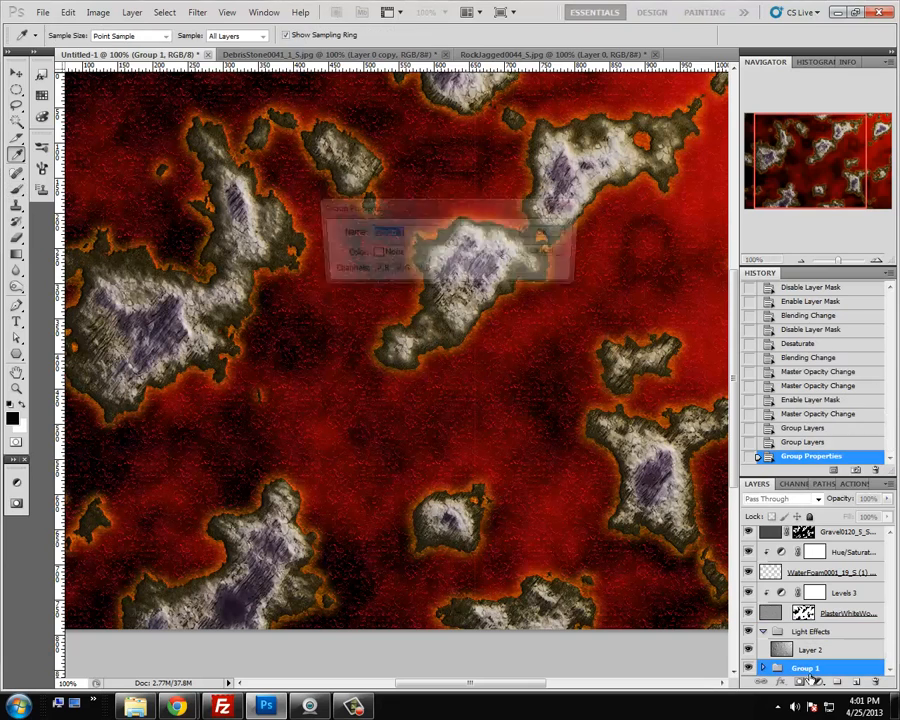
{"action": "type", "text": "Land"}
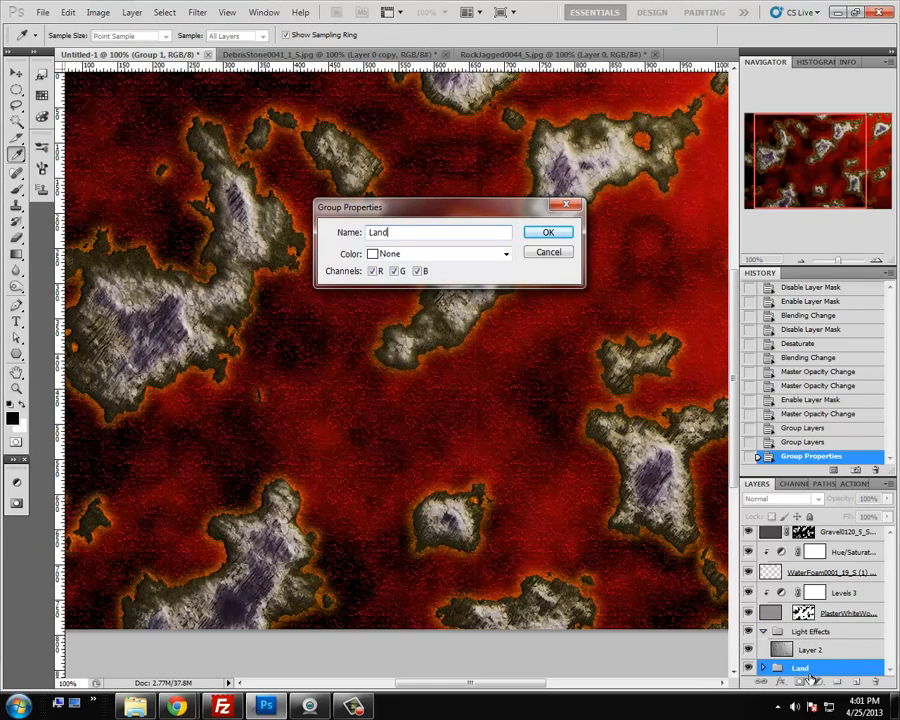
{"action": "key", "text": "Return"}
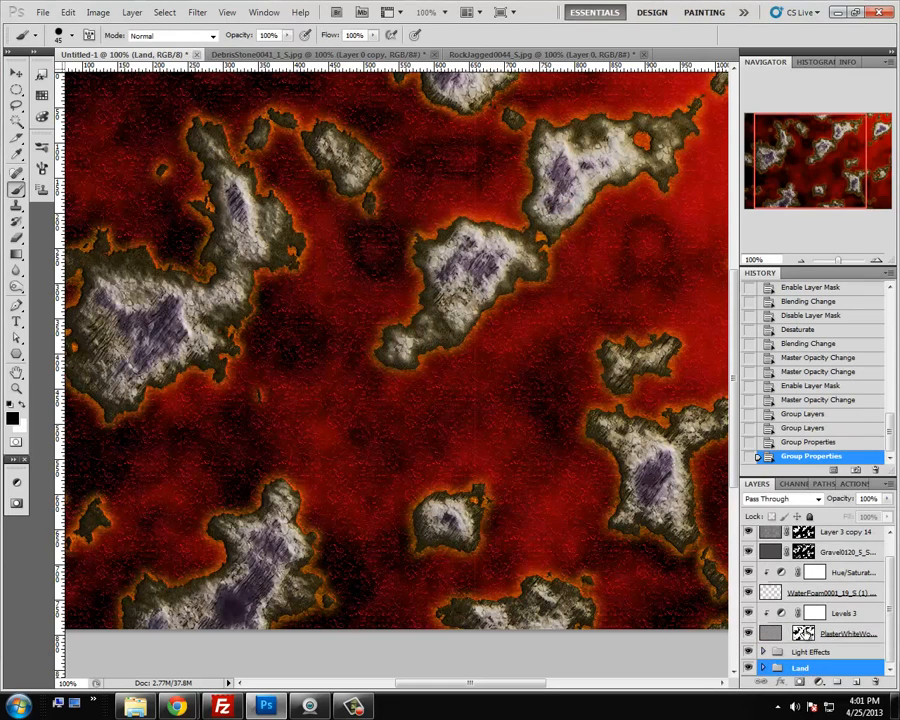
Group all layers from the plaster texture up to Layer 3 copy 13 and name the group Textures
{"action": "left_click", "coordinate": [850, 633]}
{"action": "scroll", "coordinate": [850, 560], "scroll_direction": "up", "scroll_amount": 1}
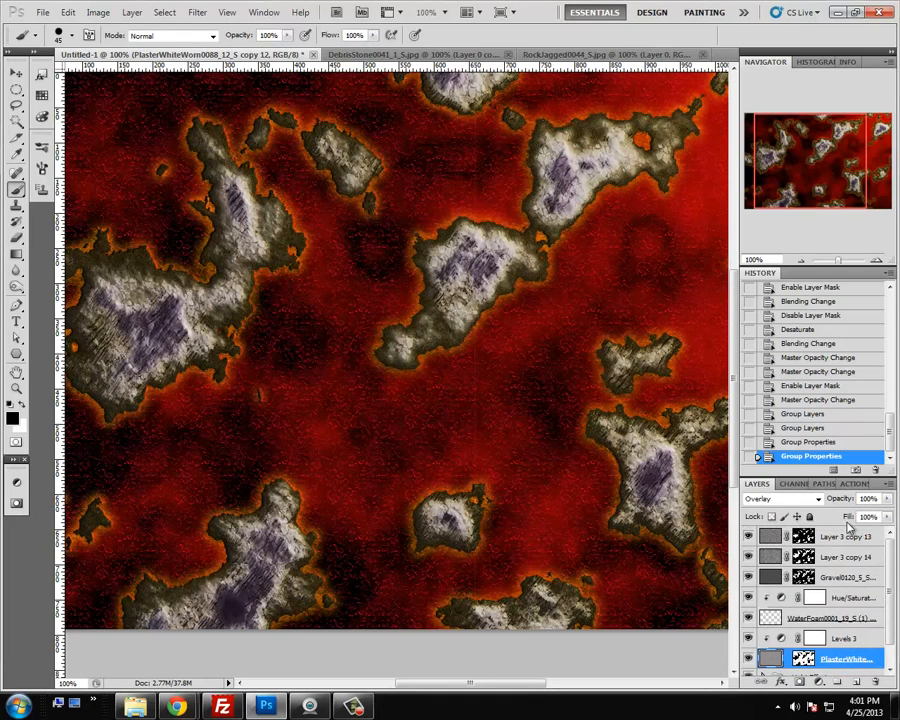
{"action": "left_click", "coordinate": [829, 542], "text": "shift"}
{"action": "key", "text": "ctrl+g"}
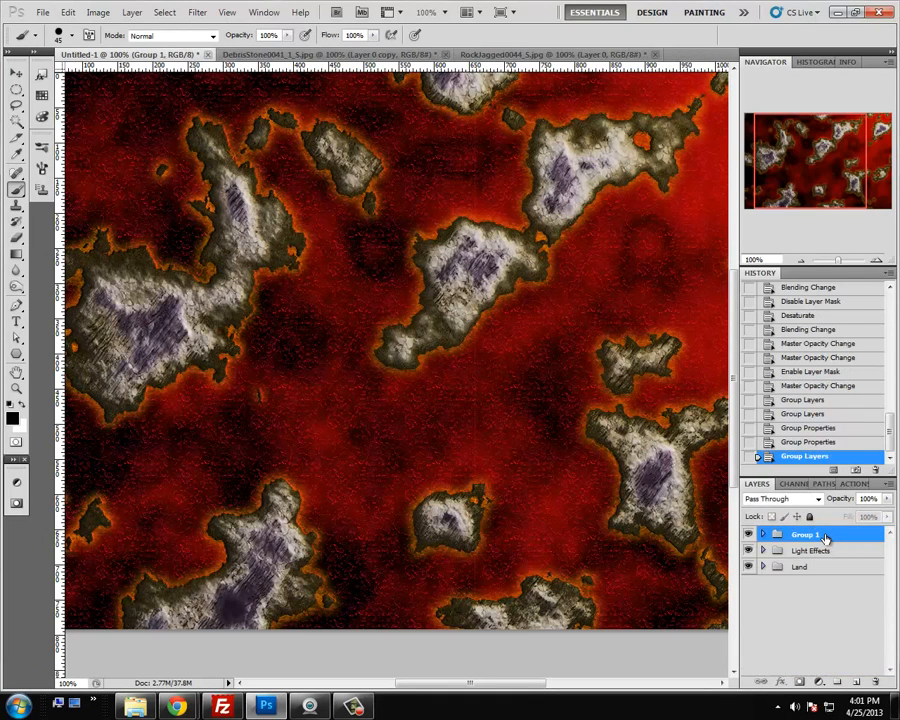
{"action": "double_click", "coordinate": [825, 537]}
{"action": "type", "text": "Tex"}
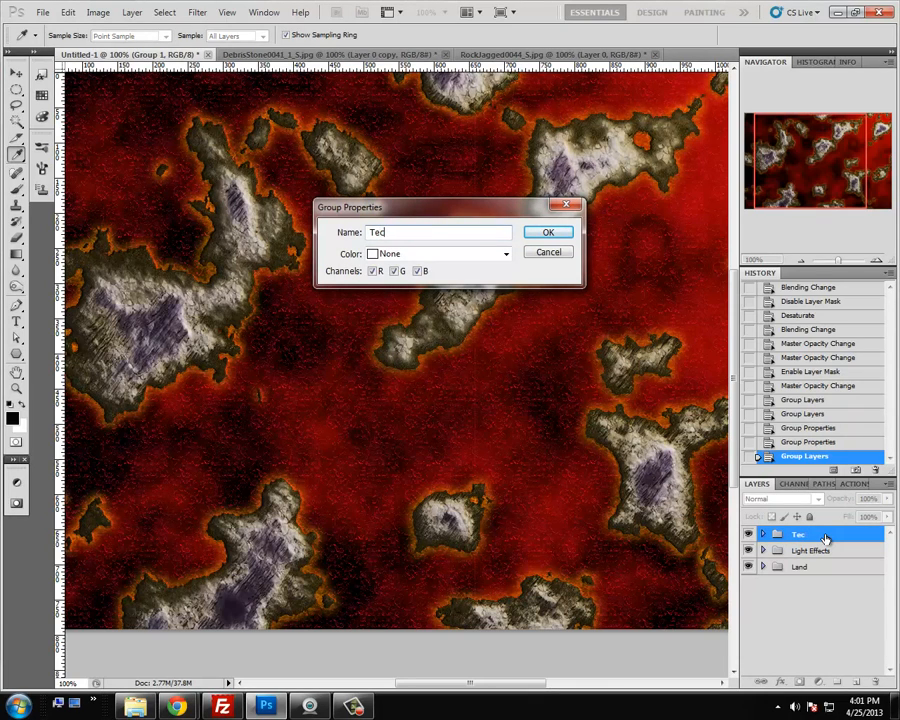
{"action": "type", "text": "tures"}
{"action": "key", "text": "Return"}
{"action": "key", "text": "b"}
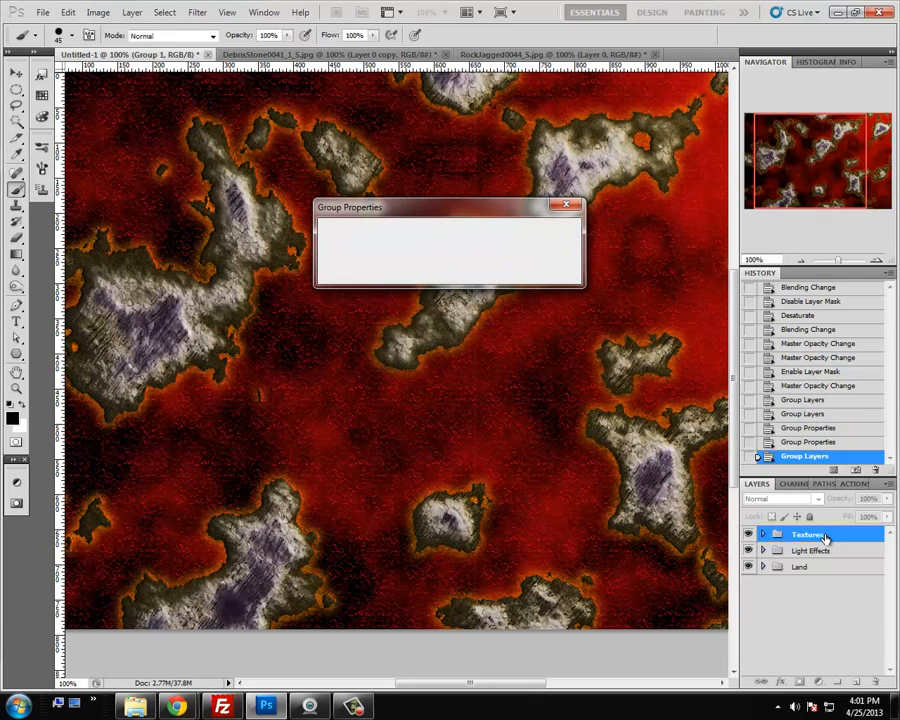
Expand the Textures group, look through its layers and select Layer 3 copy 13
{"action": "left_click", "coordinate": [763, 535]}
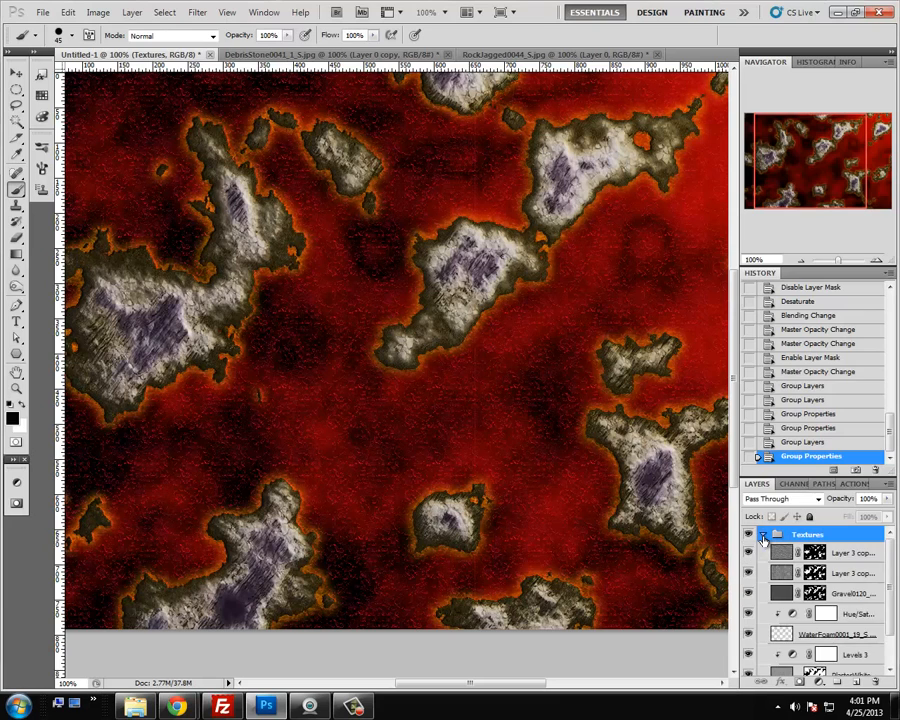
{"action": "scroll", "coordinate": [850, 578], "scroll_direction": "down", "scroll_amount": 4}
{"action": "scroll", "coordinate": [851, 577], "scroll_direction": "up", "scroll_amount": 4}
{"action": "left_click", "coordinate": [850, 556]}
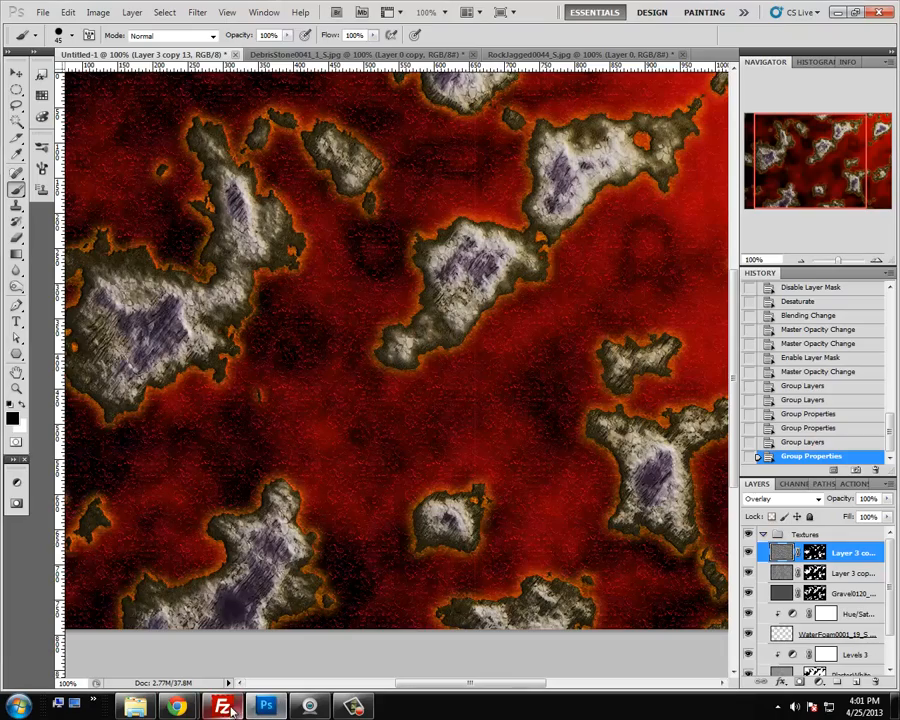
Bring the downloaded SoilCracked0100_13_S.jpg from the browser into the terrain map and place it scaled to 13%
{"action": "mouse_move", "coordinate": [181, 708]}
{"action": "left_click", "coordinate": [263, 628]}
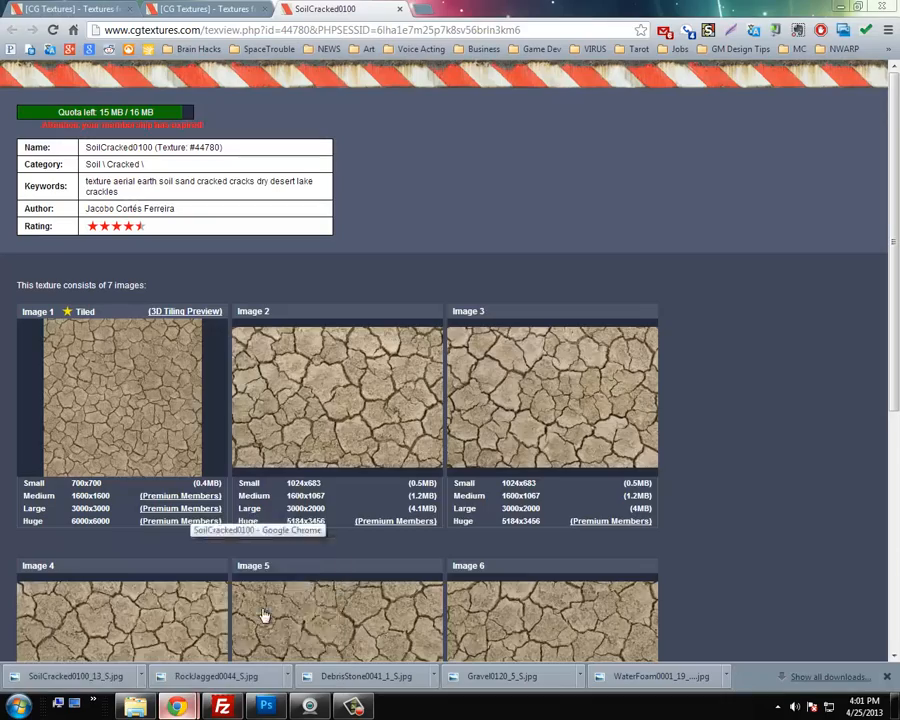
{"action": "left_click_drag", "start_coordinate": [263, 706], "coordinate": [322, 512]}
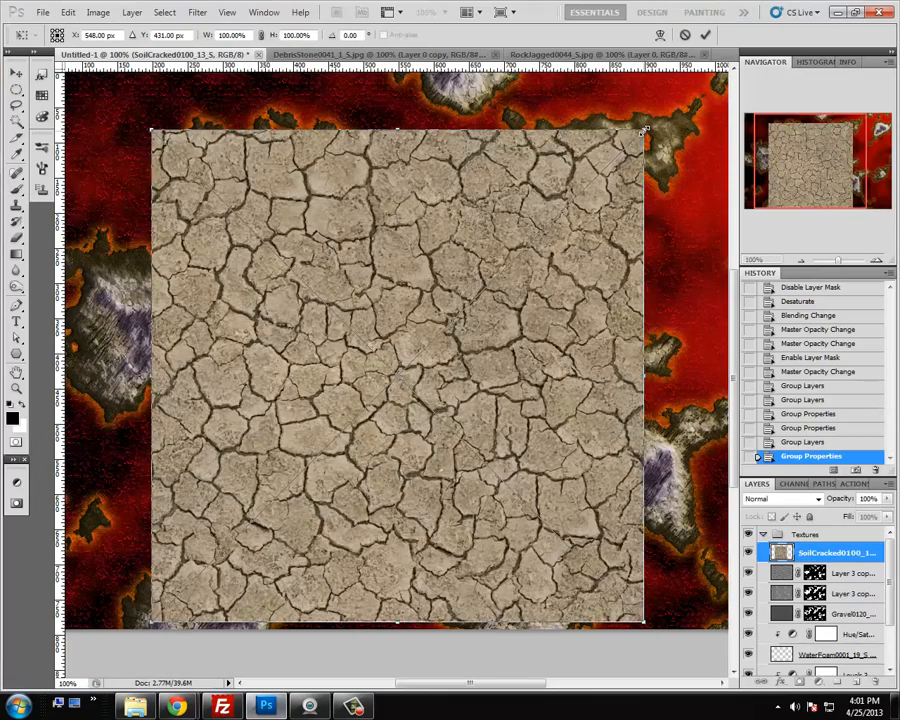
{"action": "left_click_drag", "start_coordinate": [645, 130], "coordinate": [378, 390]}
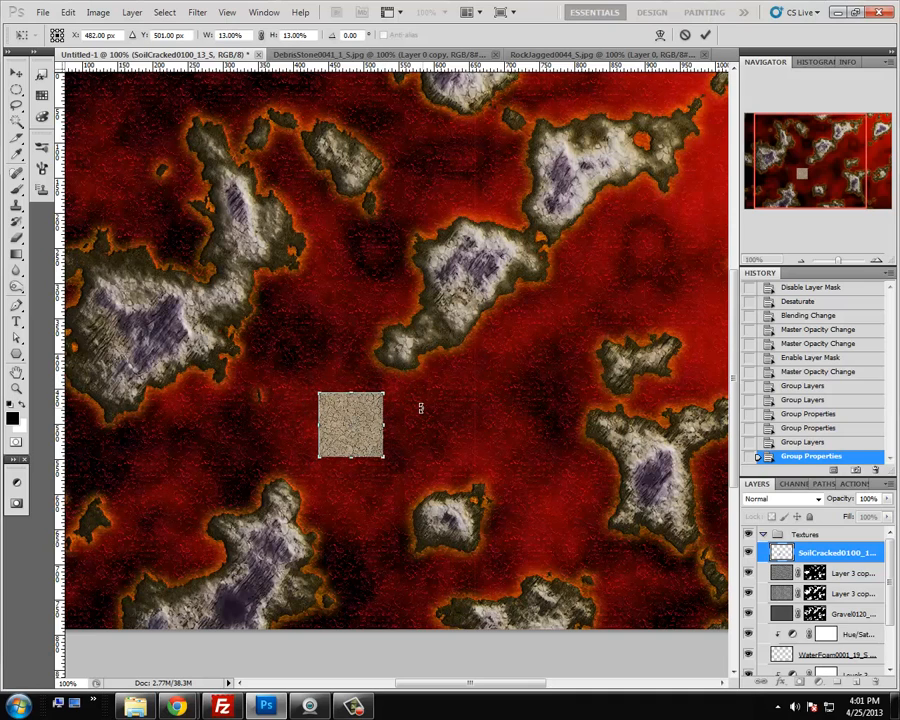
{"action": "key", "text": "Return"}
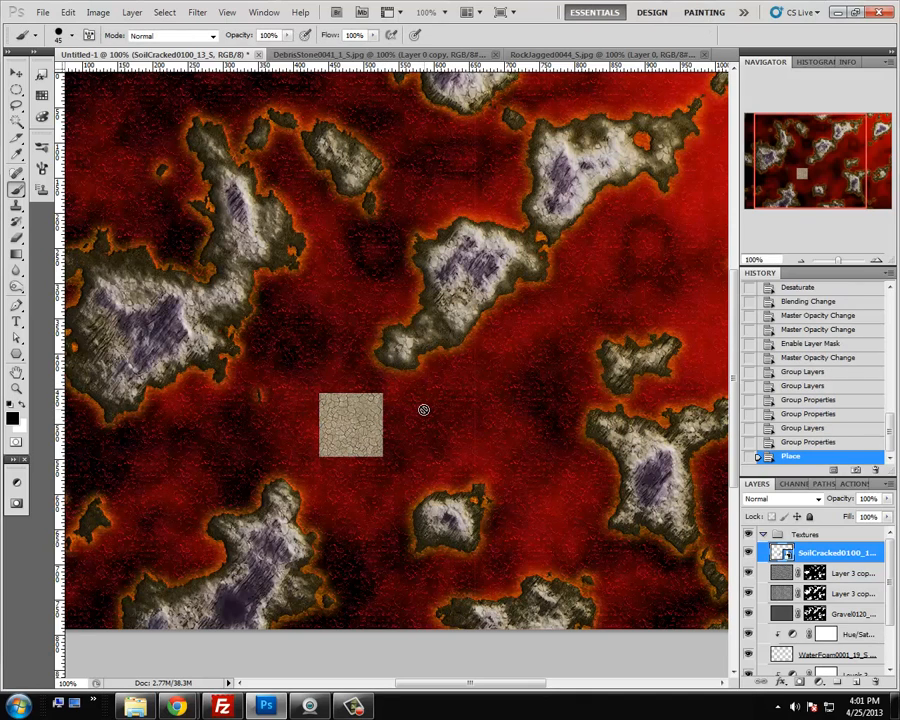
Merge the placed cracked-soil image with a new empty layer and apply the Sharpen filter to it
{"action": "left_click", "coordinate": [853, 679]}
{"action": "key", "text": "shift+alt+bracketleft"}
{"action": "key", "text": "ctrl+e"}
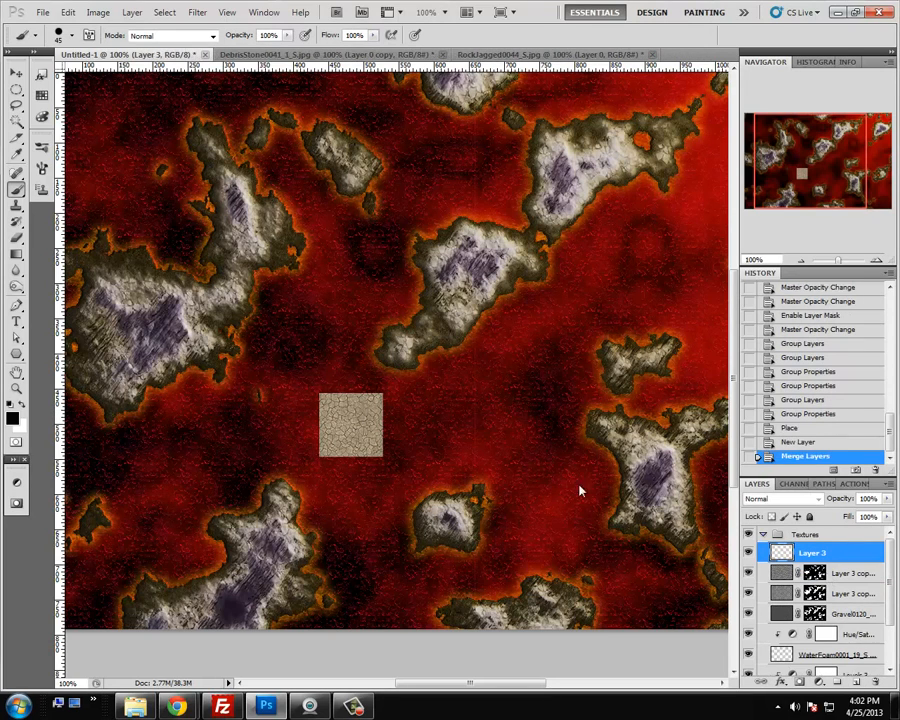
{"action": "left_click", "coordinate": [197, 12]}
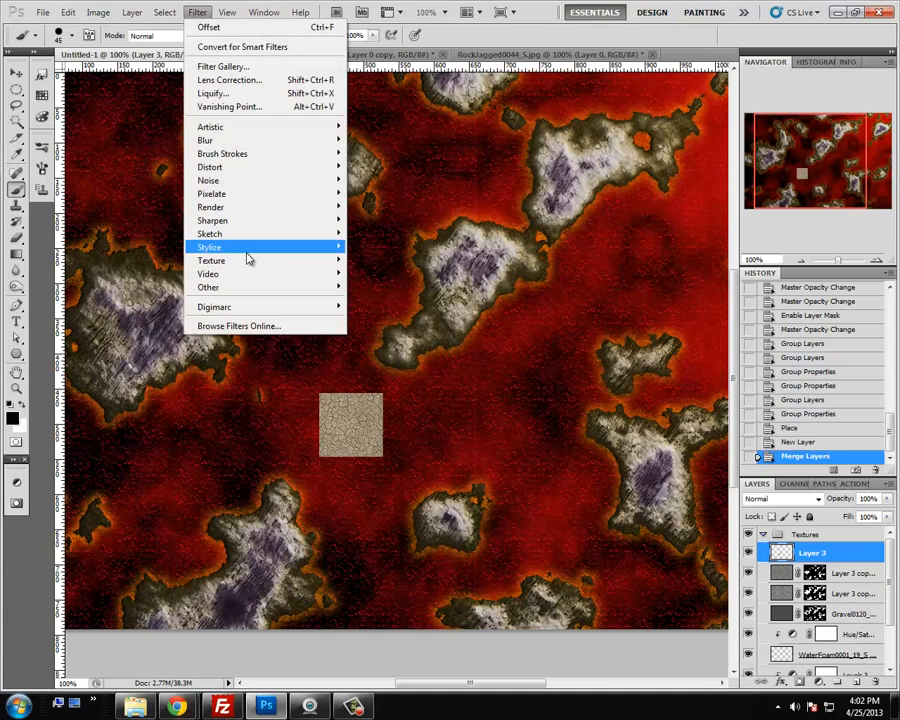
{"action": "mouse_move", "coordinate": [330, 220]}
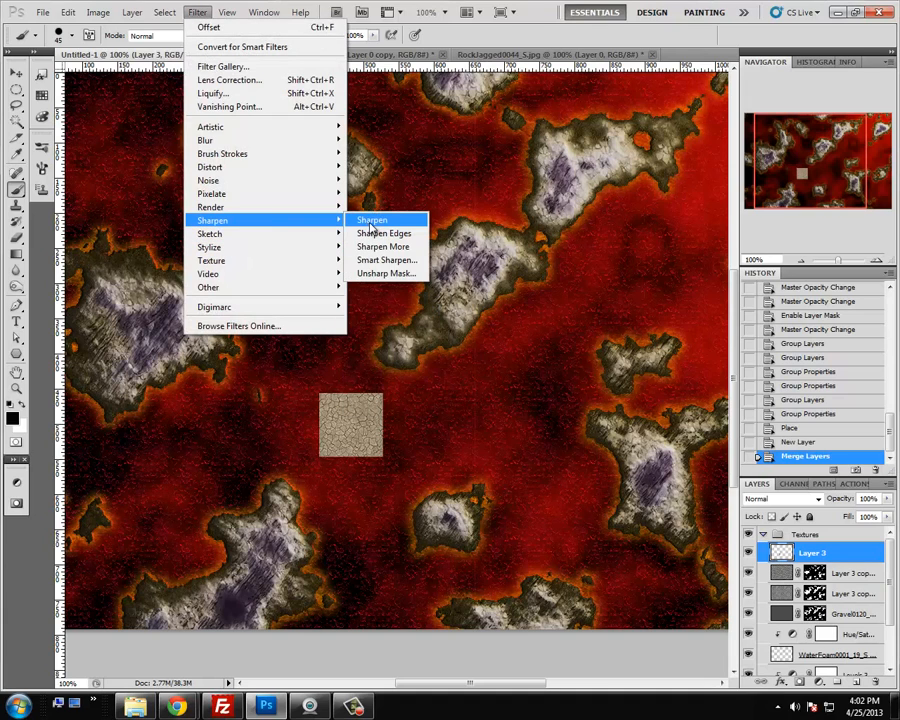
{"action": "left_click", "coordinate": [370, 222]}
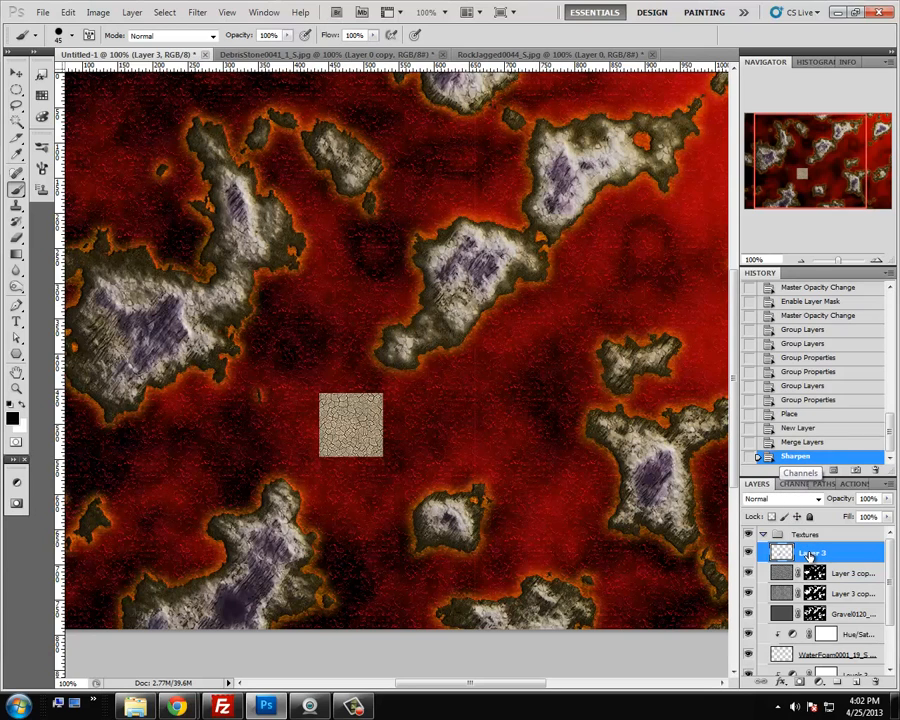
Duplicate the cracked-soil layer, sharpen the copy again, set its opacity to 50% and merge the two layers
{"action": "left_click_drag", "start_coordinate": [800, 555], "coordinate": [856, 681]}
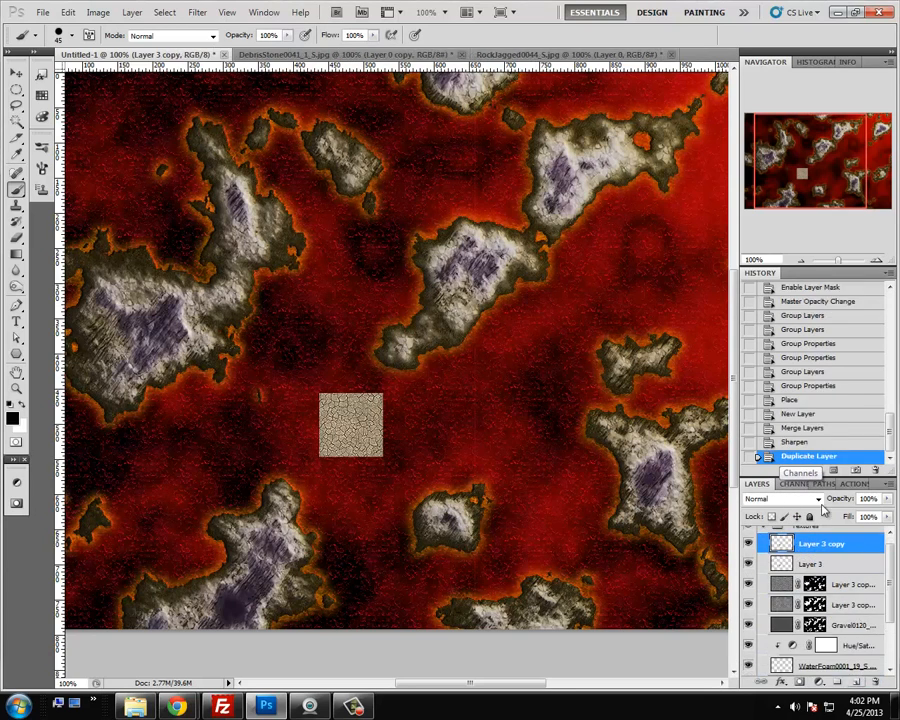
{"action": "left_click", "coordinate": [131, 12]}
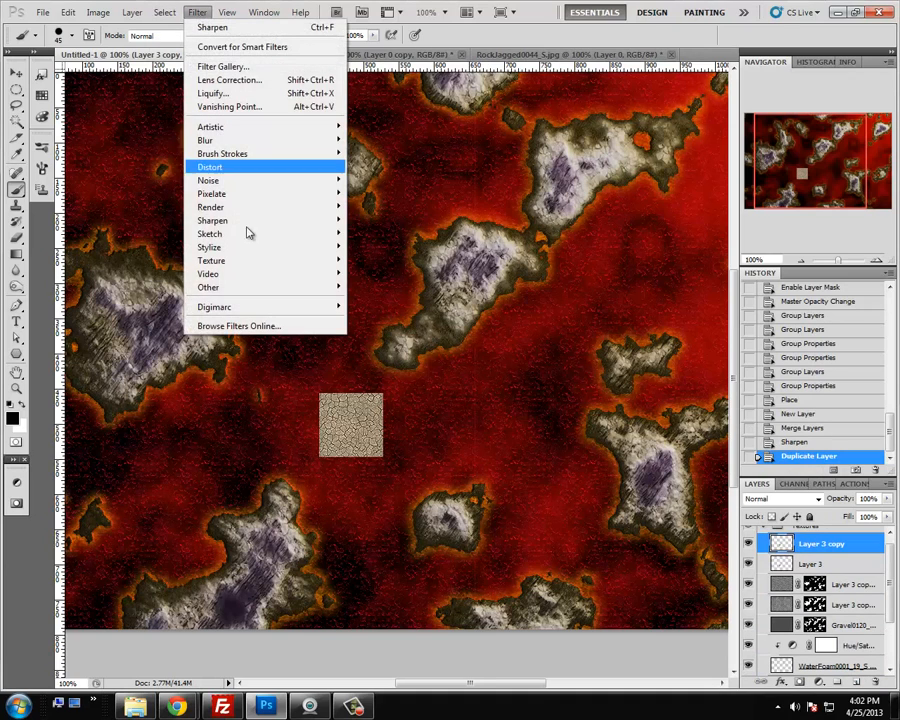
{"action": "mouse_move", "coordinate": [252, 219]}
{"action": "left_click", "coordinate": [370, 221]}
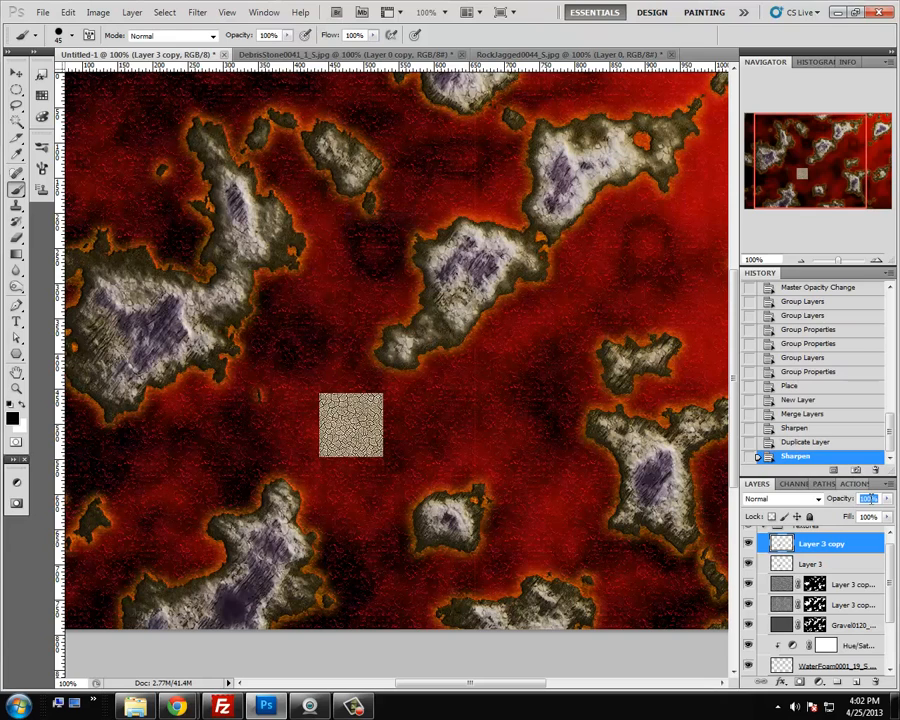
{"action": "type", "text": "50"}
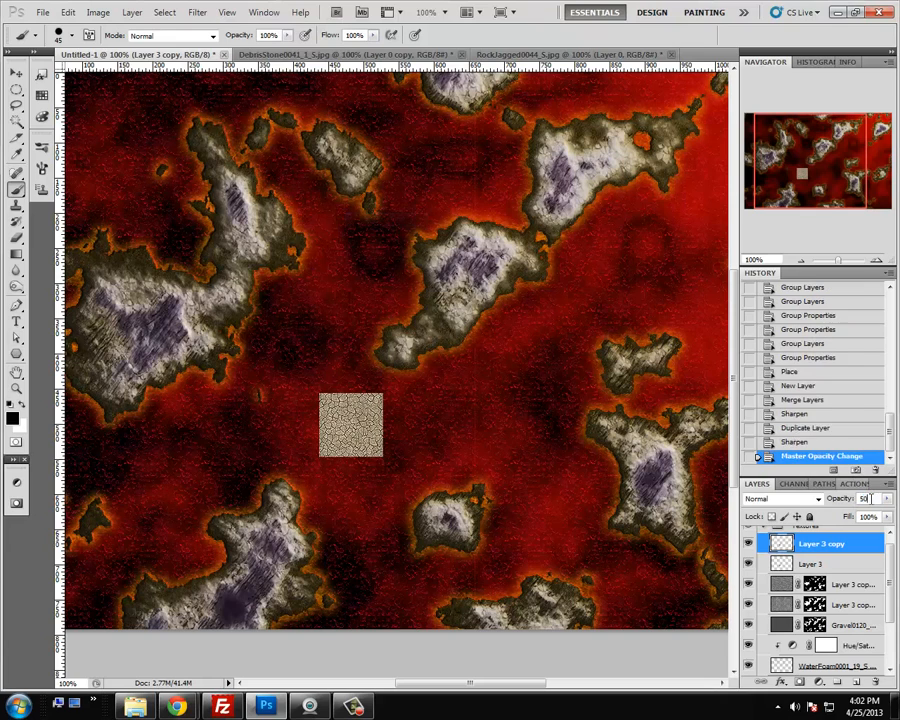
{"action": "left_click", "coordinate": [814, 566], "text": "shift"}
{"action": "key", "text": "ctrl+e"}
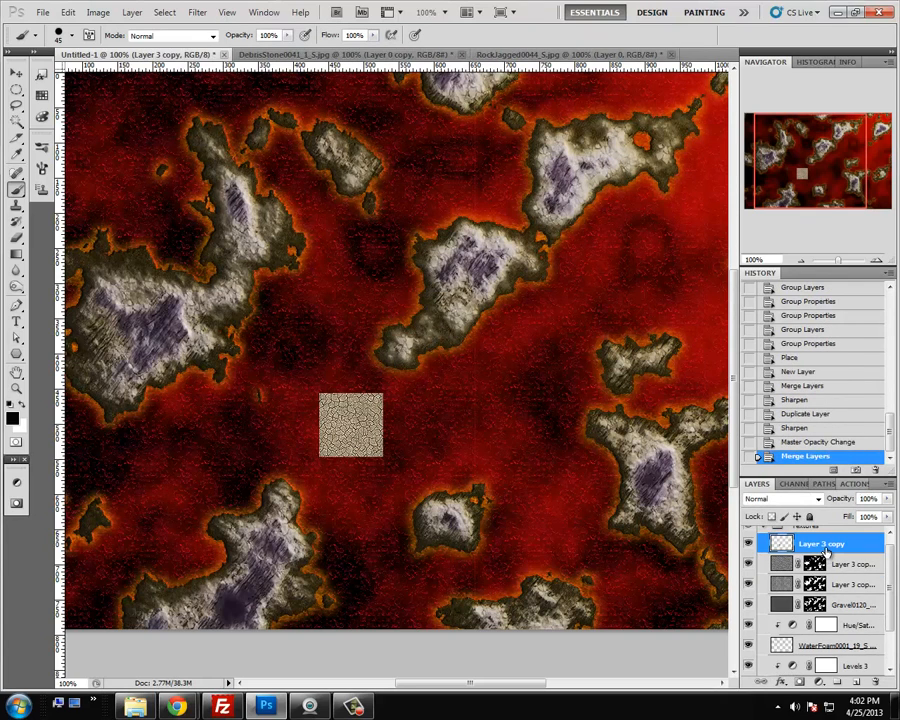
Stack copies of the cracked-soil tile into a full-height column along the canvas's left edge and merge them into one layer
{"action": "left_click_drag", "start_coordinate": [333, 350], "coordinate": [417, 335]}
{"action": "key", "text": "Return"}
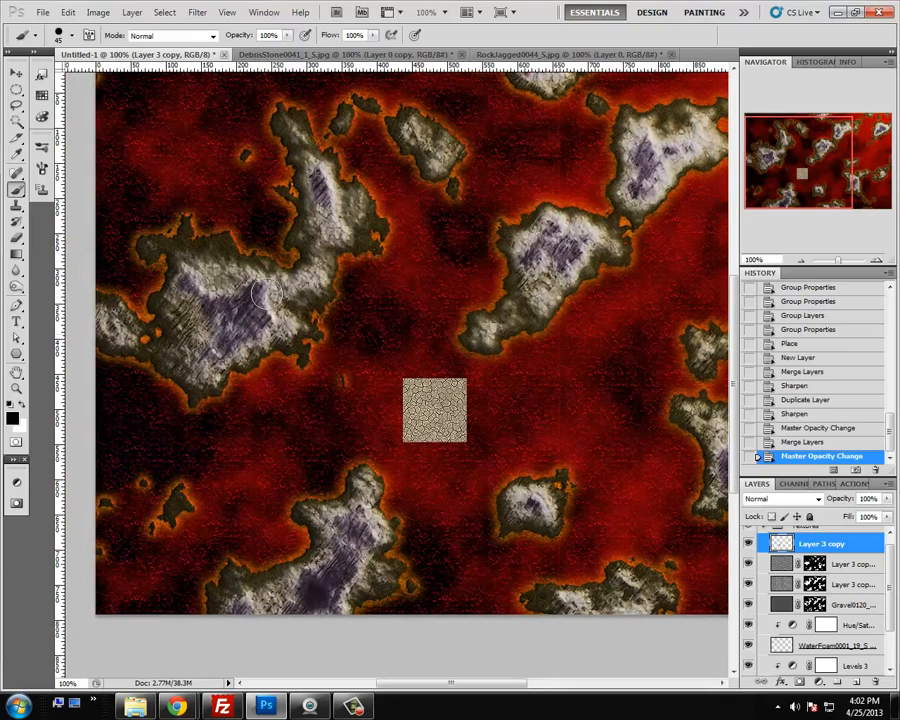
{"action": "key", "text": "v"}
{"action": "left_click_drag", "start_coordinate": [467, 432], "coordinate": [148, 348]}
{"action": "left_click_drag", "start_coordinate": [145, 345], "coordinate": [141, 224]}
{"action": "left_click_drag", "start_coordinate": [141, 224], "coordinate": [144, 183]}
{"action": "scroll", "coordinate": [146, 162], "scroll_direction": "up", "scroll_amount": 3}
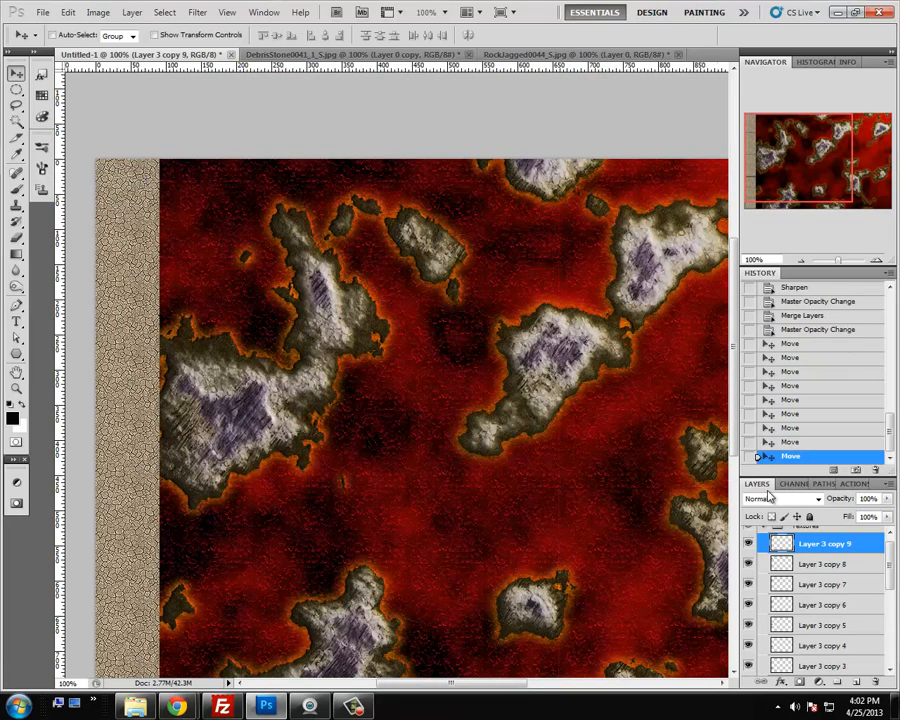
{"action": "scroll", "coordinate": [828, 571], "scroll_direction": "down", "scroll_amount": 7}
{"action": "left_click", "coordinate": [828, 576], "text": "shift"}
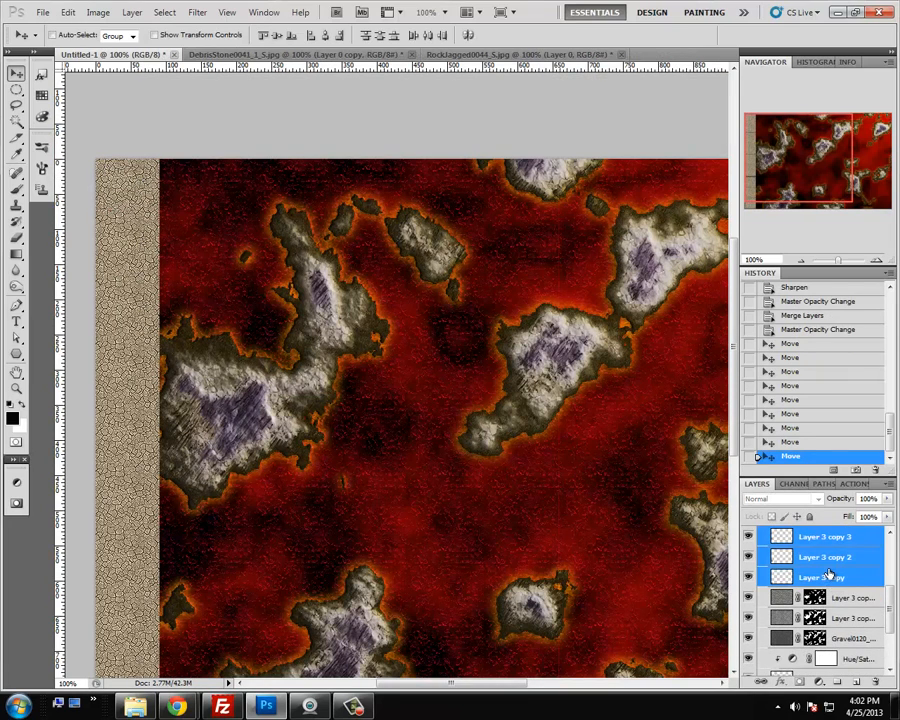
{"action": "key", "text": "ctrl+e"}
Repeat the cracked-soil column side by side until it covers about 450 px of the canvas width, and merge the columns
{"action": "left_click_drag", "start_coordinate": [146, 224], "coordinate": [384, 264]}
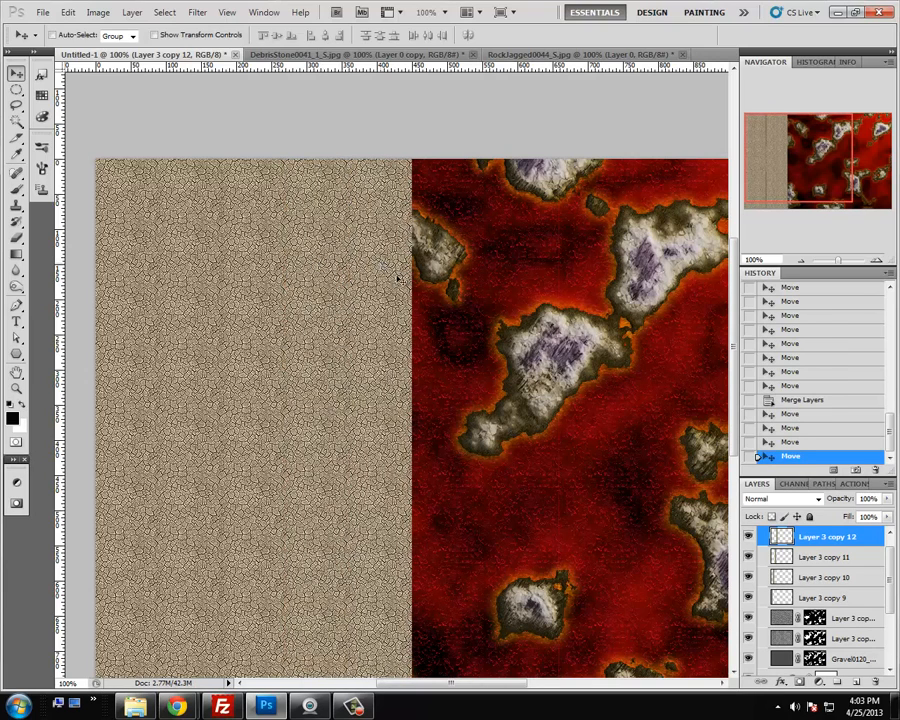
{"action": "left_click", "coordinate": [832, 619], "text": "shift"}
{"action": "key", "text": "ctrl+e"}
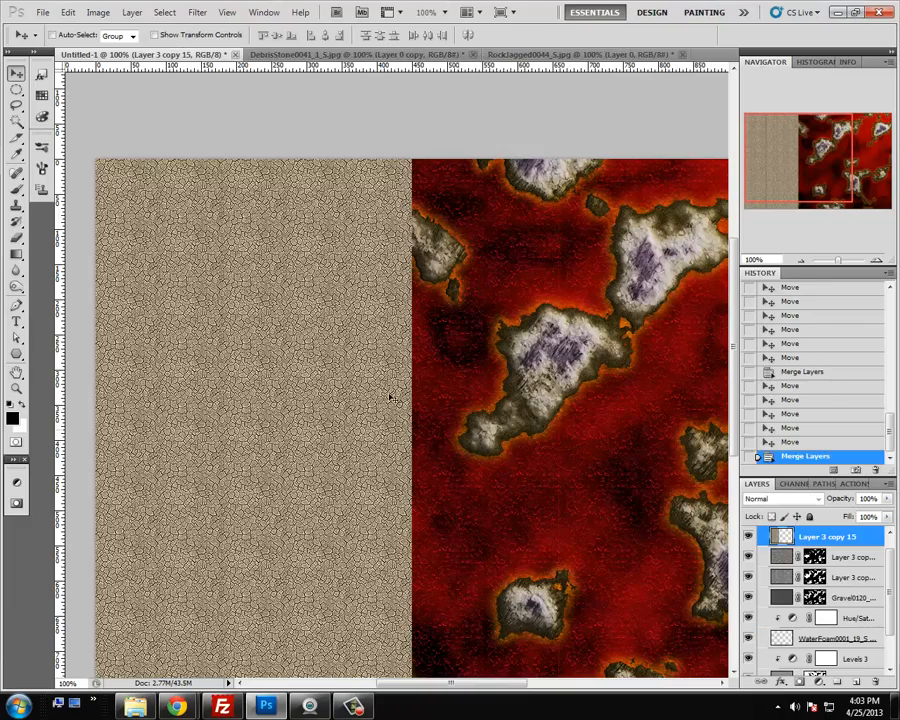
Copy the cracked-soil block across the rest of the canvas, closing the seams, and merge the three blocks
{"action": "left_click_drag", "start_coordinate": [440, 342], "coordinate": [580, 349]}
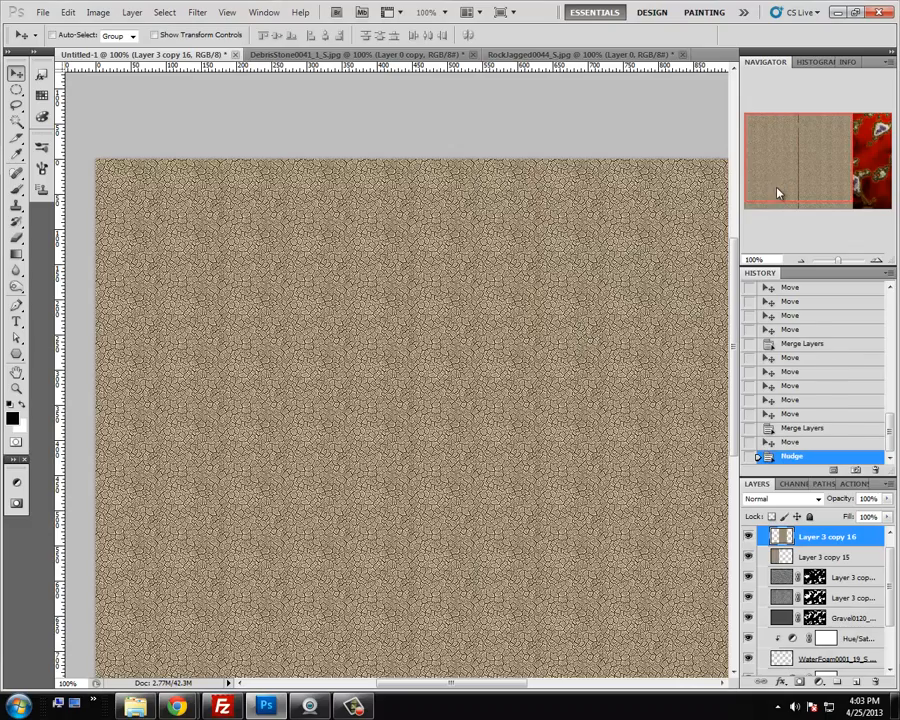
{"action": "key", "text": "Left"}
{"action": "key", "text": "ctrl+minus"}
{"action": "key", "text": "ctrl+minus"}
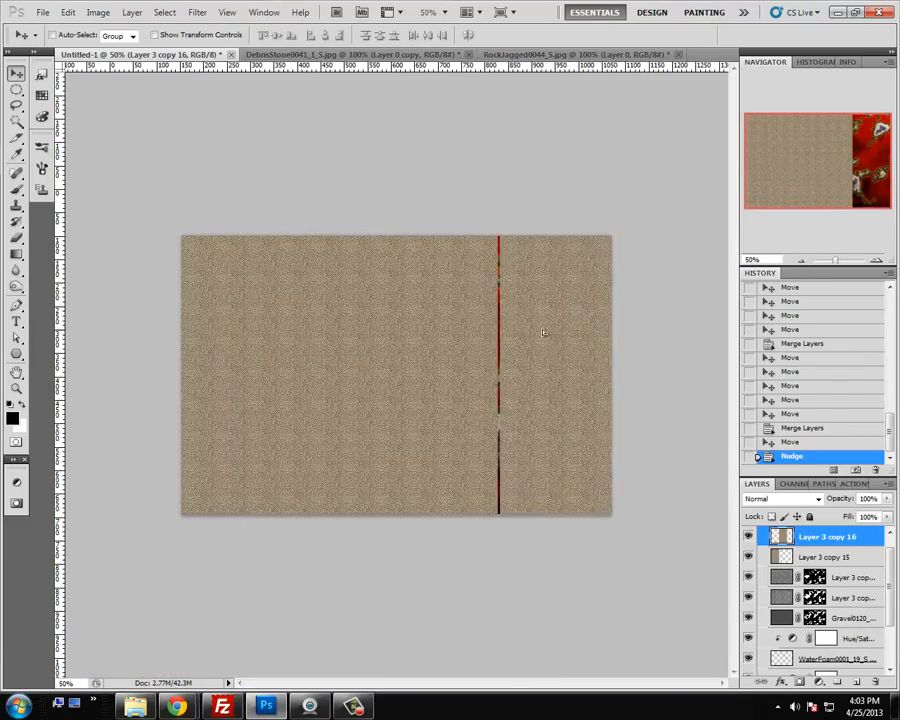
{"action": "left_click_drag", "start_coordinate": [541, 332], "coordinate": [542, 332]}
{"action": "left_click", "coordinate": [810, 578], "text": "shift"}
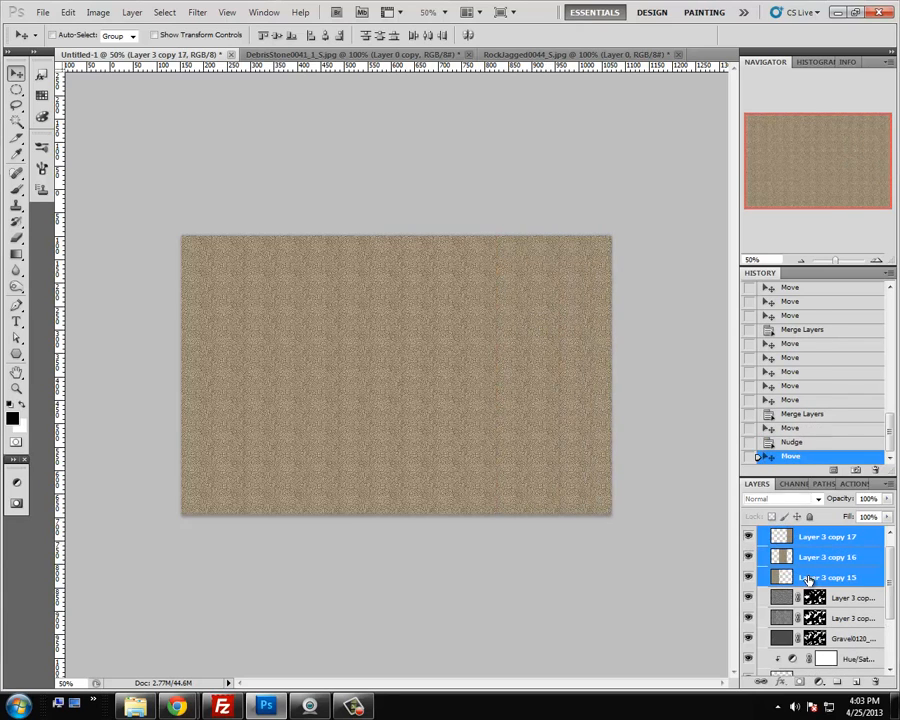
{"action": "key", "text": "ctrl+e"}
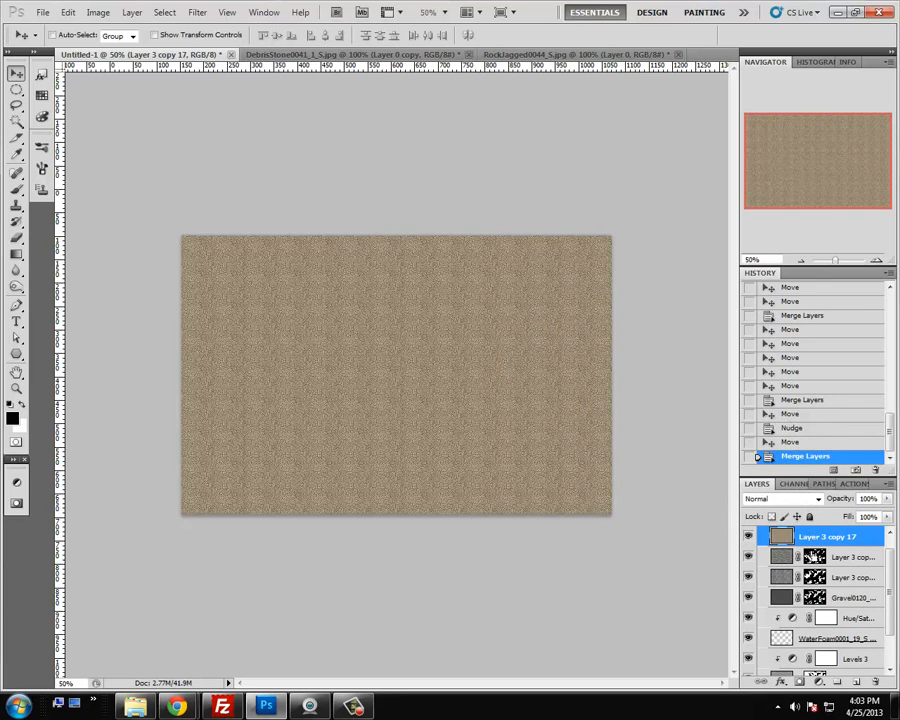
Load the masks of the two texture layers below as one combined selection and mask the cracked-soil layer with it
{"action": "left_click", "coordinate": [812, 557], "text": "ctrl"}
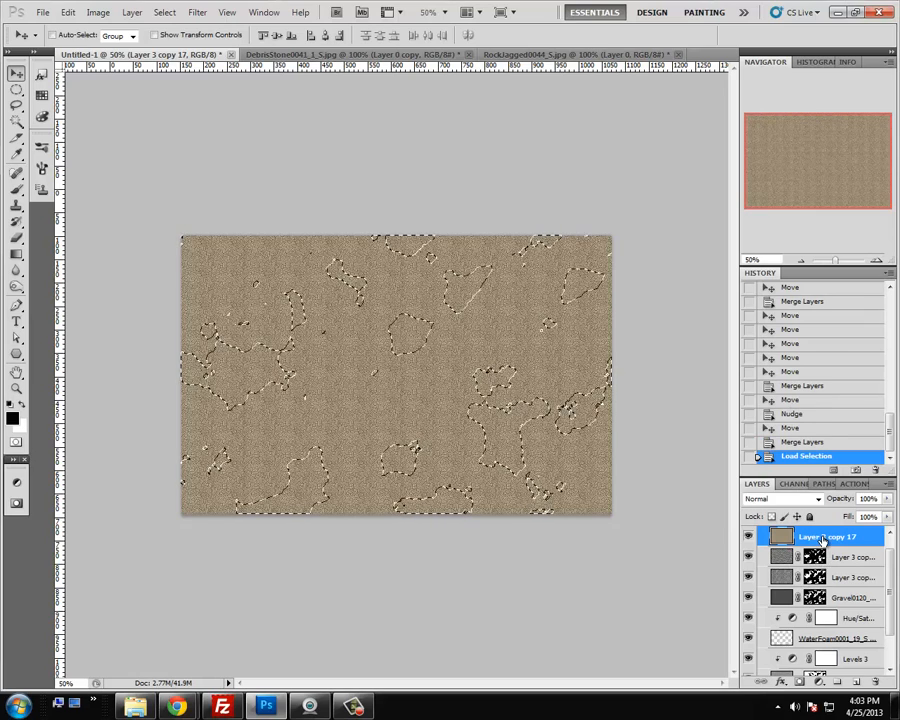
{"action": "left_click", "coordinate": [815, 577], "text": "ctrl+shift"}
{"action": "left_click", "coordinate": [801, 683]}
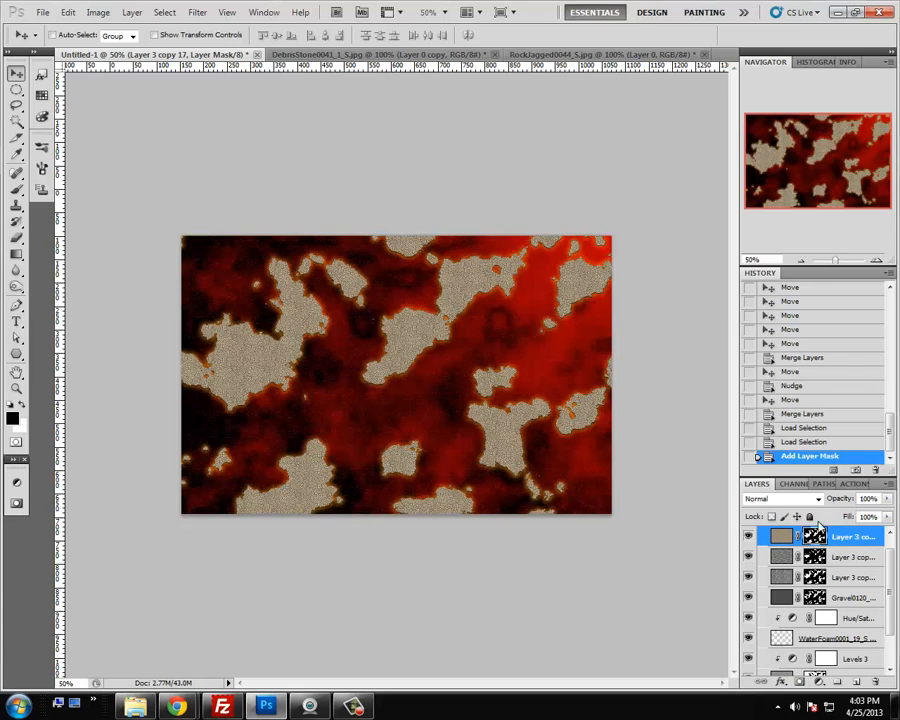
{"action": "left_click", "coordinate": [876, 261]}
{"action": "left_click", "coordinate": [876, 261]}
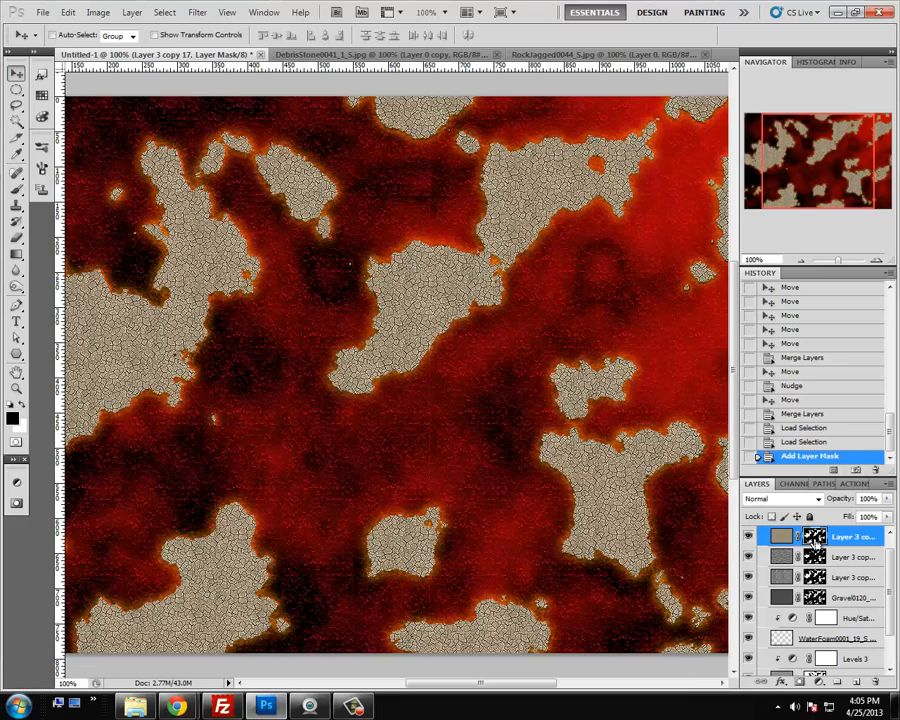
Invert the cracked-soil layer's mask so the texture covers the lava, and desaturate the texture image
{"action": "key", "text": "ctrl+i"}
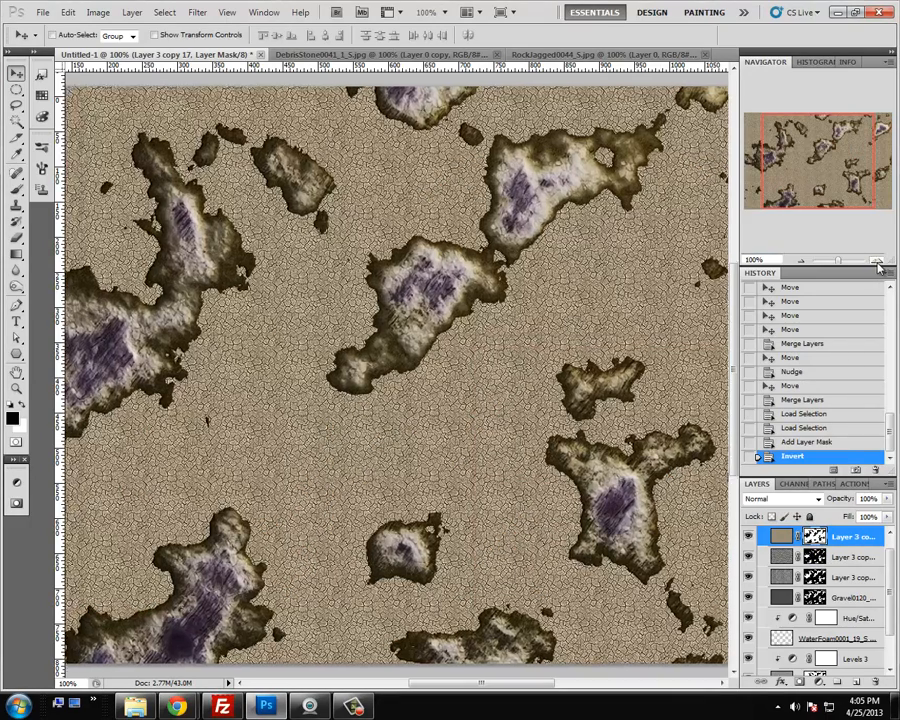
{"action": "left_click", "coordinate": [879, 264]}
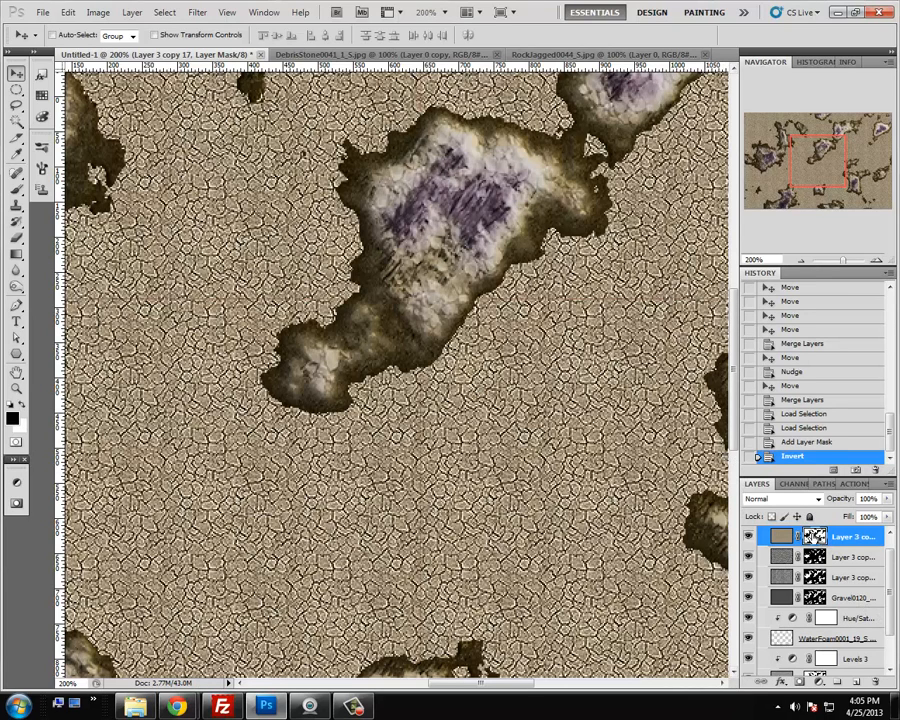
{"action": "left_click", "coordinate": [784, 538]}
{"action": "left_click", "coordinate": [815, 537]}
{"action": "left_click", "coordinate": [783, 537]}
{"action": "key", "text": "ctrl+shift+u"}
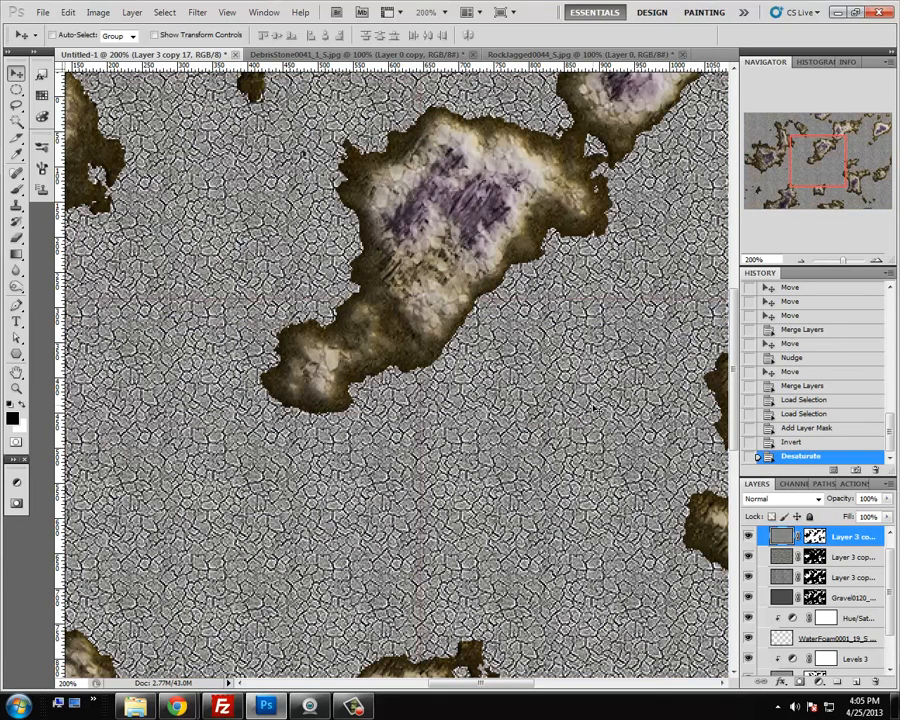
Add a Gradient Map adjustment above the cracked-soil layer and recolor its white stop to a dark muted purple
{"action": "left_click", "coordinate": [819, 681]}
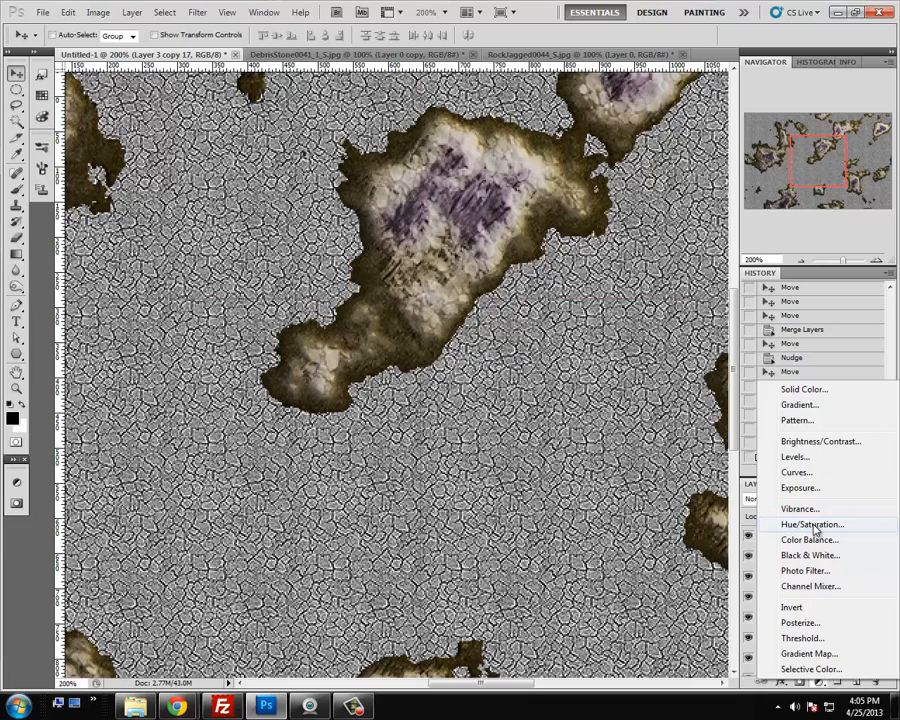
{"action": "left_click", "coordinate": [827, 655]}
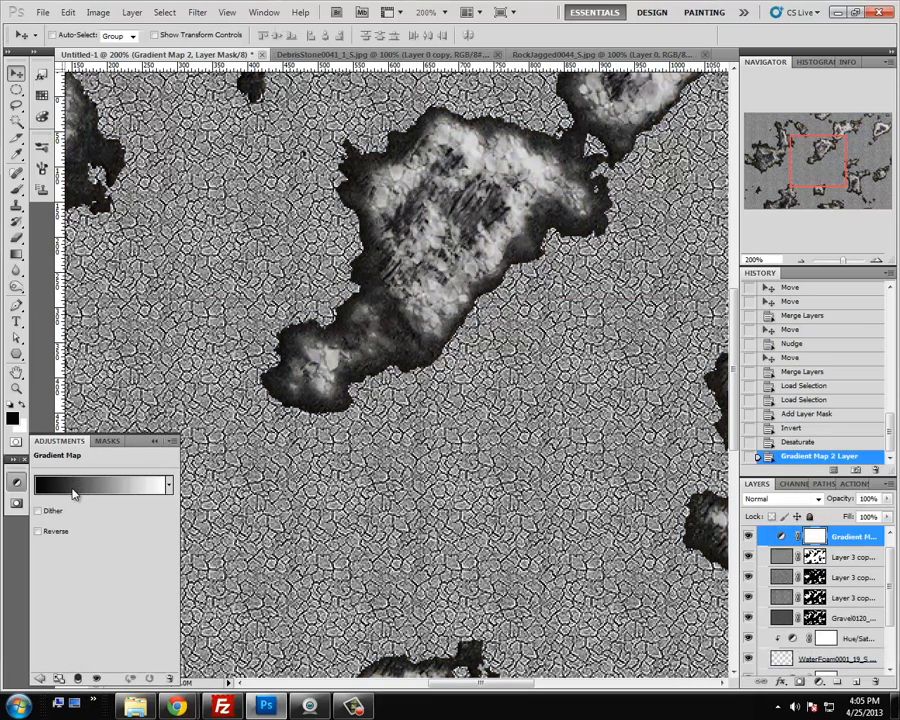
{"action": "left_click", "coordinate": [73, 492]}
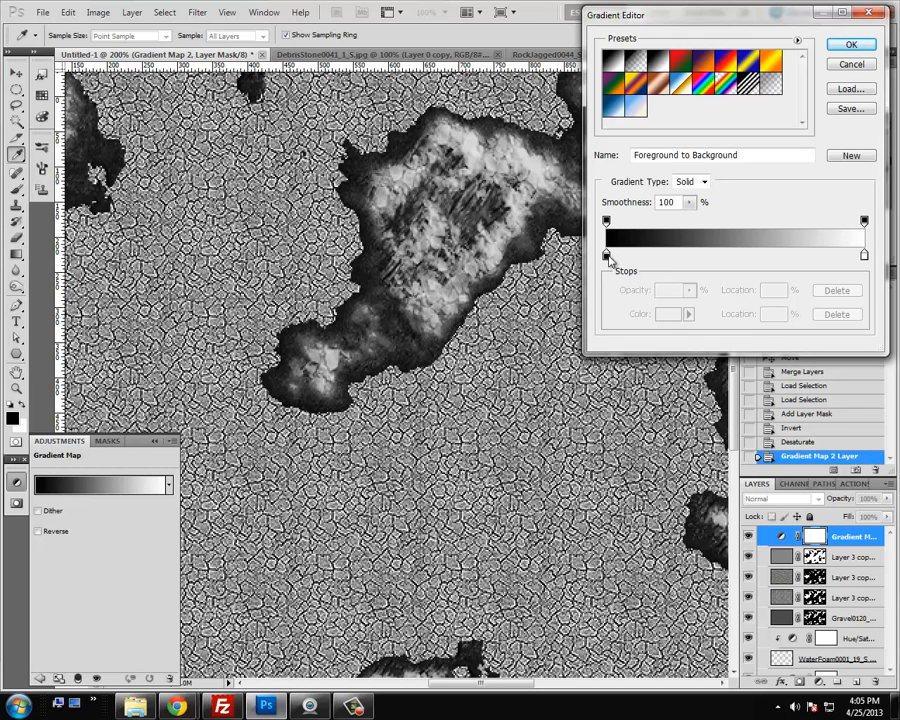
{"action": "double_click", "coordinate": [865, 256]}
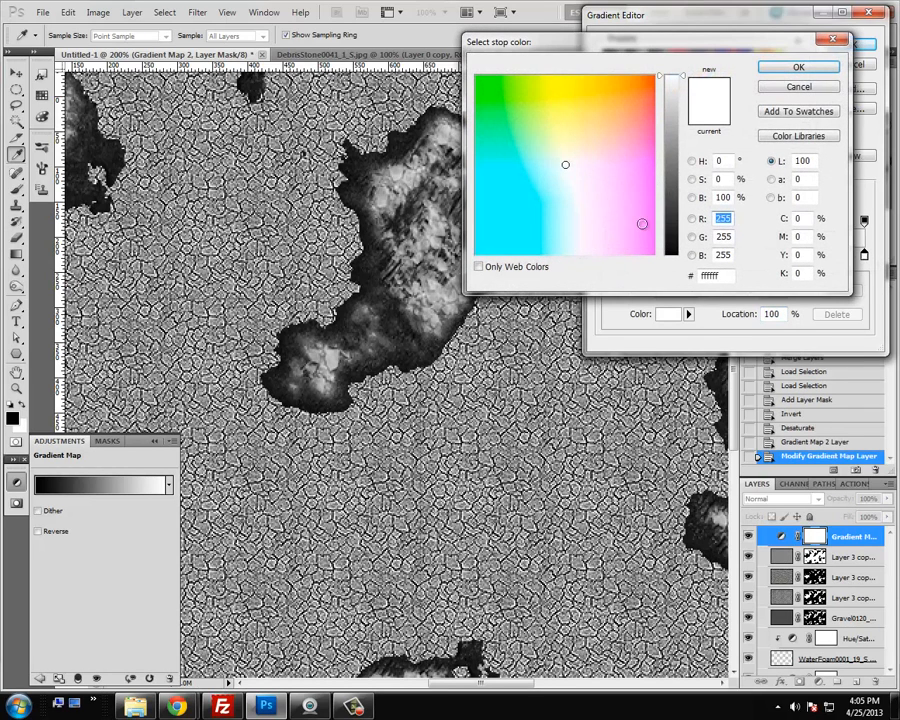
{"action": "left_click", "coordinate": [604, 210]}
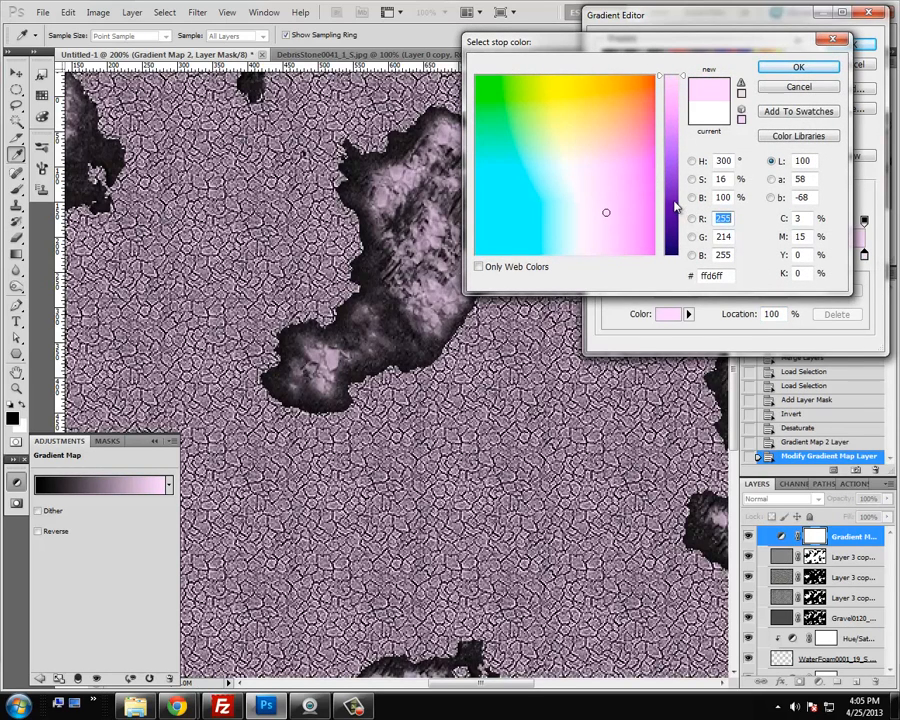
{"action": "left_click", "coordinate": [672, 200]}
{"action": "mouse_move", "coordinate": [674, 200]}
{"action": "left_mouse_down"}
{"action": "mouse_move", "coordinate": [676, 248]}
{"action": "mouse_move", "coordinate": [675, 190]}
{"action": "mouse_move", "coordinate": [677, 203]}
{"action": "left_mouse_up"}
{"action": "left_click", "coordinate": [691, 179]}
{"action": "left_click", "coordinate": [678, 200]}
{"action": "left_click", "coordinate": [677, 180]}
{"action": "left_click", "coordinate": [690, 198]}
{"action": "left_click", "coordinate": [798, 69]}
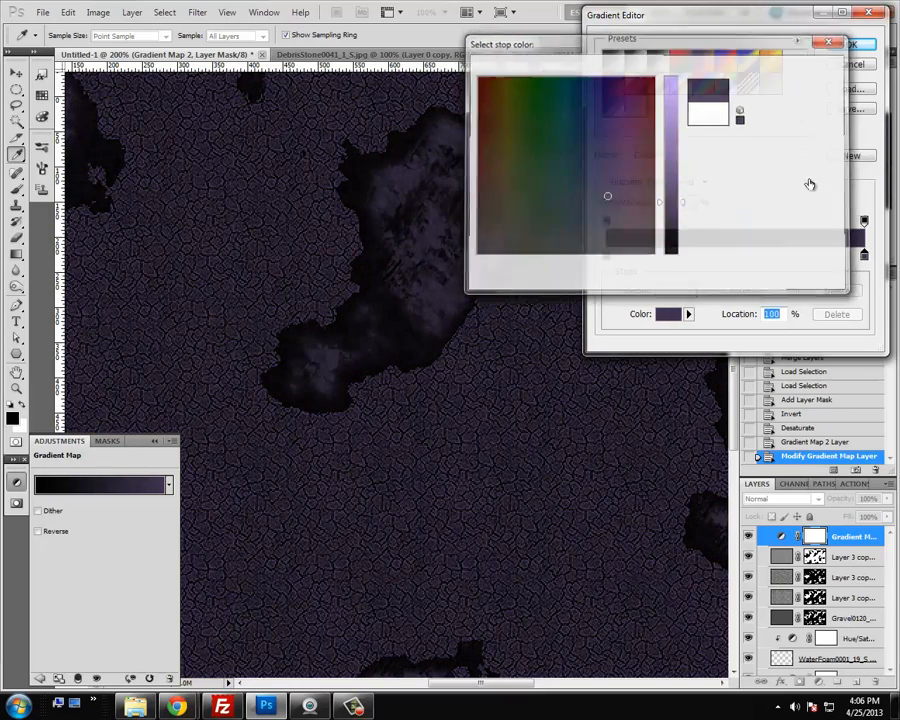
Recolor the gradient's black stop to bright yellow, #fff600
{"action": "left_click", "coordinate": [607, 255]}
{"action": "double_click", "coordinate": [607, 255]}
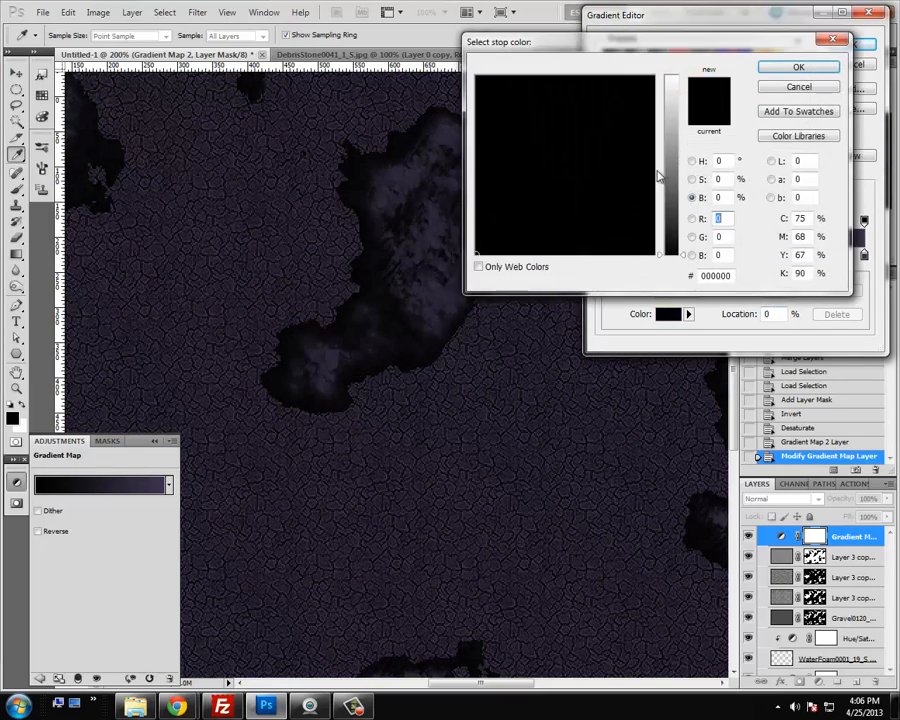
{"action": "left_click_drag", "start_coordinate": [670, 115], "coordinate": [666, 70]}
{"action": "left_click_drag", "start_coordinate": [583, 104], "coordinate": [505, 57]}
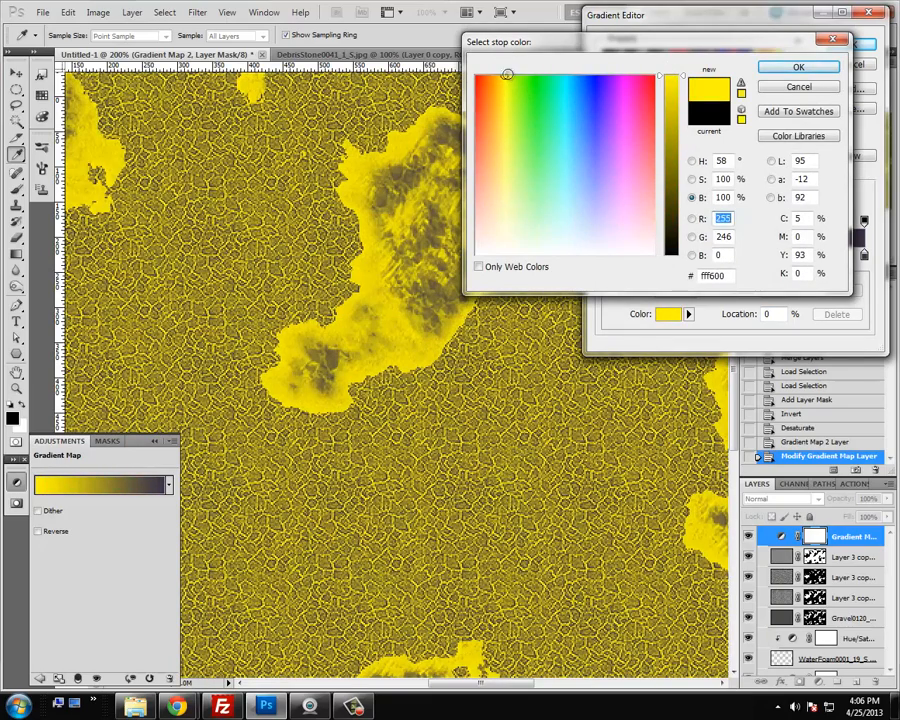
{"action": "left_click", "coordinate": [765, 67]}
Add a gradient stop at 21% next to the yellow one and color it orange, #ff8a00
{"action": "left_click", "coordinate": [660, 255]}
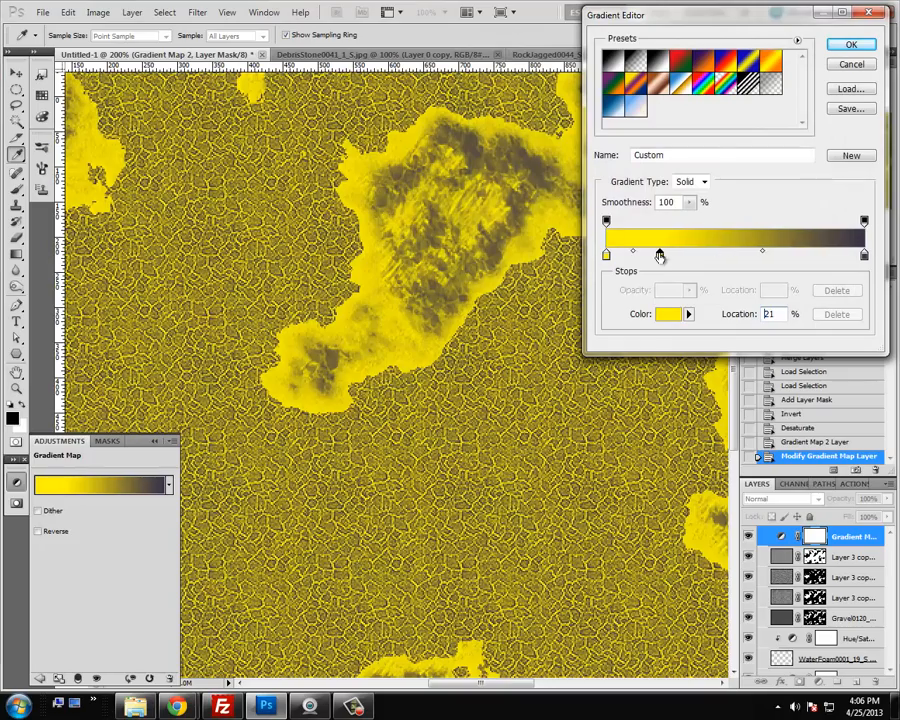
{"action": "double_click", "coordinate": [660, 255]}
{"action": "left_click_drag", "start_coordinate": [542, 92], "coordinate": [528, 104]}
{"action": "left_click", "coordinate": [794, 67]}
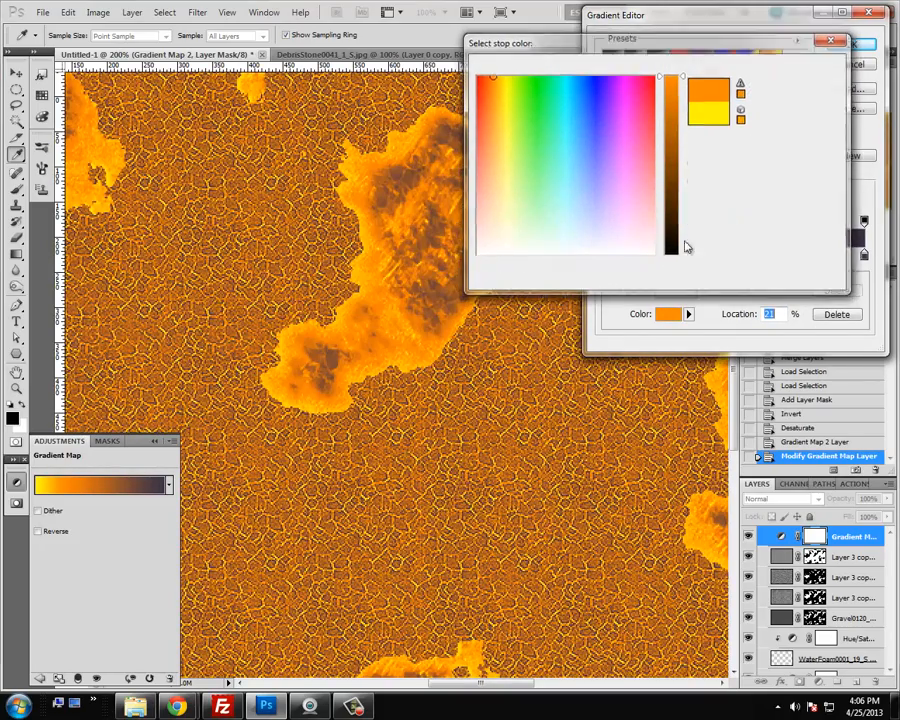
Add another gradient stop at 49%, between the orange and dark purple stops, and color it bright red
{"action": "left_click", "coordinate": [733, 257]}
{"action": "double_click", "coordinate": [733, 257]}
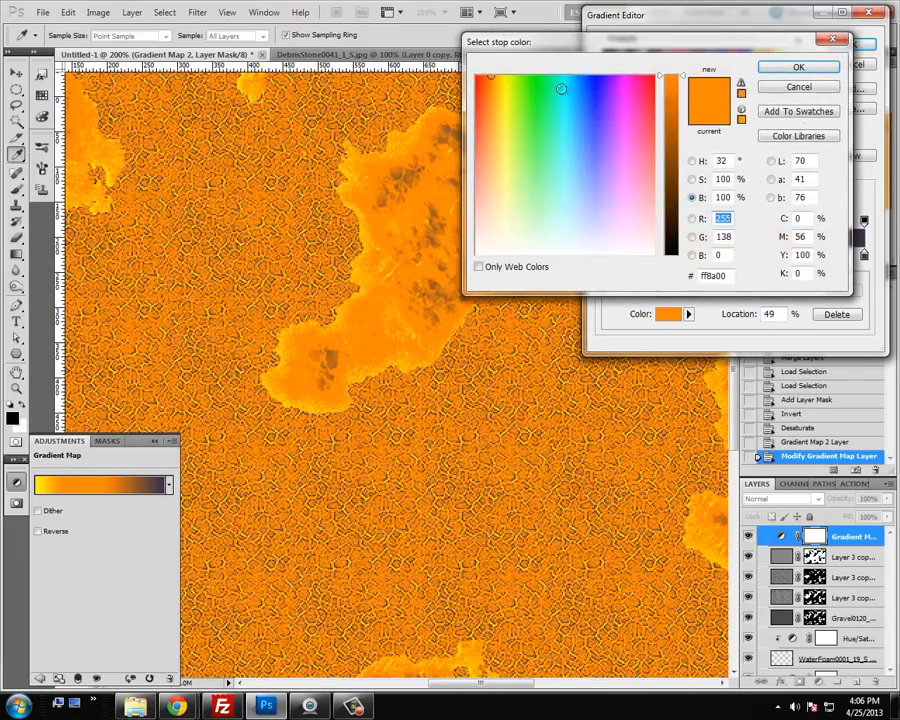
{"action": "left_click_drag", "start_coordinate": [492, 84], "coordinate": [469, 61]}
{"action": "left_click", "coordinate": [792, 87]}
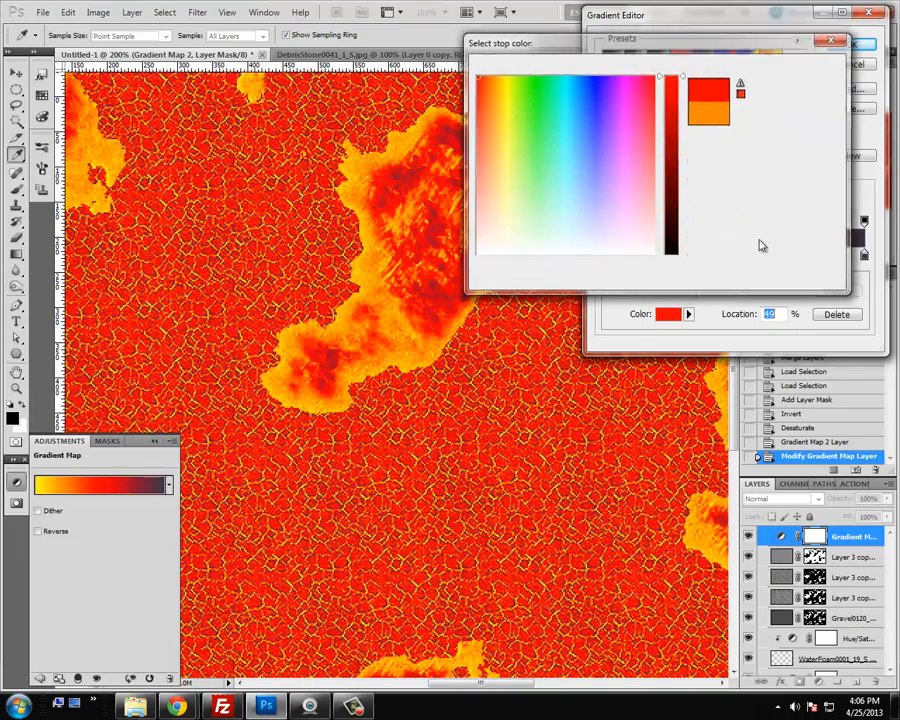
Move the orange, red and dark purple stops closer to the yellow end to confine the glow to the cracks
{"action": "mouse_move", "coordinate": [660, 256]}
{"action": "left_mouse_down"}
{"action": "mouse_move", "coordinate": [643, 256]}
{"action": "mouse_move", "coordinate": [669, 257]}
{"action": "left_mouse_up"}
{"action": "left_click_drag", "start_coordinate": [734, 257], "coordinate": [719, 257]}
{"action": "left_click_drag", "start_coordinate": [862, 256], "coordinate": [626, 256]}
{"action": "left_click_drag", "start_coordinate": [690, 256], "coordinate": [659, 257]}
Add a black gradient stop at 54%, beyond the dark purple one
{"action": "mouse_move", "coordinate": [743, 257]}
{"action": "left_mouse_down"}
{"action": "mouse_move", "coordinate": [709, 259]}
{"action": "mouse_move", "coordinate": [745, 256]}
{"action": "left_mouse_up"}
{"action": "double_click", "coordinate": [745, 256]}
{"action": "left_click_drag", "start_coordinate": [686, 222], "coordinate": [676, 257]}
{"action": "left_click", "coordinate": [798, 67]}
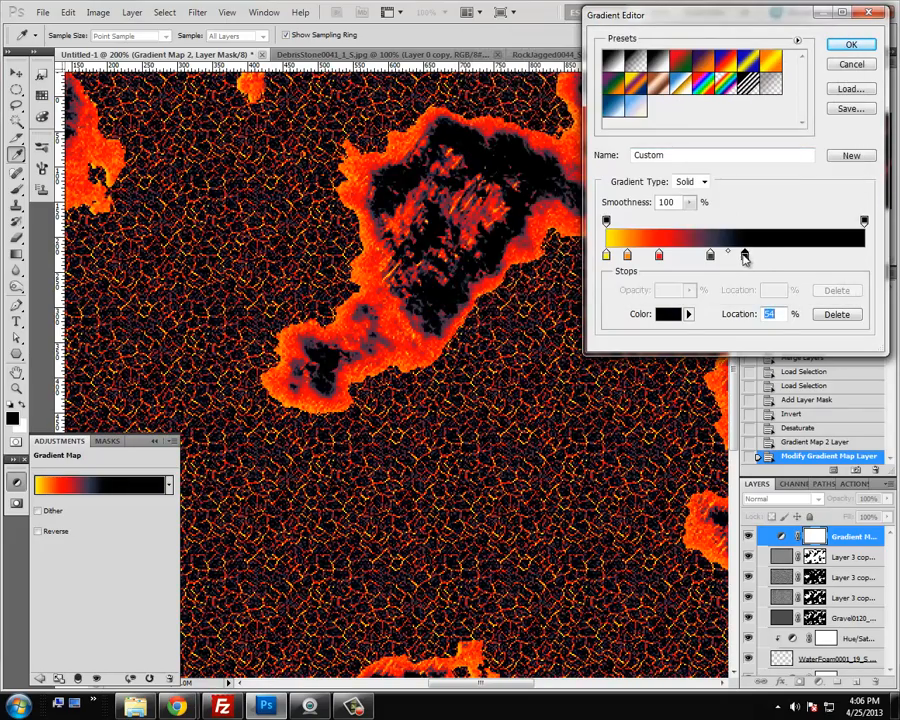
Fine-tune the gradient stops' spacing, shifting the black stop outward and placing the orange one at 10%, and accept the gradient
{"action": "left_click_drag", "start_coordinate": [745, 256], "coordinate": [637, 257]}
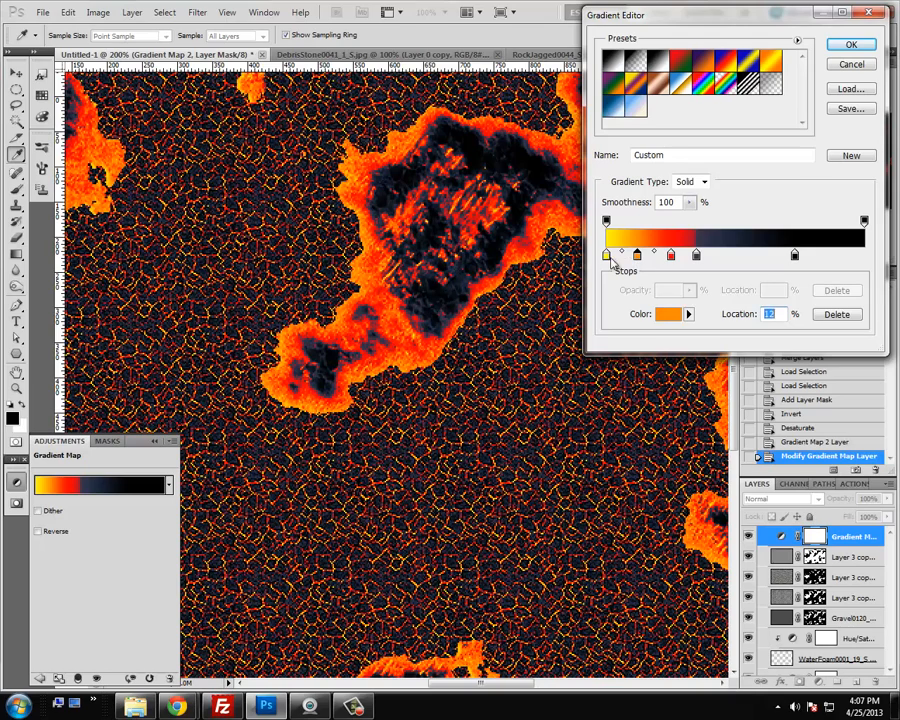
{"action": "left_click", "coordinate": [606, 256]}
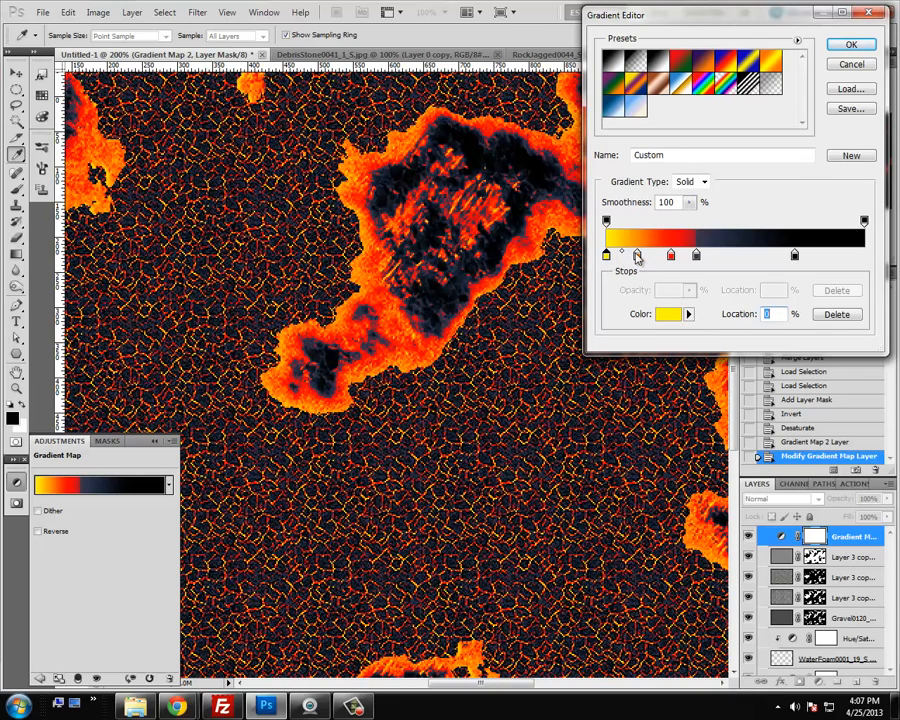
{"action": "left_click_drag", "start_coordinate": [637, 258], "coordinate": [630, 257]}
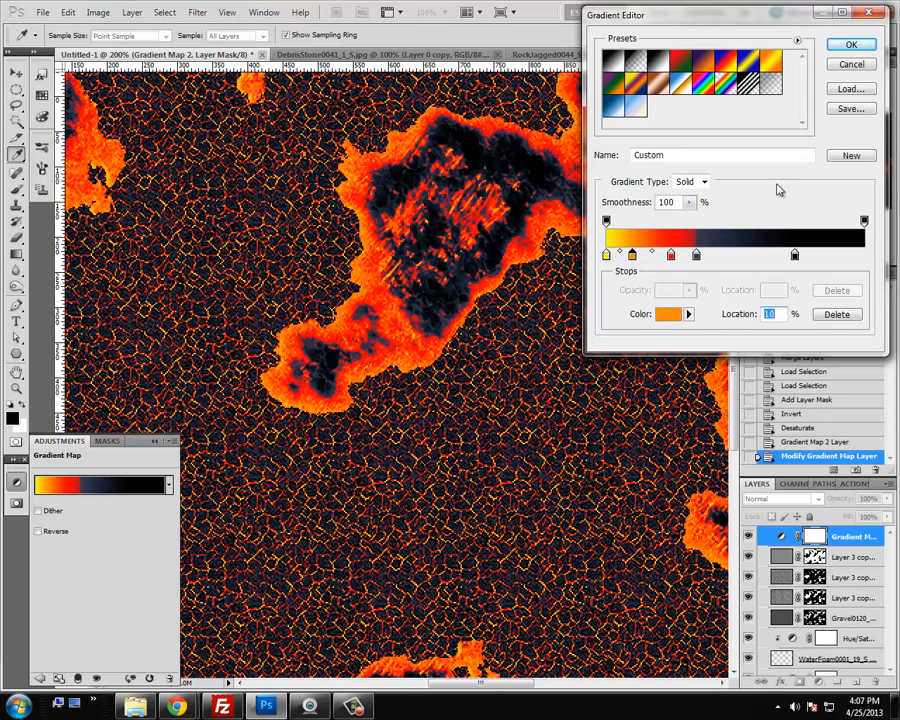
{"action": "left_click", "coordinate": [851, 44]}
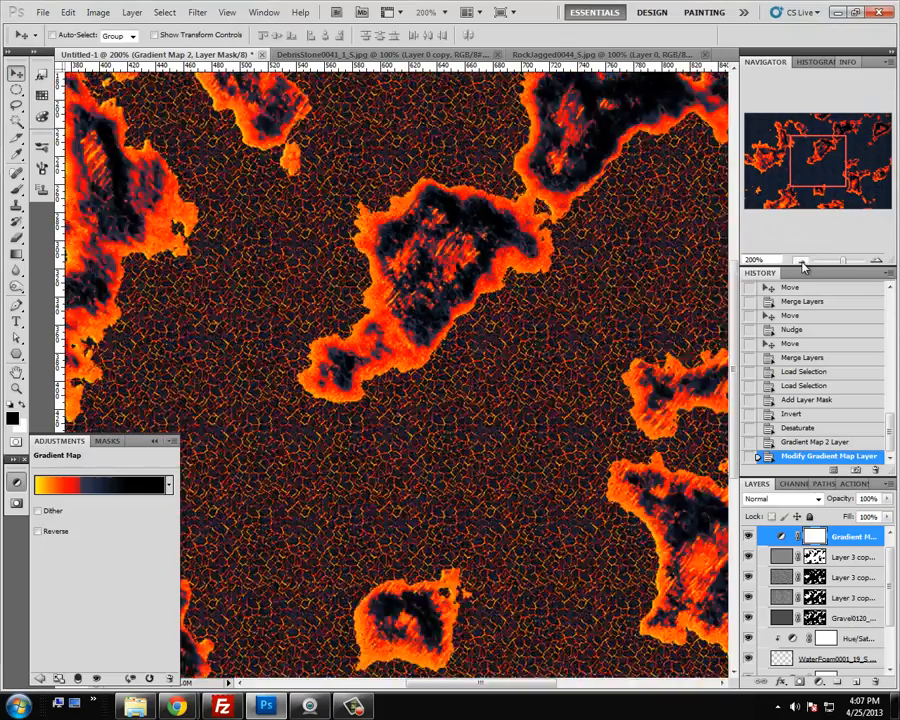
Clip the Gradient Map adjustment to the cracked-soil layer so it recolors only the lava areas
{"action": "left_click", "coordinate": [802, 261]}
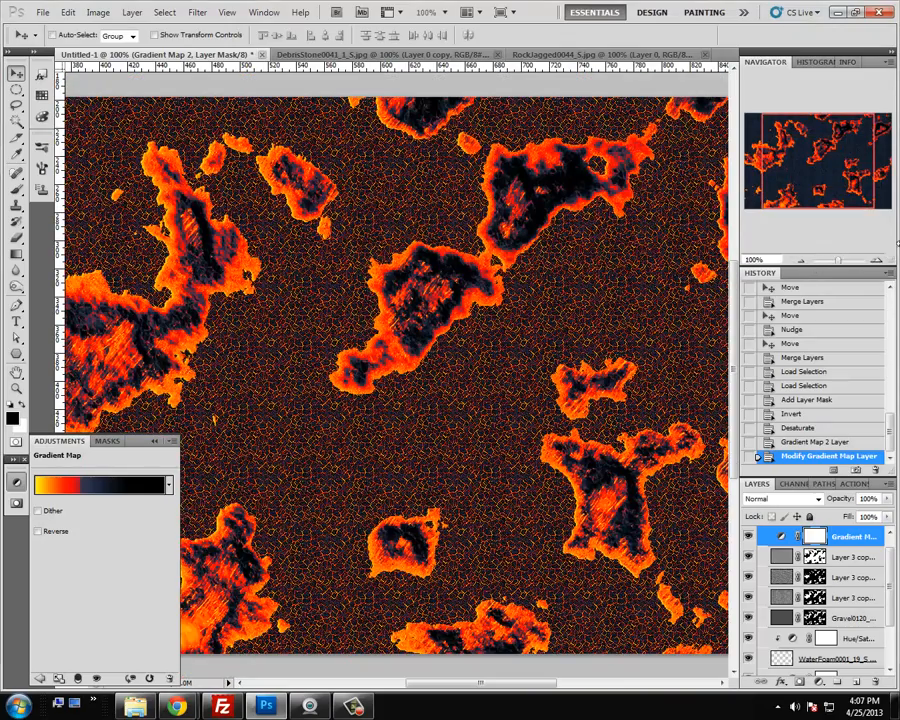
{"action": "left_click", "coordinate": [880, 261]}
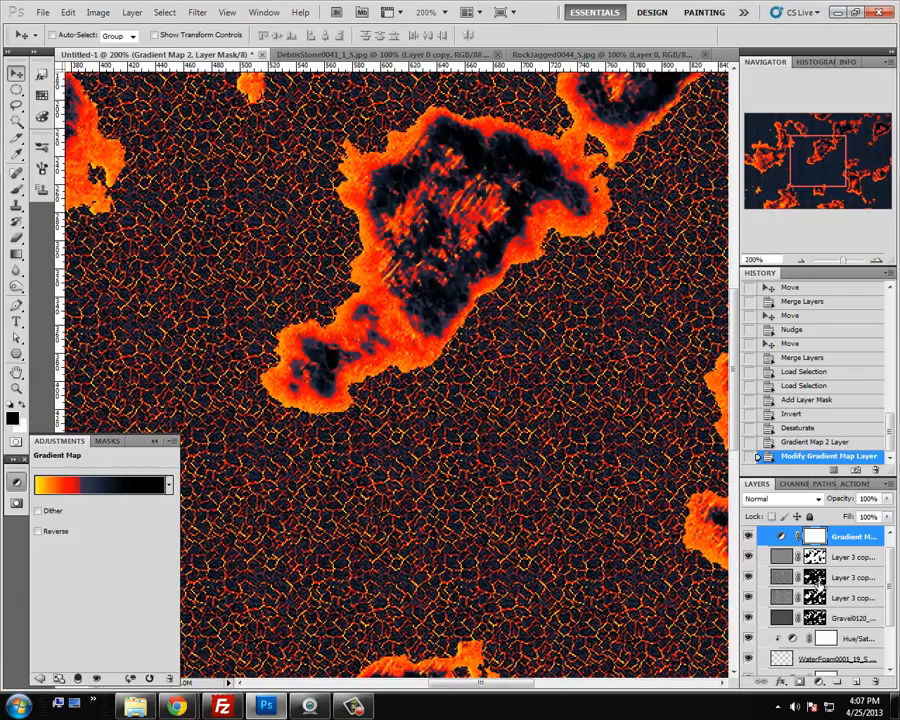
{"action": "left_click", "coordinate": [791, 544], "text": "alt"}
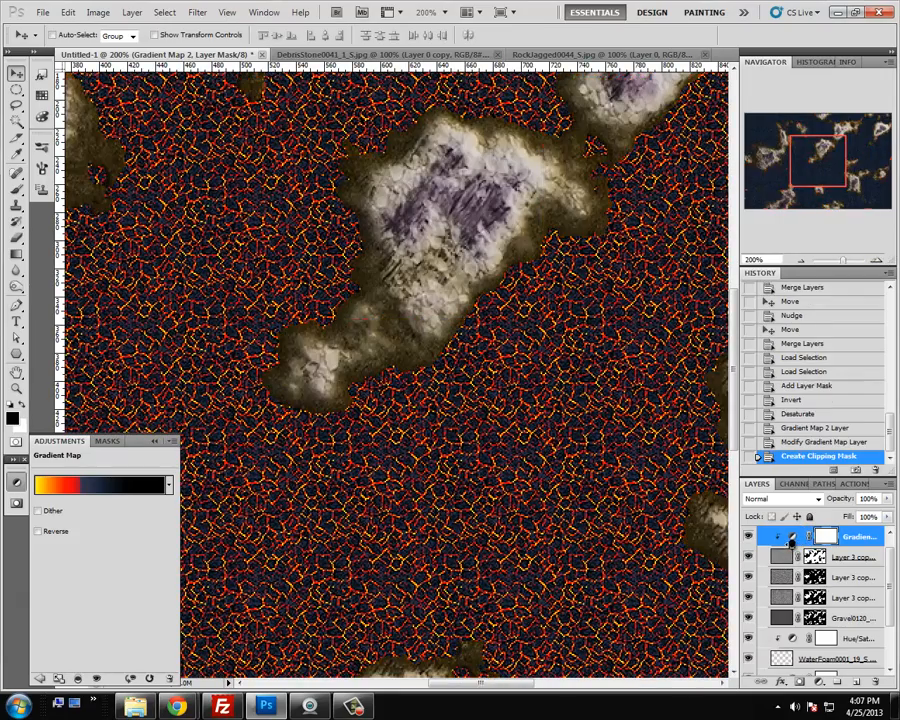
{"action": "left_click", "coordinate": [805, 261]}
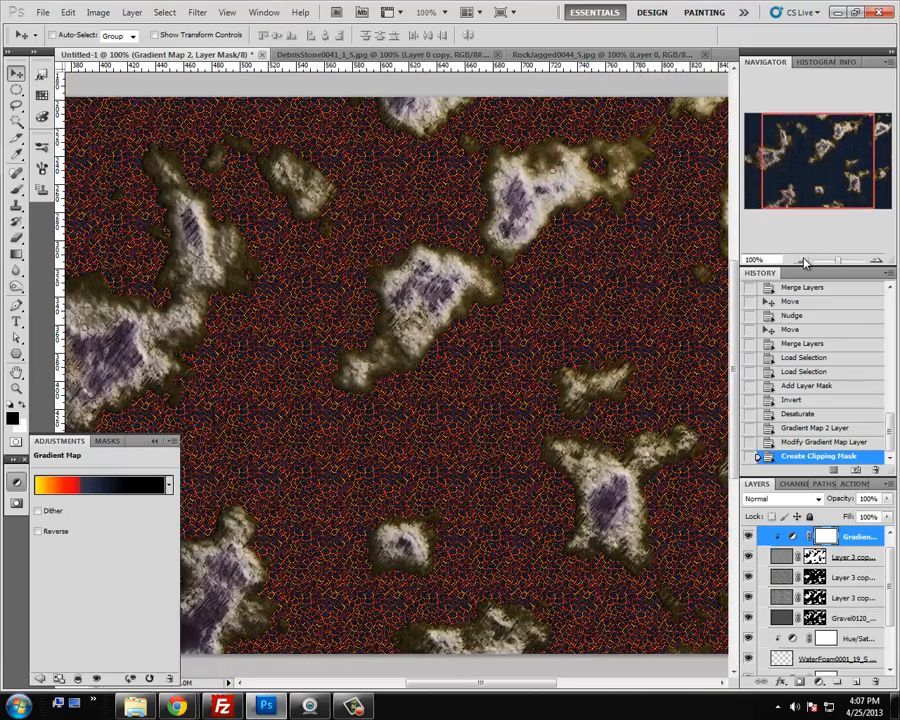
{"action": "left_click", "coordinate": [876, 261]}
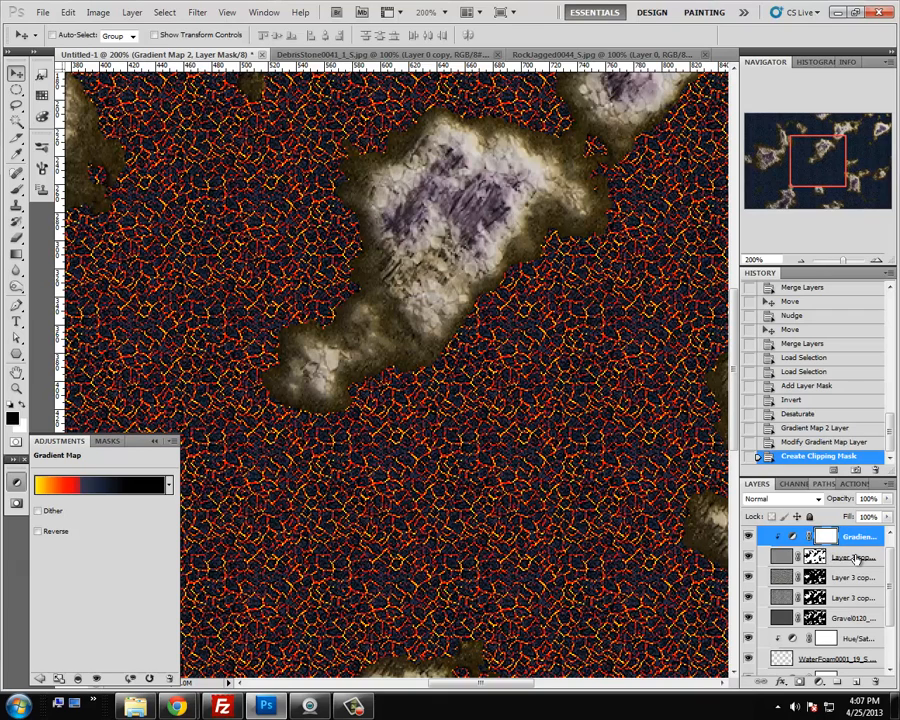
Merge the Gradient Map with the cracked-soil layer and compare the map with the merged layer hidden and shown
{"action": "left_click", "coordinate": [858, 558]}
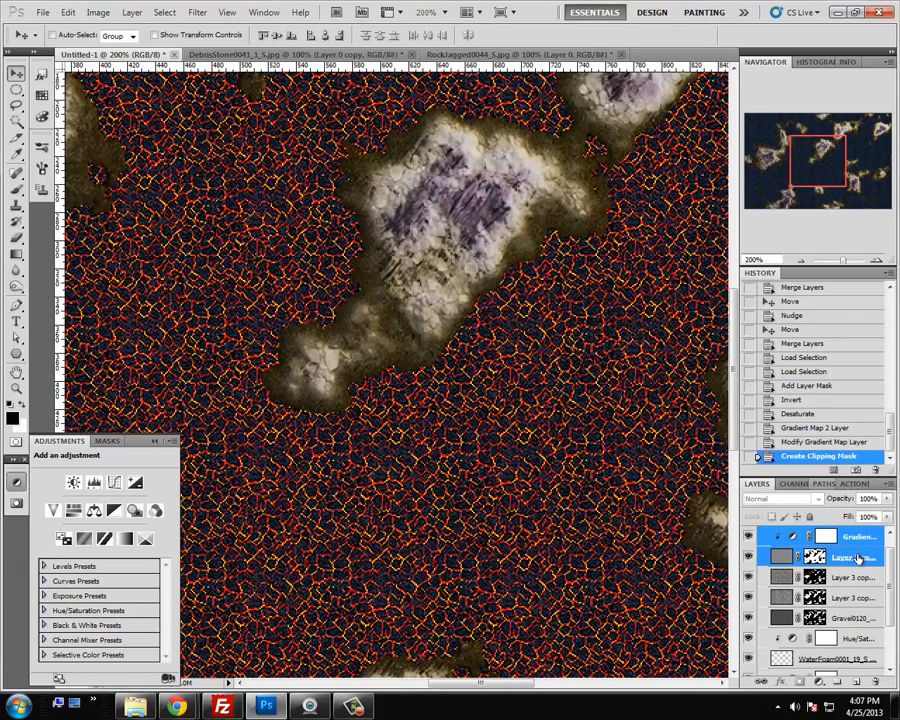
{"action": "key", "text": "ctrl+e"}
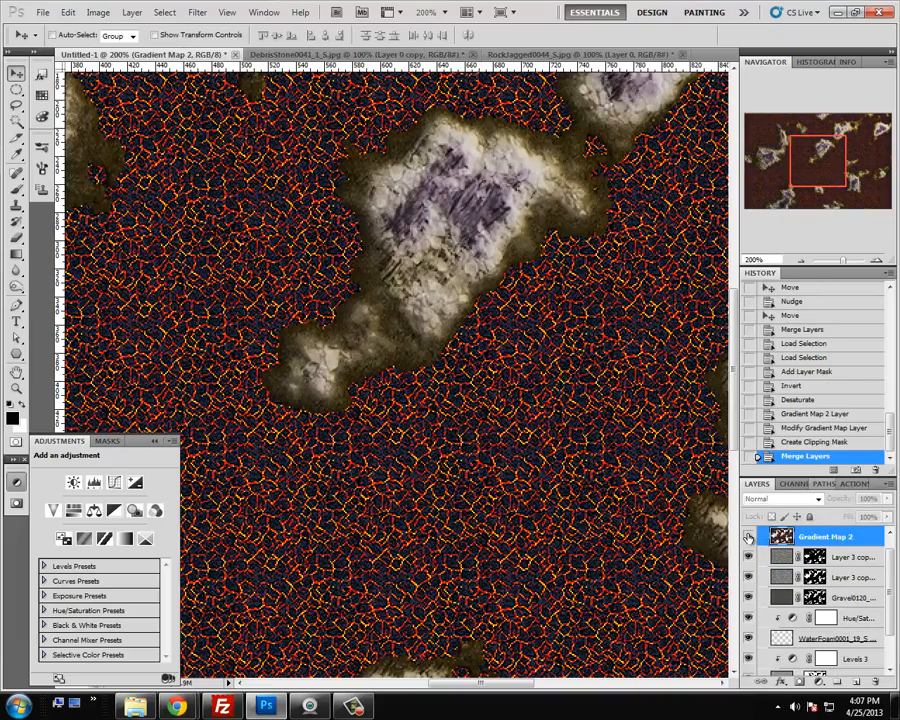
{"action": "left_click", "coordinate": [748, 537]}
{"action": "left_click", "coordinate": [748, 537]}
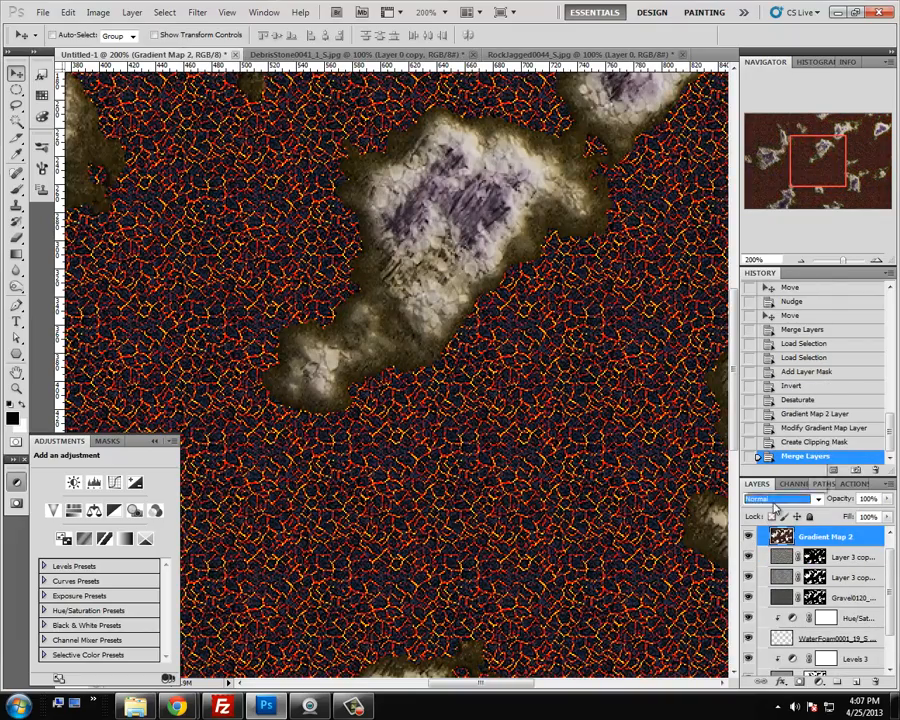
Try different blend modes on the merged lava-crack layer, including Overlay, Darken, Linear Burn, Screen and Soft Light
{"action": "left_click", "coordinate": [783, 498]}
{"action": "left_click", "coordinate": [786, 307]}
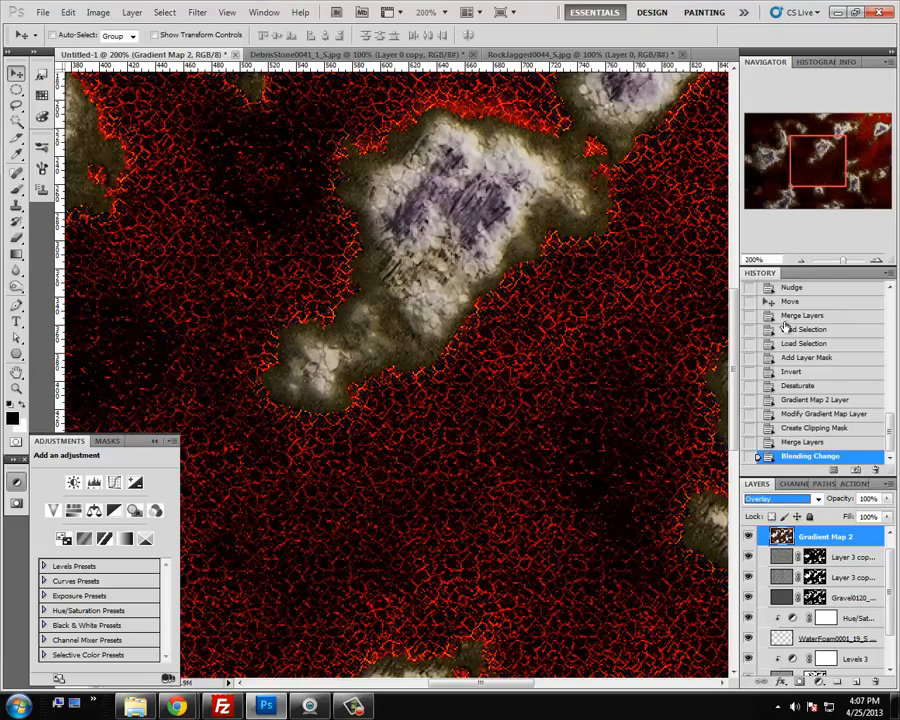
{"action": "left_click", "coordinate": [785, 498]}
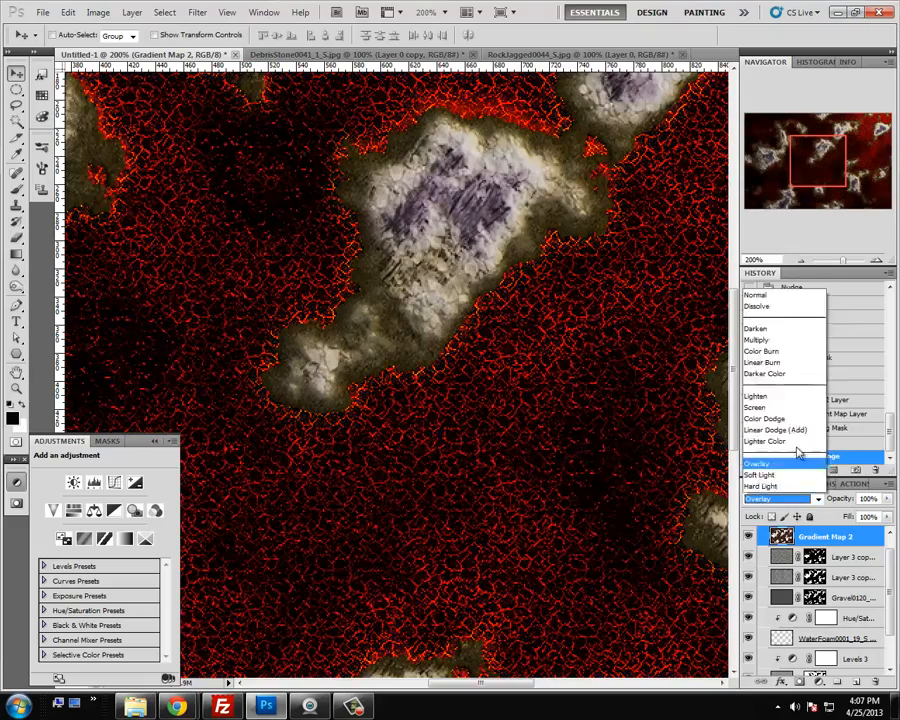
{"action": "left_click", "coordinate": [775, 168]}
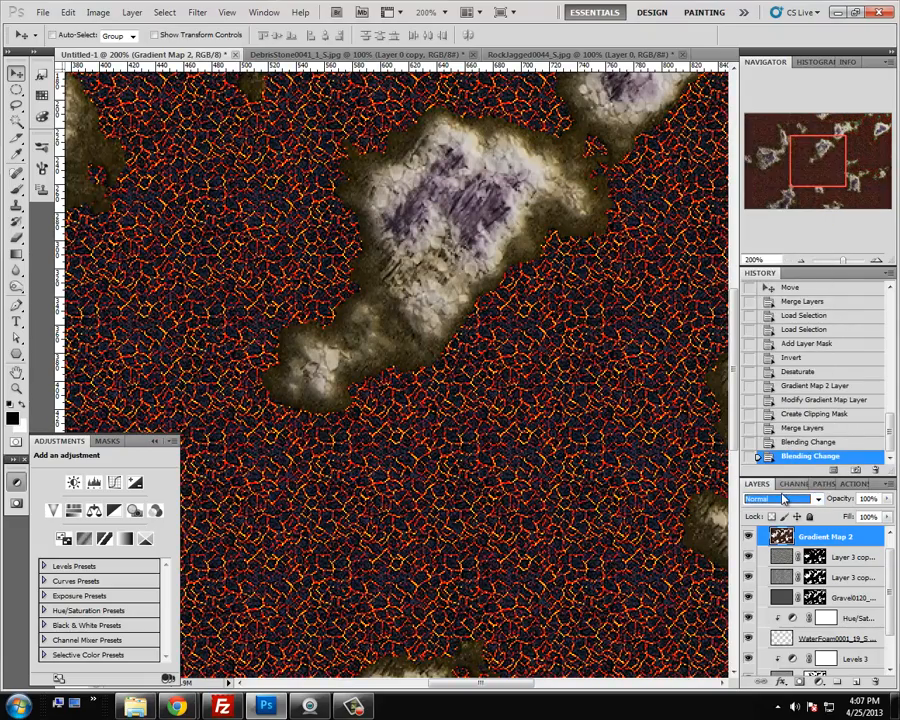
{"action": "scroll", "coordinate": [785, 498], "scroll_direction": "down", "scroll_amount": 3}
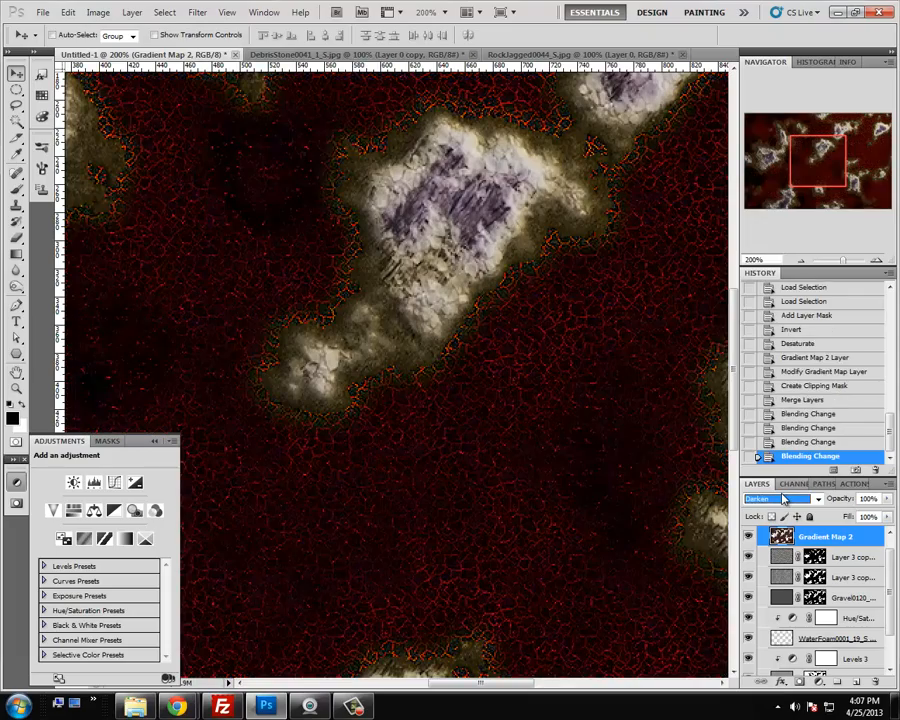
{"action": "scroll", "coordinate": [785, 498], "scroll_direction": "down", "scroll_amount": 3}
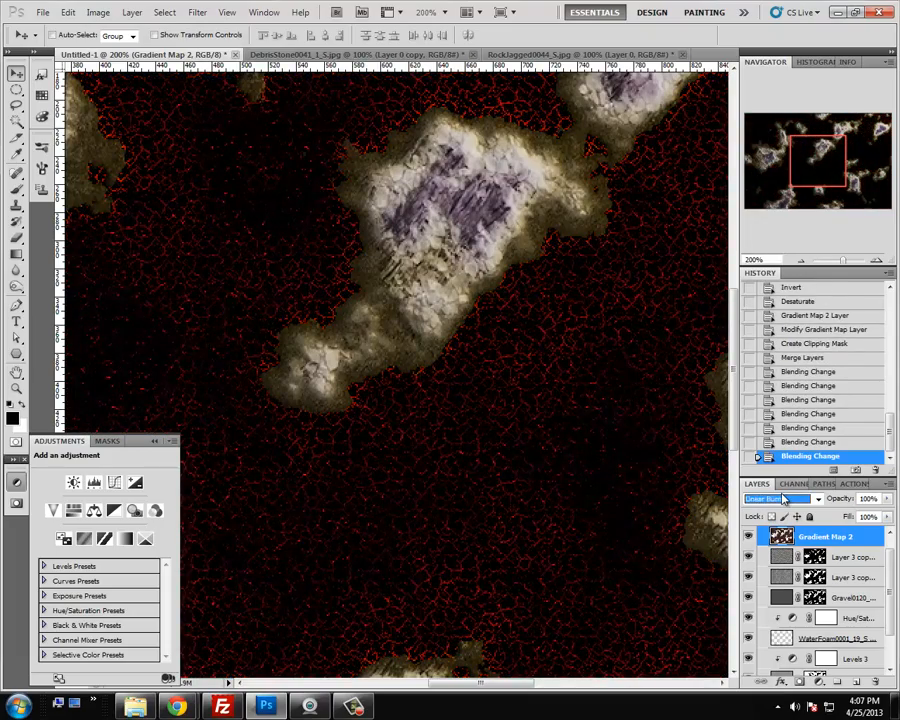
{"action": "scroll", "coordinate": [785, 498], "scroll_direction": "down", "scroll_amount": 1}
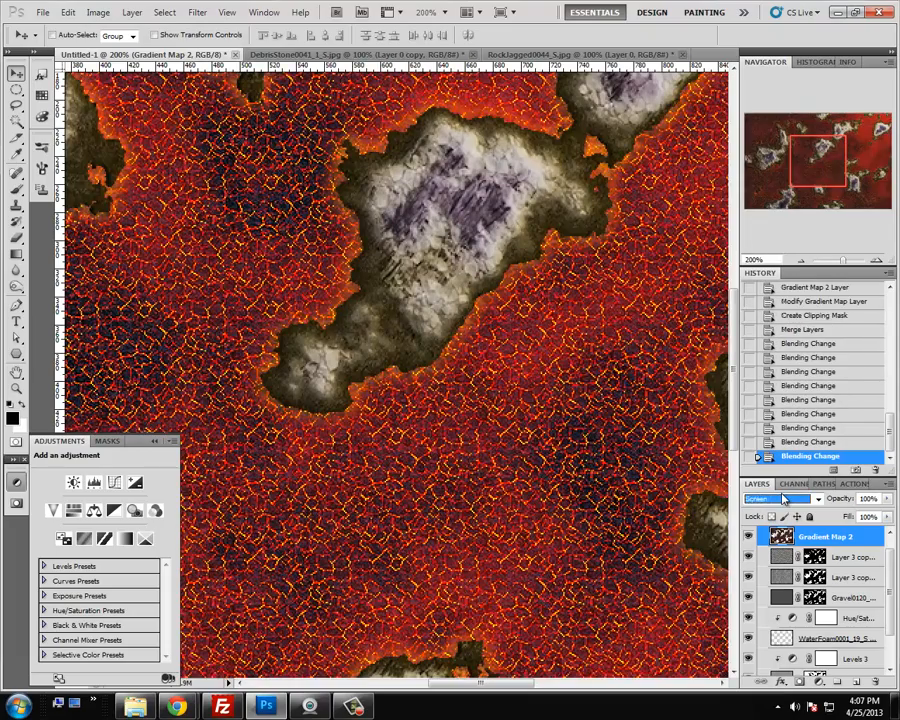
{"action": "scroll", "coordinate": [785, 498], "scroll_direction": "down", "scroll_amount": 1}
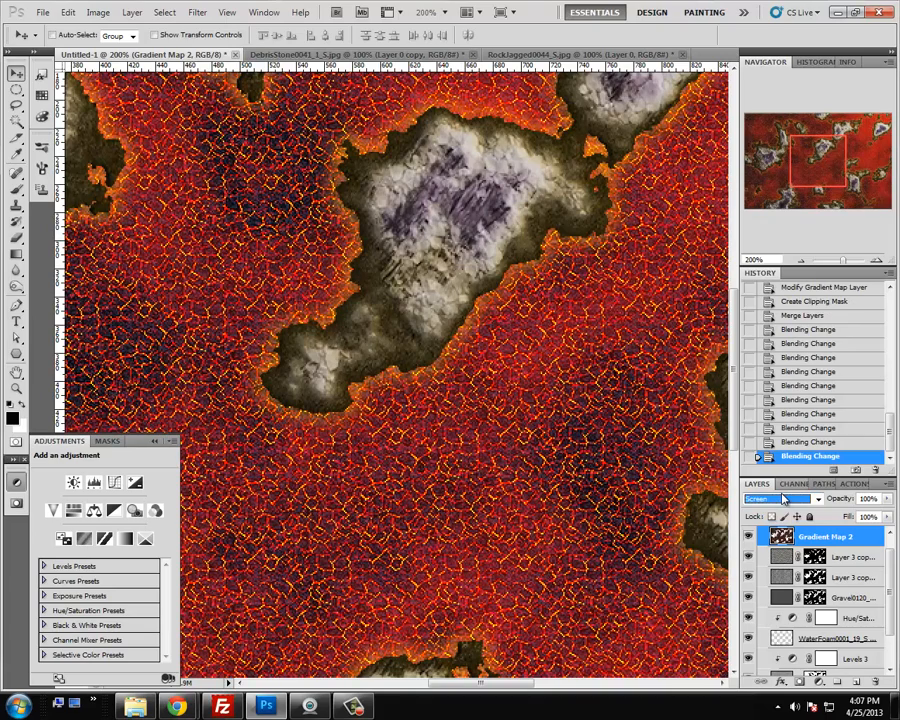
{"action": "left_click", "coordinate": [786, 498]}
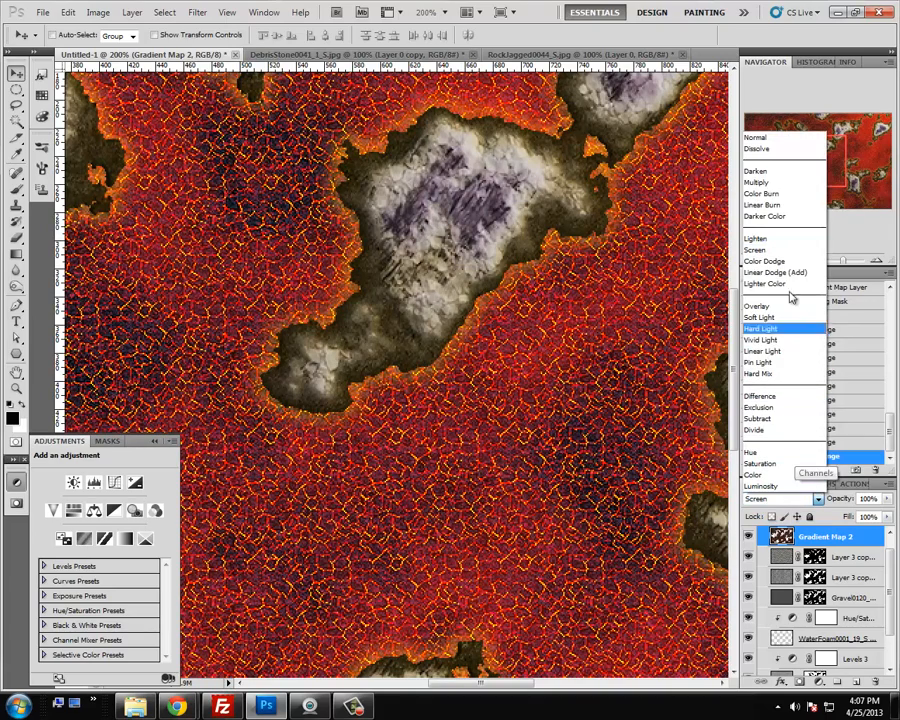
{"action": "left_click", "coordinate": [780, 317]}
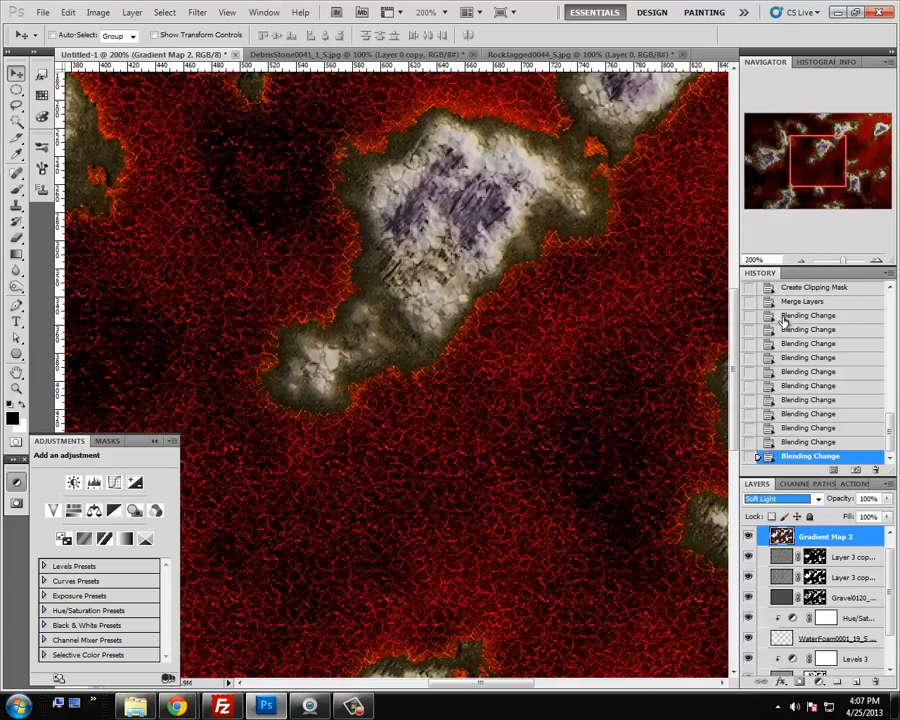
Set the merged lava-crack layer's blend mode to Screen and check the result at several magnifications
{"action": "left_click", "coordinate": [786, 498]}
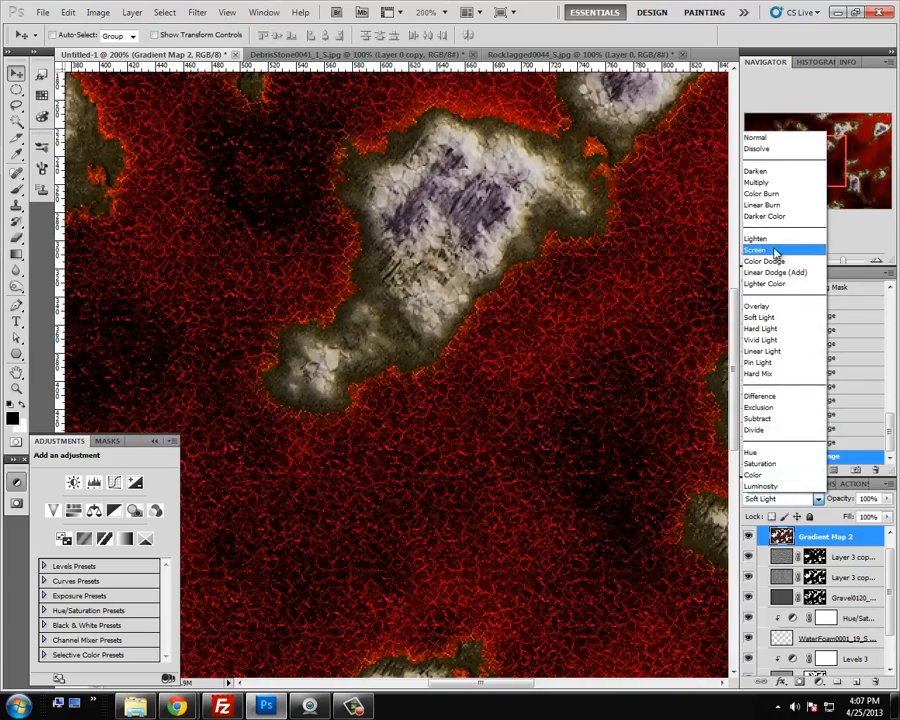
{"action": "left_click", "coordinate": [775, 250]}
{"action": "left_click", "coordinate": [802, 261]}
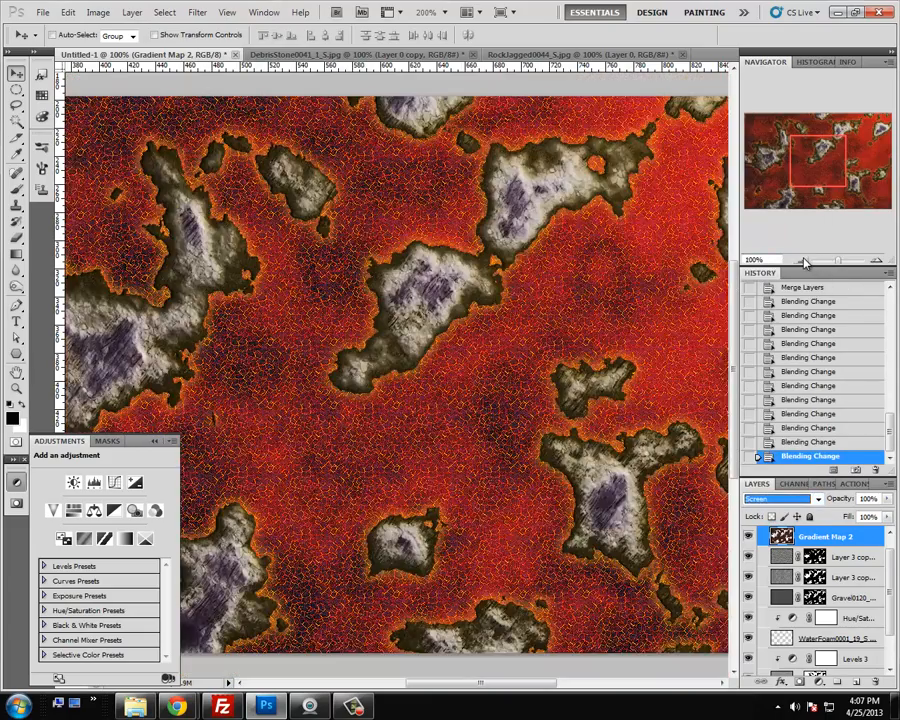
{"action": "left_click", "coordinate": [805, 262]}
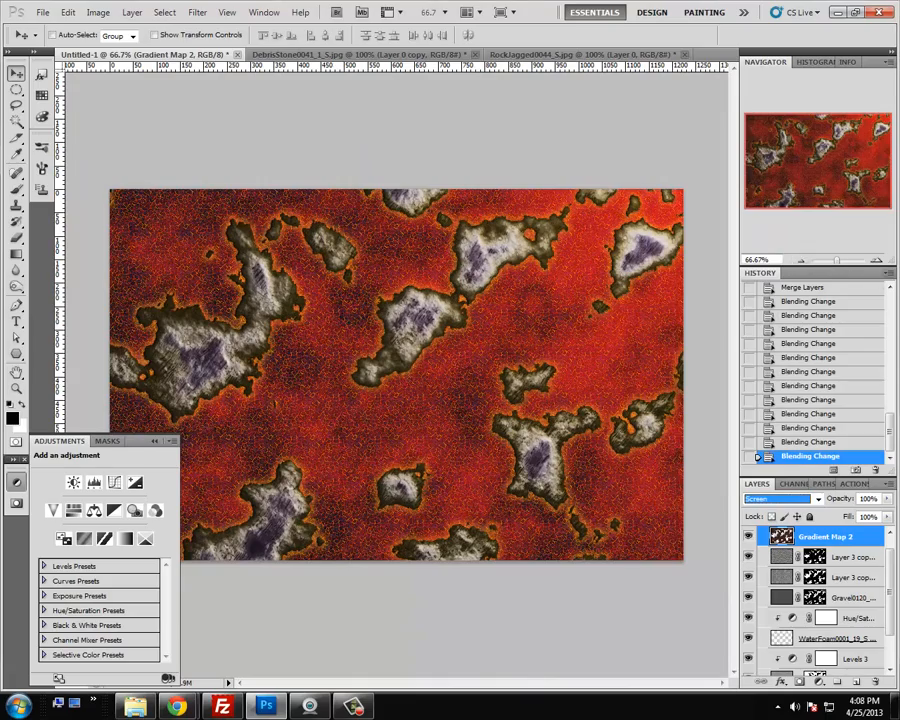
{"action": "left_click", "coordinate": [877, 262]}
{"action": "left_click", "coordinate": [877, 262]}
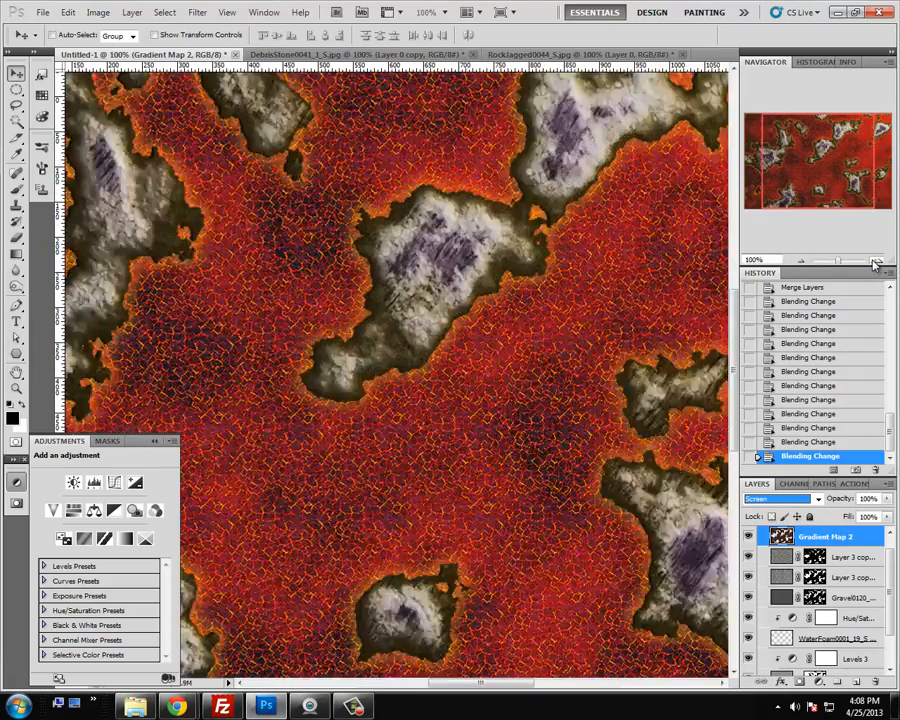
{"action": "left_click", "coordinate": [805, 262]}
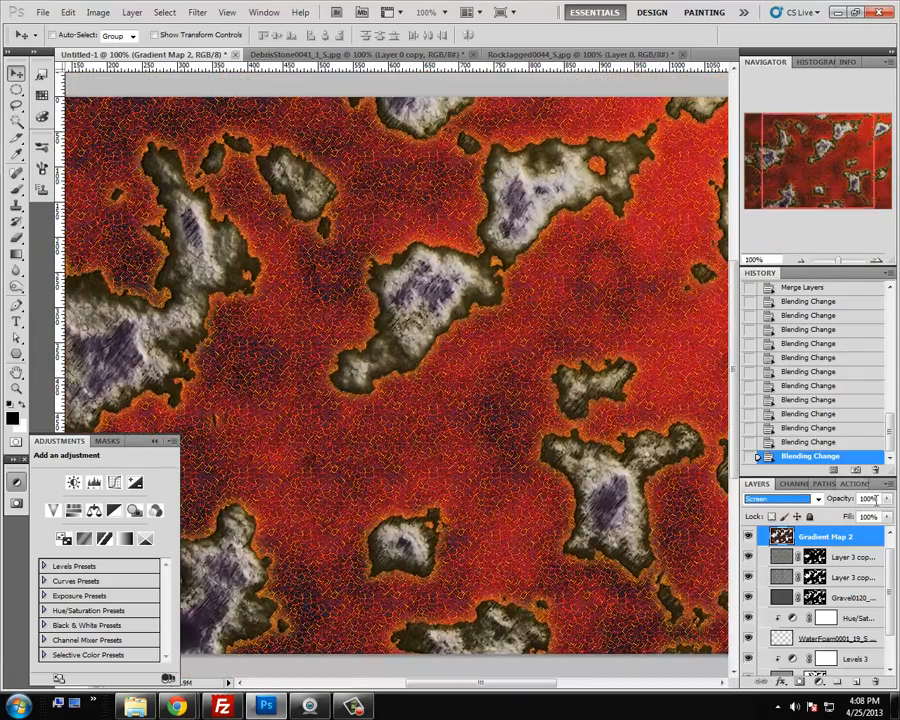
{"action": "right_click", "coordinate": [781, 537]}
{"action": "left_click", "coordinate": [783, 334]}
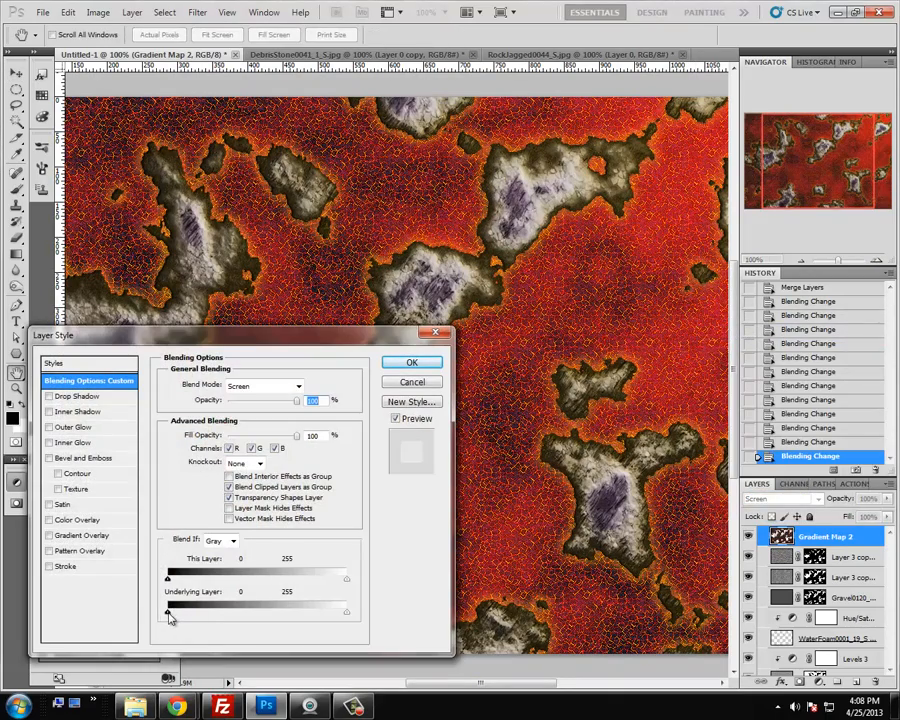
{"action": "left_click", "coordinate": [411, 382]}
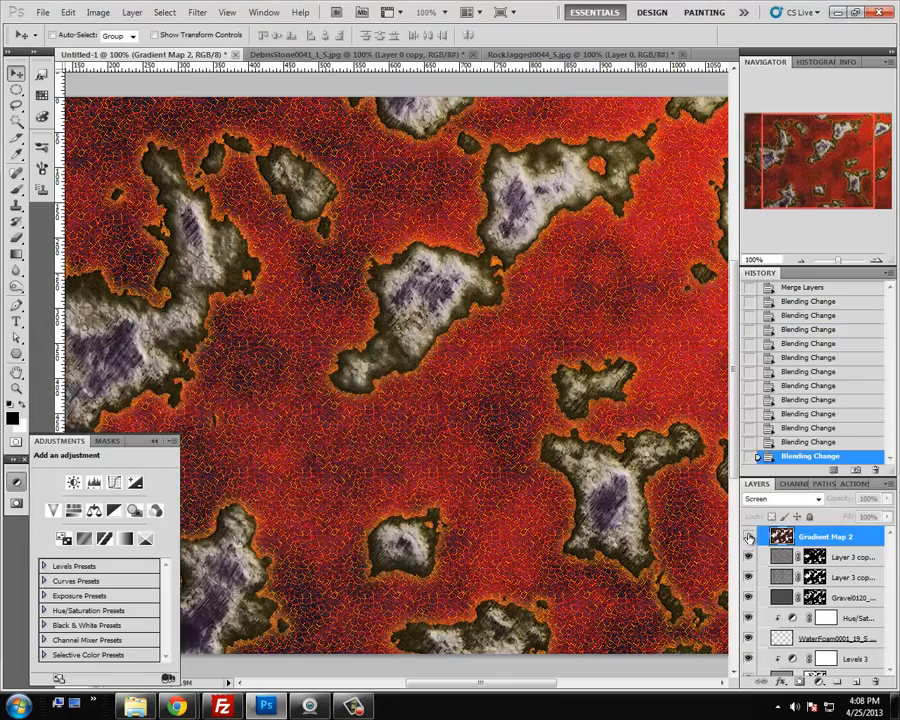
Compare the lava areas with the merged lava-crack layer hidden and shown, up close
{"action": "left_click", "coordinate": [749, 537]}
{"action": "left_click", "coordinate": [749, 537]}
{"action": "left_click", "coordinate": [749, 537]}
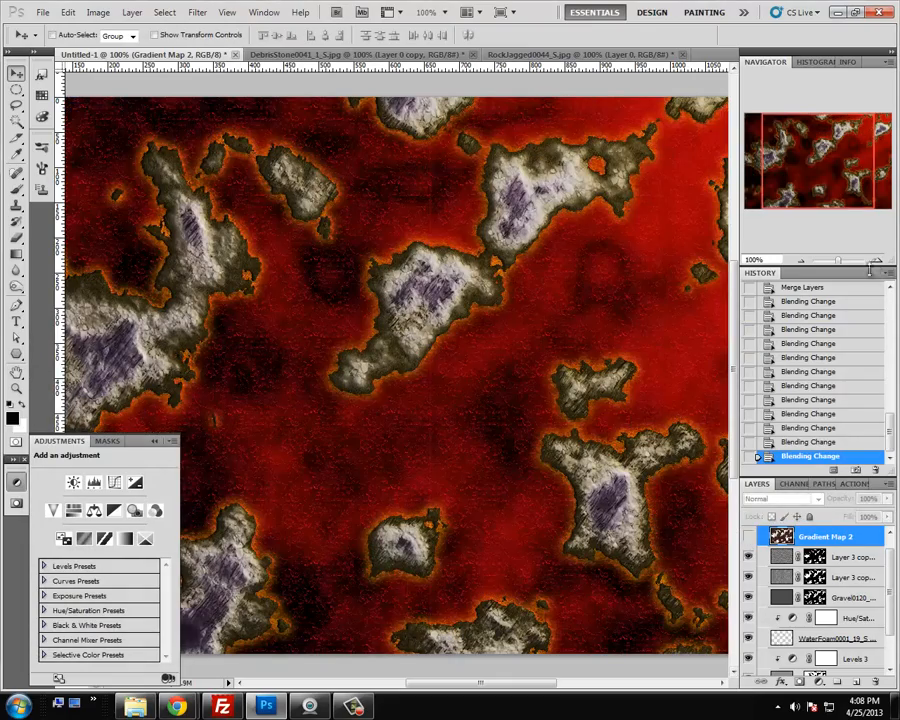
{"action": "key", "text": "ctrl+plus"}
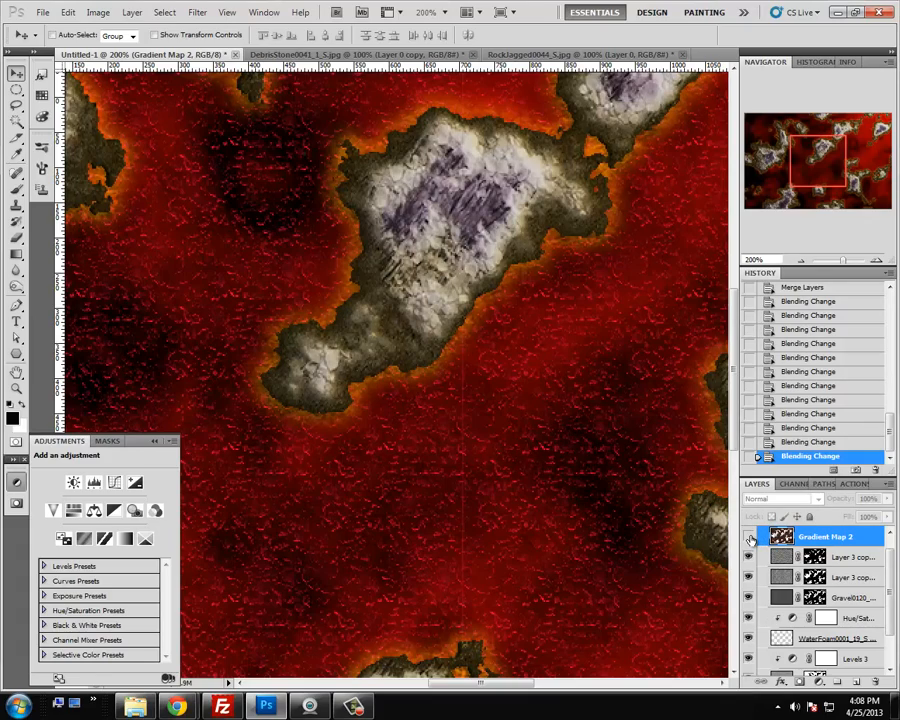
{"action": "left_click", "coordinate": [750, 538]}
In the lava-crack layer's blending options, lower the Underlying Layer white limit of Blend If to about 18
{"action": "right_click", "coordinate": [781, 536]}
{"action": "left_click", "coordinate": [750, 334]}
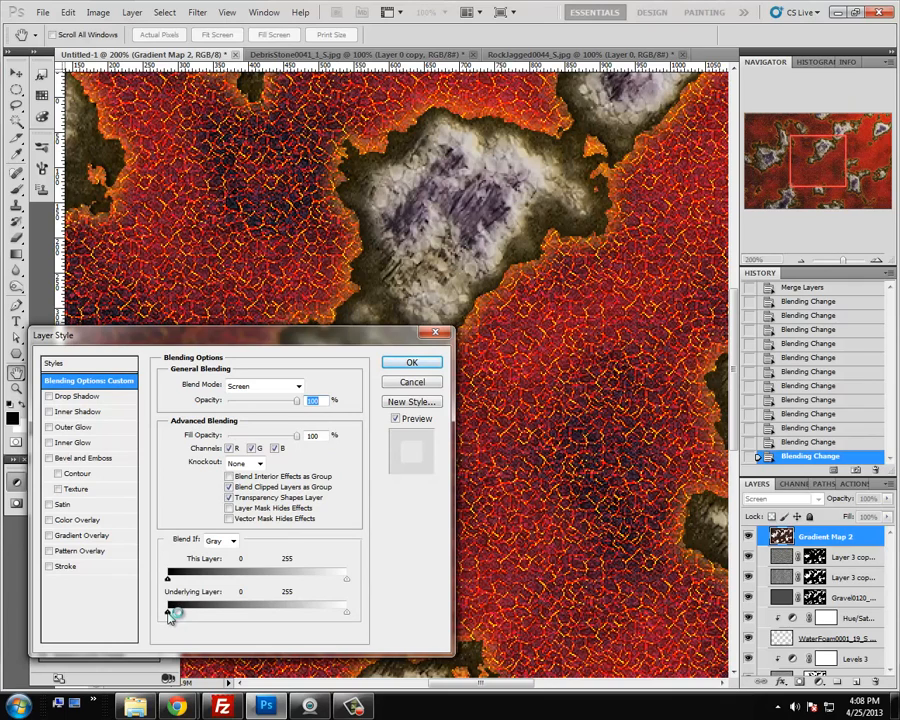
{"action": "left_click_drag", "start_coordinate": [168, 613], "coordinate": [145, 614]}
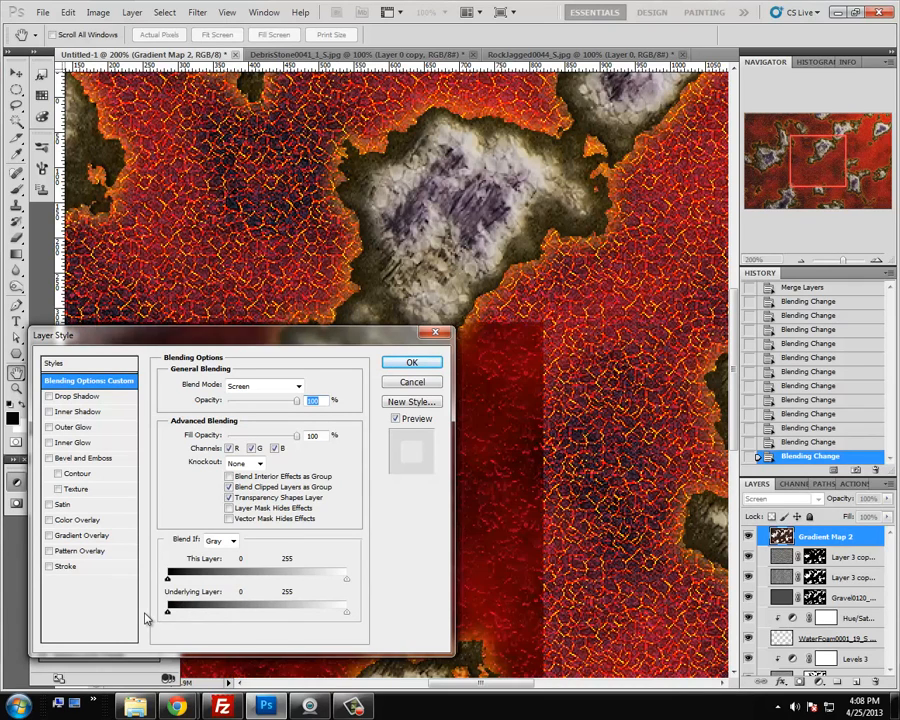
{"action": "left_click_drag", "start_coordinate": [343, 609], "coordinate": [173, 615]}
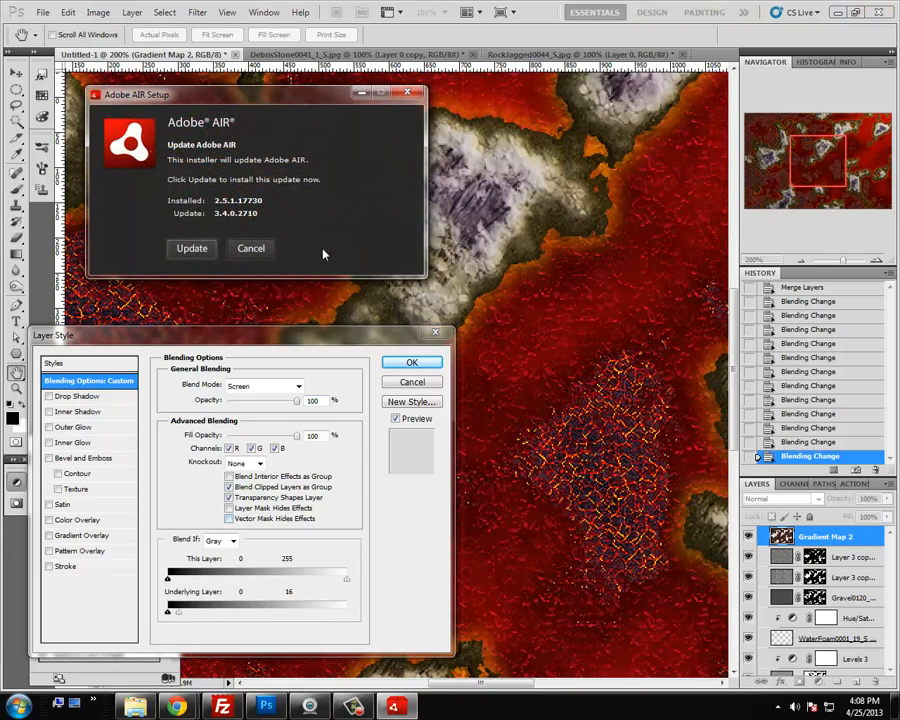
Cancel the Adobe AIR update and close the Adobe Community Help window
{"action": "left_click", "coordinate": [251, 249]}
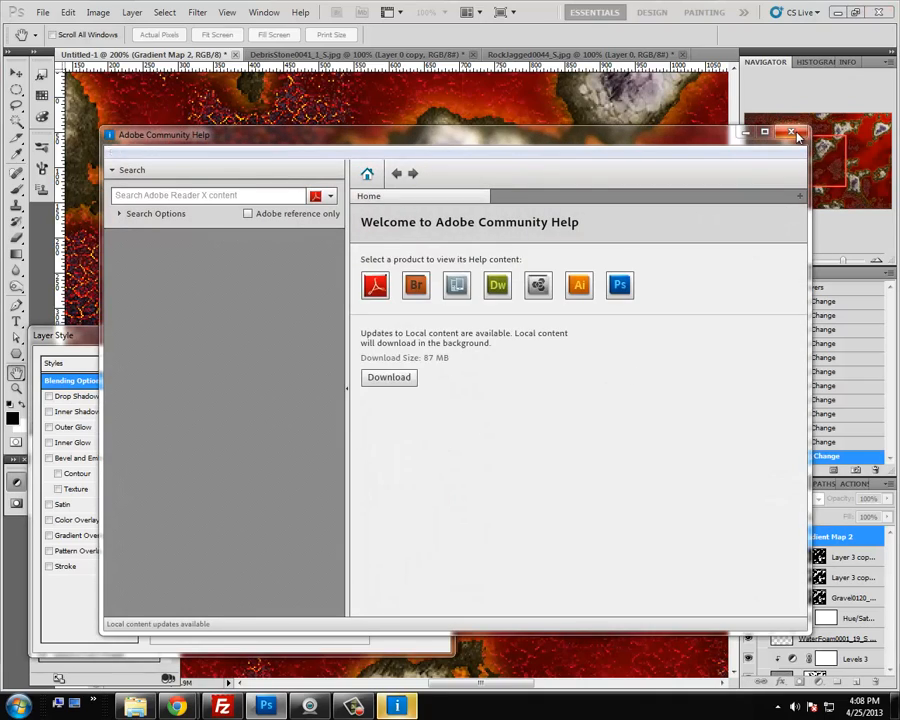
{"action": "left_click", "coordinate": [790, 131]}
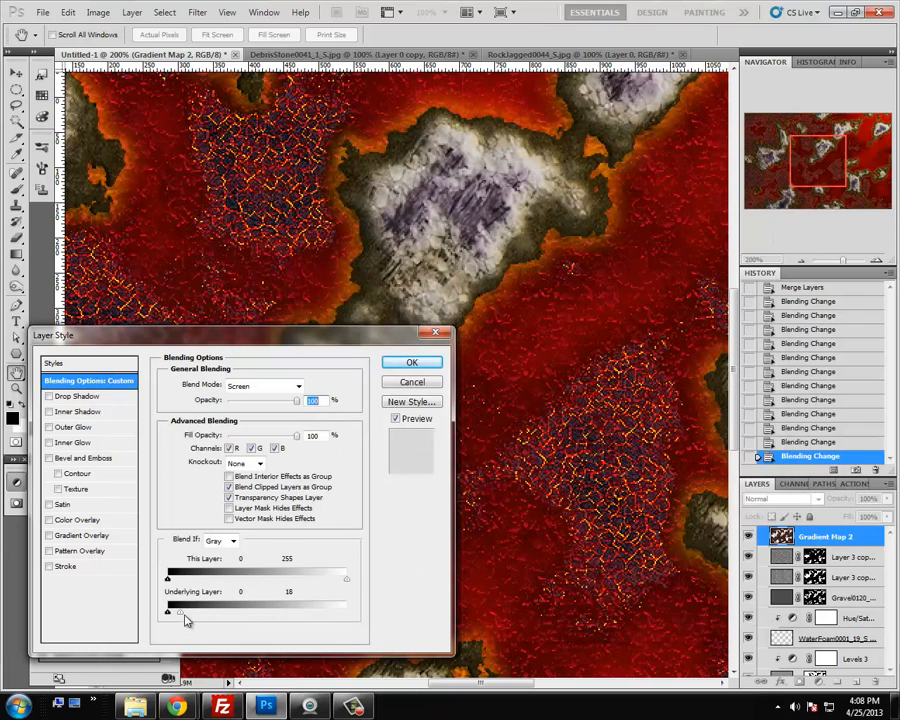
Split the Underlying Layer white limit to 13 / 26 for a soft transition and apply the blending options
{"action": "left_click_drag", "start_coordinate": [180, 613], "coordinate": [196, 618]}
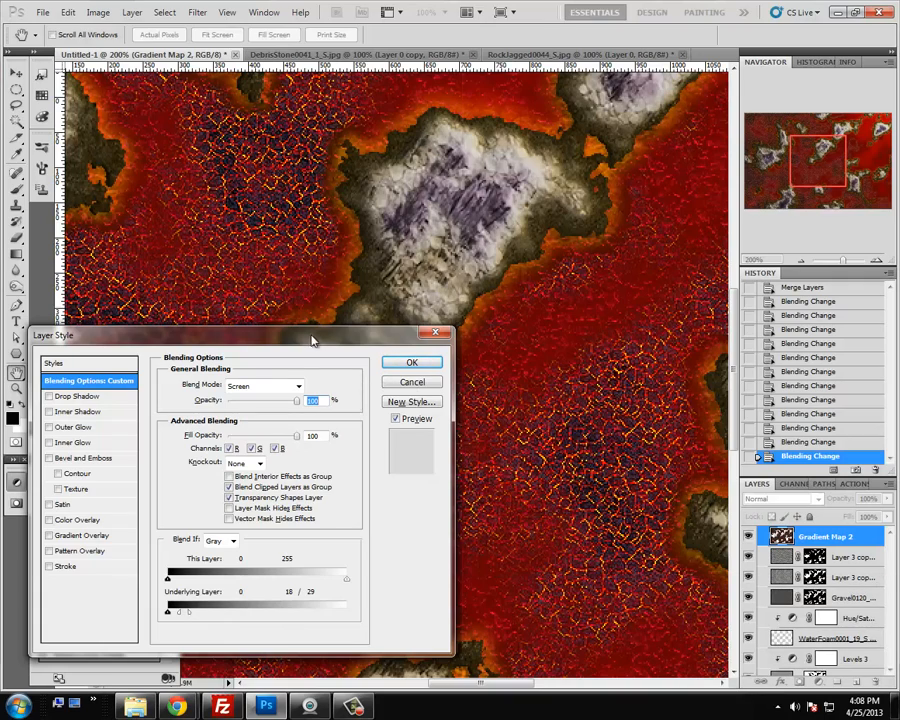
{"action": "left_click_drag", "start_coordinate": [312, 341], "coordinate": [632, 161]}
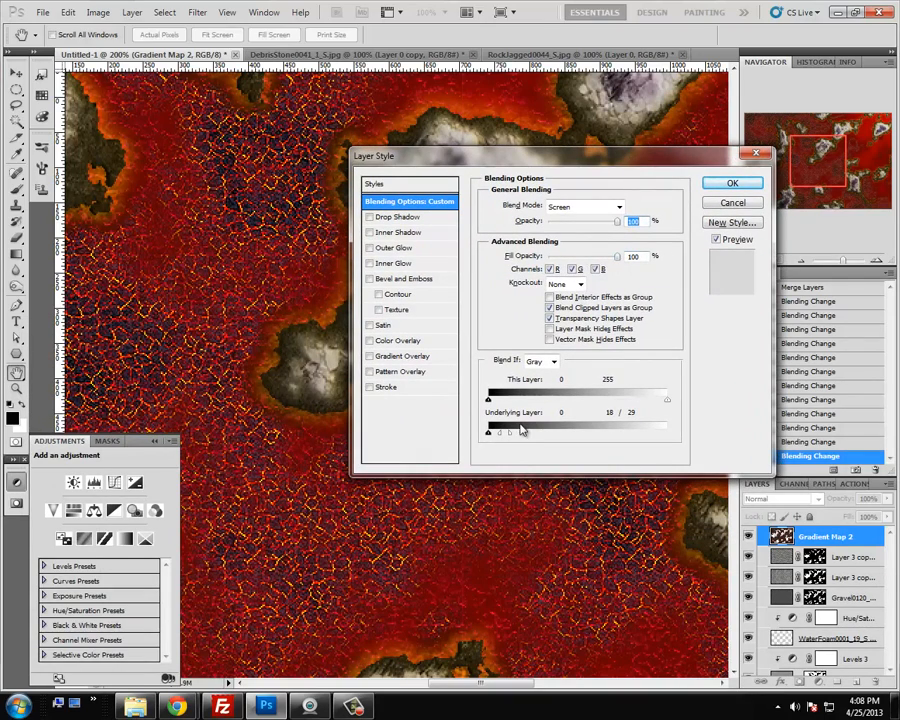
{"action": "left_click_drag", "start_coordinate": [515, 437], "coordinate": [501, 440]}
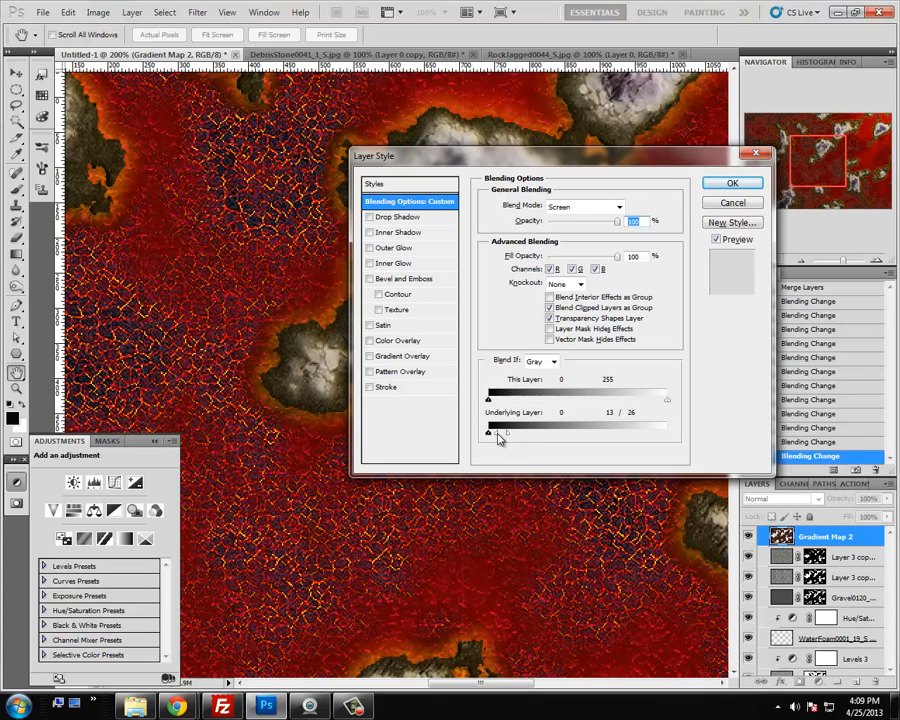
{"action": "left_click", "coordinate": [748, 185]}
{"action": "left_click", "coordinate": [805, 263]}
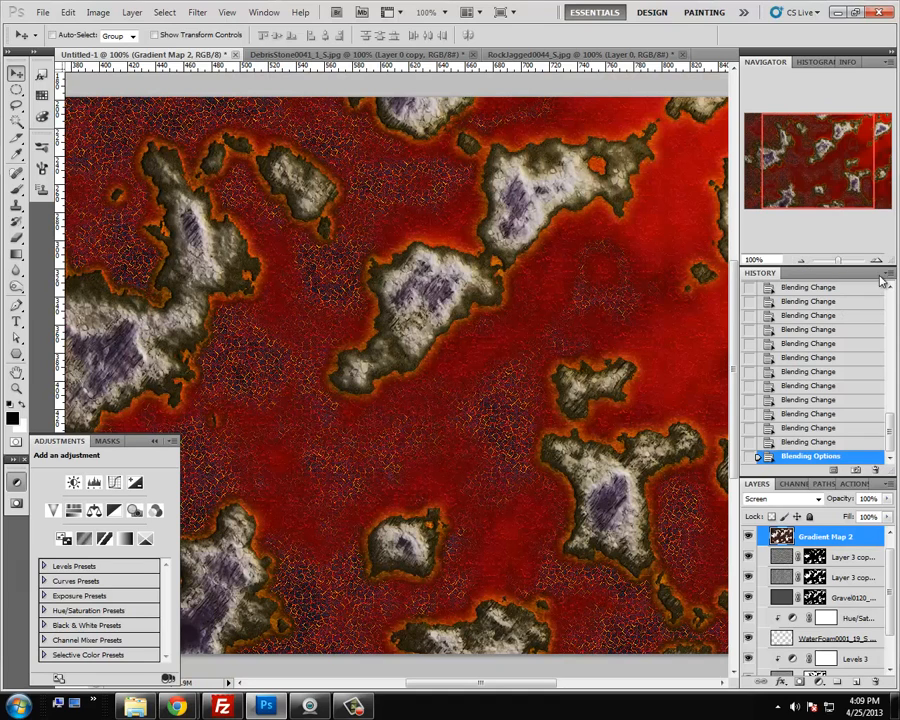
Compare the map with Layer 2 of the Light Effects group hidden and shown
{"action": "scroll", "coordinate": [852, 565], "scroll_direction": "down", "scroll_amount": 2}
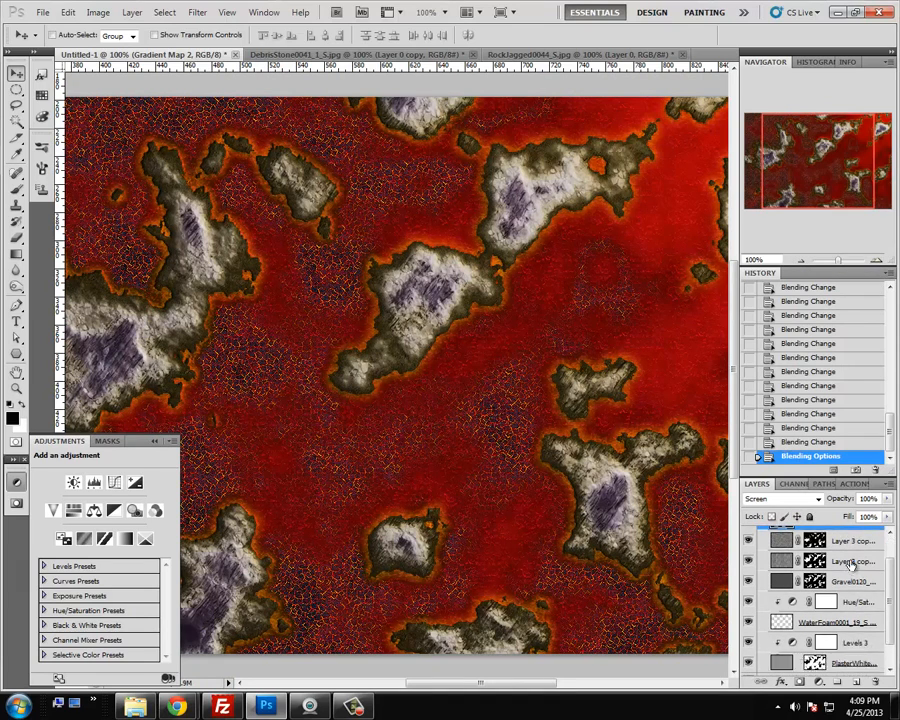
{"action": "scroll", "coordinate": [850, 565], "scroll_direction": "up", "scroll_amount": 3}
{"action": "left_click", "coordinate": [767, 535]}
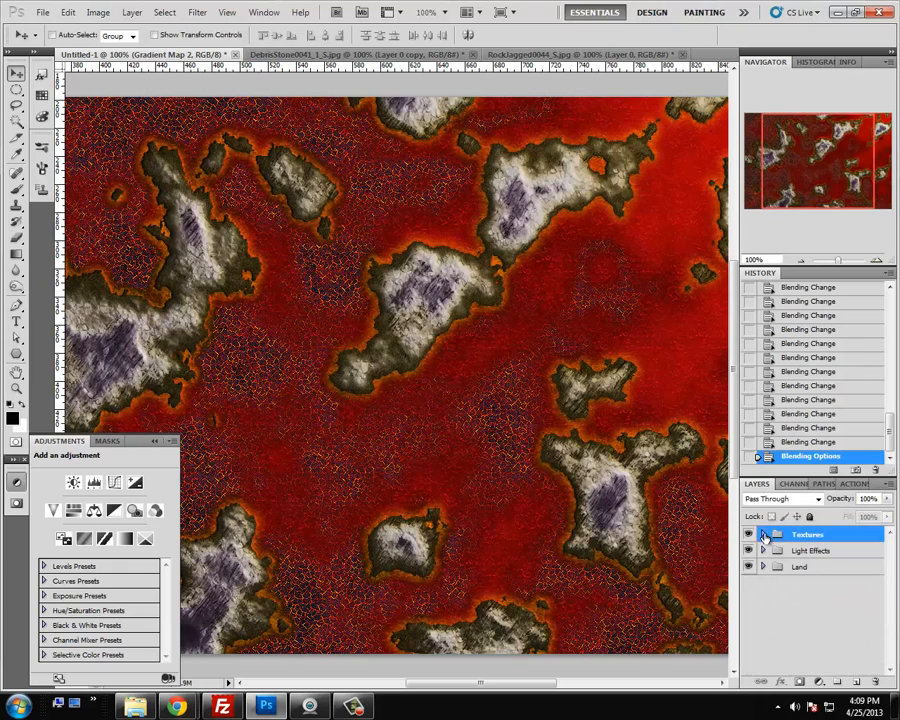
{"action": "left_click", "coordinate": [762, 551]}
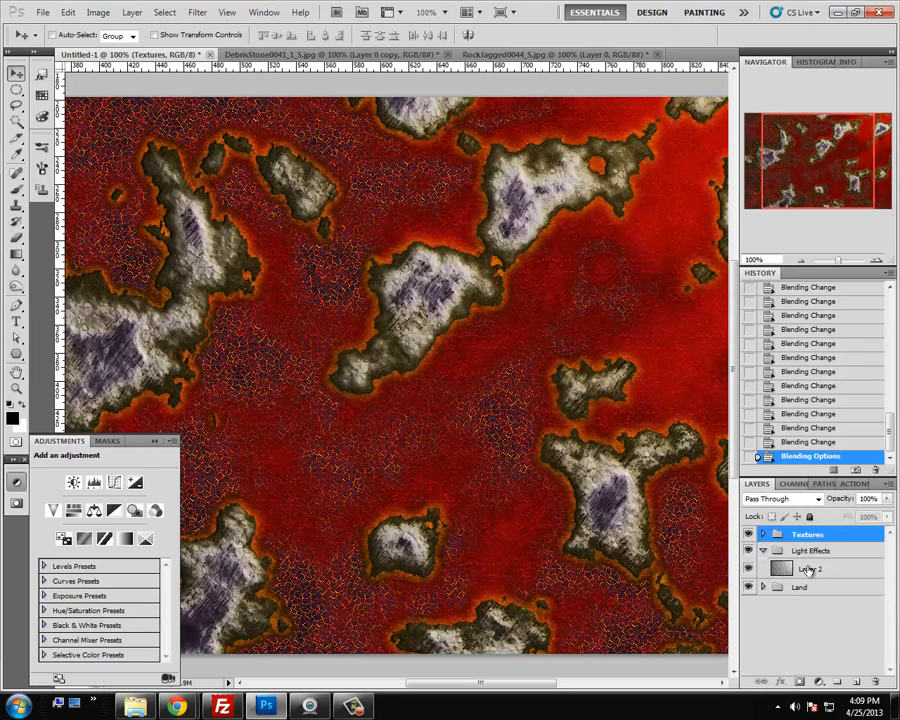
{"action": "left_click", "coordinate": [762, 569]}
{"action": "left_click", "coordinate": [748, 569]}
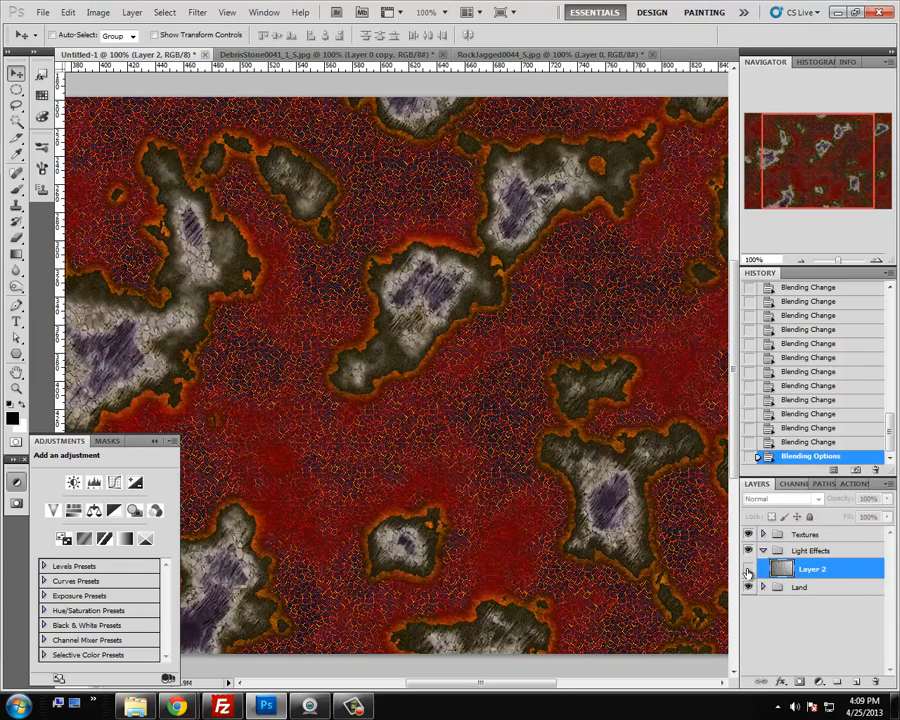
{"action": "left_click", "coordinate": [748, 569]}
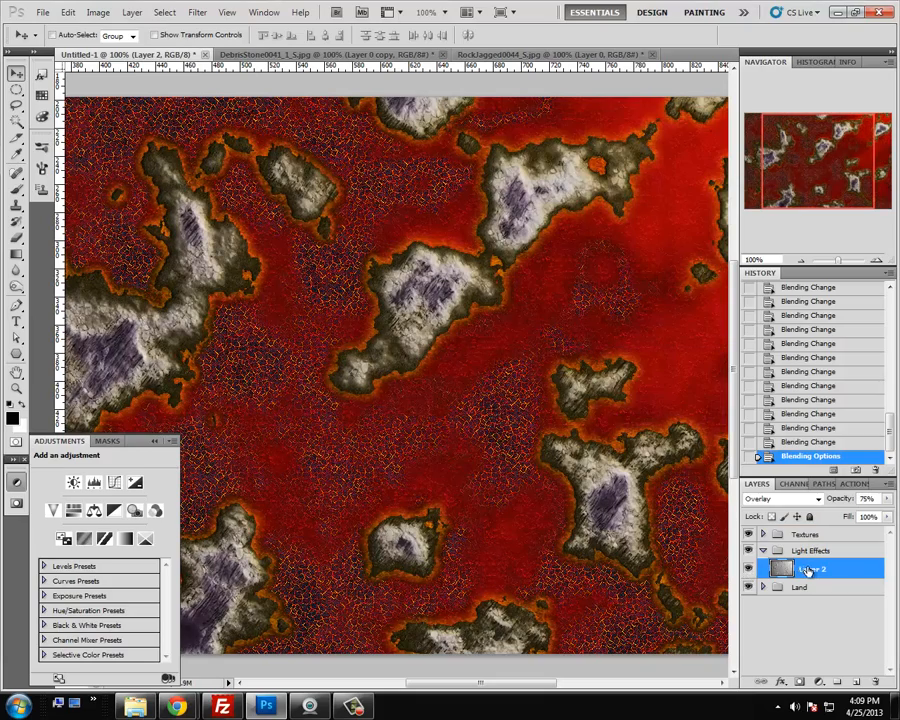
Try a duplicate of Layer 2 in the Light Effects group and delete the copy
{"action": "left_click_drag", "start_coordinate": [806, 571], "coordinate": [856, 681]}
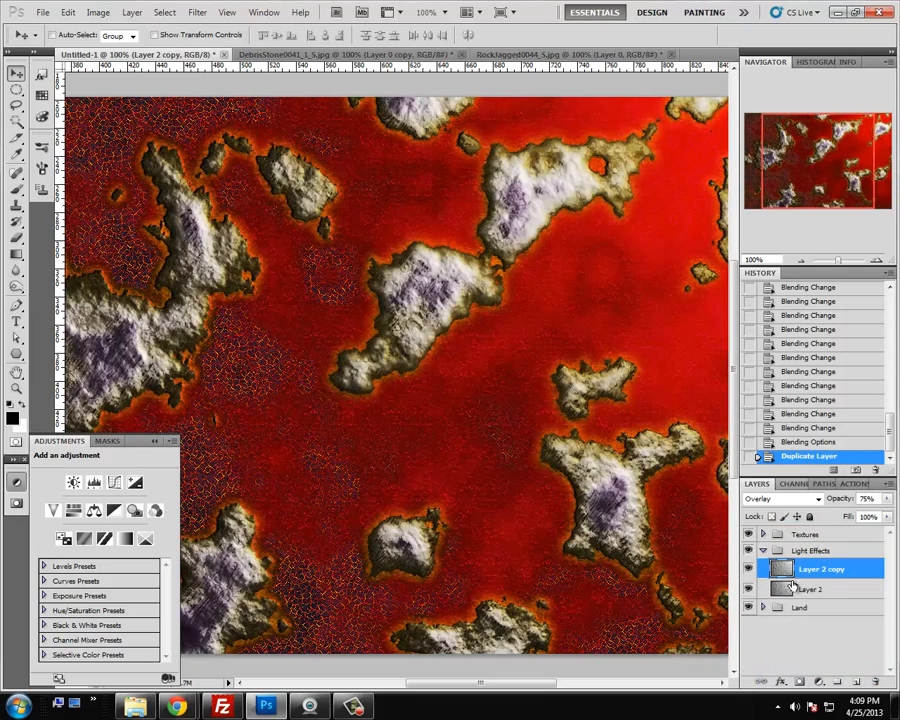
{"action": "left_click_drag", "start_coordinate": [812, 571], "coordinate": [875, 682]}
Add a Levels adjustment clipped to Layer 2 in the Light Effects group, with the input black level at 49
{"action": "left_click", "coordinate": [820, 680]}
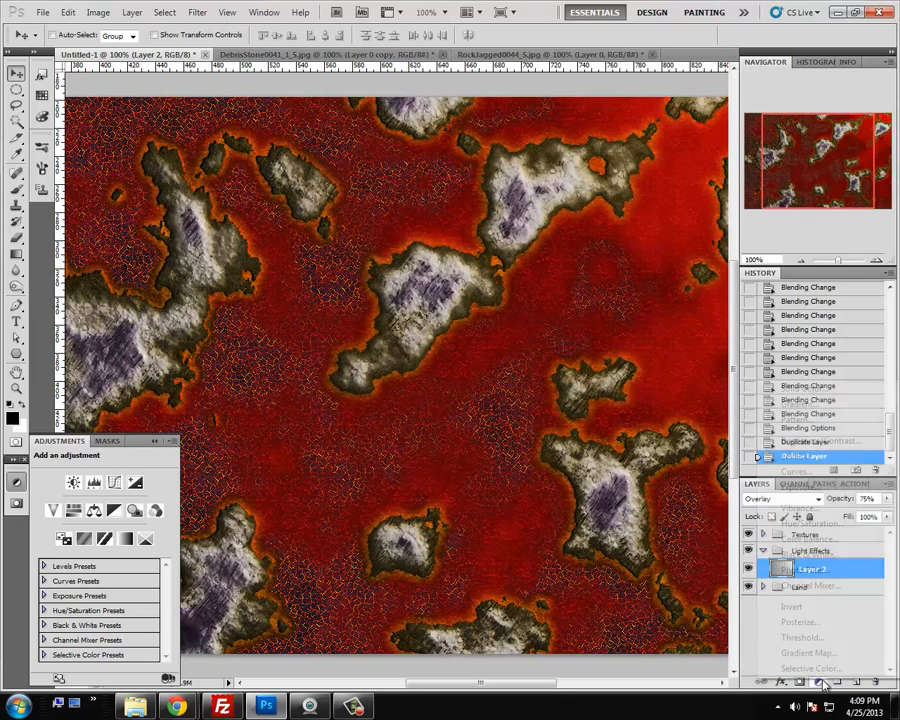
{"action": "left_click", "coordinate": [775, 451]}
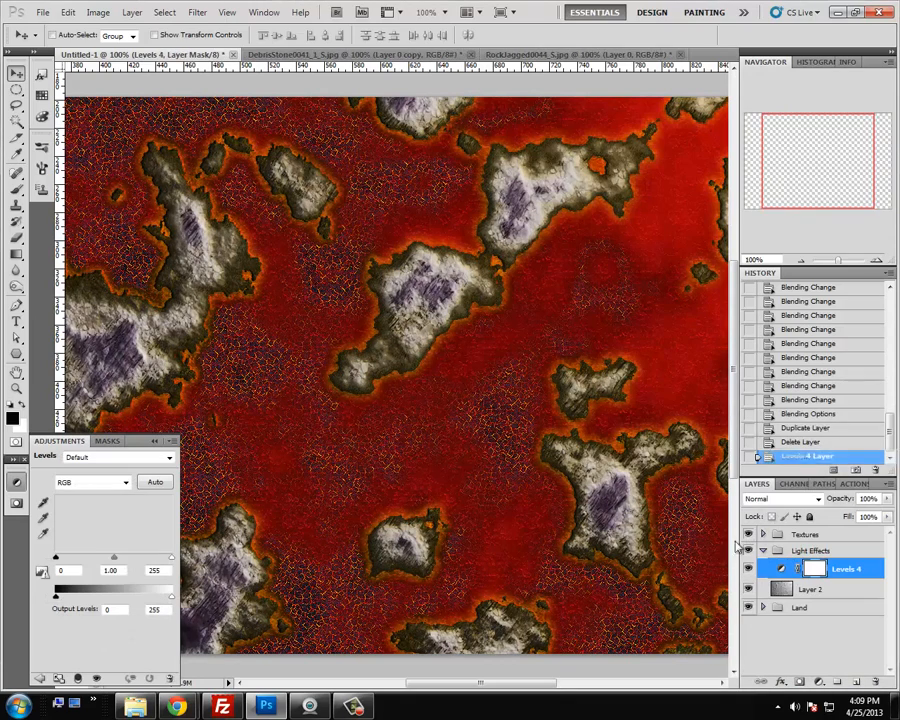
{"action": "left_click", "coordinate": [769, 580], "text": "alt"}
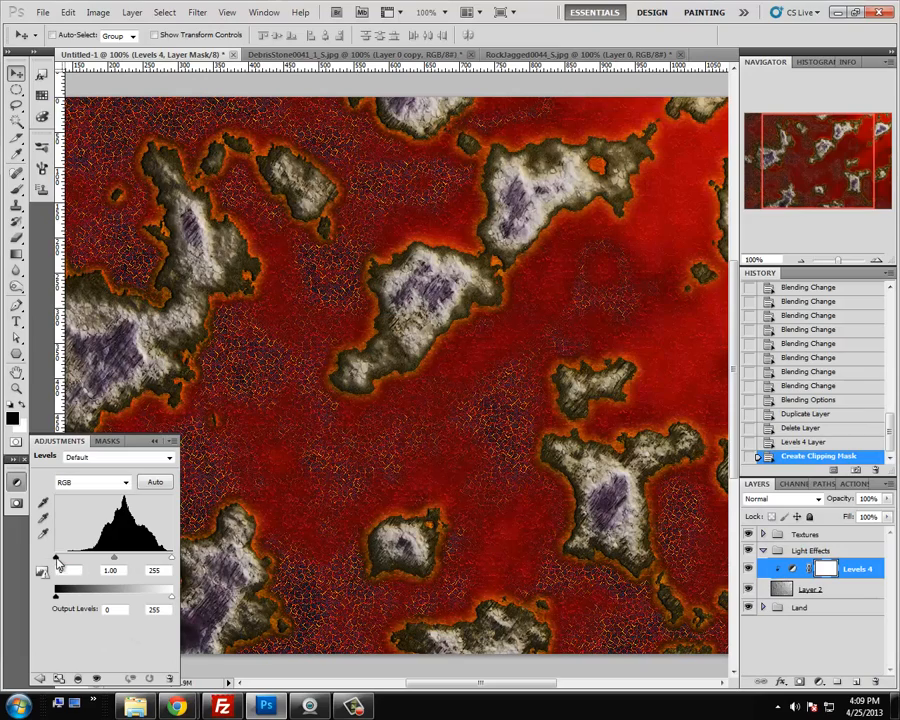
{"action": "left_click_drag", "start_coordinate": [56, 558], "coordinate": [80, 564]}
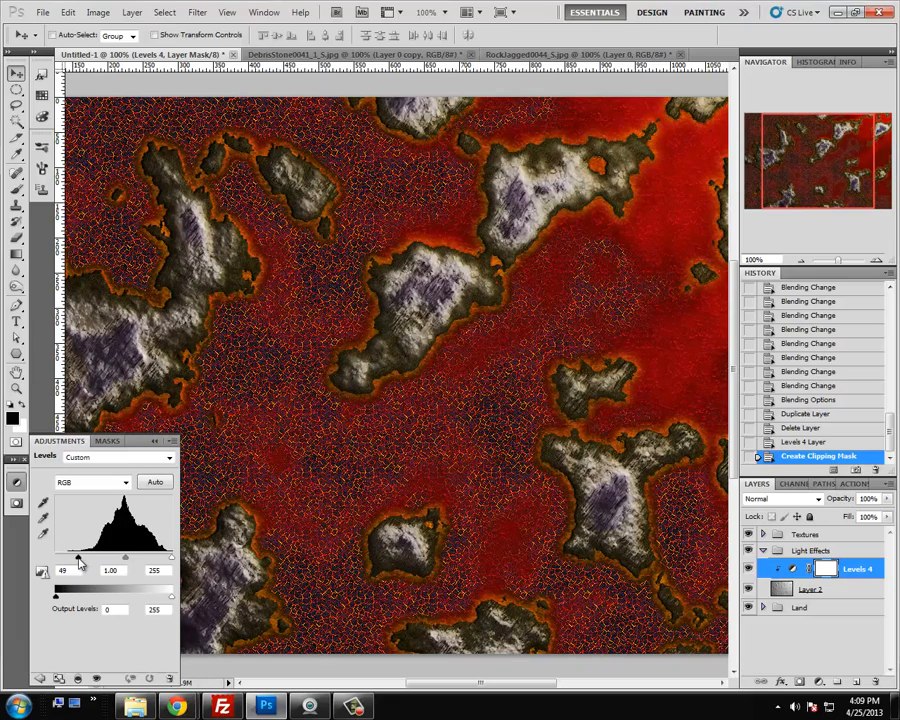
{"action": "mouse_move", "coordinate": [170, 558]}
{"action": "left_mouse_down"}
{"action": "mouse_move", "coordinate": [158, 562]}
{"action": "mouse_move", "coordinate": [183, 563]}
{"action": "left_mouse_up"}
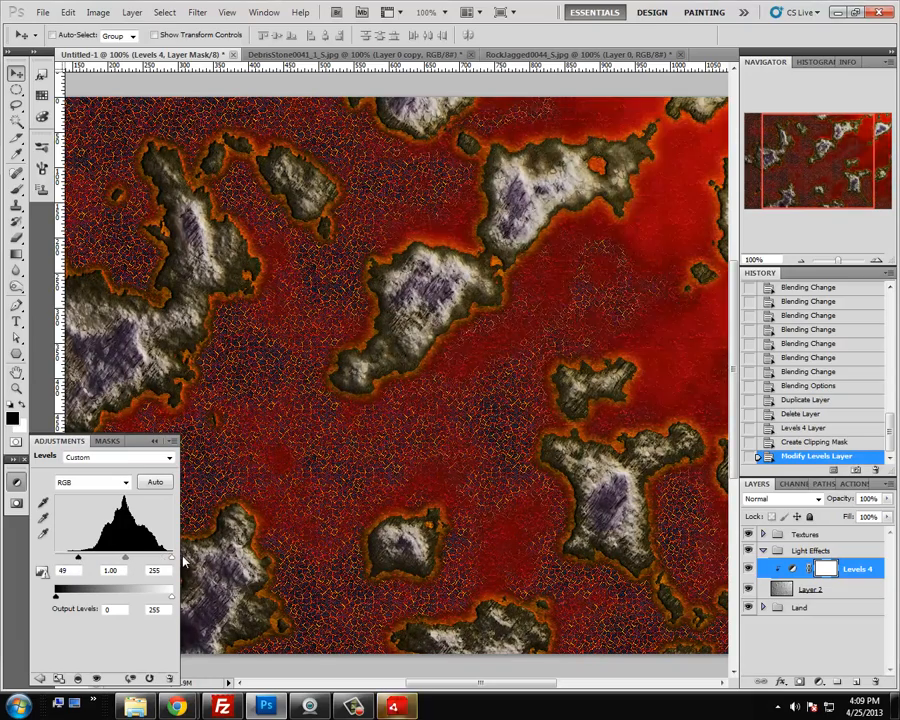
{"action": "left_click", "coordinate": [110, 313]}
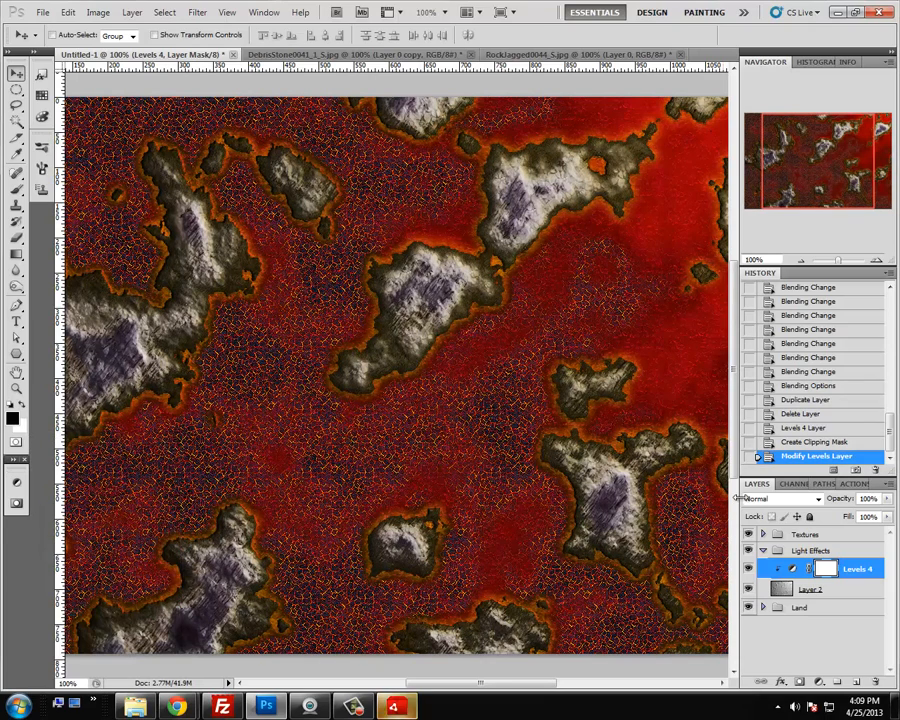
Move the Light Effects group above the Textures group and compare the map with it hidden and shown
{"action": "left_click", "coordinate": [763, 551]}
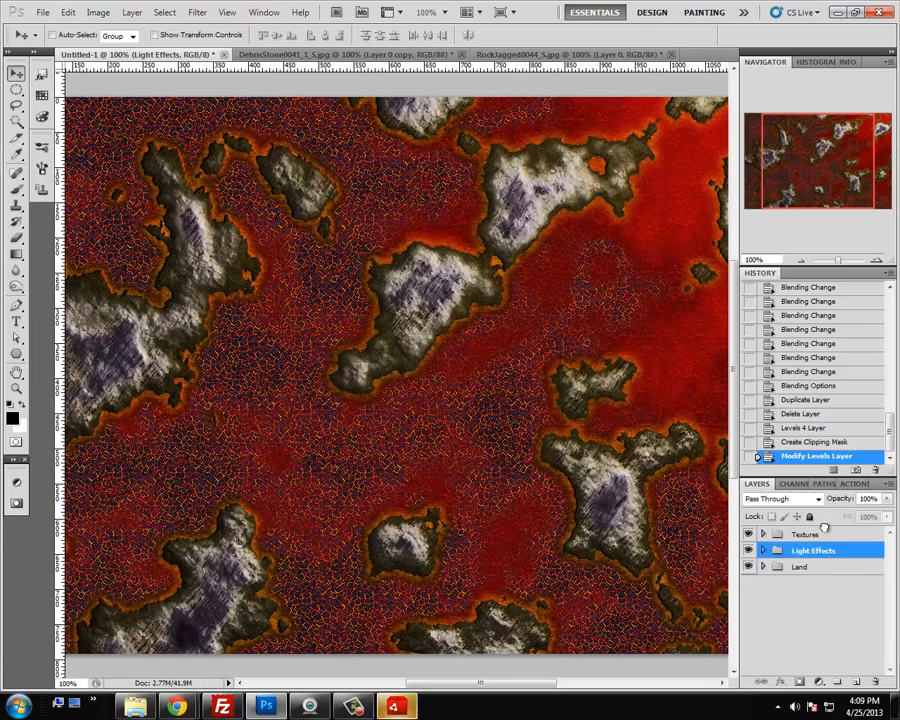
{"action": "left_click", "coordinate": [824, 532], "text": "shift"}
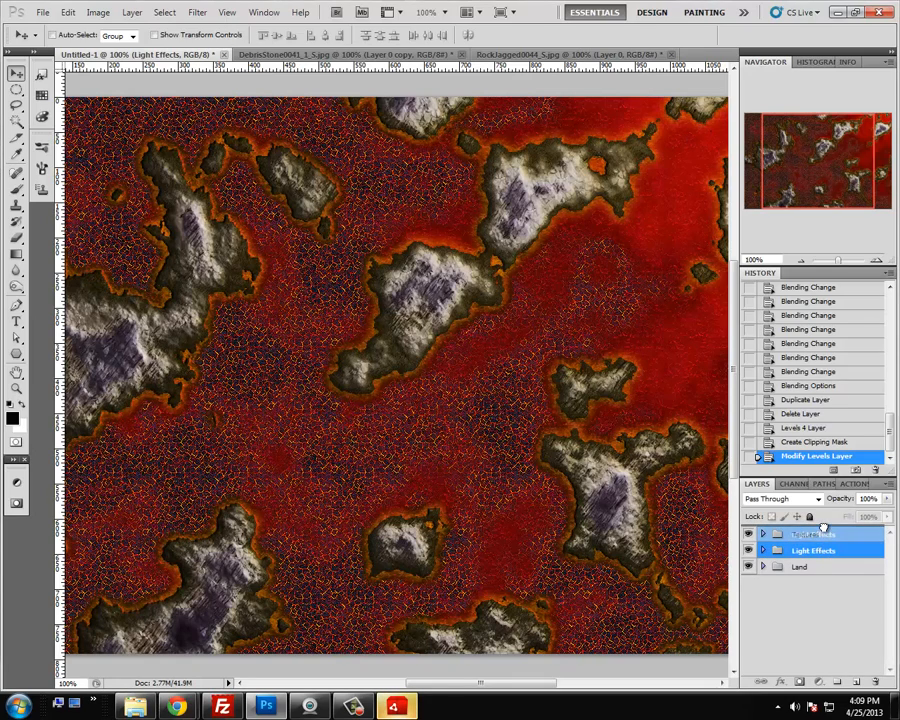
{"action": "left_click_drag", "start_coordinate": [824, 528], "coordinate": [824, 531]}
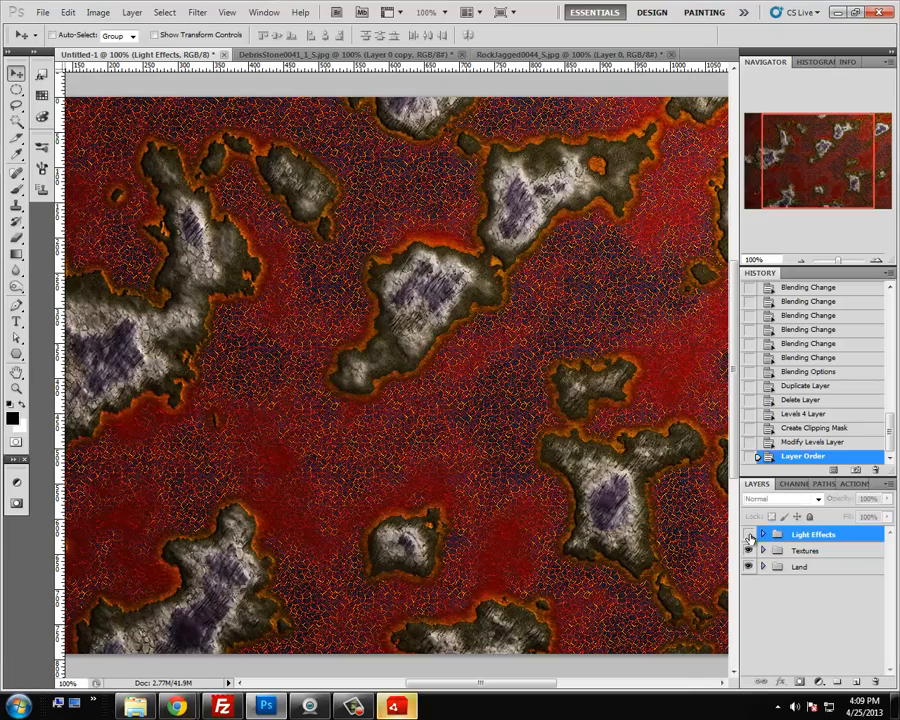
{"action": "left_click", "coordinate": [748, 535]}
{"action": "left_click", "coordinate": [748, 535]}
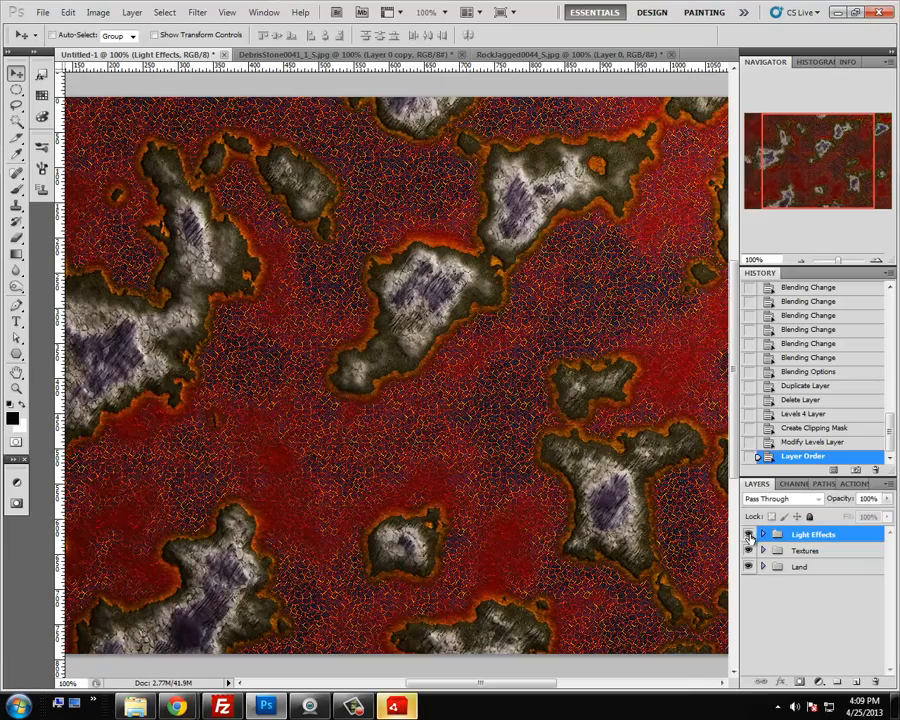
Check the effect of the Levels 4 adjustment up close and hide the Light Effects group
{"action": "left_click", "coordinate": [877, 261]}
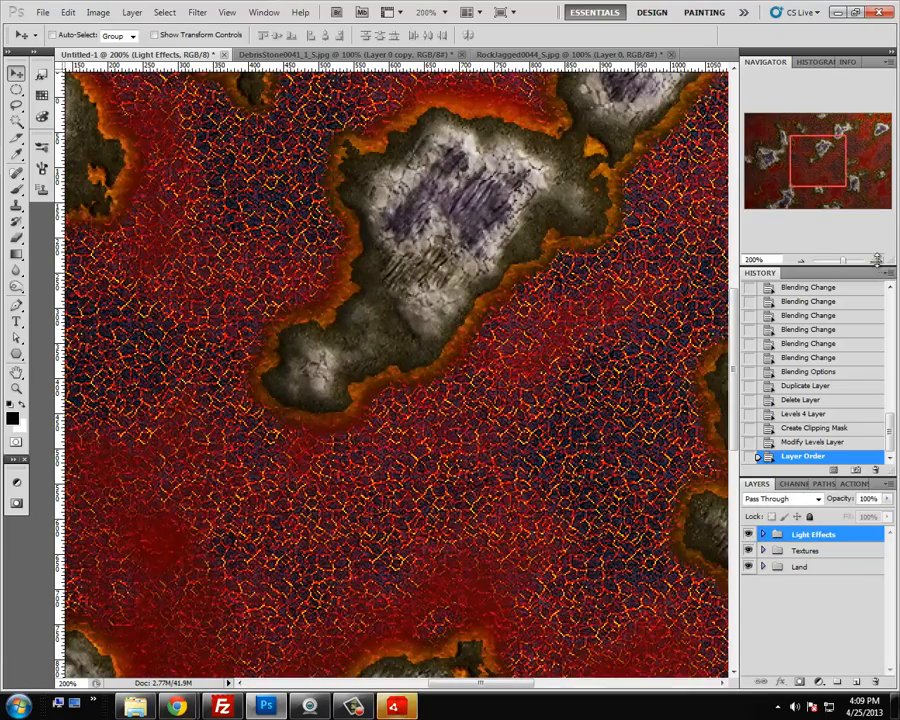
{"action": "left_click", "coordinate": [763, 535]}
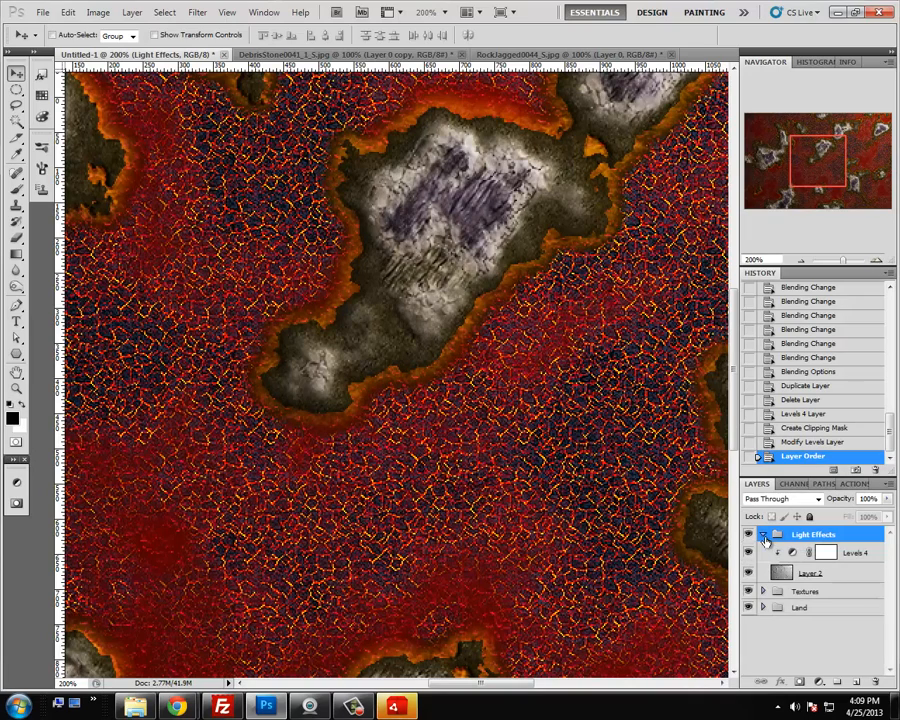
{"action": "left_click", "coordinate": [749, 553]}
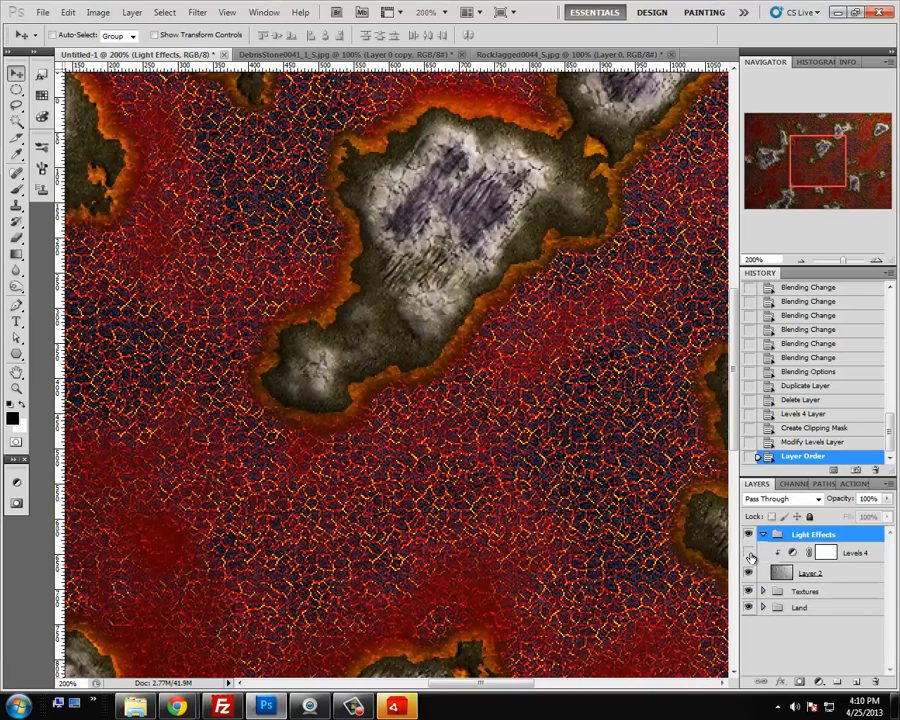
{"action": "left_click", "coordinate": [749, 535]}
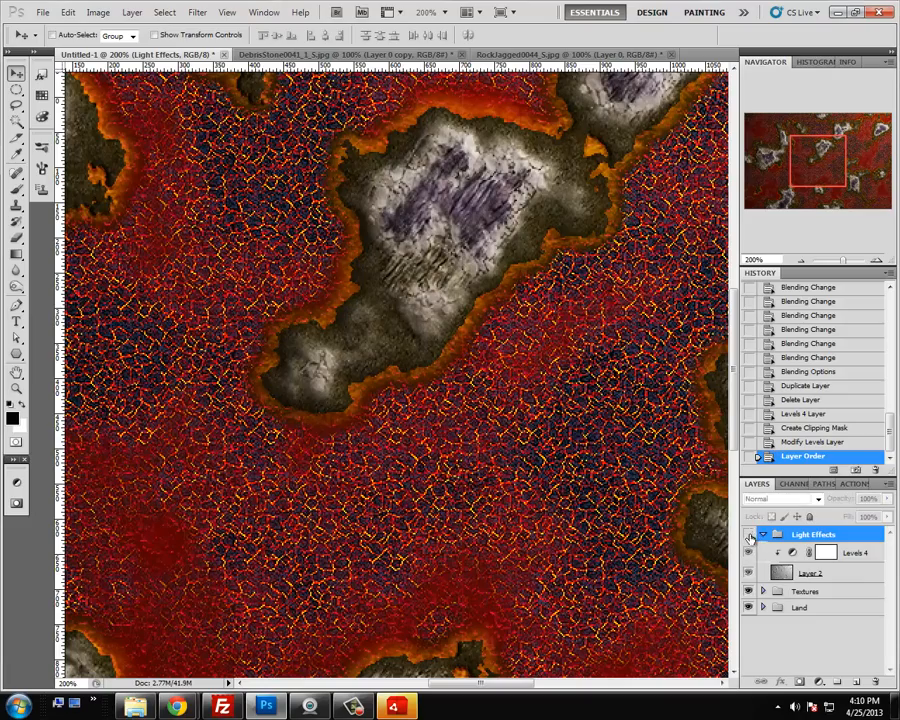
Collapse the Light Effects group and compare the map with the Textures group shown and hidden
{"action": "left_click", "coordinate": [763, 535]}
{"action": "left_click", "coordinate": [748, 550]}
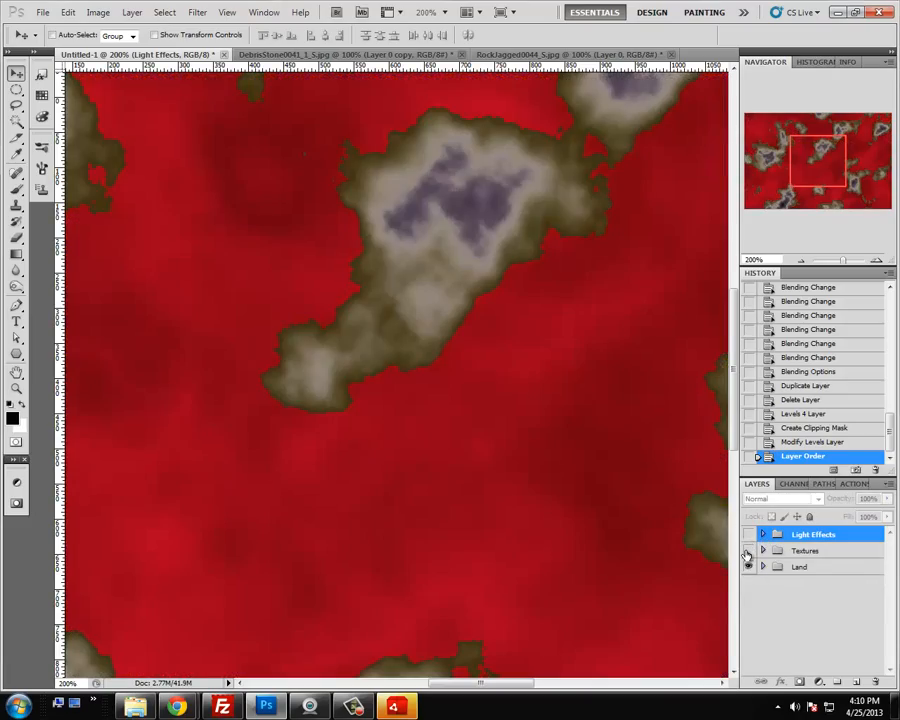
{"action": "left_click", "coordinate": [748, 550]}
{"action": "left_click", "coordinate": [763, 551]}
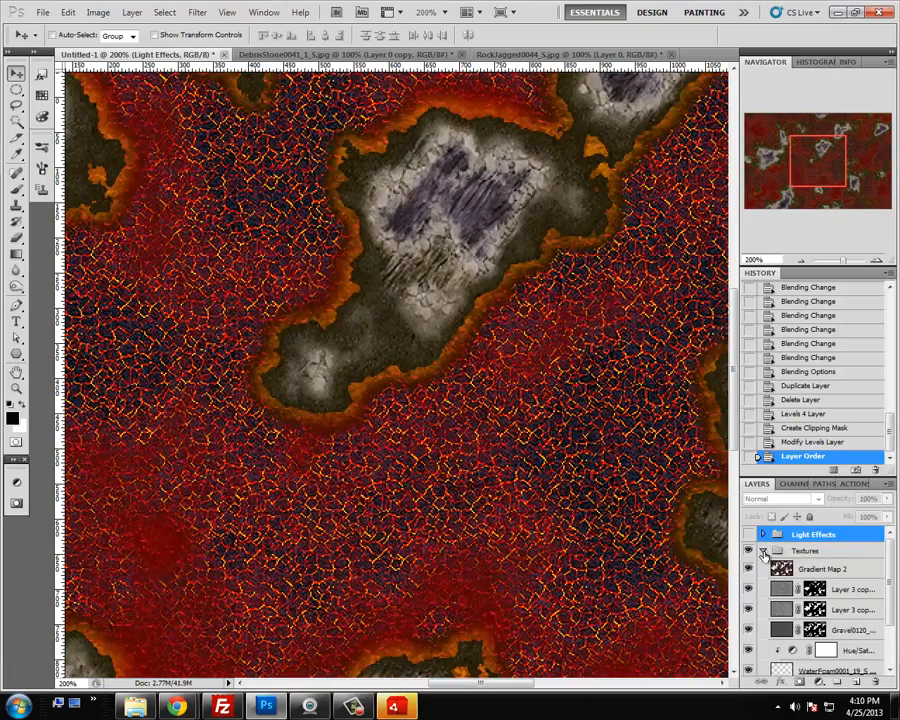
{"action": "left_click", "coordinate": [763, 551]}
{"action": "left_click", "coordinate": [748, 550]}
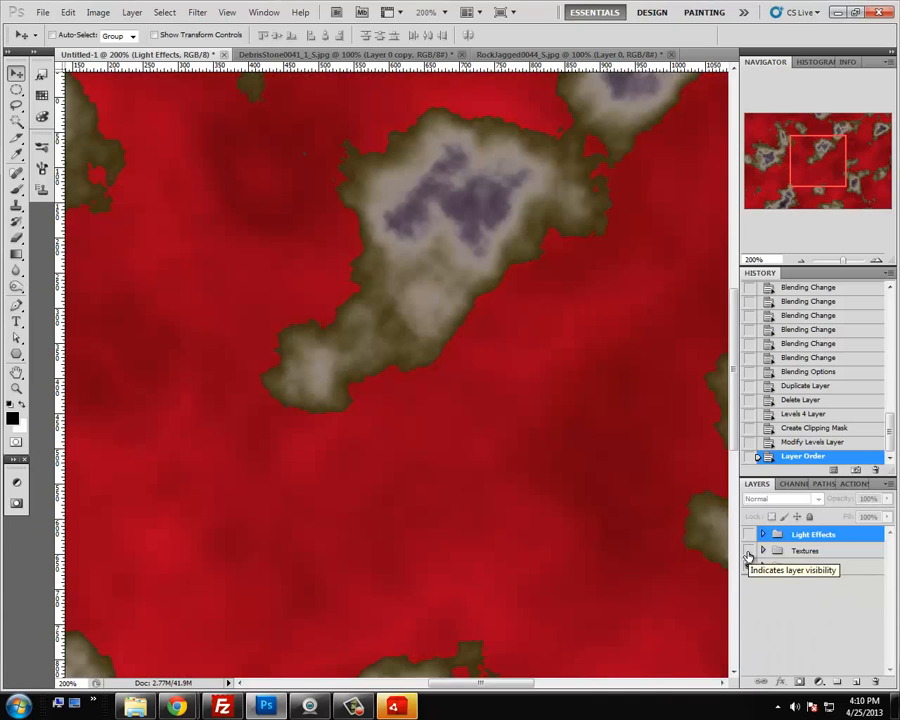
Expand the Land group and hide its layers until only Levels 1 is shown
{"action": "left_click", "coordinate": [748, 567]}
{"action": "left_click", "coordinate": [763, 567]}
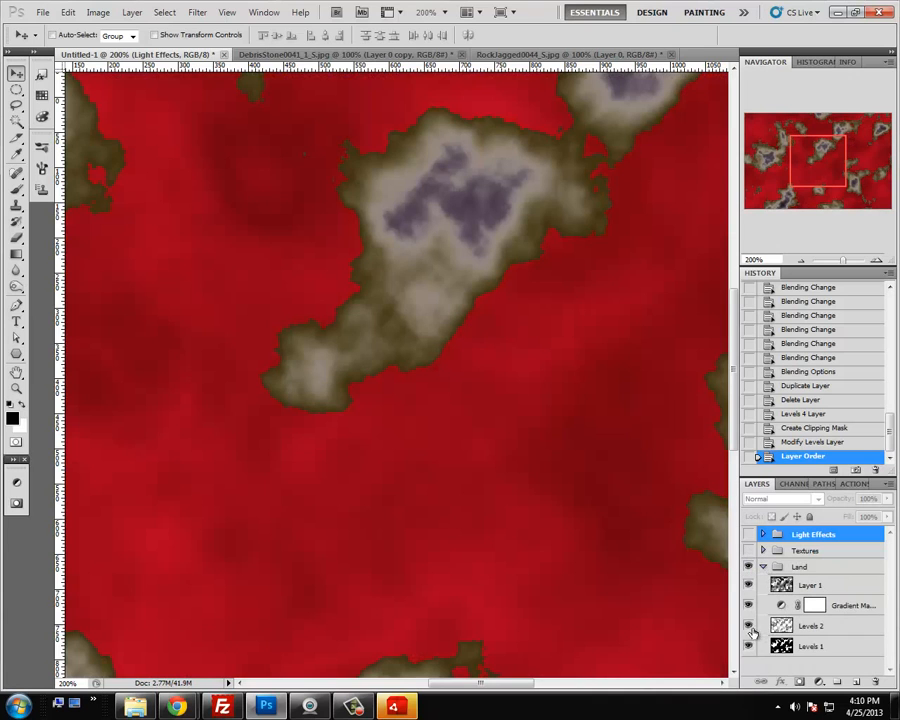
{"action": "left_click_drag", "start_coordinate": [752, 632], "coordinate": [750, 569]}
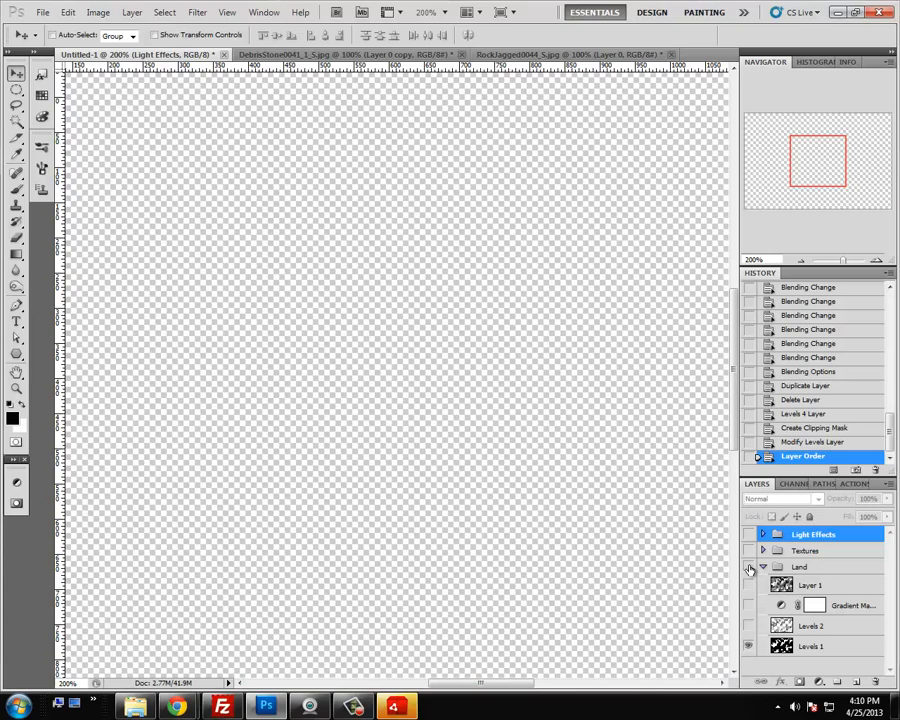
{"action": "left_click", "coordinate": [749, 644]}
{"action": "left_click", "coordinate": [748, 647]}
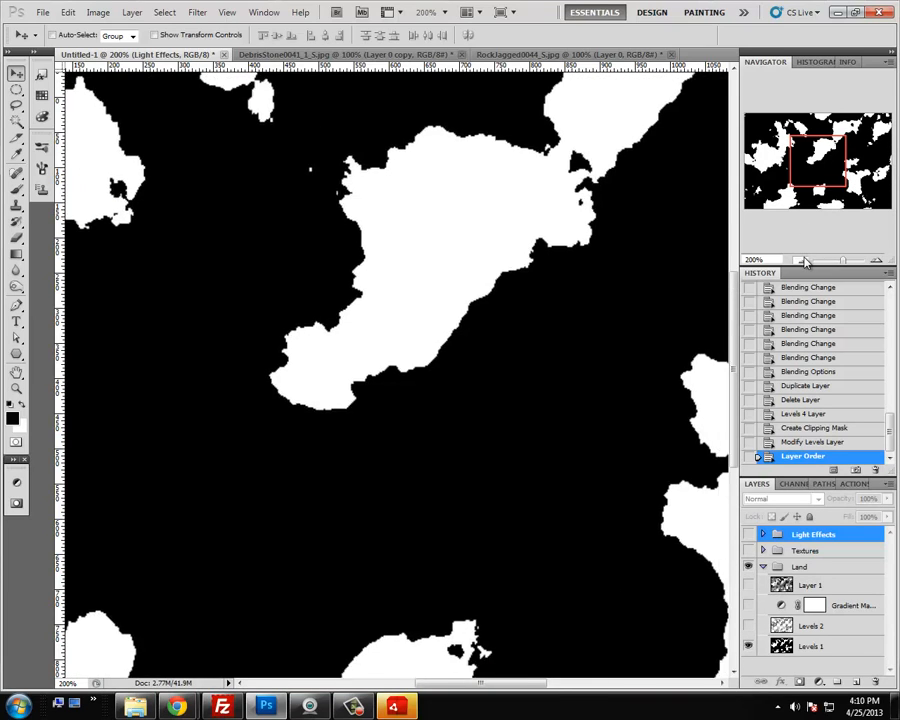
Review the Land group by showing Levels 2, the gradient map and Layer 1 one by one, and collapse the group
{"action": "left_click", "coordinate": [801, 260]}
{"action": "left_click", "coordinate": [805, 626]}
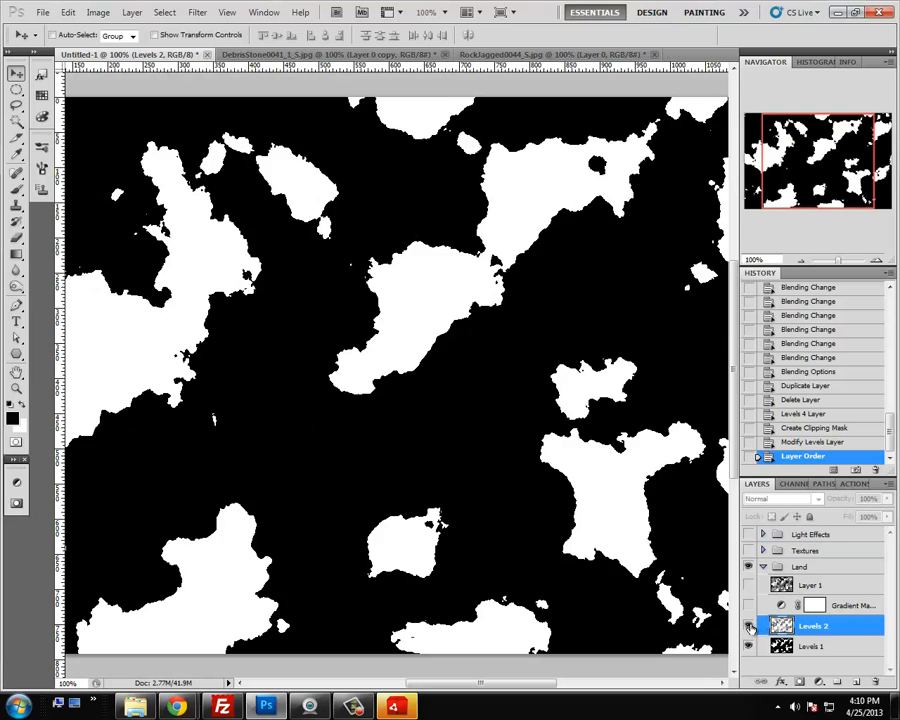
{"action": "left_click", "coordinate": [749, 626]}
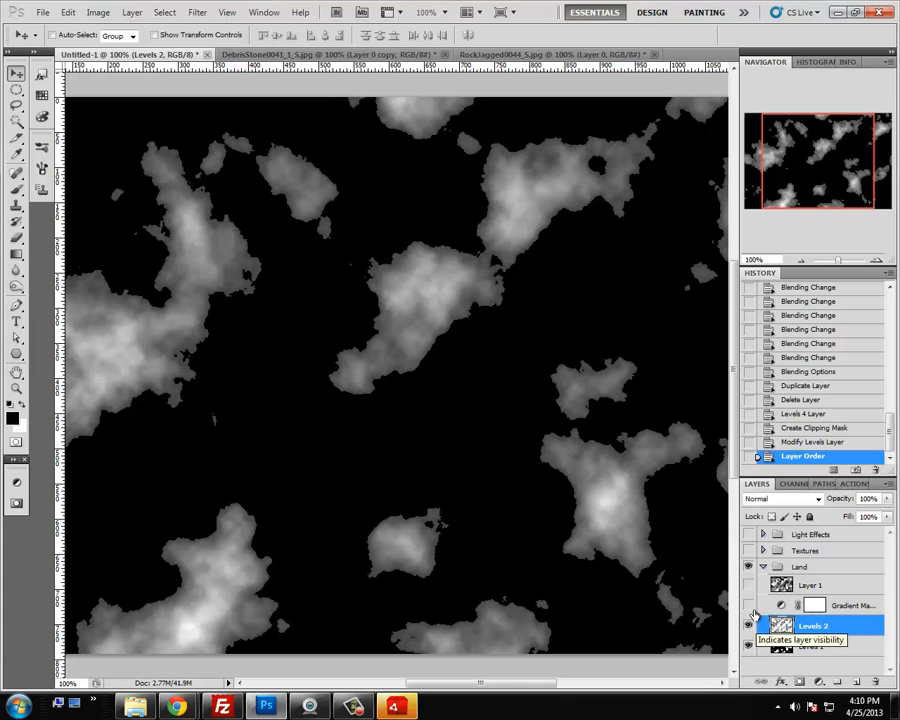
{"action": "left_click", "coordinate": [748, 607]}
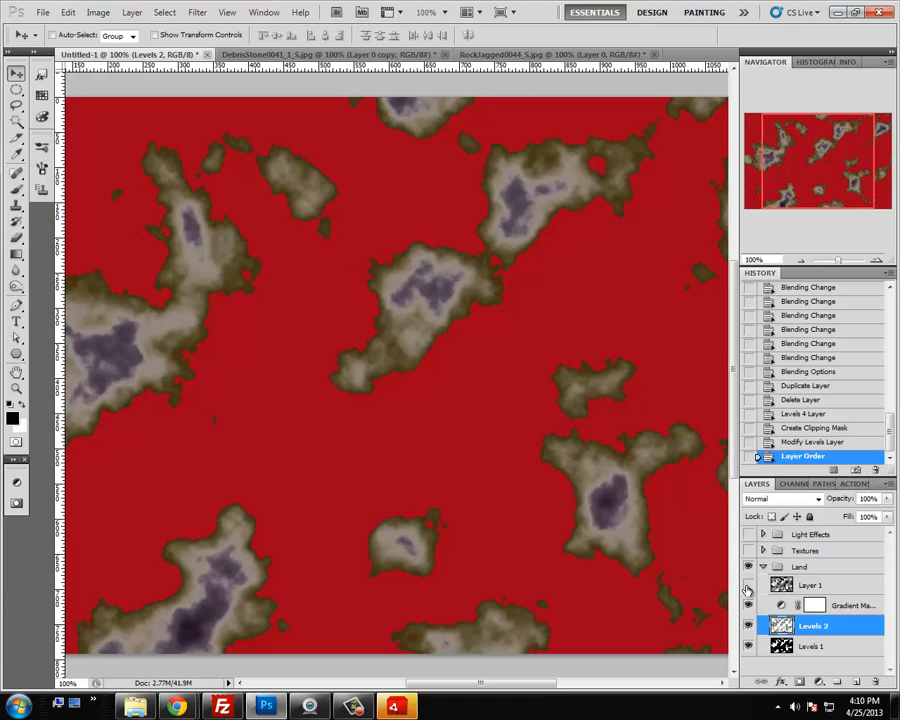
{"action": "left_click", "coordinate": [748, 586]}
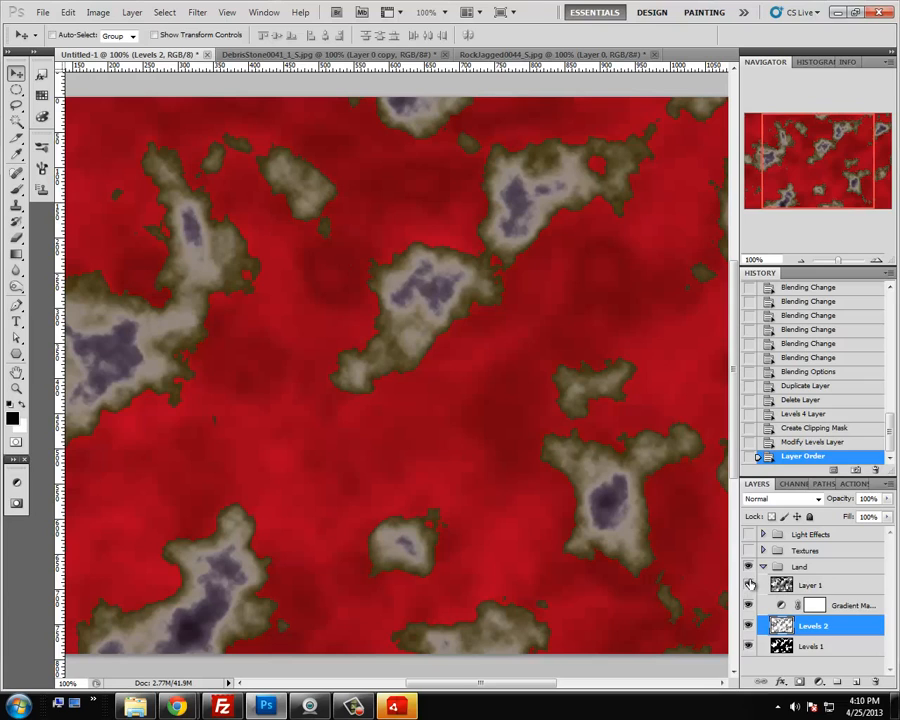
{"action": "left_click", "coordinate": [764, 567]}
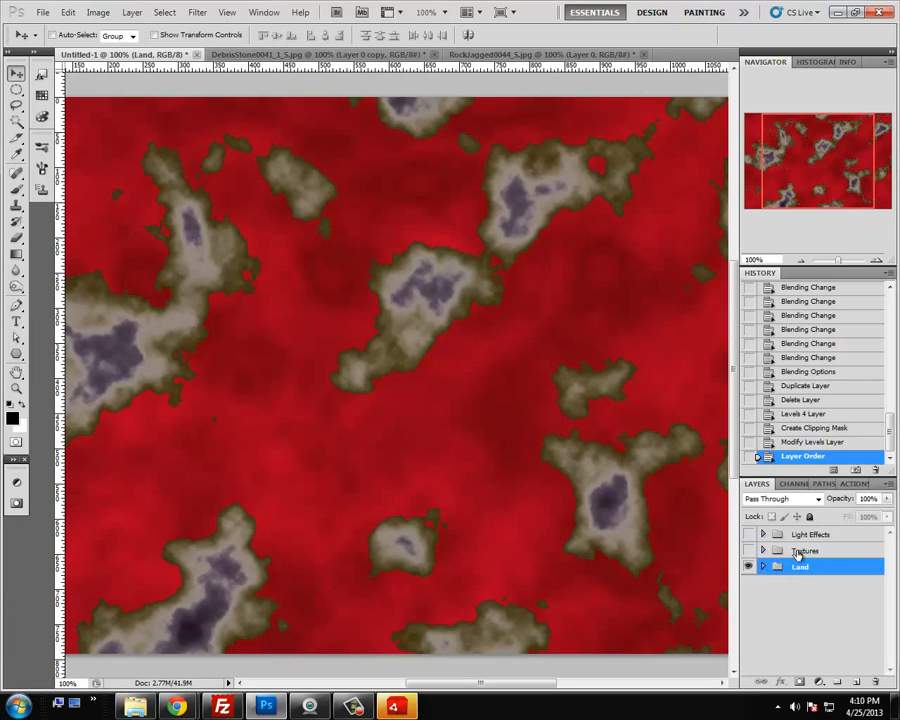
Expand the Textures group, make it visible and hide its Gradient Map 2 and upper Layer 3 copy layers
{"action": "left_click", "coordinate": [765, 551]}
{"action": "left_click", "coordinate": [764, 551]}
{"action": "scroll", "coordinate": [822, 592], "scroll_direction": "down", "scroll_amount": 4}
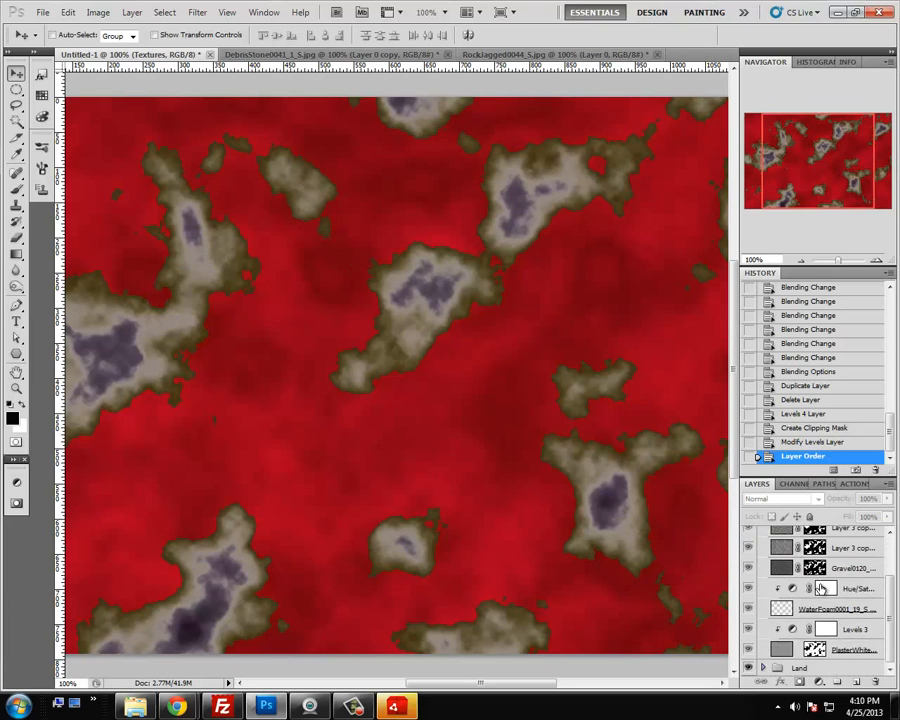
{"action": "scroll", "coordinate": [820, 588], "scroll_direction": "up", "scroll_amount": 4}
{"action": "left_click", "coordinate": [747, 571]}
{"action": "left_click", "coordinate": [748, 590]}
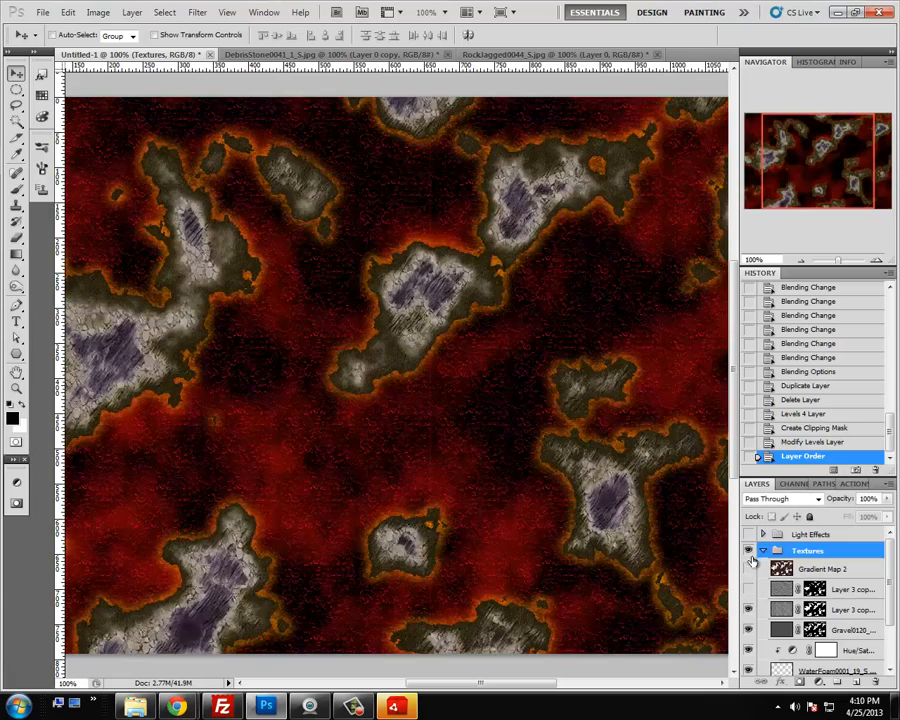
{"action": "left_click", "coordinate": [749, 552]}
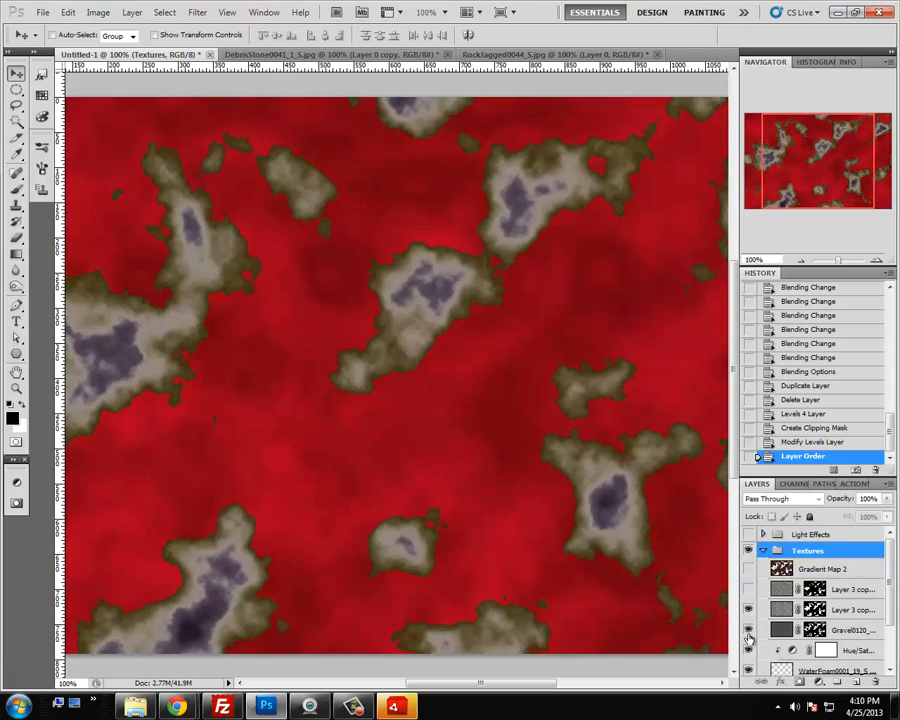
Hide the remaining layers of the Textures group, from the lower Layer 3 copy down to the PlasterWhite layer
{"action": "left_click", "coordinate": [748, 611]}
{"action": "scroll", "coordinate": [750, 600], "scroll_direction": "down", "scroll_amount": 2}
{"action": "left_click", "coordinate": [750, 600]}
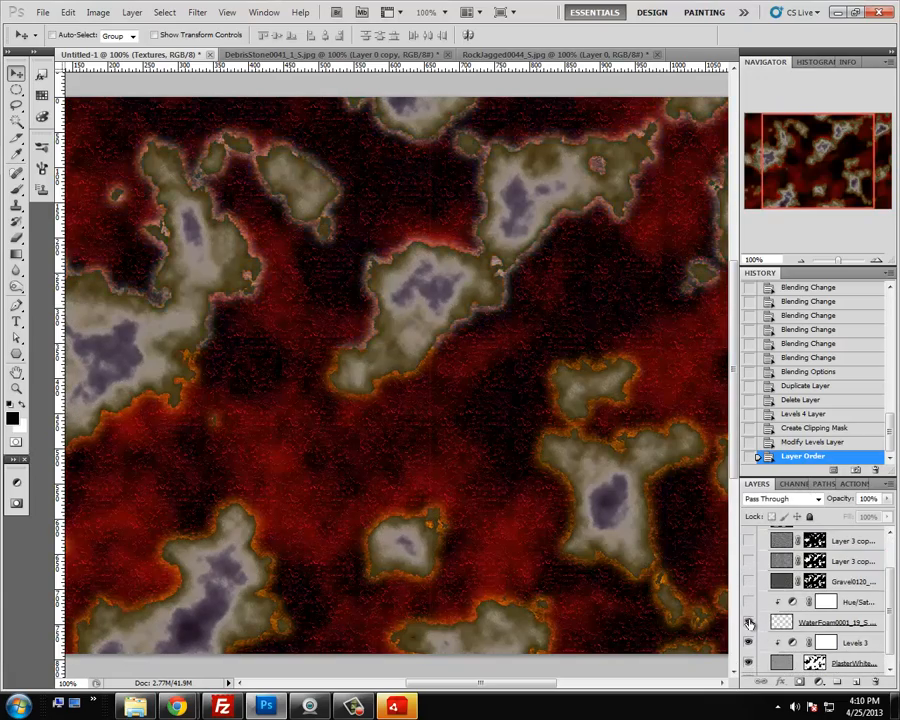
{"action": "left_click", "coordinate": [749, 621]}
{"action": "scroll", "coordinate": [760, 628], "scroll_direction": "down", "scroll_amount": 1}
{"action": "left_click", "coordinate": [749, 630]}
{"action": "left_click", "coordinate": [748, 650]}
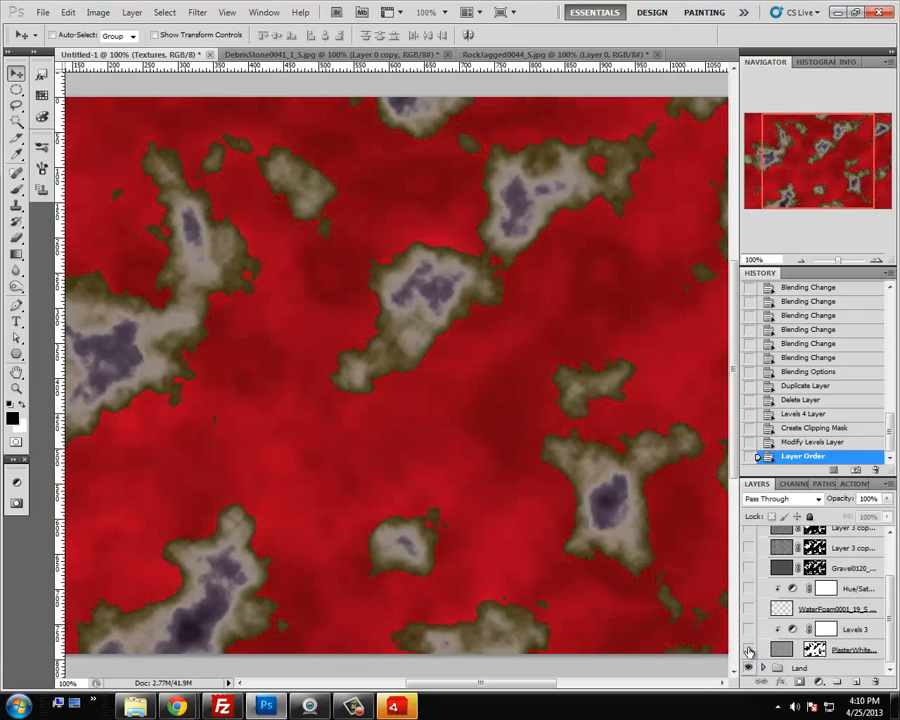
Show the PlasterWhite, Levels 3, WaterFoam, Hue/Saturation and Gravel layers one by one to review their effects
{"action": "left_click", "coordinate": [748, 650]}
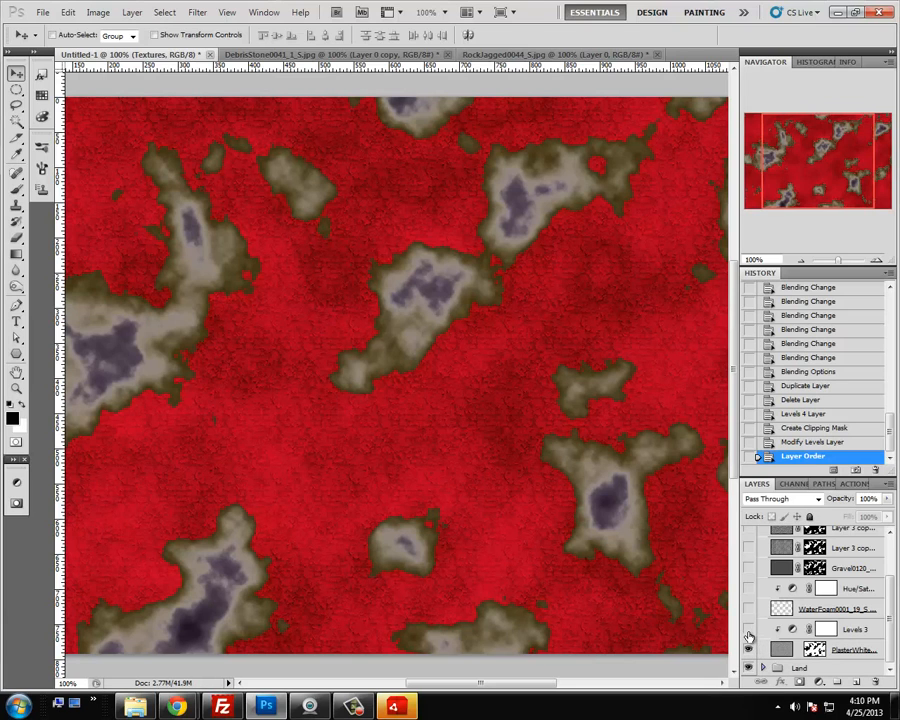
{"action": "left_click", "coordinate": [748, 631]}
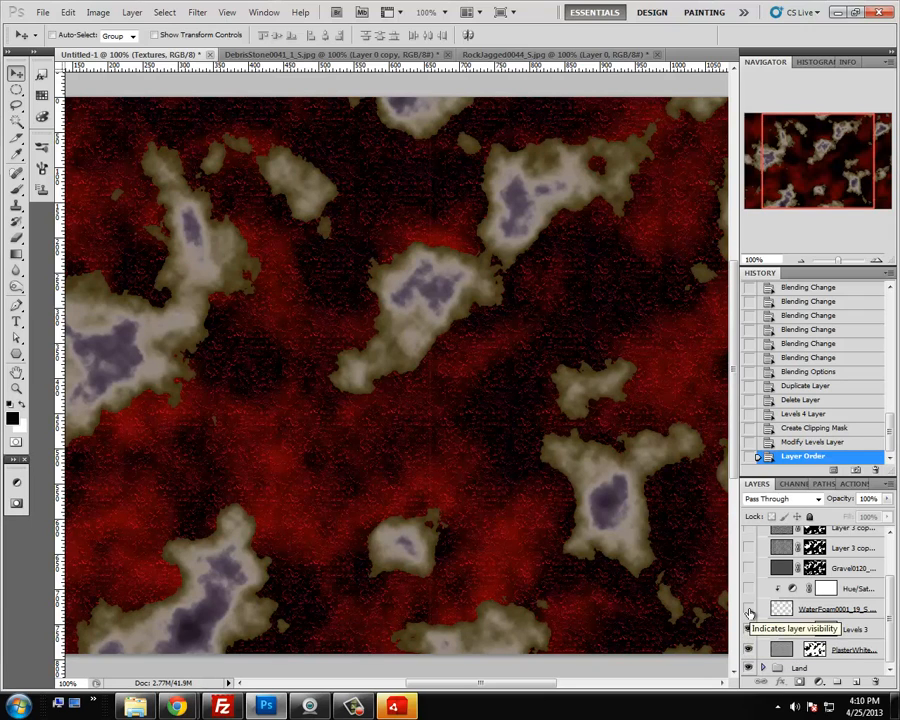
{"action": "left_click", "coordinate": [749, 610]}
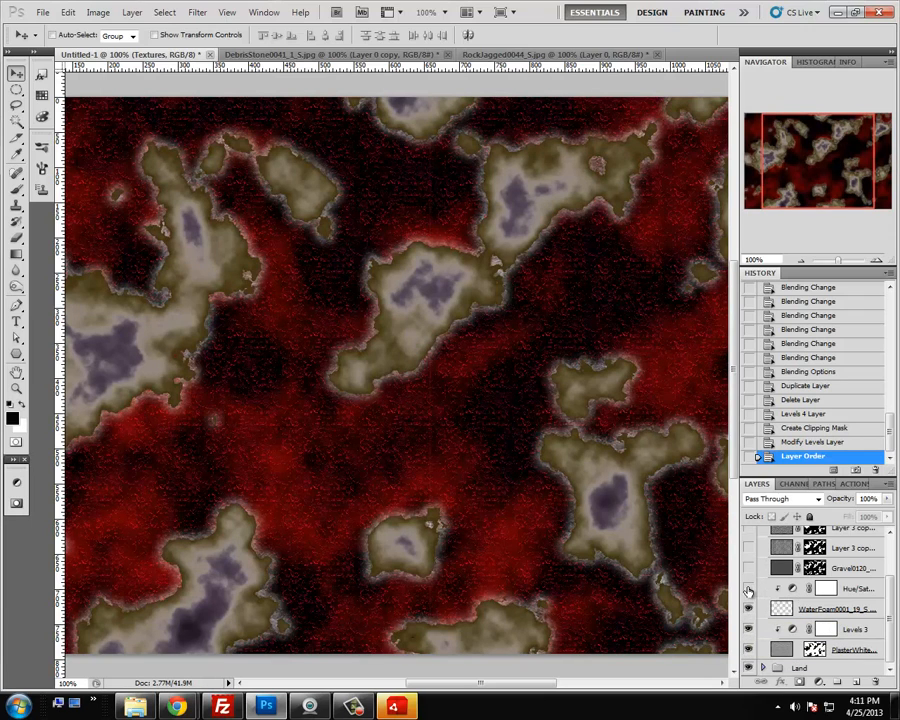
{"action": "left_click", "coordinate": [748, 592]}
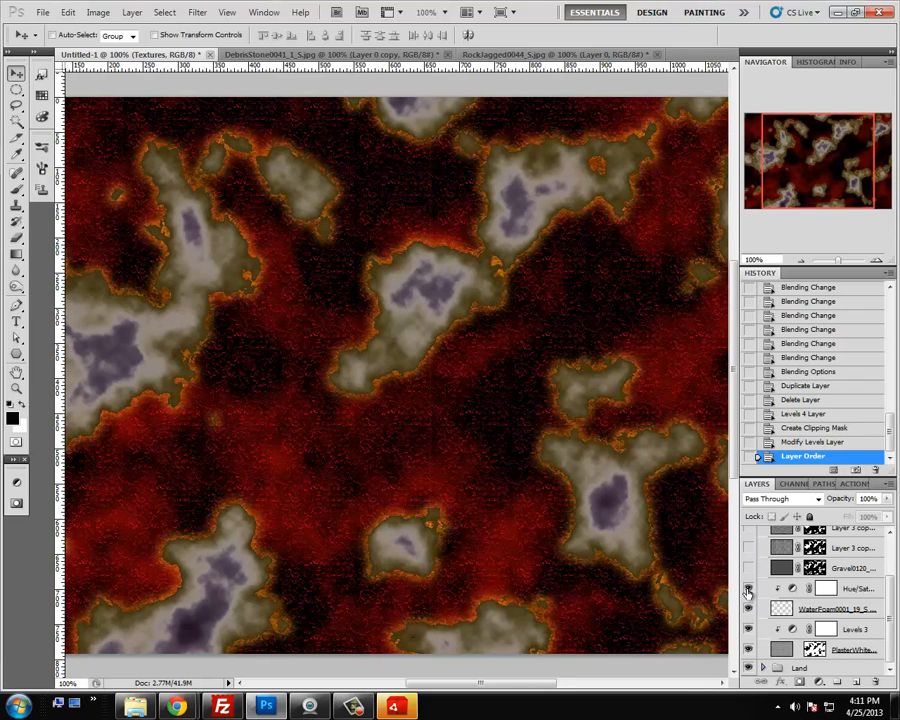
{"action": "left_click", "coordinate": [749, 572]}
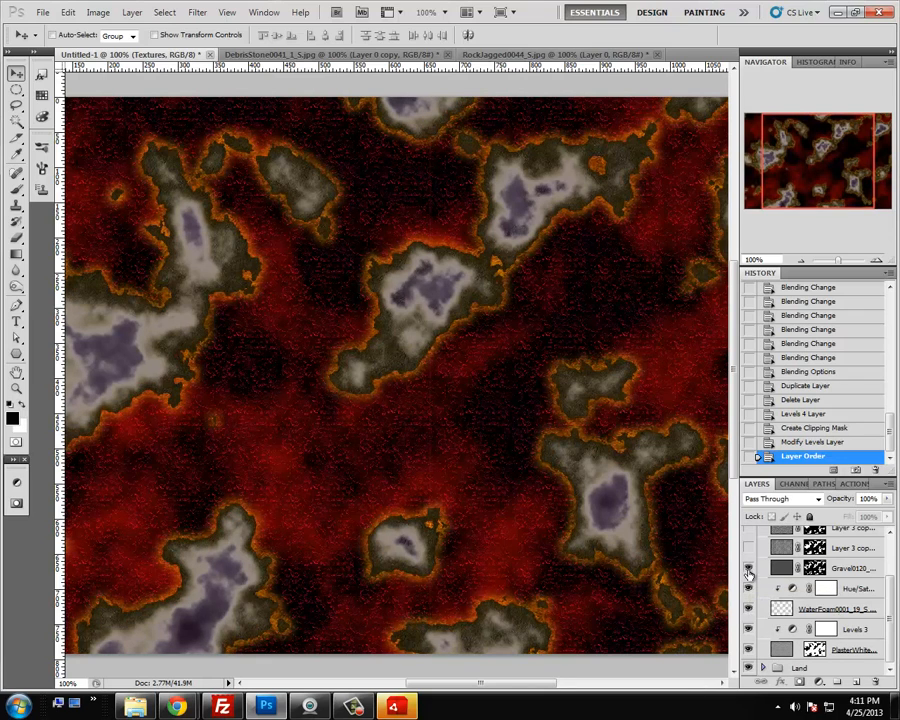
Show the two Layer 3 copy layers one by one and examine the rock texture up close
{"action": "left_click", "coordinate": [877, 261]}
{"action": "scroll", "coordinate": [752, 580], "scroll_direction": "up", "scroll_amount": 1}
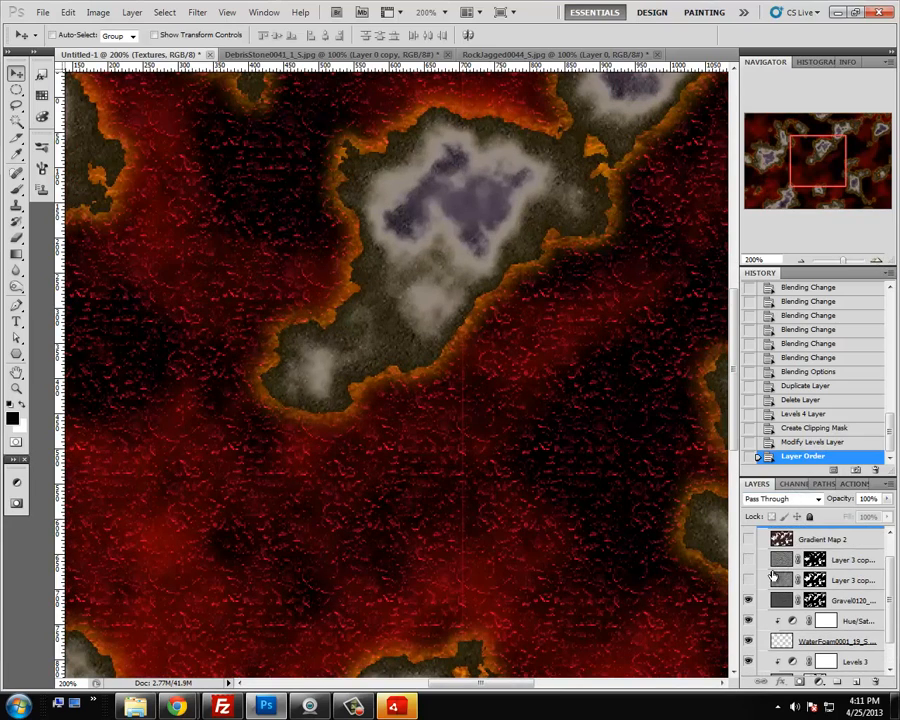
{"action": "left_click", "coordinate": [749, 580]}
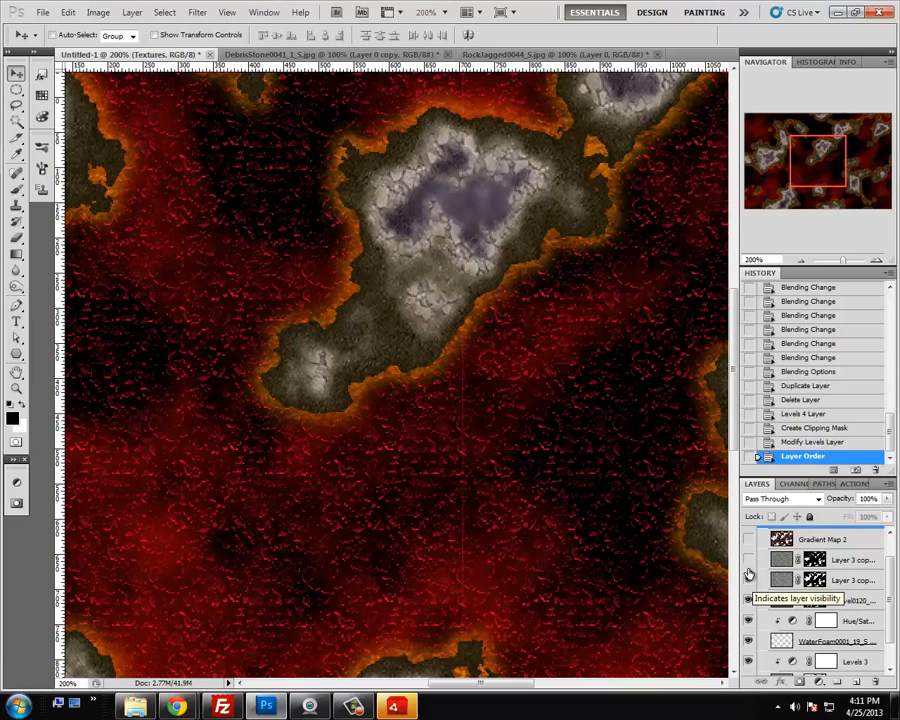
{"action": "left_click", "coordinate": [749, 561]}
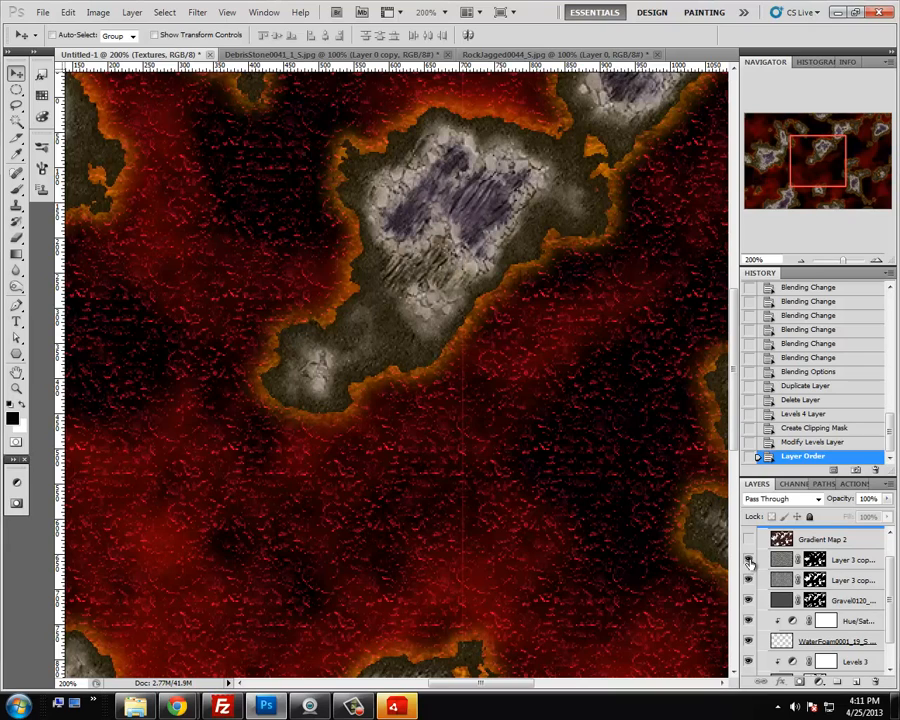
Set the opacity of the upper Layer 3 copy to 77% and show the Gradient Map 2 layer
{"action": "left_click", "coordinate": [862, 562]}
{"action": "left_click_drag", "start_coordinate": [882, 516], "coordinate": [873, 516]}
{"action": "scroll", "coordinate": [772, 566], "scroll_direction": "up", "scroll_amount": 1}
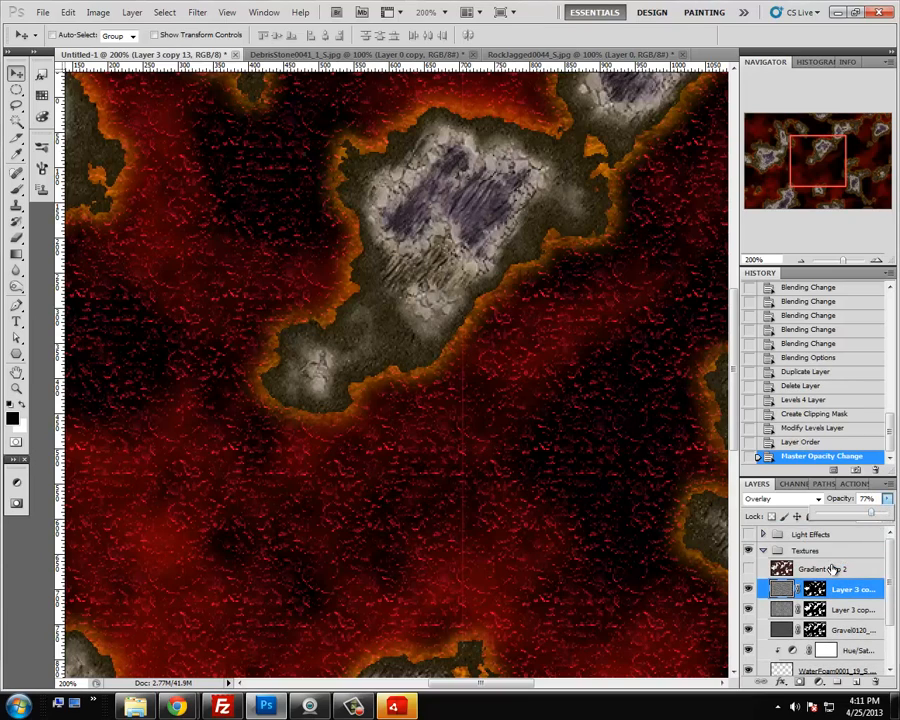
{"action": "left_click", "coordinate": [764, 568]}
{"action": "left_click", "coordinate": [749, 569]}
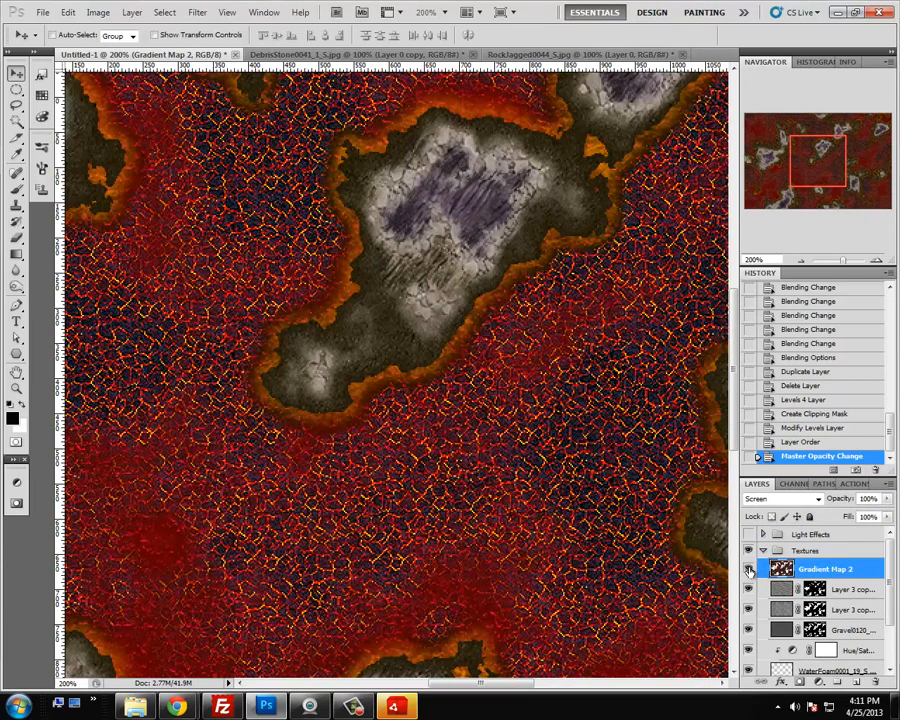
Set the split white point of the underlying layer to 5 / 14 in Gradient Map 2's Blend If options
{"action": "right_click", "coordinate": [786, 571]}
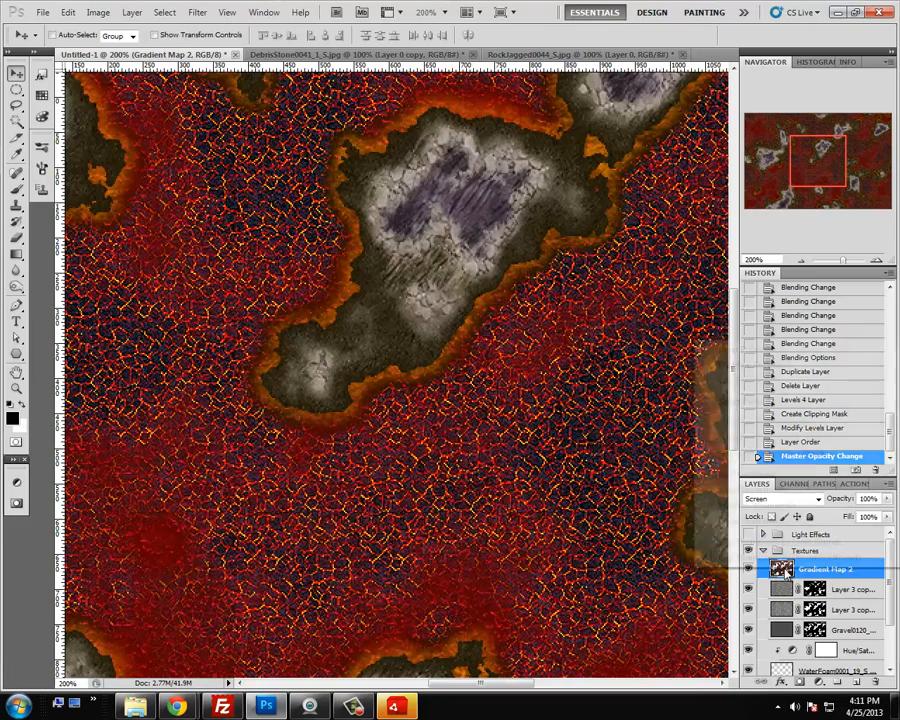
{"action": "left_click", "coordinate": [790, 364]}
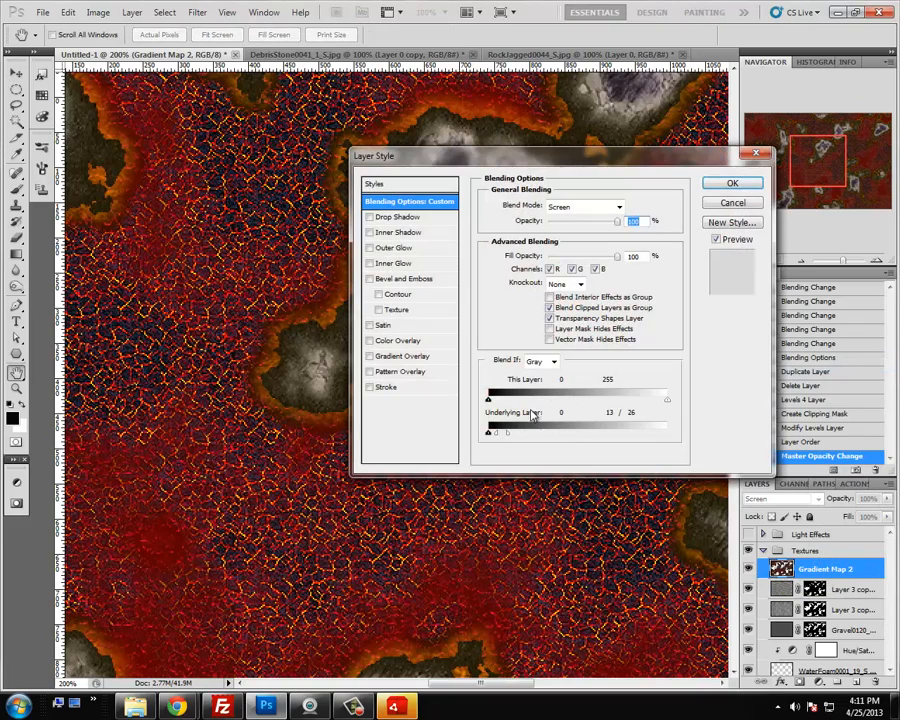
{"action": "left_click_drag", "start_coordinate": [498, 433], "coordinate": [500, 438]}
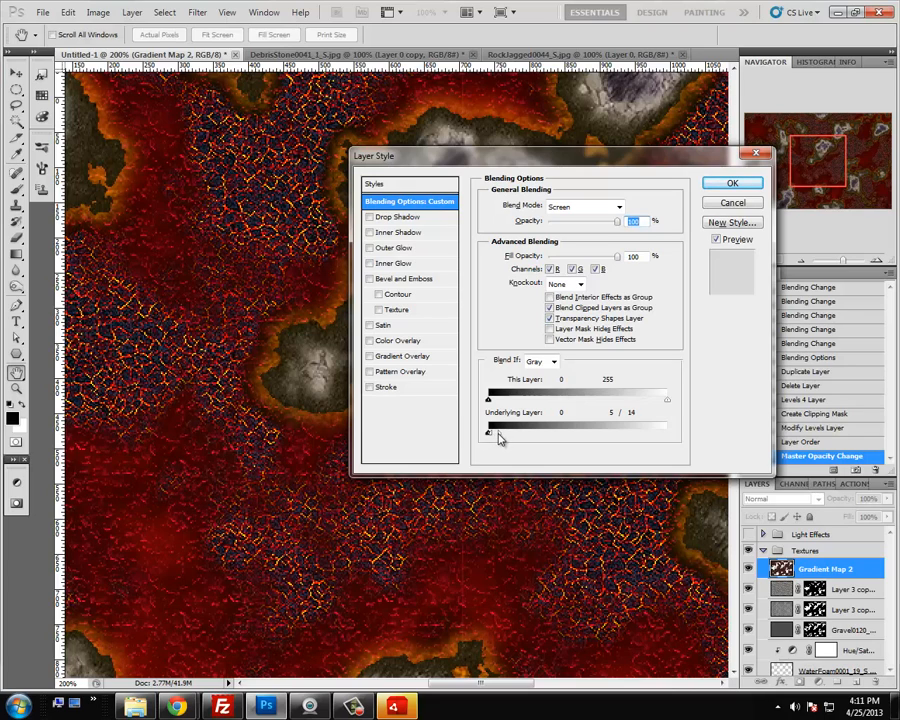
{"action": "left_click", "coordinate": [731, 184]}
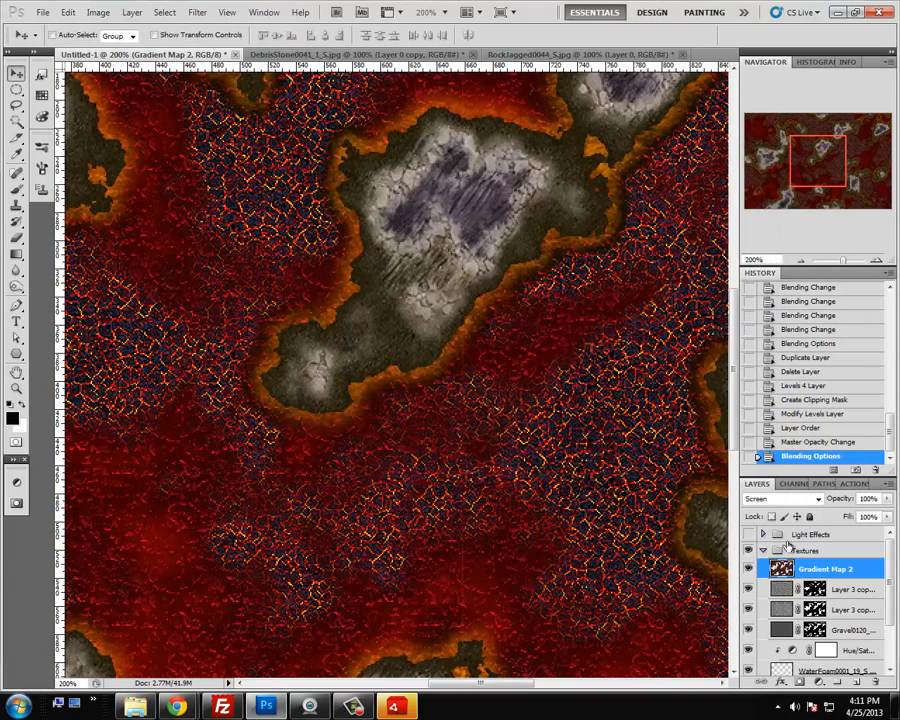
Collapse the Textures group and show the Light Effects group
{"action": "left_click", "coordinate": [764, 551]}
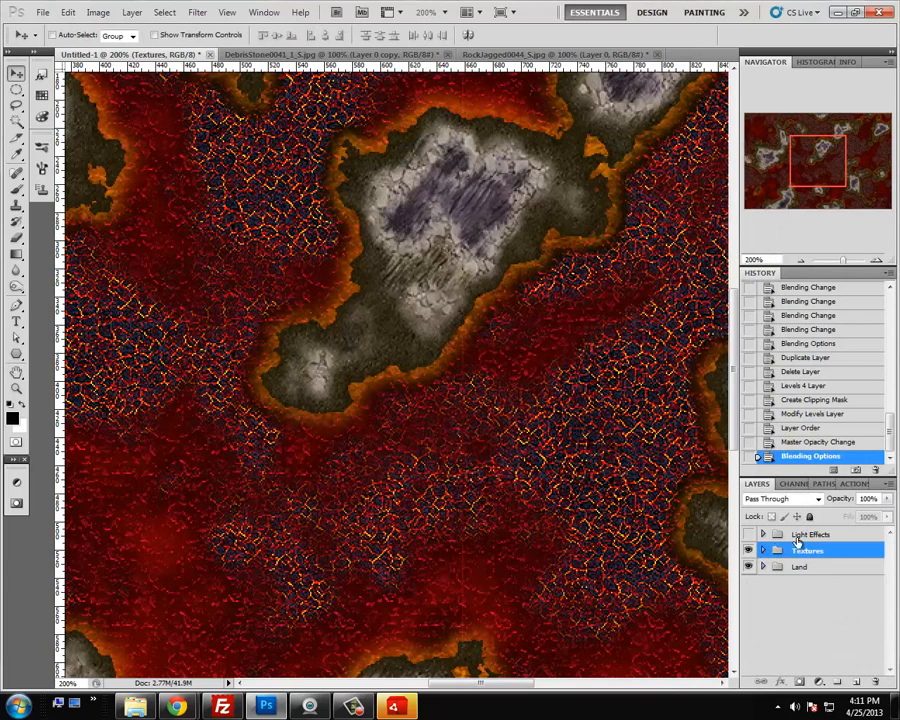
{"action": "left_click", "coordinate": [806, 536]}
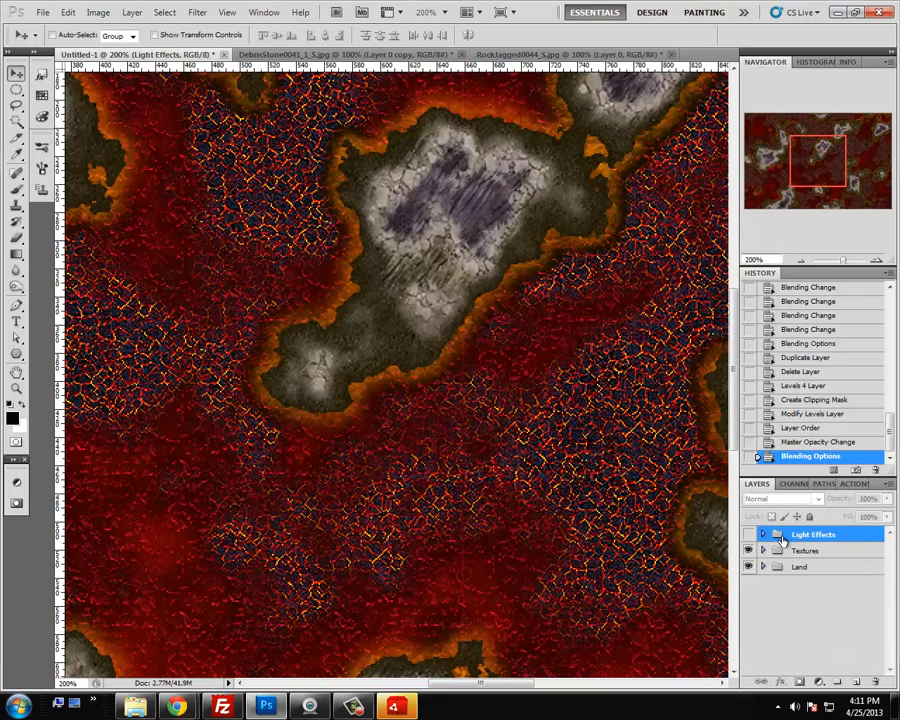
{"action": "left_click", "coordinate": [750, 537]}
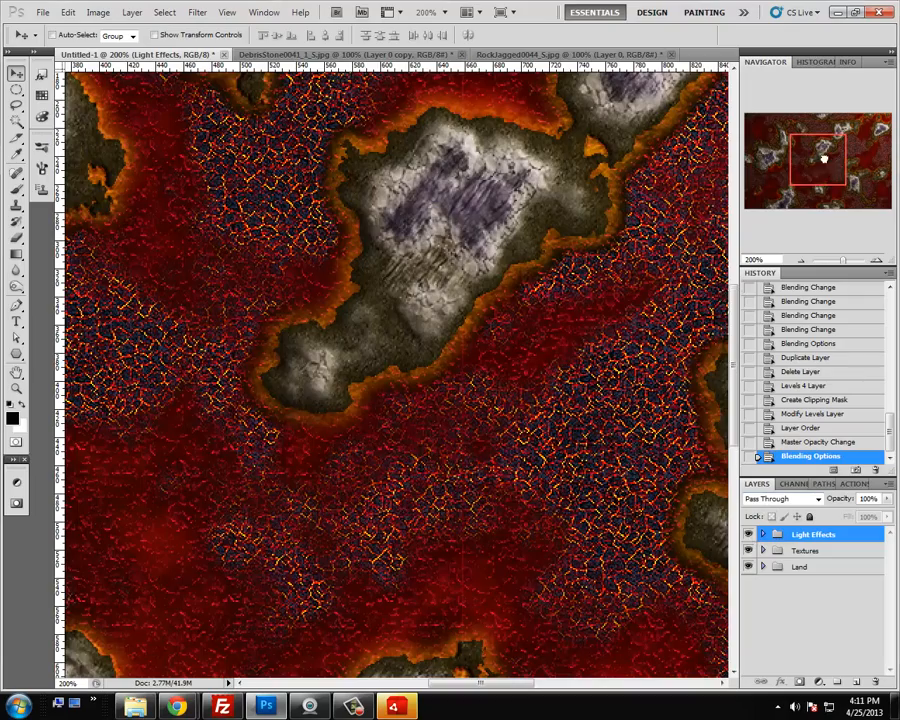
Examine the finished map as a whole and up close around the central rock island
{"action": "left_click_drag", "start_coordinate": [828, 151], "coordinate": [822, 167]}
{"action": "left_click", "coordinate": [806, 262]}
{"action": "left_click", "coordinate": [806, 262]}
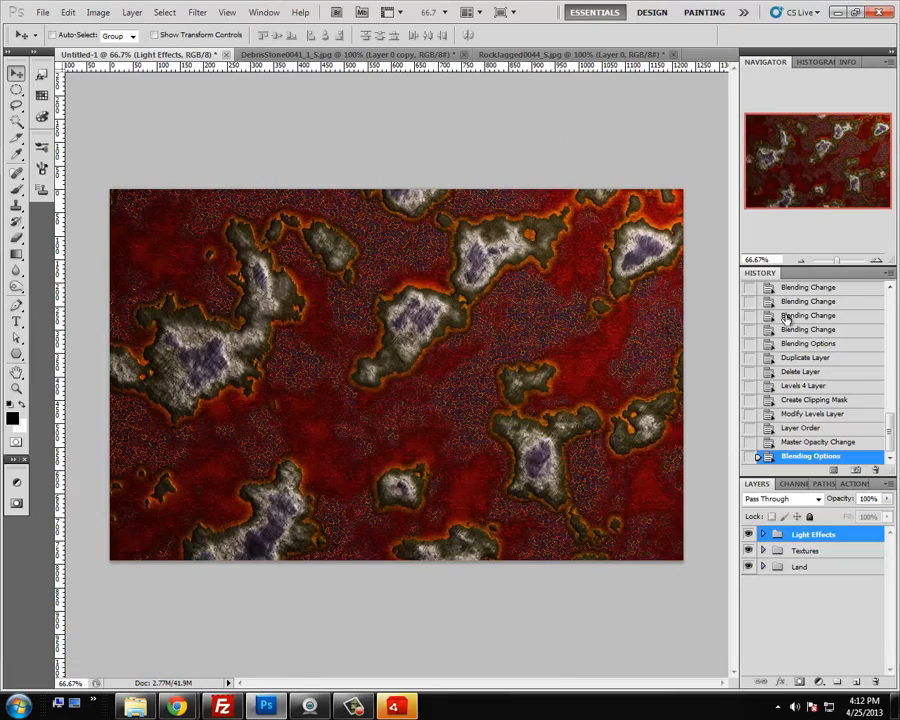
{"action": "left_click", "coordinate": [876, 262]}
{"action": "left_click", "coordinate": [876, 262]}
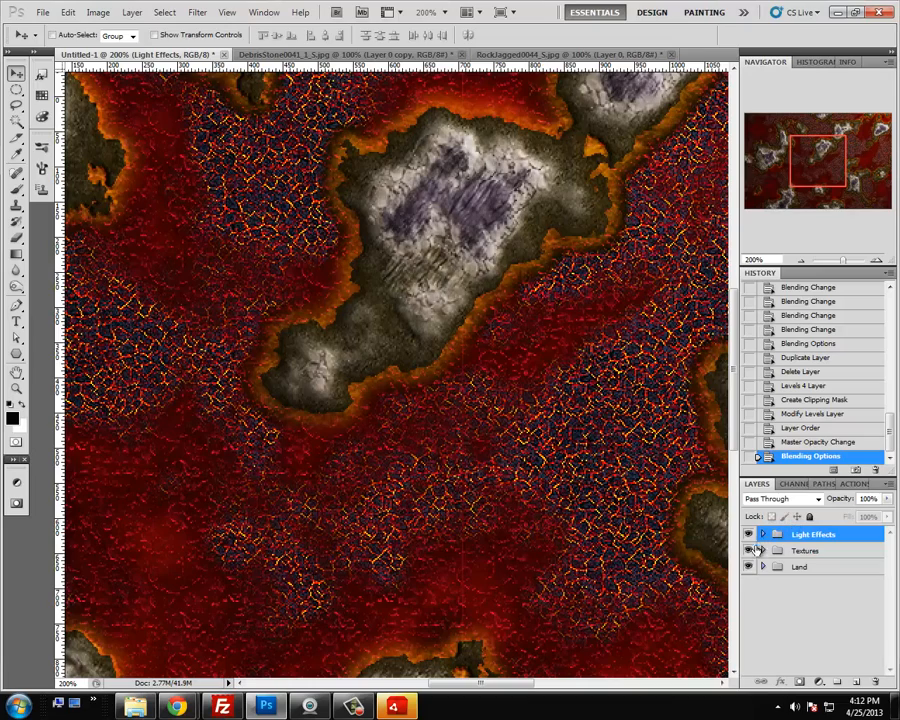
Expand the Textures group and compare the map with the group, a Layer 3 copy and the WaterFoam layer hidden and shown
{"action": "left_click", "coordinate": [749, 551]}
{"action": "left_click", "coordinate": [749, 551]}
{"action": "left_click", "coordinate": [763, 551]}
{"action": "scroll", "coordinate": [845, 568], "scroll_direction": "down", "scroll_amount": 2}
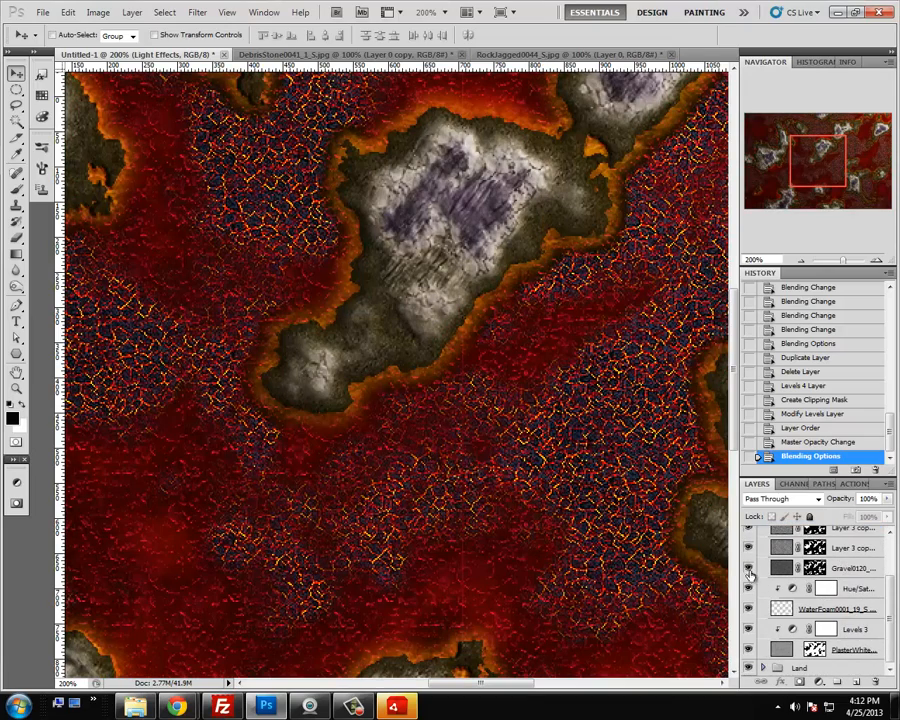
{"action": "left_click", "coordinate": [749, 548]}
{"action": "left_click", "coordinate": [749, 548]}
{"action": "scroll", "coordinate": [749, 550], "scroll_direction": "up", "scroll_amount": 1}
{"action": "scroll", "coordinate": [749, 575], "scroll_direction": "down", "scroll_amount": 1}
{"action": "left_click", "coordinate": [748, 610]}
{"action": "left_click", "coordinate": [748, 610]}
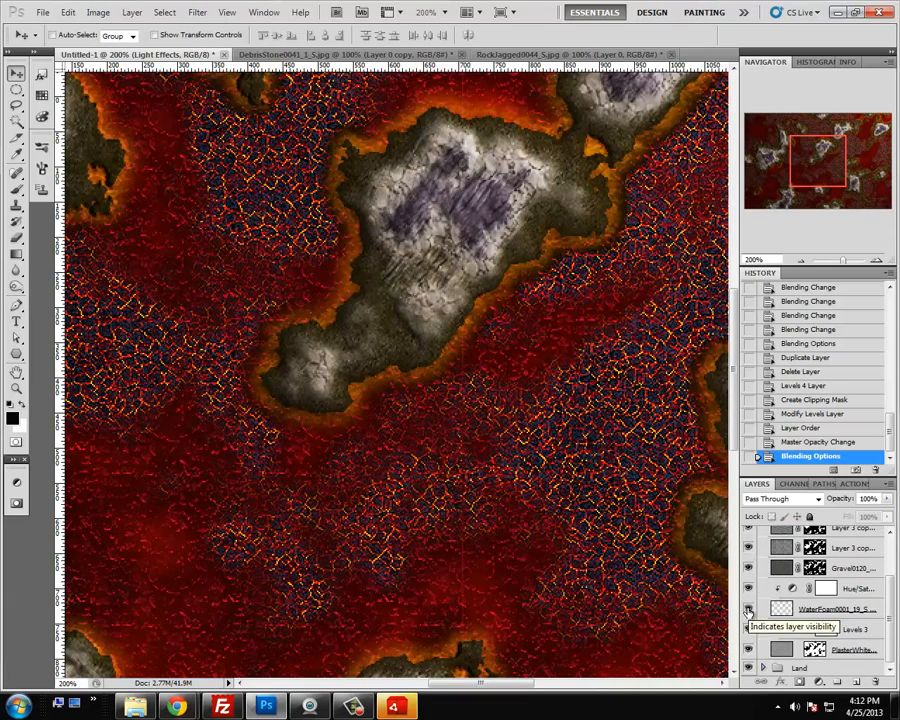
Merge the WaterFoam layer with its clipped Hue/Saturation adjustment and set the merged layer's blend mode to Screen
{"action": "left_click", "coordinate": [781, 612]}
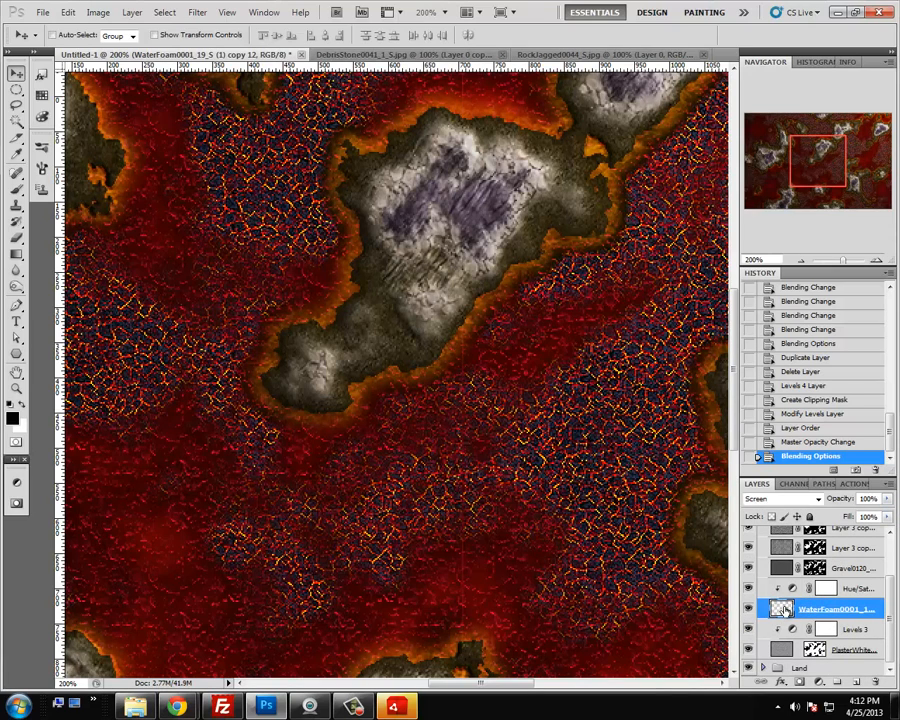
{"action": "left_click", "coordinate": [832, 592]}
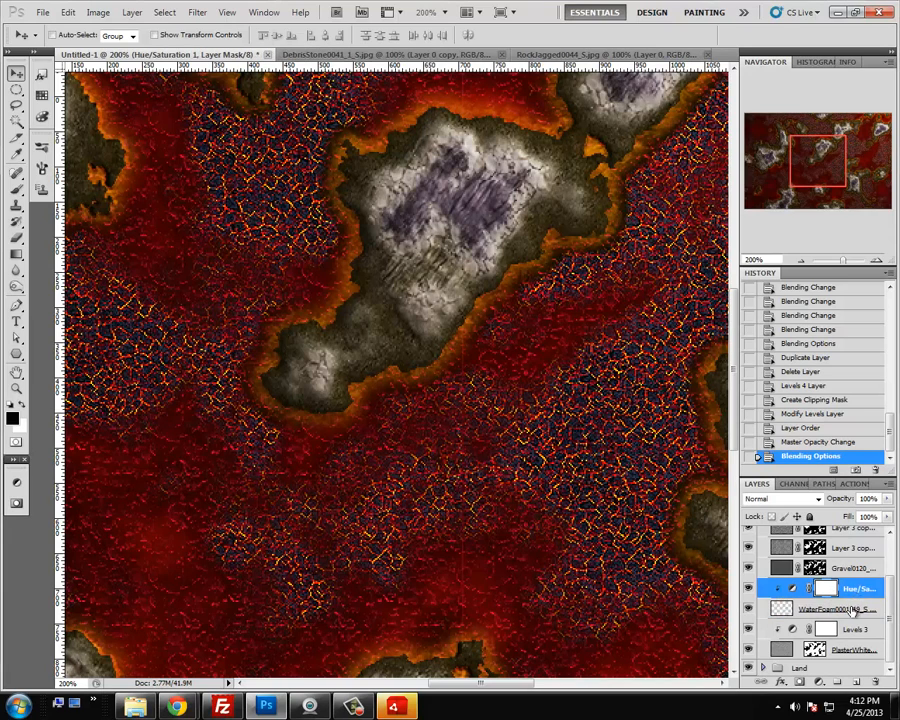
{"action": "left_click", "coordinate": [833, 609], "text": "shift"}
{"action": "key", "text": "ctrl+e"}
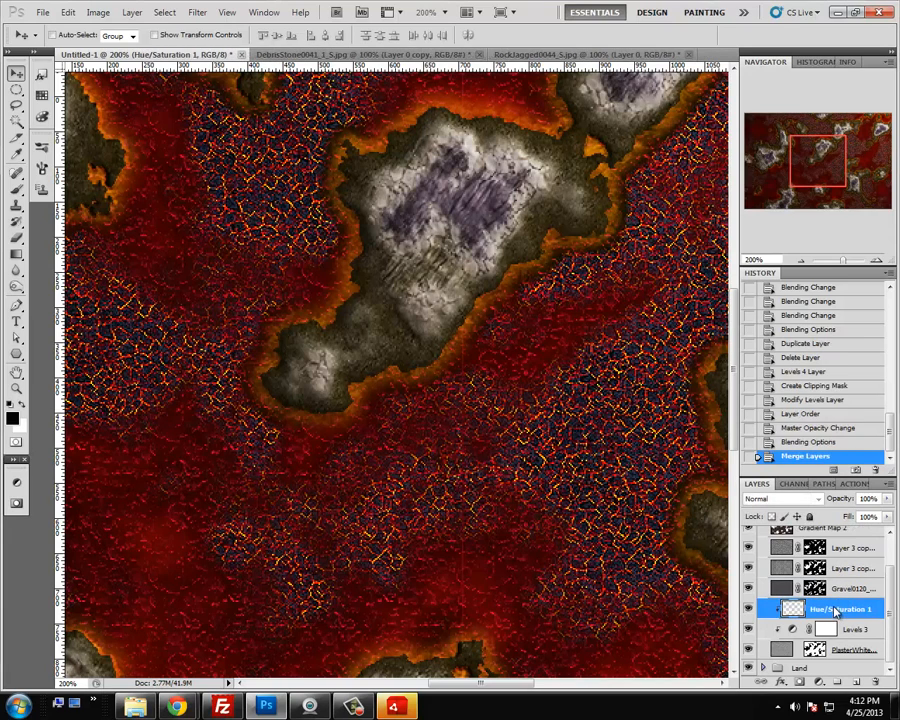
{"action": "left_click", "coordinate": [788, 500]}
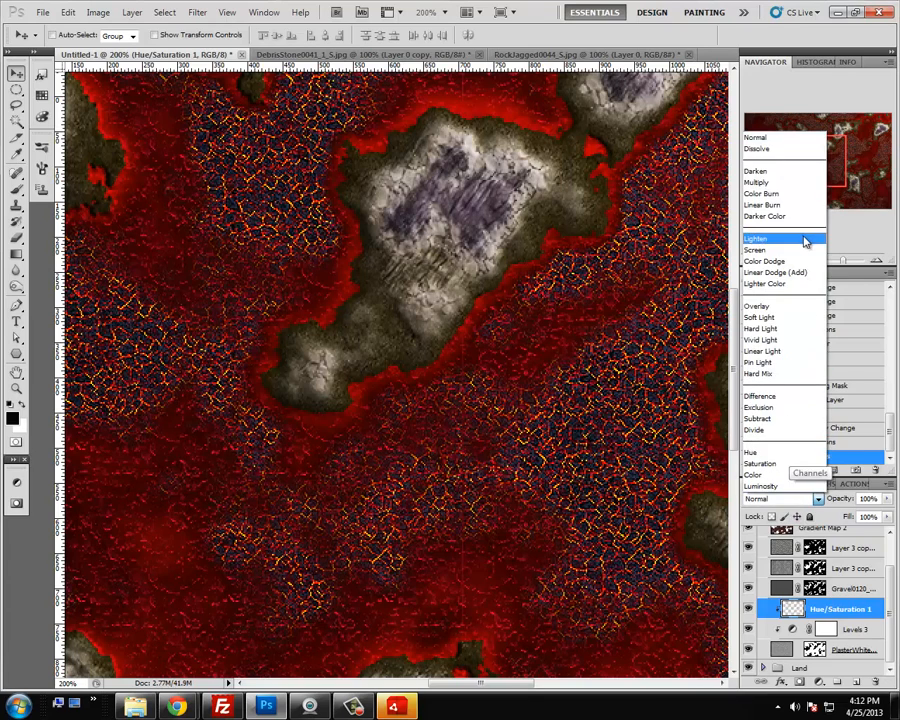
{"action": "left_click", "coordinate": [800, 248]}
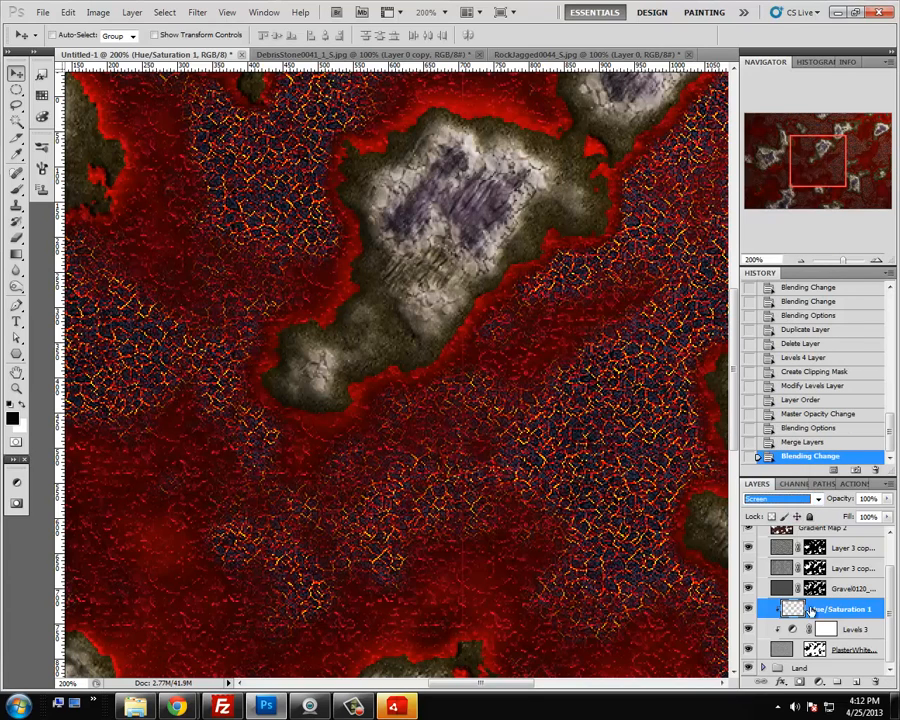
Release the merged Hue/Saturation 1 layer from its clipping mask and move it above Gradient Map 2 in the Textures group
{"action": "left_click_drag", "start_coordinate": [816, 610], "coordinate": [806, 557]}
{"action": "left_click", "coordinate": [808, 619], "text": "alt"}
{"action": "scroll", "coordinate": [828, 548], "scroll_direction": "up", "scroll_amount": 1}
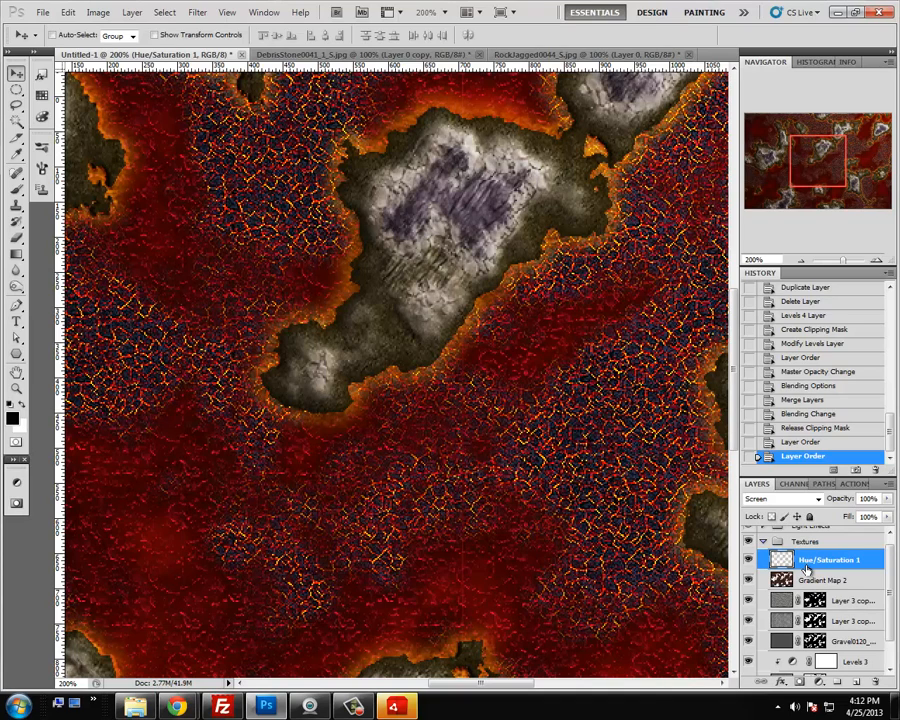
Change the Hue/Saturation 1 layer's blend mode to Overlay and stack three duplicates of it to intensify the lava glow
{"action": "left_click", "coordinate": [808, 502]}
{"action": "left_click", "coordinate": [808, 305]}
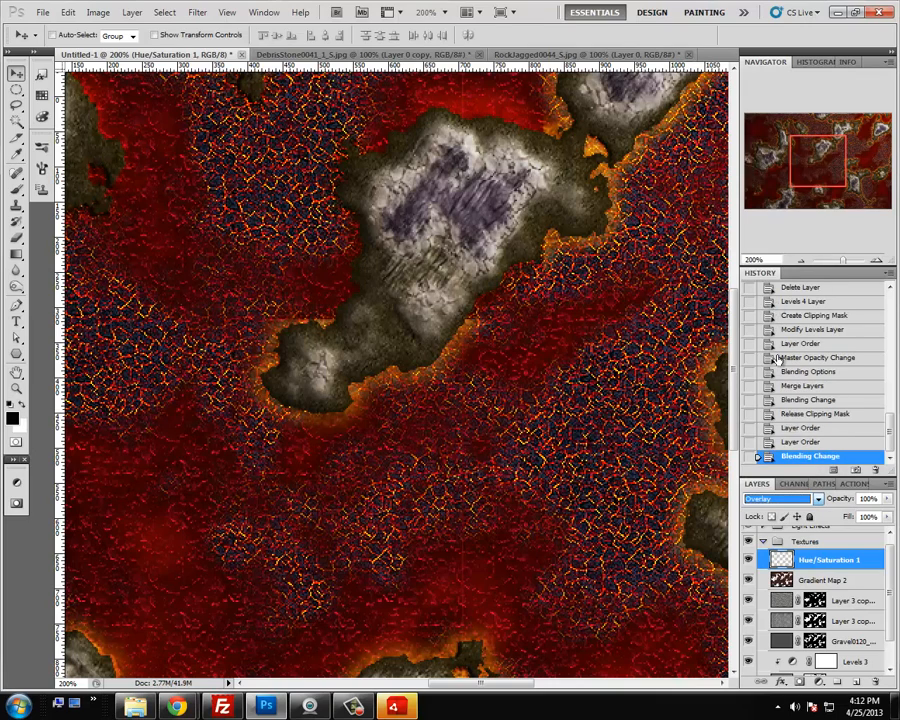
{"action": "left_click_drag", "start_coordinate": [812, 560], "coordinate": [855, 683]}
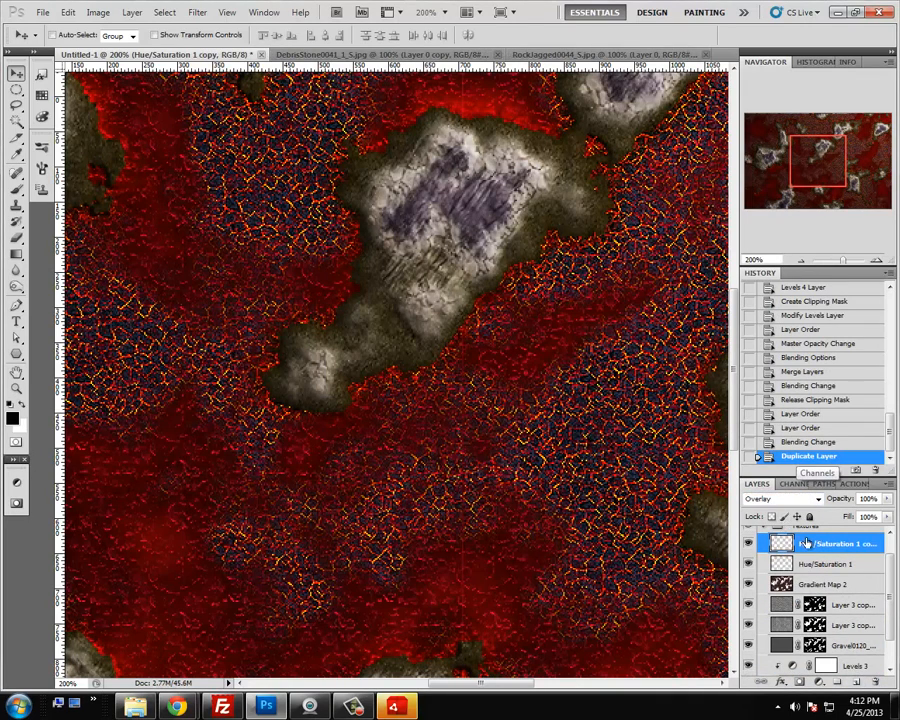
{"action": "left_click_drag", "start_coordinate": [815, 543], "coordinate": [857, 682]}
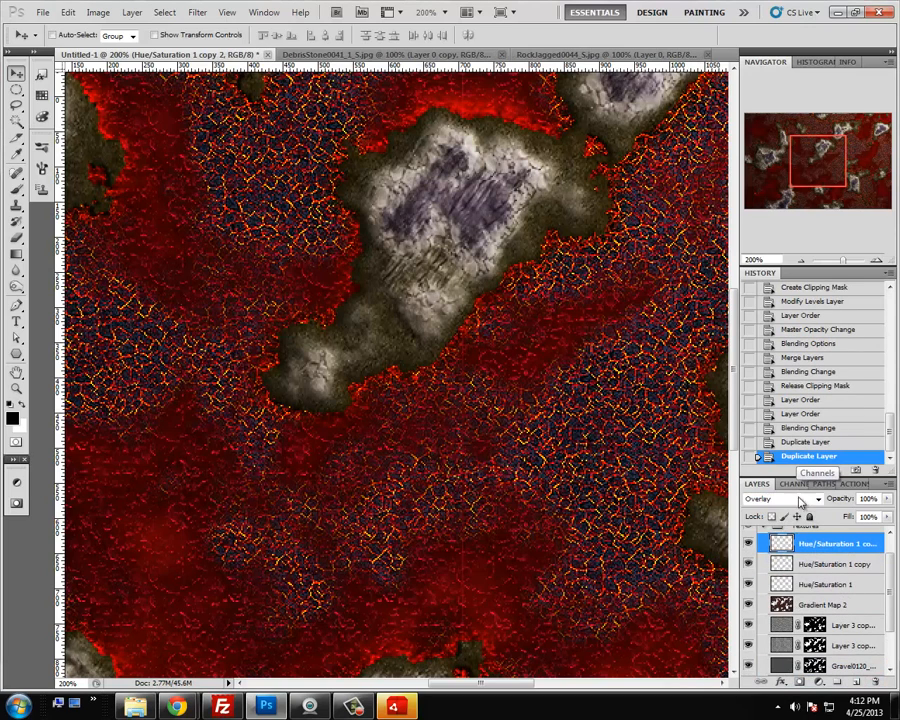
{"action": "left_click_drag", "start_coordinate": [801, 543], "coordinate": [857, 681]}
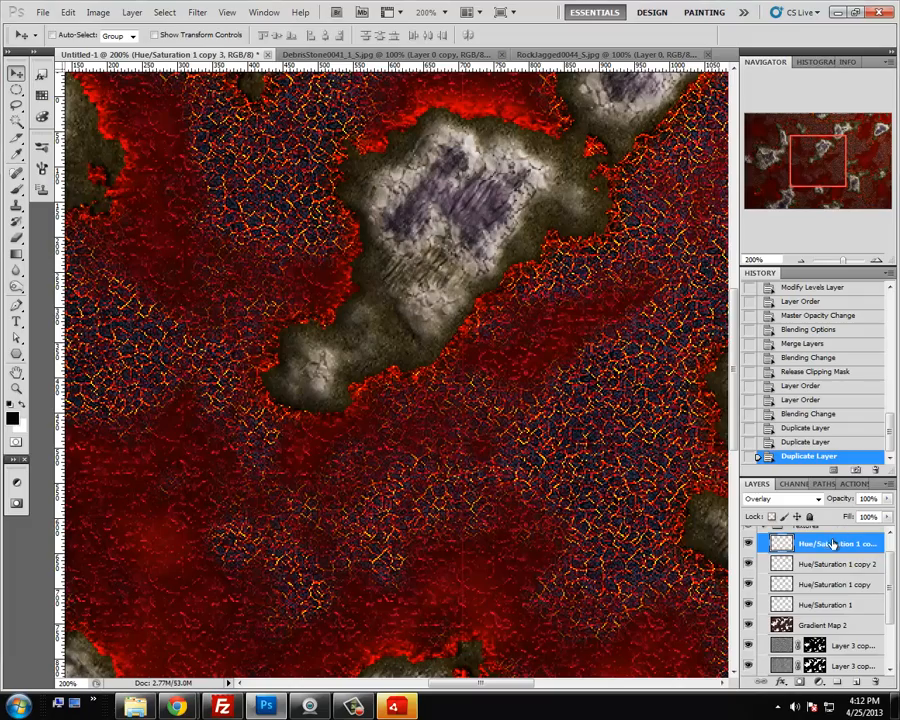
{"action": "left_click", "coordinate": [803, 261]}
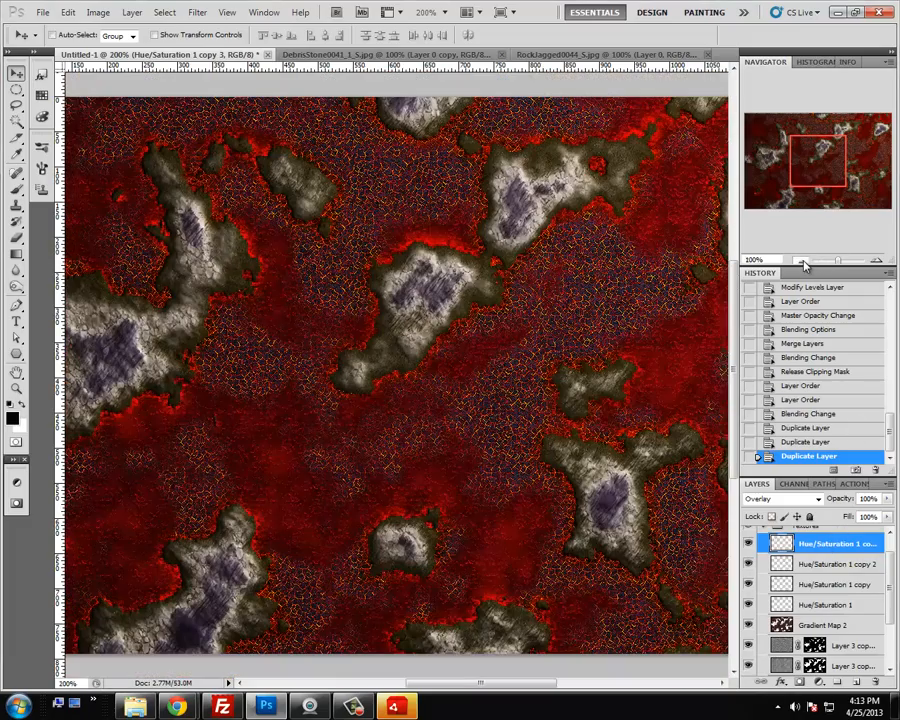